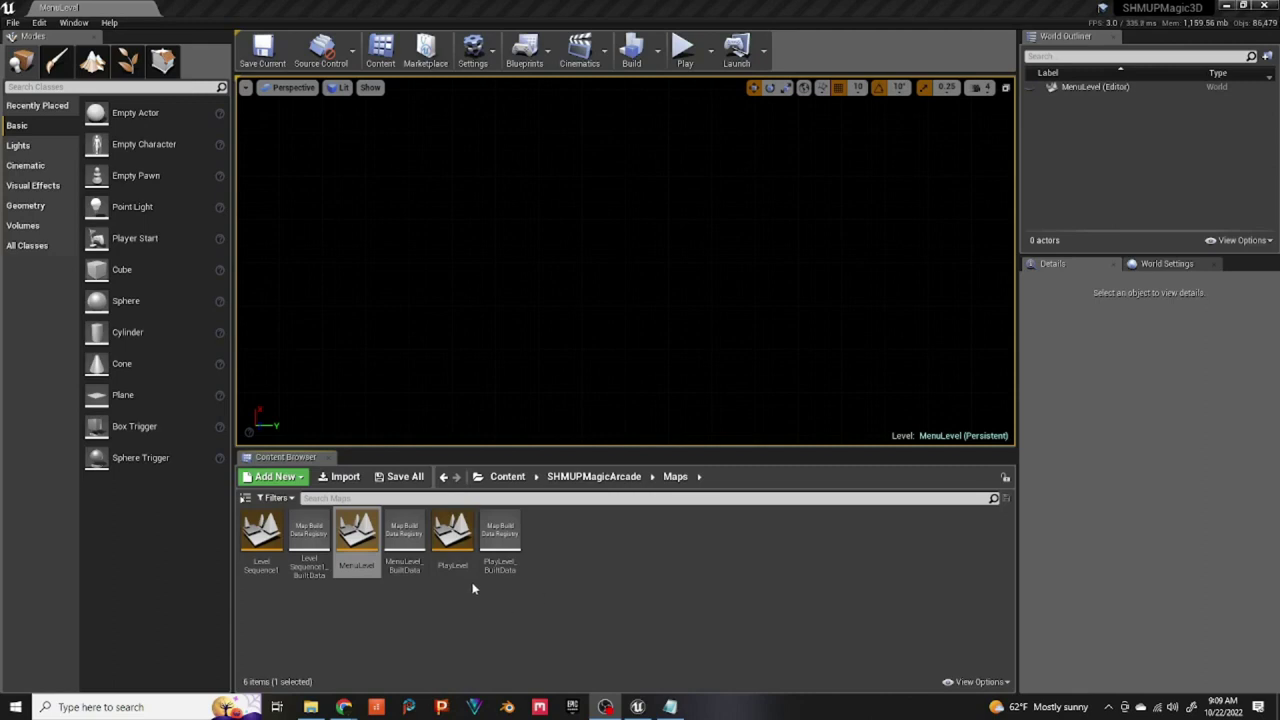
# Step: Open the PlayLevel map, and open the BP_LevelController blueprint from the SHMUPMagicArcade/Blueprints/Controllers folder
pyautogui.doubleClick(455, 560)
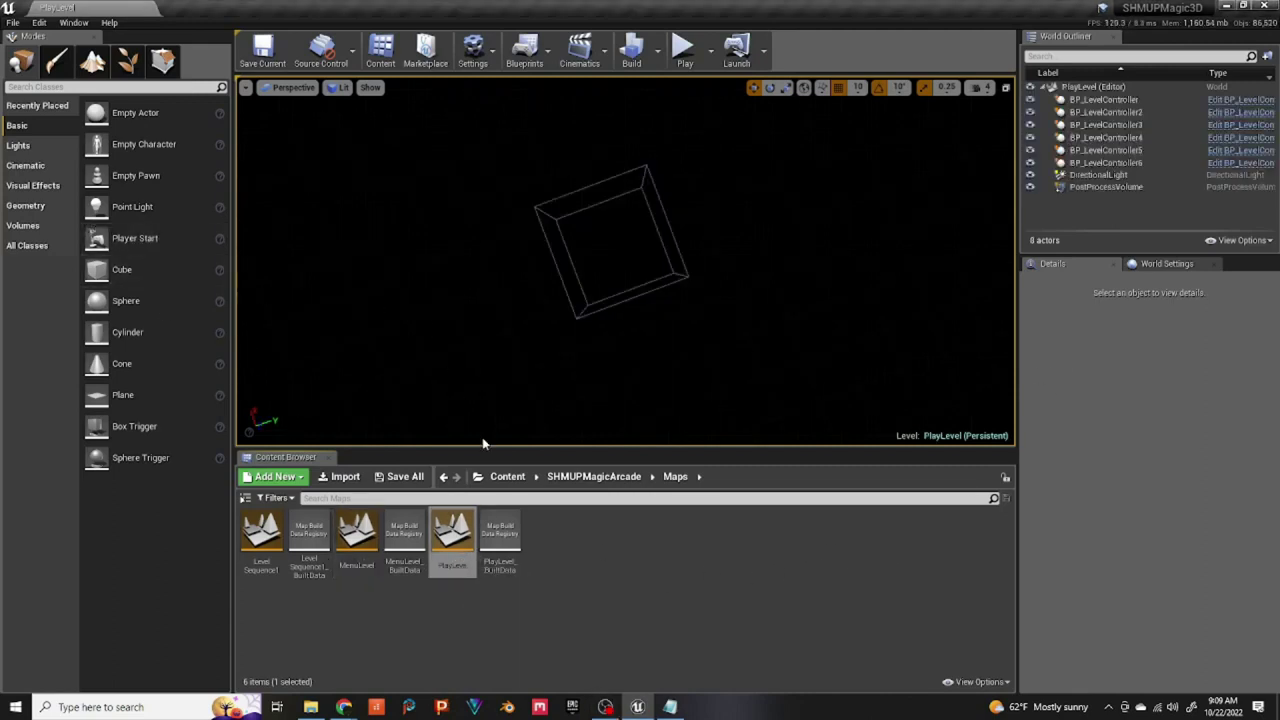
pyautogui.click(503, 478)
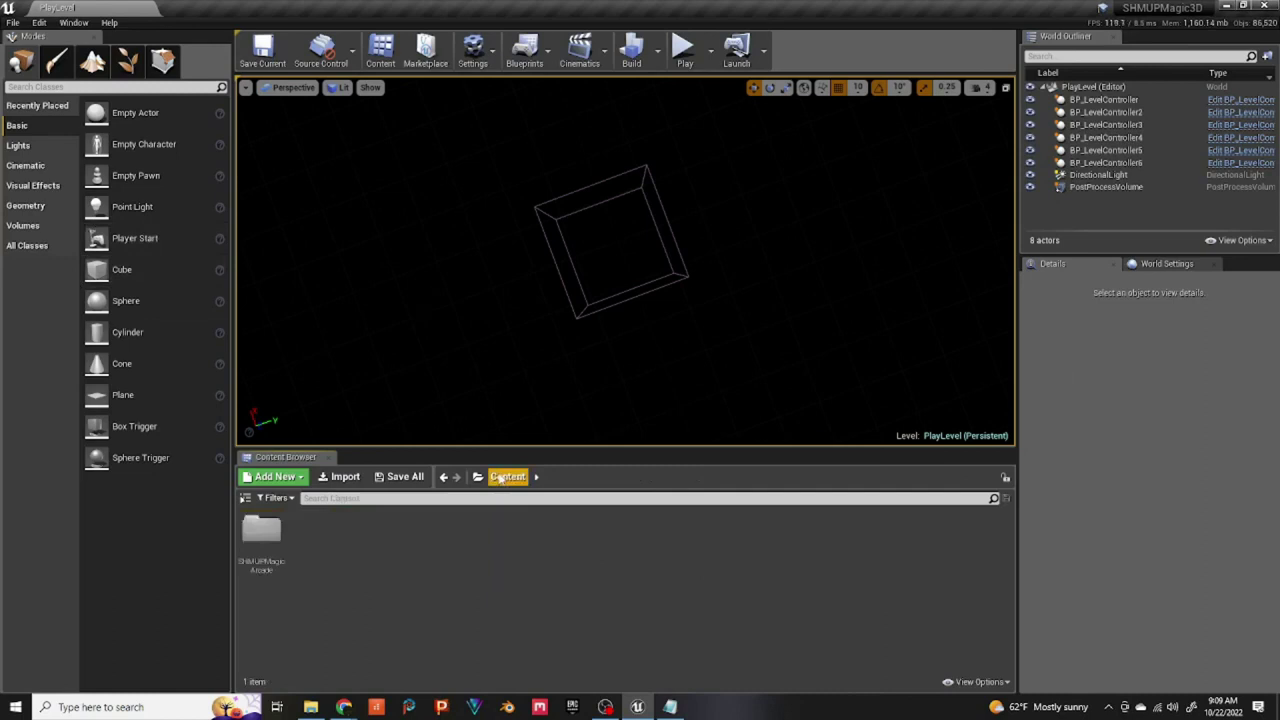
pyautogui.doubleClick(261, 530)
pyautogui.click(352, 545)
pyautogui.doubleClick(352, 540)
pyautogui.click(310, 535)
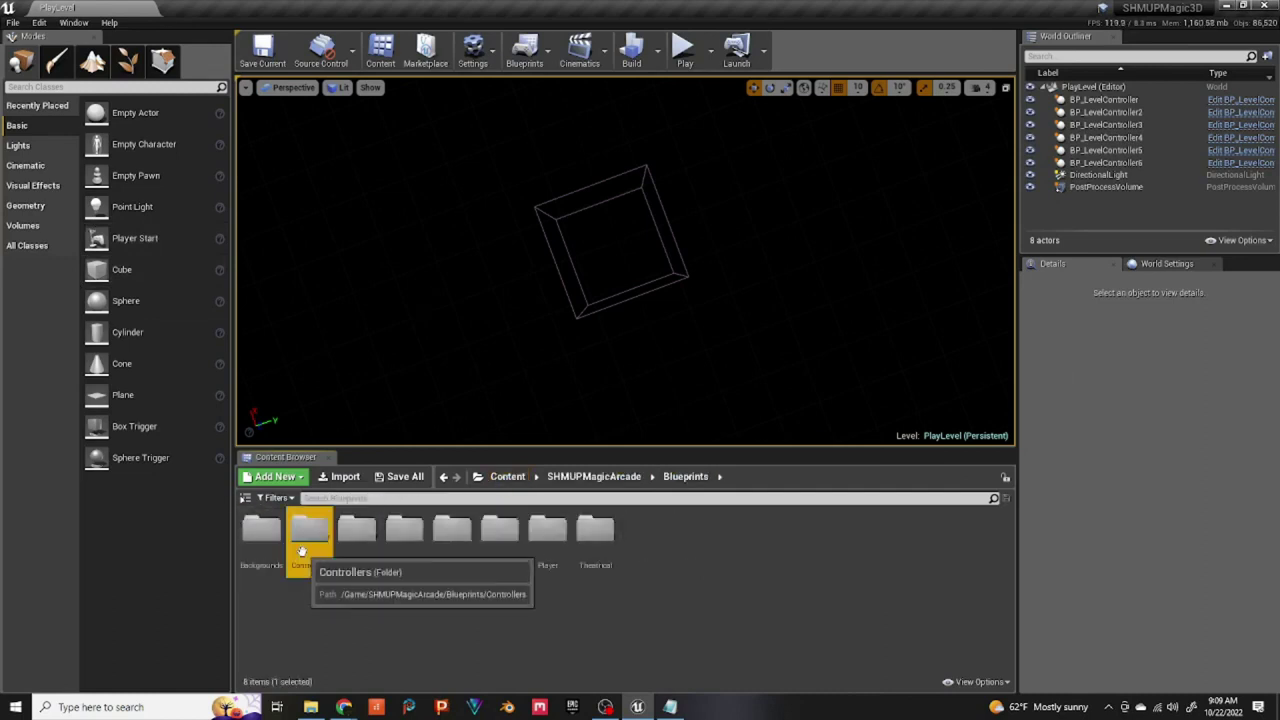
pyautogui.doubleClick(310, 535)
pyautogui.doubleClick(262, 540)
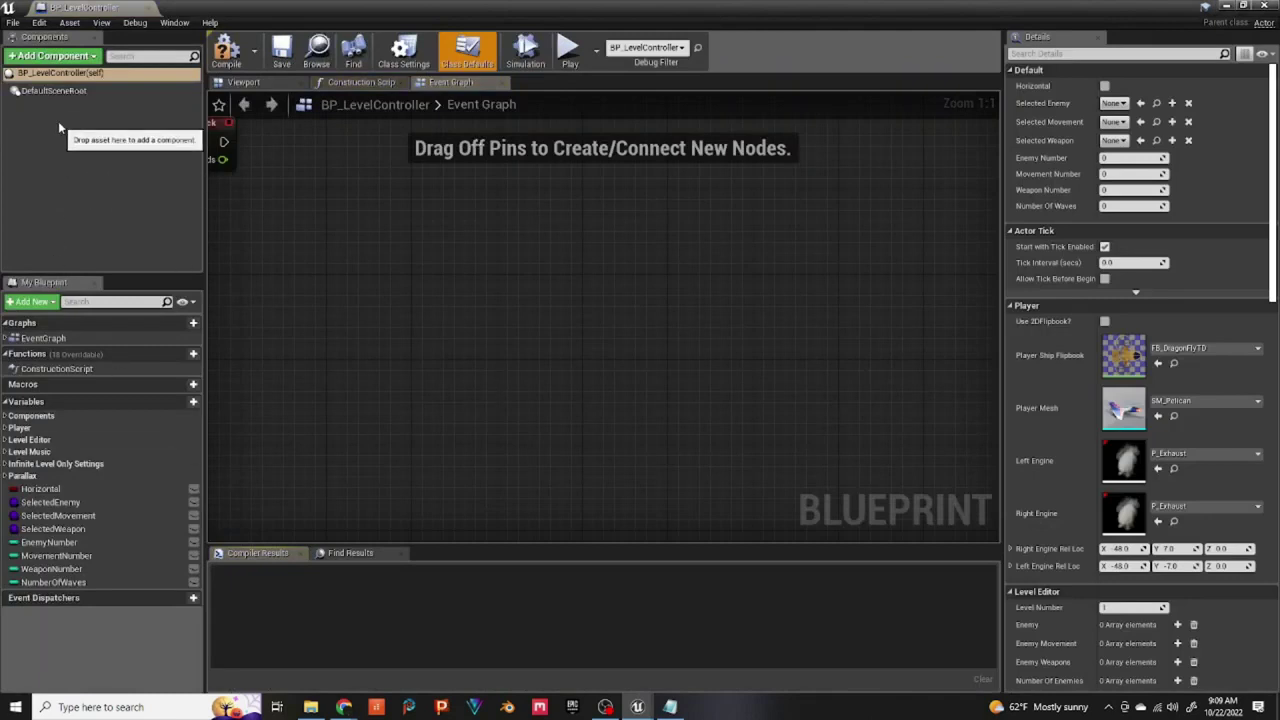
# Step: Add a Boolean variable named OffWorldMap, put it in a new SwapMaps category and make it instance editable
pyautogui.click(172, 403)
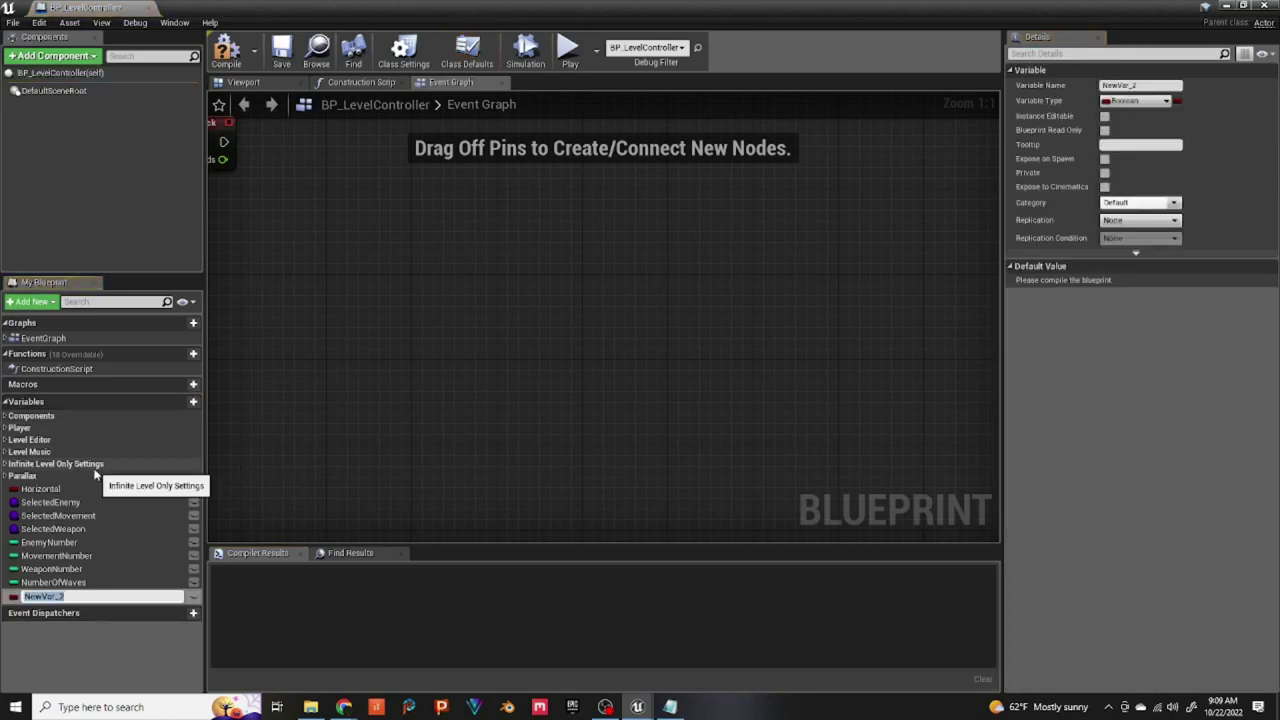
pyautogui.write('G')
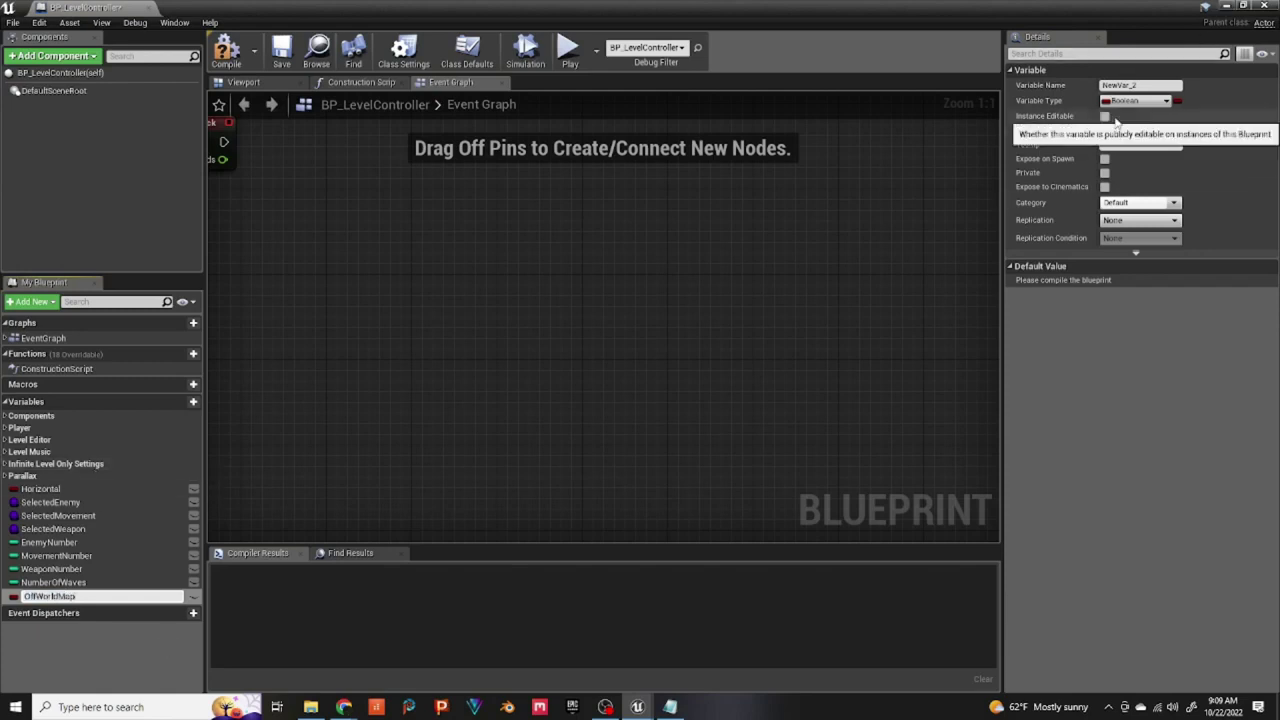
pyautogui.press('Return')
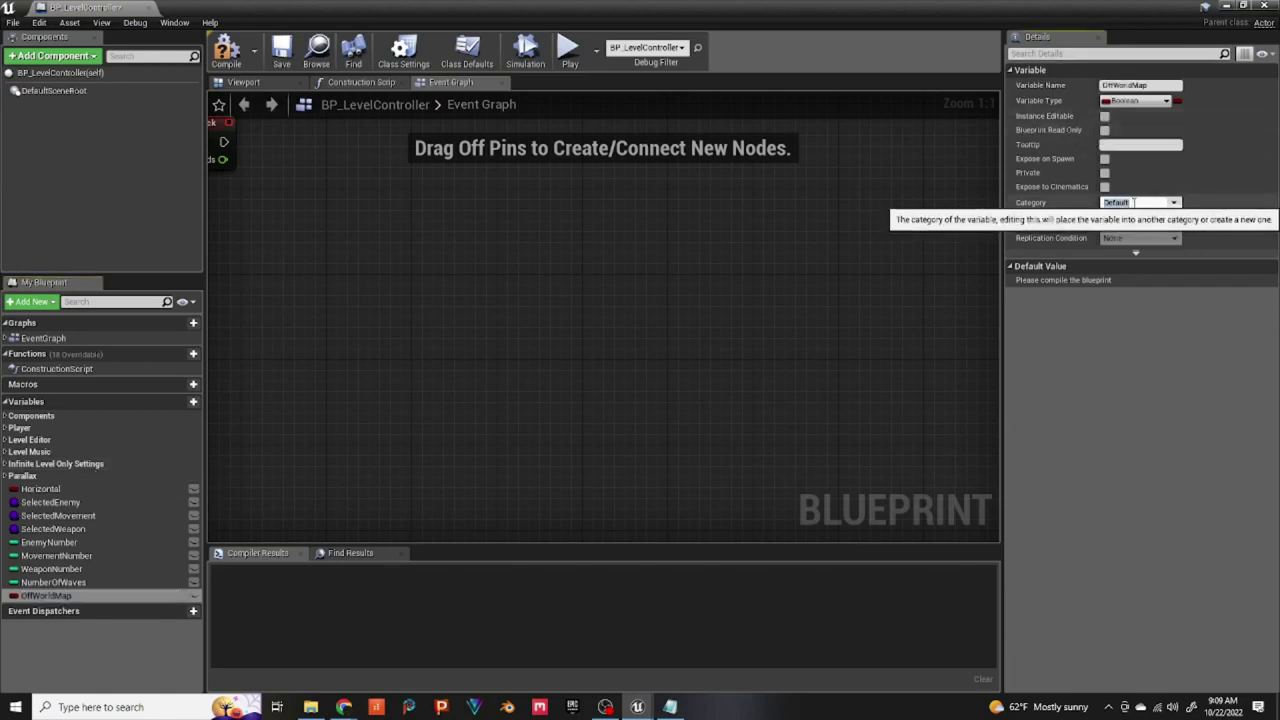
pyautogui.write('SwapMaps')
pyautogui.press('Return')
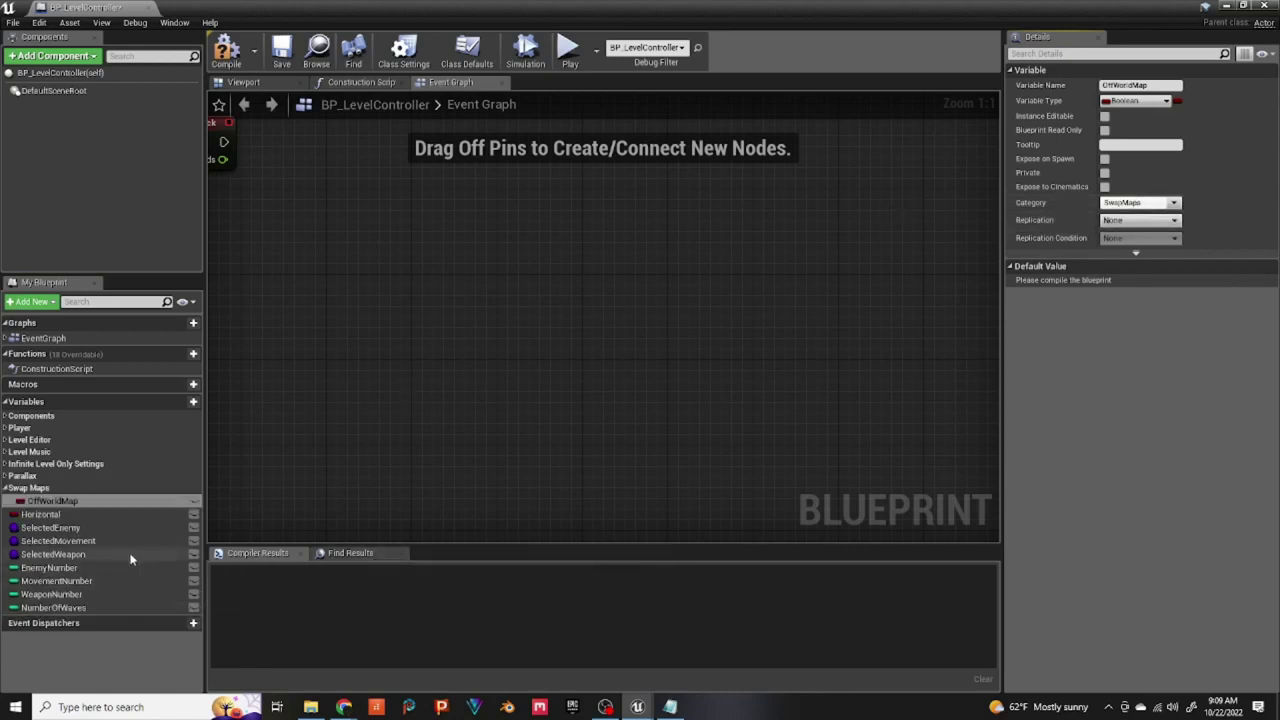
pyautogui.click(1104, 116)
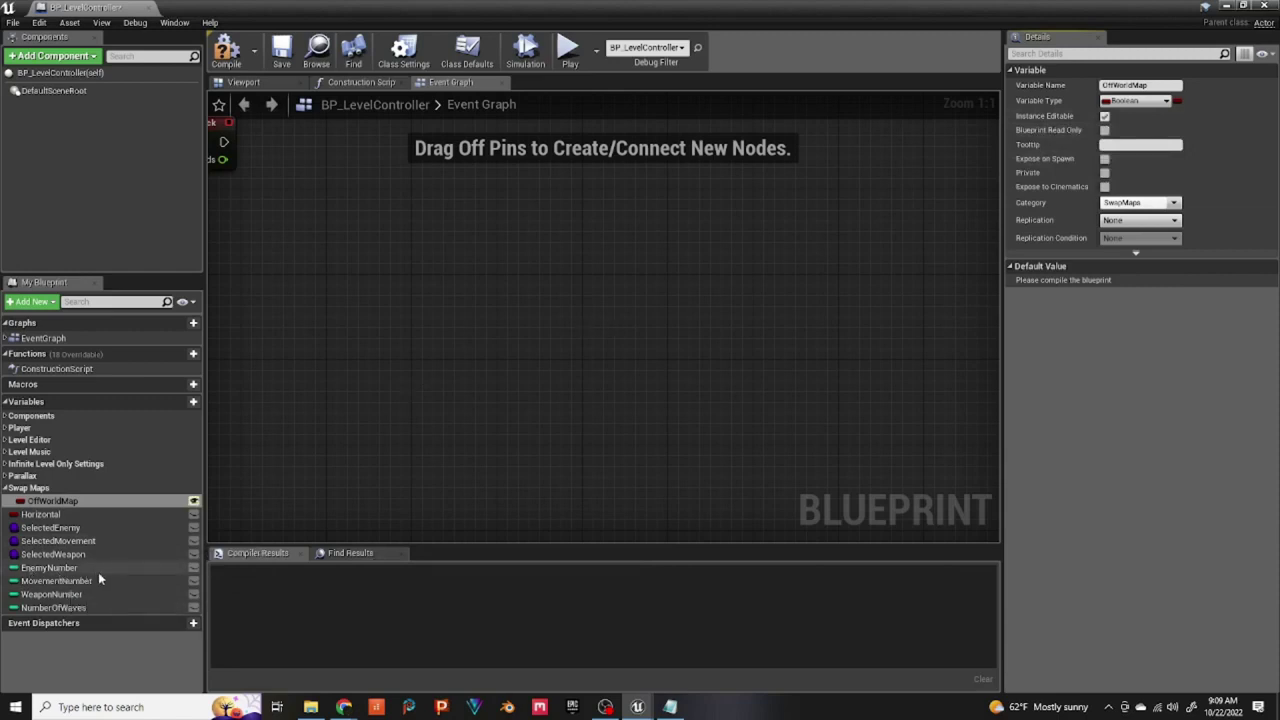
# Step: Add an instance-editable Boolean variable named OffWorldMapName in the SwapMaps category, and compile and close the blueprint
pyautogui.click(193, 404)
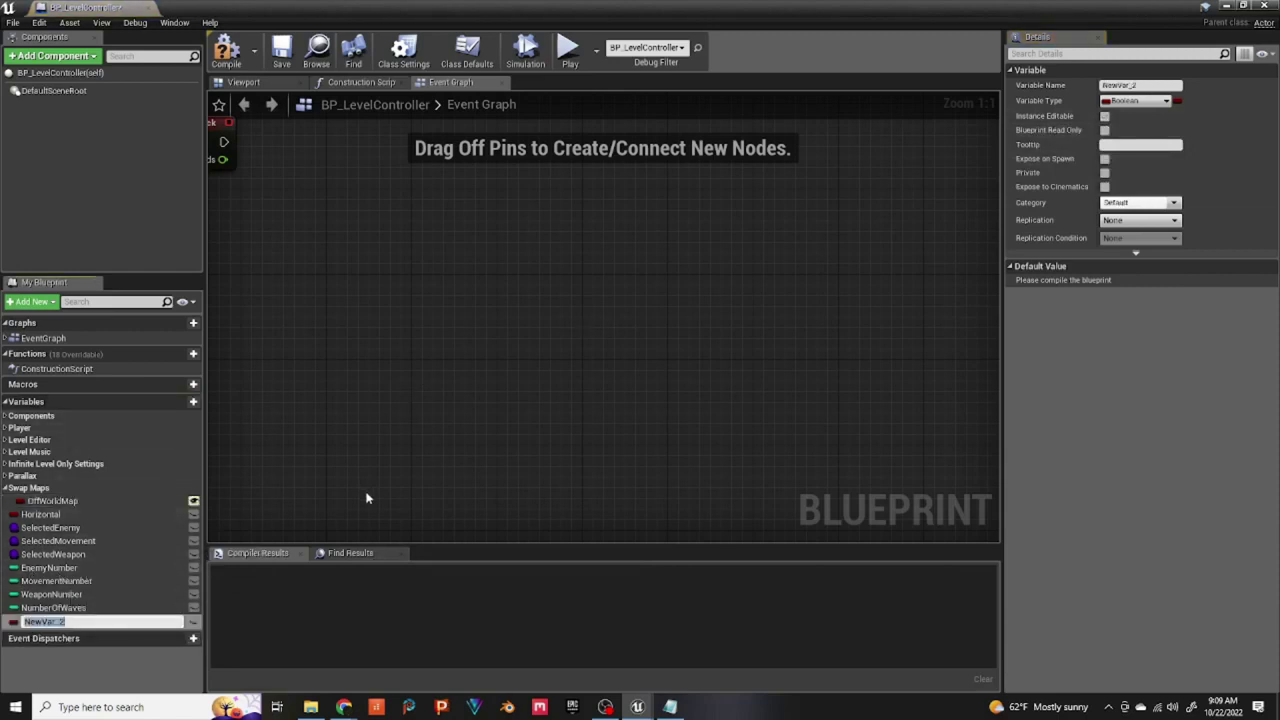
pyautogui.write('OffWorldMapName')
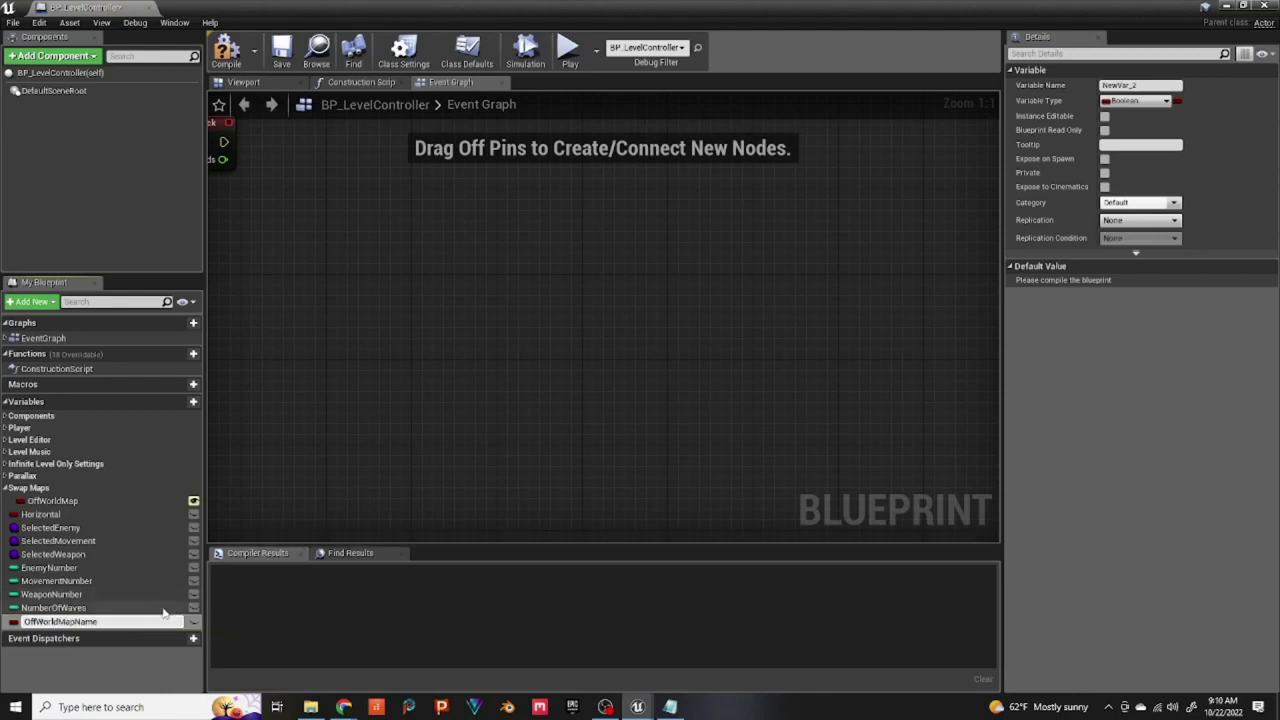
pyautogui.press('Return')
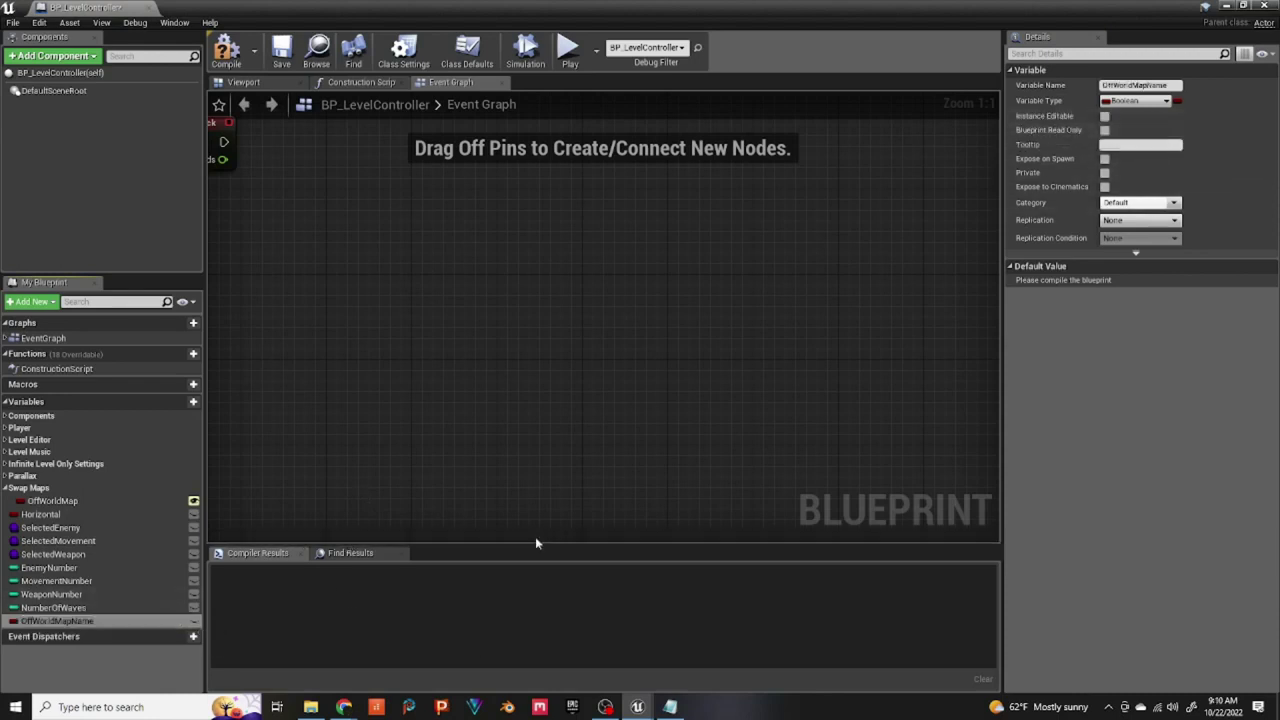
pyautogui.click(1104, 116)
pyautogui.click(1173, 203)
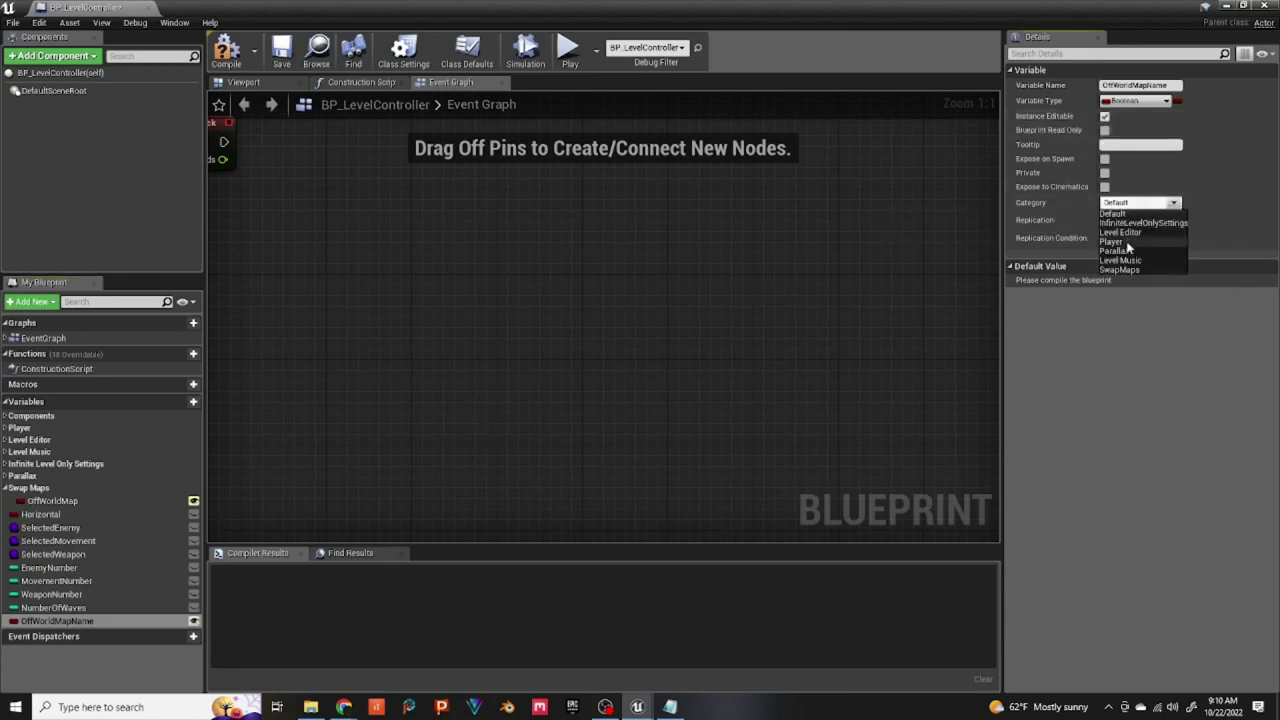
pyautogui.click(1126, 268)
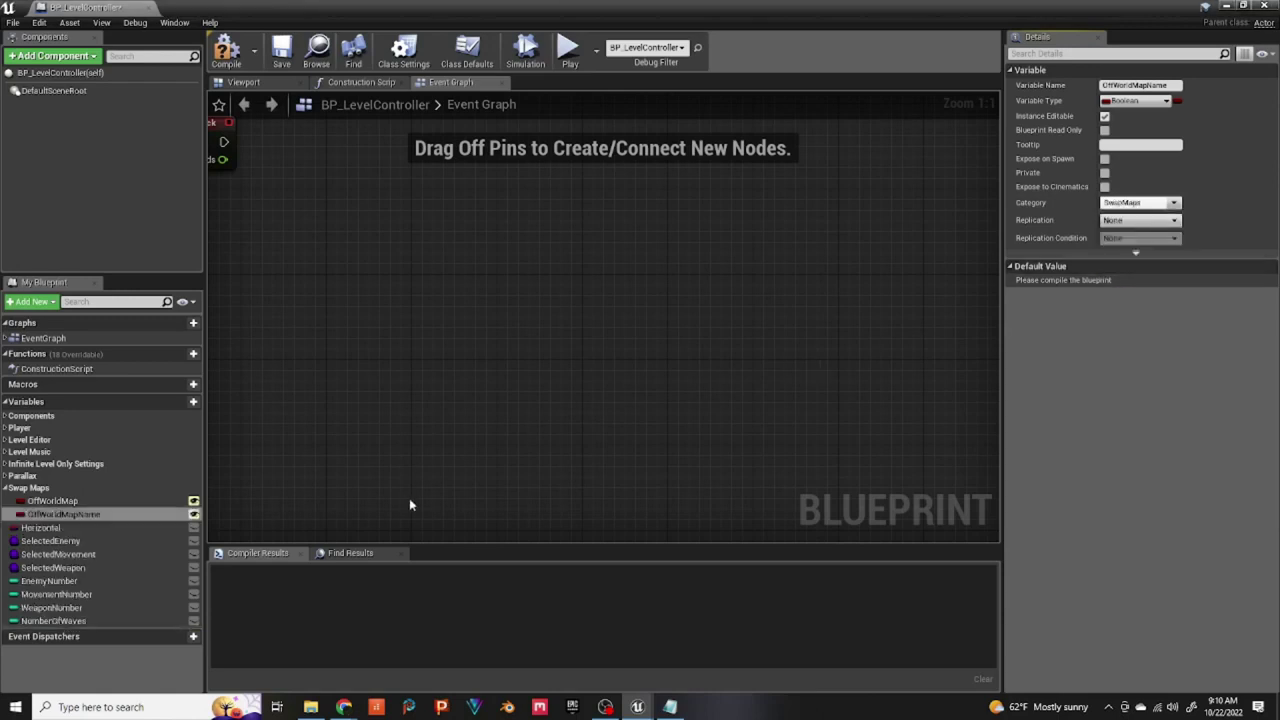
pyautogui.click(227, 62)
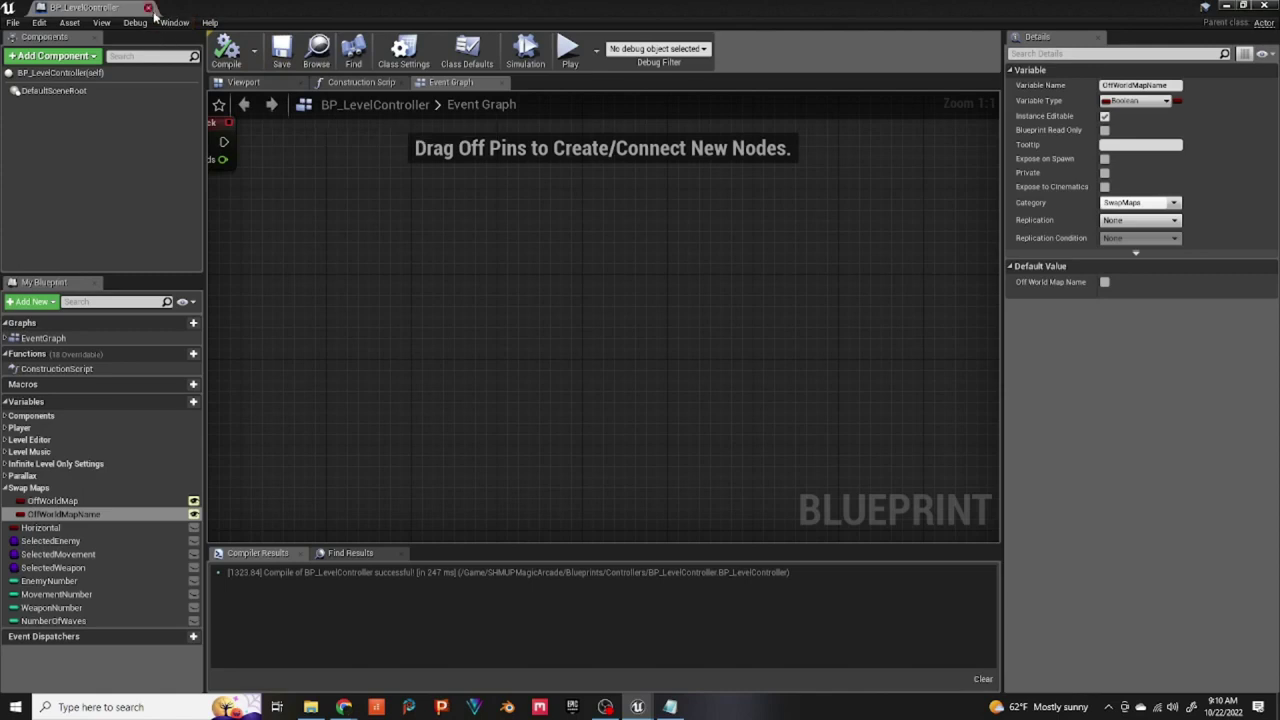
pyautogui.click(149, 8)
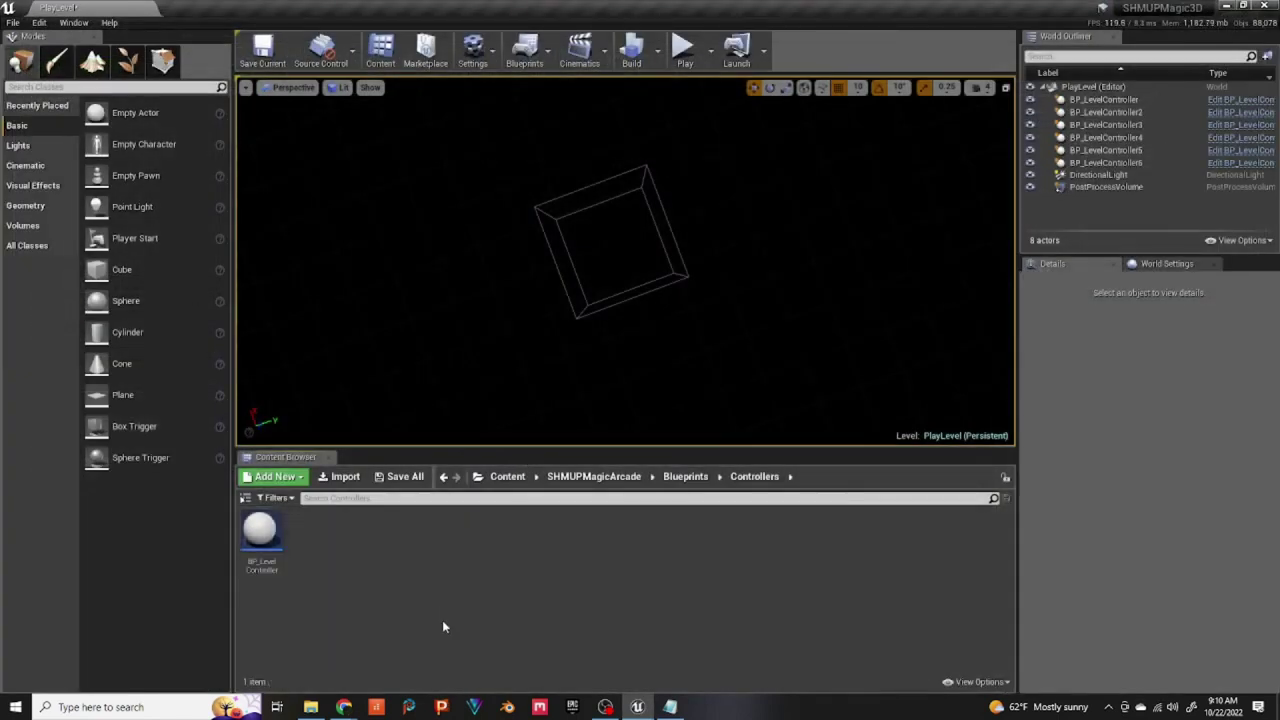
# Step: Open the BP_GameInstance blueprint from the SHMUPMagicArcade/Blueprints/Gameplay folder
pyautogui.click(508, 477)
pyautogui.doubleClick(260, 530)
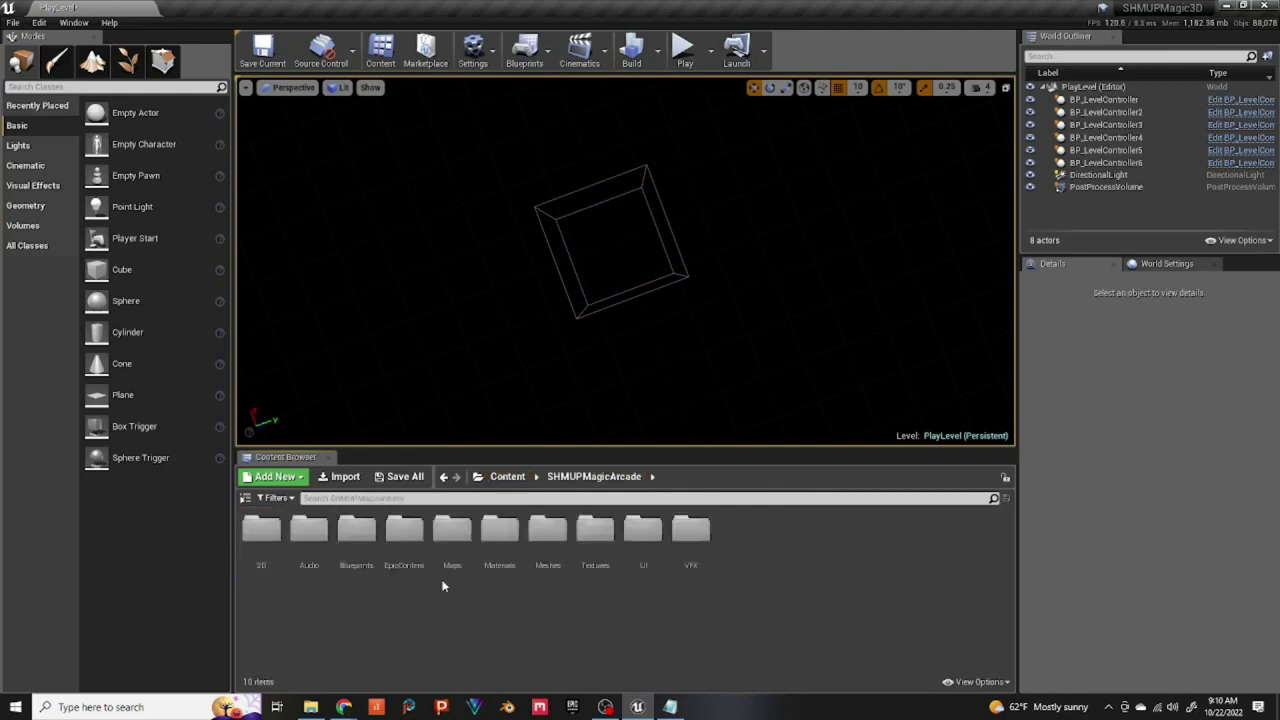
pyautogui.doubleClick(357, 533)
pyautogui.click(398, 547)
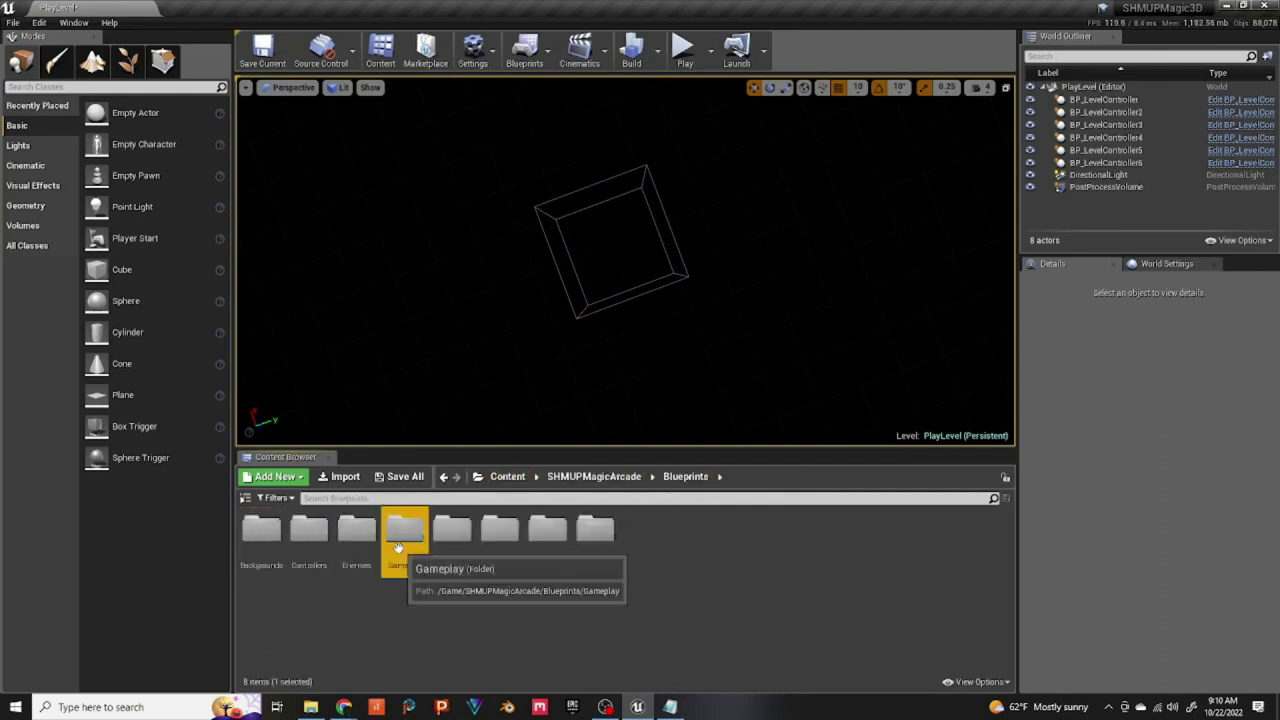
pyautogui.doubleClick(398, 547)
pyautogui.doubleClick(262, 540)
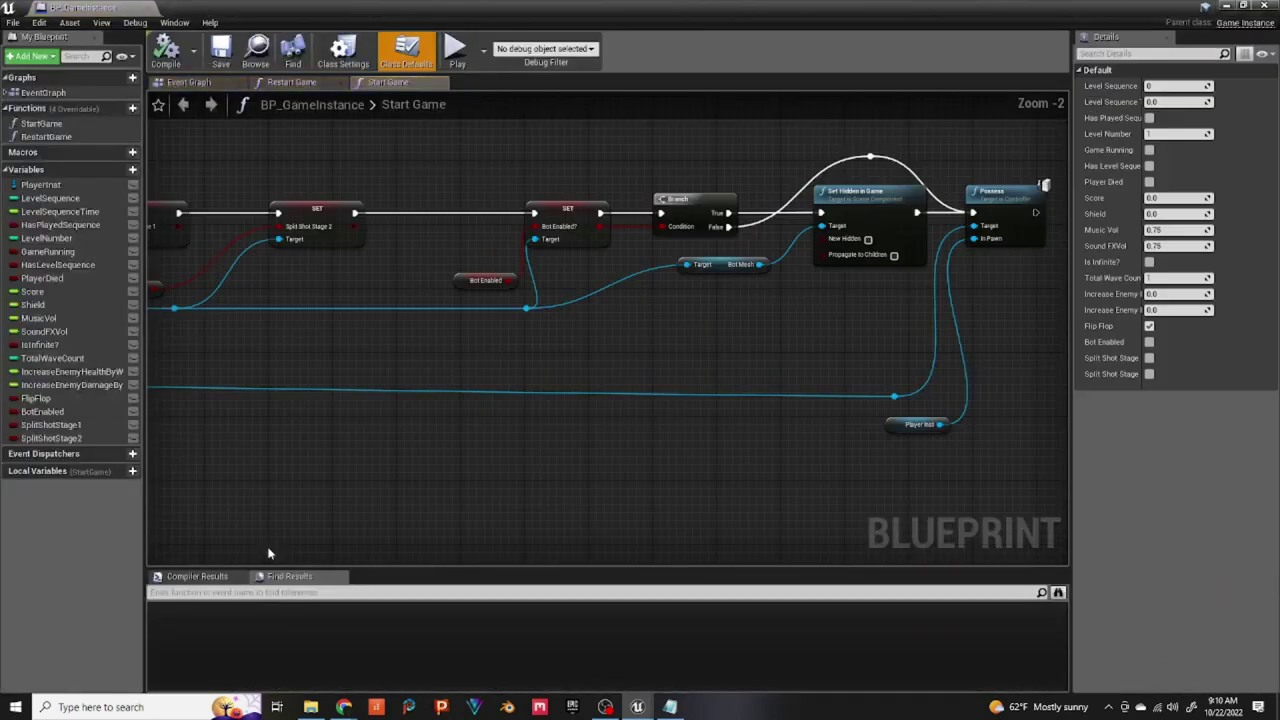
# Step: In the Start Game graph, lower the level controller reroute node ahead of the Is Infinite? getter to straighten its wire
pyautogui.scroll(-3, 312, 505)
pyautogui.moveTo(333, 465); pyautogui.dragTo(882, 532, button='right')
pyautogui.scroll(2, 502, 434)
pyautogui.moveTo(497, 435); pyautogui.dragTo(150, 600, button='right')
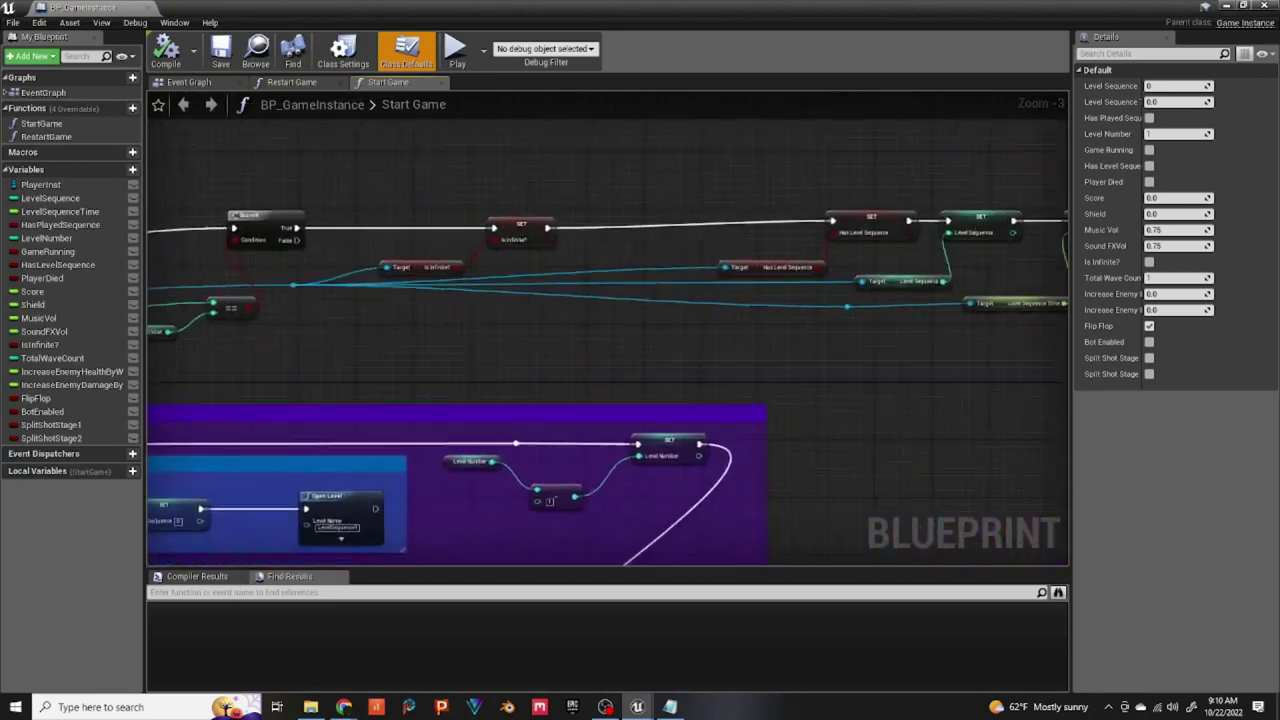
pyautogui.moveTo(224, 572); pyautogui.dragTo(152, 560, button='right')
pyautogui.moveTo(340, 308); pyautogui.dragTo(374, 332, button='right')
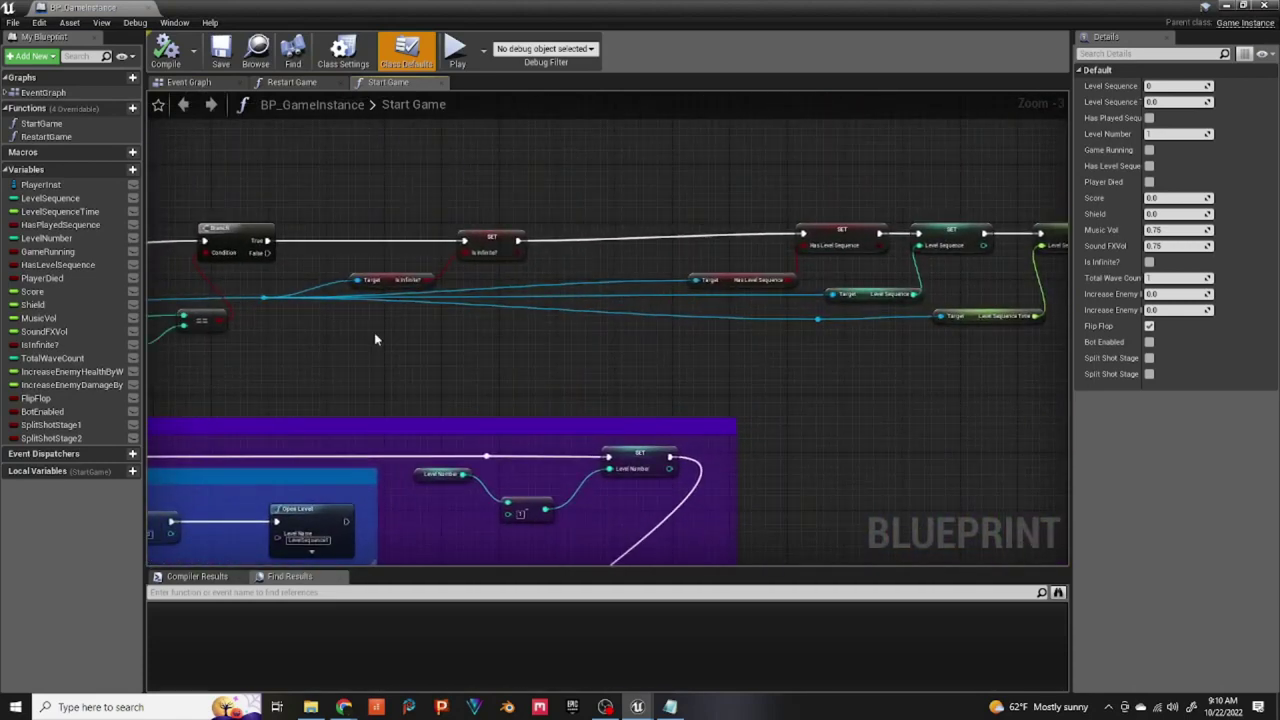
pyautogui.doubleClick(258, 295)
pyautogui.moveTo(258, 295); pyautogui.dragTo(271, 320)
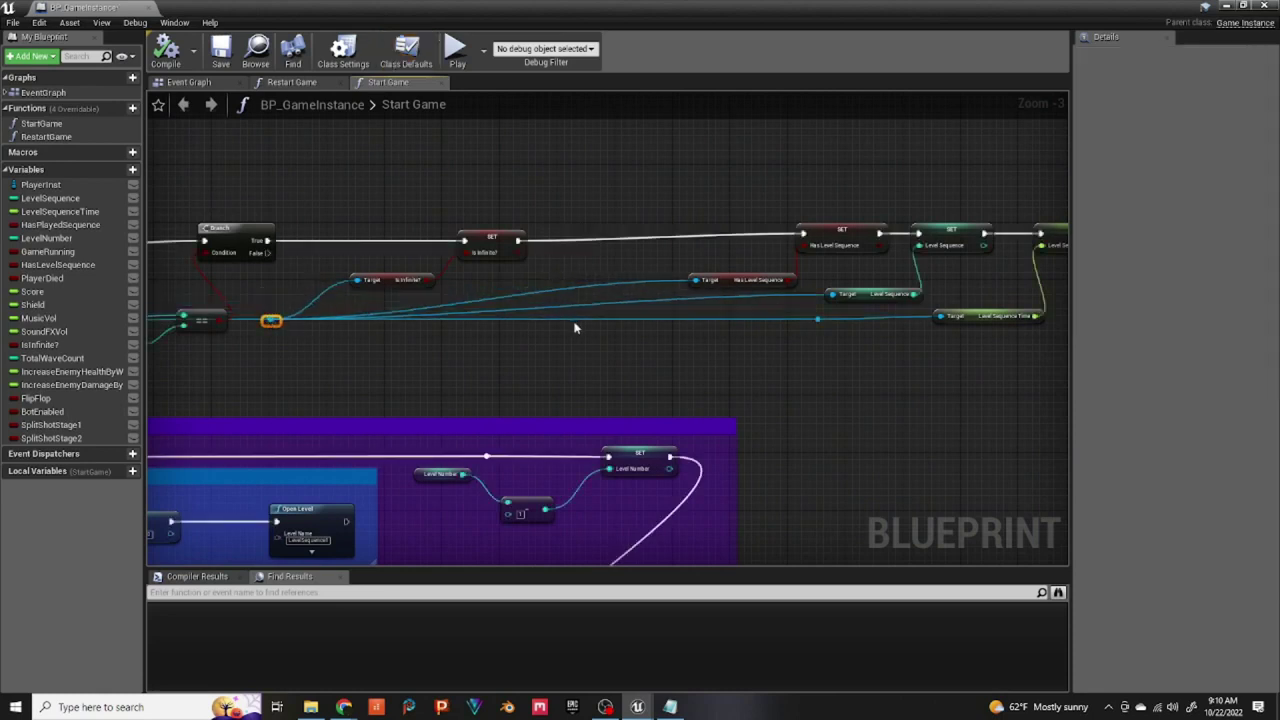
# Step: Add a reroute node on the level controller wire and branch the Has Level Sequence and Level Sequence getters from reroute nodes
pyautogui.click(604, 321)
pyautogui.doubleClick(600, 322)
pyautogui.moveTo(602, 320); pyautogui.dragTo(693, 283)
pyautogui.moveTo(818, 319); pyautogui.dragTo(832, 298)
# Step: Move the Level Sequence Time getter up beneath its Set node, add a reroute node on its target wire, and compile and save
pyautogui.moveTo(703, 350); pyautogui.dragTo(389, 338, button='right')
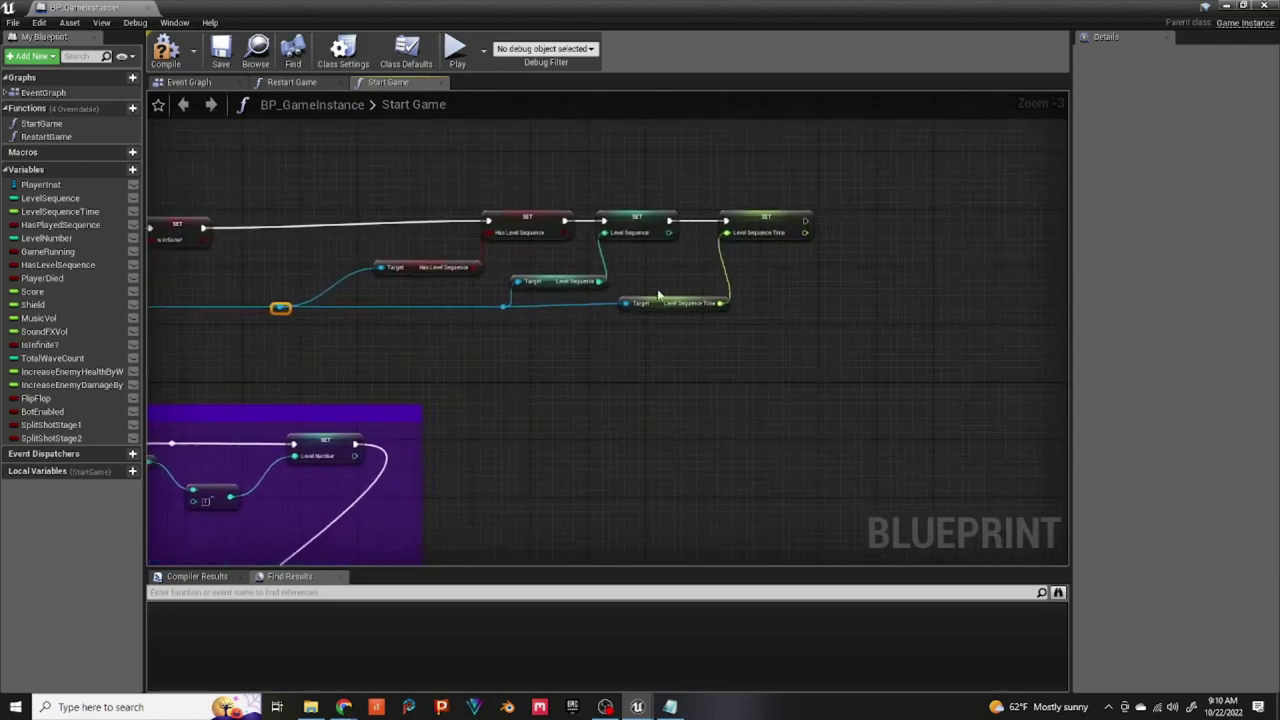
pyautogui.moveTo(657, 298); pyautogui.dragTo(687, 262)
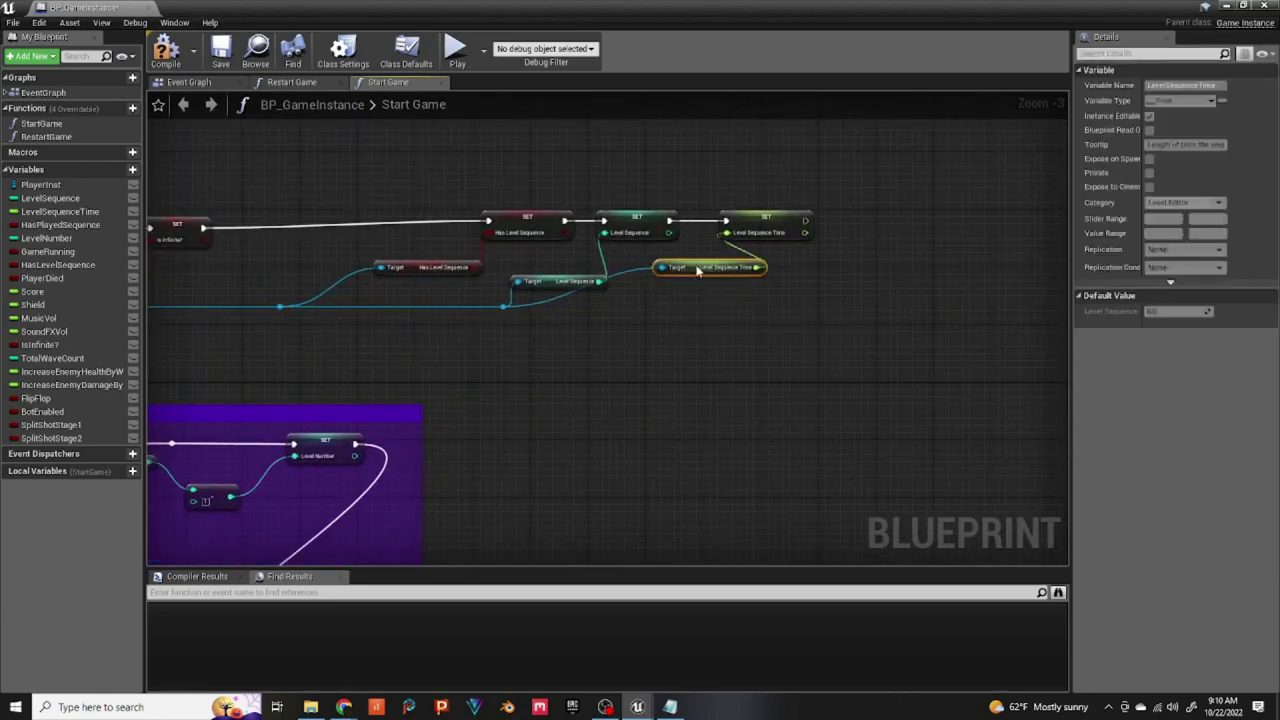
pyautogui.doubleClick(626, 274)
pyautogui.moveTo(625, 277); pyautogui.dragTo(632, 304)
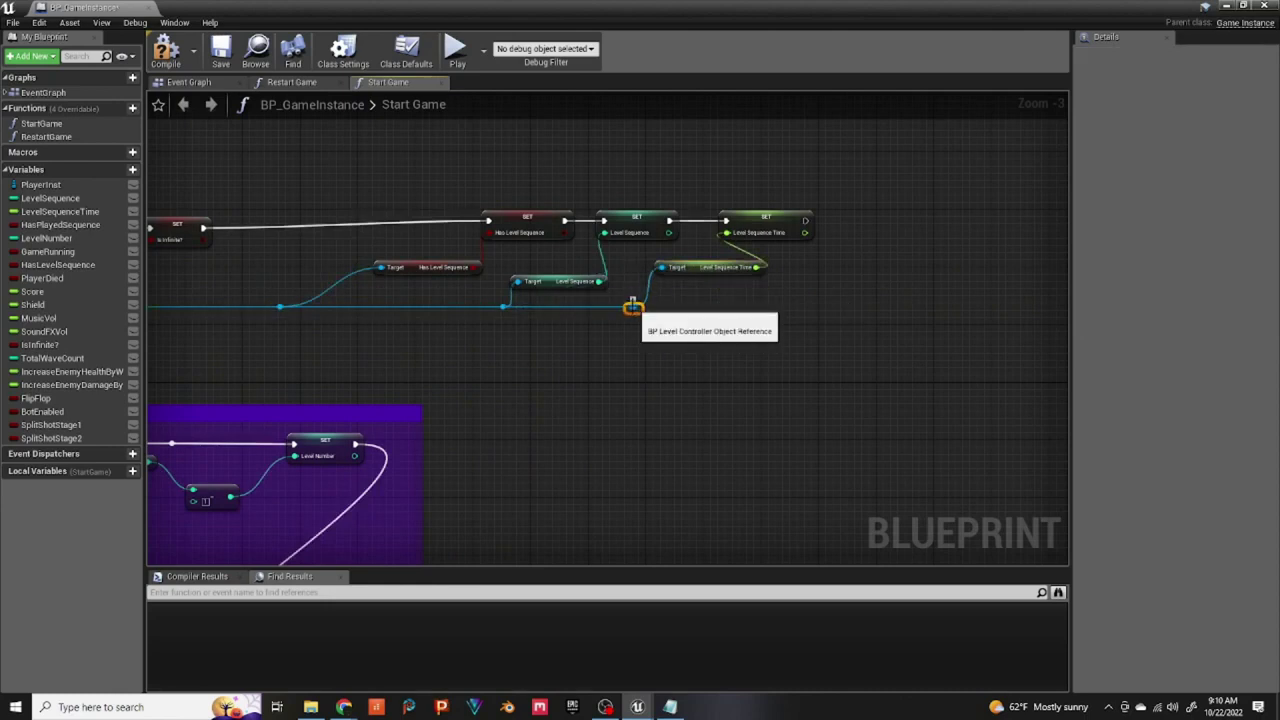
pyautogui.keyDown('ctrl'); pyautogui.moveTo(632, 306); pyautogui.dragTo(791, 306); pyautogui.keyUp('ctrl')
pyautogui.click(715, 334)
pyautogui.moveTo(708, 347); pyautogui.dragTo(704, 342, button='right')
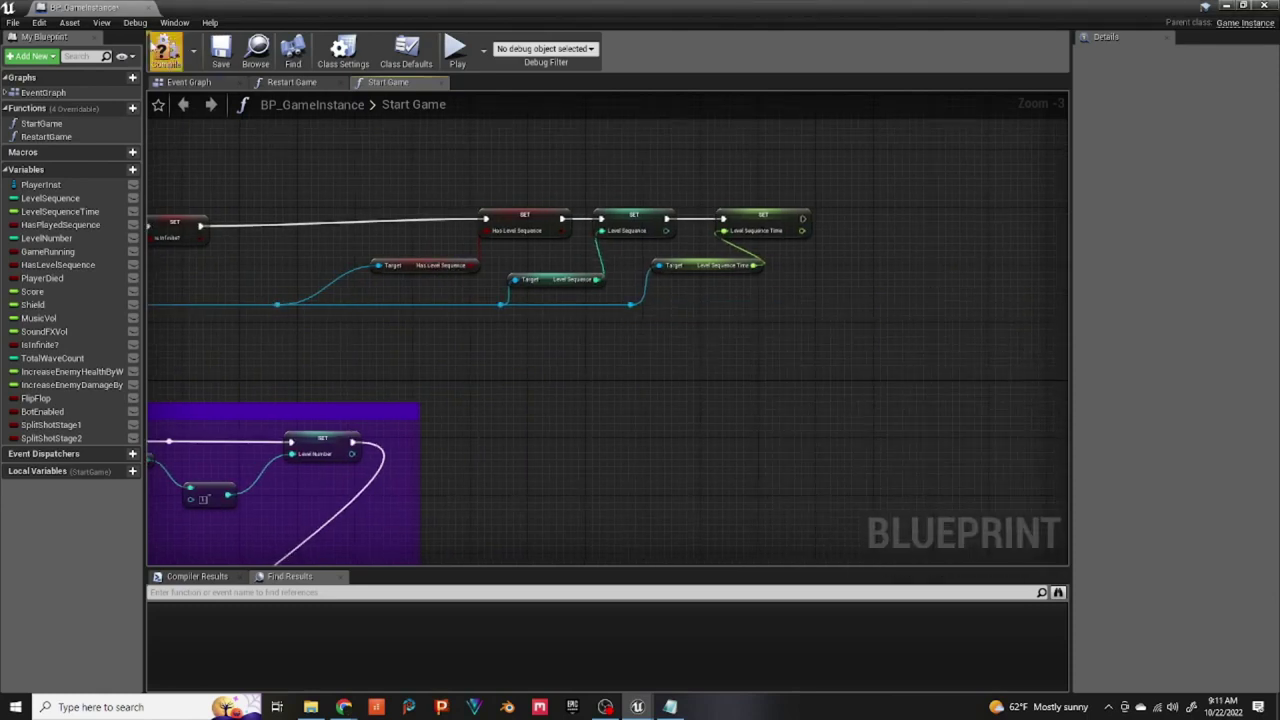
pyautogui.click(160, 46)
pyautogui.click(219, 54)
# Step: Review the Start Game graph from Get All Actors Of Class and the ForEachLoop through to the Level Sequence Time setter
pyautogui.moveTo(702, 297); pyautogui.dragTo(545, 293, button='right')
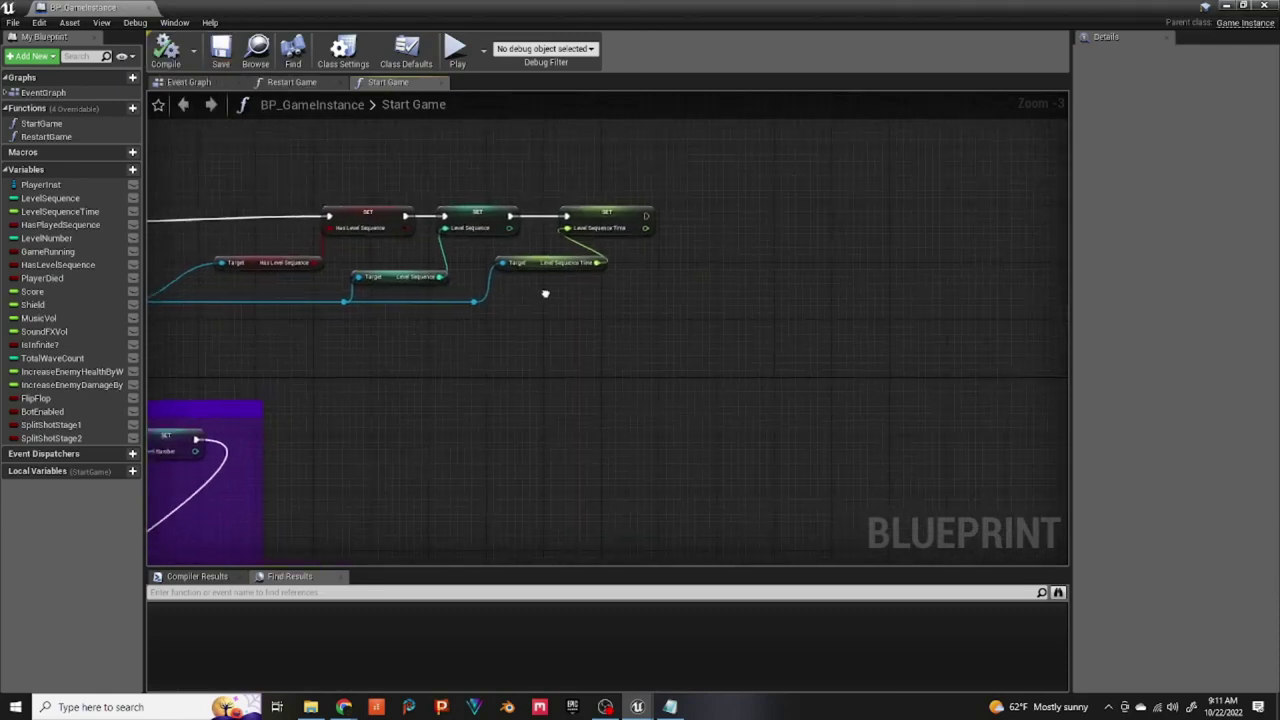
pyautogui.moveTo(472, 302); pyautogui.dragTo(1058, 334, button='right')
pyautogui.moveTo(328, 362); pyautogui.dragTo(474, 333, button='right')
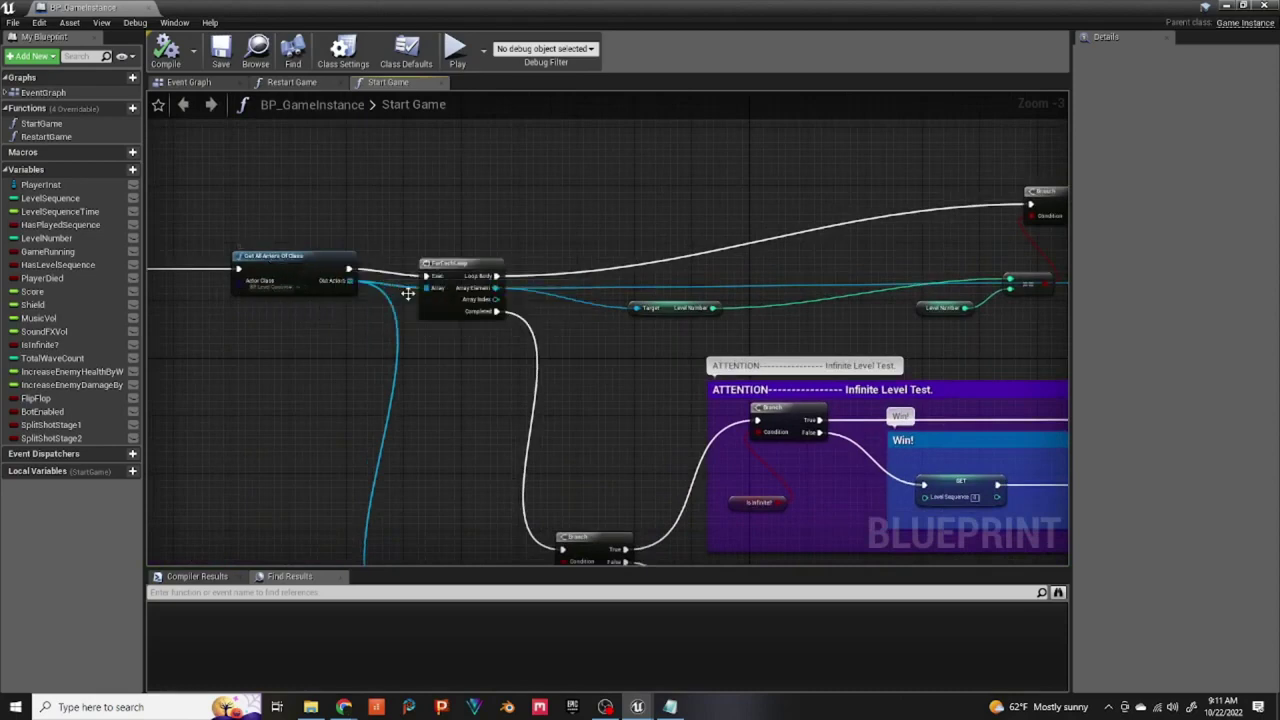
pyautogui.scroll(3, 286, 301)
pyautogui.scroll(-3, 300, 303)
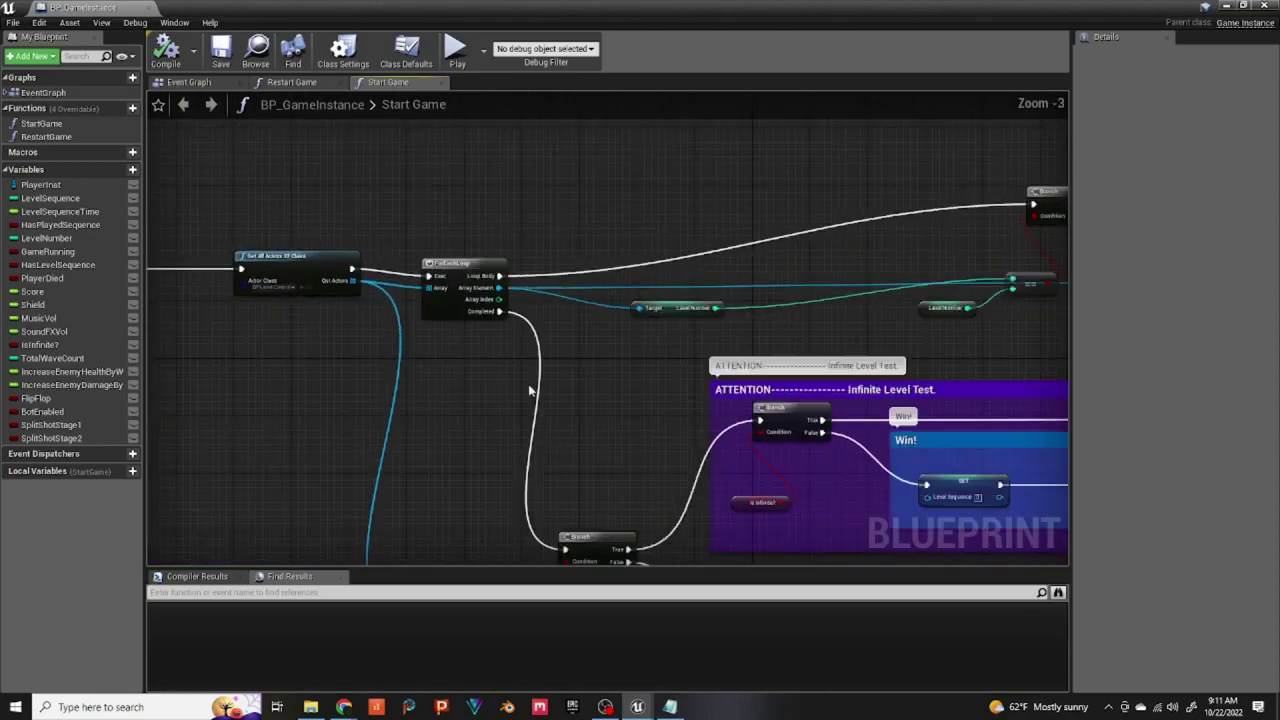
pyautogui.moveTo(530, 391); pyautogui.dragTo(142, 389, button='right')
pyautogui.moveTo(756, 354)
pyautogui.mouseDown(button='right')
pyautogui.moveTo(360, 337)
pyautogui.moveTo(413, 356)
pyautogui.mouseUp(button='right')
pyautogui.moveTo(549, 349); pyautogui.dragTo(466, 360, button='right')
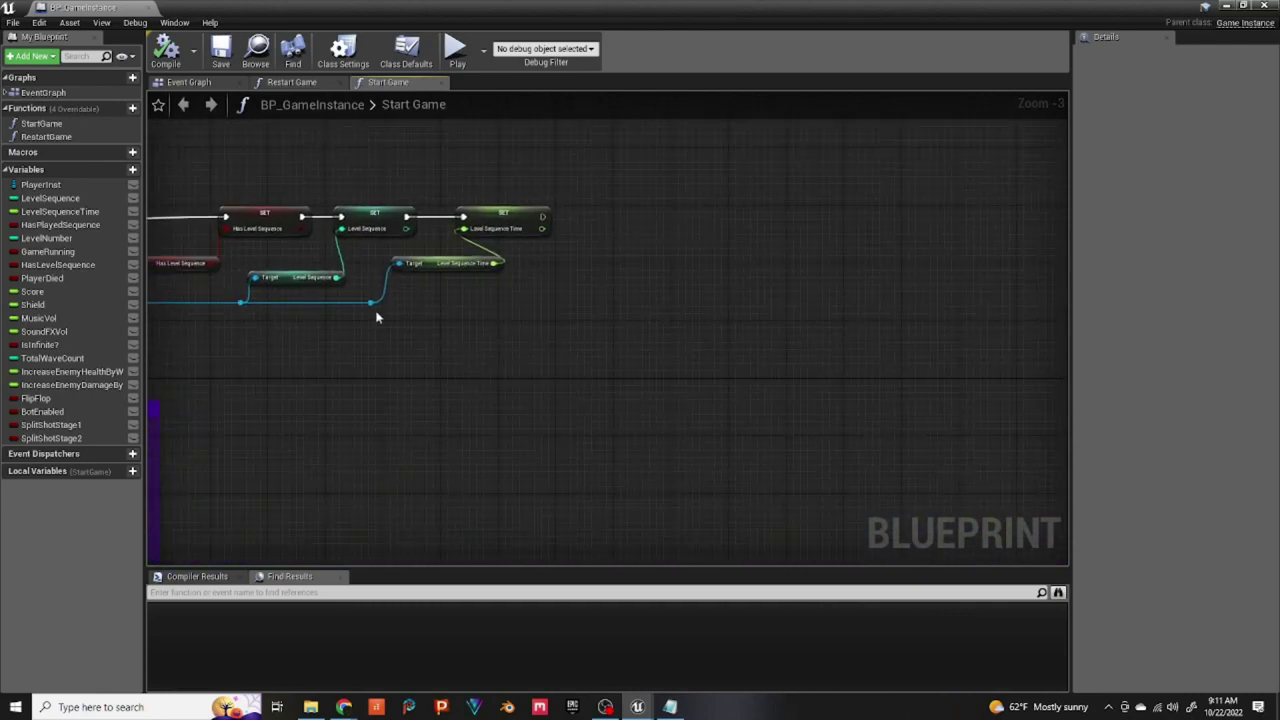
# Step: Add an Off World Map getter from the level controller wire after the Level Sequence Time getter, raise it, and insert a reroute node on its target wire
pyautogui.moveTo(370, 302); pyautogui.dragTo(548, 307)
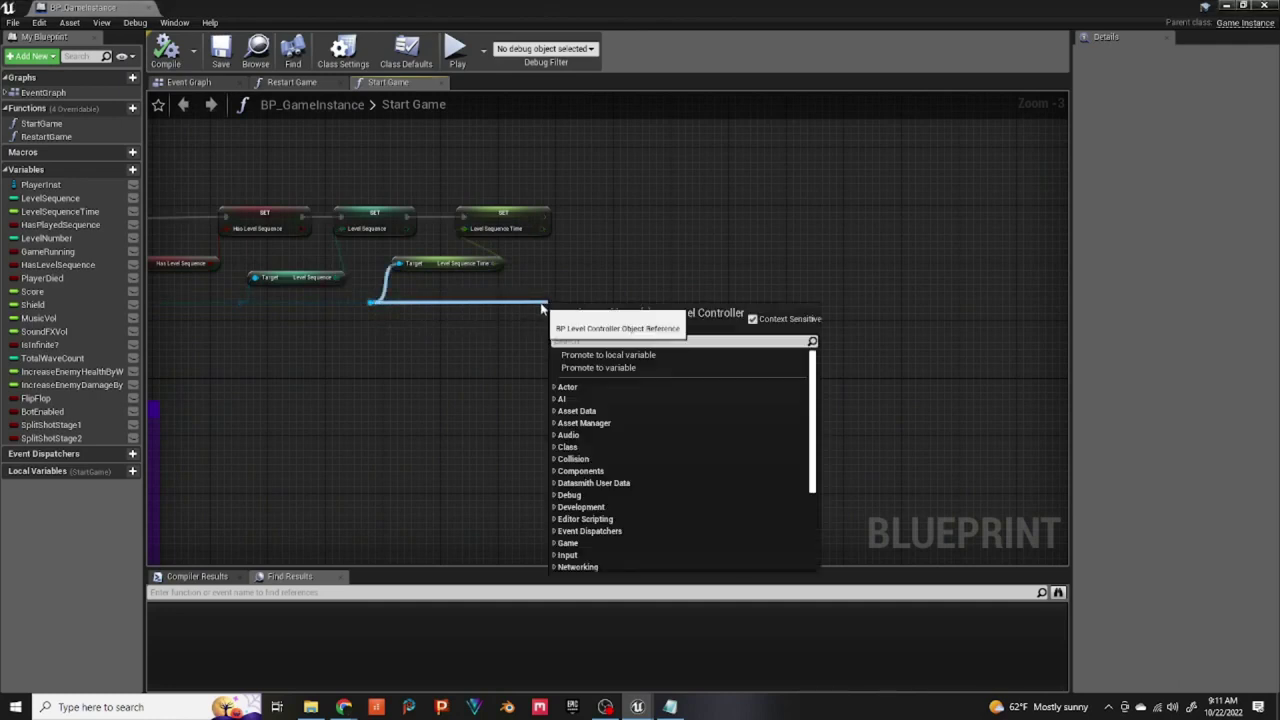
pyautogui.write('owne')
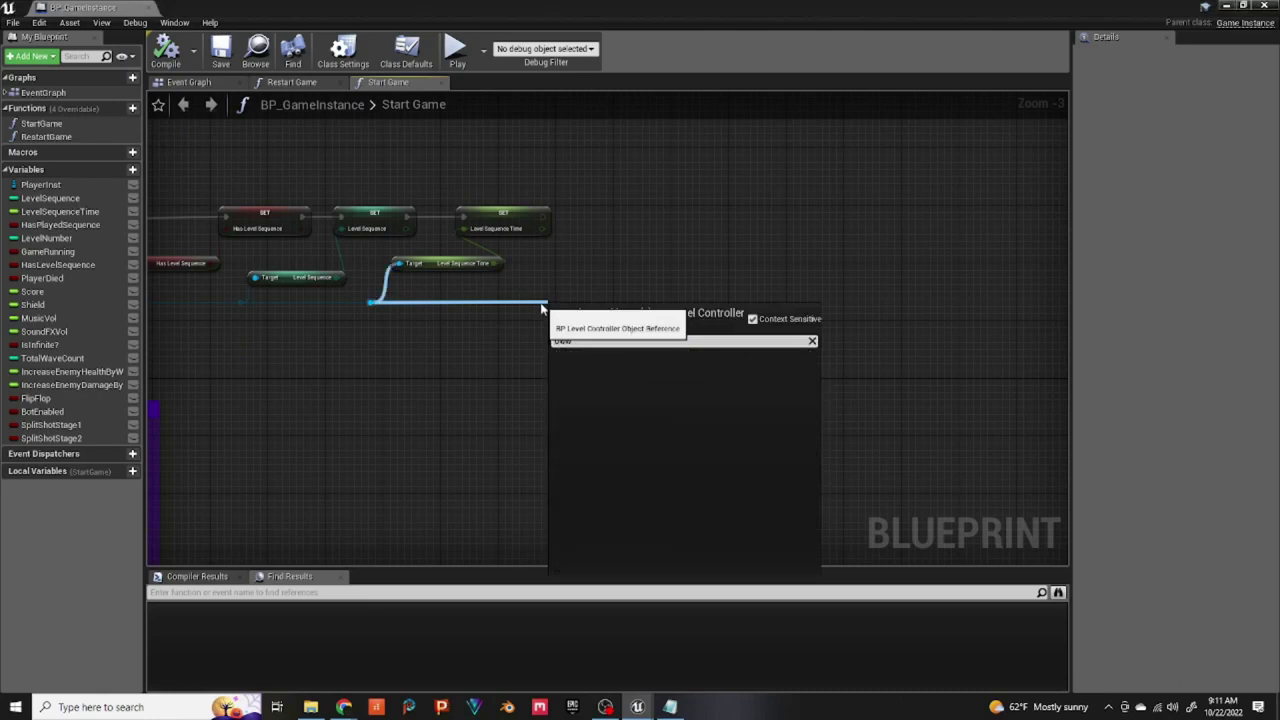
pyautogui.doubleClick(563, 341)
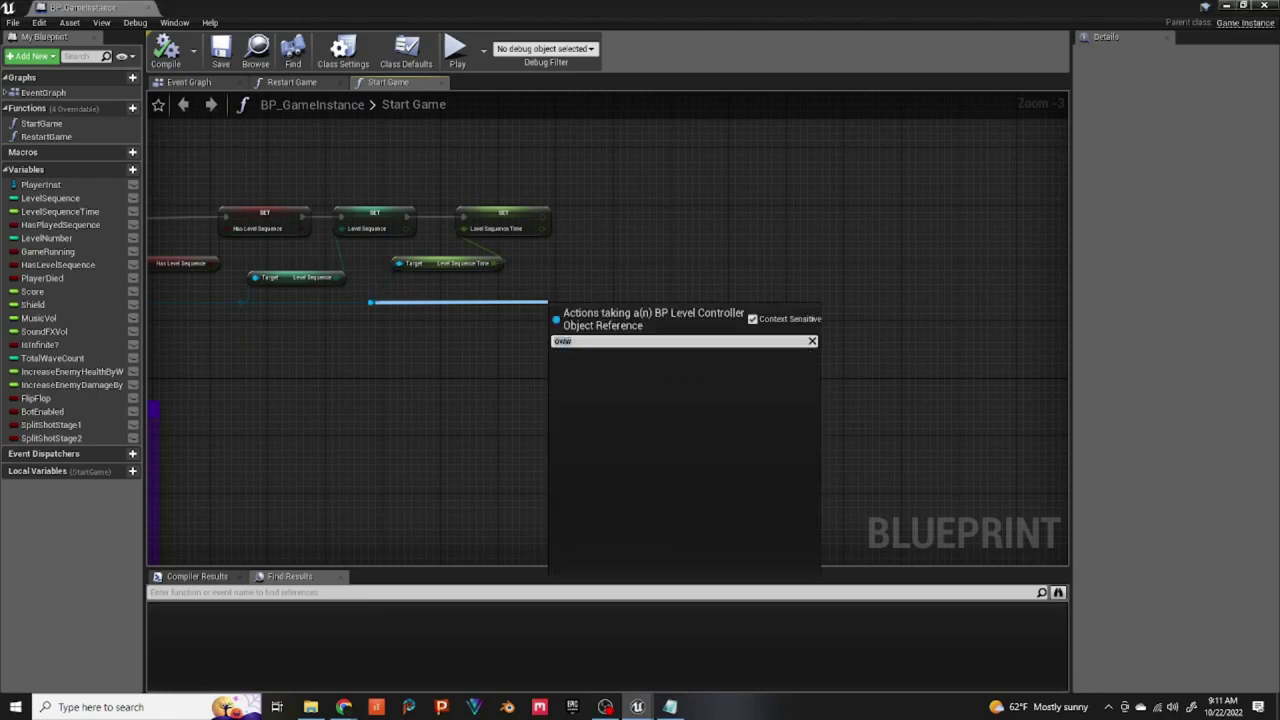
pyautogui.write('off')
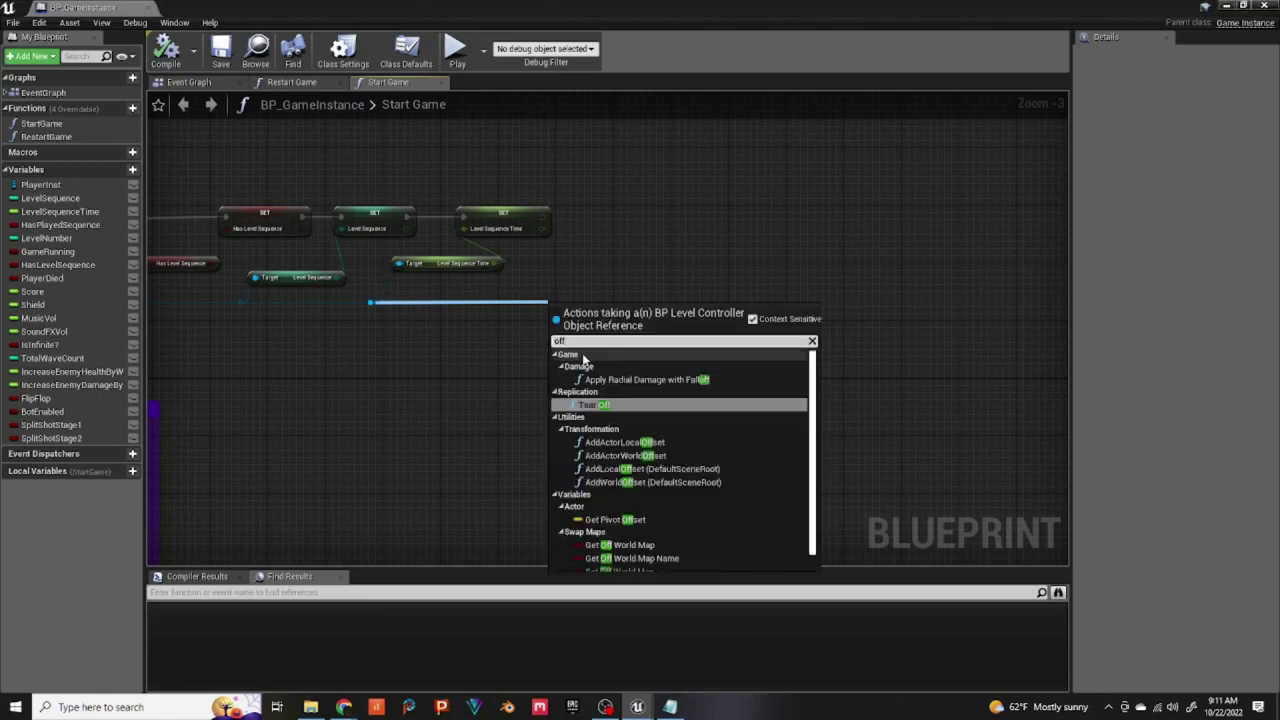
pyautogui.scroll(-1, 675, 518)
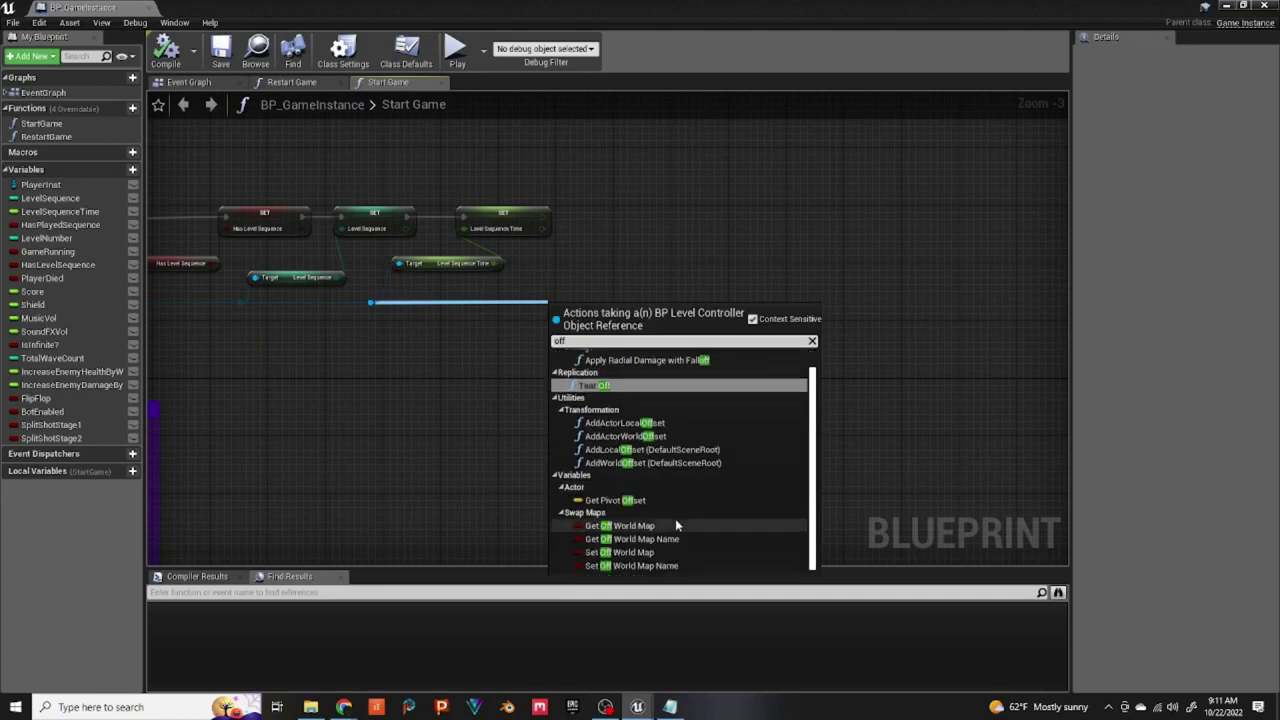
pyautogui.click(620, 526)
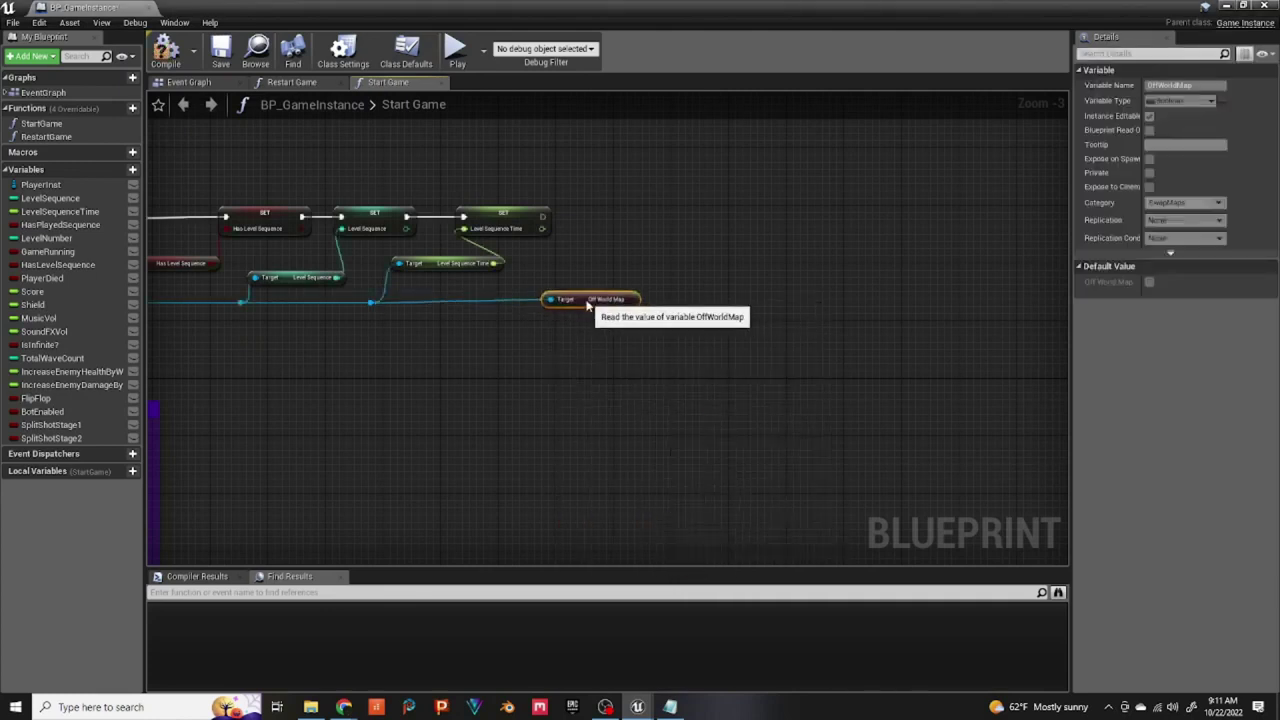
pyautogui.moveTo(583, 303); pyautogui.dragTo(604, 276)
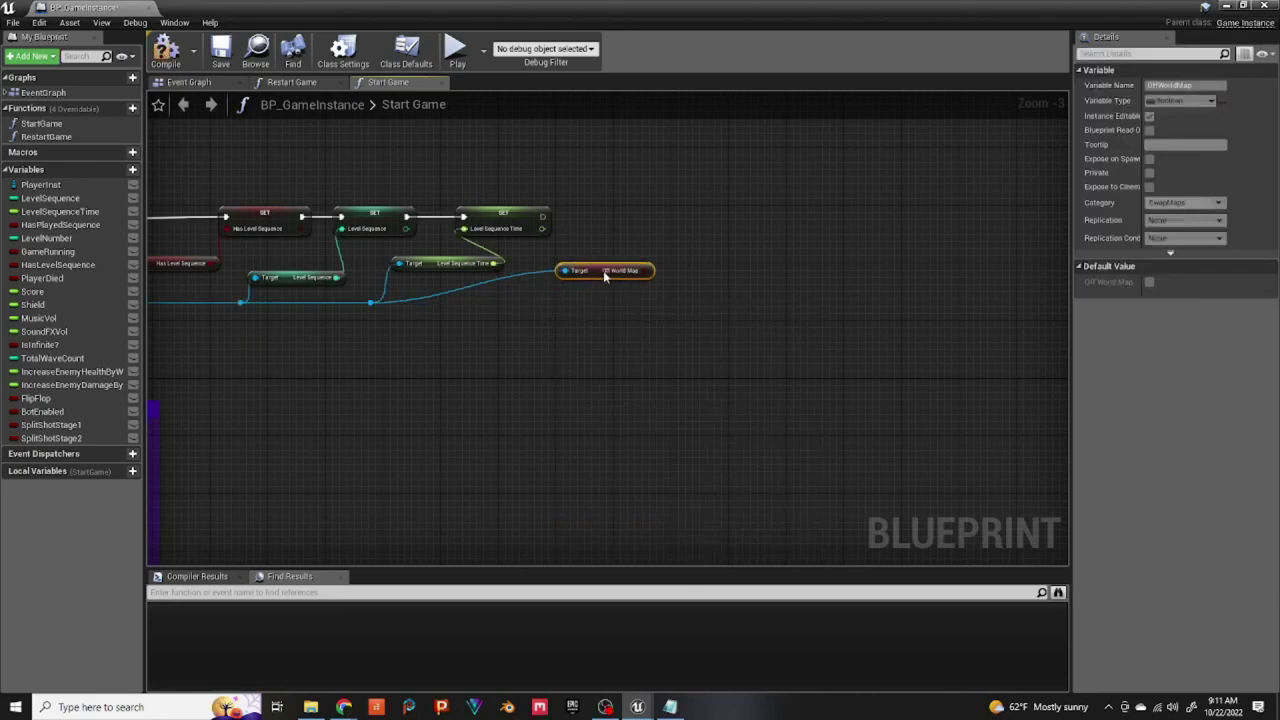
pyautogui.doubleClick(487, 282)
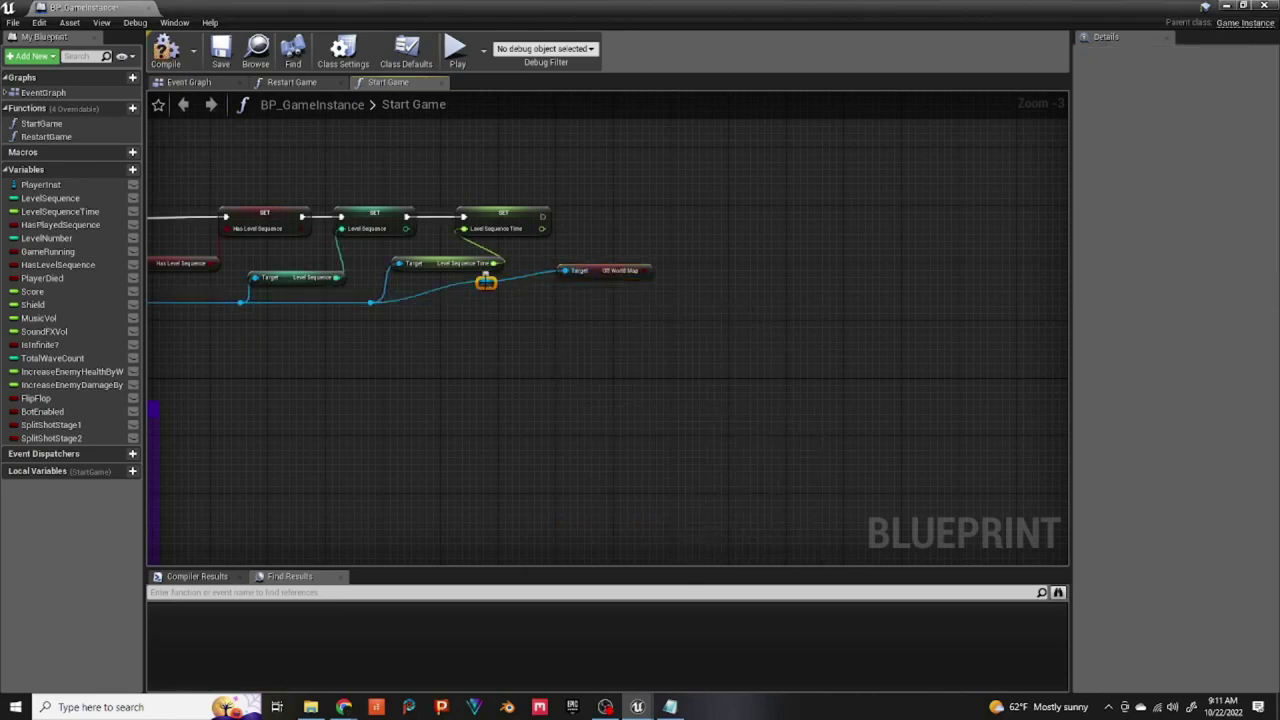
# Step: Align the new reroute node with the level controller wire and add an Off World Map Name getter from it
pyautogui.moveTo(485, 285); pyautogui.dragTo(732, 312)
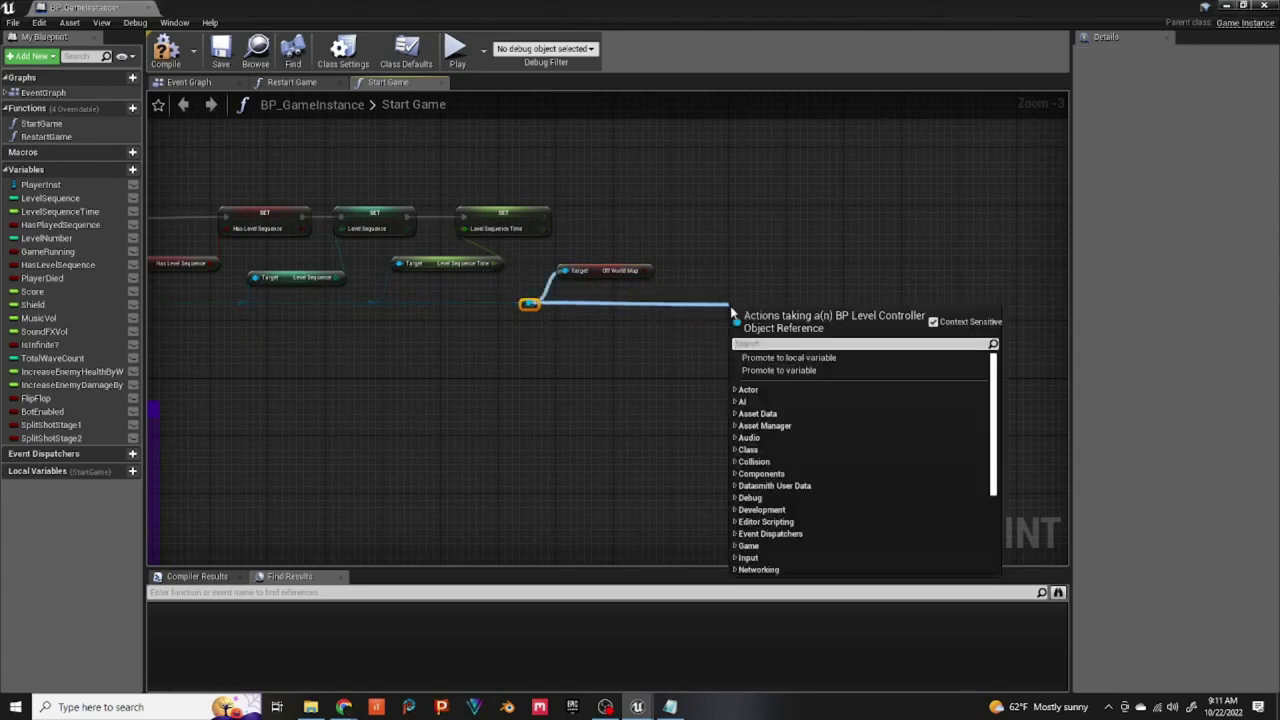
pyautogui.write('offworld')
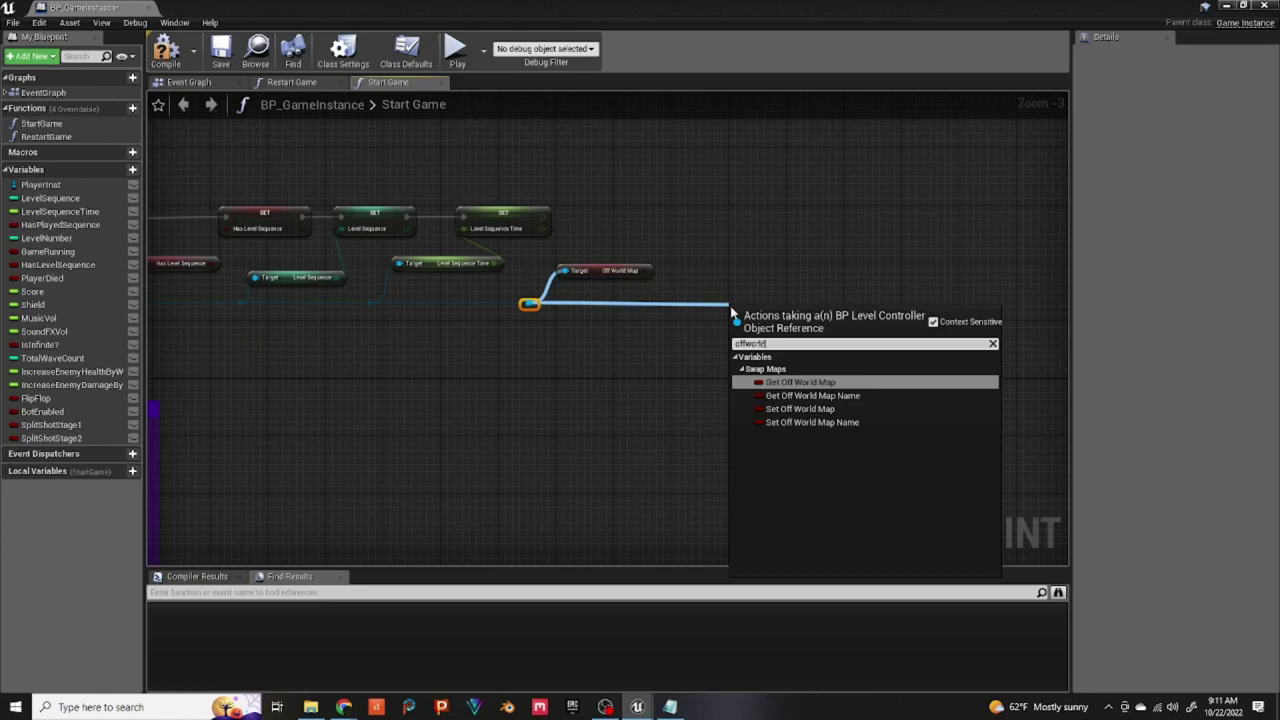
pyautogui.click(810, 396)
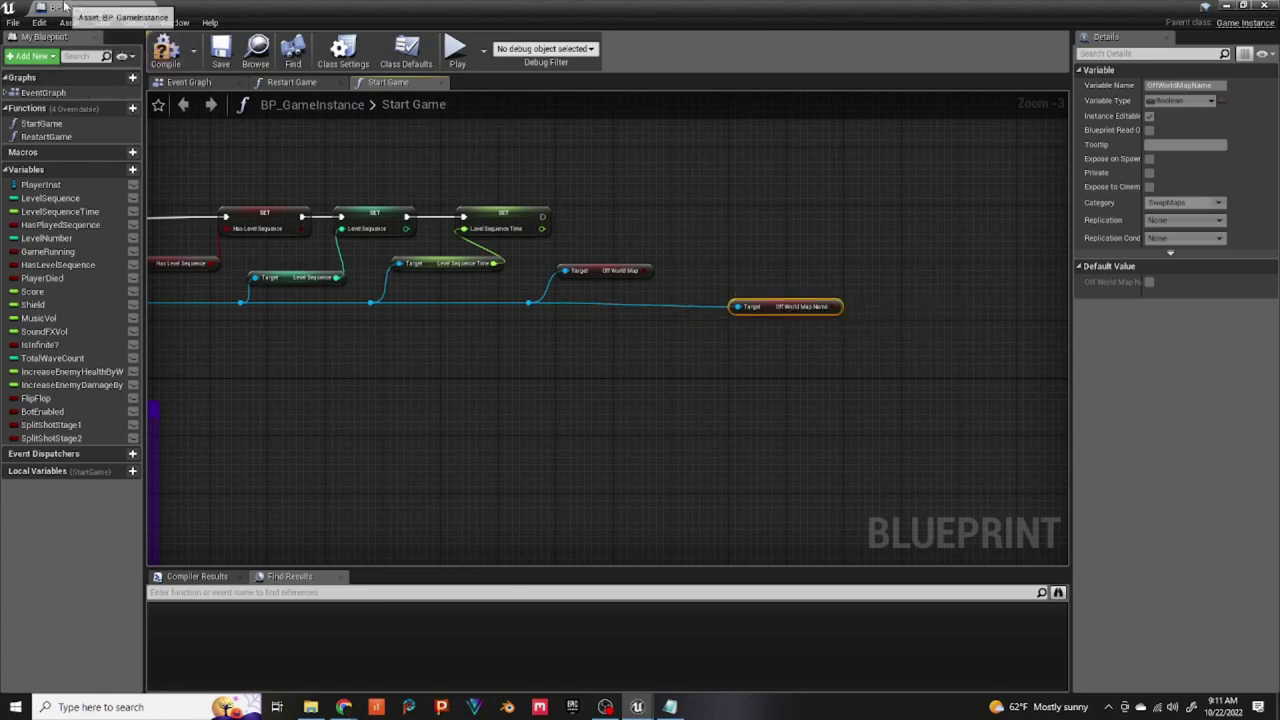
# Step: Dock the BP_GameInstance editor beside the PlayLevel tab and open BP_LevelController from SHMUPMagicArcade/Blueprints/Controllers
pyautogui.moveTo(124, 10); pyautogui.dragTo(222, 7)
pyautogui.click(134, 6)
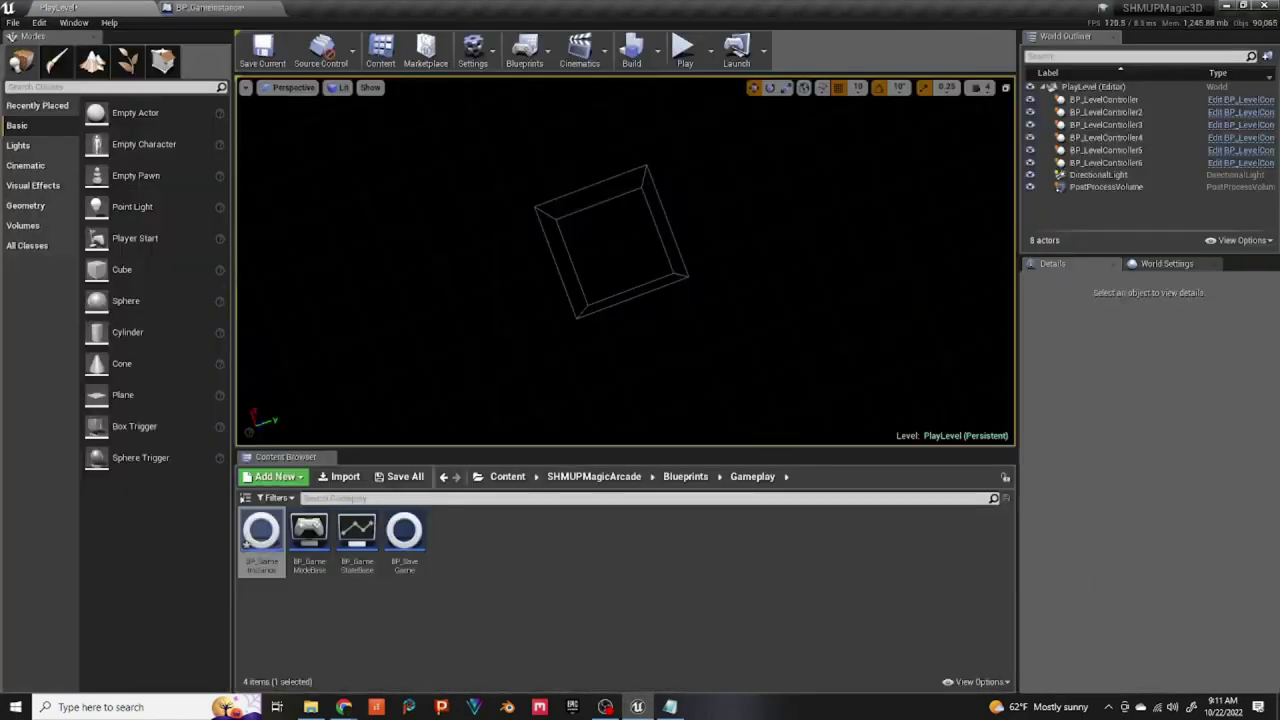
pyautogui.click(507, 476)
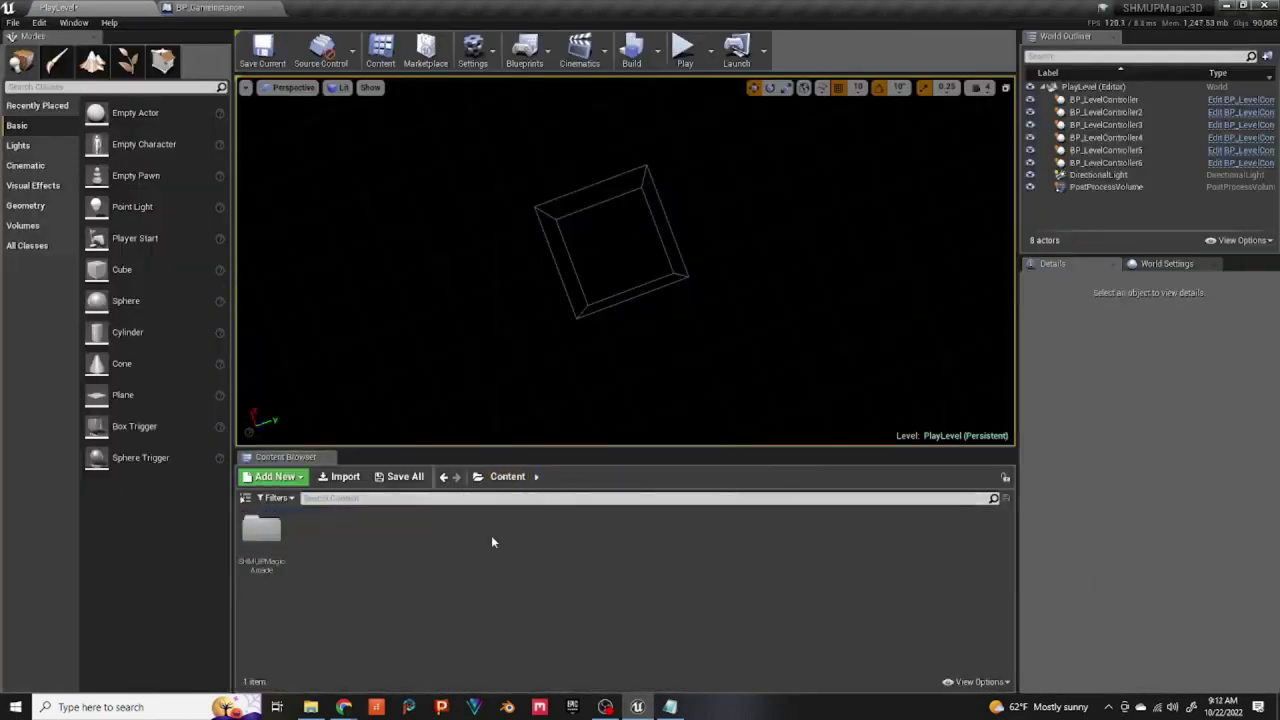
pyautogui.doubleClick(270, 540)
pyautogui.doubleClick(366, 532)
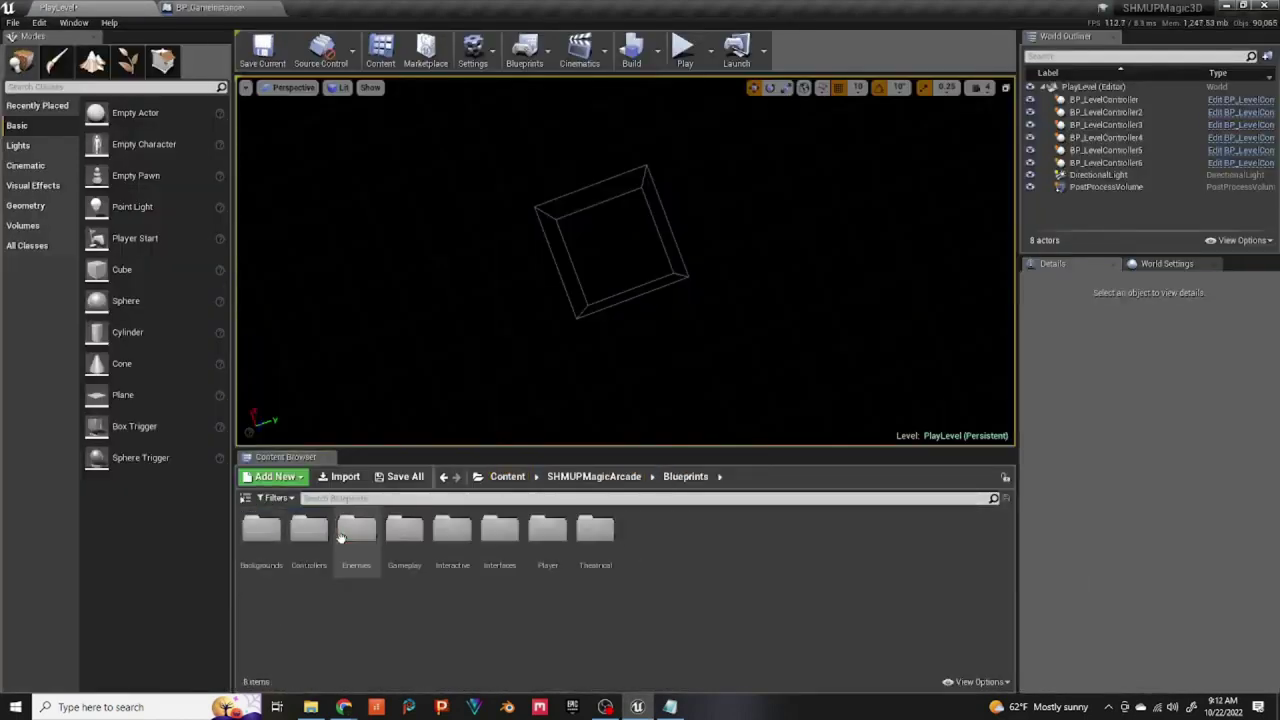
pyautogui.doubleClick(263, 535)
pyautogui.doubleClick(262, 540)
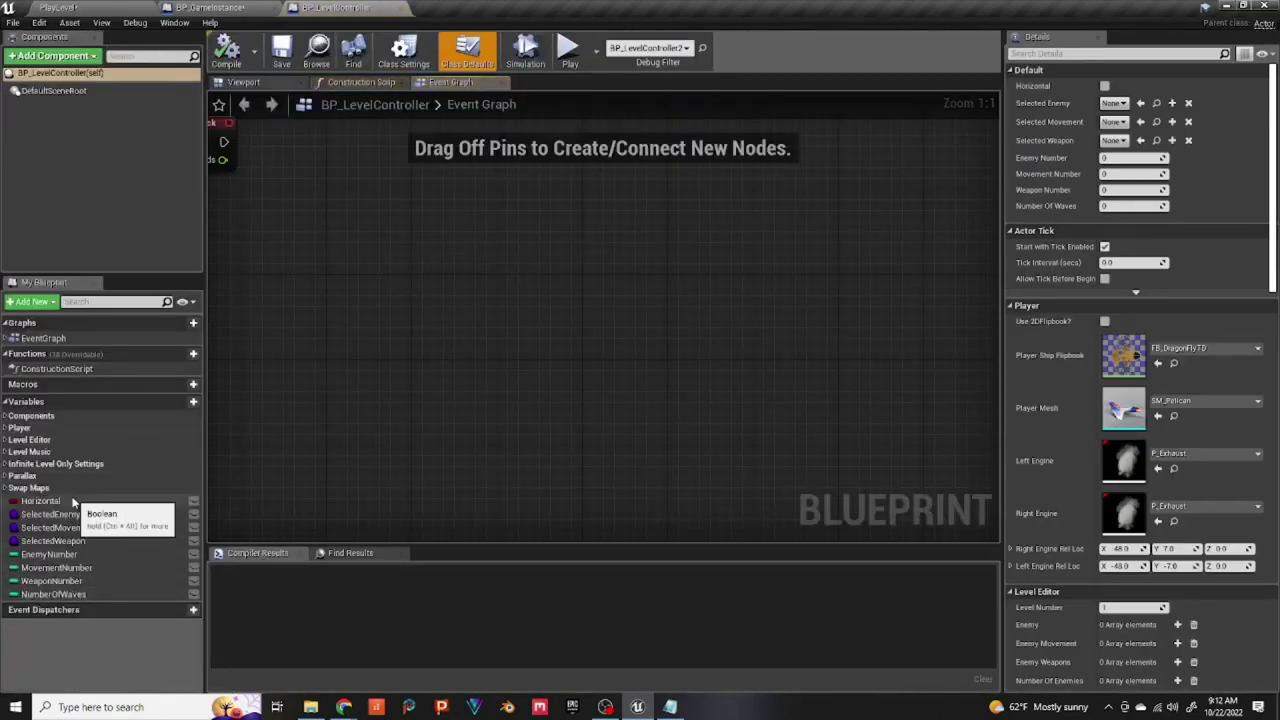
# Step: Change the OffWorldMapName variable in the Swap Maps category to the Name type, then compile and save BP_LevelController
pyautogui.click(8, 487)
pyautogui.click(60, 514)
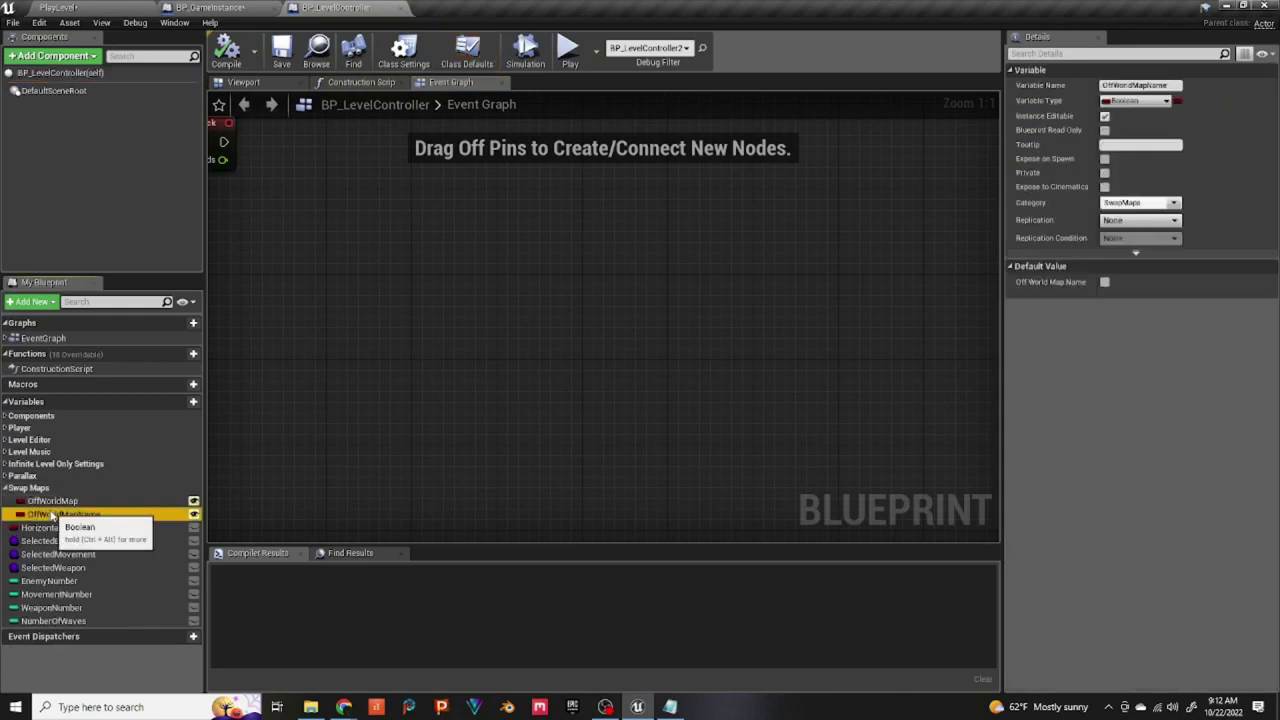
pyautogui.click(1166, 102)
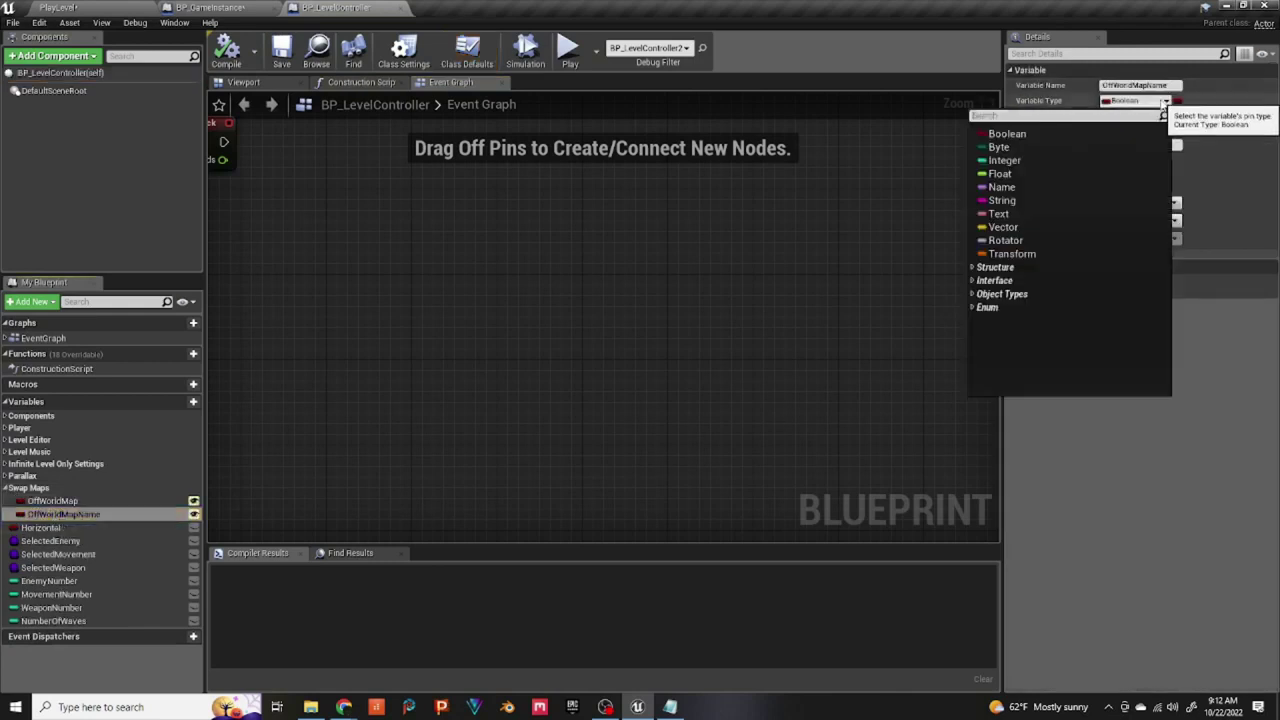
pyautogui.click(1003, 188)
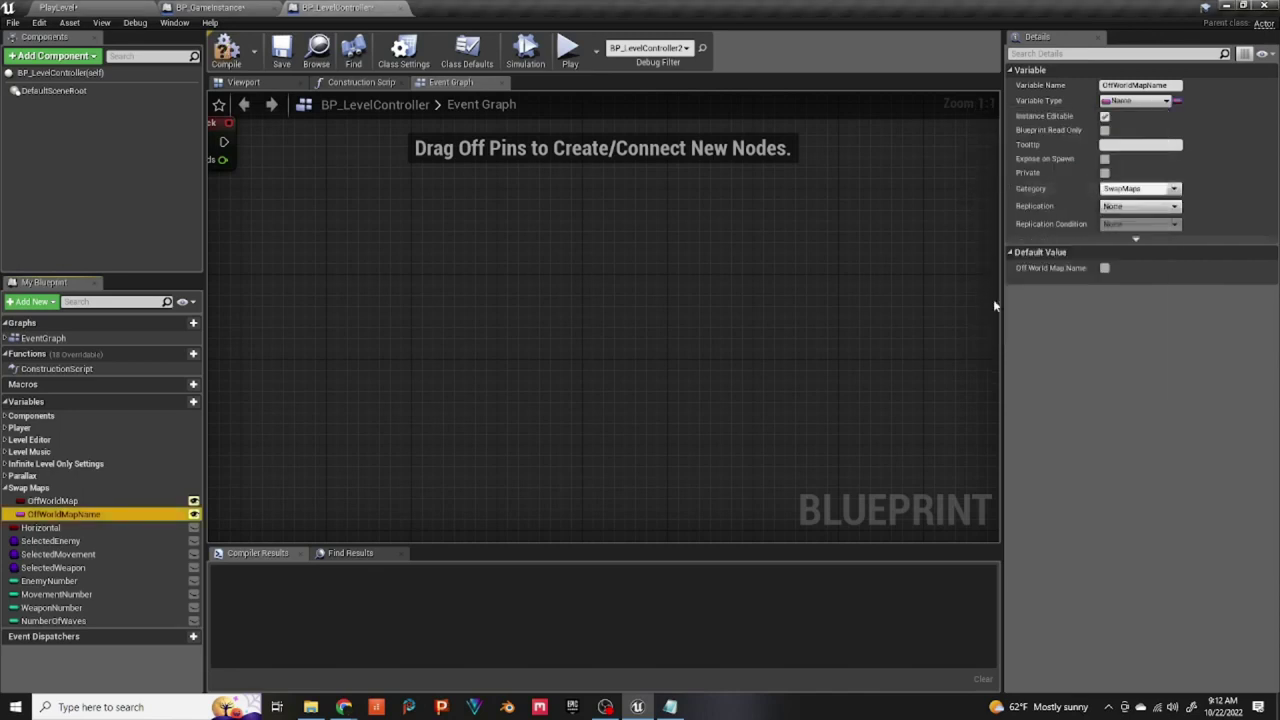
pyautogui.click(226, 50)
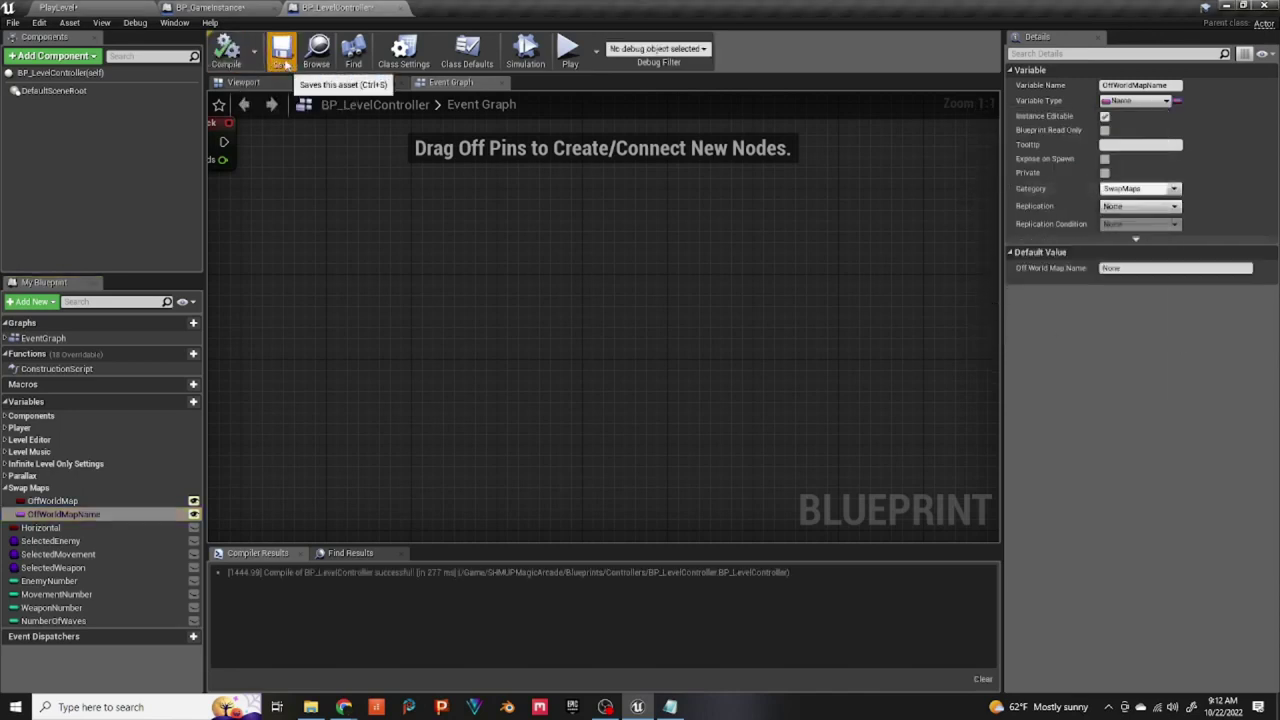
# Step: Back in BP_GameInstance, align the Off World Map Name getter with its wire and promote the Off World Map output to a variable named OffWorldMap
pyautogui.click(233, 9)
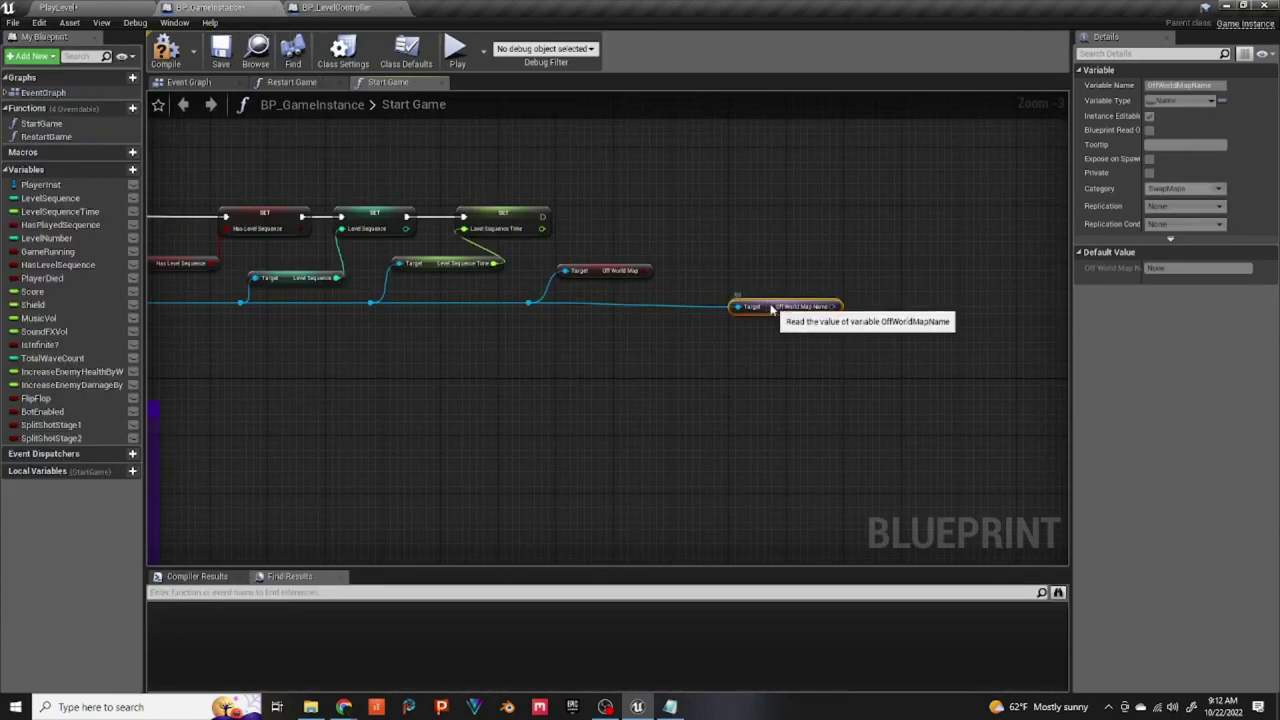
pyautogui.moveTo(778, 307); pyautogui.dragTo(771, 300)
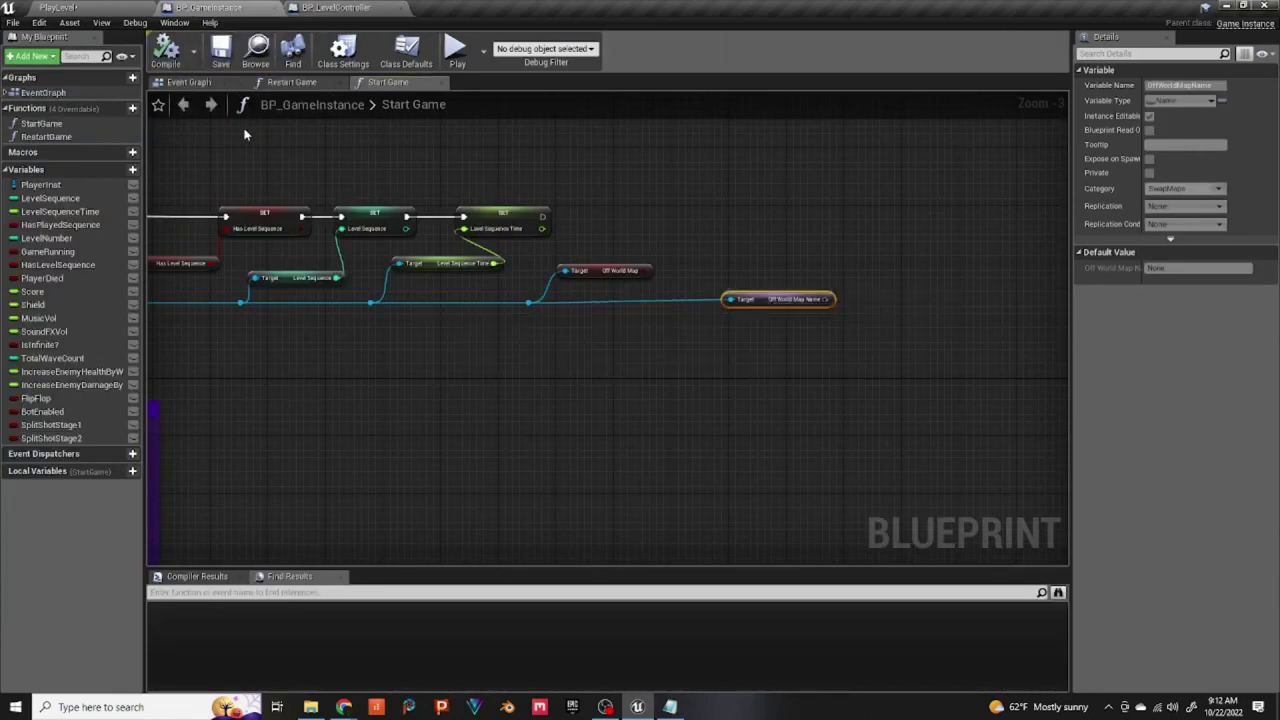
pyautogui.moveTo(716, 290); pyautogui.dragTo(490, 316, button='right')
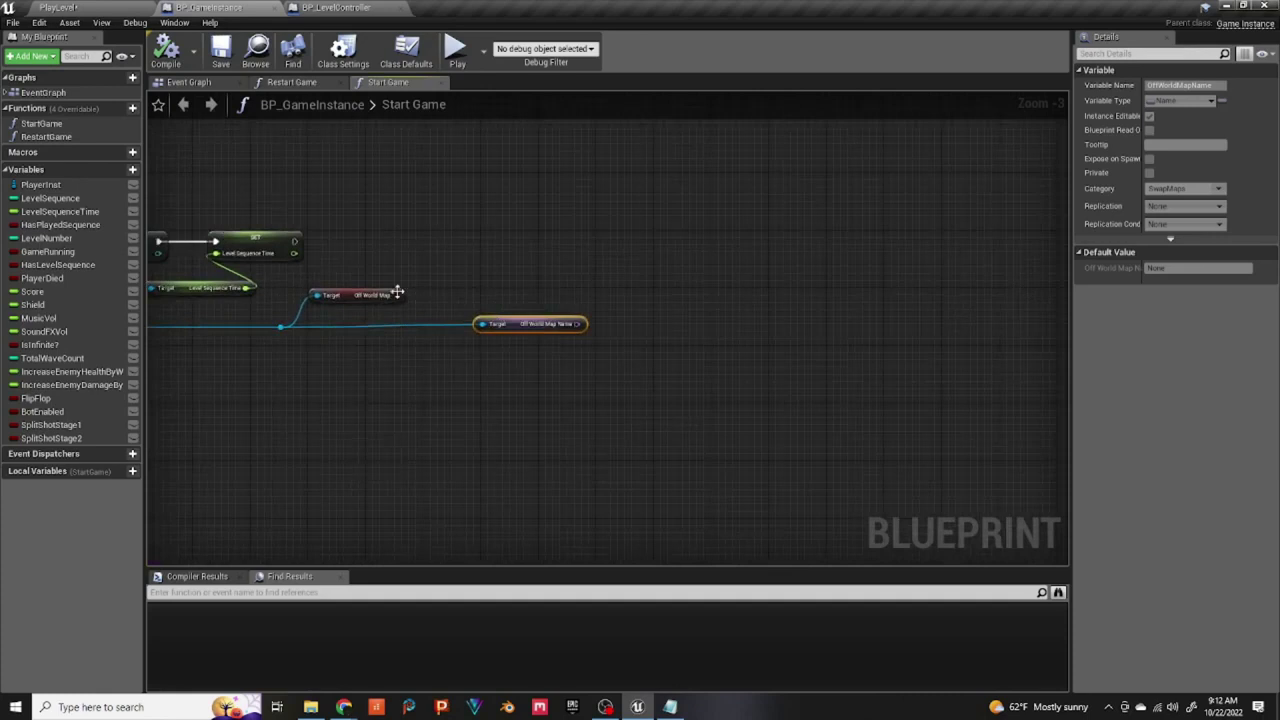
pyautogui.rightClick(396, 295)
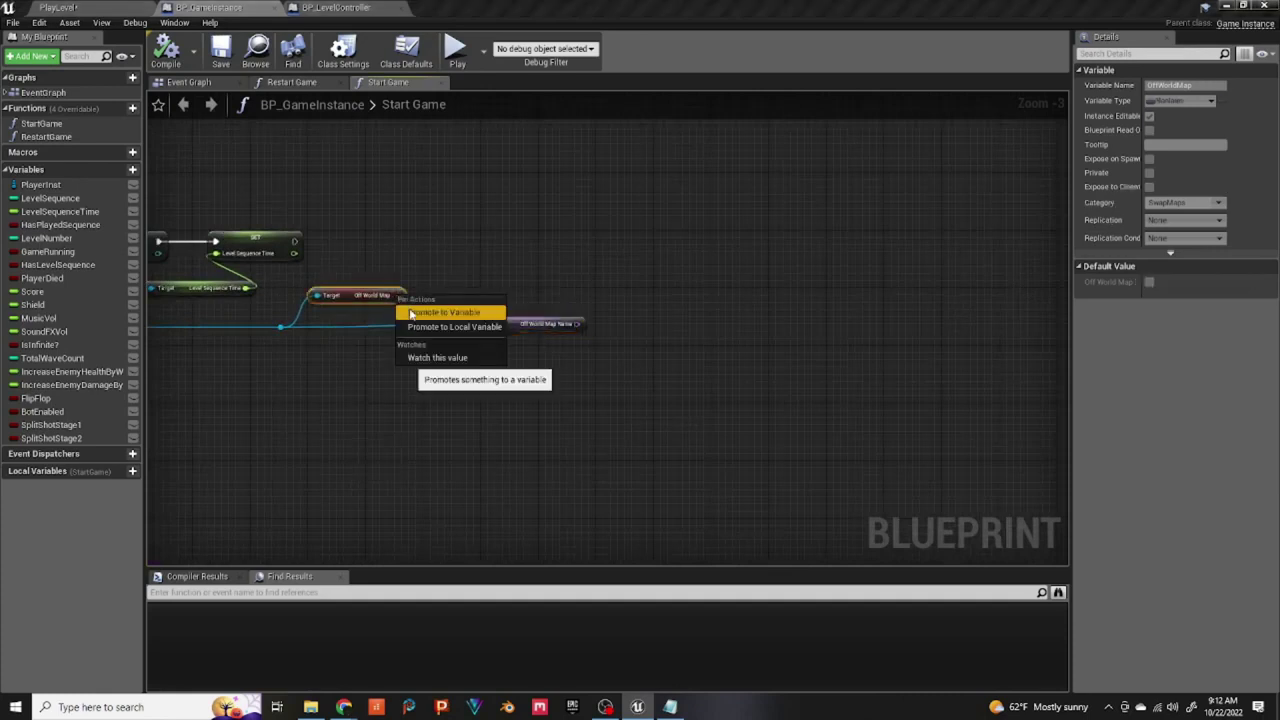
pyautogui.click(430, 312)
pyautogui.moveTo(515, 296); pyautogui.dragTo(479, 246)
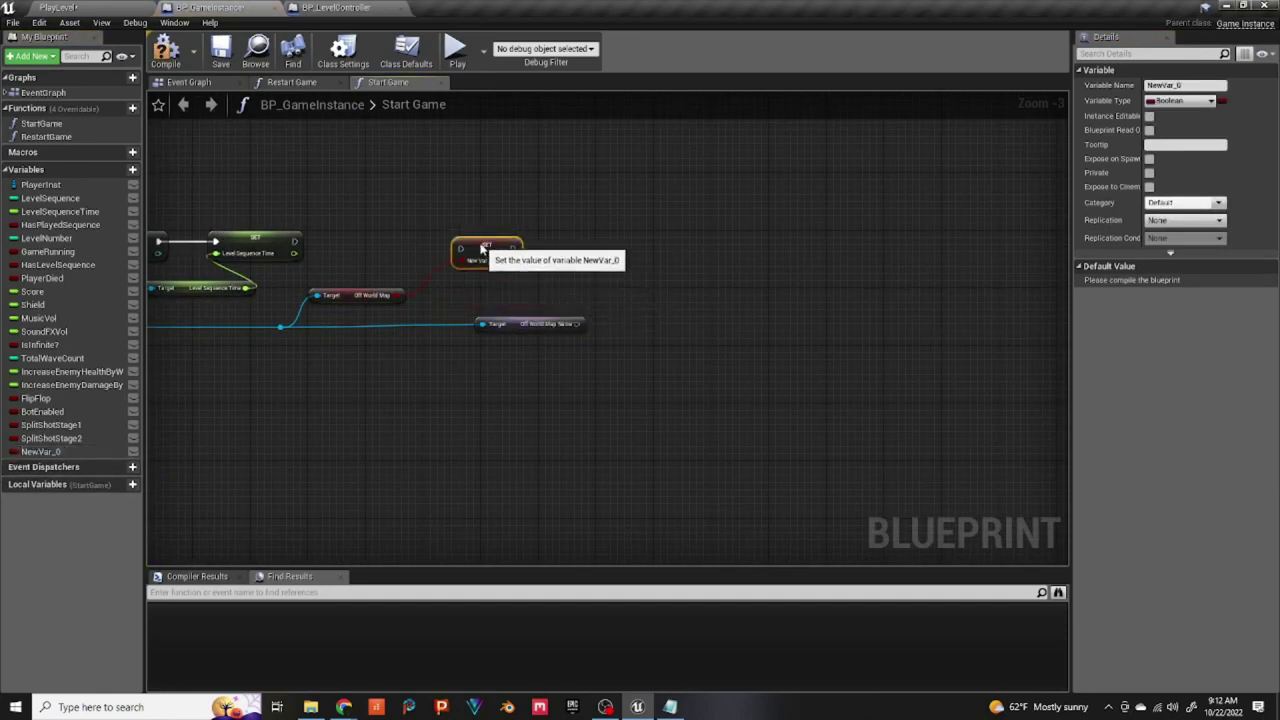
pyautogui.moveTo(1183, 85); pyautogui.dragTo(1028, 92)
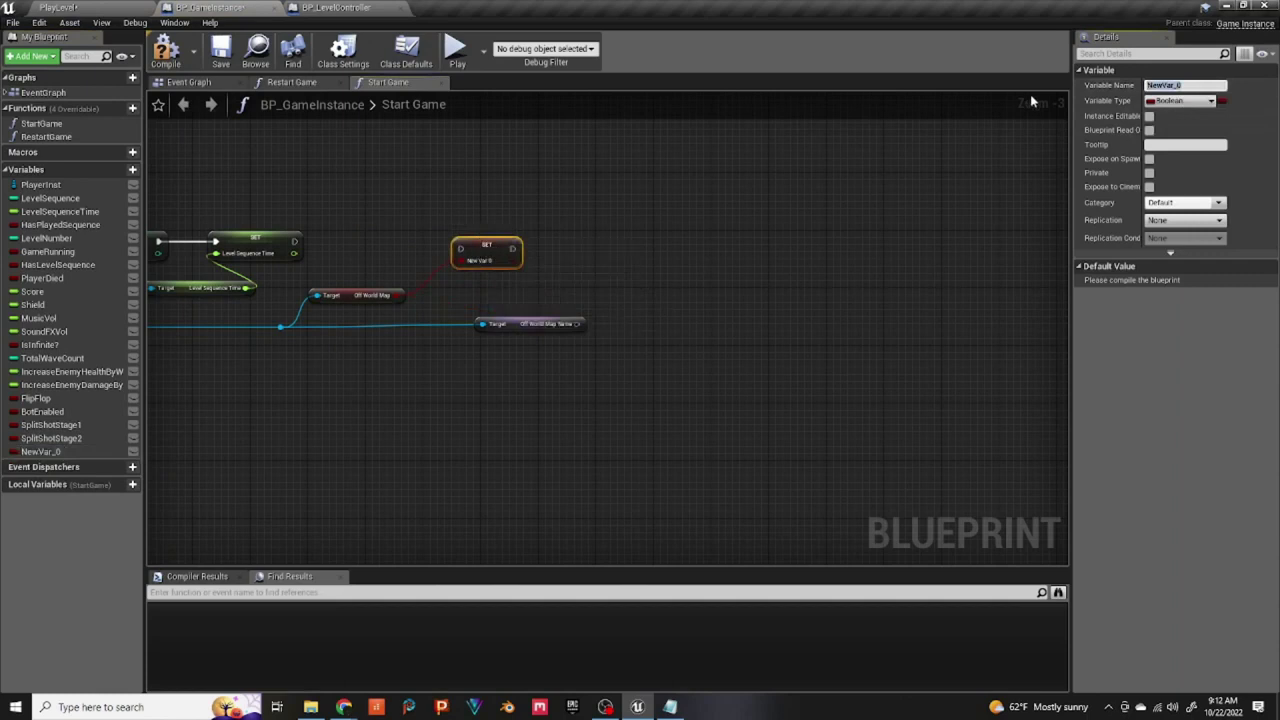
pyautogui.write('OffWorldMap')
pyautogui.click(582, 345)
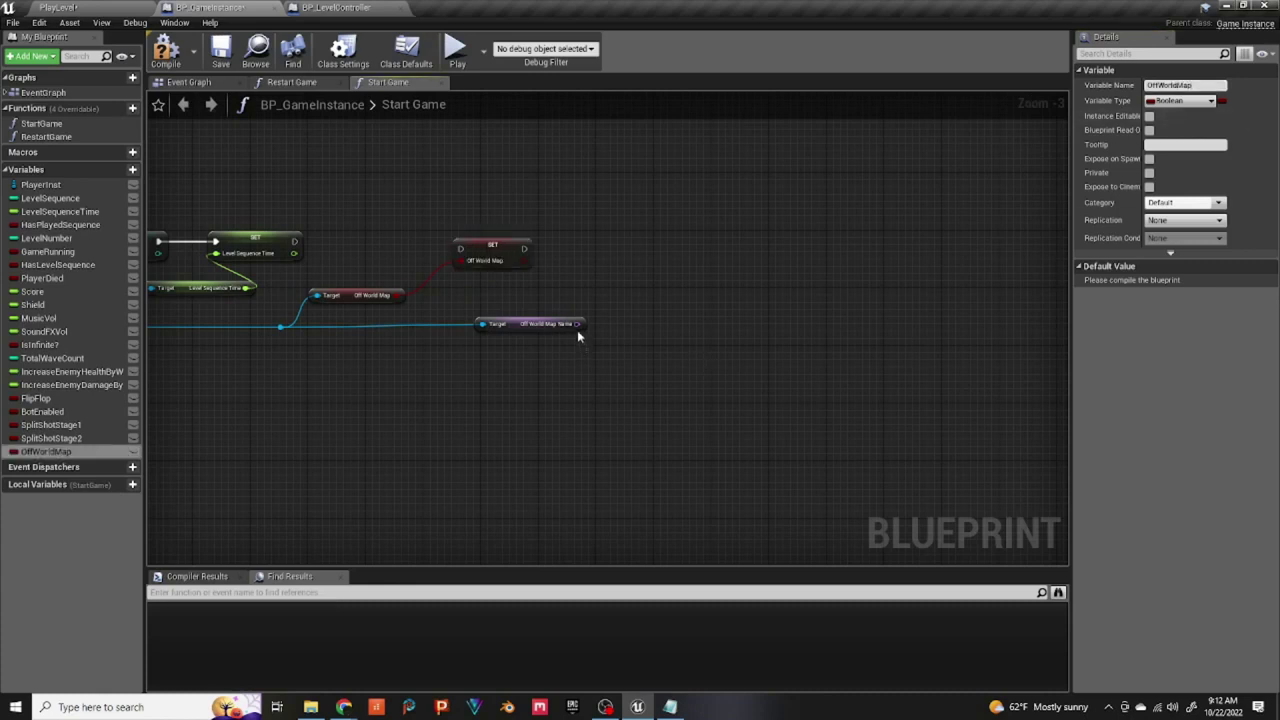
# Step: Promote the Off World Map Name getter's output to a Name variable called OffWorldMapName
pyautogui.moveTo(577, 323); pyautogui.dragTo(640, 288)
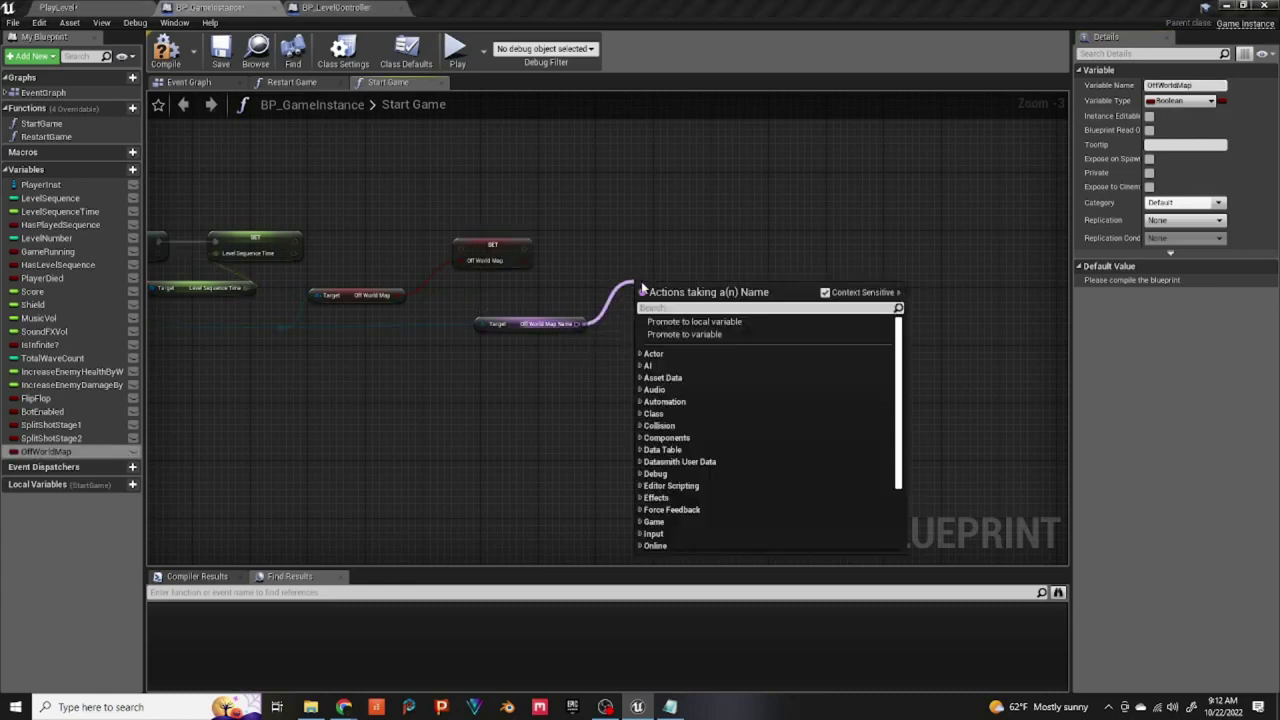
pyautogui.click(614, 323)
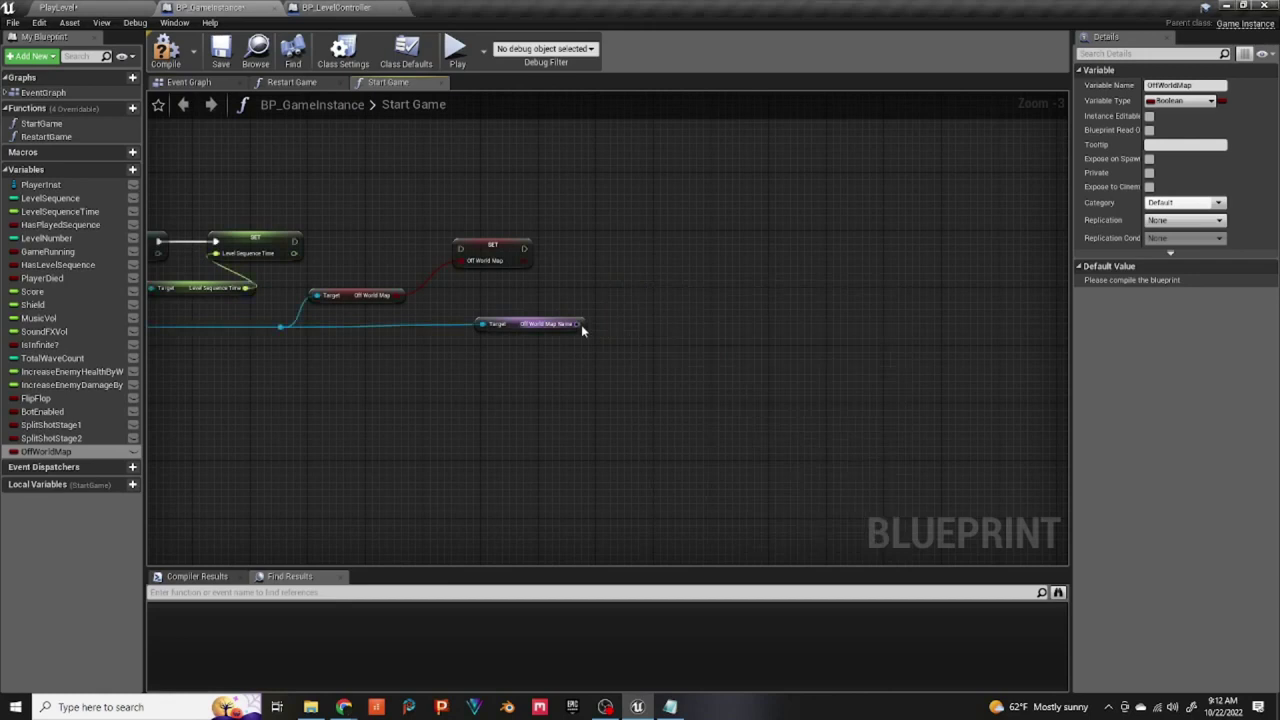
pyautogui.rightClick(578, 324)
pyautogui.click(614, 340)
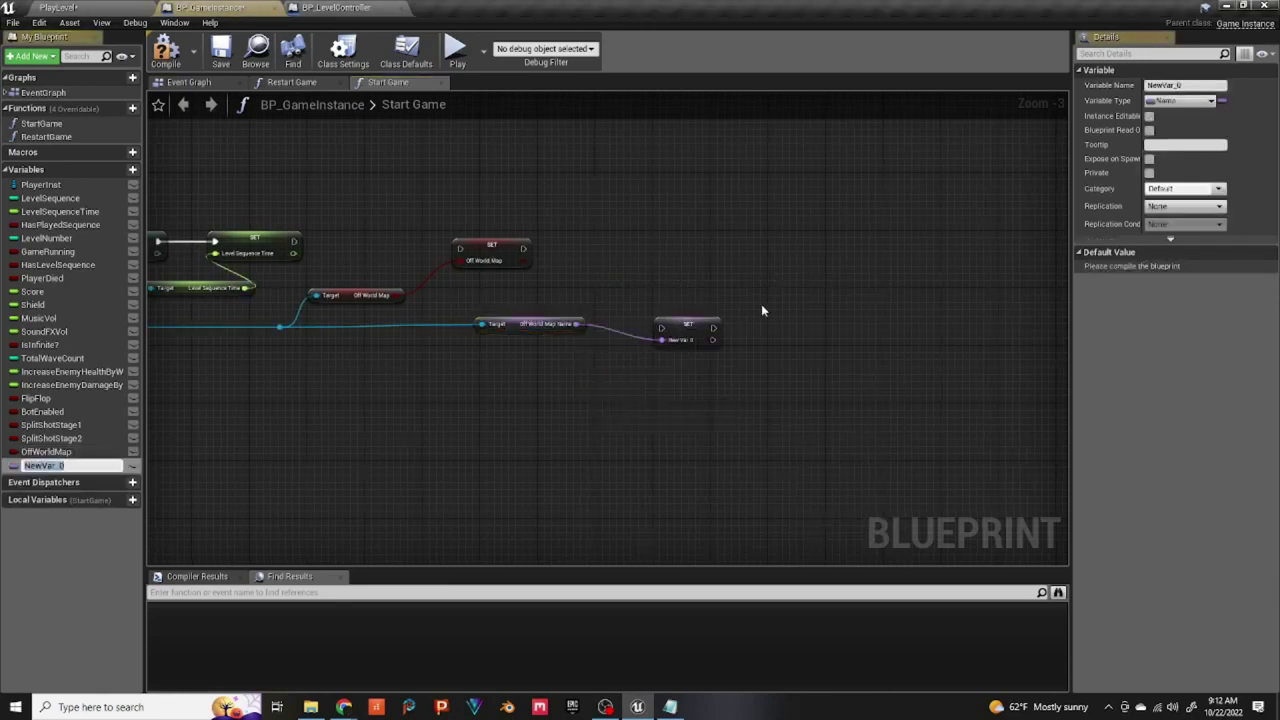
pyautogui.click(1164, 86)
pyautogui.moveTo(1188, 85); pyautogui.dragTo(1101, 87)
pyautogui.write('O')
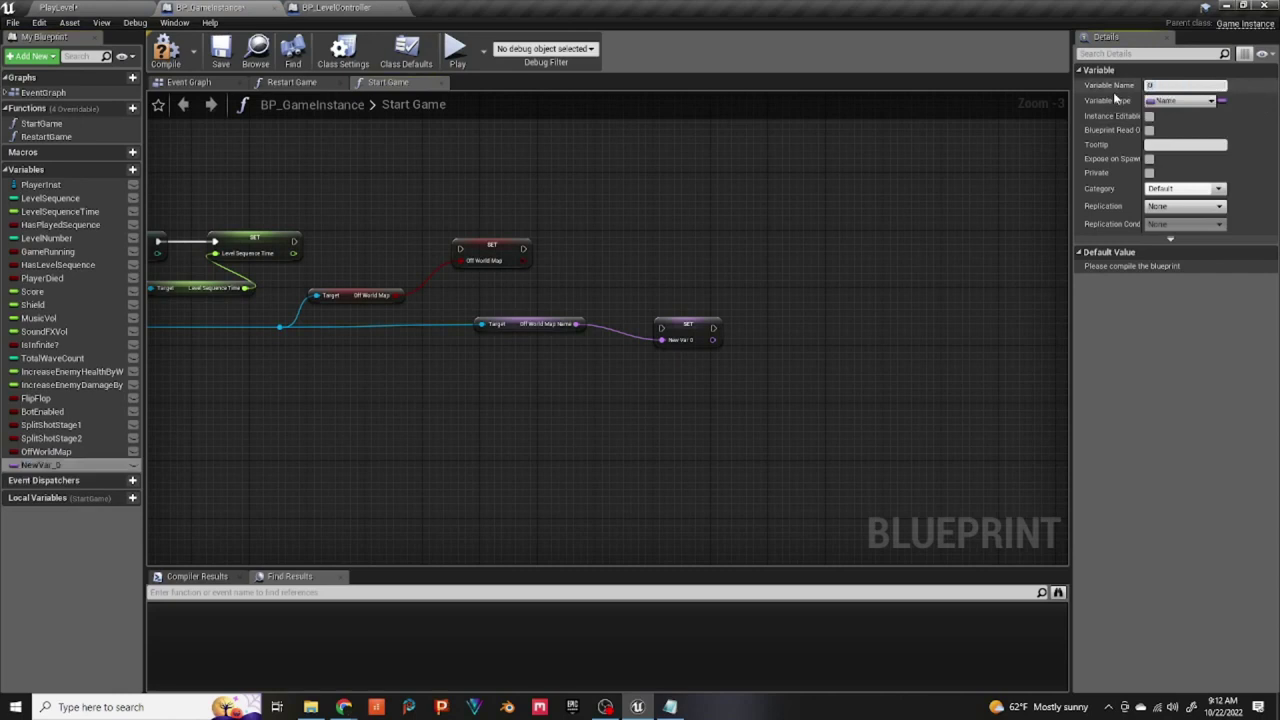
pyautogui.write('ffWorldMAp')
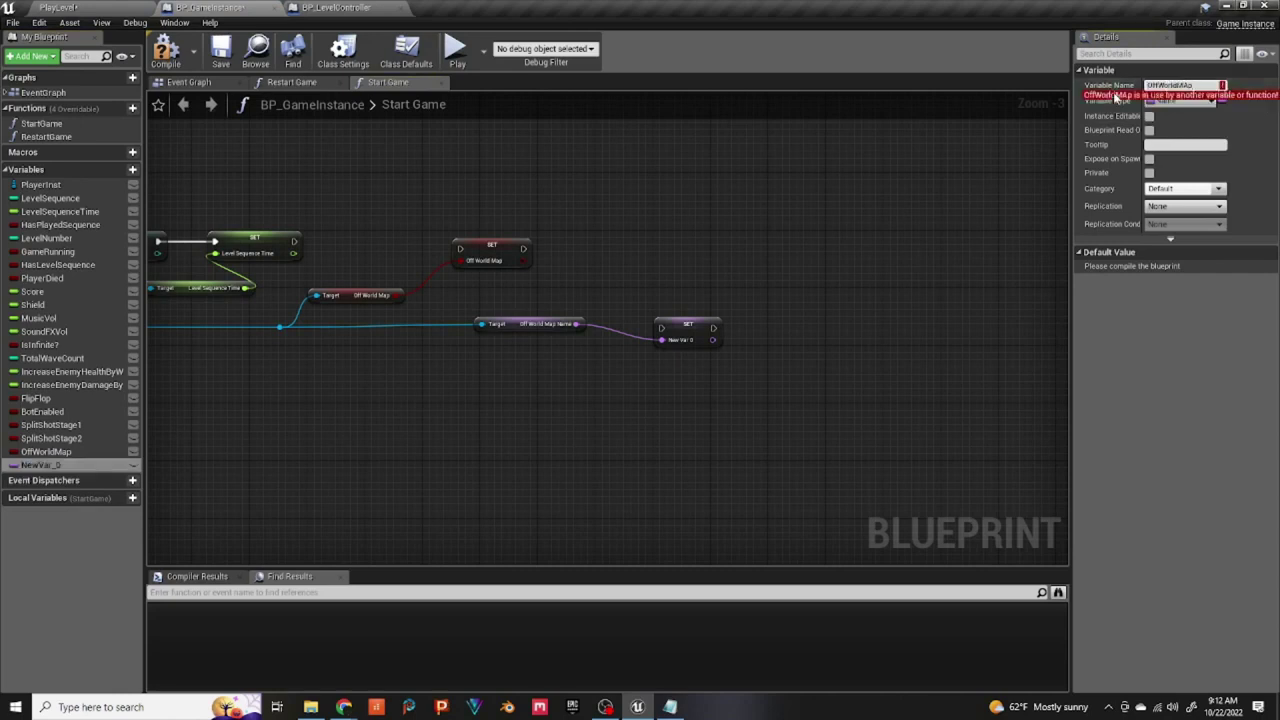
pyautogui.write('Name')
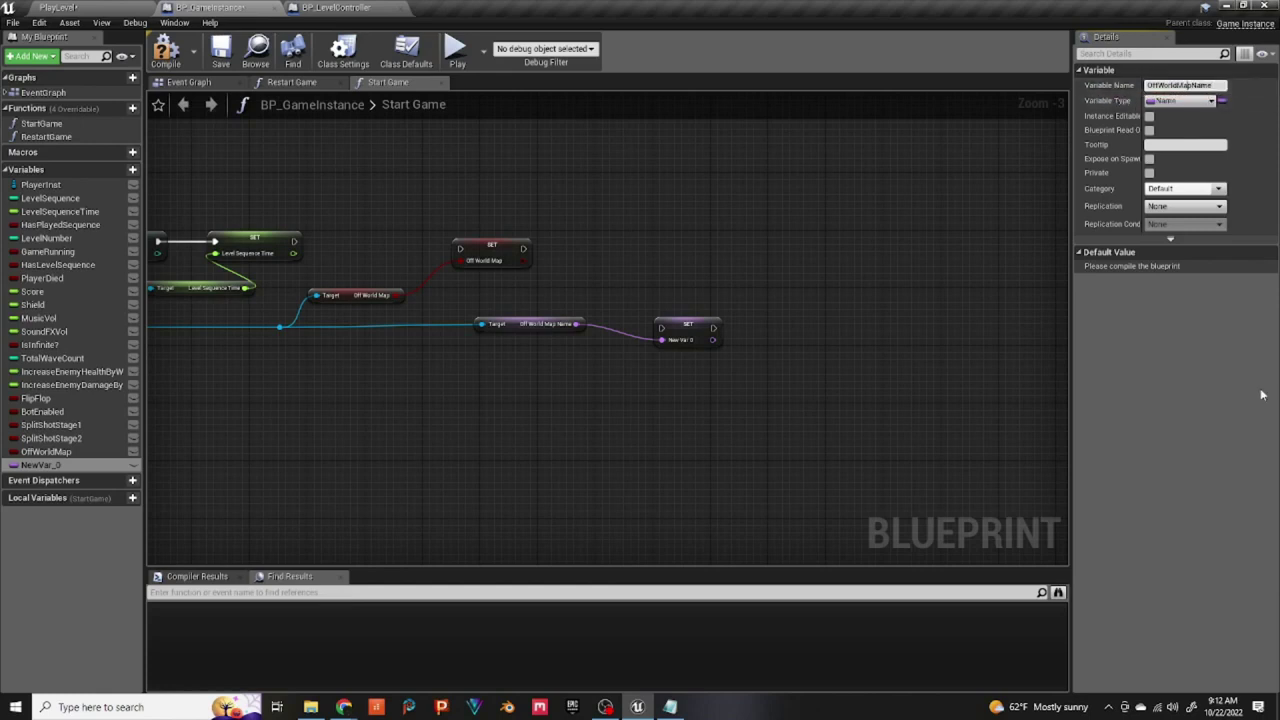
# Step: Chain the Off World Map and Off World Map Name Set nodes after the Level Sequence Time setter and compile the blueprint
pyautogui.moveTo(687, 335); pyautogui.dragTo(635, 247)
pyautogui.moveTo(293, 241); pyautogui.dragTo(610, 242)
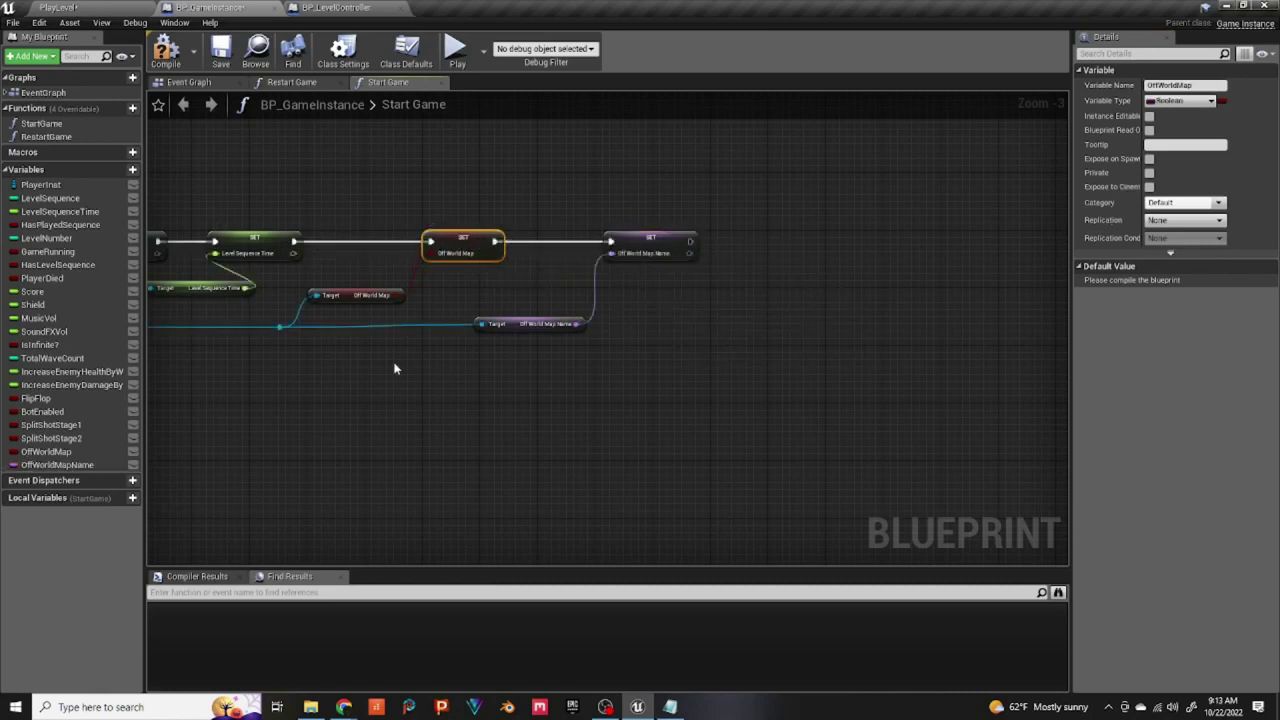
pyautogui.moveTo(662, 334); pyautogui.dragTo(887, 322, button='right')
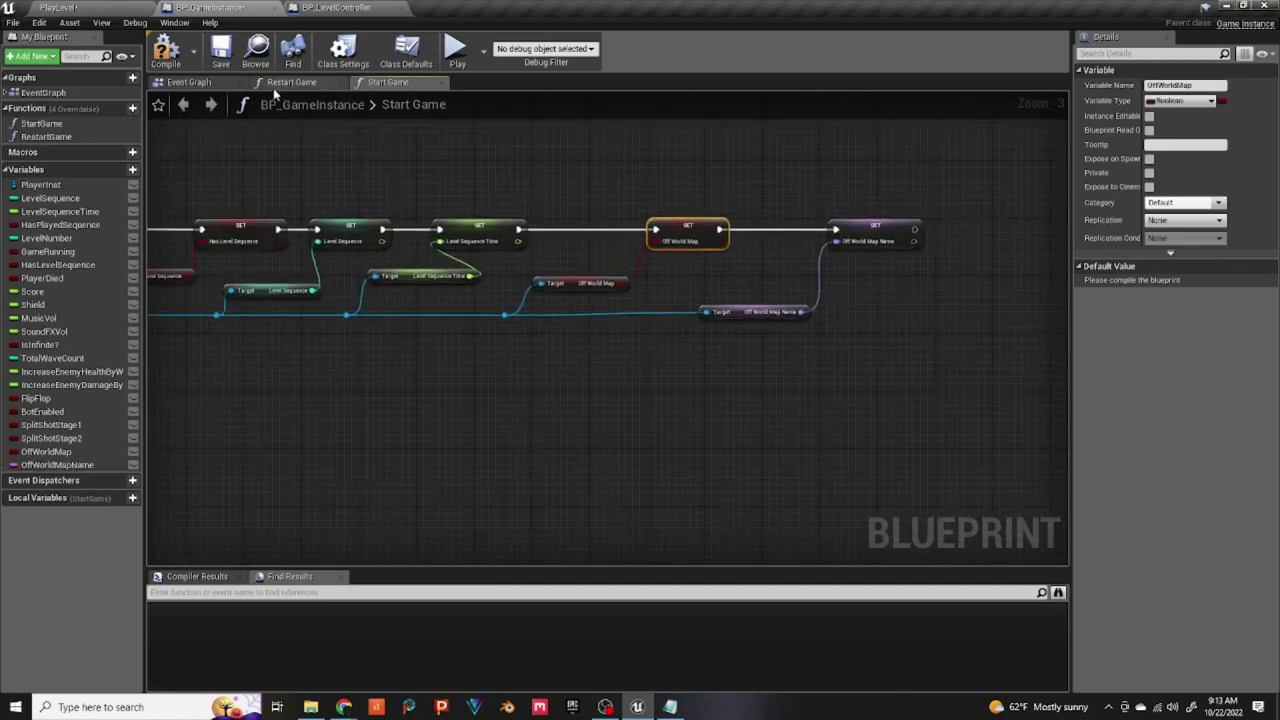
pyautogui.click(166, 50)
# Step: Insert a Branch node after the execution wire's reroute point that leads into SpawnActor BP Player, and place it above that node
pyautogui.scroll(-4, 446, 384)
pyautogui.moveTo(446, 384); pyautogui.dragTo(567, 263, button='right')
pyautogui.scroll(4, 366, 324)
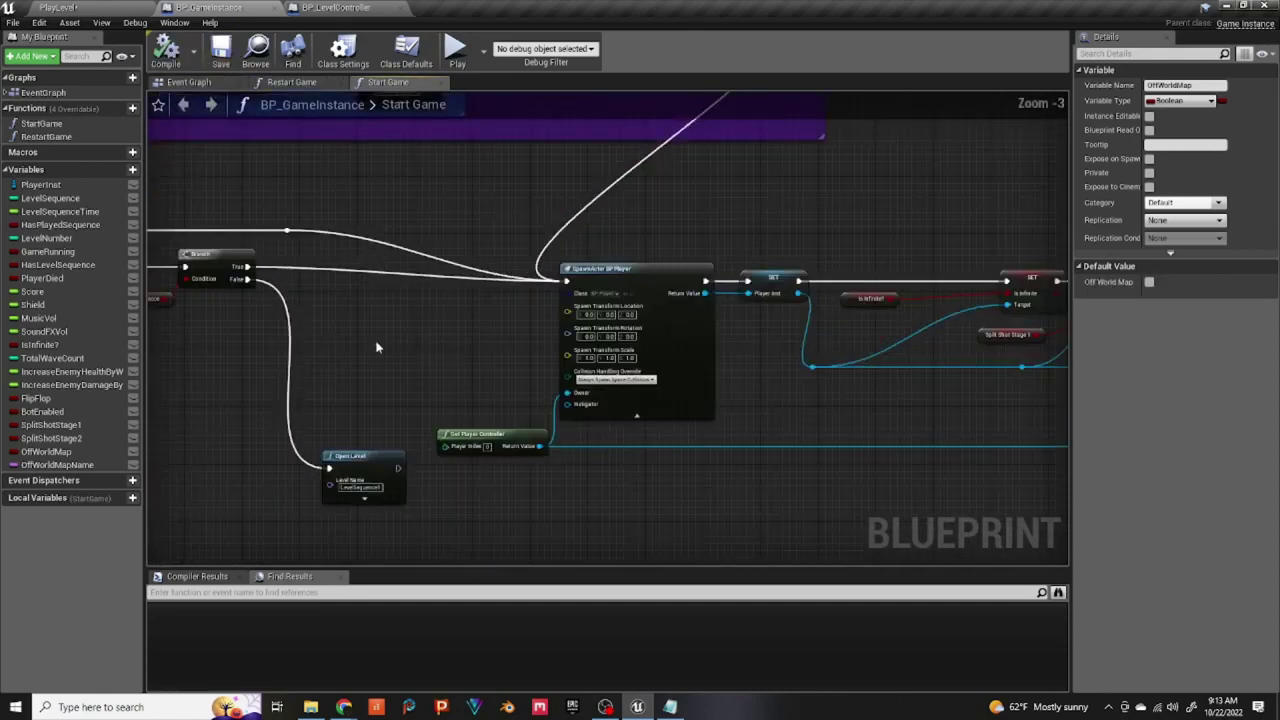
pyautogui.scroll(1, 372, 335)
pyautogui.moveTo(372, 335); pyautogui.dragTo(496, 382, button='right')
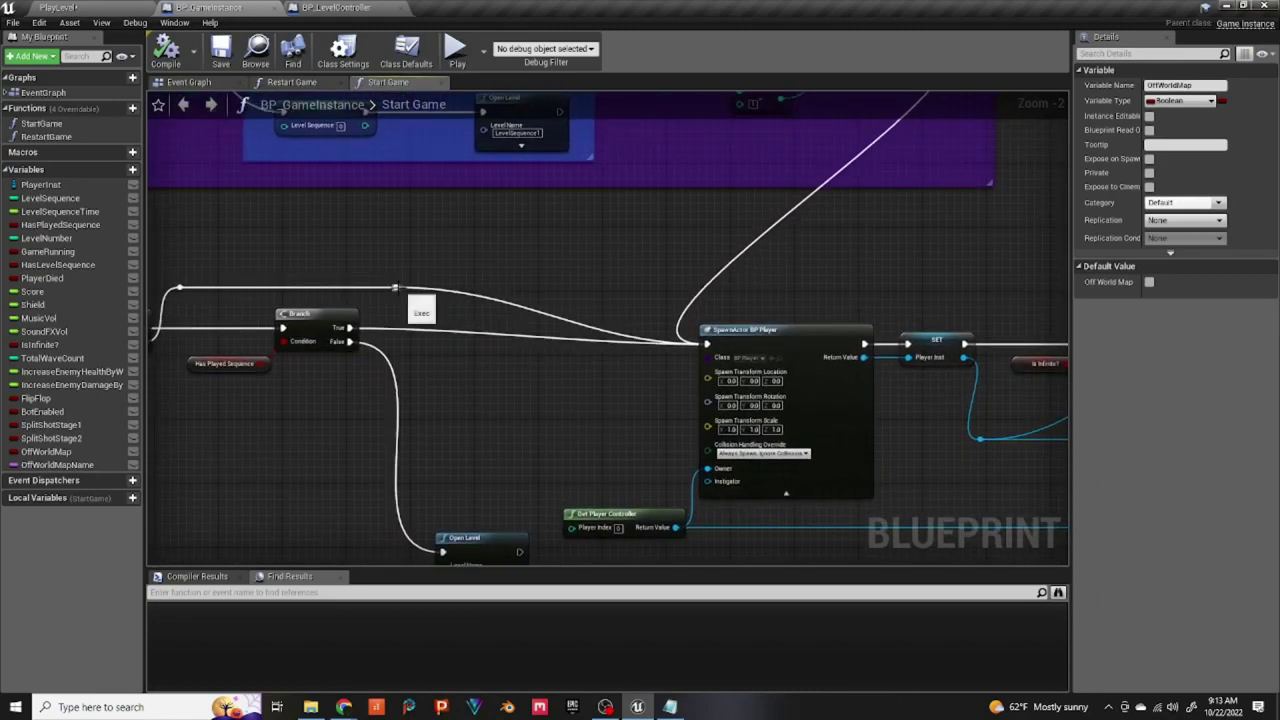
pyautogui.moveTo(395, 285); pyautogui.dragTo(541, 334)
pyautogui.write('b')
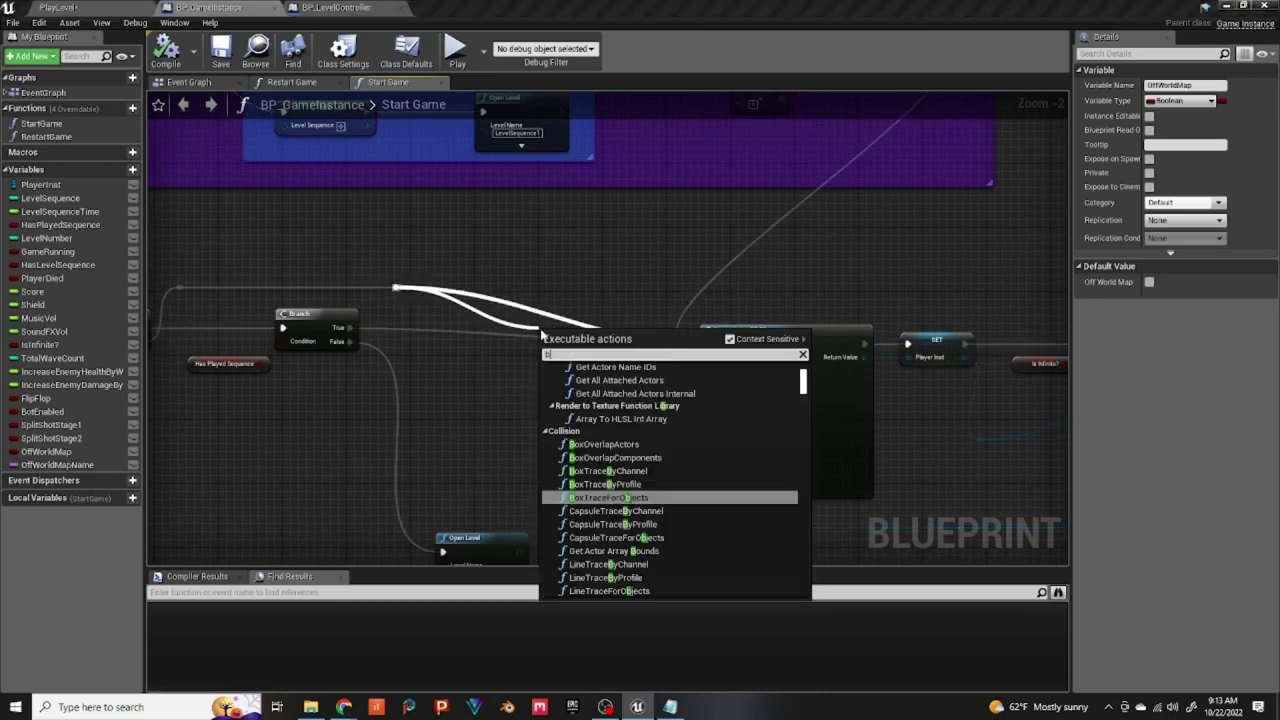
pyautogui.write('ranch')
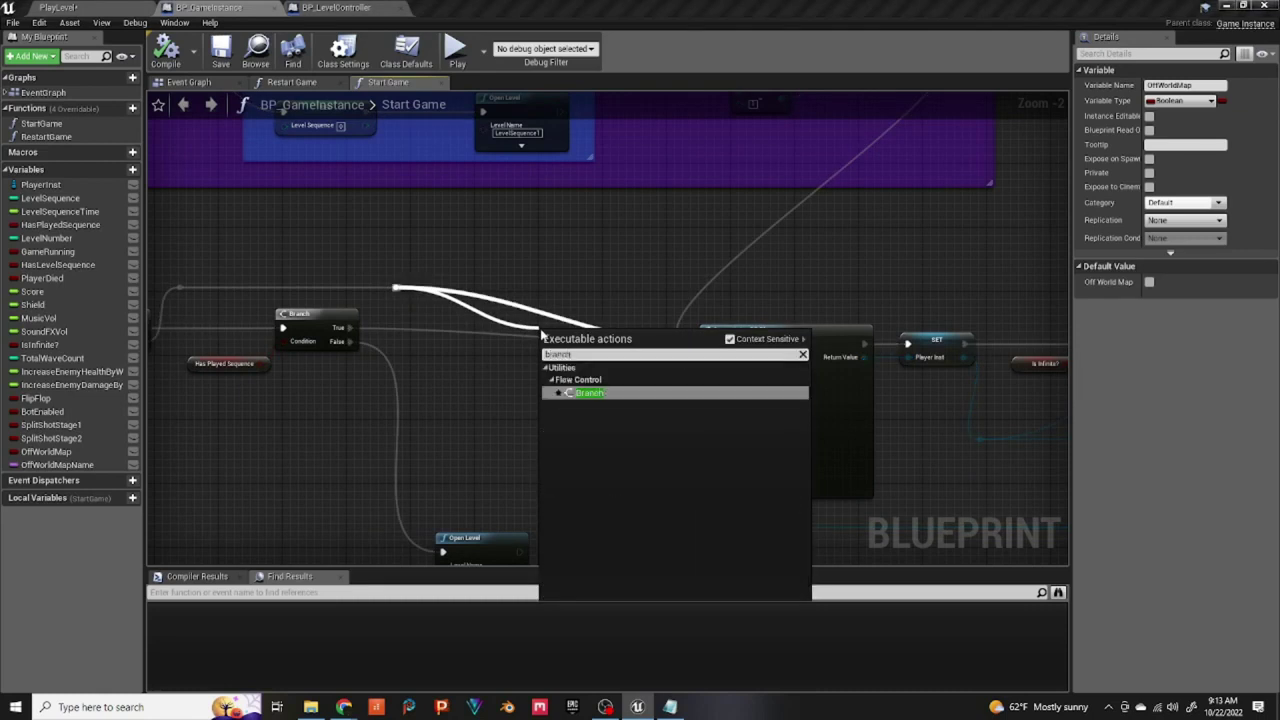
pyautogui.click(590, 392)
pyautogui.moveTo(560, 299); pyautogui.dragTo(536, 266)
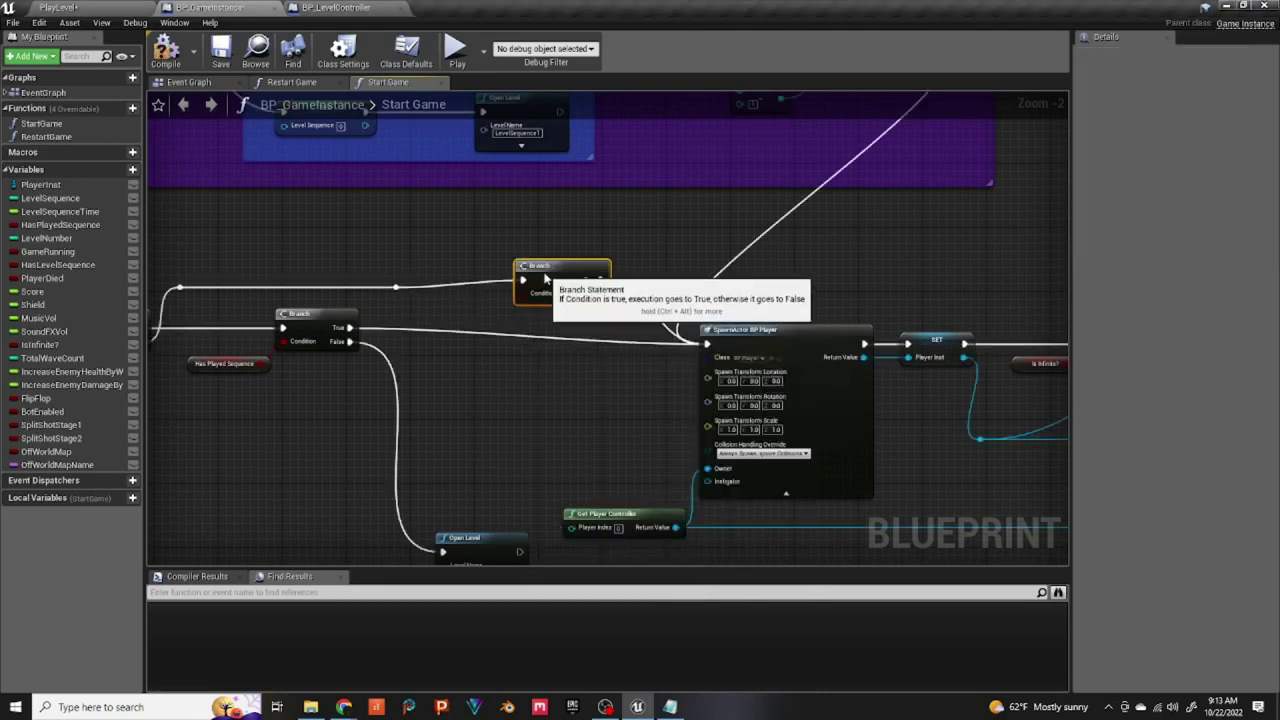
# Step: Rewire the new Branch so False instead of True runs SpawnActor BP Player, and feed it from the Has Played Sequence branch's True output
pyautogui.rightClick(596, 284)
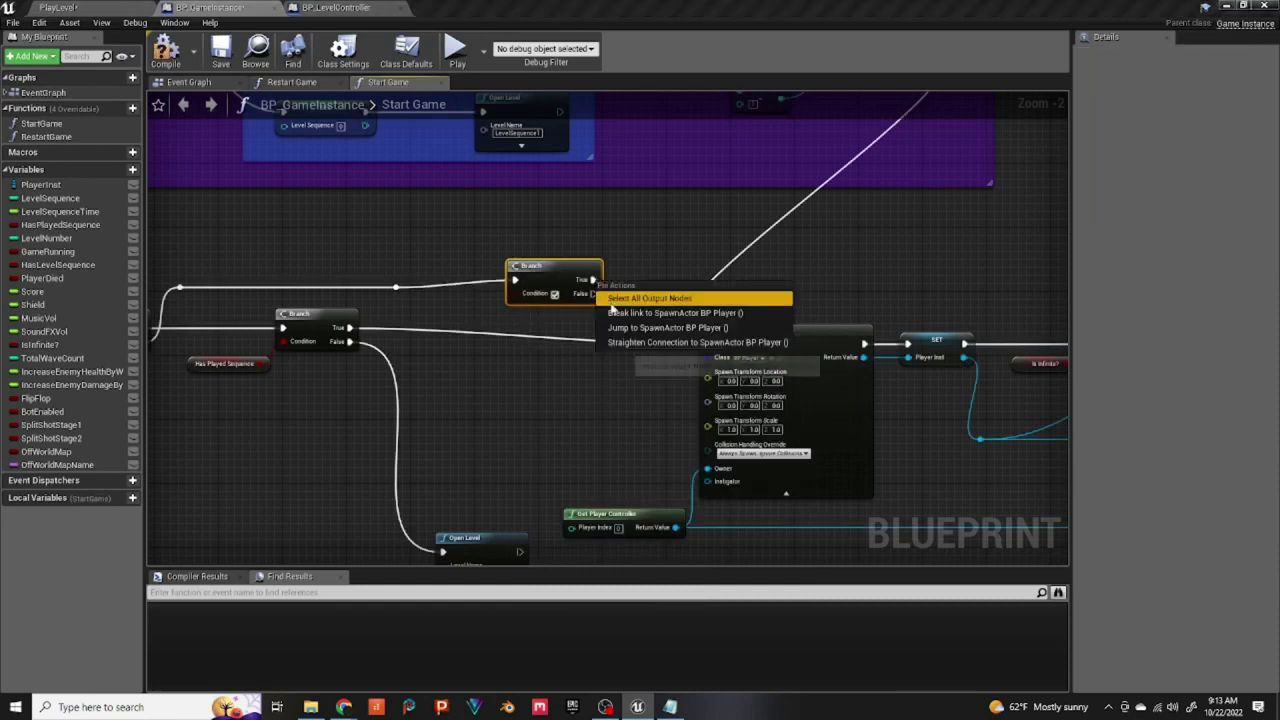
pyautogui.click(650, 311)
pyautogui.moveTo(593, 293); pyautogui.dragTo(708, 346)
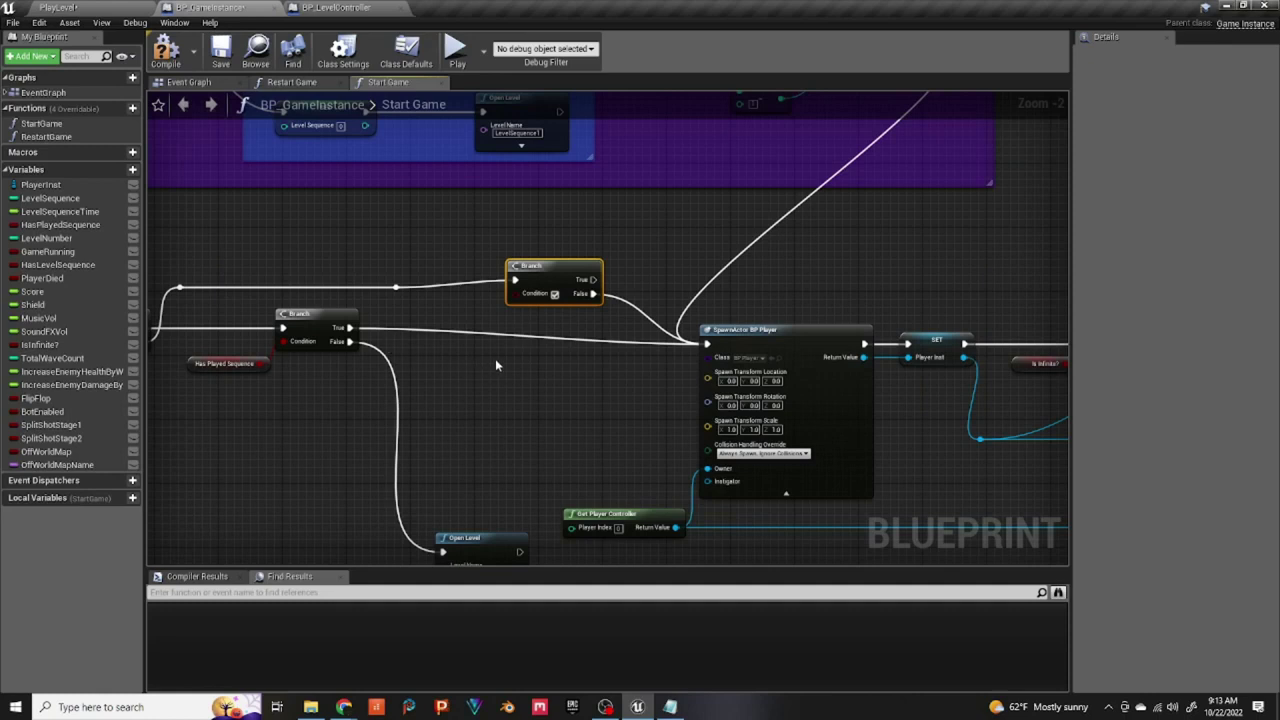
pyautogui.moveTo(349, 328); pyautogui.dragTo(514, 280)
pyautogui.moveTo(509, 366); pyautogui.dragTo(539, 444, button='right')
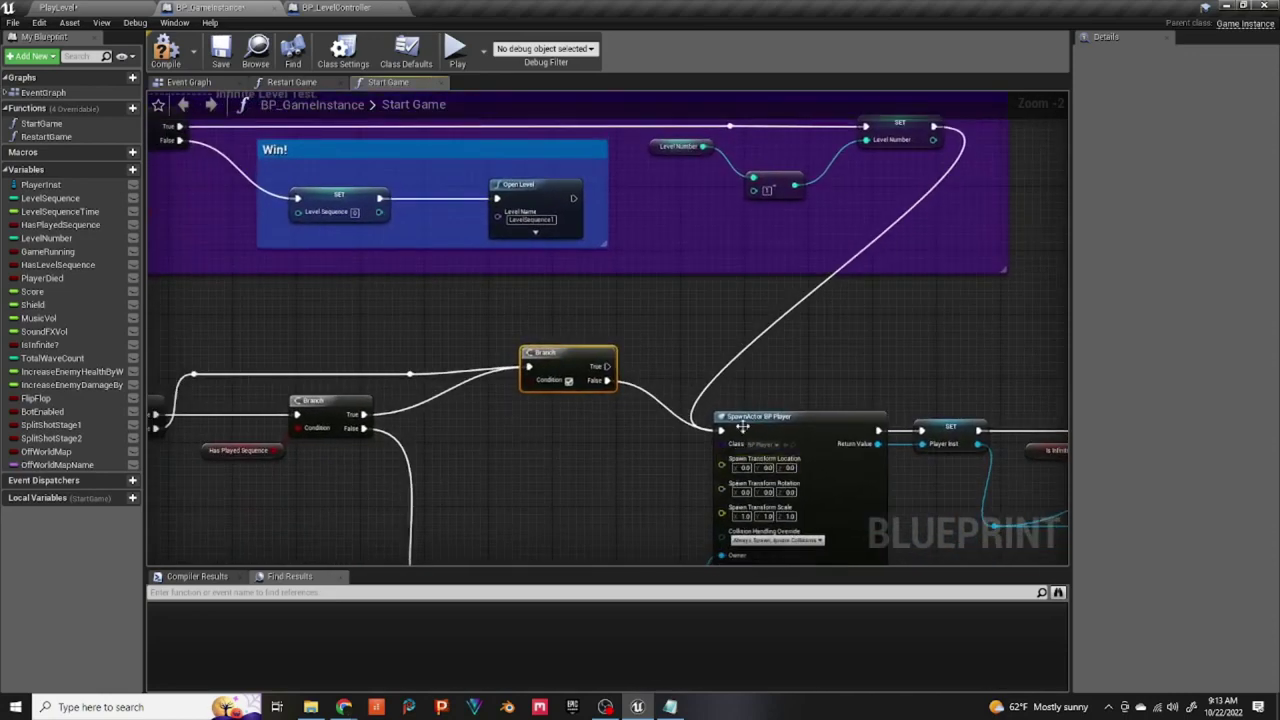
# Step: Use the OffWorldMap variable as the new Branch's condition
pyautogui.moveTo(655, 407); pyautogui.dragTo(762, 447, button='right')
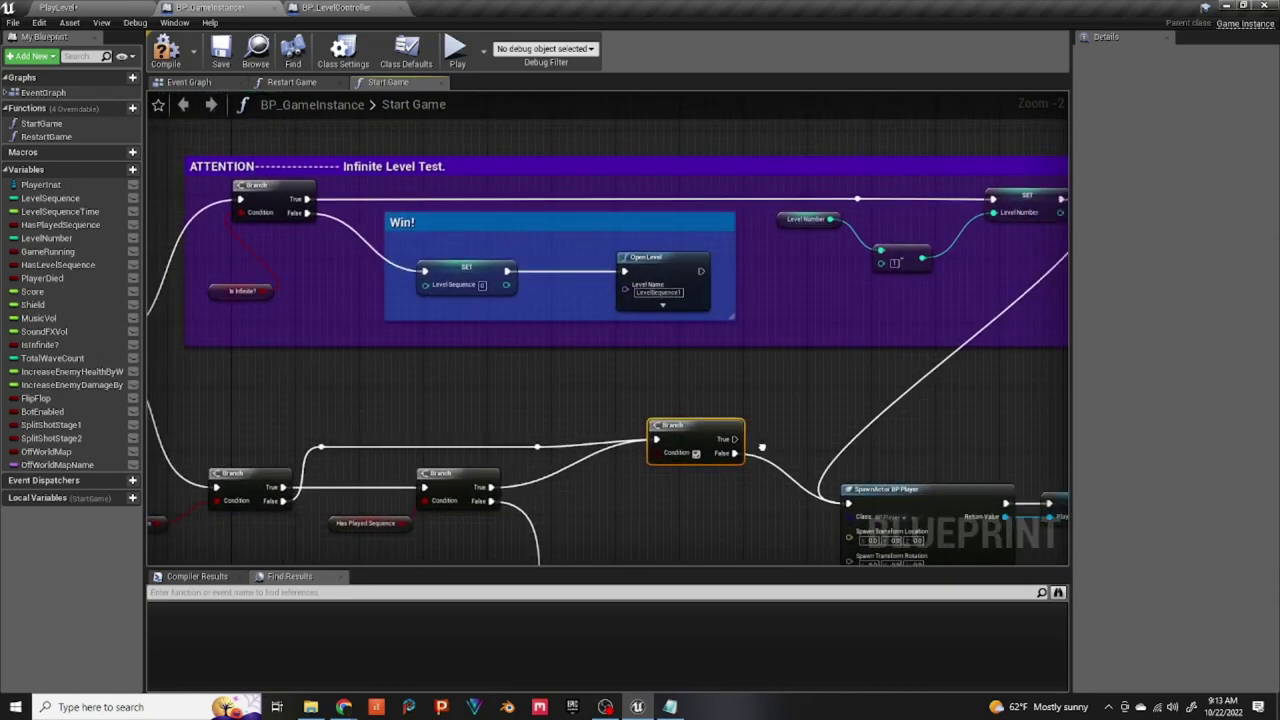
pyautogui.moveTo(762, 447); pyautogui.dragTo(688, 438, button='right')
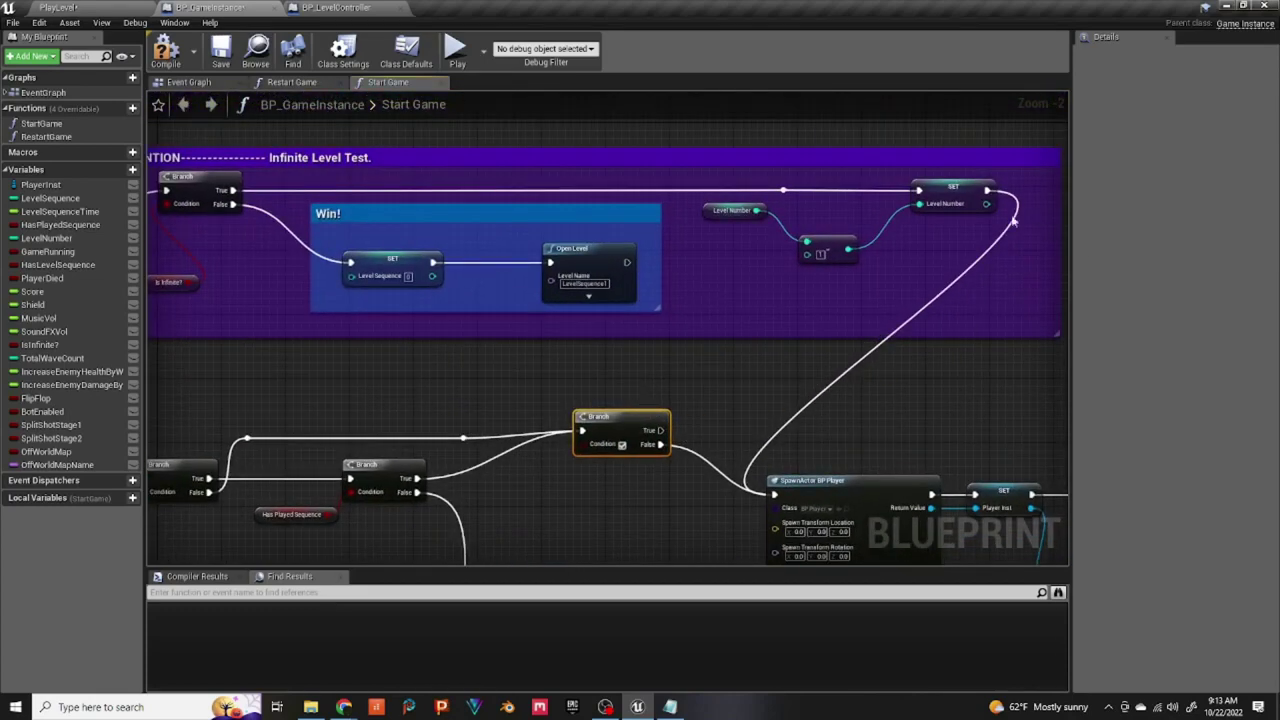
pyautogui.moveTo(990, 190)
pyautogui.mouseDown()
pyautogui.moveTo(1029, 251)
pyautogui.moveTo(571, 382)
pyautogui.moveTo(572, 437)
pyautogui.moveTo(1008, 226)
pyautogui.moveTo(987, 190)
pyautogui.mouseUp()
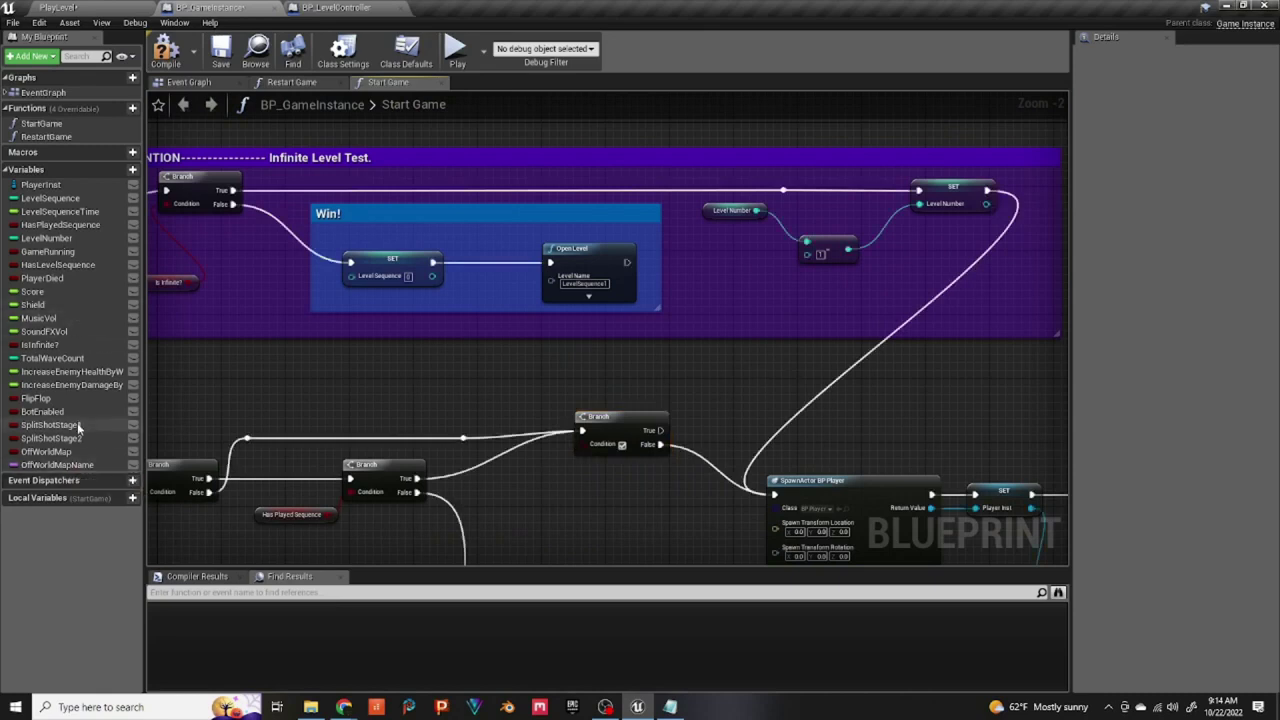
pyautogui.moveTo(60, 453); pyautogui.dragTo(511, 485)
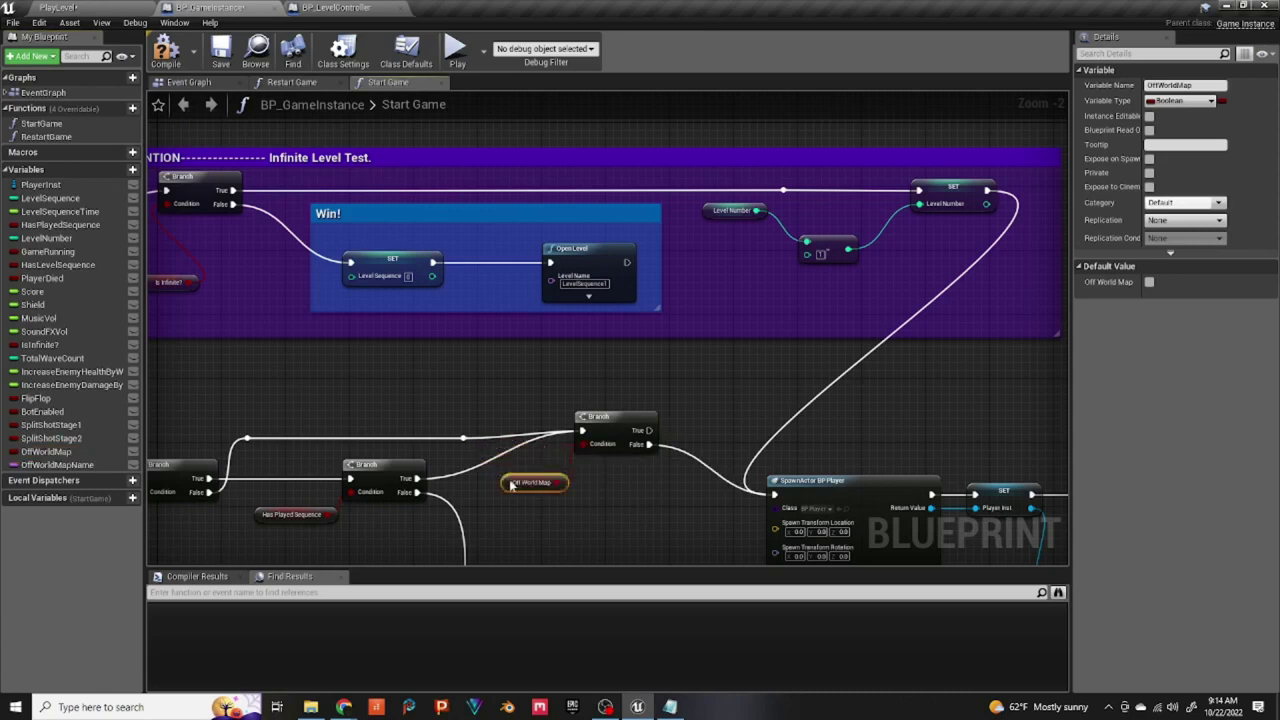
pyautogui.moveTo(536, 515); pyautogui.dragTo(359, 388, button='right')
pyautogui.moveTo(471, 415); pyautogui.dragTo(474, 434, button='right')
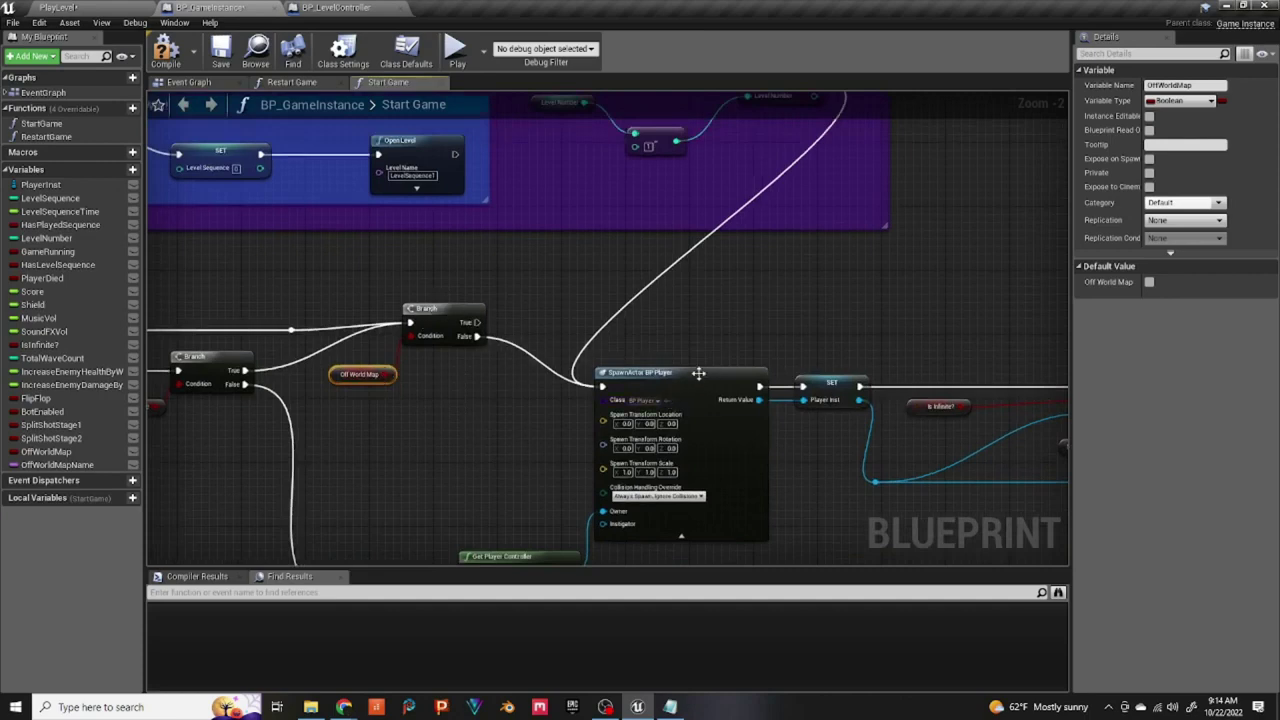
pyautogui.moveTo(478, 432); pyautogui.dragTo(435, 484, button='right')
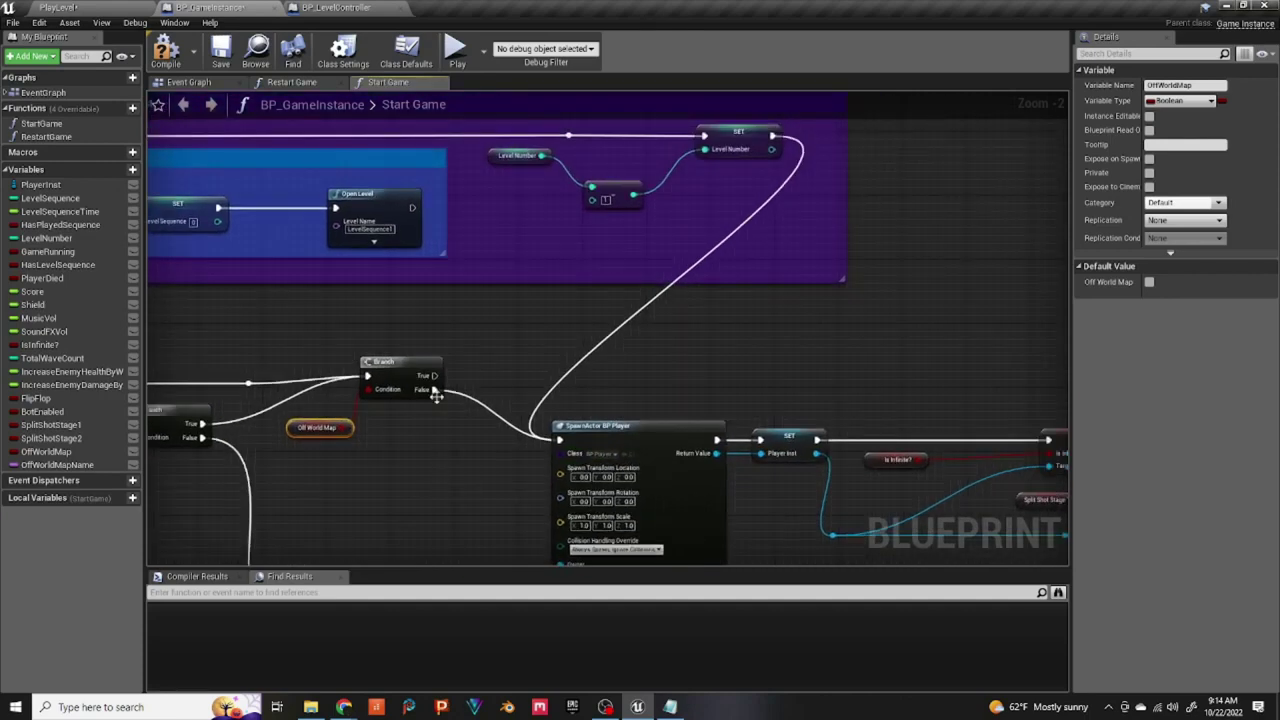
# Step: Run an Open Level node from the new Branch's True output, with OffWorldMapName as its Level Name, and compile the blueprint
pyautogui.moveTo(434, 375); pyautogui.dragTo(686, 340)
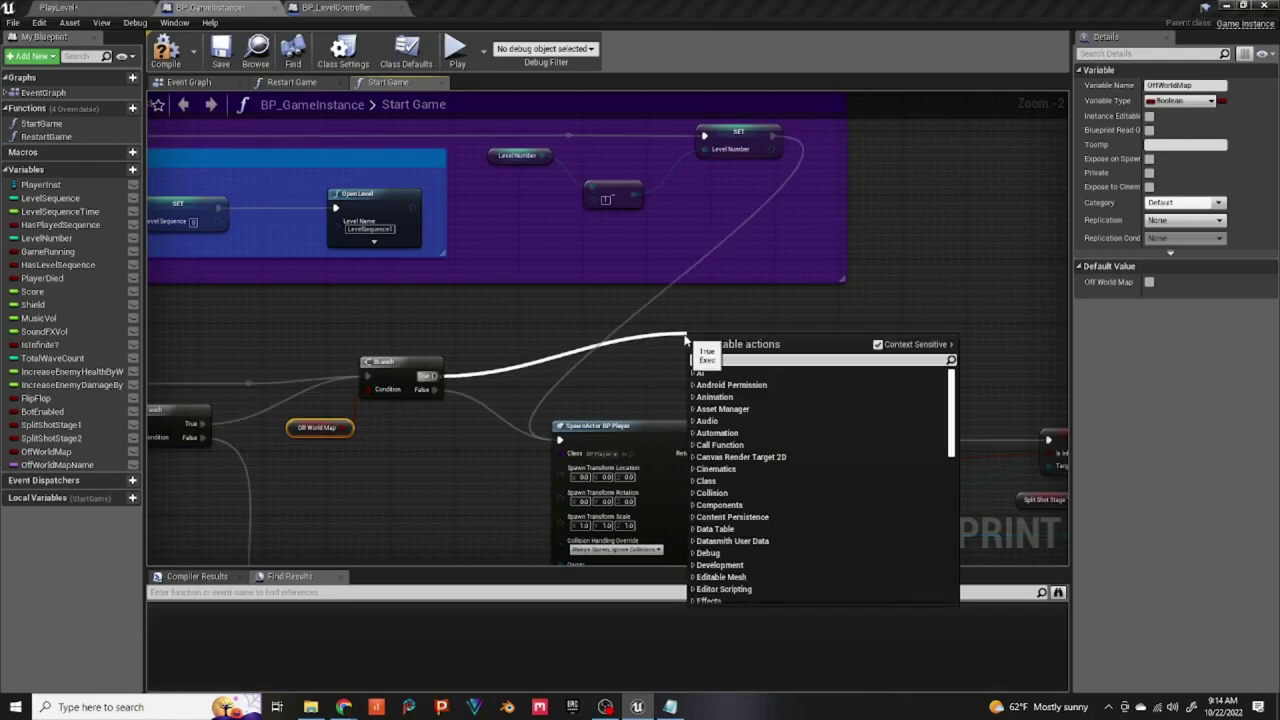
pyautogui.write('open')
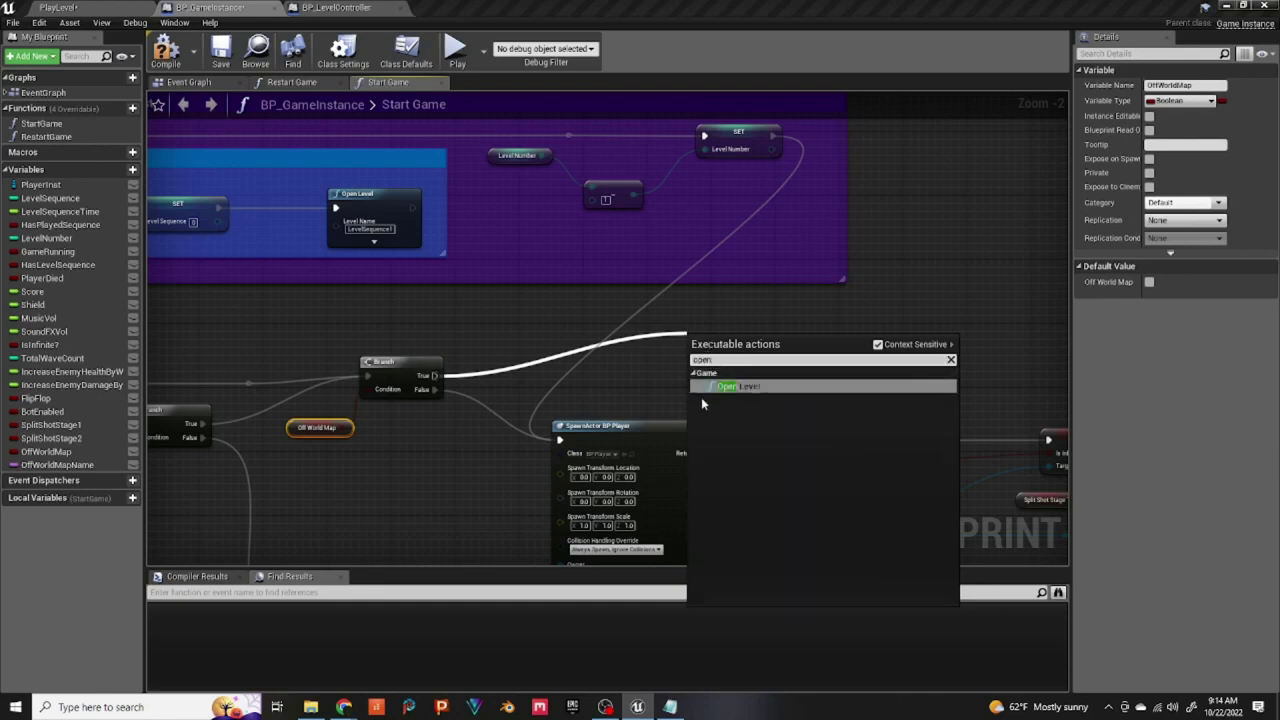
pyautogui.click(732, 385)
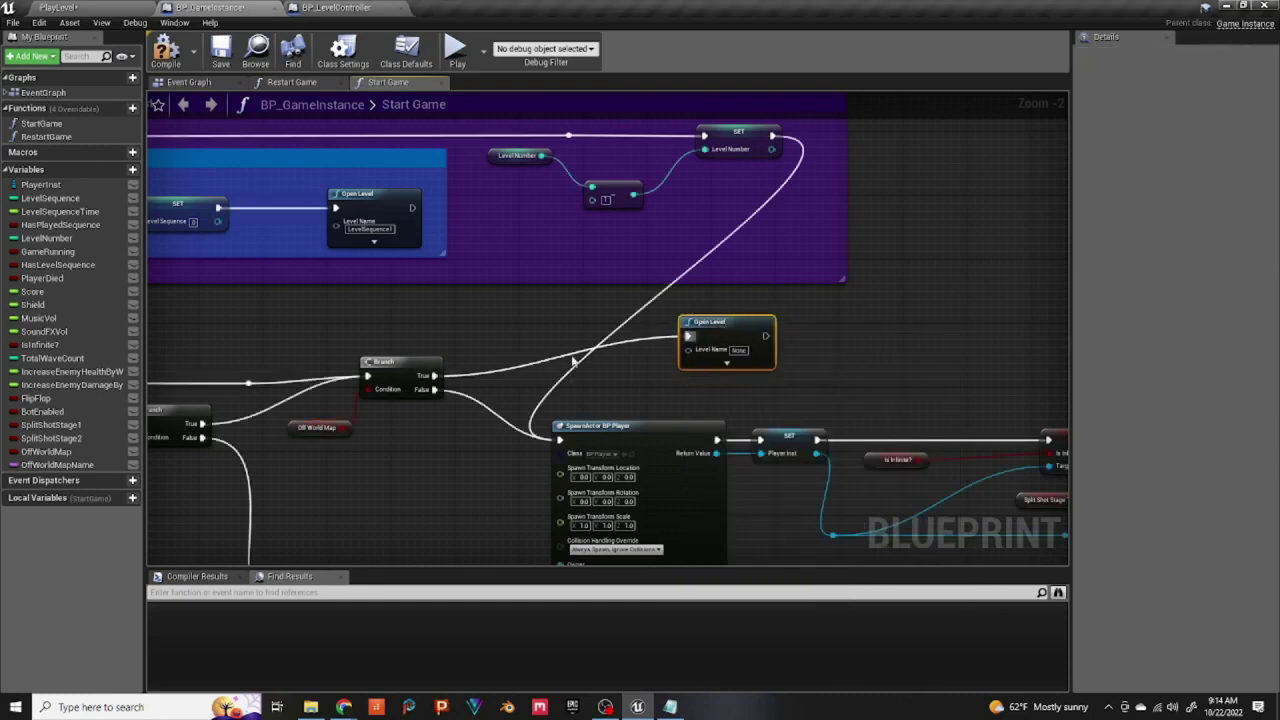
pyautogui.moveTo(110, 466); pyautogui.dragTo(688, 355)
pyautogui.moveTo(590, 345); pyautogui.dragTo(598, 377)
pyautogui.click(165, 50)
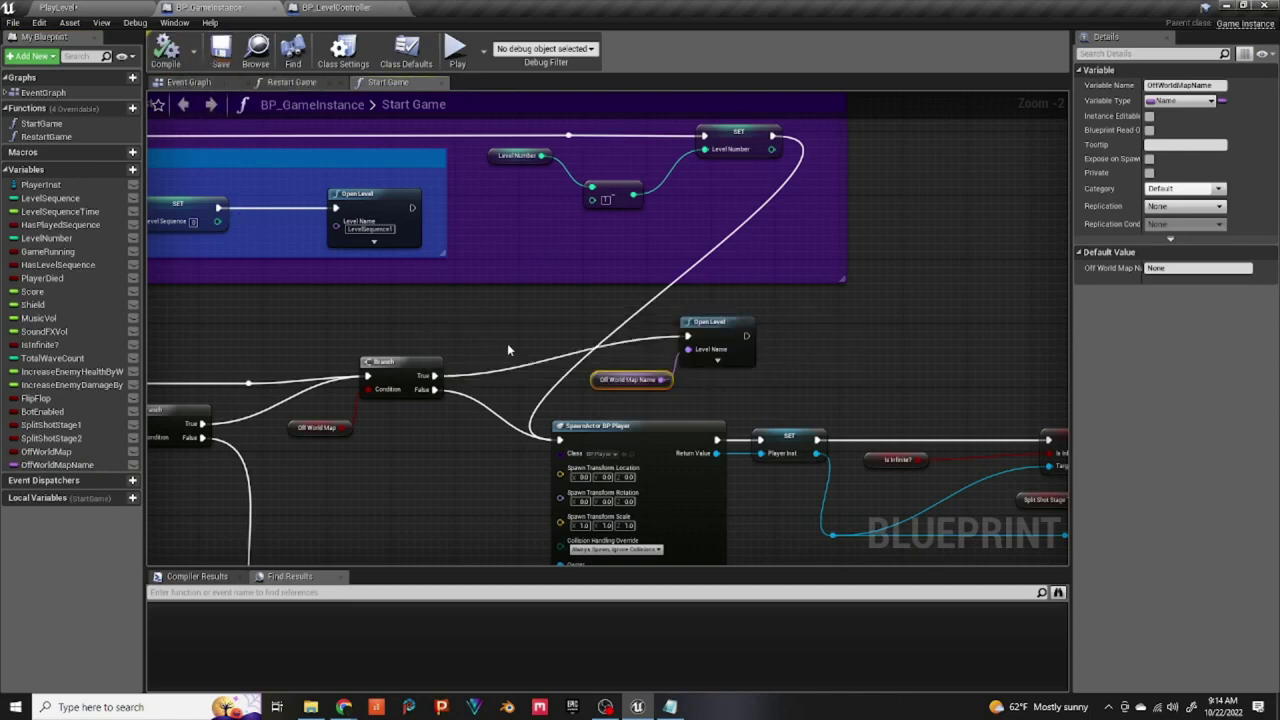
pyautogui.moveTo(362, 350); pyautogui.dragTo(575, 367, button='right')
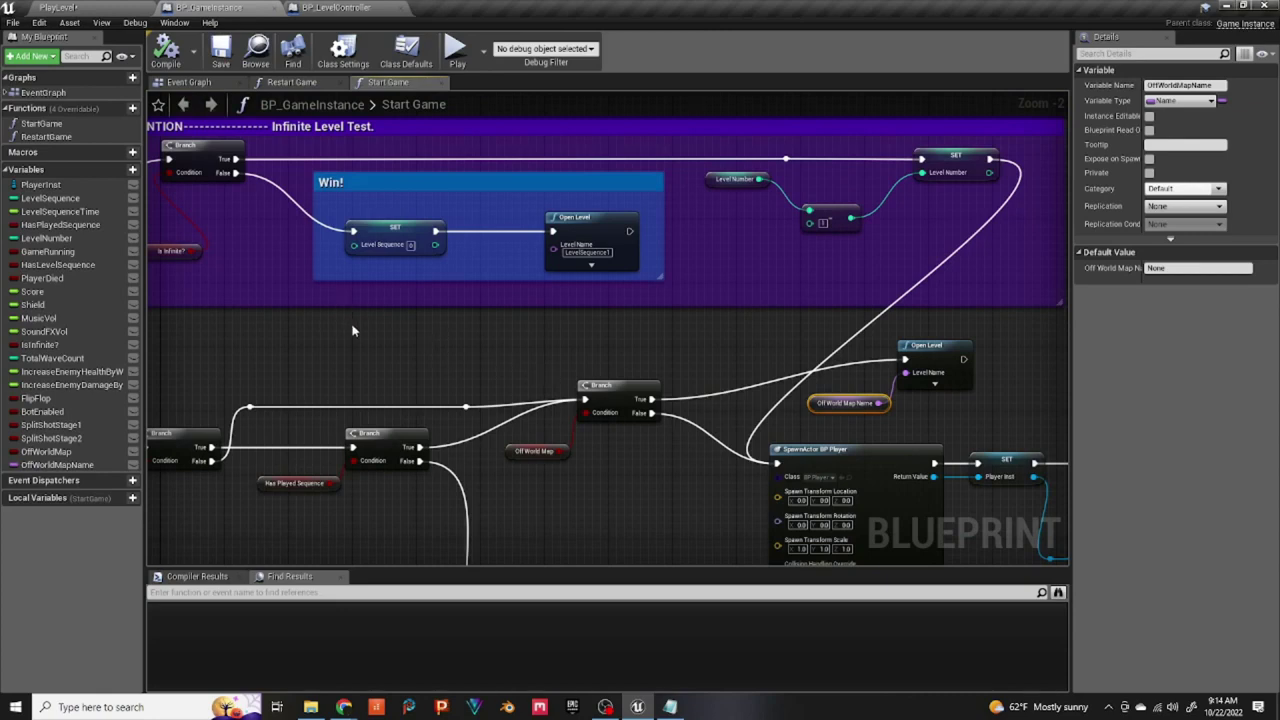
pyautogui.moveTo(345, 339); pyautogui.dragTo(62, 232, button='right')
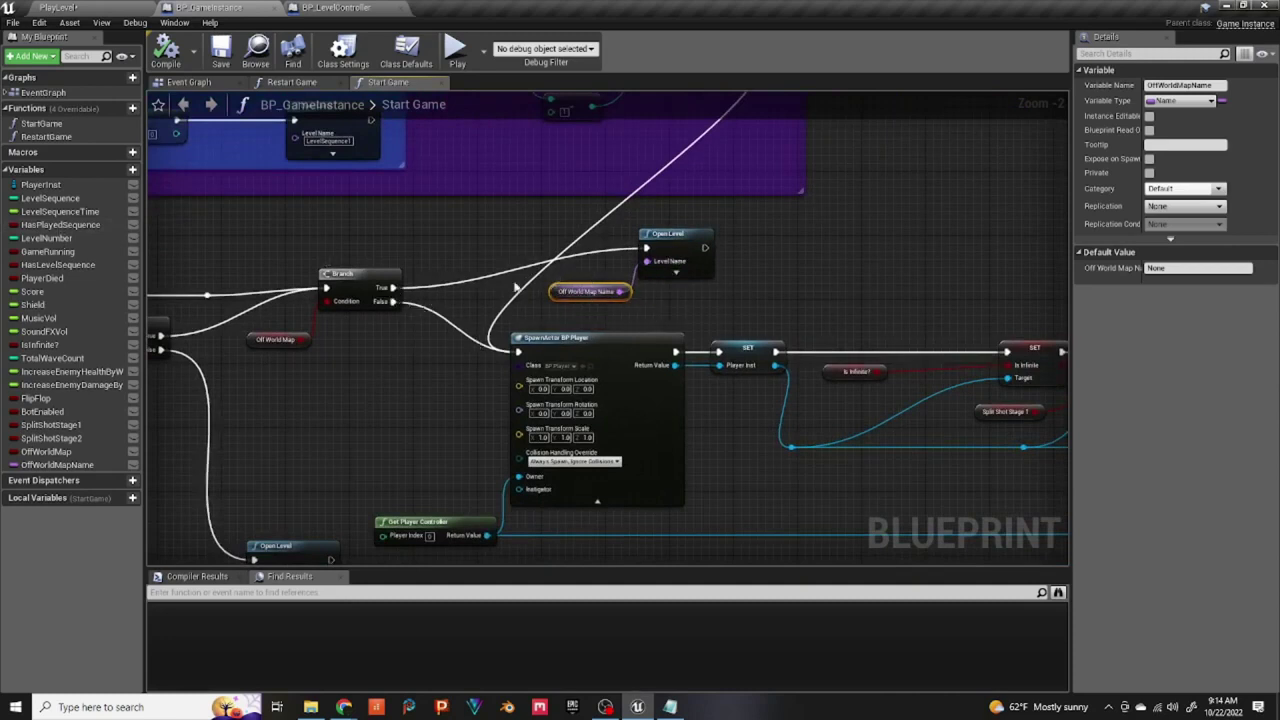
pyautogui.scroll(-2, 794, 293)
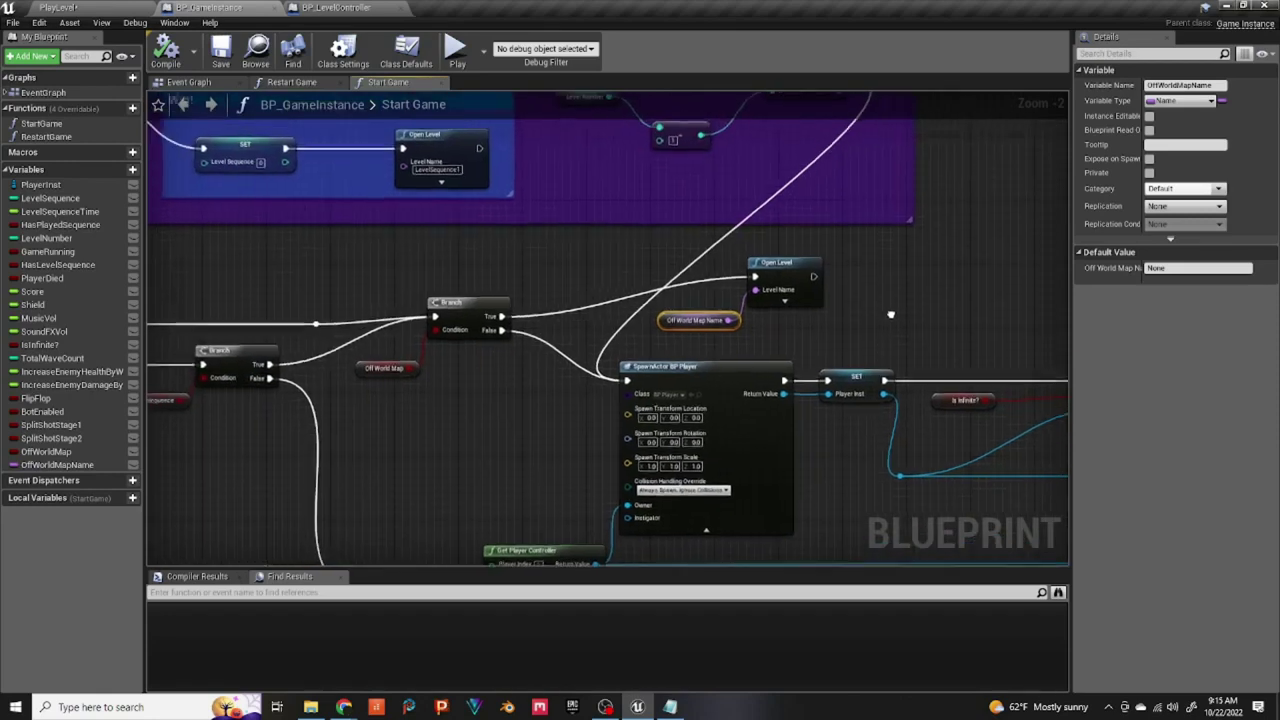
pyautogui.moveTo(757, 408); pyautogui.dragTo(692, 418, button='right')
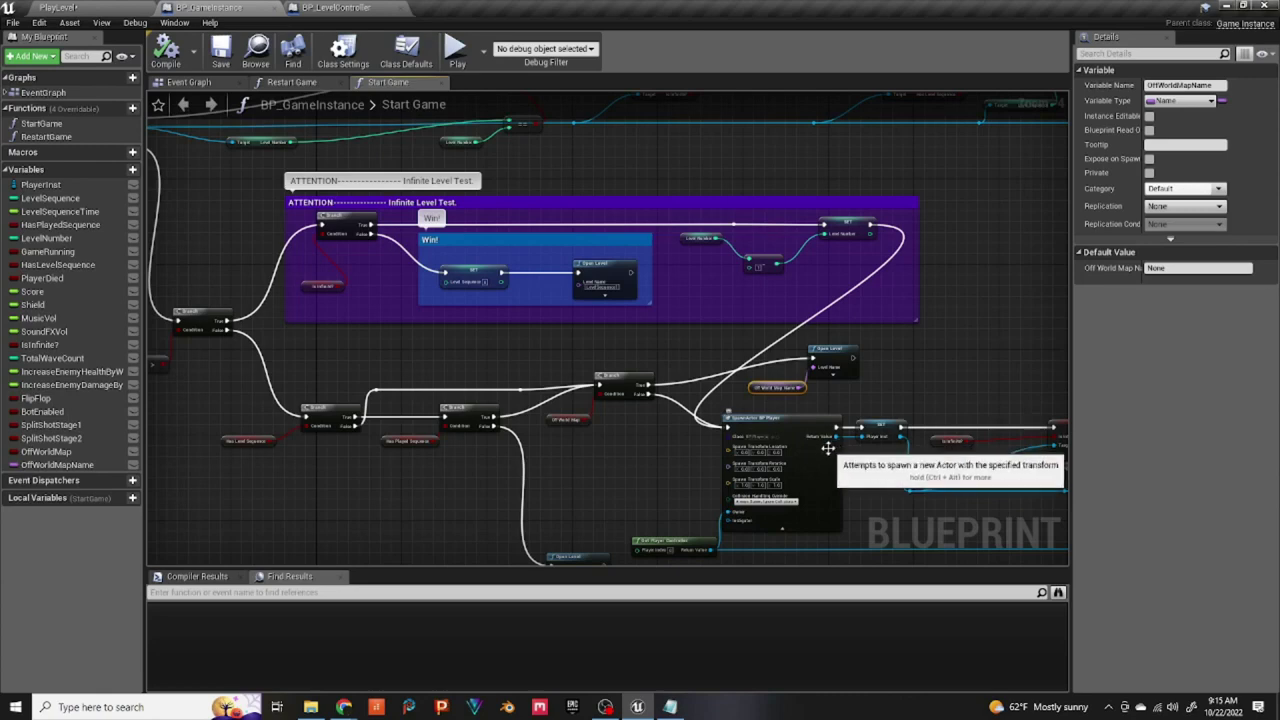
pyautogui.scroll(3, 907, 403)
pyautogui.moveTo(907, 403); pyautogui.dragTo(930, 421, button='right')
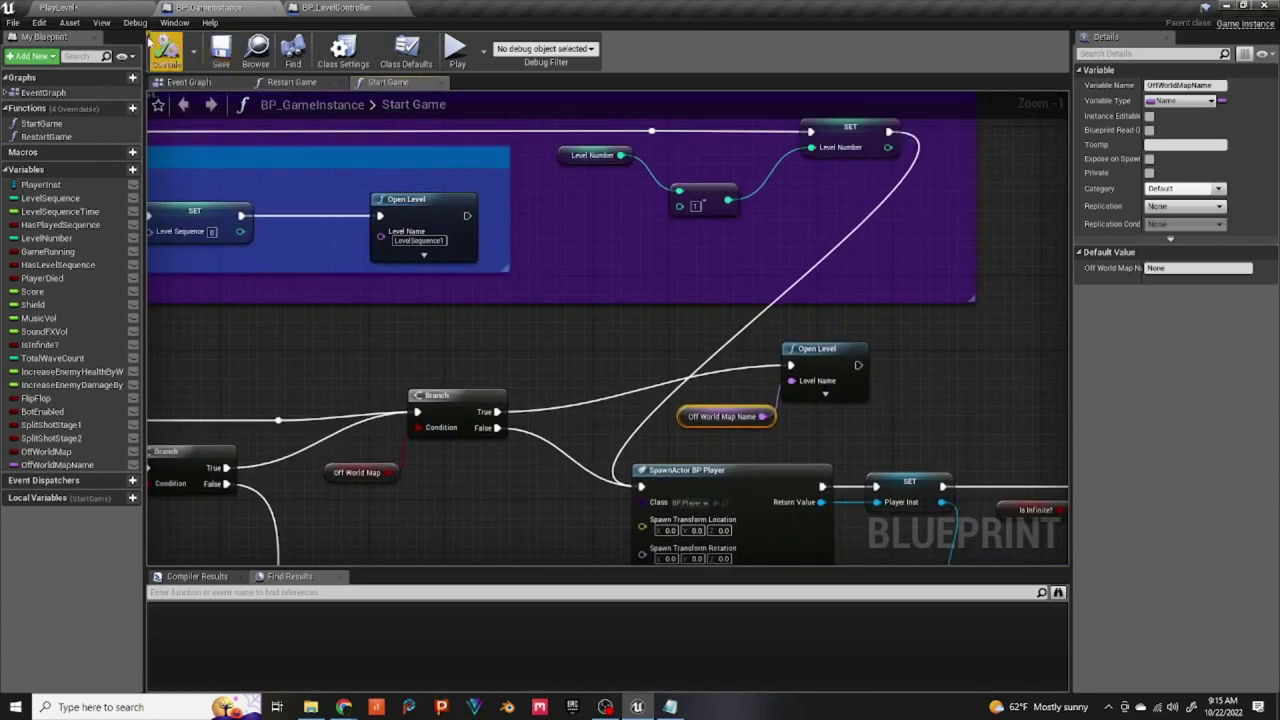
# Step: Return to the PlayLevel editor and save all modified levels and assets
pyautogui.click(105, 10)
pyautogui.click(12, 20)
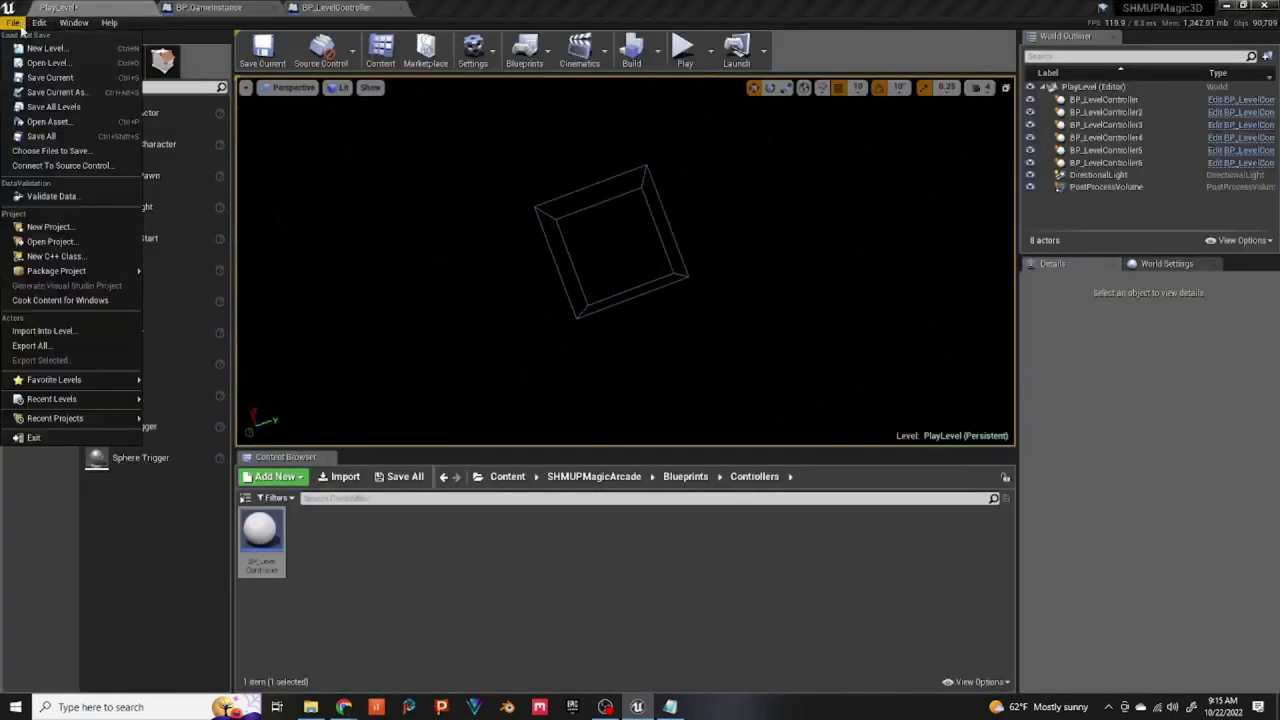
pyautogui.click(40, 136)
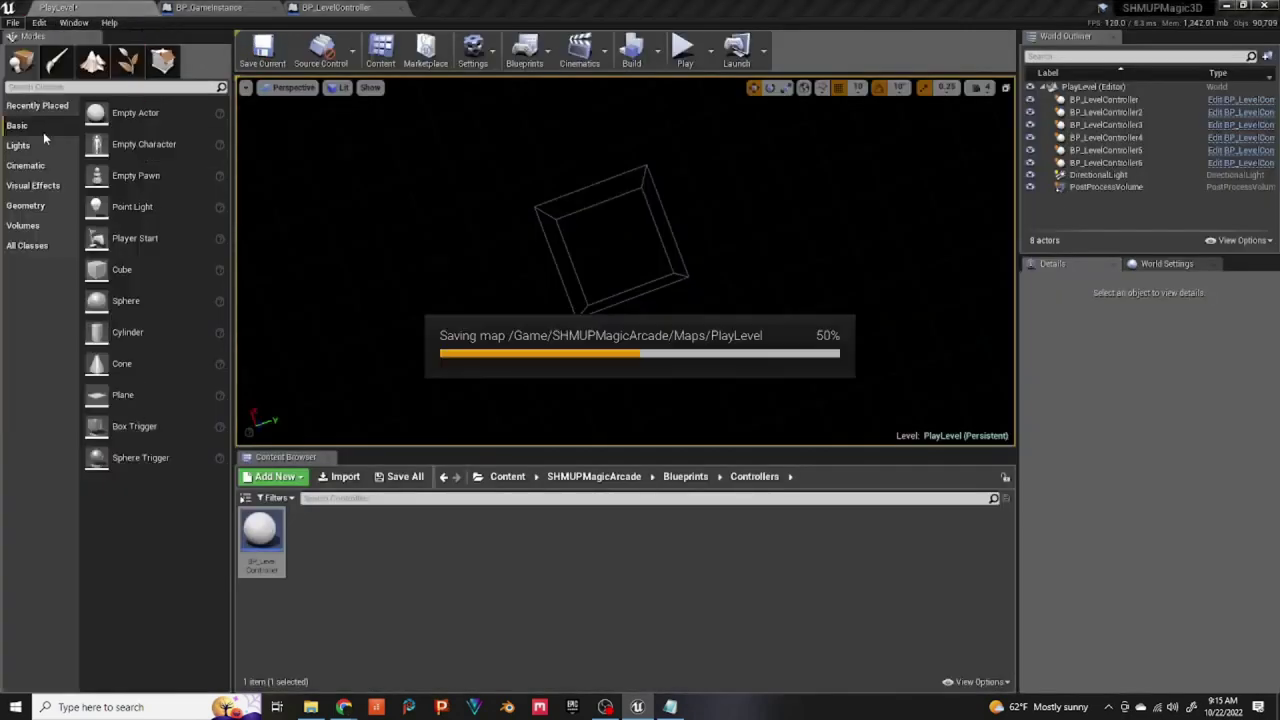
# Step: Duplicate the PlayLevel map in the SHMUPMagicArcade Maps folder and name the copy OffWorld1
pyautogui.click(632, 478)
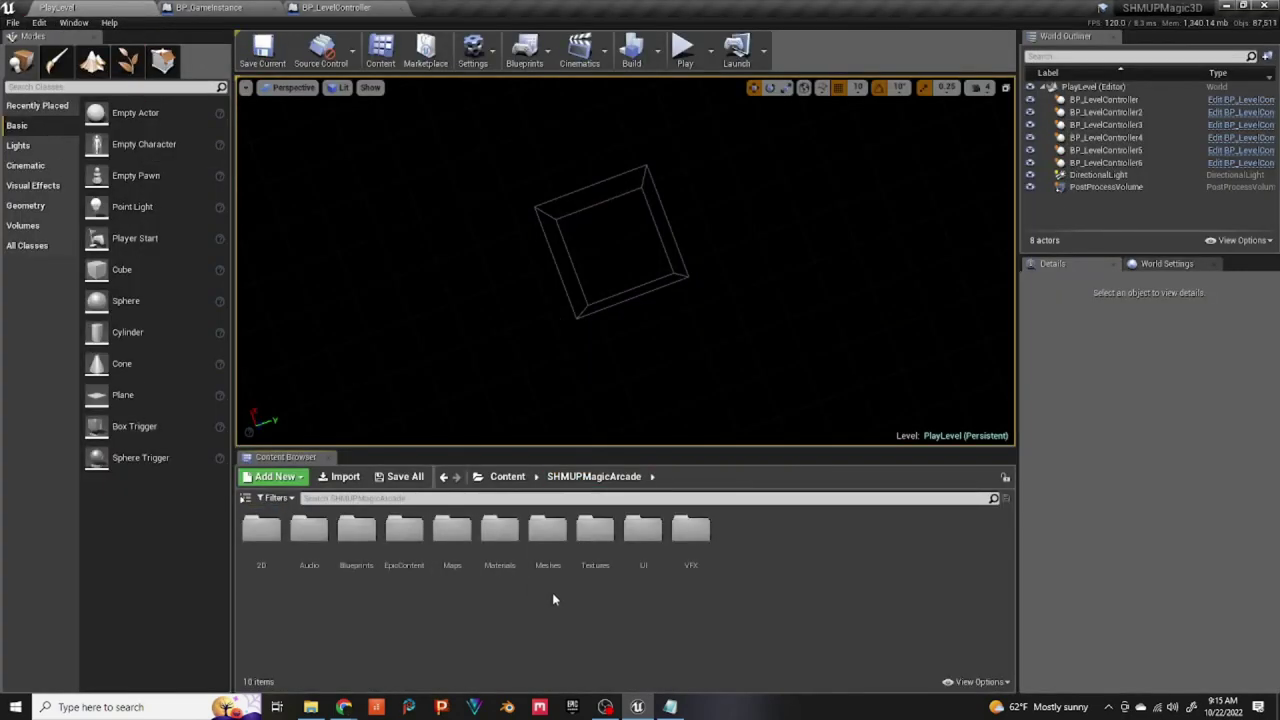
pyautogui.doubleClick(452, 540)
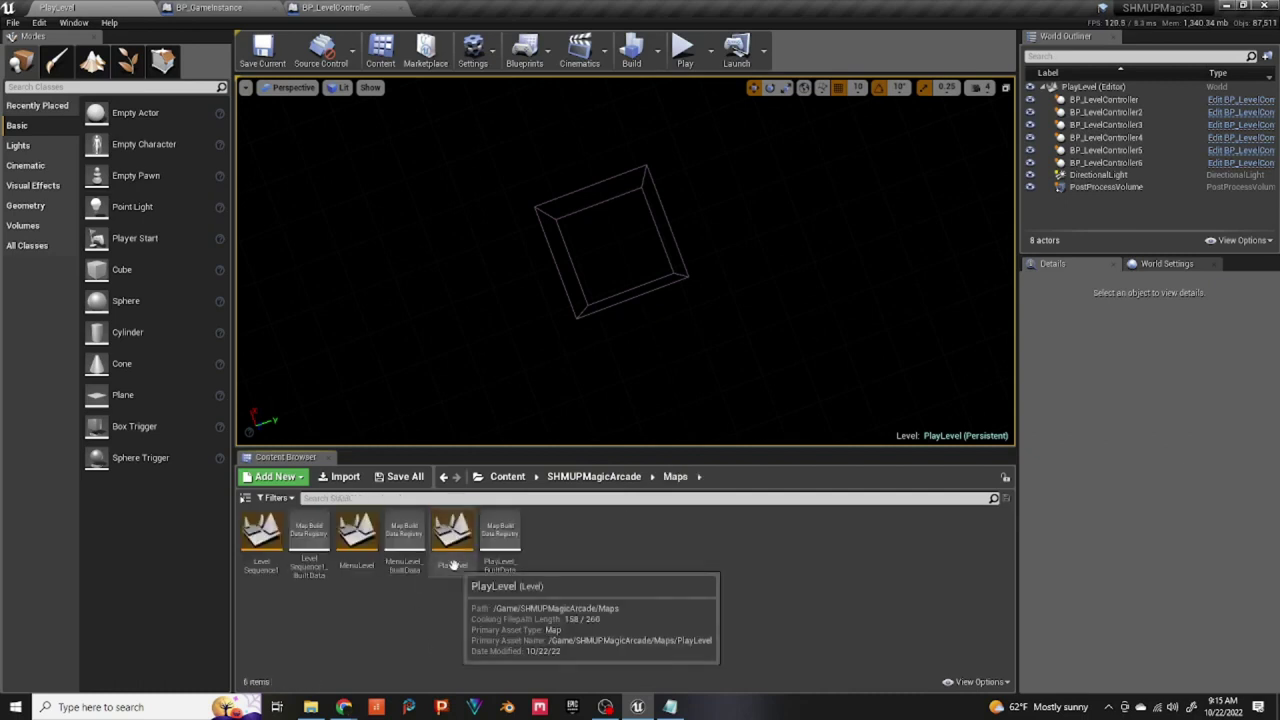
pyautogui.click(452, 545)
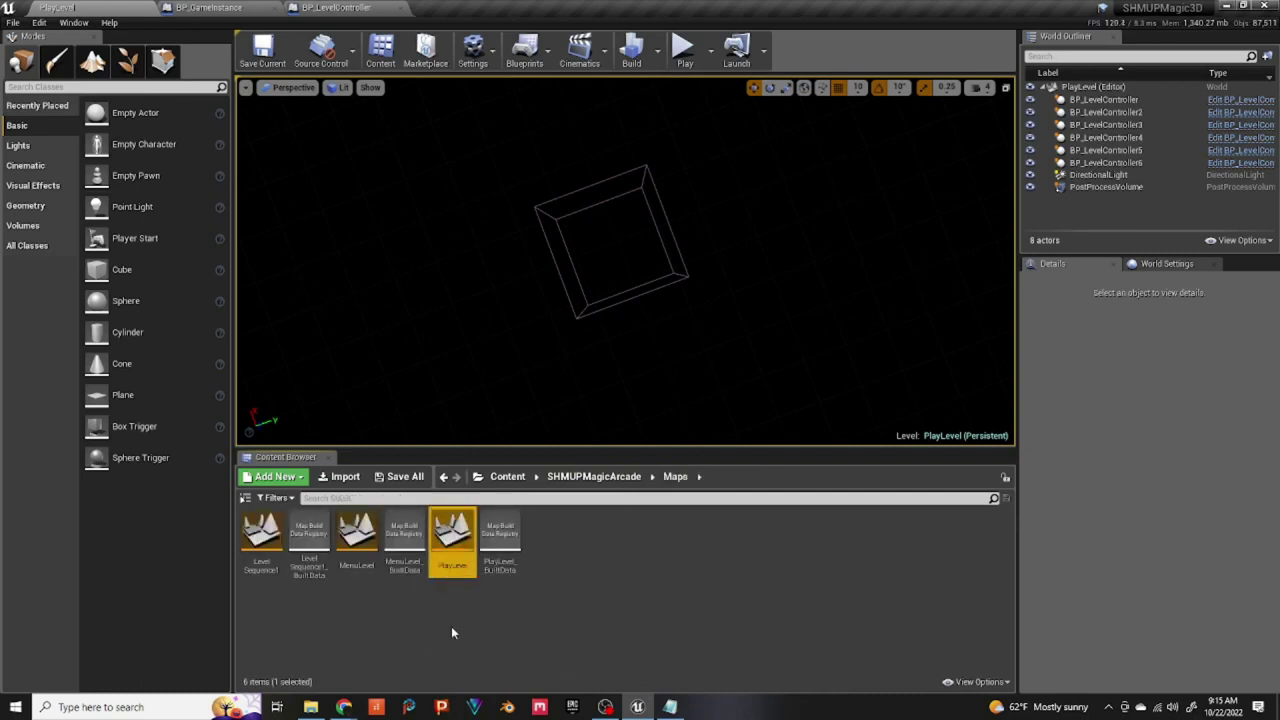
pyautogui.rightClick(460, 563)
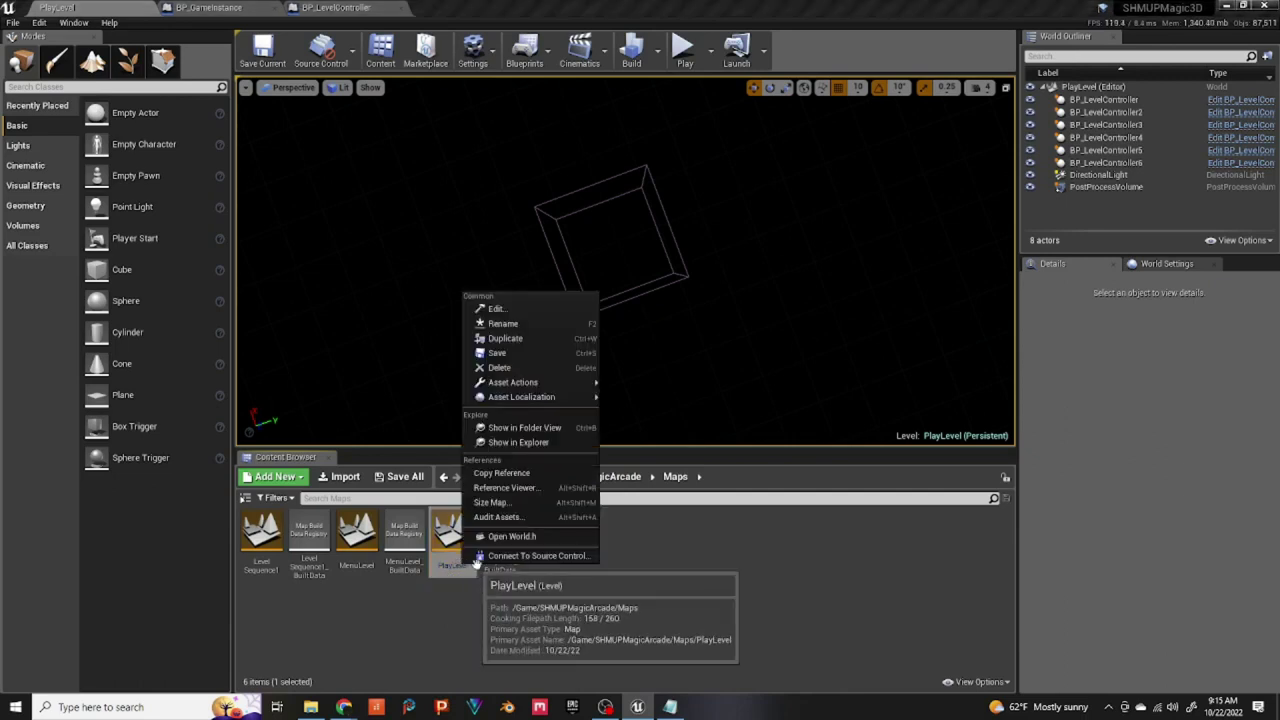
pyautogui.click(518, 340)
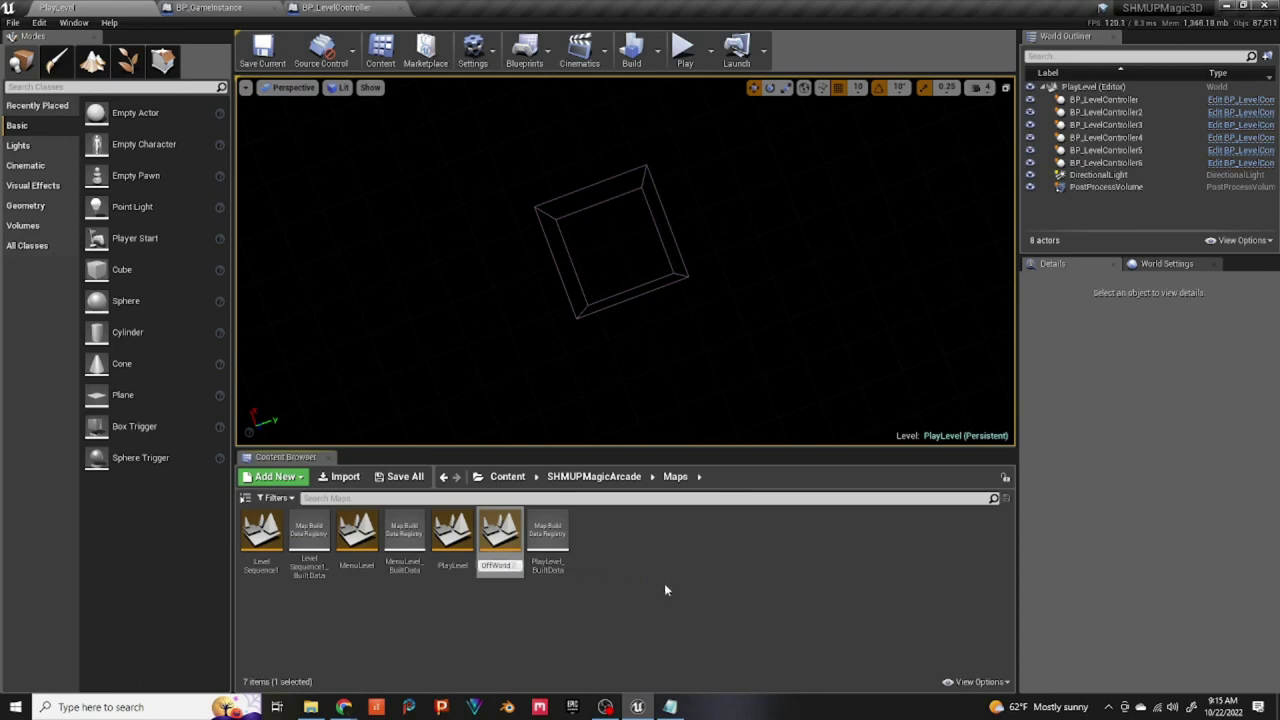
pyautogui.press('Return')
pyautogui.click(521, 628)
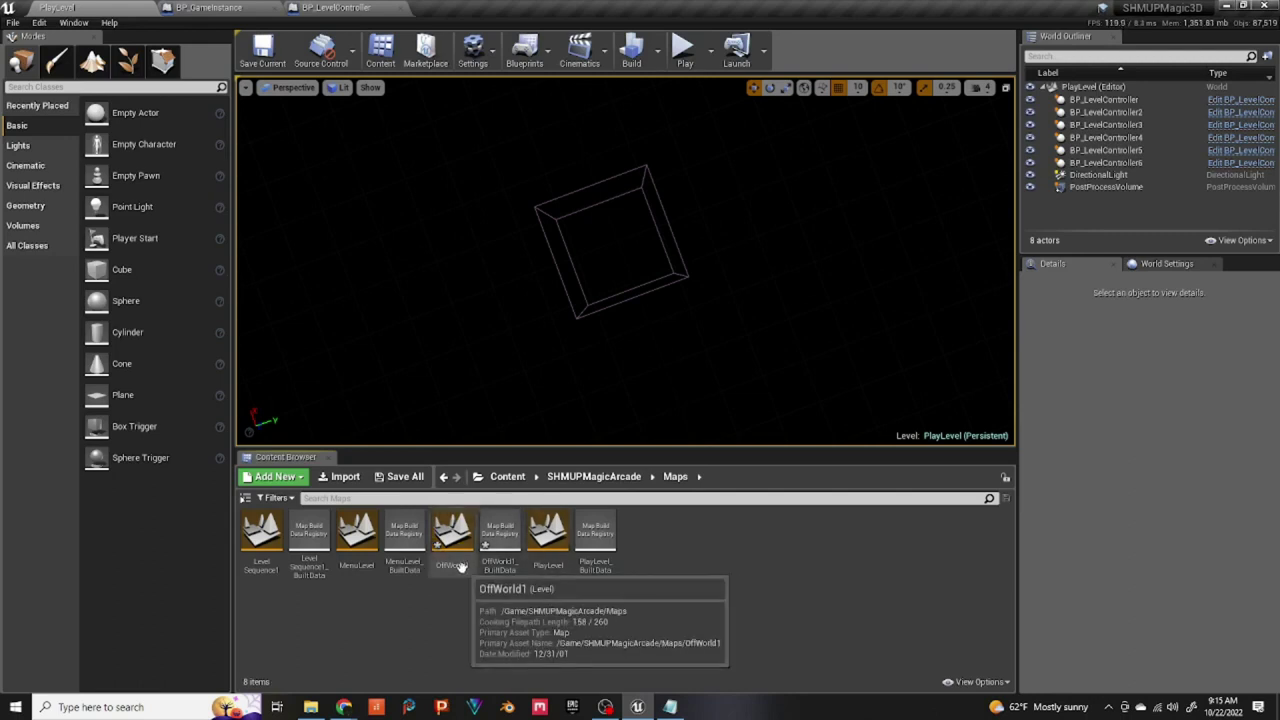
# Step: Open the OffWorld1 level, saving its new map files, and bring up the Level Editor settings of the first BP_LevelController
pyautogui.doubleClick(459, 566)
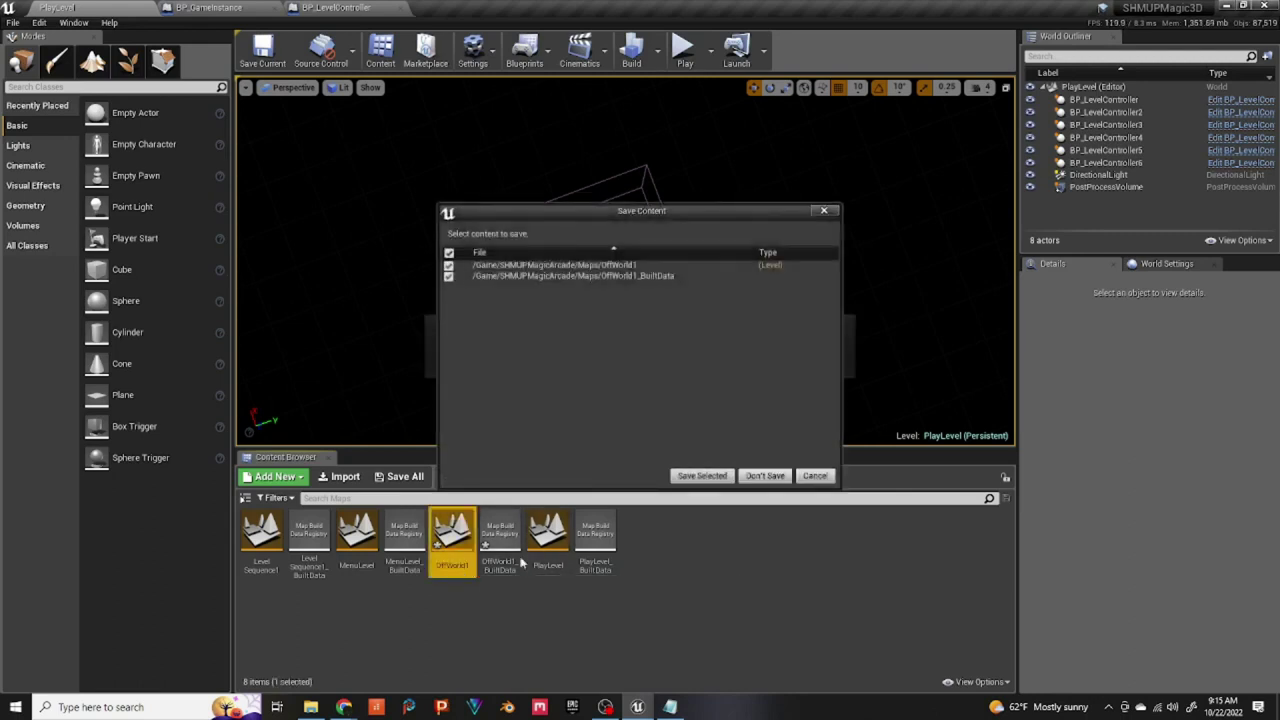
pyautogui.click(705, 476)
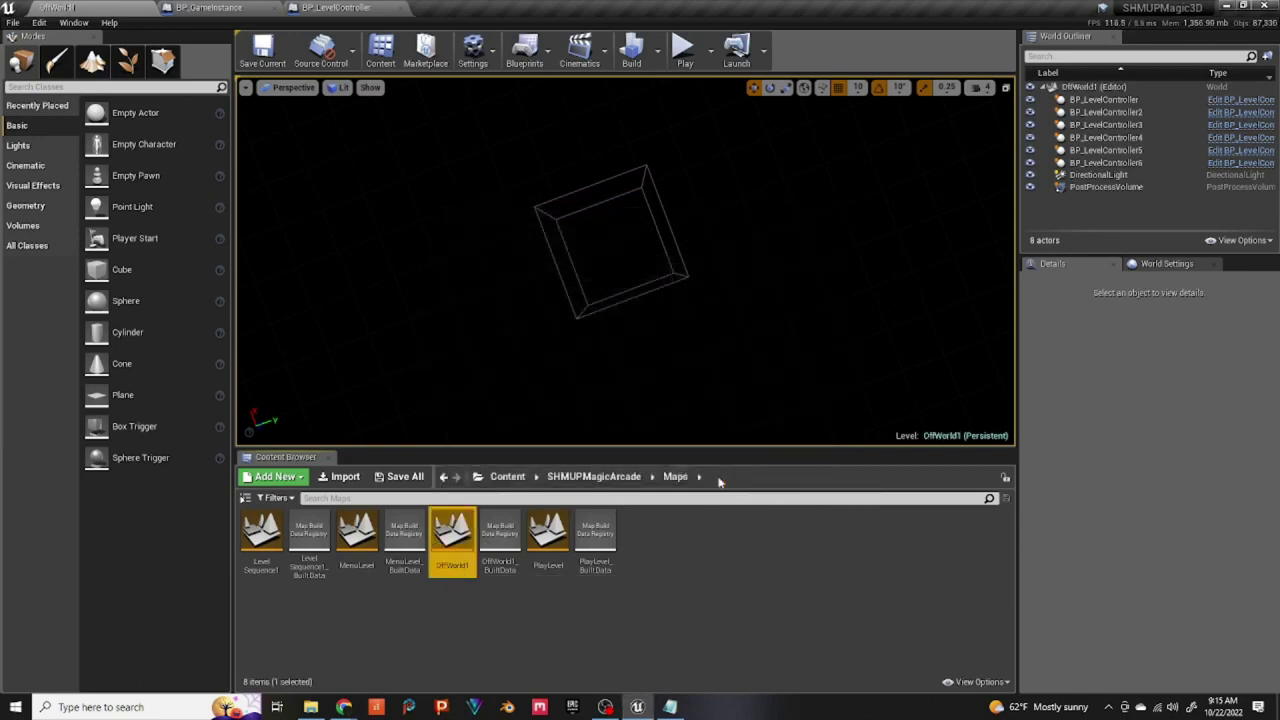
pyautogui.click(1103, 100)
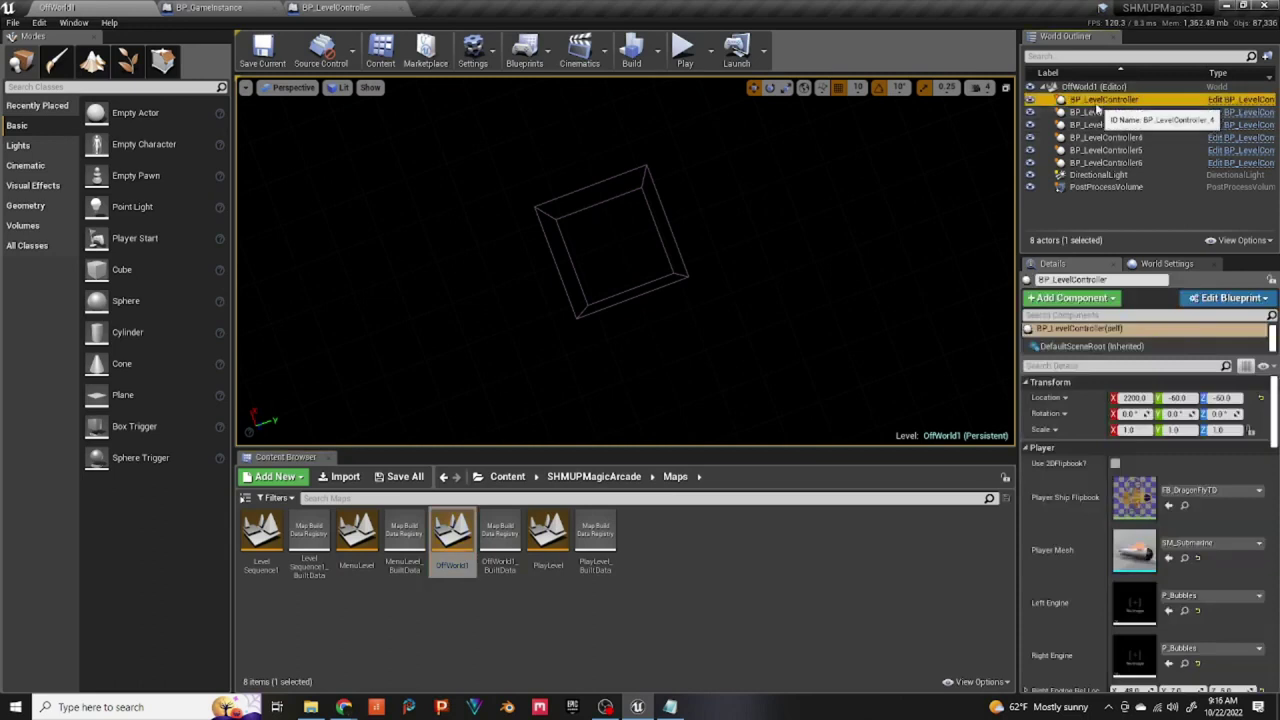
pyautogui.moveTo(1276, 405); pyautogui.dragTo(1274, 460)
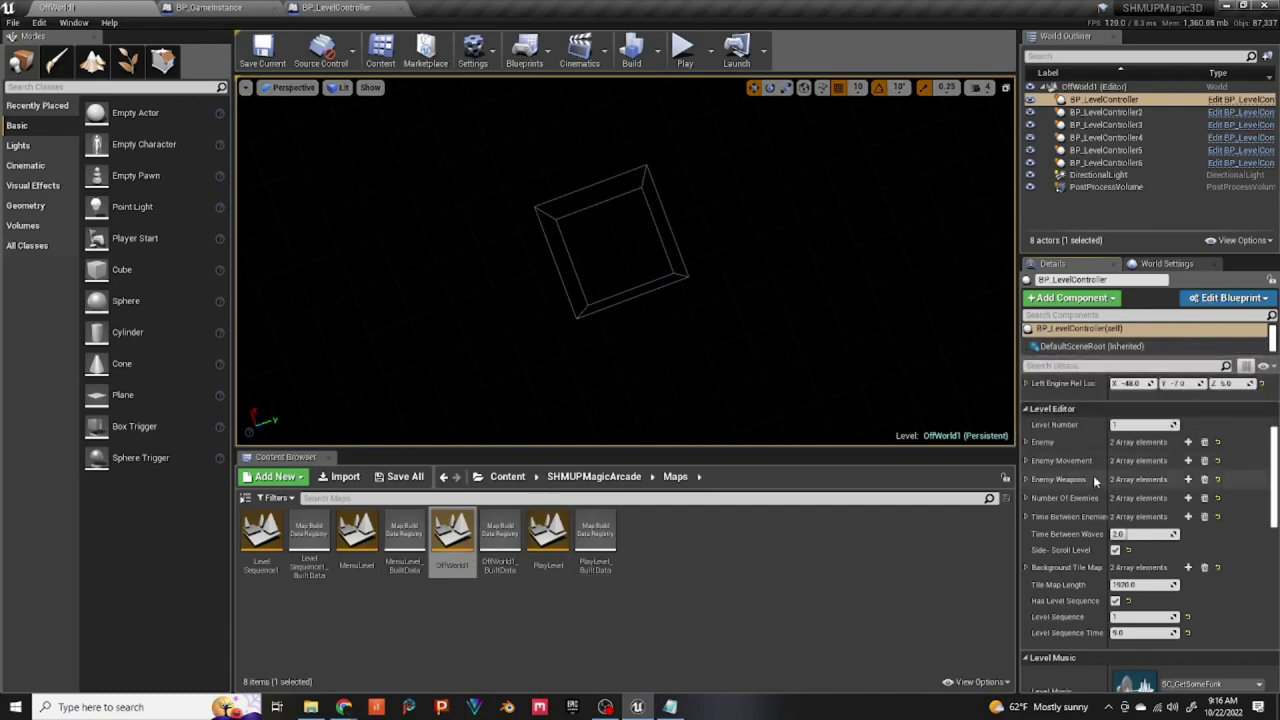
# Step: Keep Level Number 1 on BP_LevelController and set the Level Number of BP_LevelController2 to 2
pyautogui.click(1135, 426)
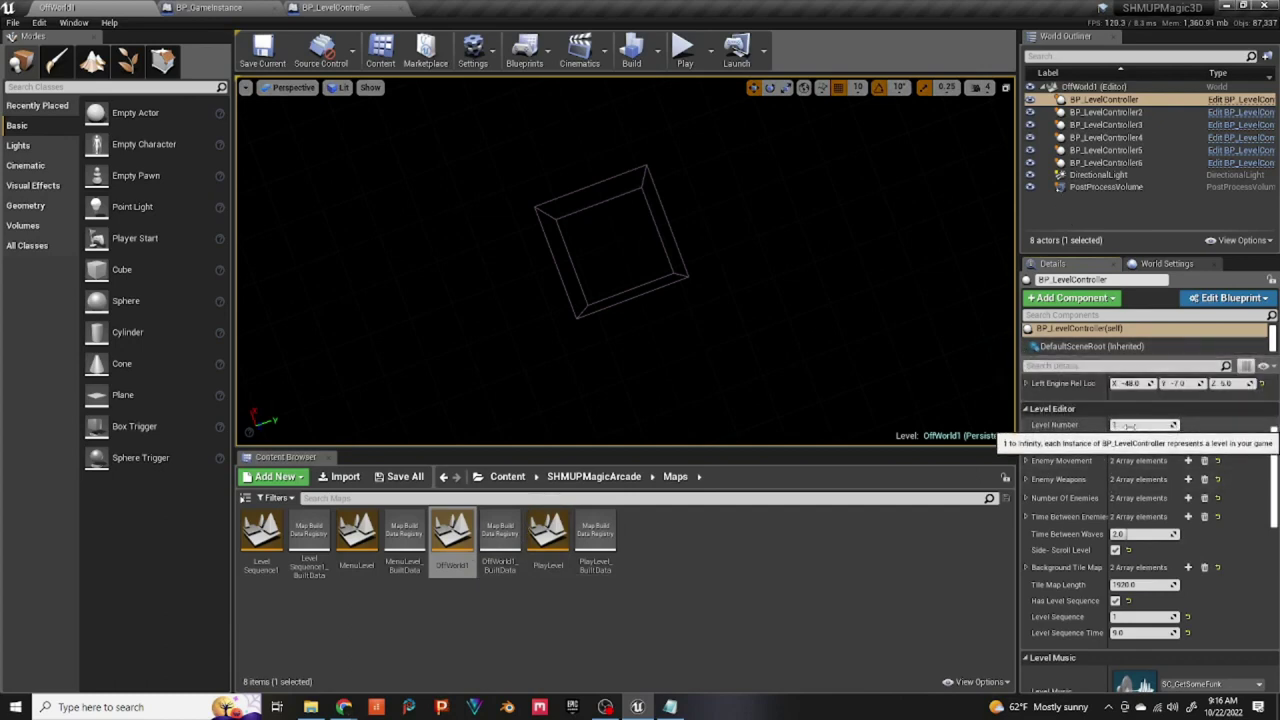
pyautogui.press('Return')
pyautogui.click(1100, 100)
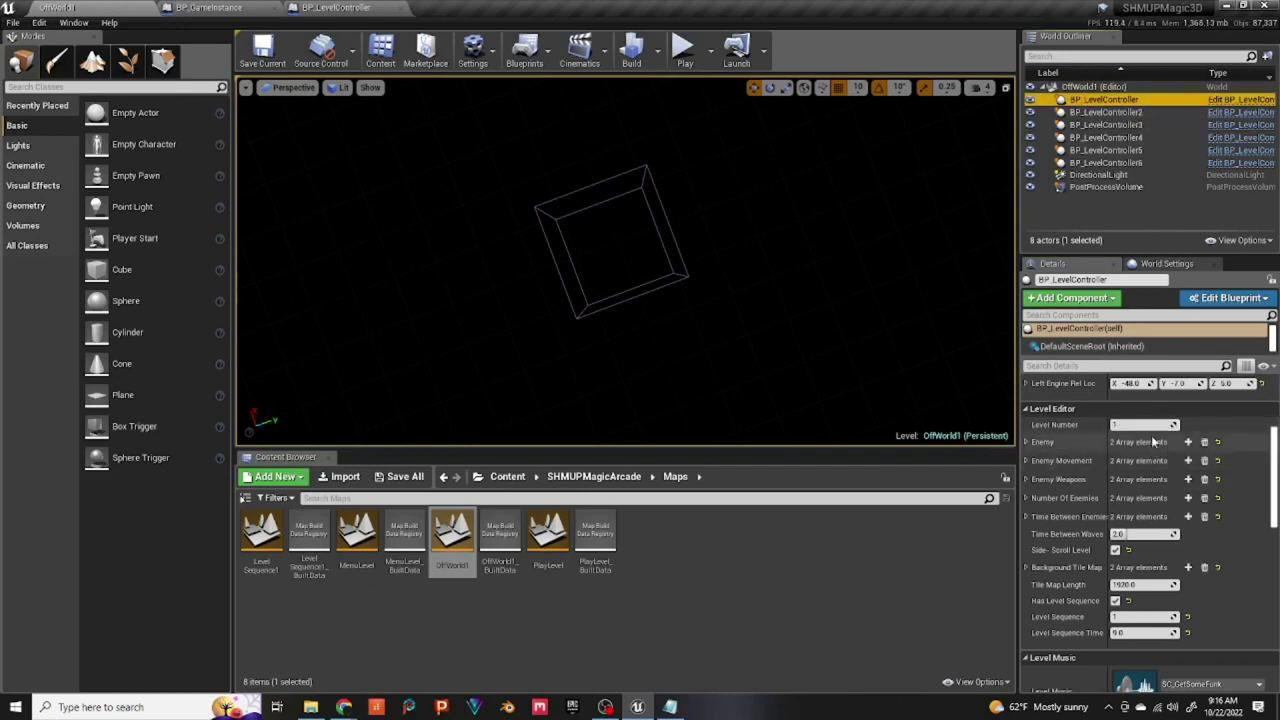
pyautogui.click(1082, 115)
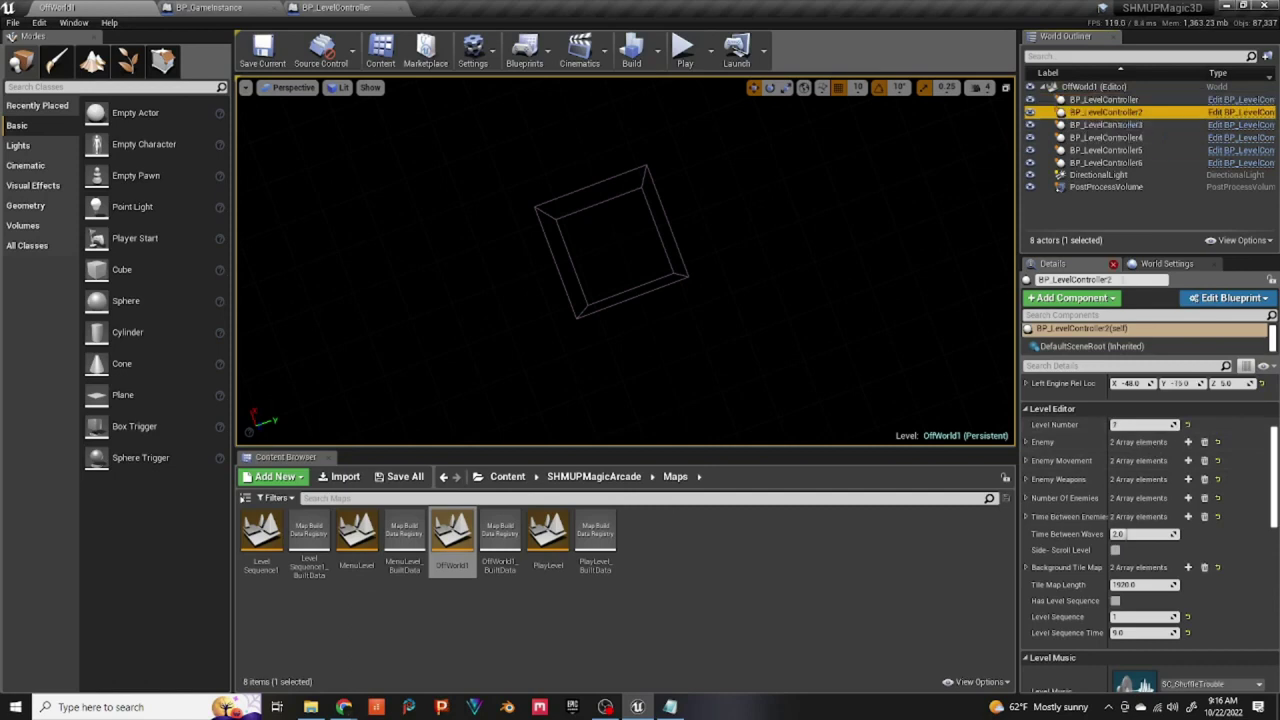
pyautogui.click(1126, 425)
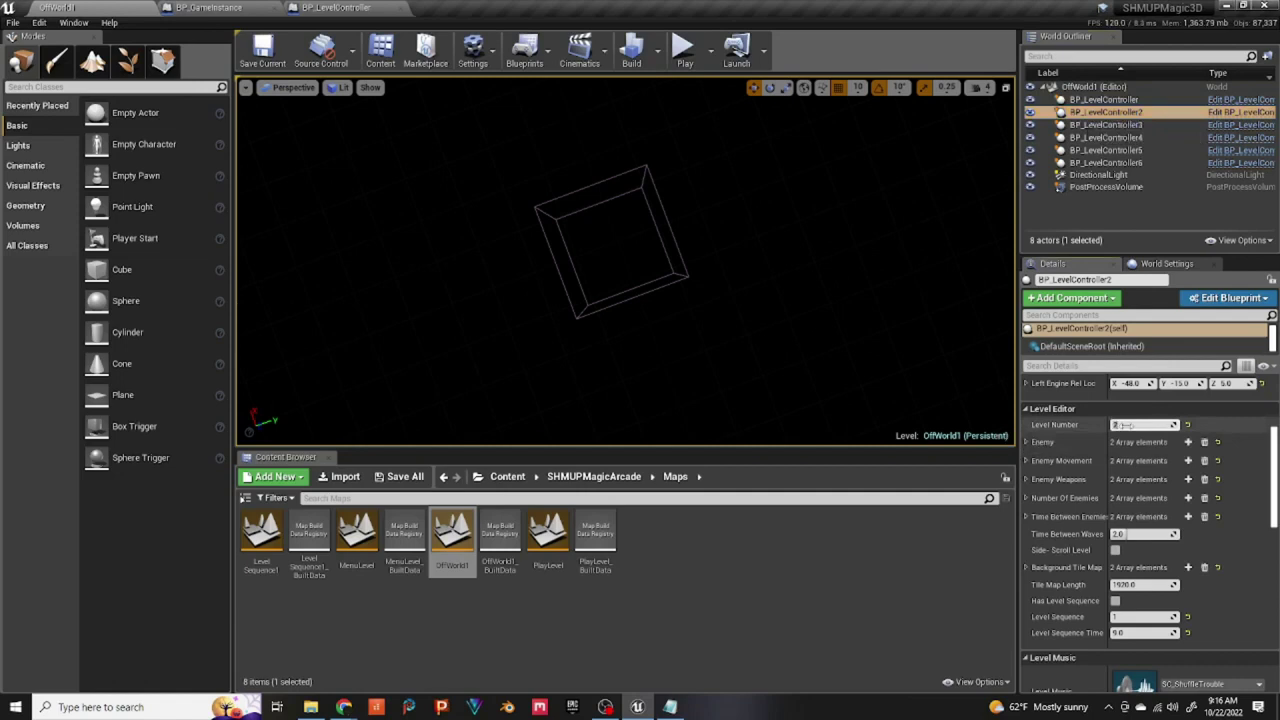
pyautogui.write('2')
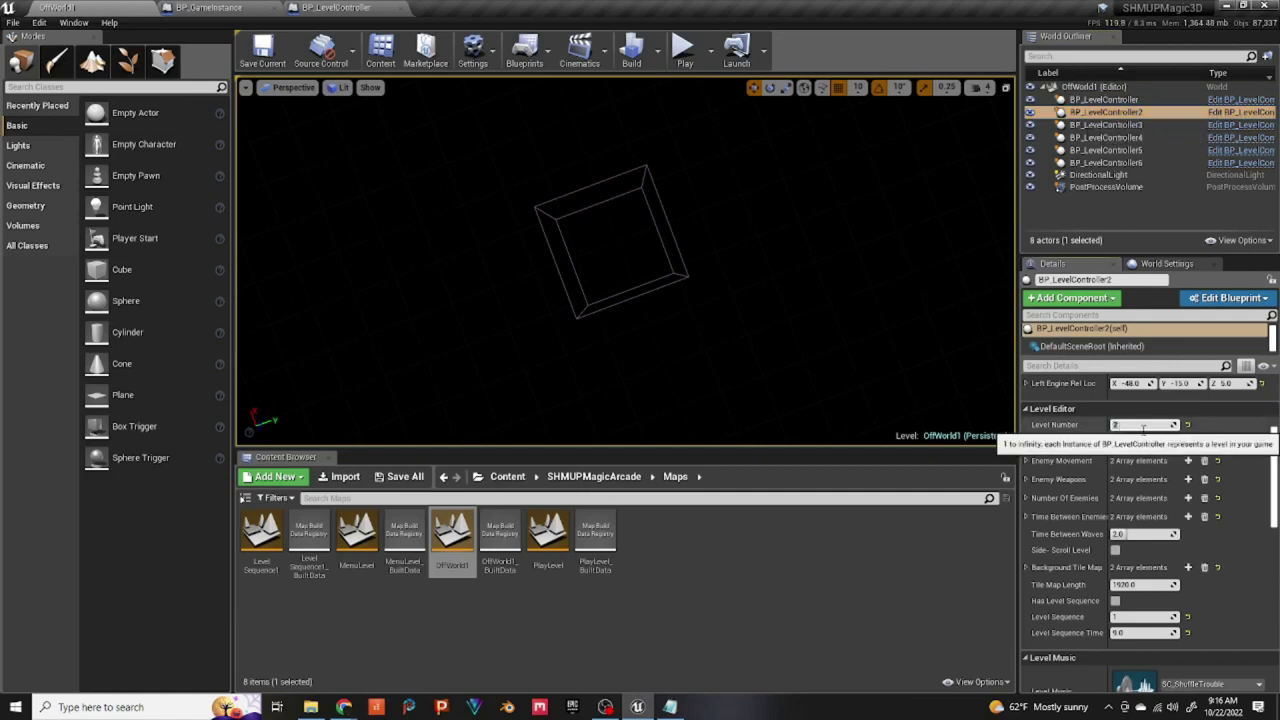
# Step: Delete BP_LevelController3, BP_LevelController4, BP_LevelController5 and BP_LevelController6 from the OffWorld1 level
pyautogui.click(1108, 127)
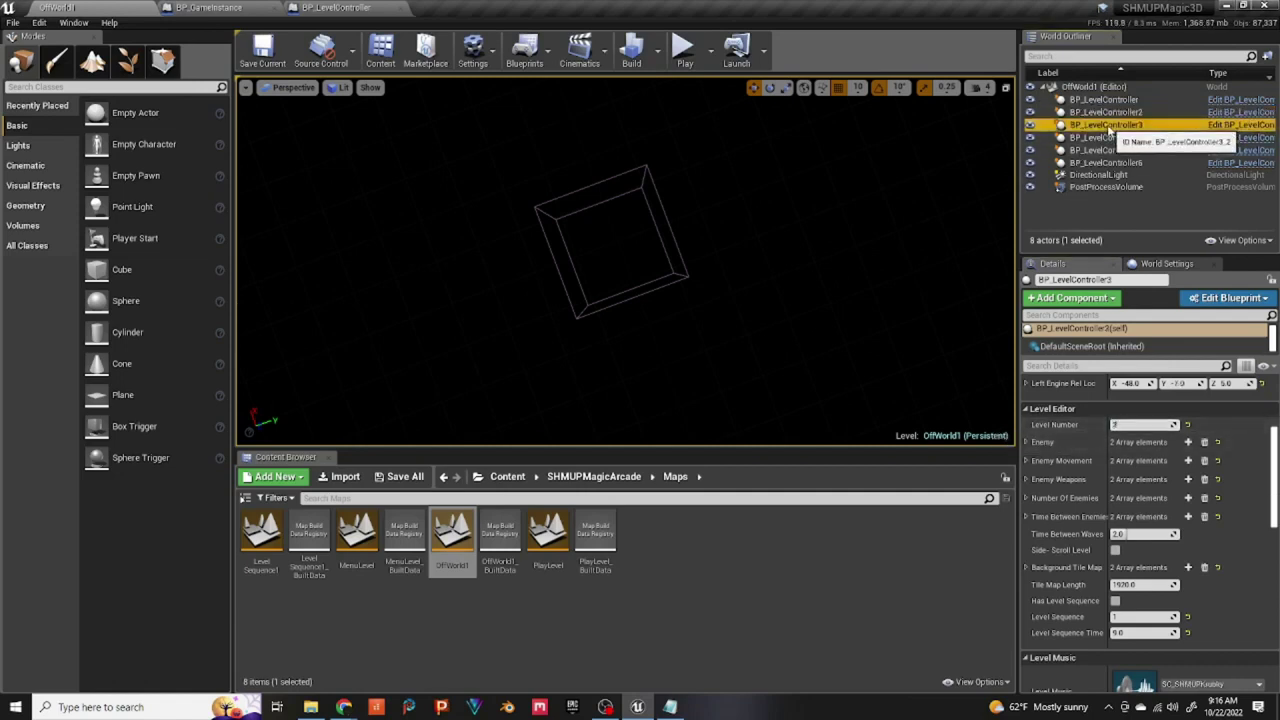
pyautogui.press('Delete')
pyautogui.click(1107, 126)
pyautogui.press('Delete')
pyautogui.click(1107, 126)
pyautogui.press('Delete')
pyautogui.click(1105, 125)
pyautogui.press('Delete')
# Step: Empty the Enemy, Enemy Movement, Enemy Weapons, Number Of Enemies and Time Between Enemies arrays of BP_LevelController2
pyautogui.click(1105, 101)
pyautogui.click(1105, 112)
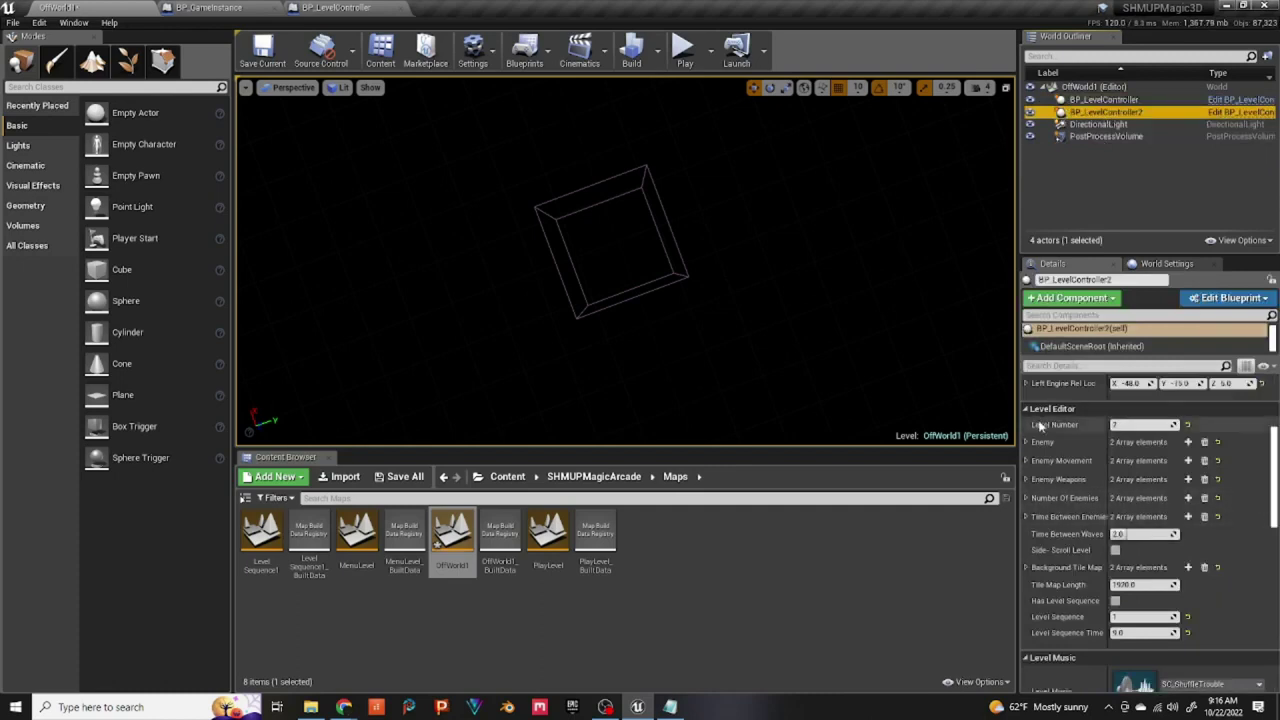
pyautogui.click(1205, 443)
pyautogui.click(1205, 461)
pyautogui.click(1205, 479)
pyautogui.click(1205, 498)
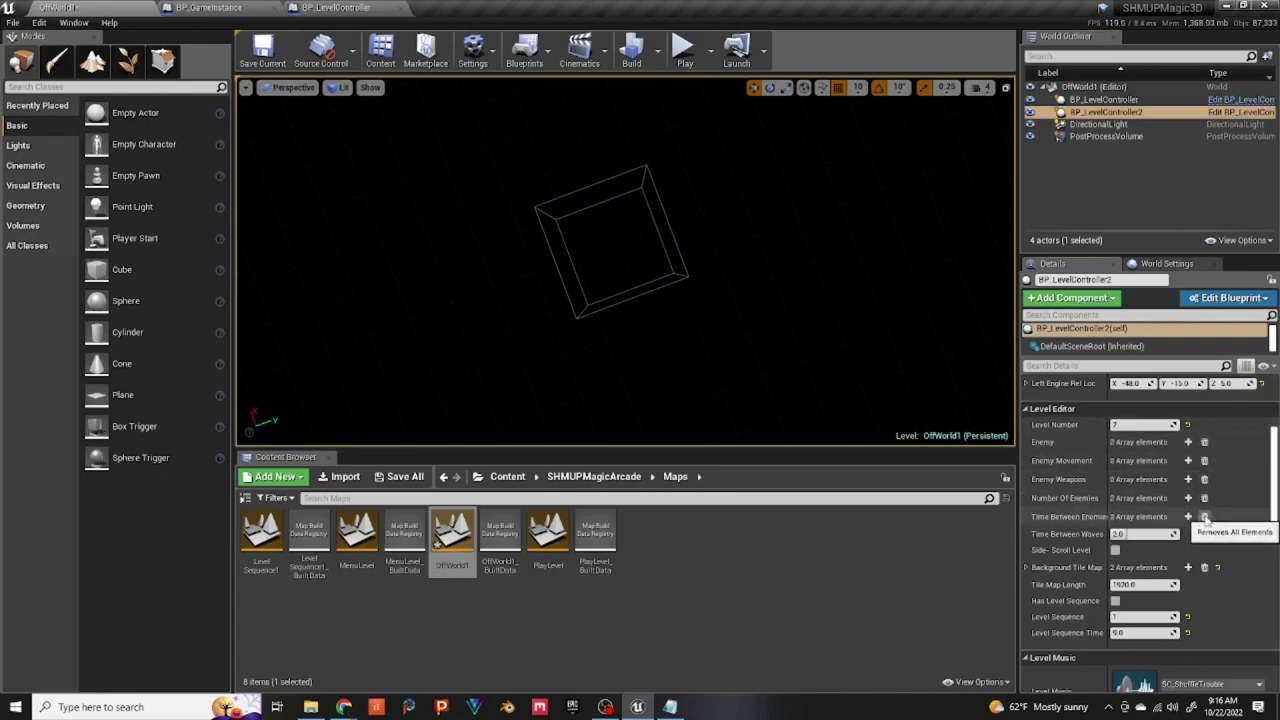
pyautogui.click(1205, 517)
# Step: Empty the Background Tile Map array of BP_LevelController2 and disable its Show Front Parallax and Show Rear Parallax options
pyautogui.scroll(-3, 1212, 540)
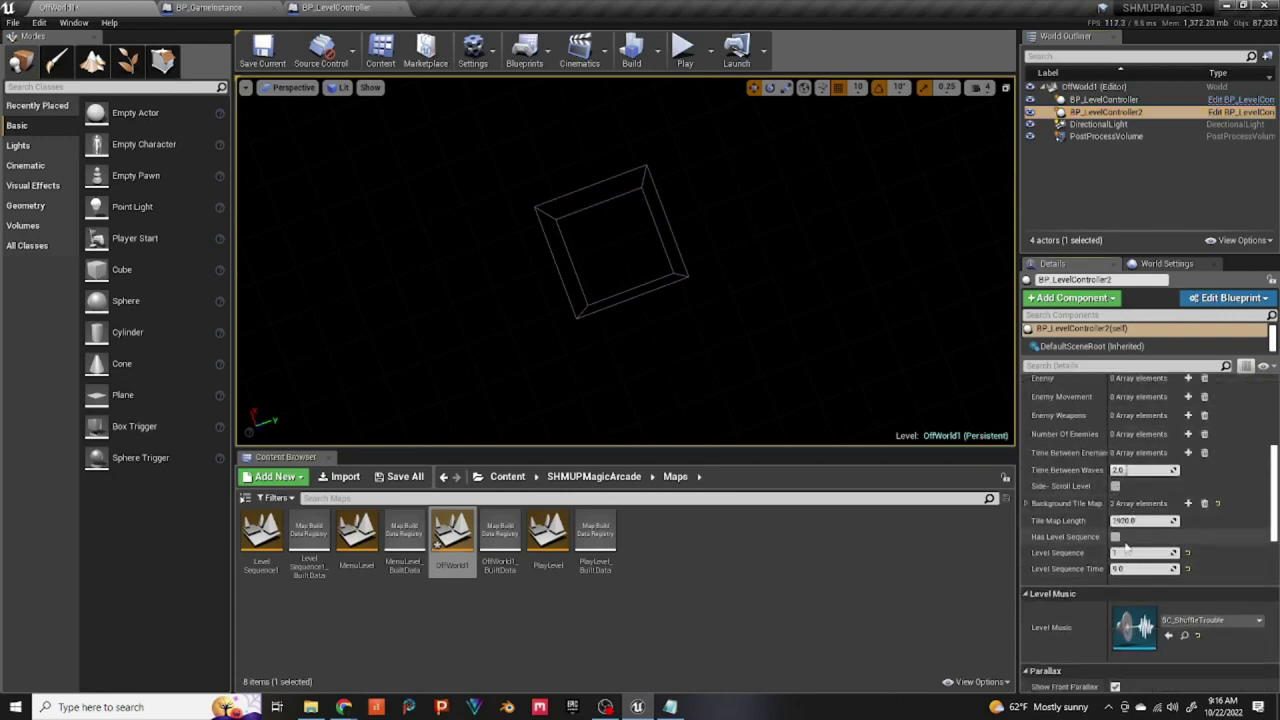
pyautogui.click(1027, 504)
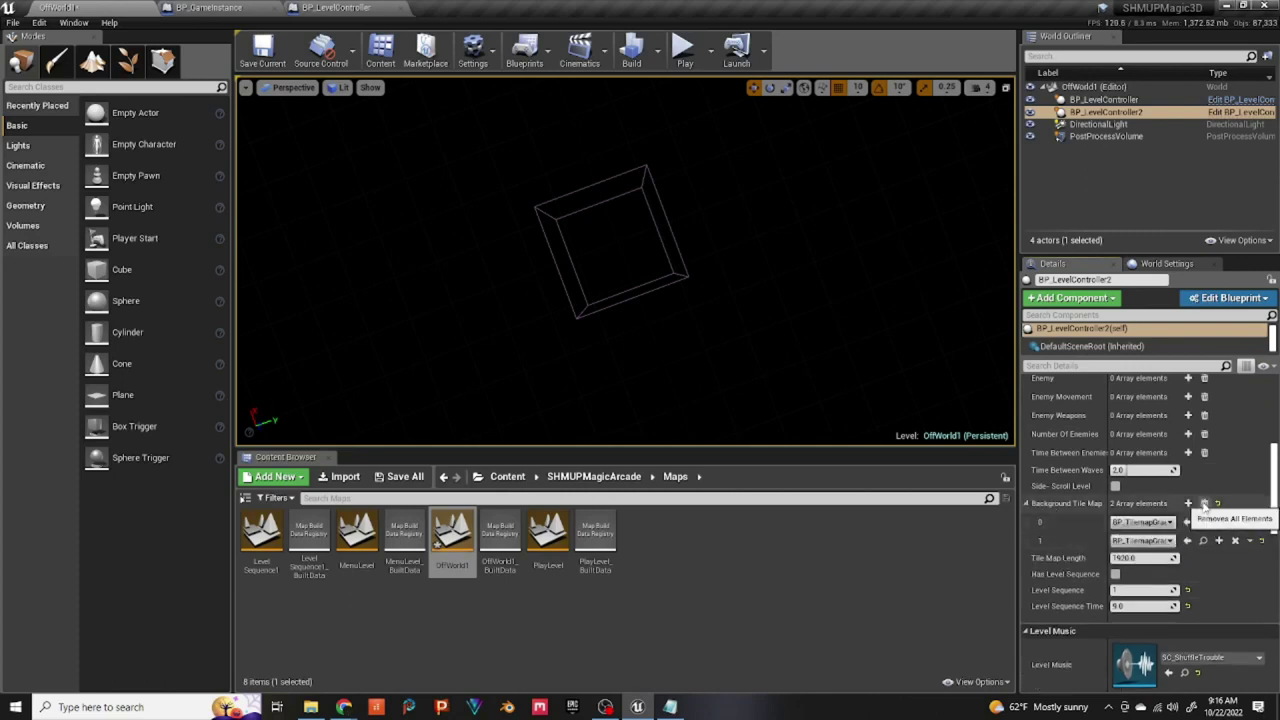
pyautogui.click(1204, 503)
pyautogui.scroll(-5, 1262, 515)
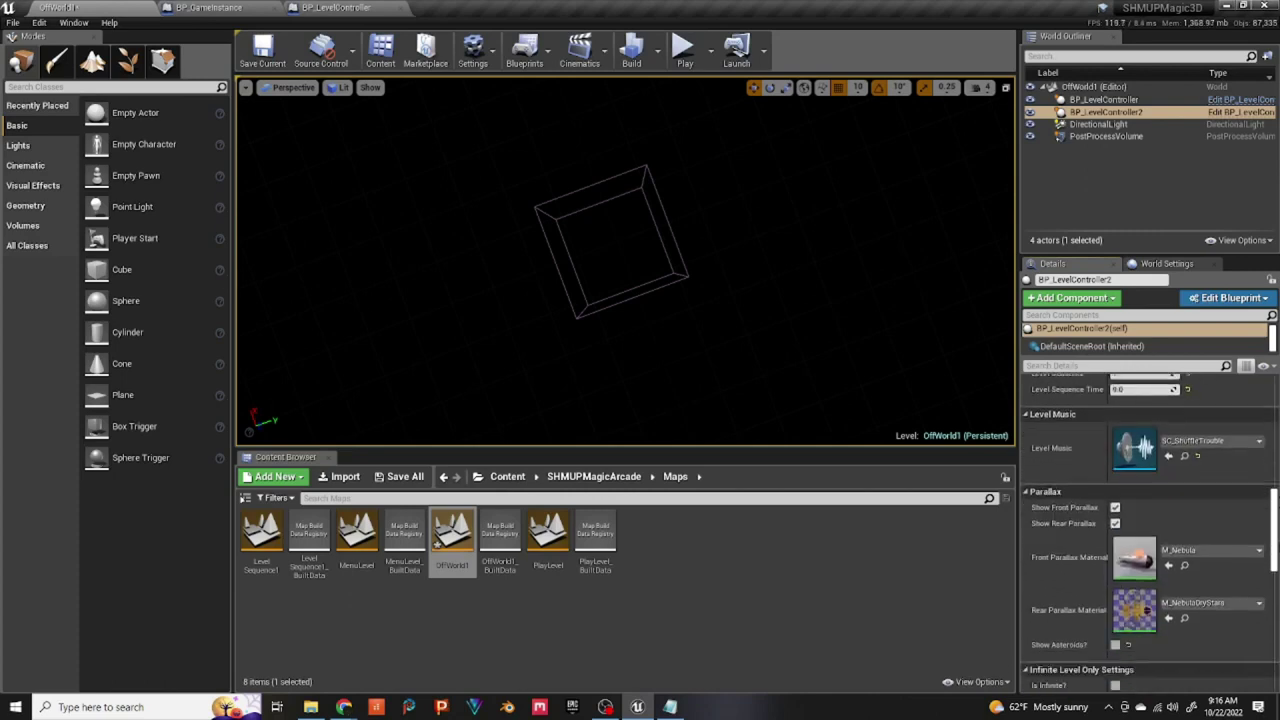
pyautogui.click(1115, 498)
pyautogui.click(1115, 482)
pyautogui.moveTo(1276, 510)
pyautogui.mouseDown()
pyautogui.moveTo(1276, 549)
pyautogui.moveTo(1276, 488)
pyautogui.mouseUp()
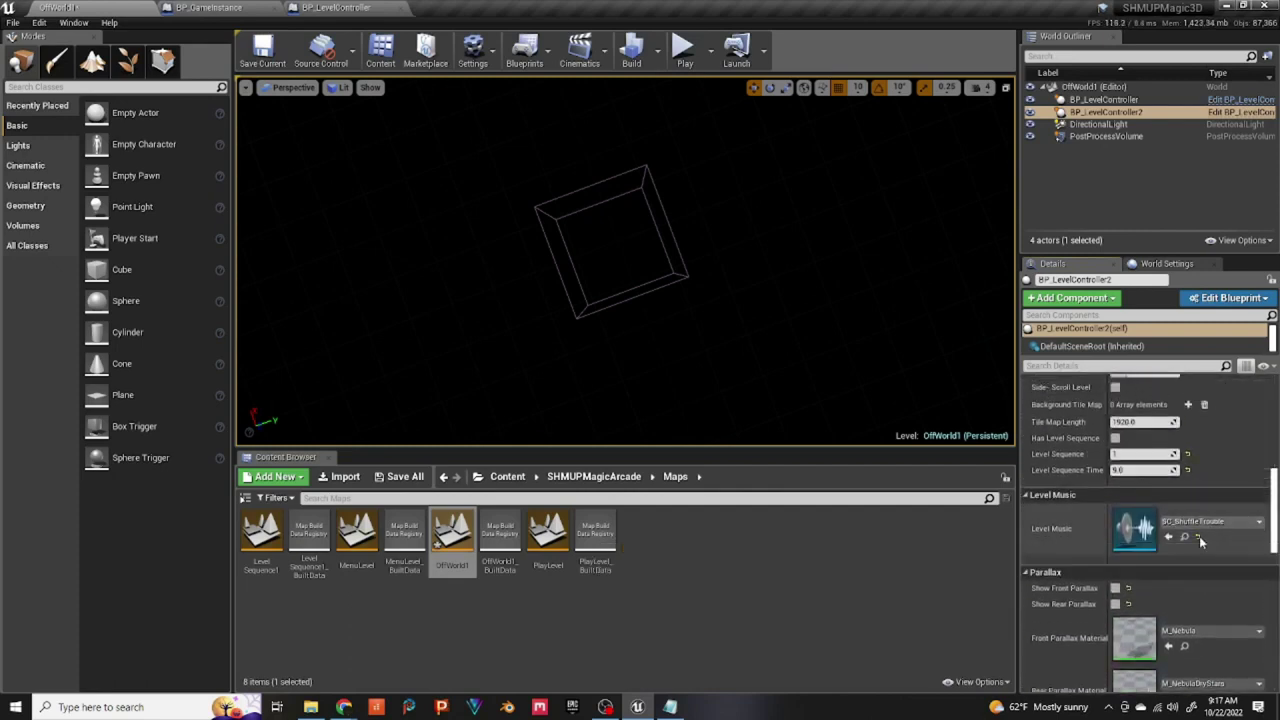
pyautogui.moveTo(1276, 519); pyautogui.dragTo(1276, 424)
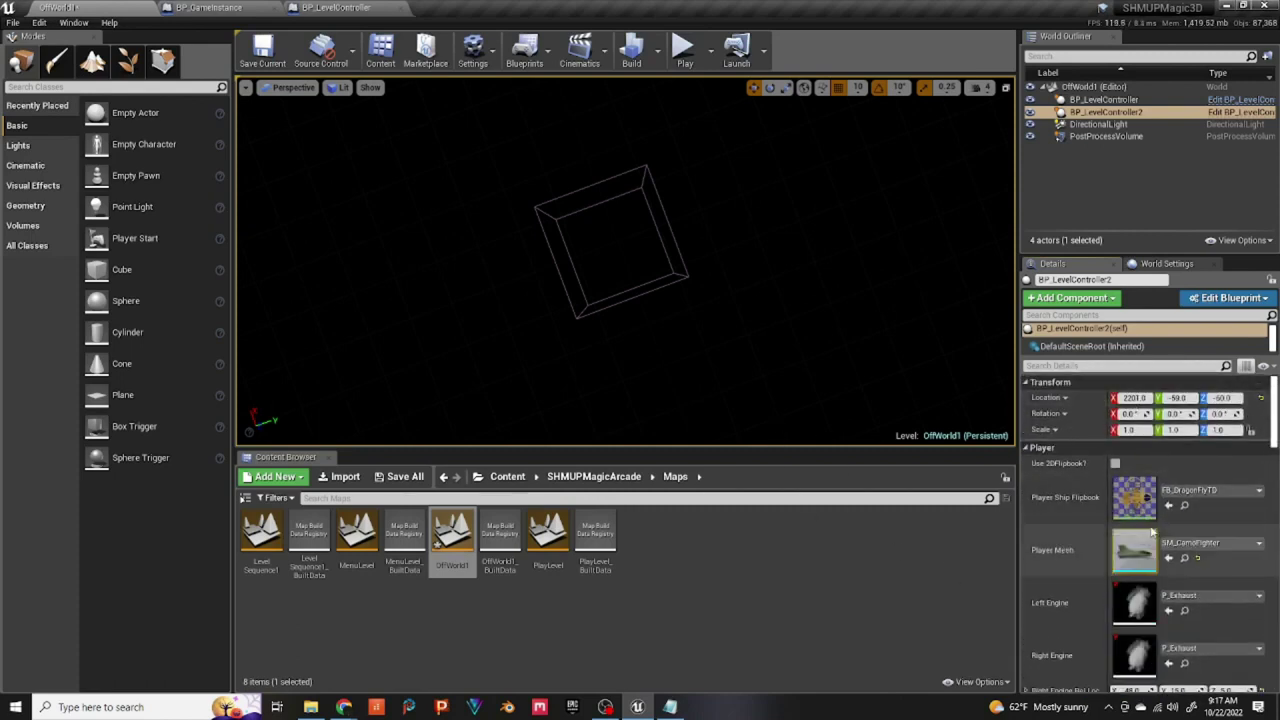
# Step: Disable the Side-Scroll Level option on the first BP_LevelController
pyautogui.click(1103, 100)
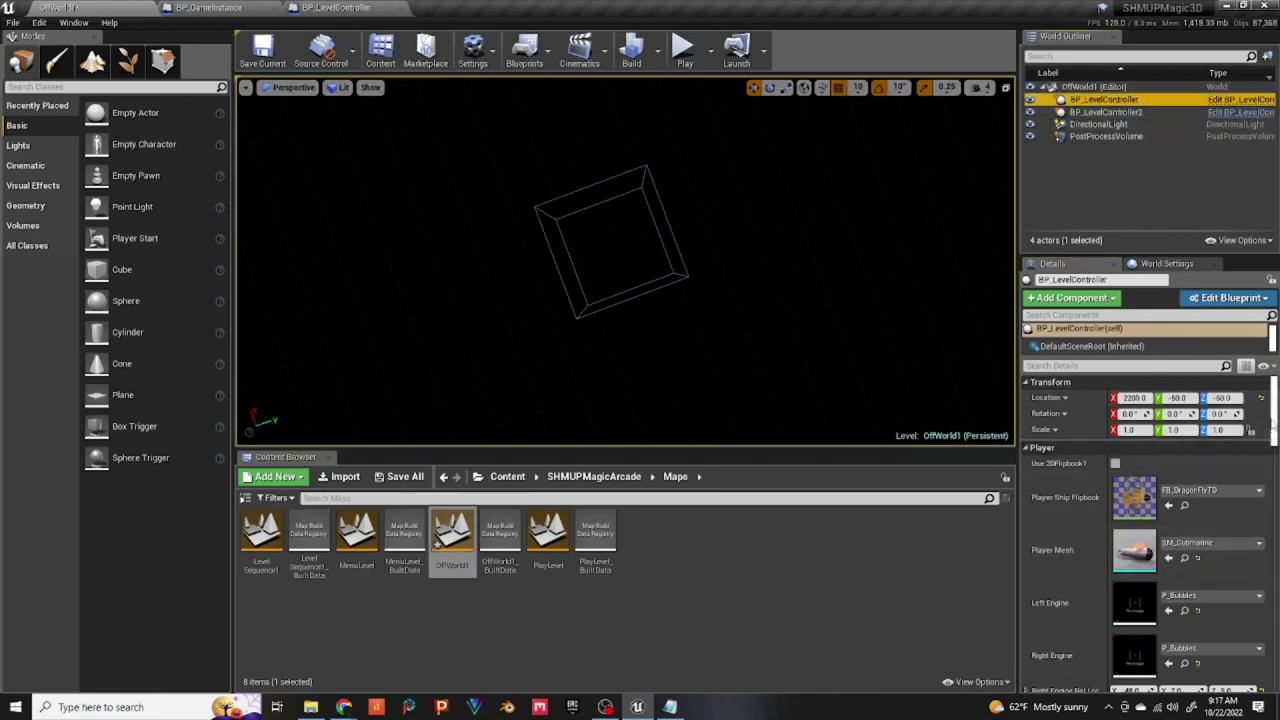
pyautogui.moveTo(1273, 413); pyautogui.dragTo(1272, 485)
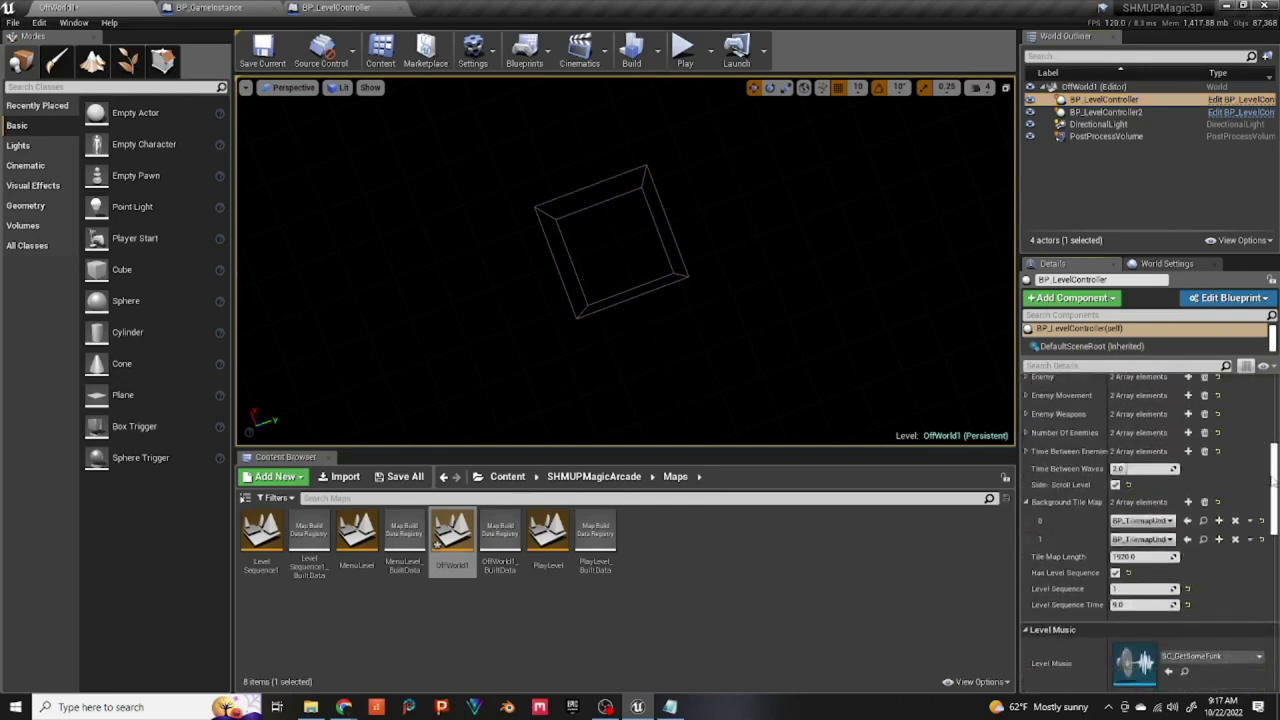
pyautogui.click(1115, 485)
# Step: Empty the Background Tile Map array of BP_LevelController and disable its Show Front Parallax and Show Rear Parallax options
pyautogui.moveTo(1276, 485); pyautogui.dragTo(1276, 500)
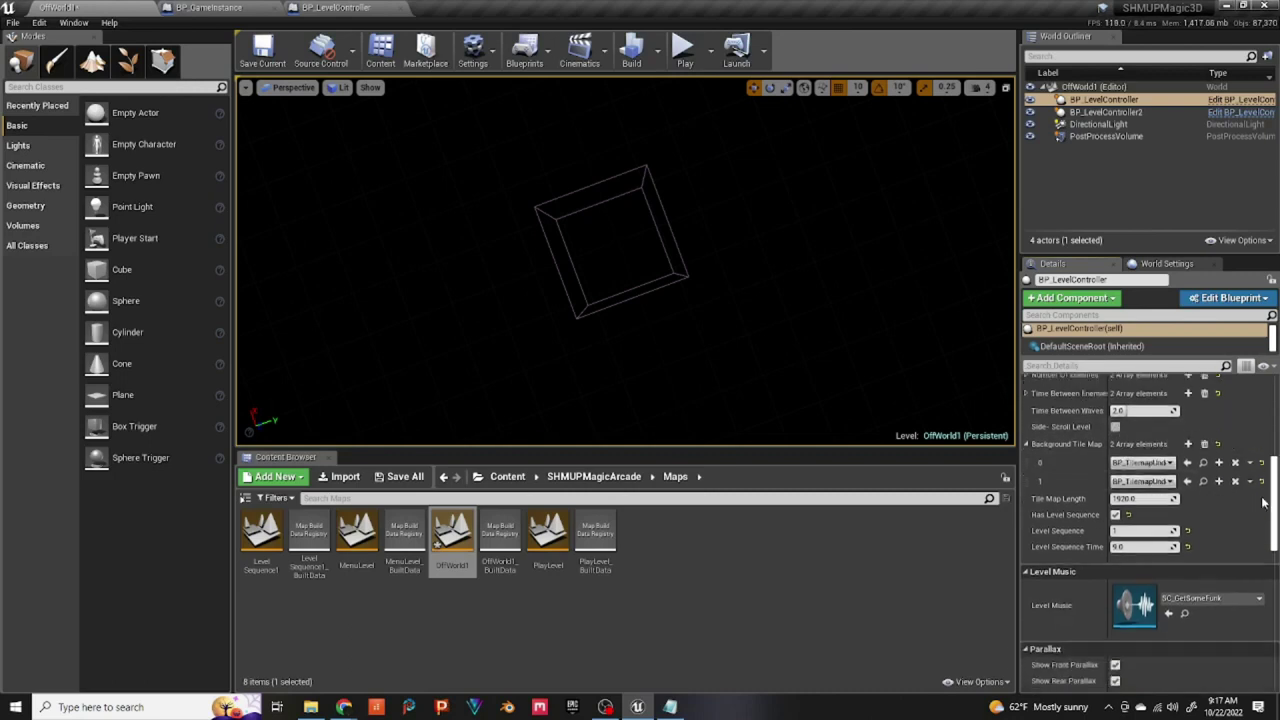
pyautogui.click(1204, 445)
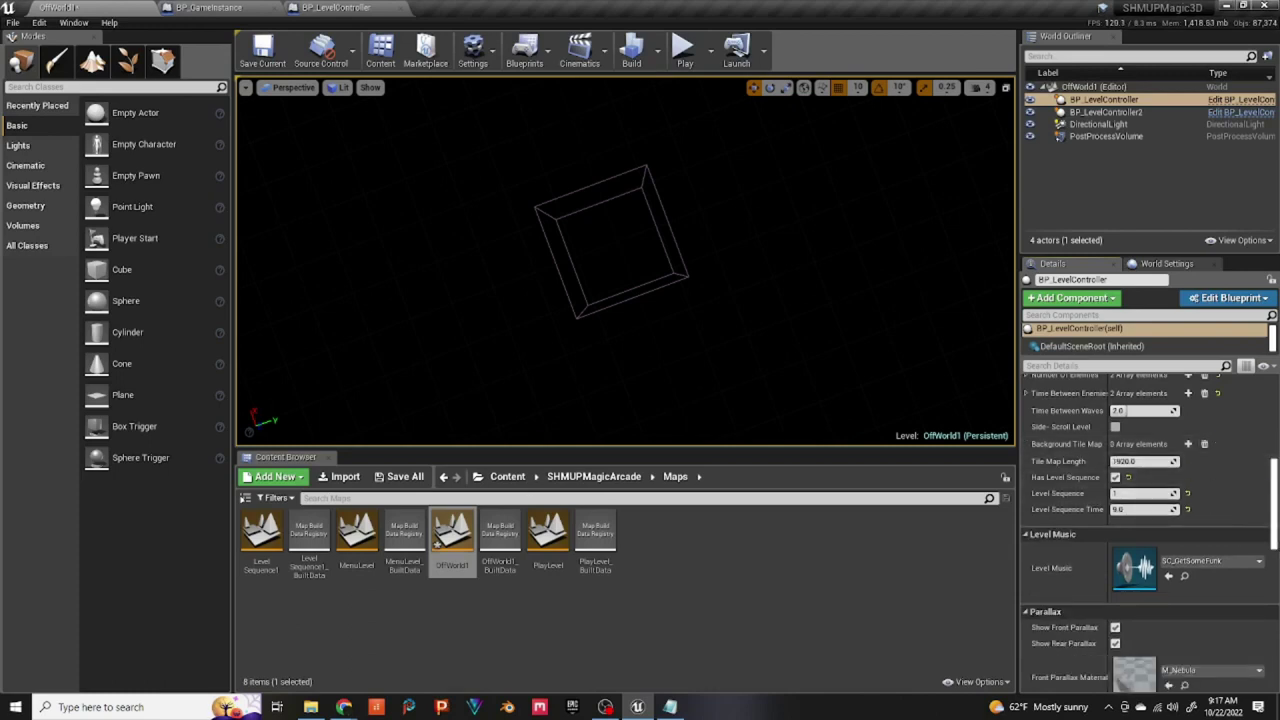
pyautogui.moveTo(1276, 508); pyautogui.dragTo(1277, 558)
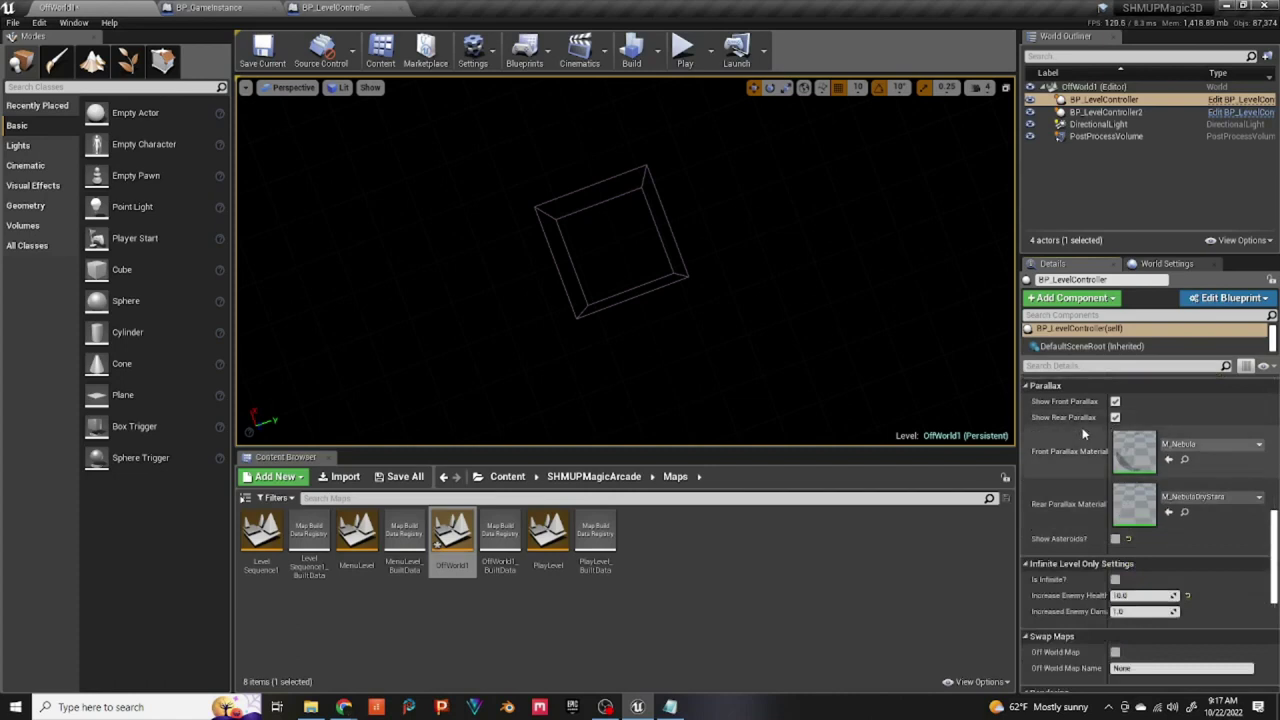
pyautogui.click(1115, 477)
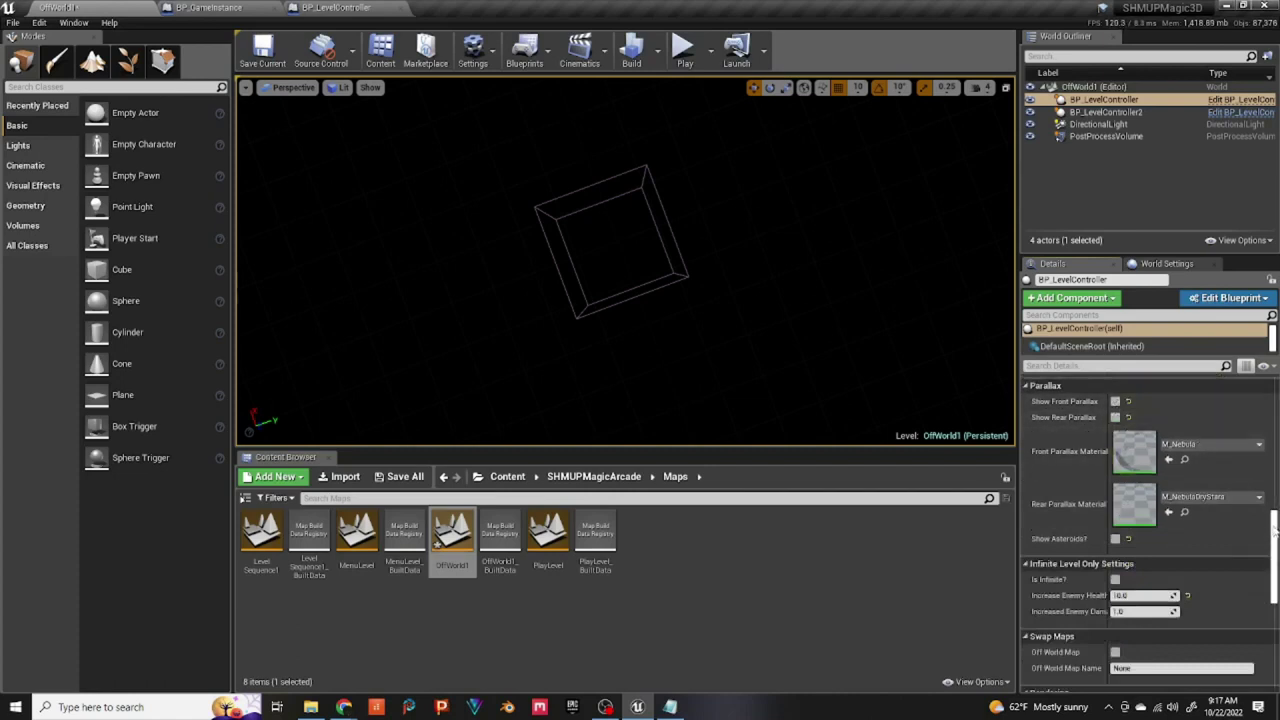
# Step: Assign the first mover blueprint from the EnemyMovements TopDown folder to both Enemy Movement elements of BP_LevelController
pyautogui.moveTo(1275, 535); pyautogui.dragTo(1273, 441)
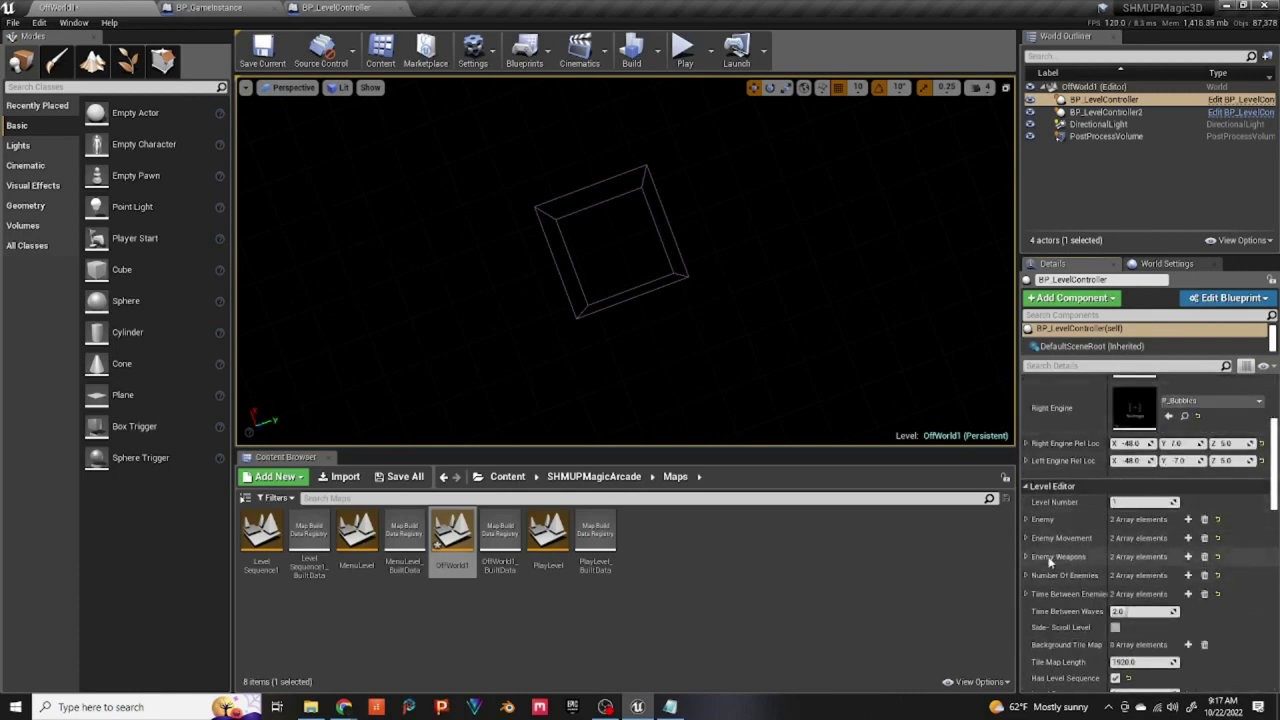
pyautogui.click(1025, 538)
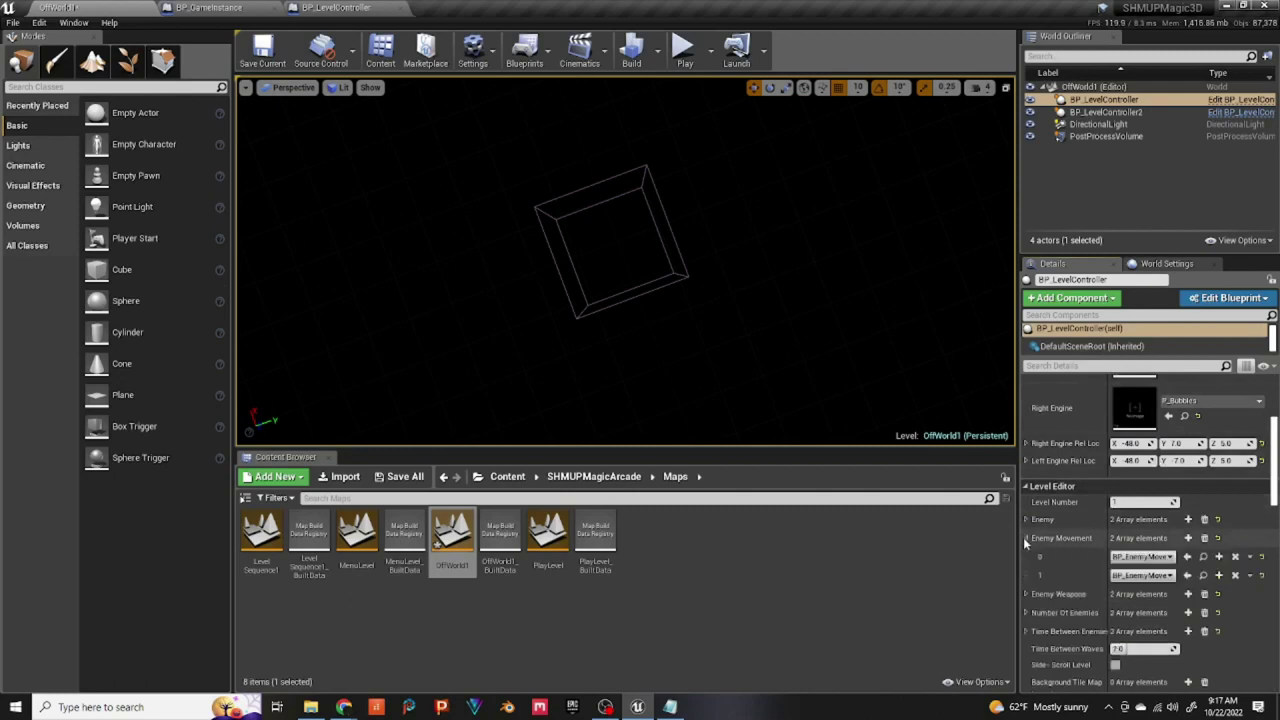
pyautogui.click(1204, 557)
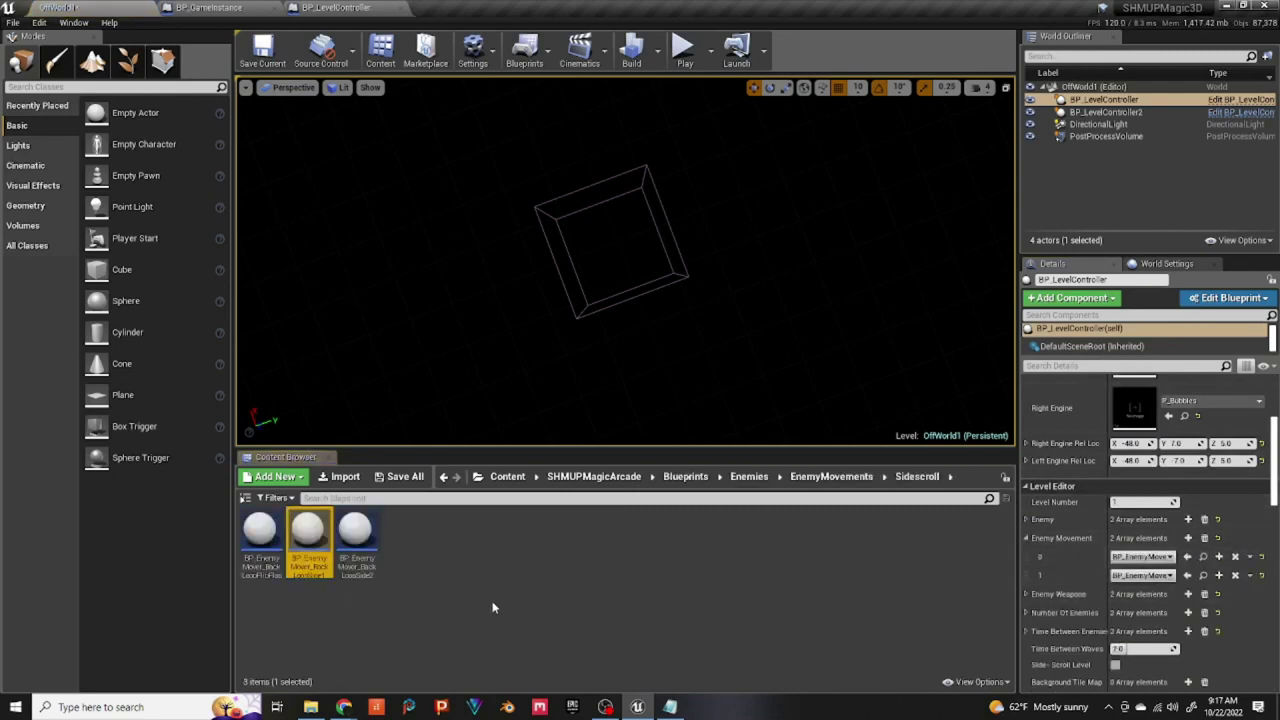
pyautogui.click(452, 590)
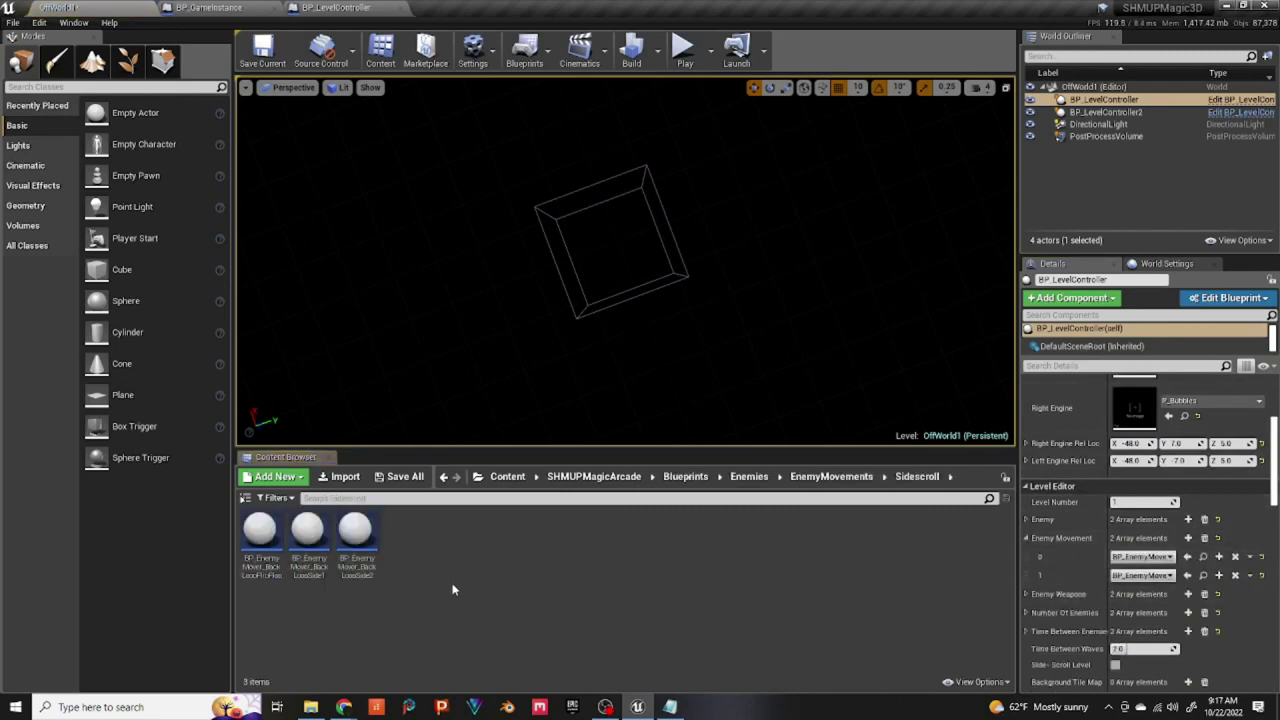
pyautogui.click(838, 480)
pyautogui.doubleClick(352, 540)
pyautogui.click(261, 535)
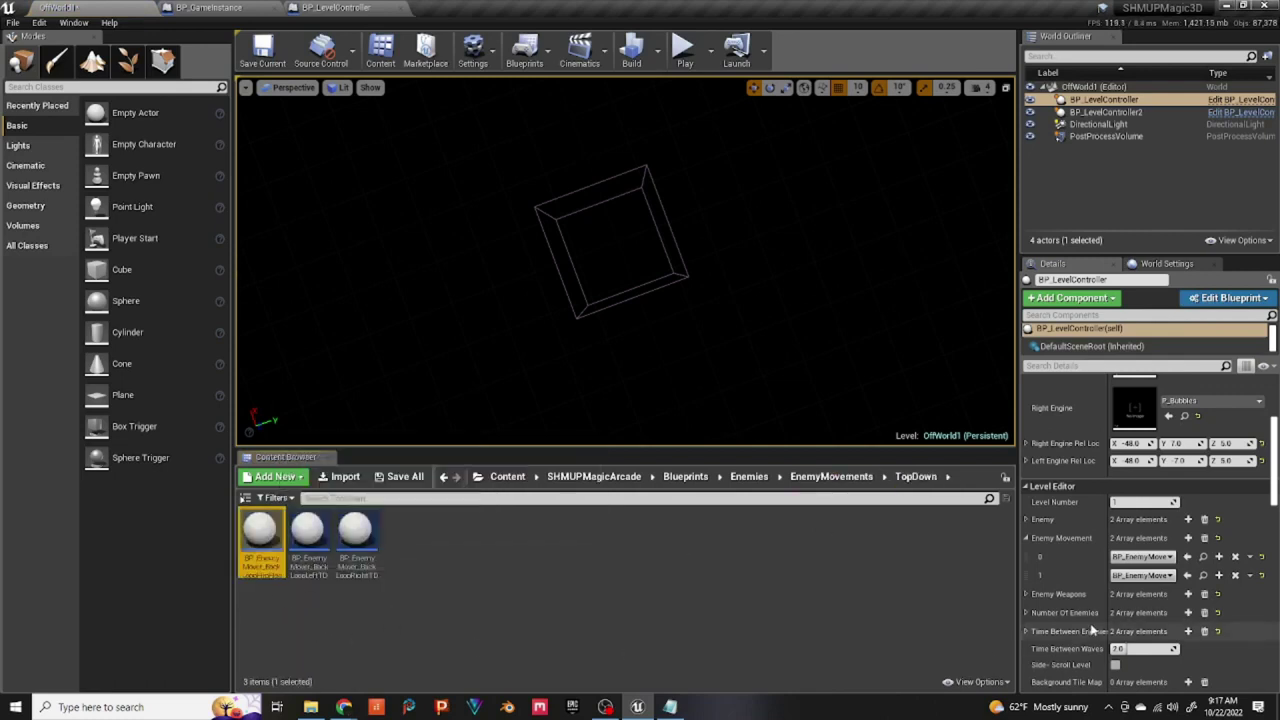
pyautogui.click(1188, 557)
pyautogui.click(1188, 575)
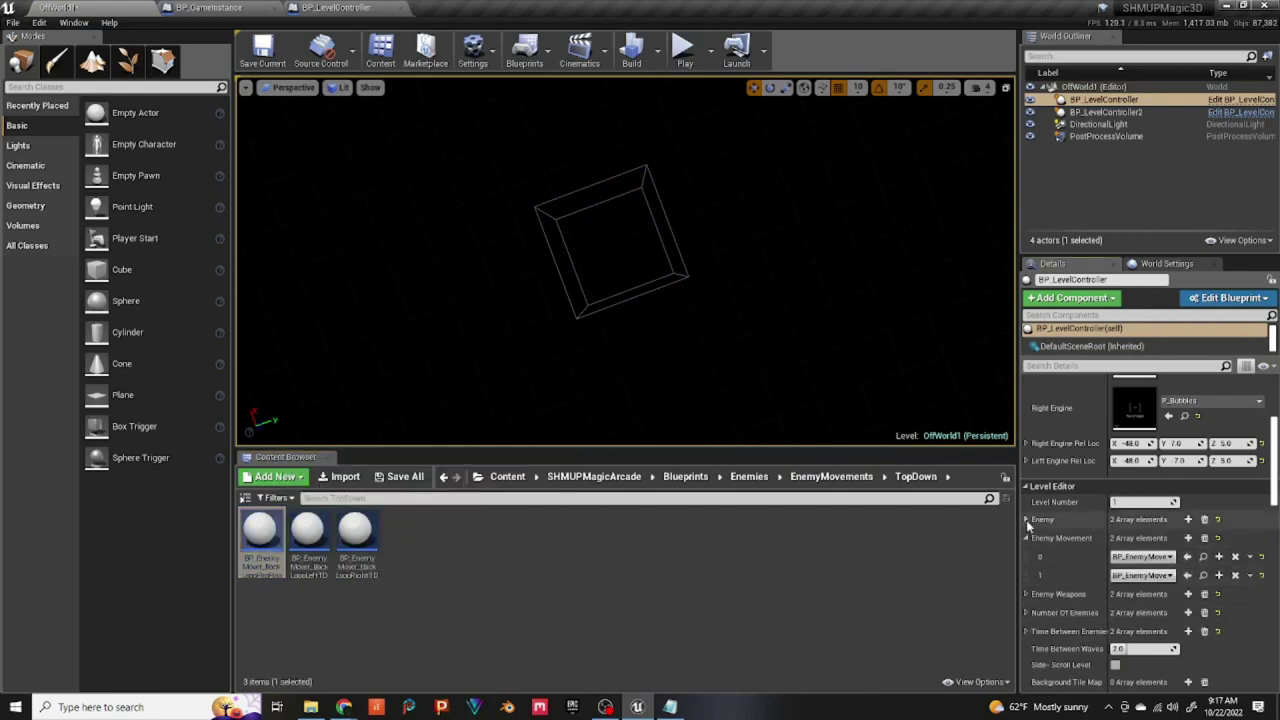
# Step: Locate the blueprint of BP_LevelController's first Enemy element in the Content Browser and save the OffWorld1 level
pyautogui.click(1026, 520)
pyautogui.click(1202, 538)
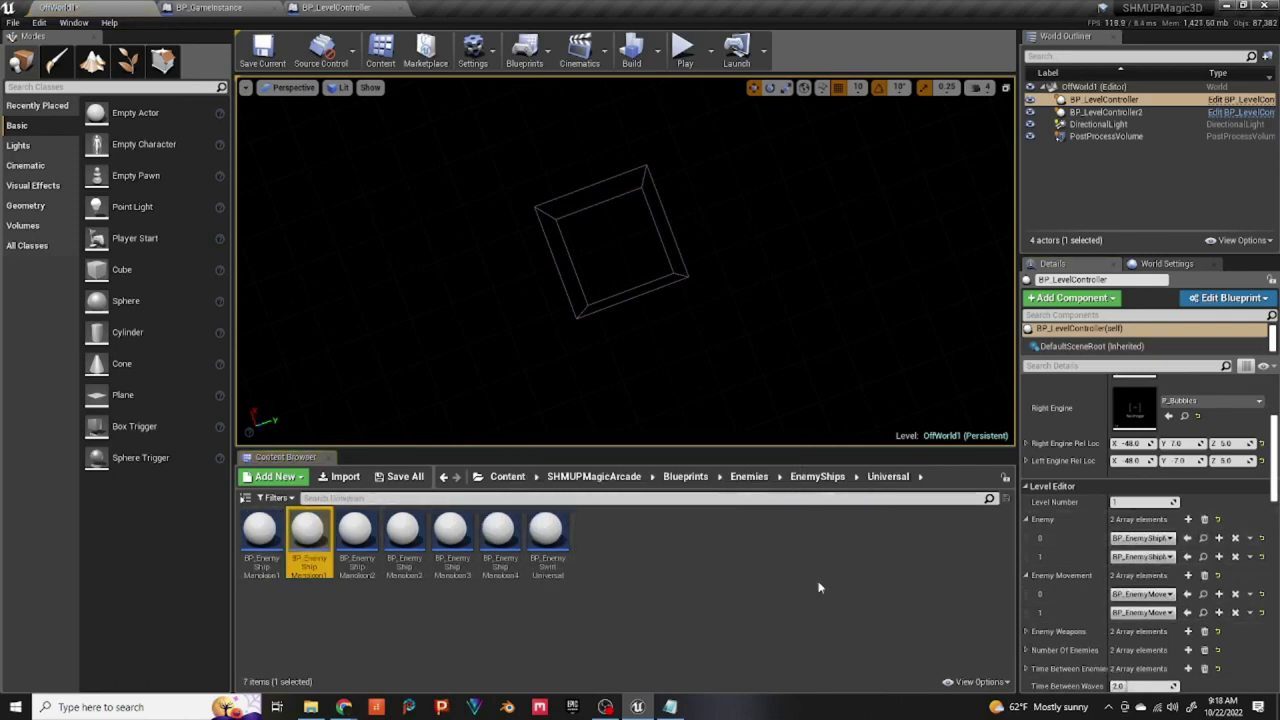
pyautogui.scroll(-5, 1273, 490)
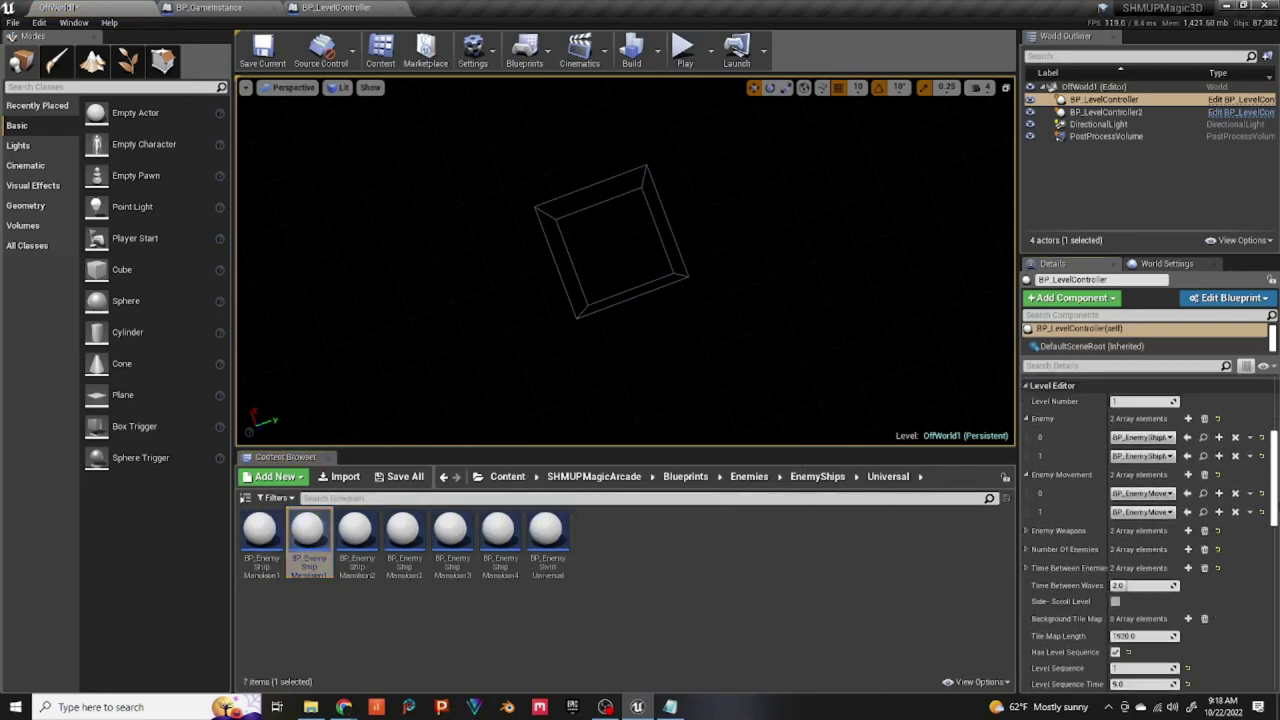
pyautogui.scroll(1, 1150, 534)
pyautogui.scroll(-1, 1150, 534)
pyautogui.scroll(10, 1150, 530)
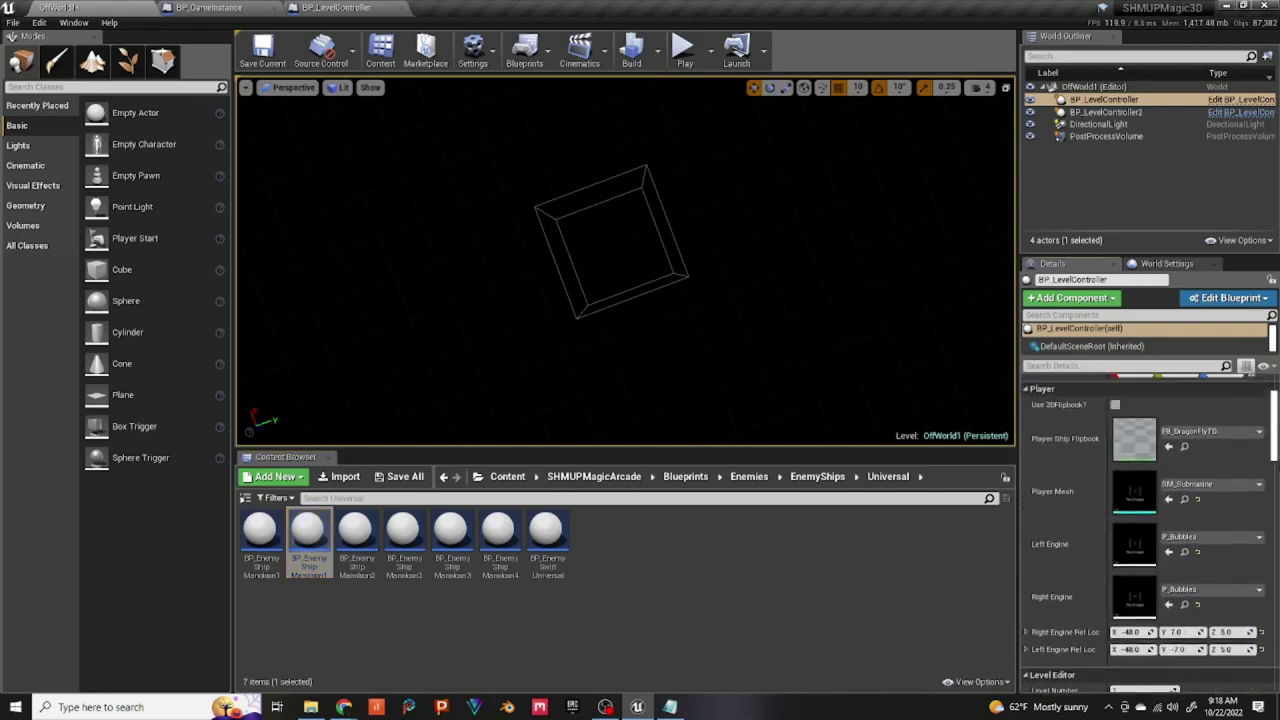
pyautogui.moveTo(1273, 430)
pyautogui.mouseDown()
pyautogui.moveTo(1273, 443)
pyautogui.moveTo(1273, 430)
pyautogui.mouseUp()
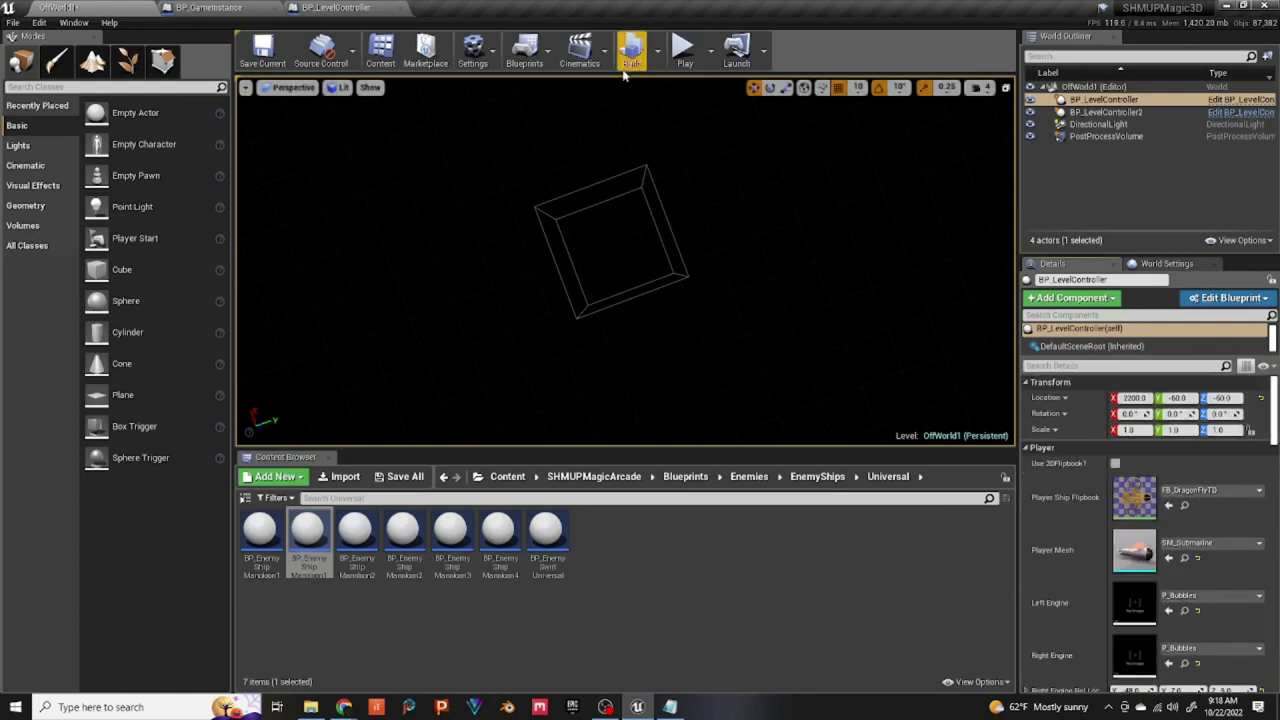
pyautogui.click(266, 48)
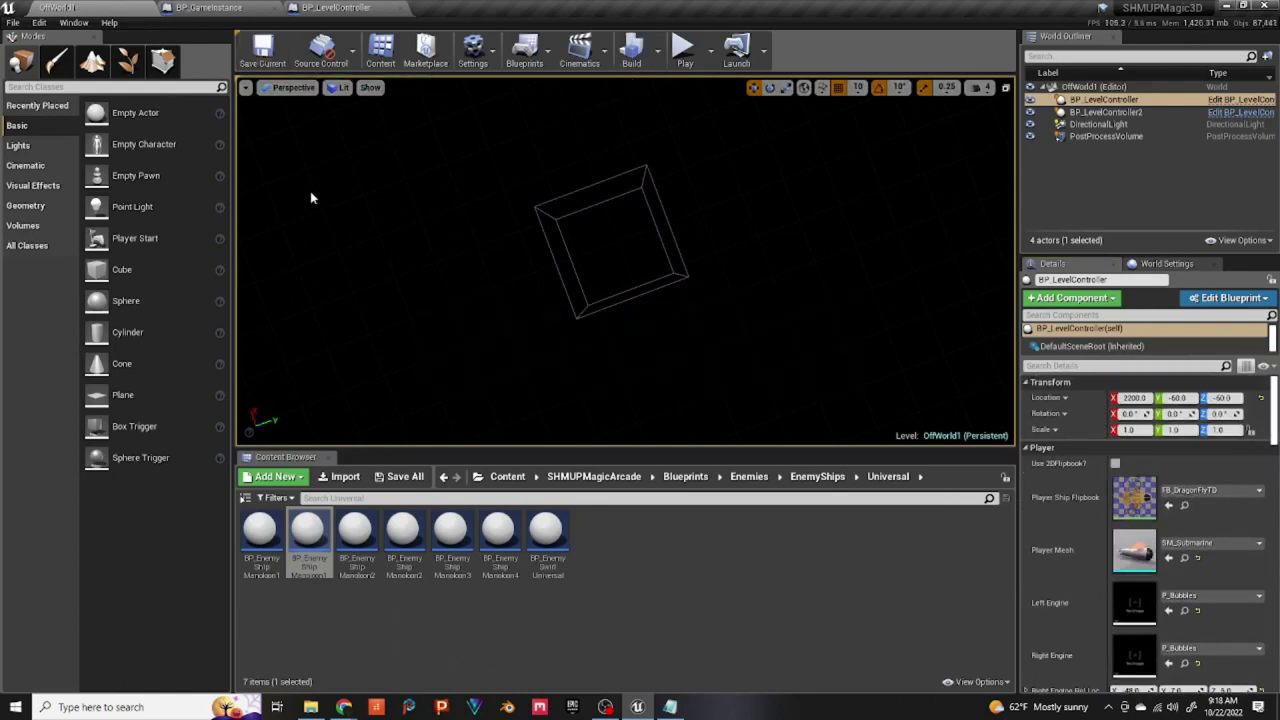
# Step: Open the PlayLevel map from the SHMUPMagicArcade Maps folder and select its first BP_LevelController
pyautogui.moveTo(427, 282)
pyautogui.mouseDown(button='right')
pyautogui.moveTo(427, 200)
pyautogui.moveTo(427, 282)
pyautogui.mouseUp(button='right')
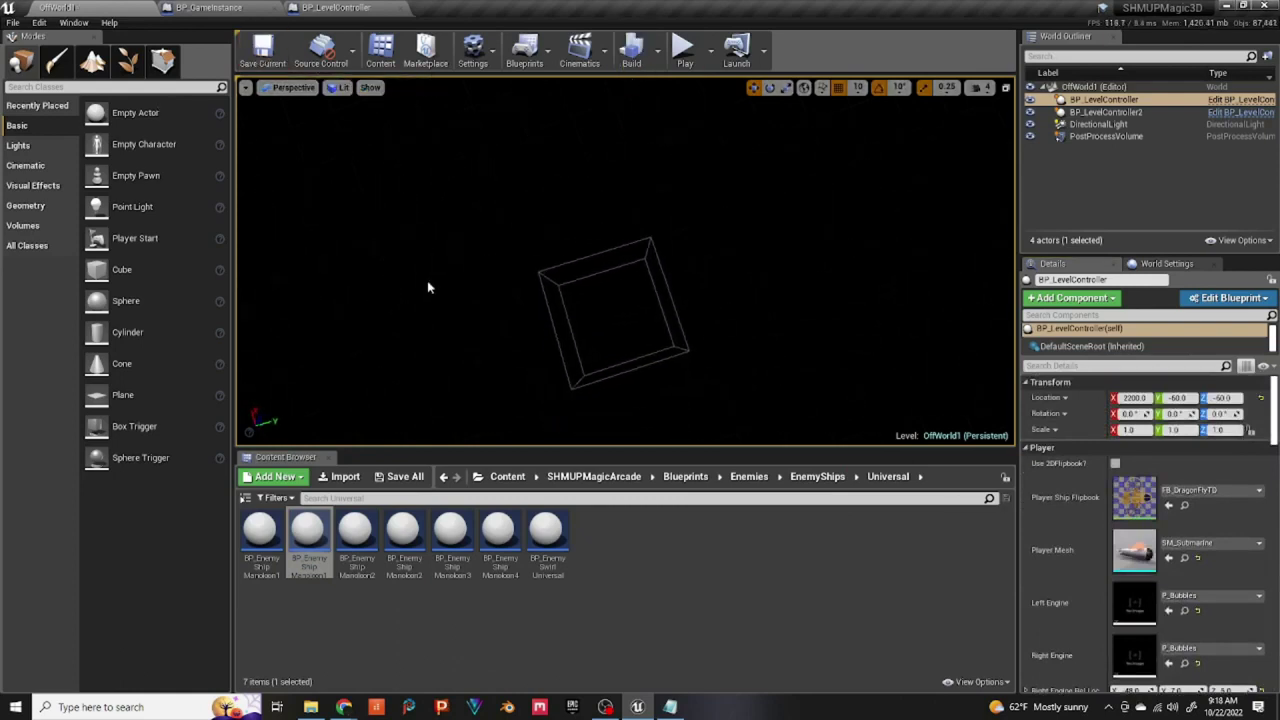
pyautogui.click(507, 477)
pyautogui.doubleClick(268, 543)
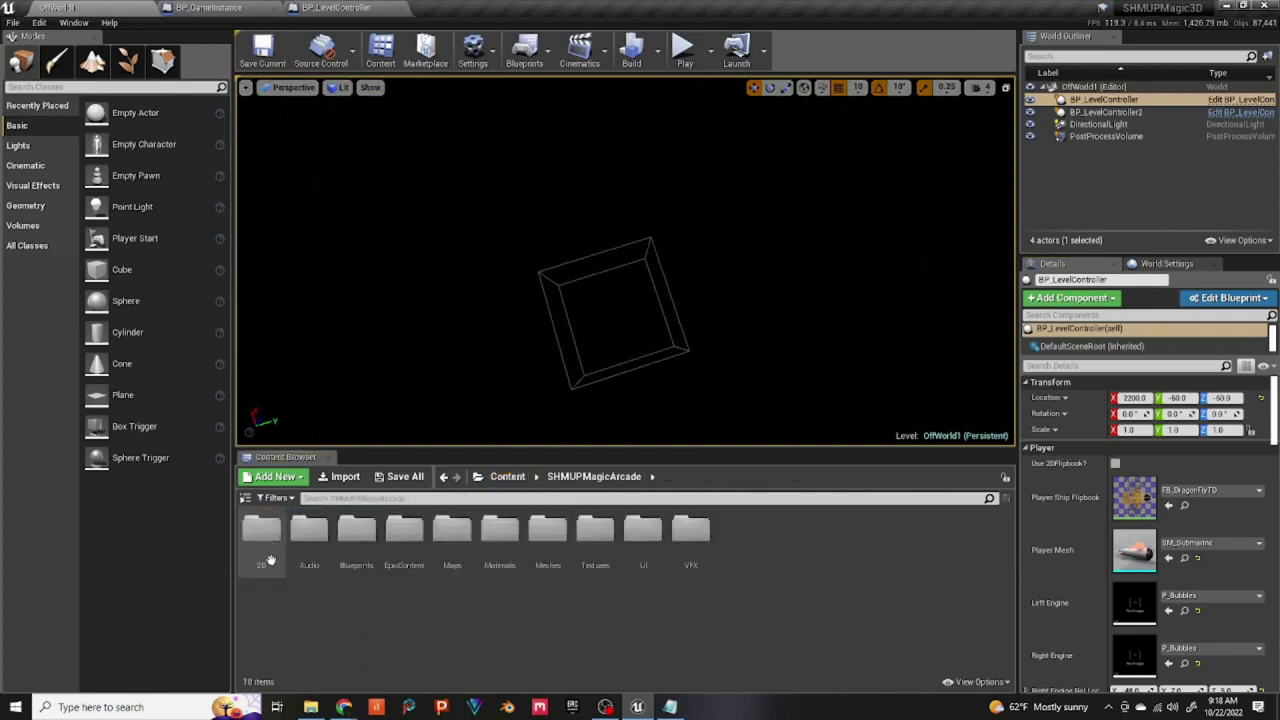
pyautogui.doubleClick(446, 525)
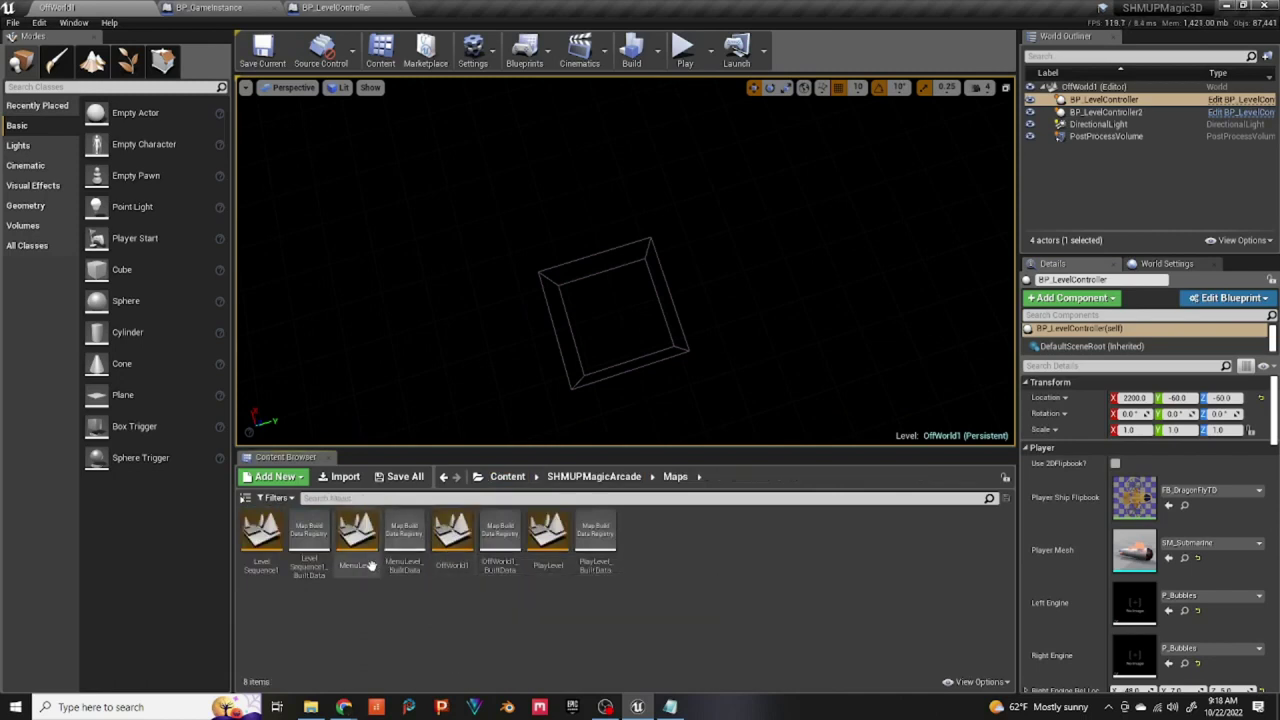
pyautogui.doubleClick(550, 555)
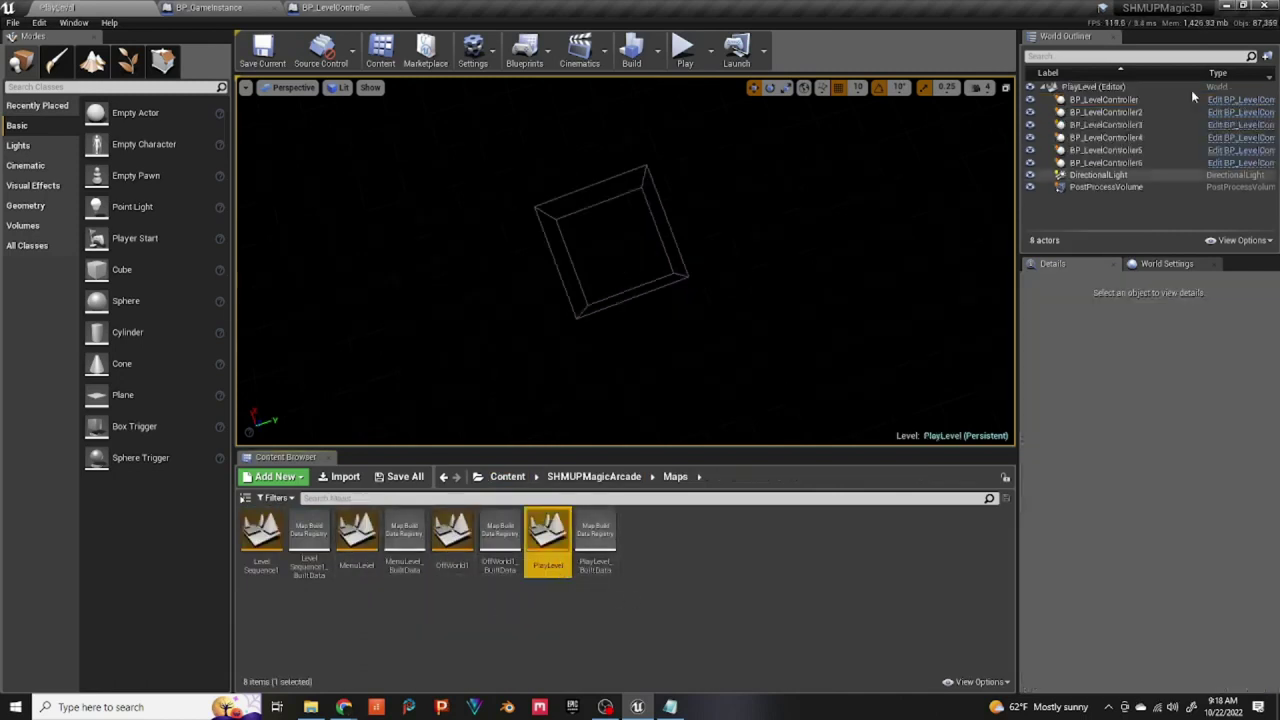
pyautogui.click(1104, 100)
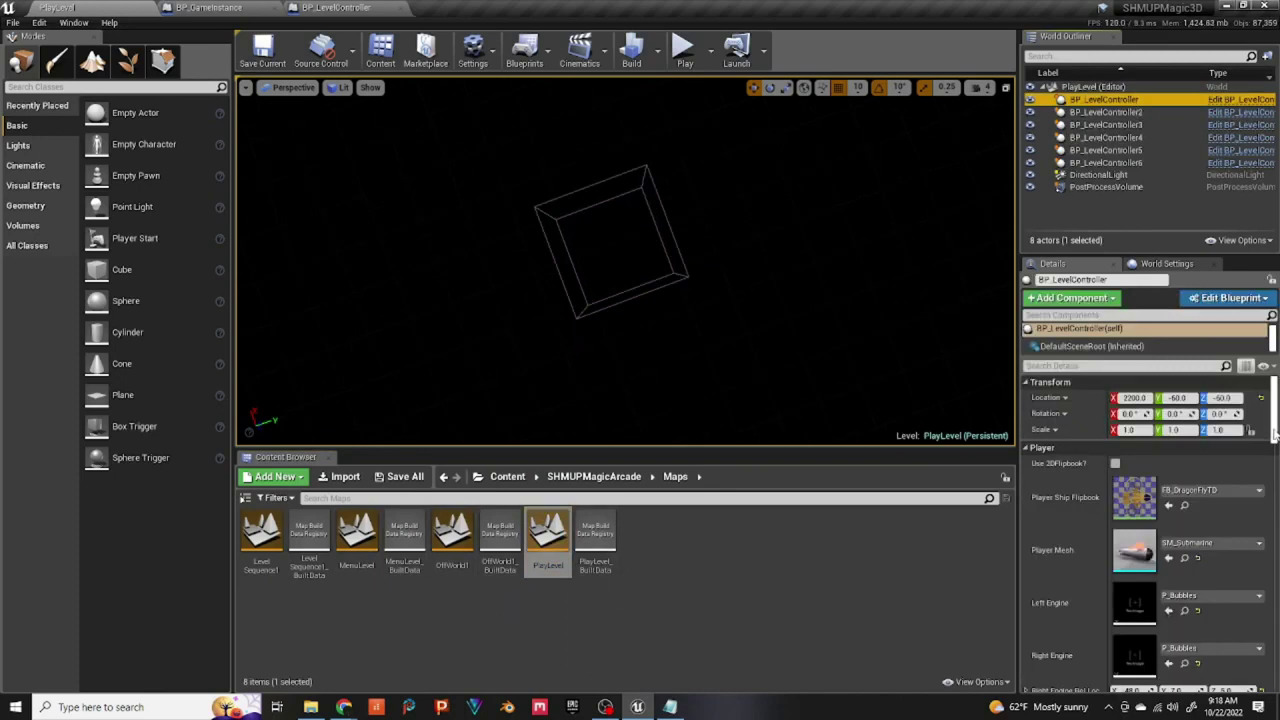
# Step: Enable Off World Map on PlayLevel's first BP_LevelController, set its Off World Map Name to OffWorld1, and save the level
pyautogui.scroll(-10, 1273, 433)
pyautogui.scroll(-10, 1150, 520)
pyautogui.scroll(-10, 1150, 534)
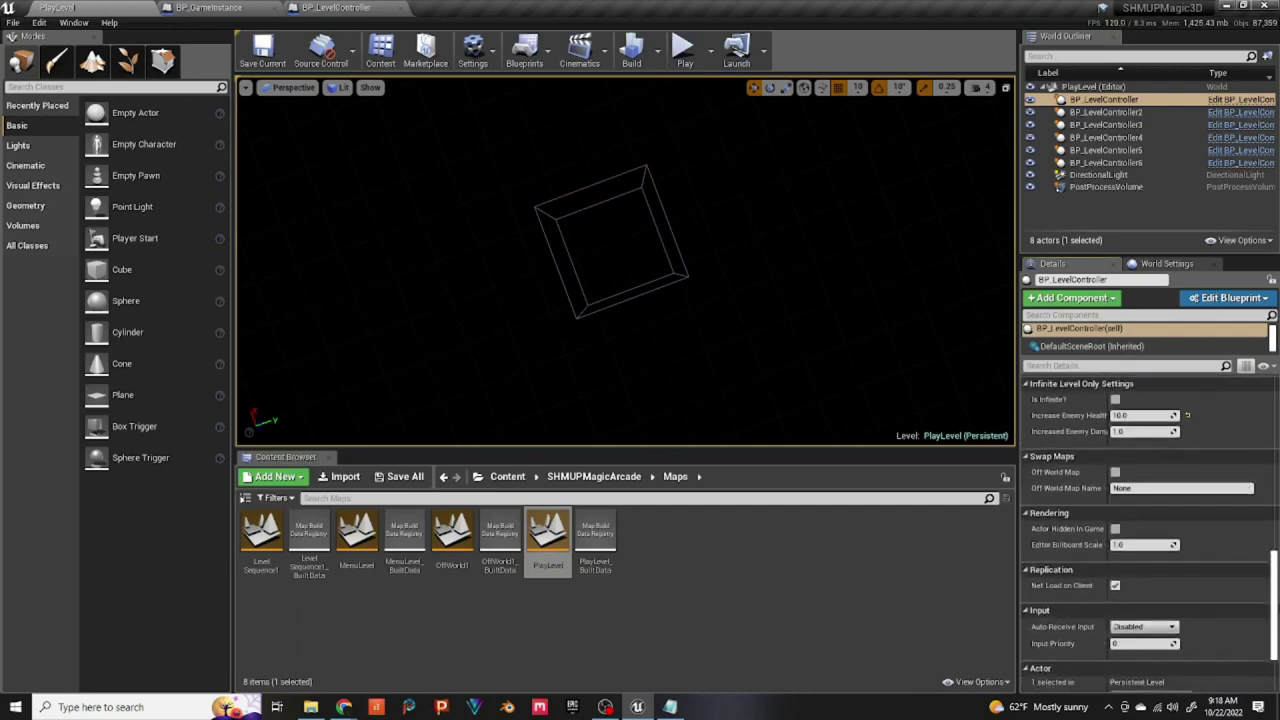
pyautogui.click(1115, 472)
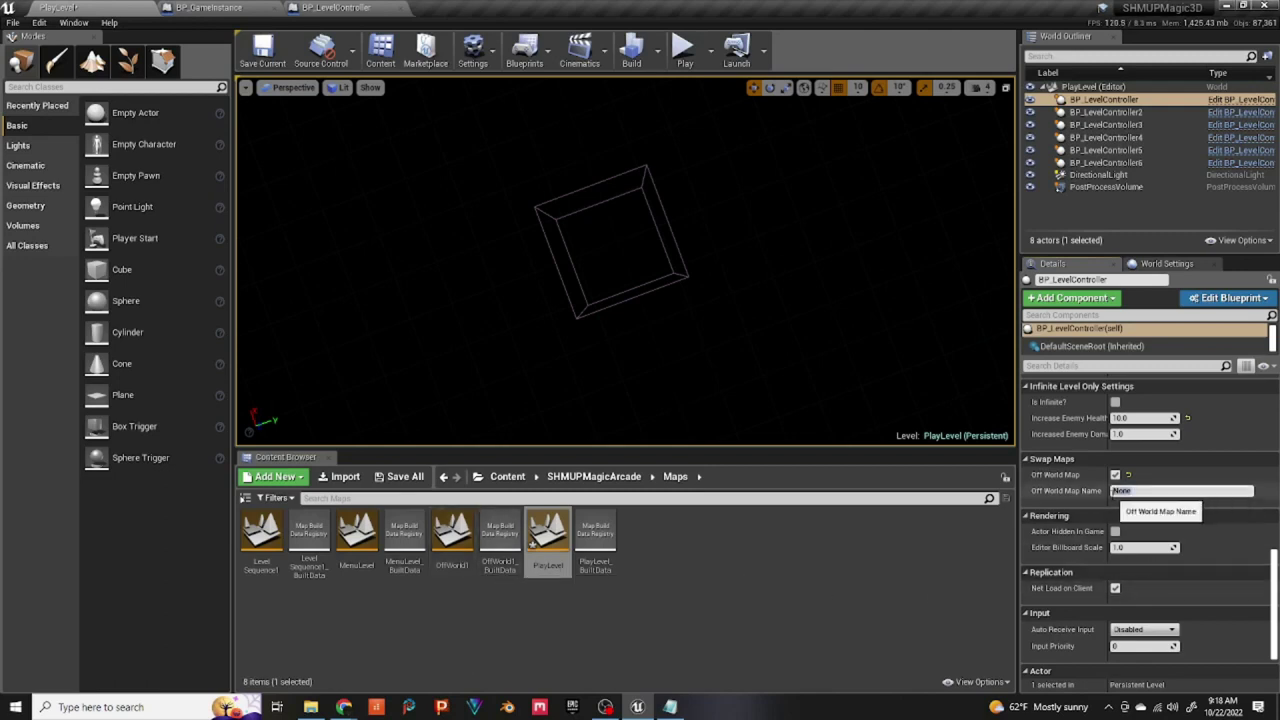
pyautogui.click(452, 545)
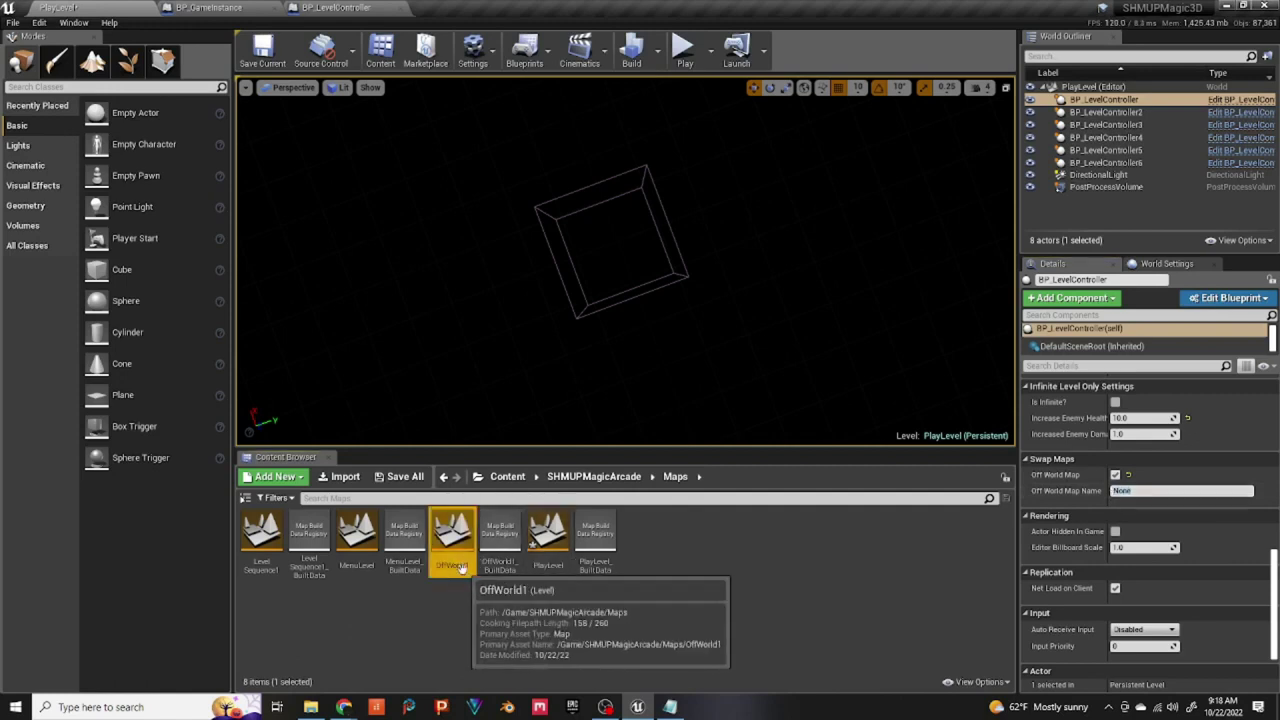
pyautogui.click(452, 566)
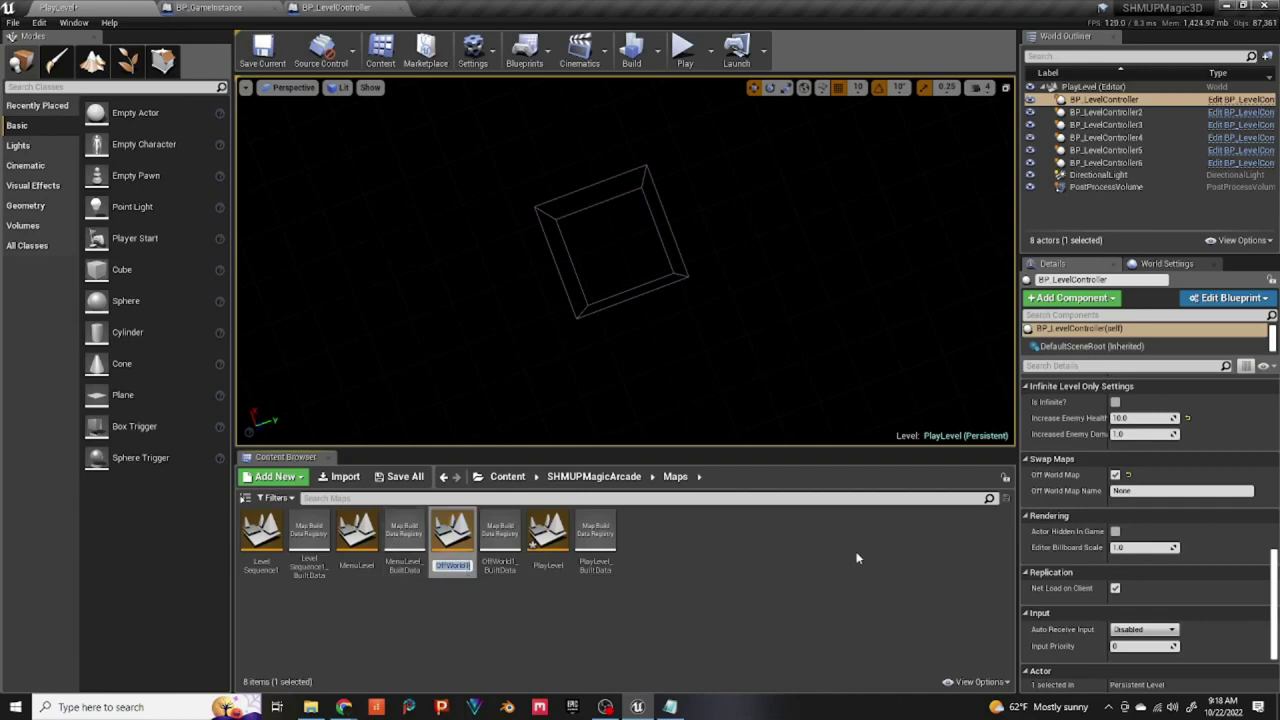
pyautogui.click(1142, 491)
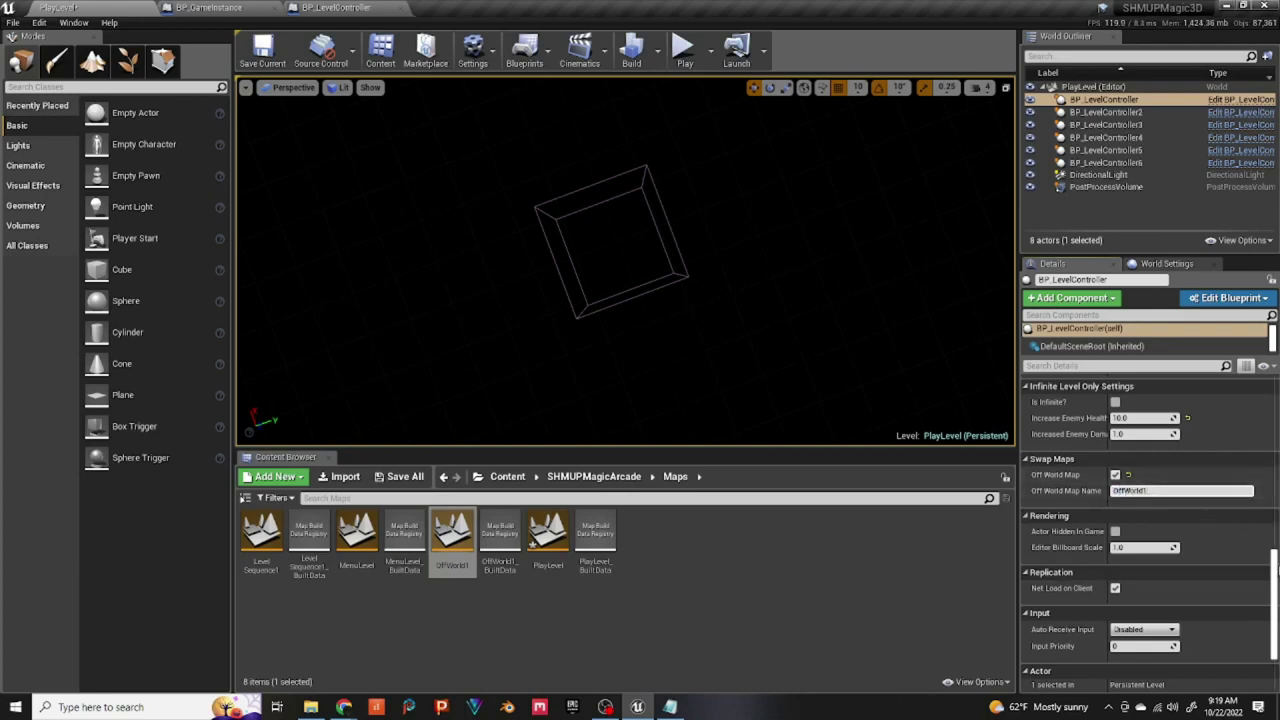
pyautogui.scroll(5, 1155, 502)
pyautogui.moveTo(1278, 568); pyautogui.dragTo(1274, 486)
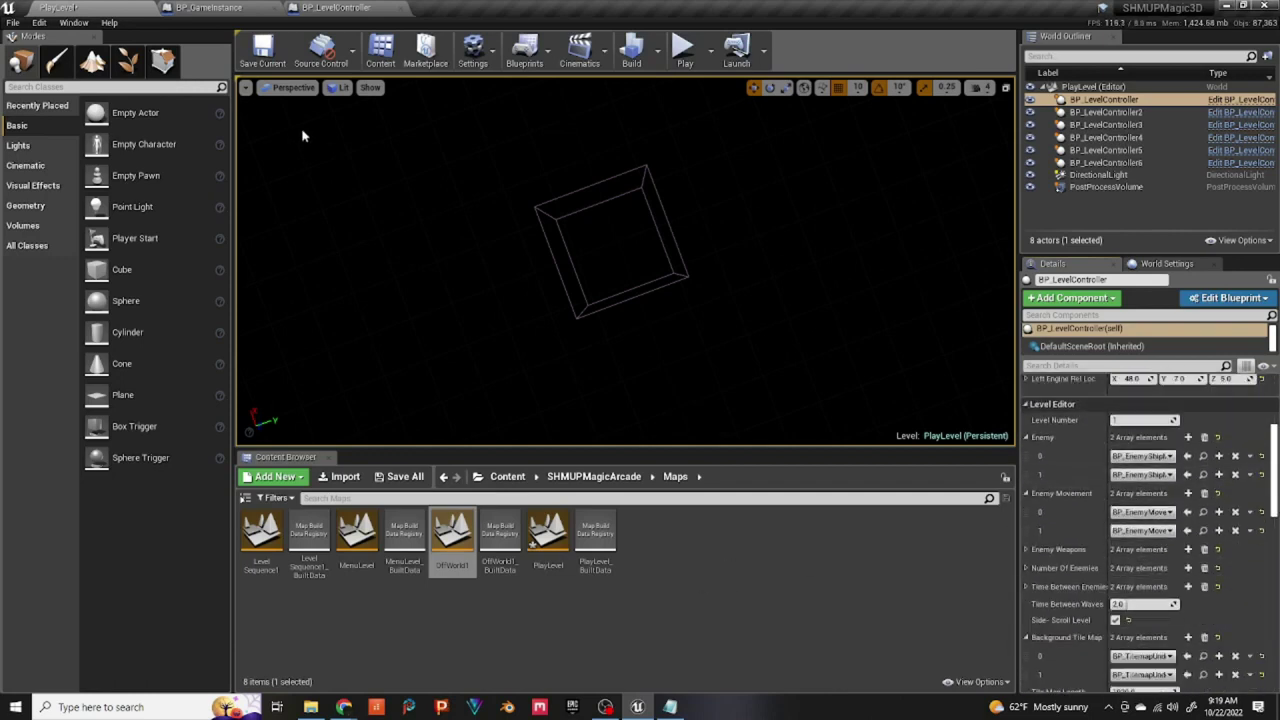
pyautogui.click(262, 50)
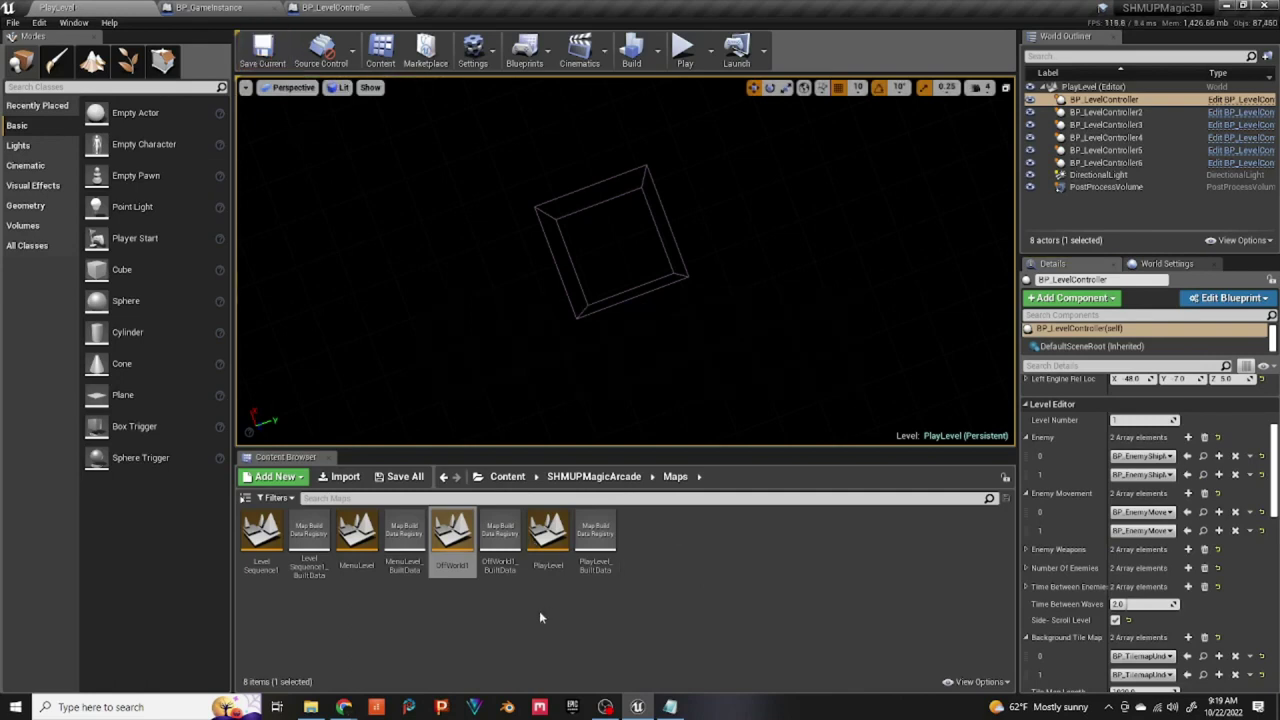
# Step: Open the OffWorld1 map, add a basic cylinder at location 0, 0, -500, and save the level
pyautogui.doubleClick(455, 566)
pyautogui.moveTo(601, 340); pyautogui.dragTo(565, 275, button='right')
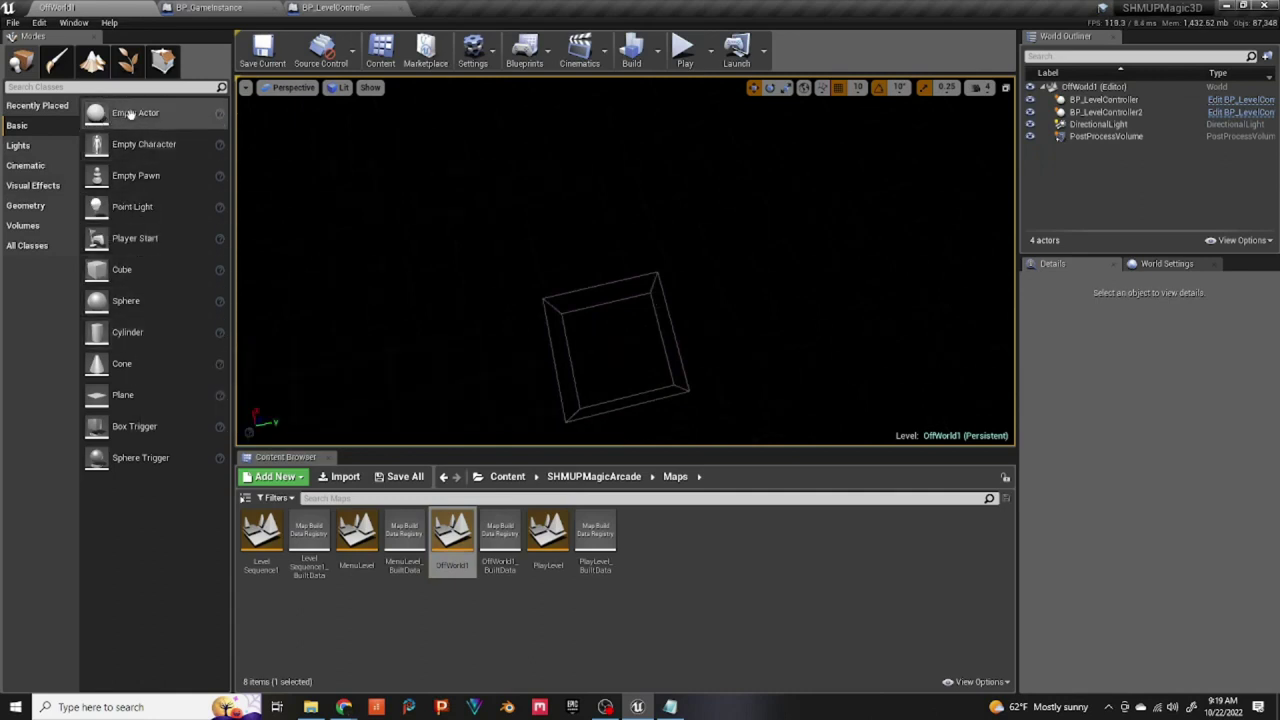
pyautogui.moveTo(126, 301); pyautogui.dragTo(622, 330)
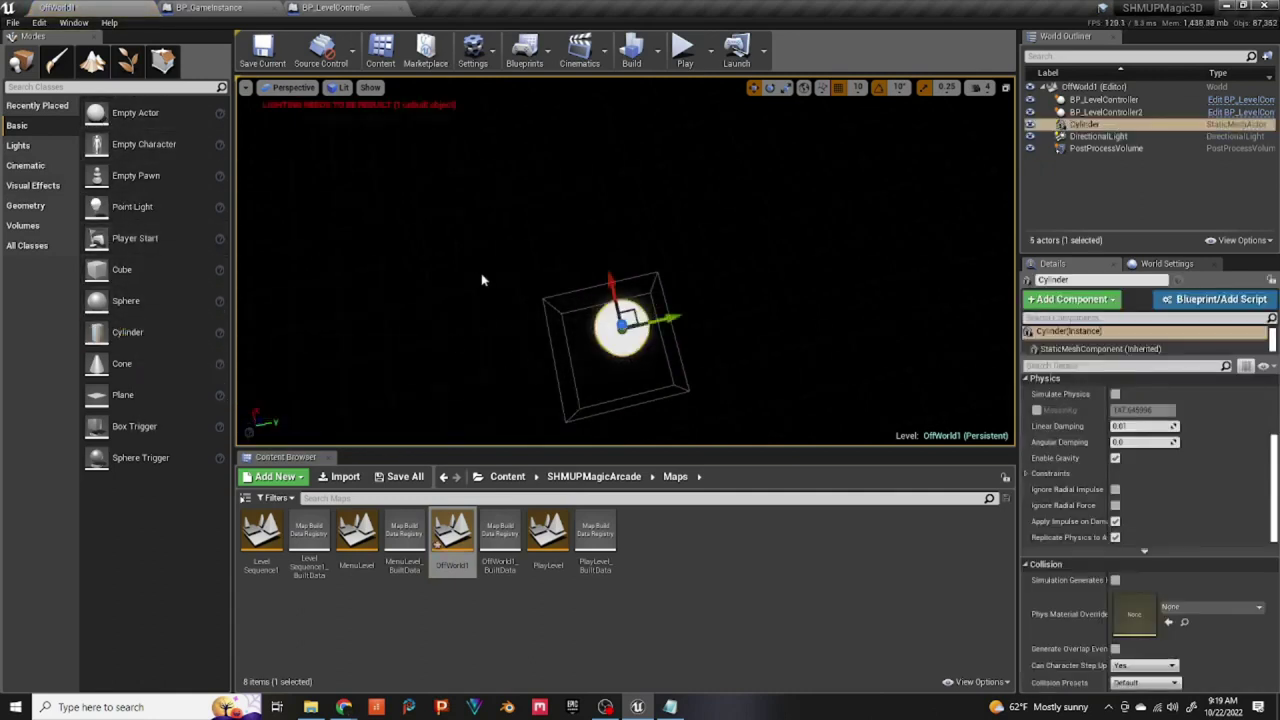
pyautogui.scroll(5, 1275, 450)
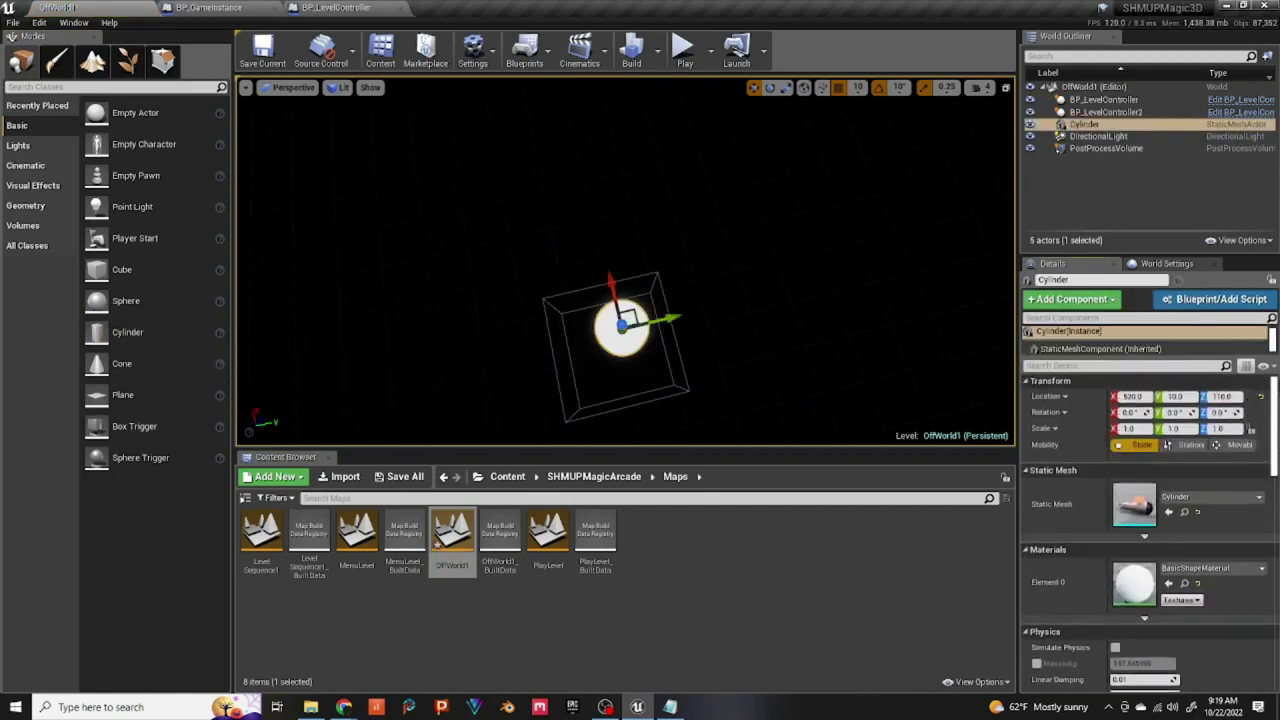
pyautogui.click(1141, 398)
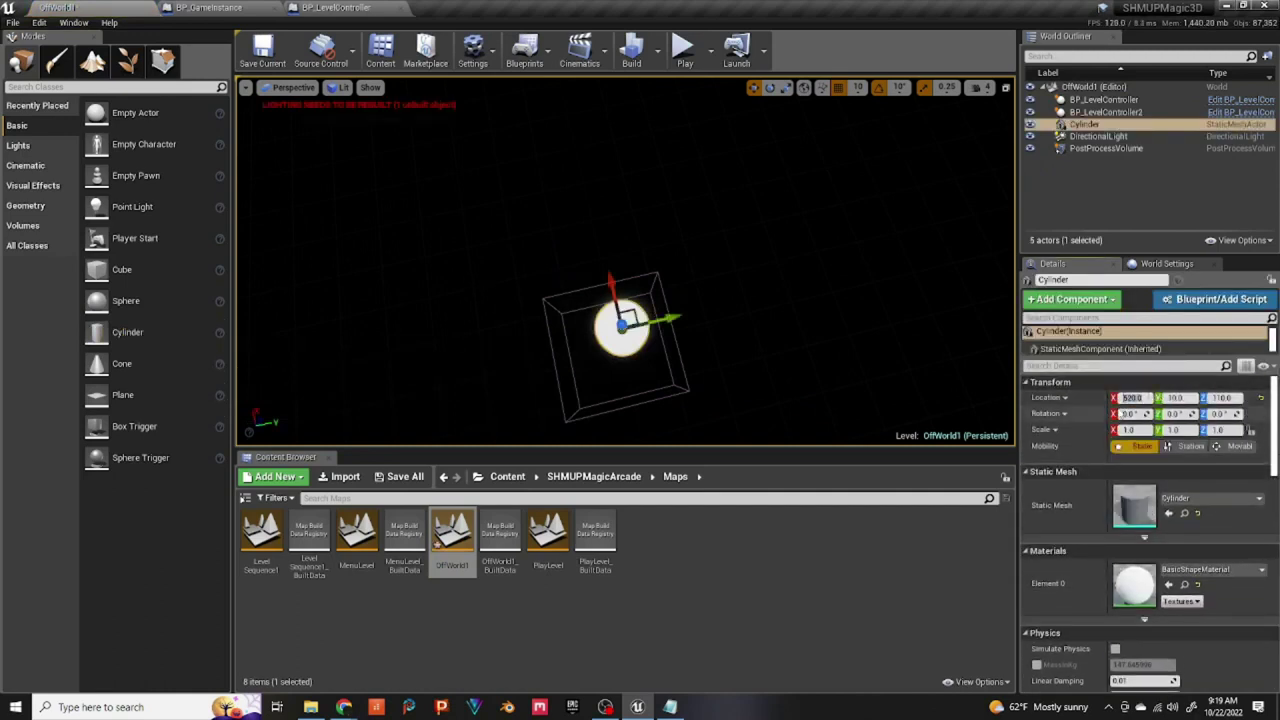
pyautogui.press('Tab')
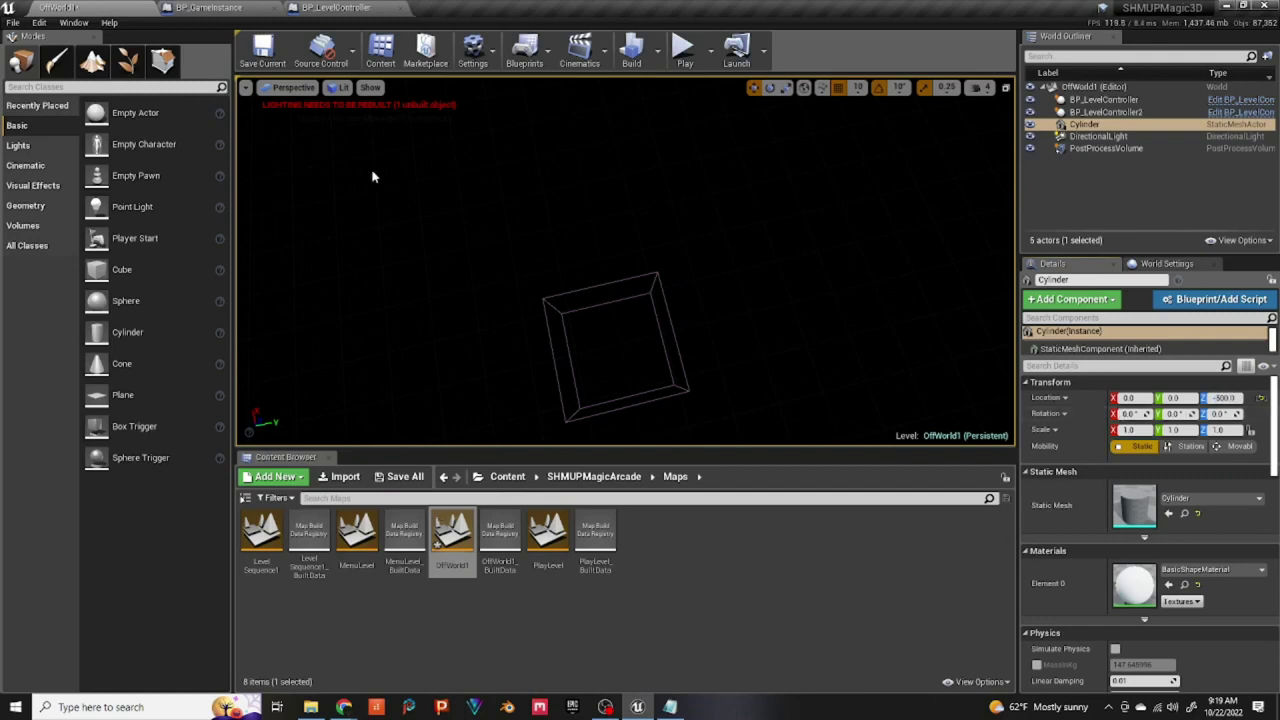
pyautogui.click(264, 58)
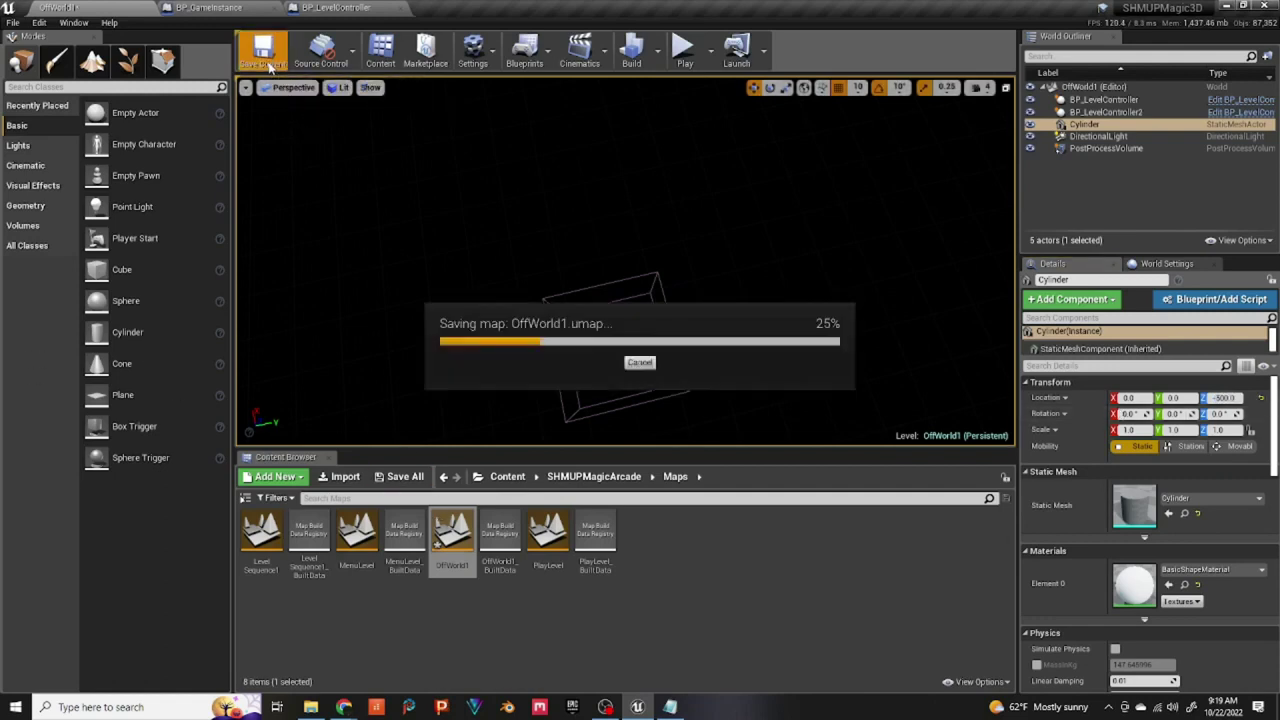
# Step: Play-test OffWorld1, and turn its first BP_LevelController's Has Level Sequence option off and back on
pyautogui.click(682, 50)
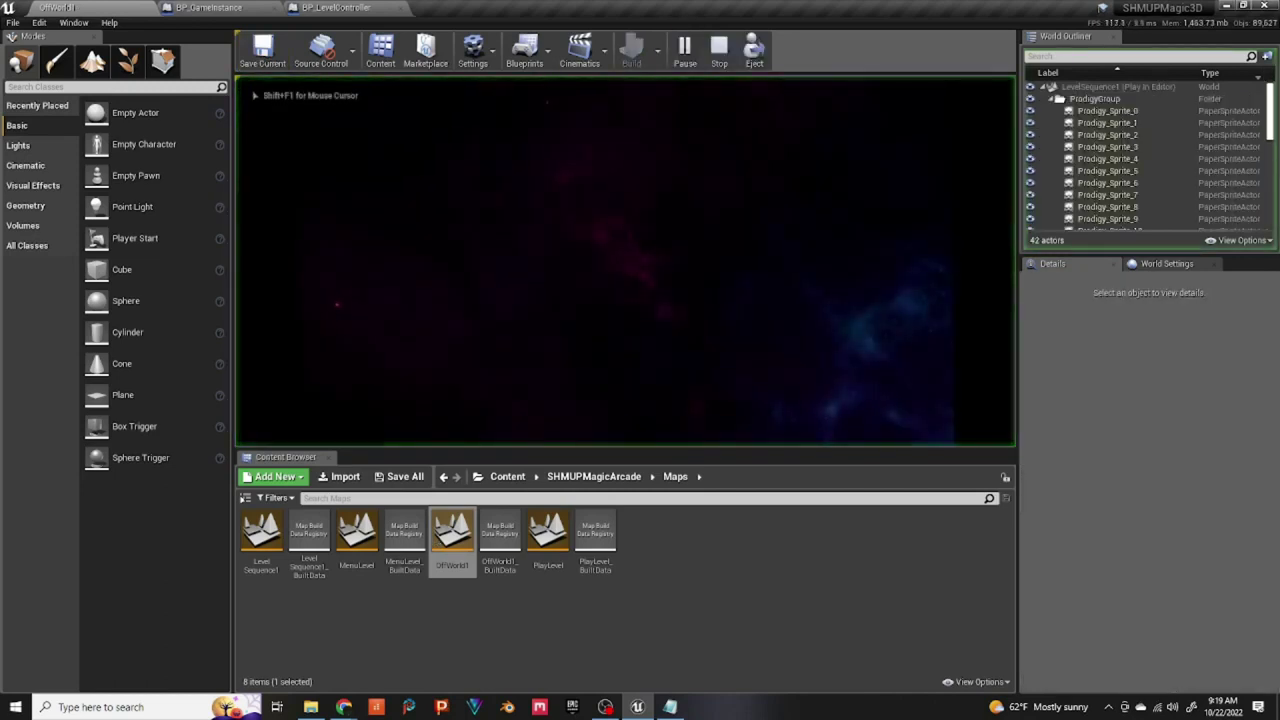
pyautogui.press('Escape')
pyautogui.click(1103, 100)
pyautogui.moveTo(1274, 434); pyautogui.dragTo(1274, 508)
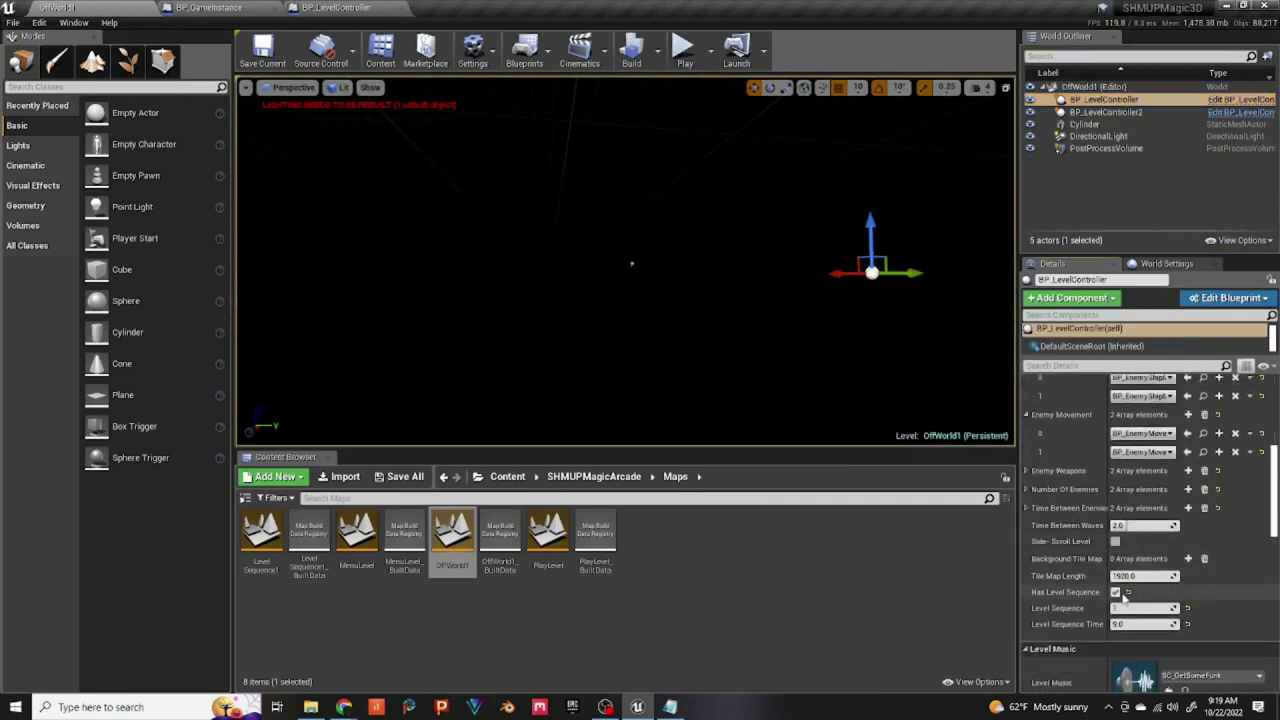
pyautogui.scroll(10, 1274, 436)
pyautogui.scroll(-10, 1274, 436)
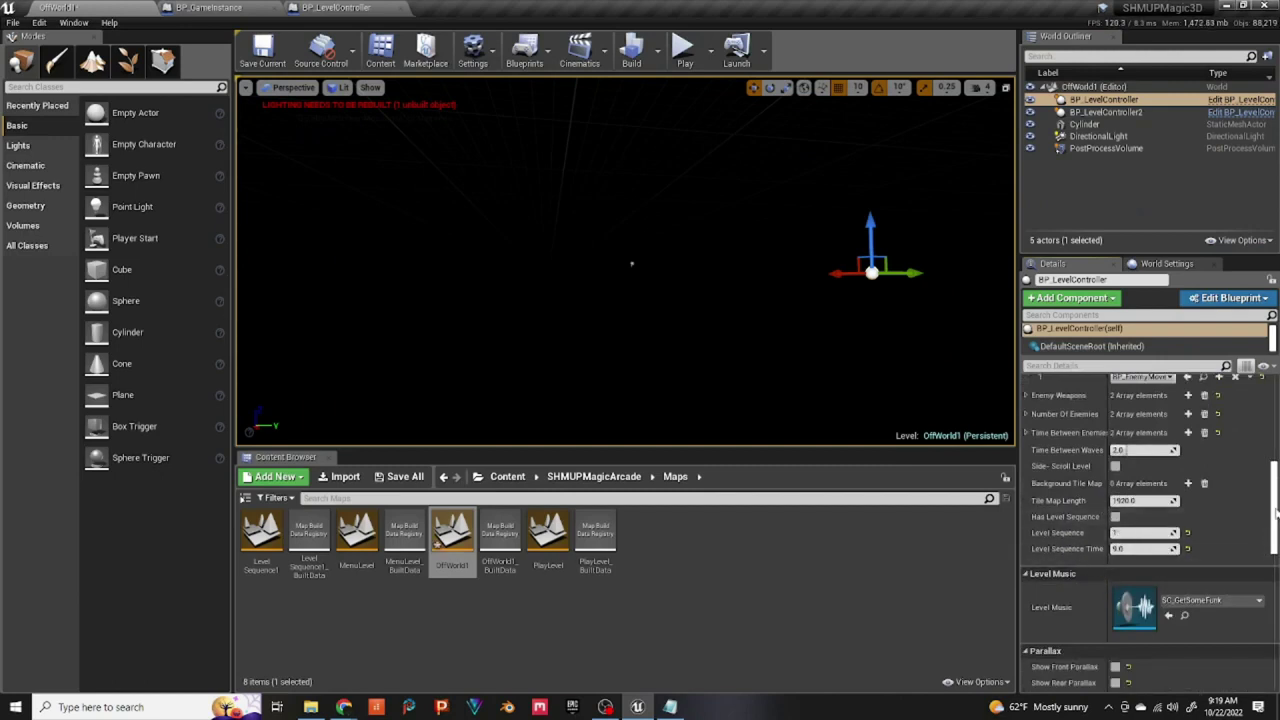
pyautogui.click(1115, 516)
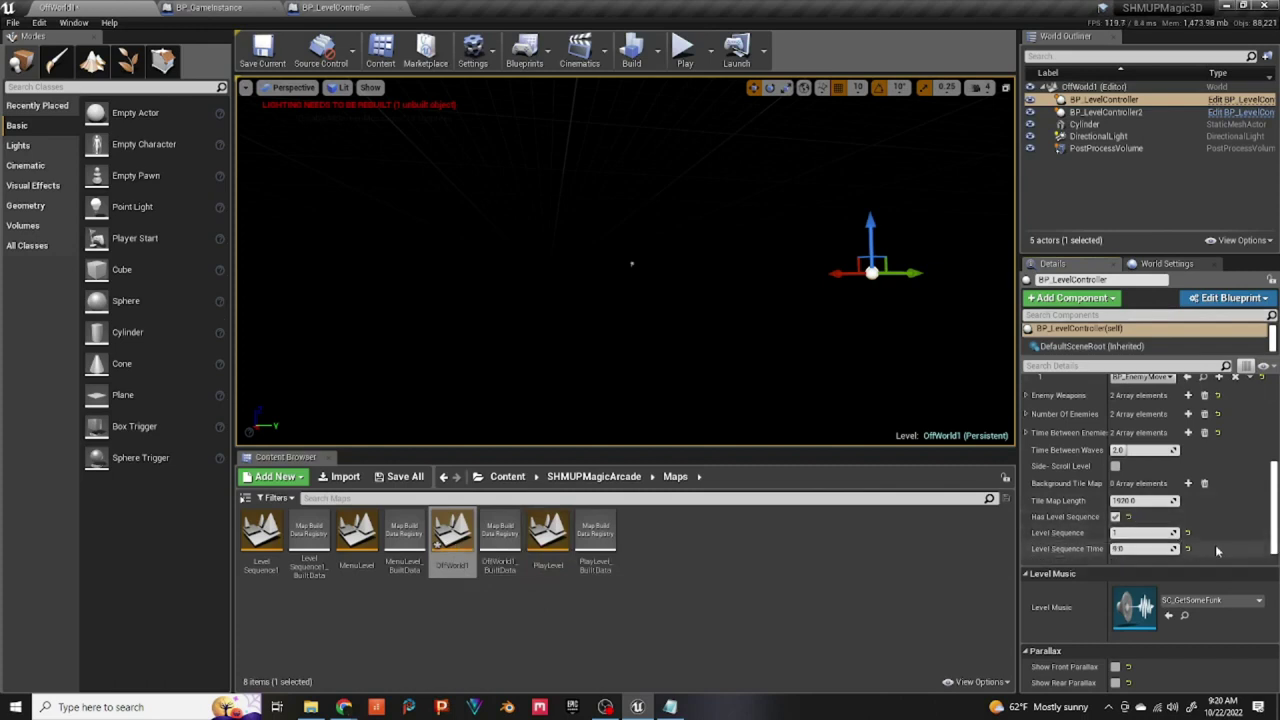
pyautogui.scroll(2, 1256, 482)
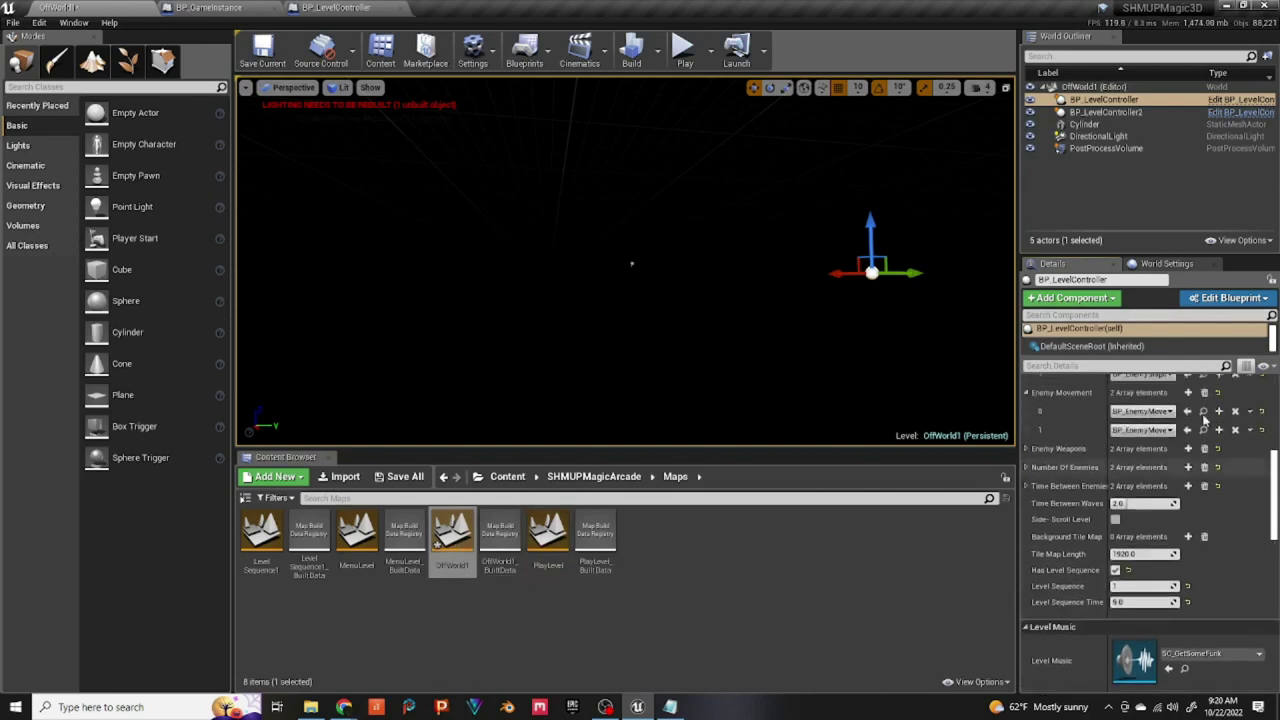
# Step: Open the PlayLevel map, disable Has Level Sequence on its first BP_LevelController, and save the level
pyautogui.doubleClick(548, 548)
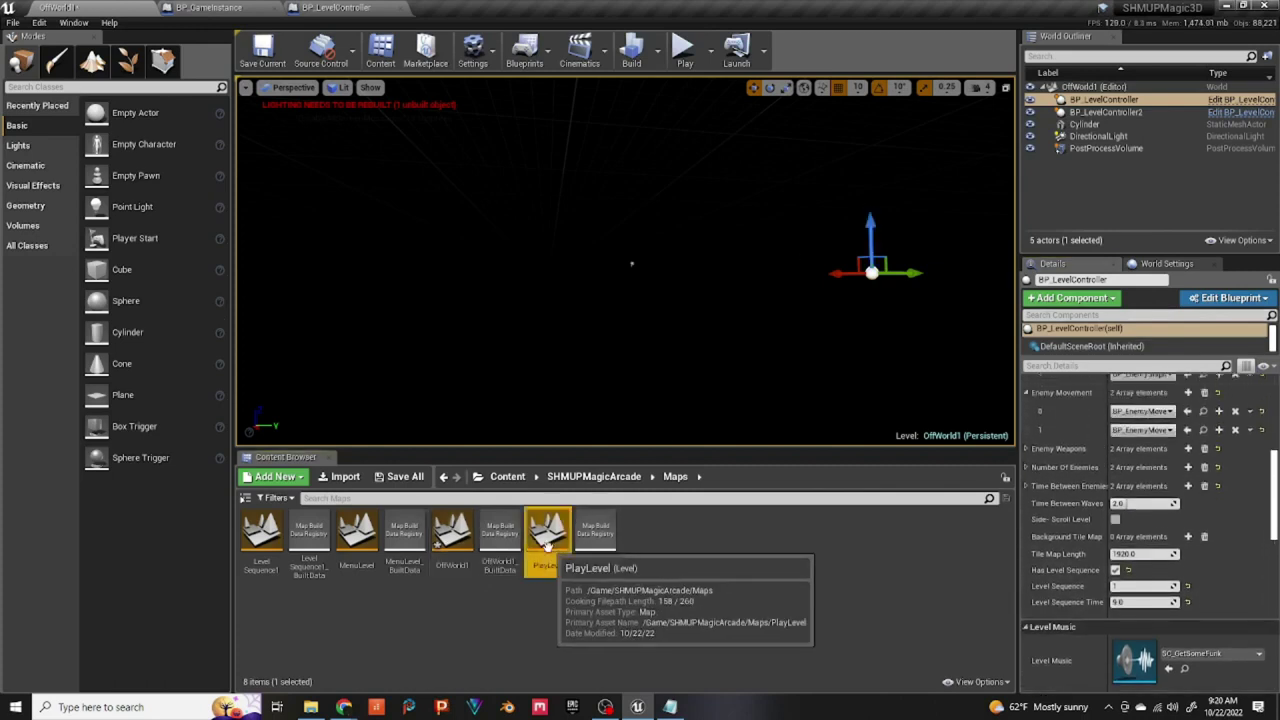
pyautogui.click(695, 476)
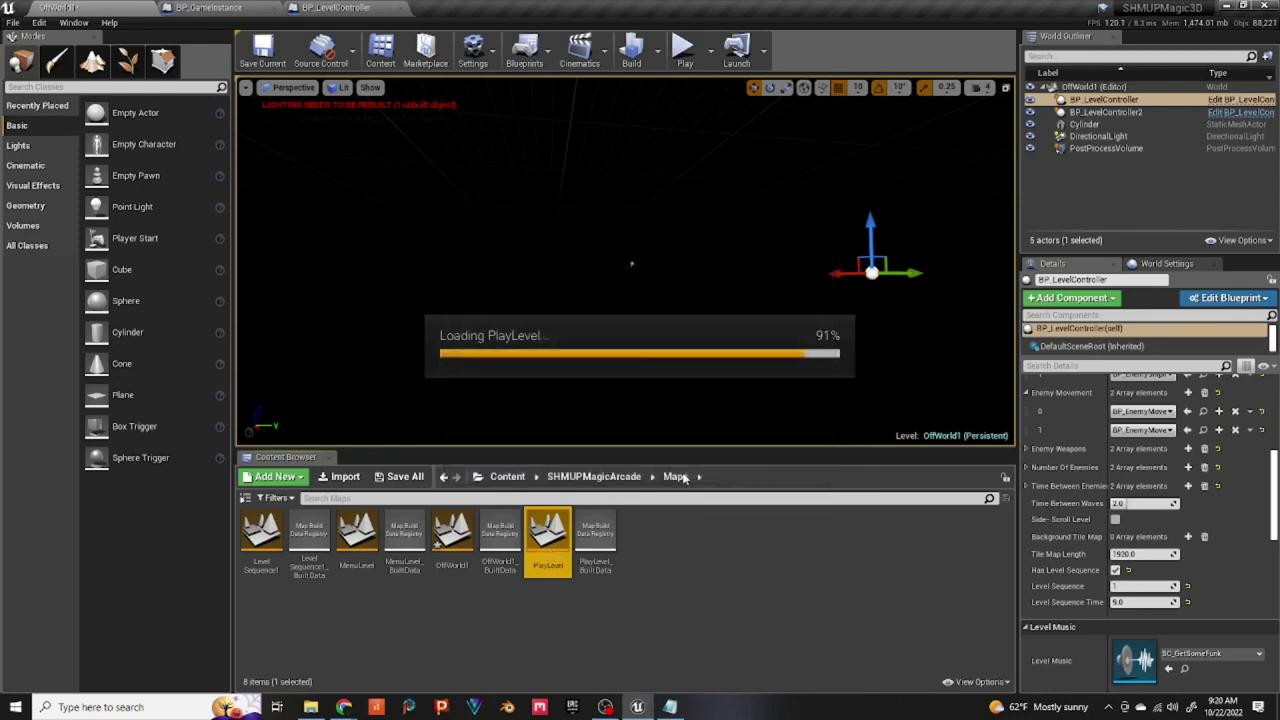
pyautogui.click(1103, 100)
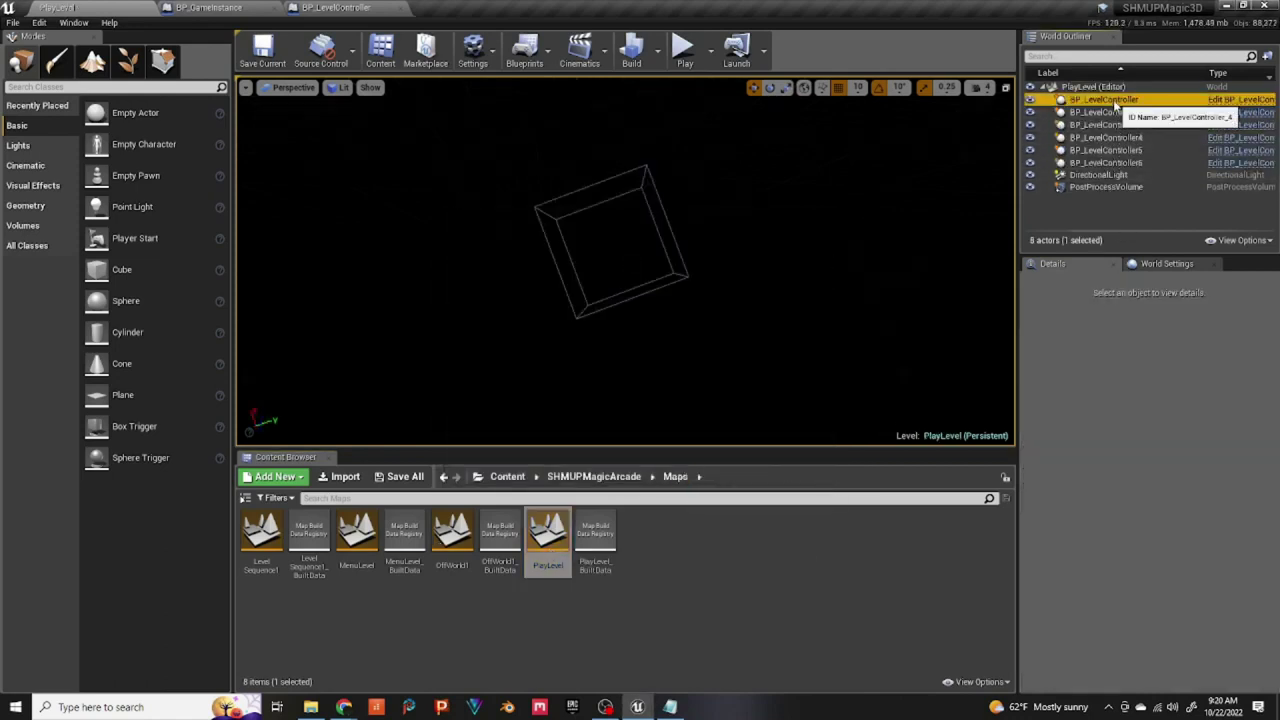
pyautogui.scroll(-2, 1157, 538)
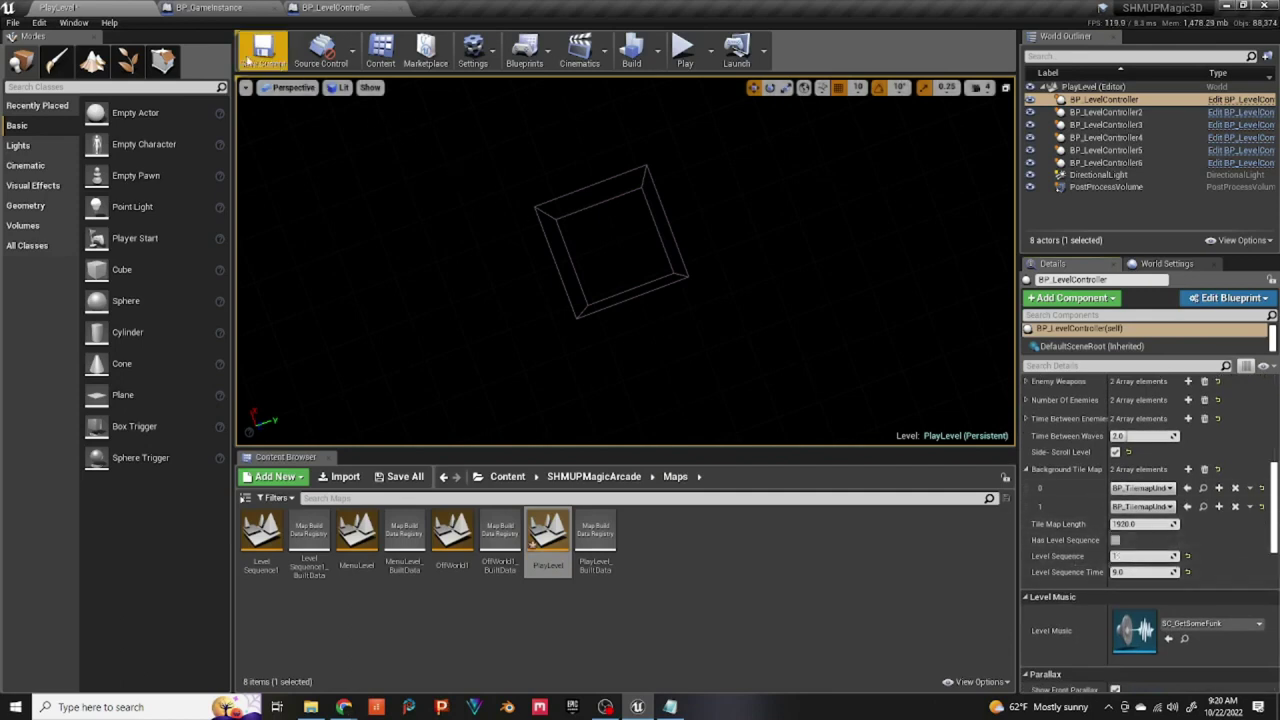
# Step: Play-test PlayLevel, stop it, and recheck the level settings of its first BP_LevelController
pyautogui.click(686, 52)
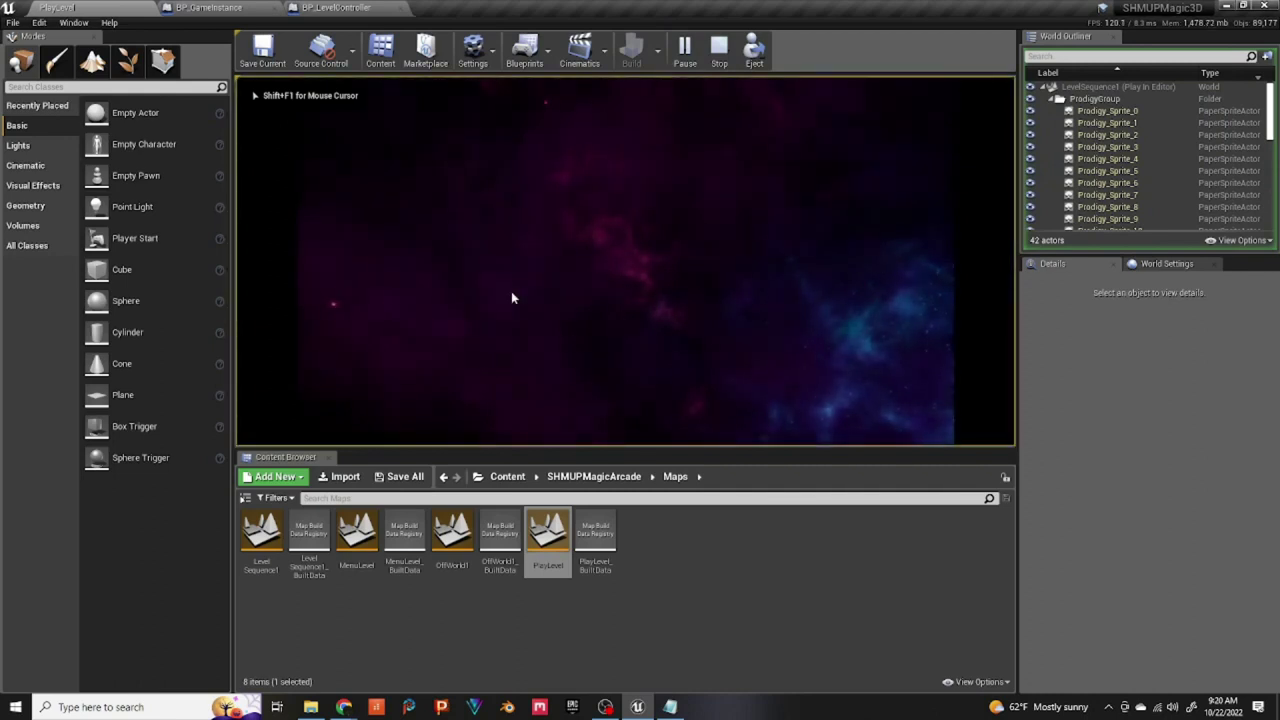
pyautogui.press('Escape')
pyautogui.click(1104, 100)
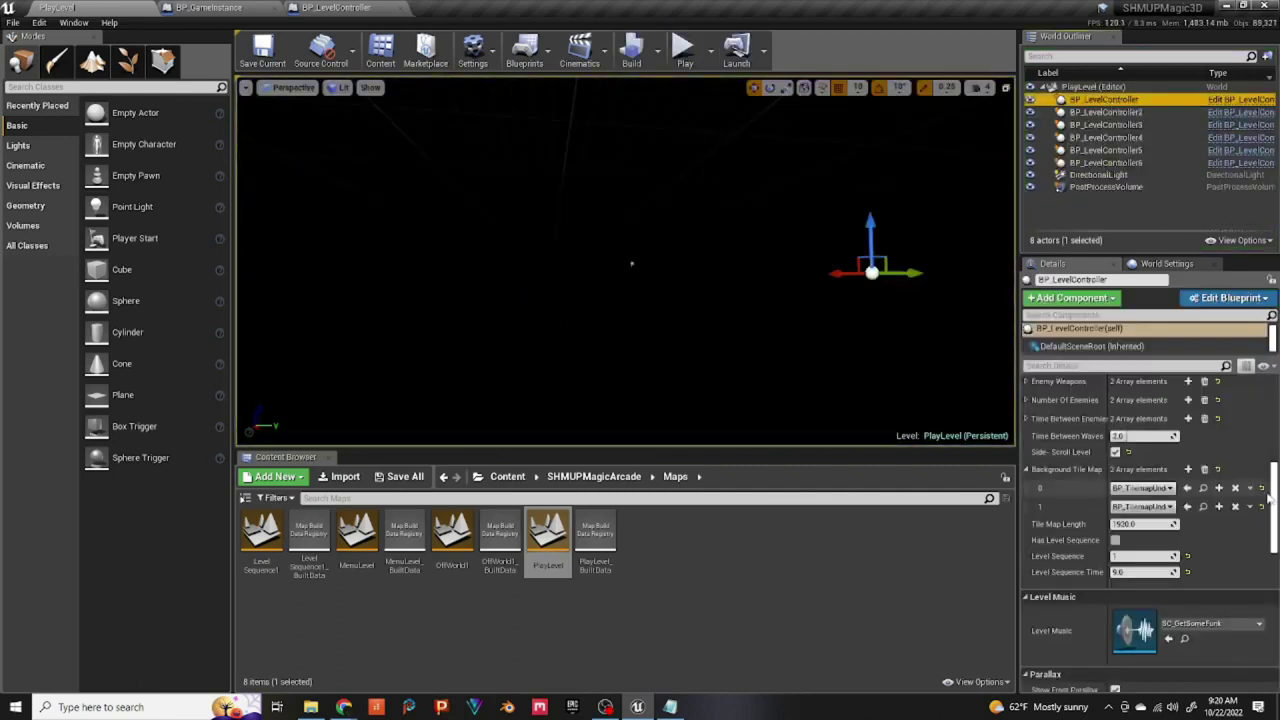
pyautogui.moveTo(1273, 489); pyautogui.dragTo(1273, 398)
pyautogui.scroll(-6, 1150, 530)
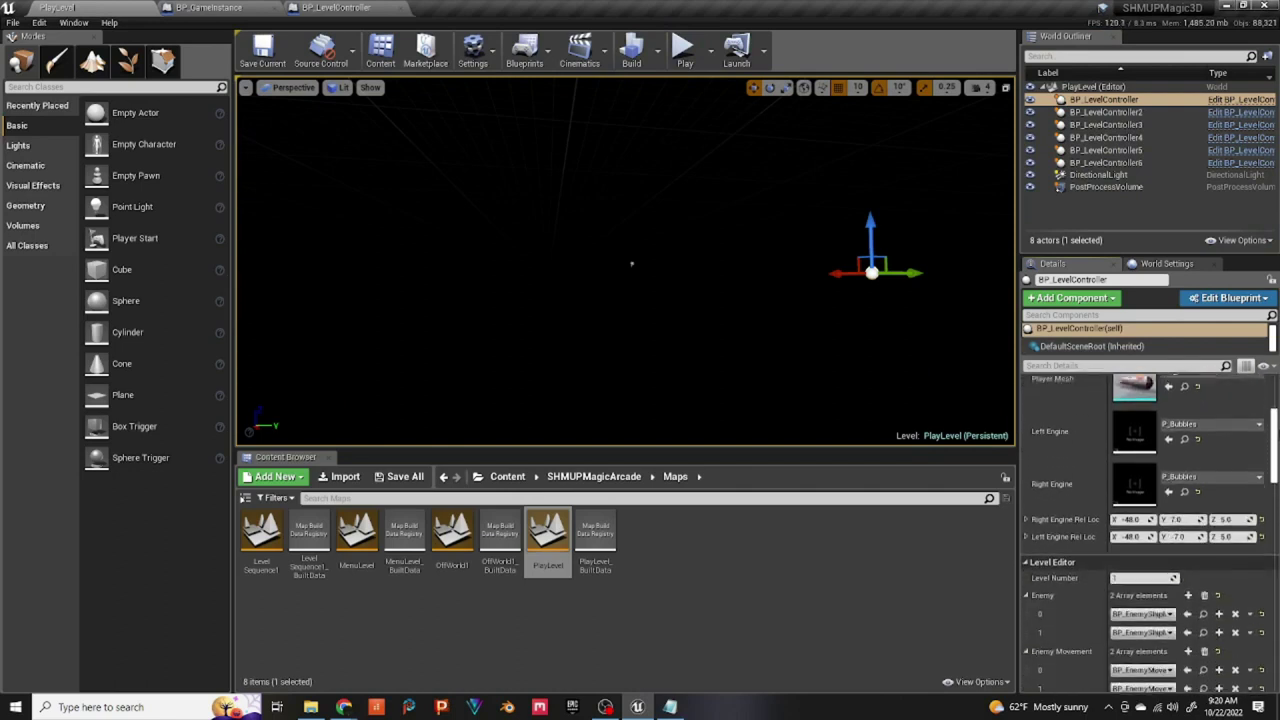
pyautogui.scroll(-8, 1150, 530)
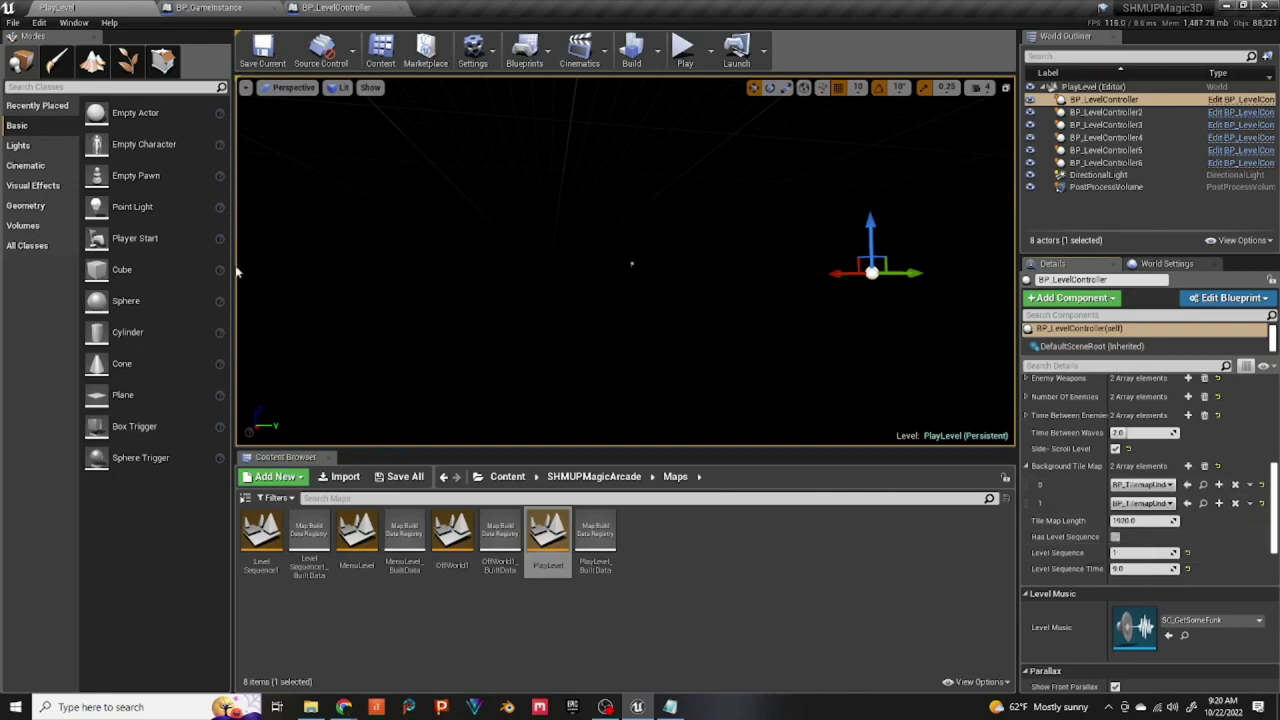
# Step: Examine the Off World Map branch in BP_GameInstance's Start Game function and play-test the game in its own preview window
pyautogui.click(241, 10)
pyautogui.scroll(2, 502, 465)
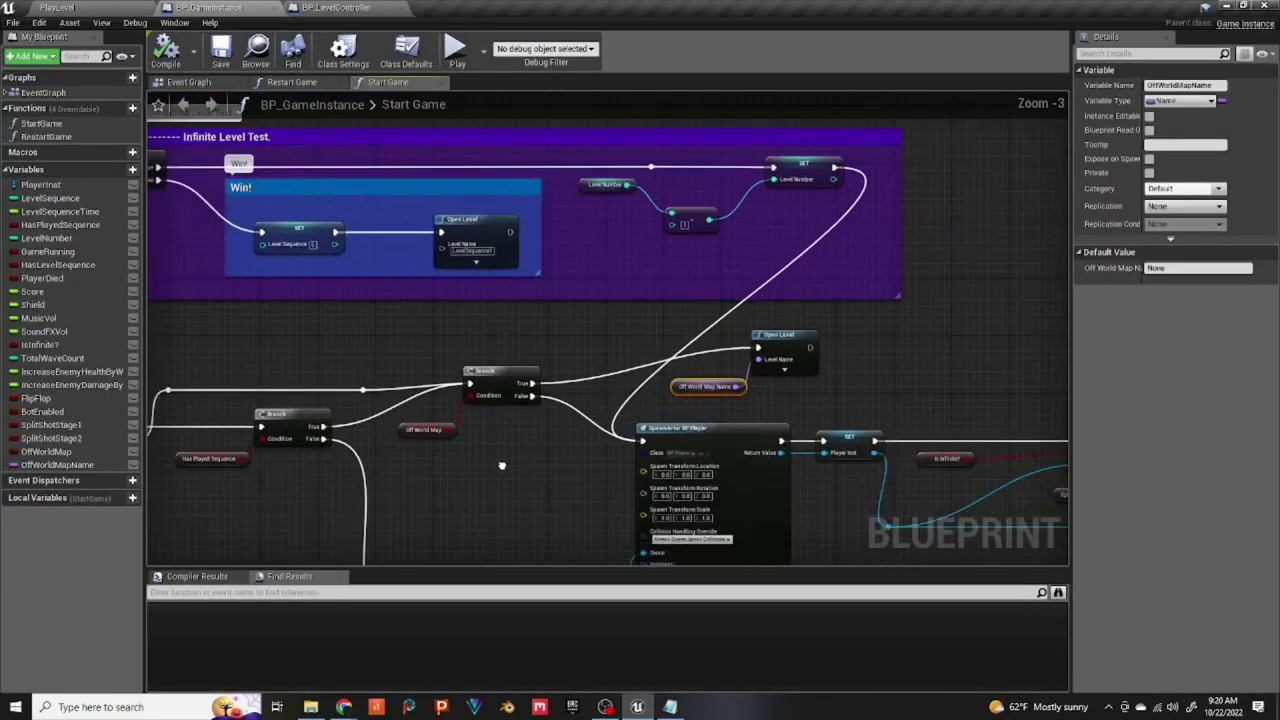
pyautogui.moveTo(502, 466); pyautogui.dragTo(593, 350, button='right')
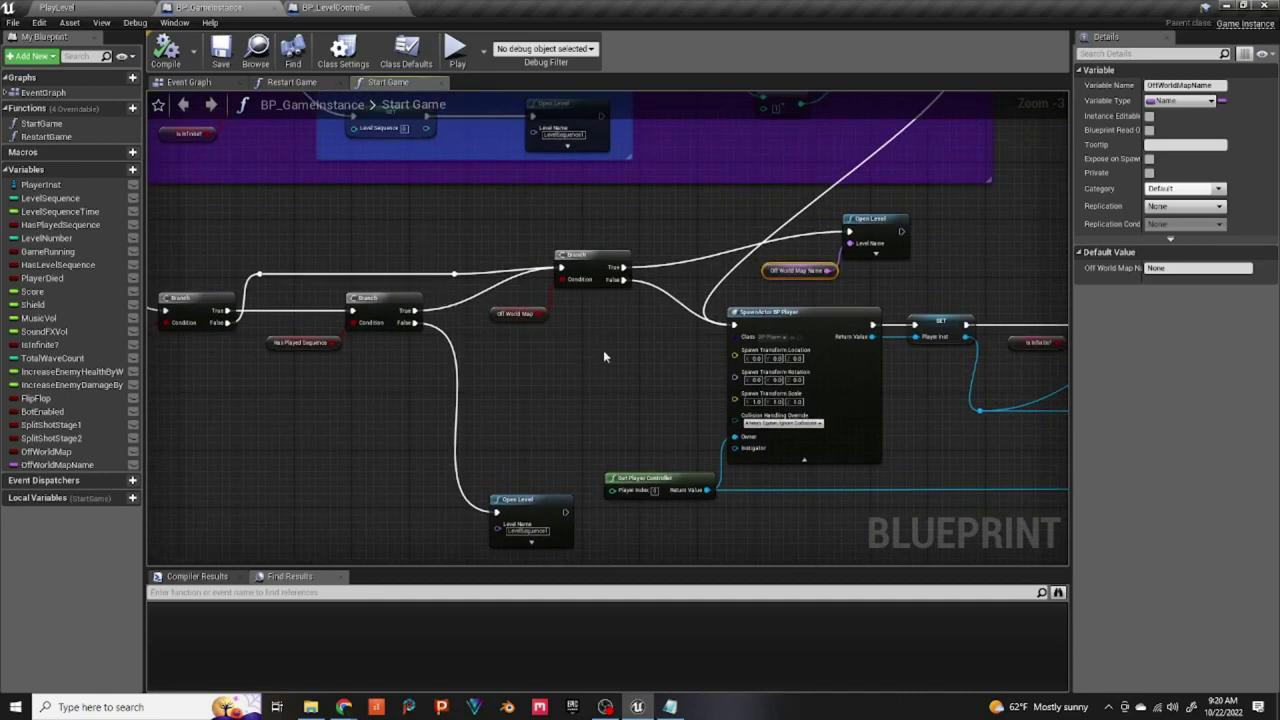
pyautogui.moveTo(605, 361); pyautogui.dragTo(652, 328, button='right')
pyautogui.click(452, 50)
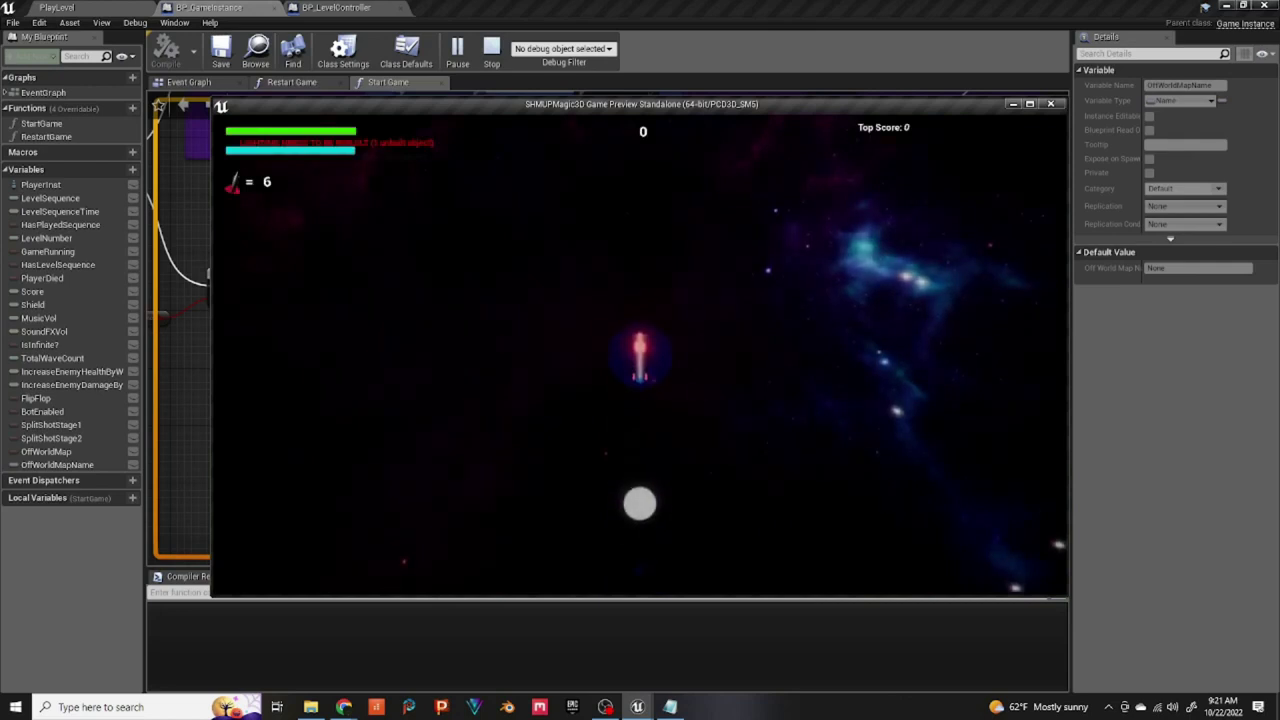
pyautogui.press('Escape')
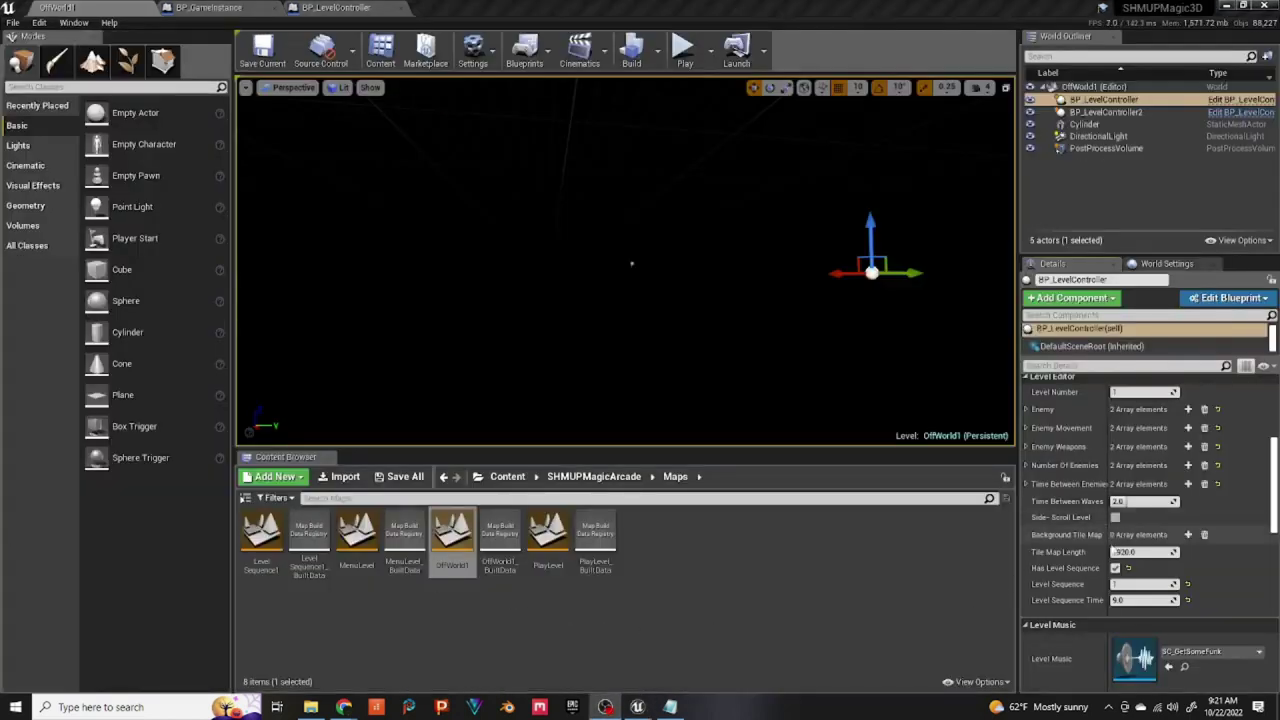
# Step: Disable Has Level Sequence on OffWorld1's first BP_LevelController and play-test the level
pyautogui.click(745, 558)
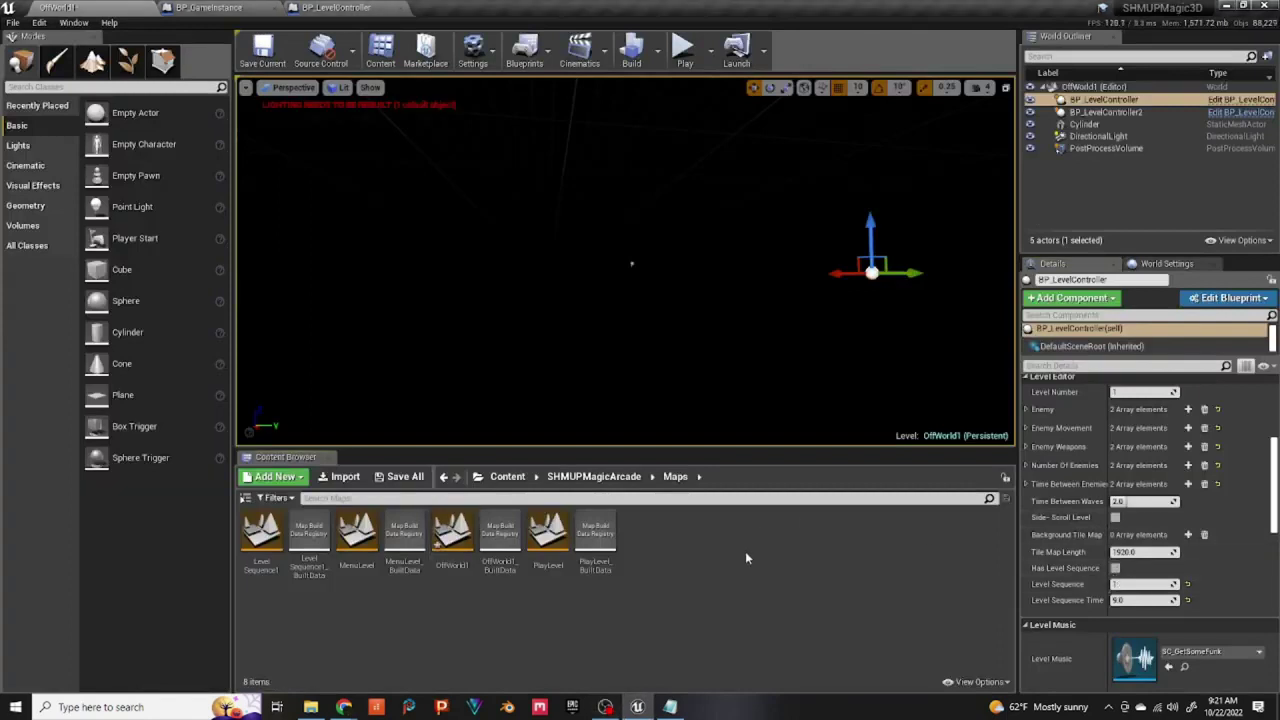
pyautogui.click(684, 50)
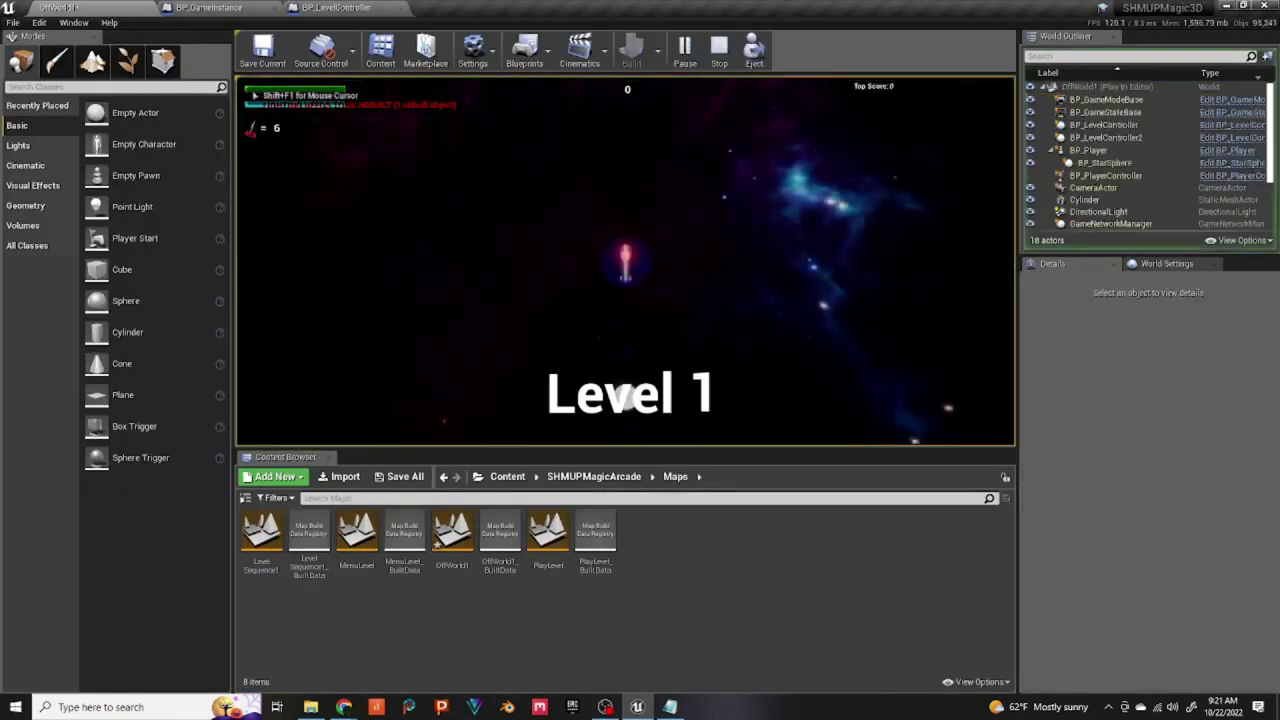
pyautogui.press('Escape')
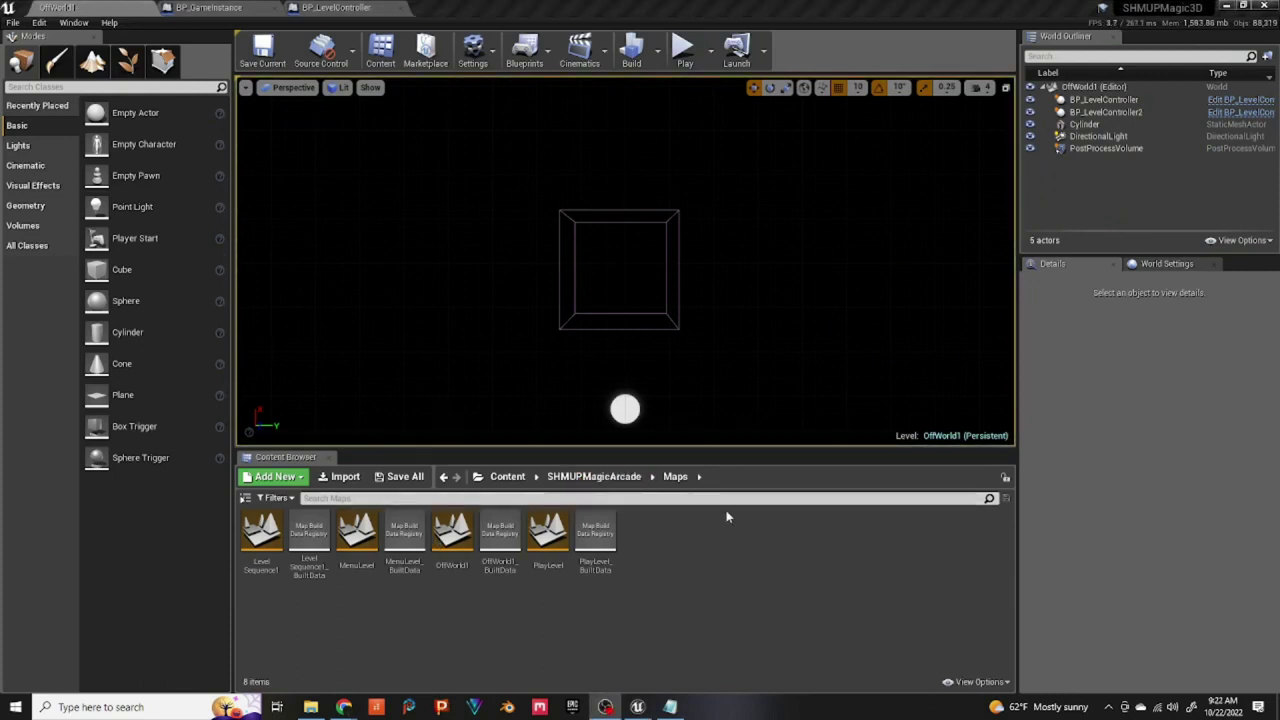
# Step: Select the DirectionalLight in OffWorld1 and examine the level around the cylinder
pyautogui.click(1110, 136)
pyautogui.press('f')
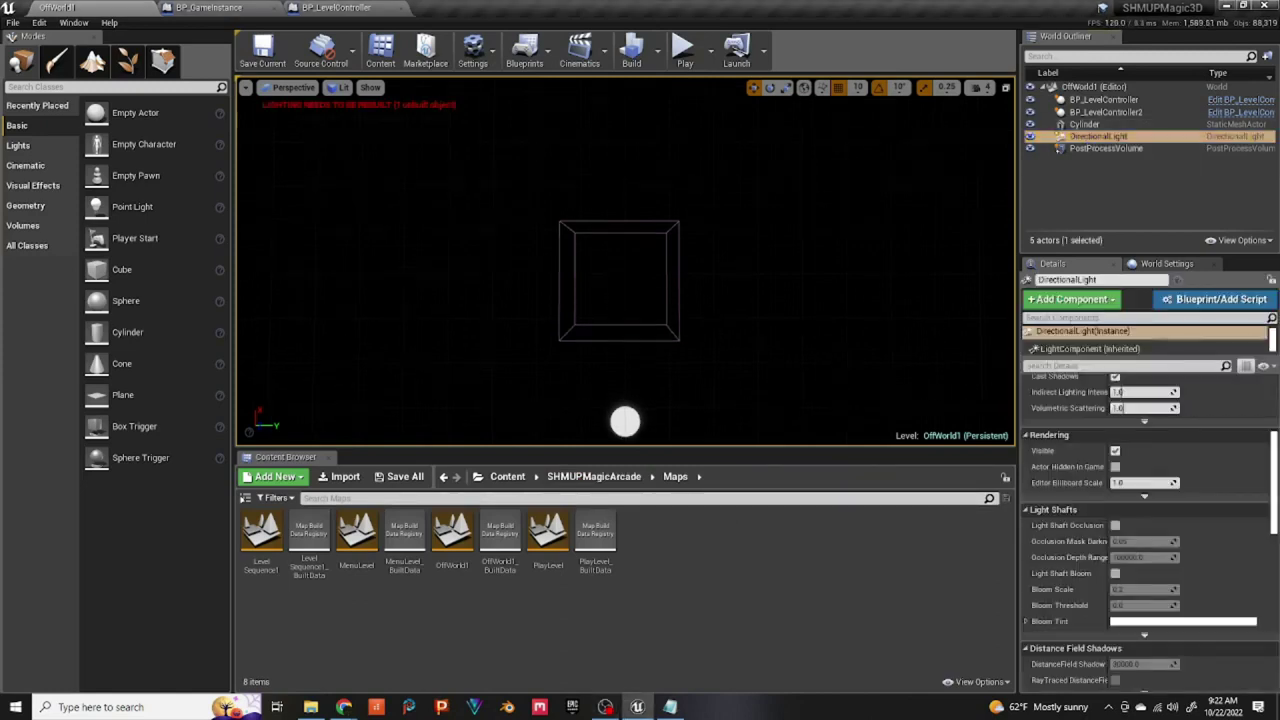
pyautogui.moveTo(691, 338); pyautogui.dragTo(691, 436, button='right')
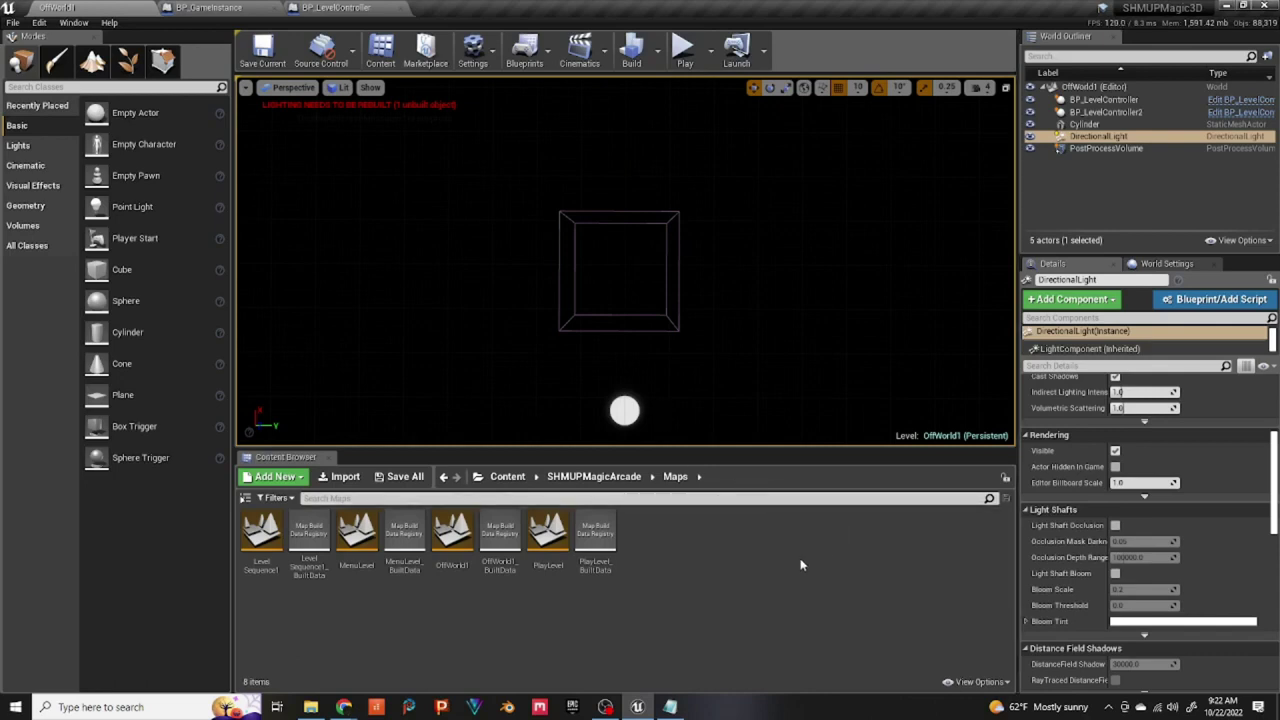
# Step: Delete the cylinder from the OffWorld1 level
pyautogui.click(626, 409)
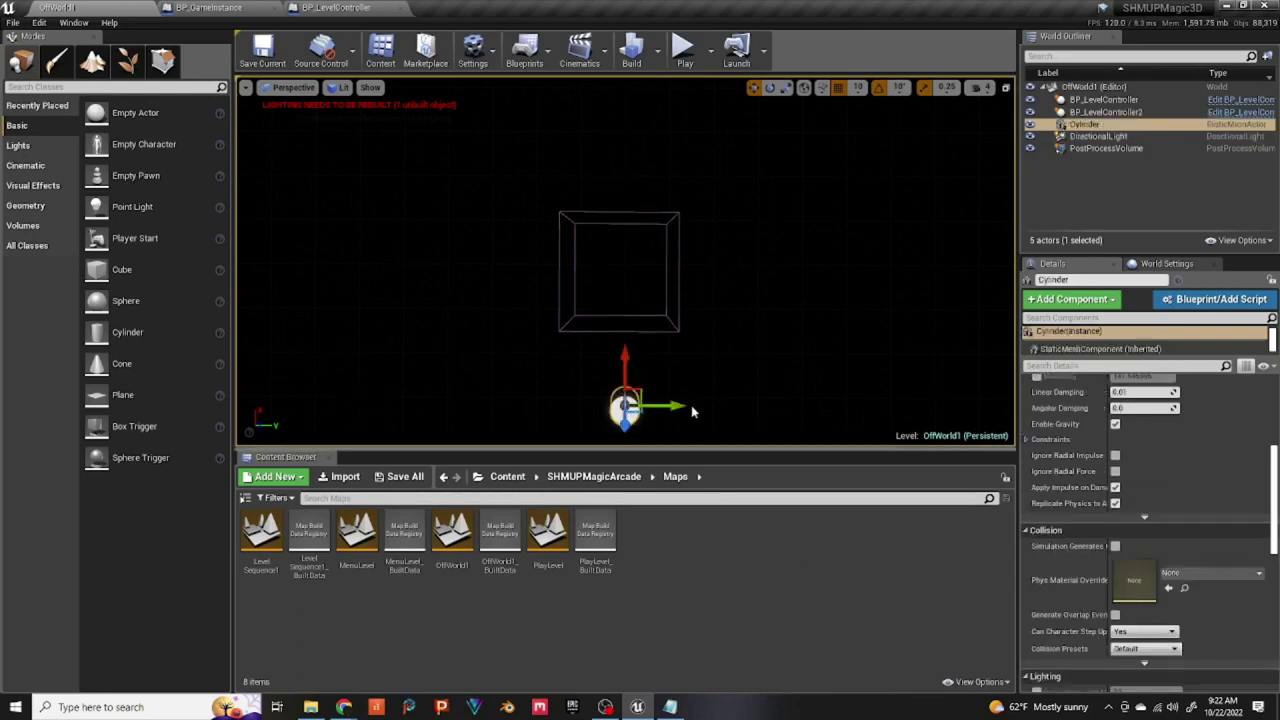
pyautogui.press('Delete')
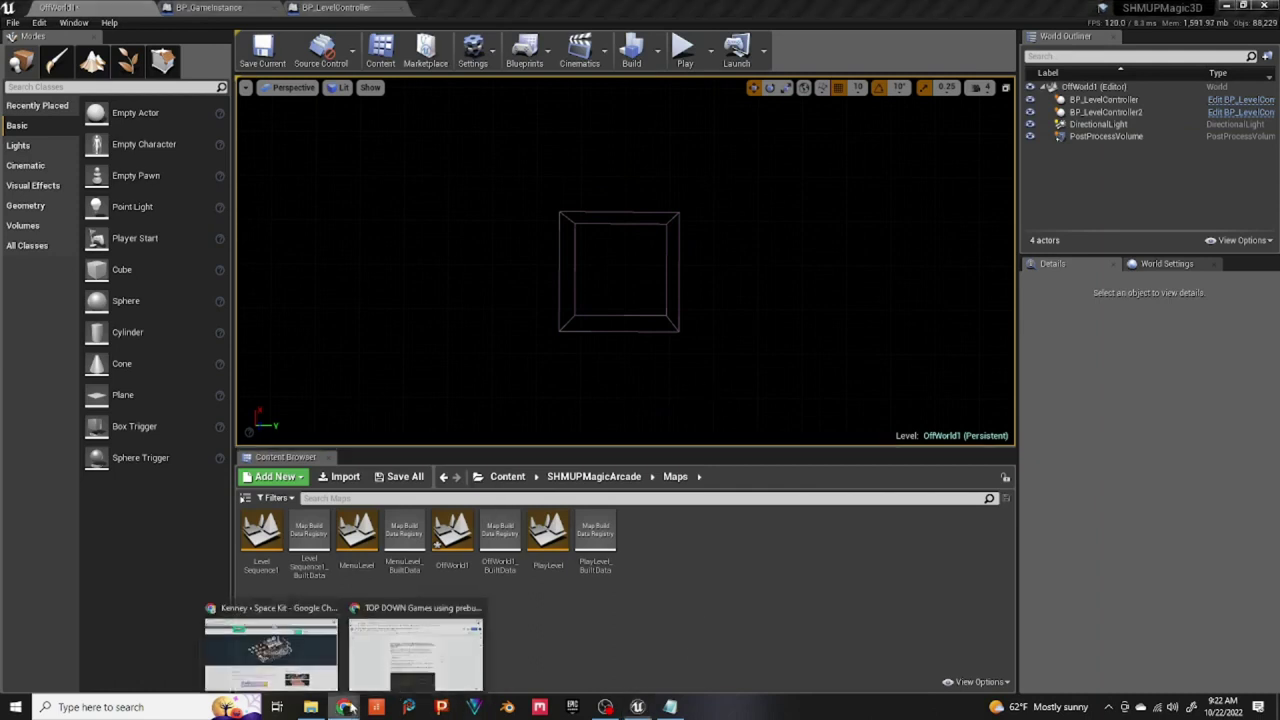
# Step: Switch to Chrome and download the Space Kit package from the Kenney page, dismissing the thank-you message
pyautogui.click(322, 654)
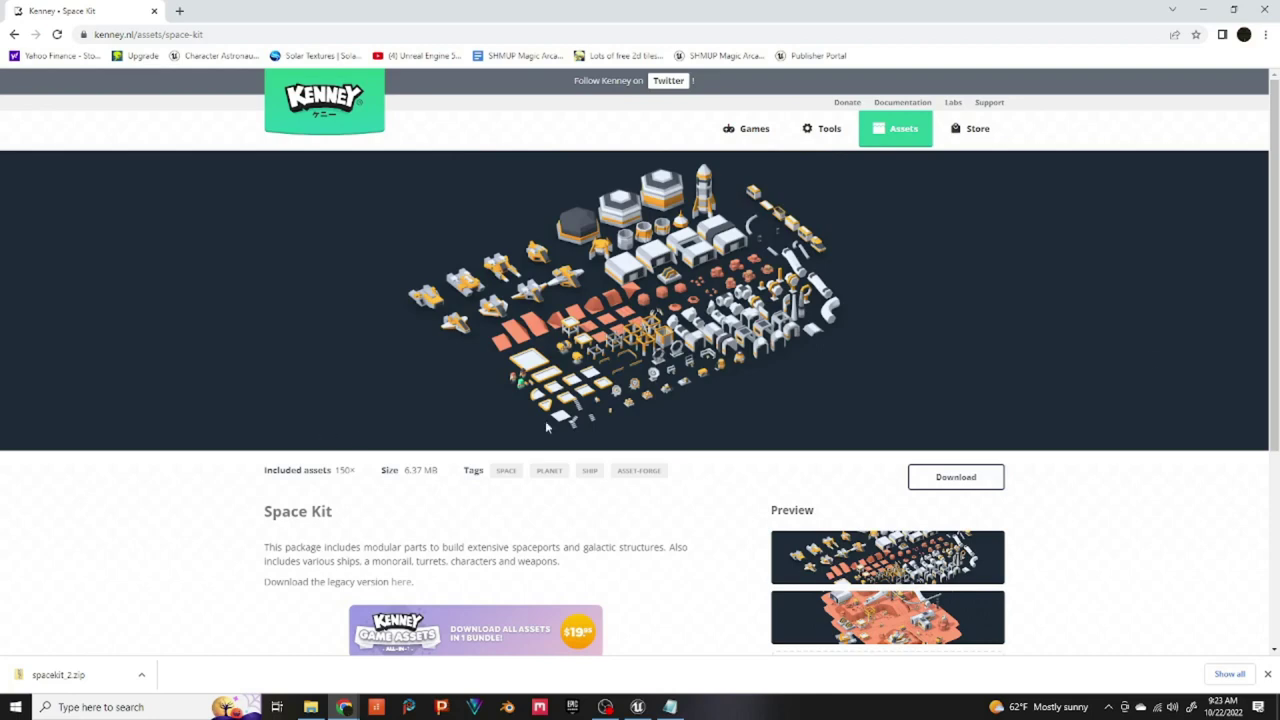
pyautogui.click(948, 479)
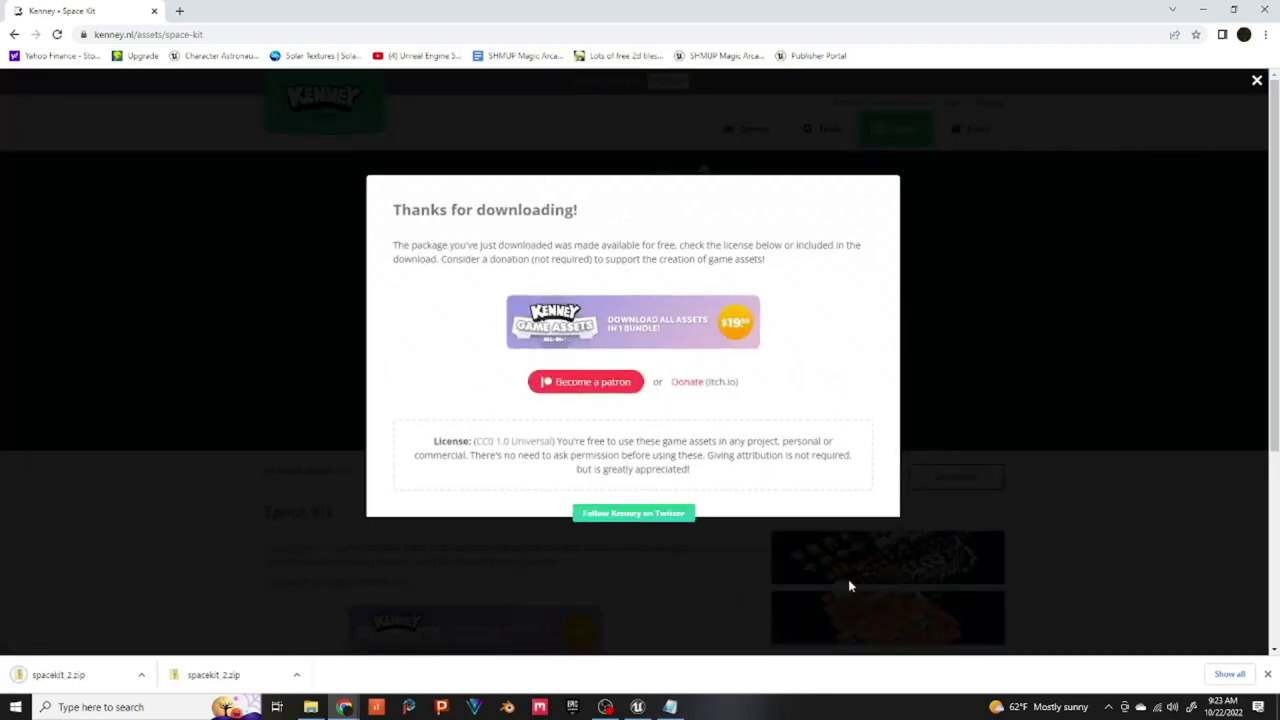
pyautogui.click(848, 579)
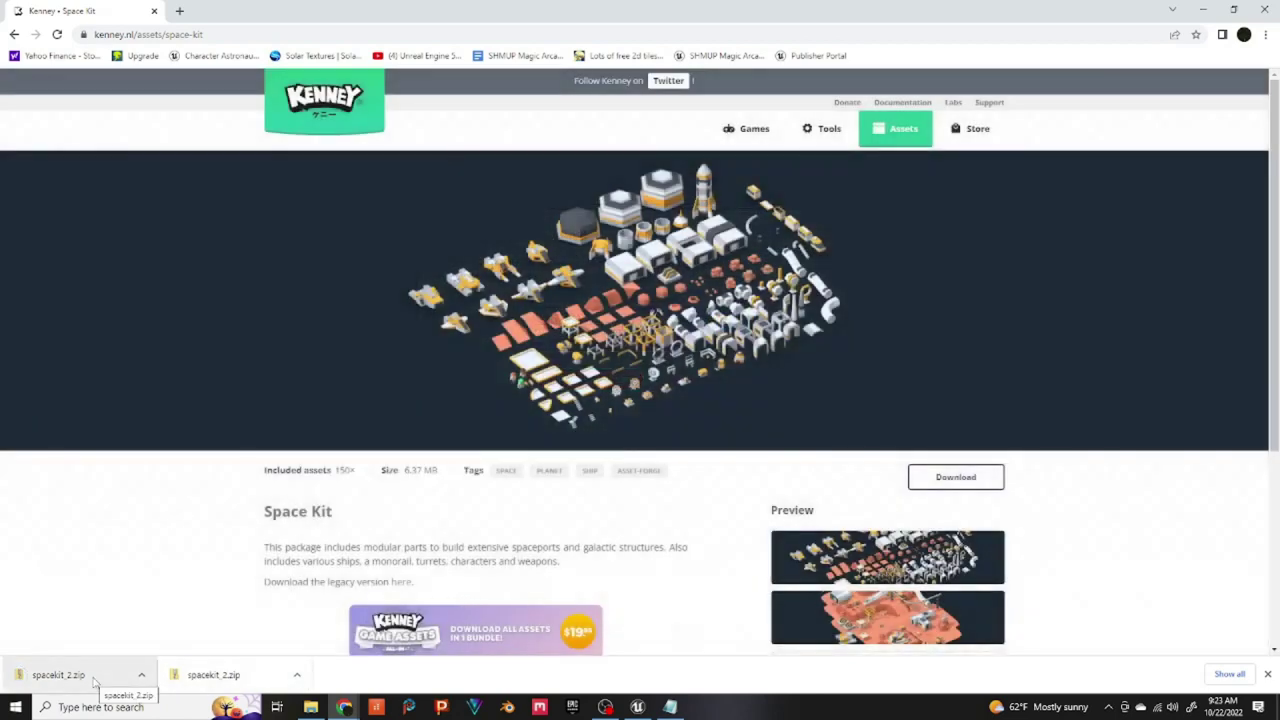
# Step: Open the downloaded spacekit_2.zip and copy the FBX format folder from its Models folder to the desktop
pyautogui.click(93, 681)
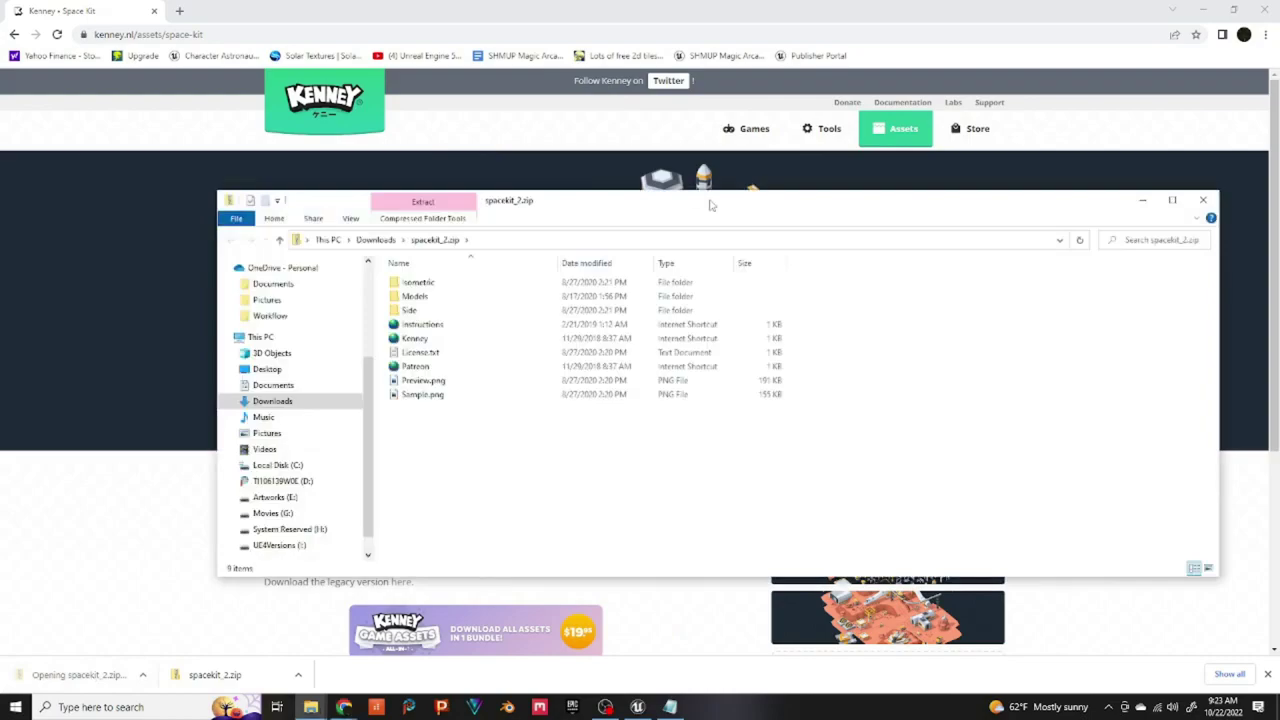
pyautogui.click(1204, 10)
pyautogui.click(1221, 10)
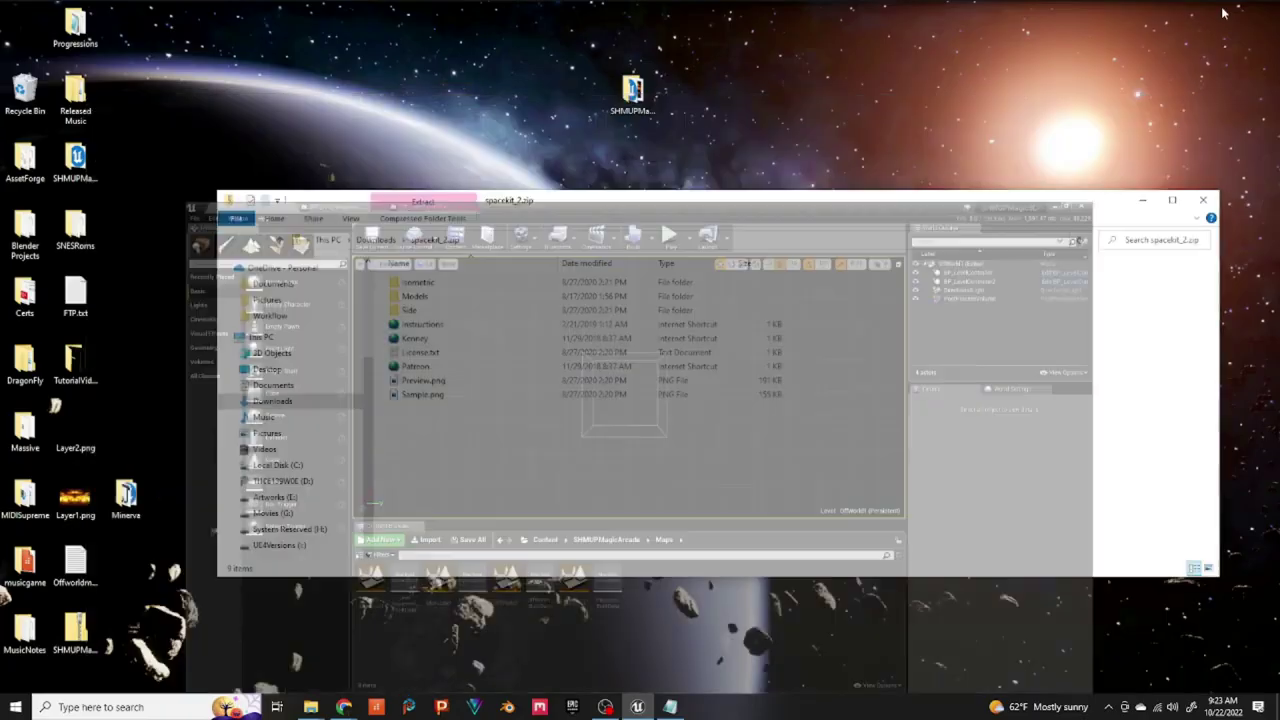
pyautogui.doubleClick(415, 296)
pyautogui.doubleClick(597, 283)
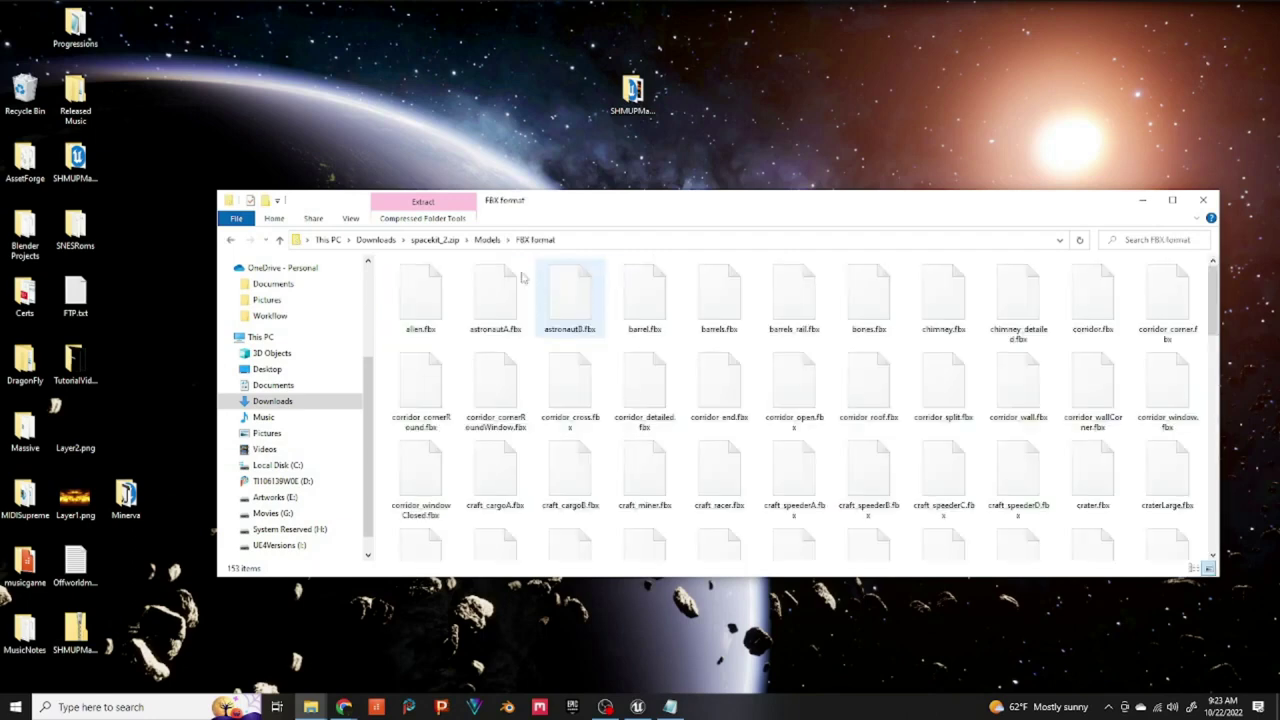
pyautogui.click(487, 239)
pyautogui.moveTo(597, 283); pyautogui.dragTo(75, 160)
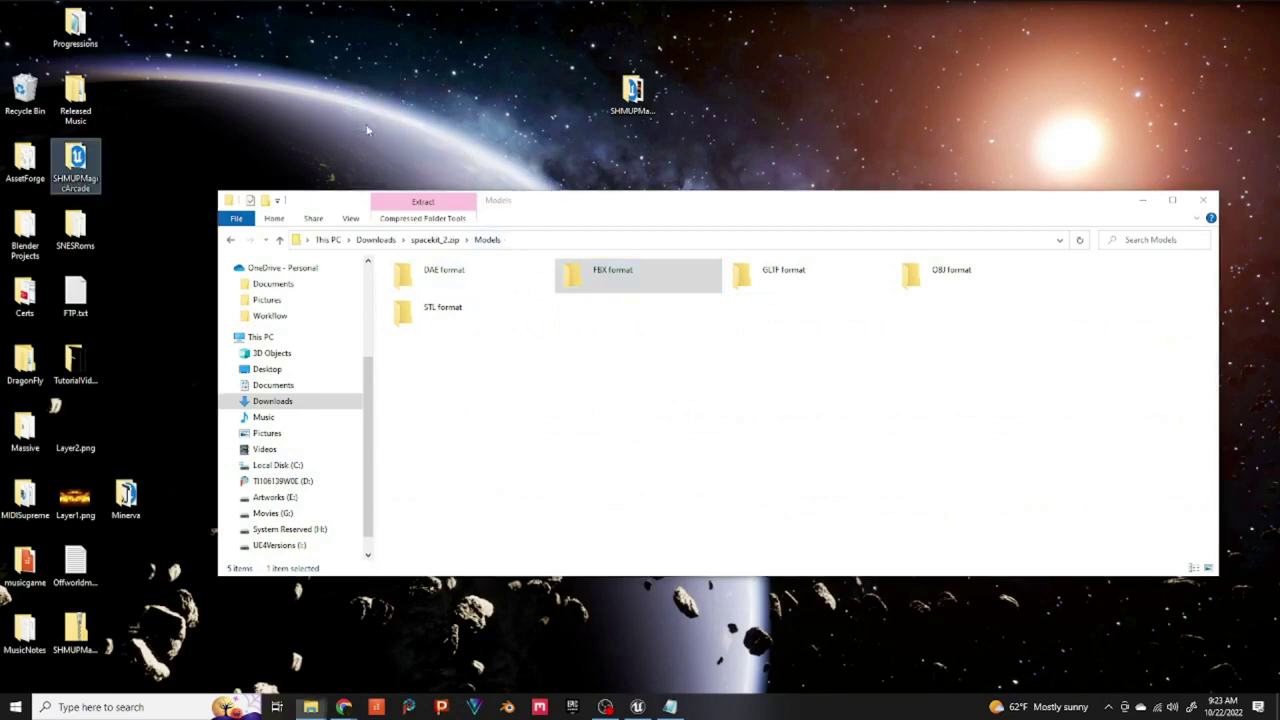
pyautogui.click(1142, 202)
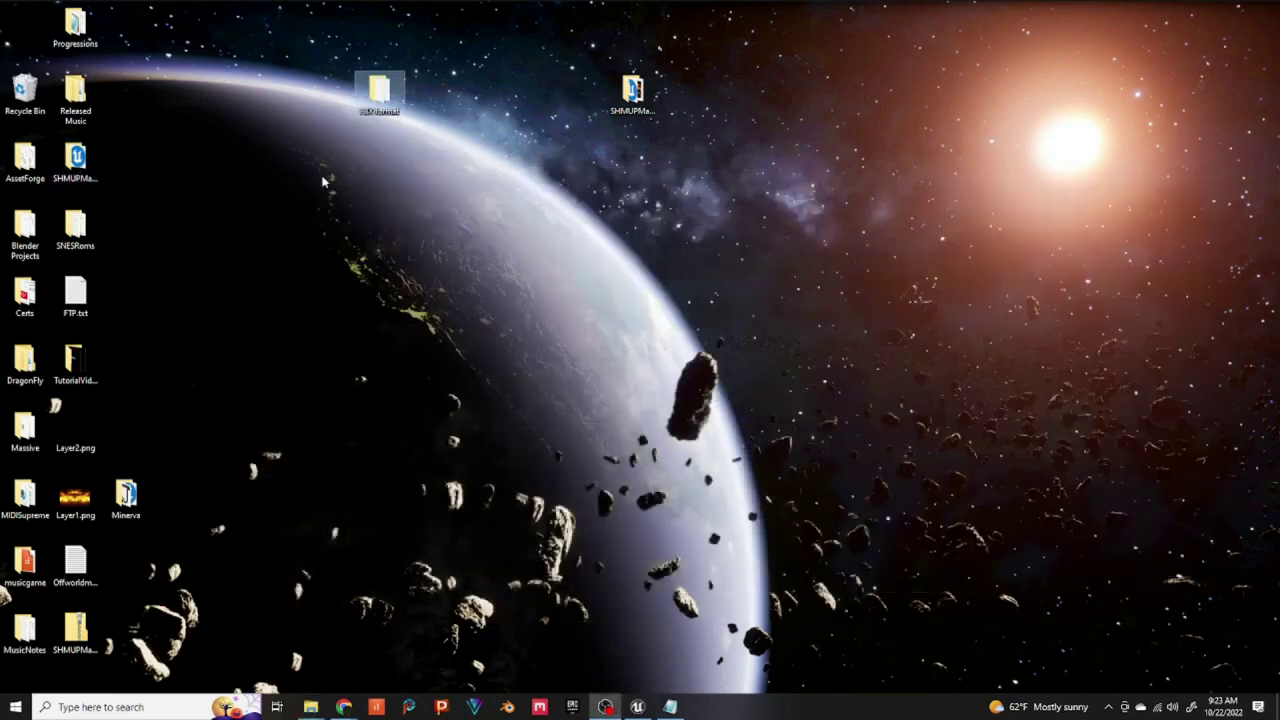
# Step: Switch back to Unreal Editor, go to the root Content folder and save all project changes
pyautogui.click(637, 707)
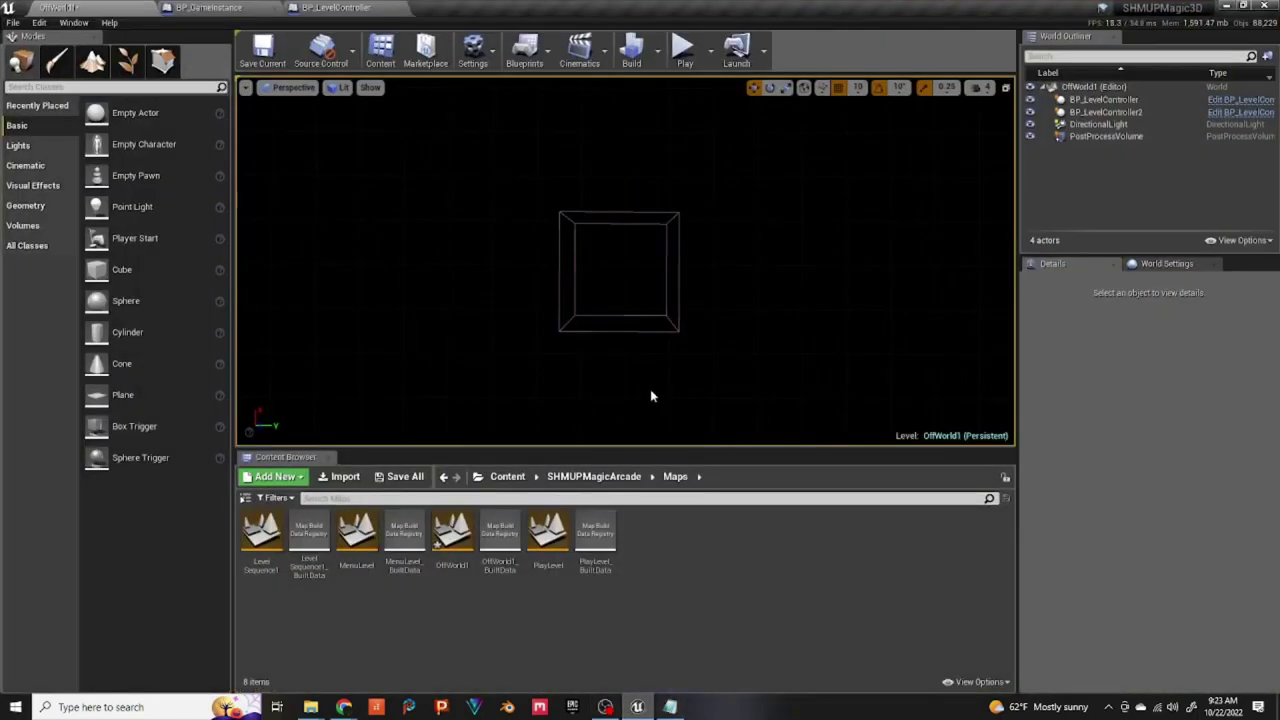
pyautogui.click(508, 477)
pyautogui.click(14, 22)
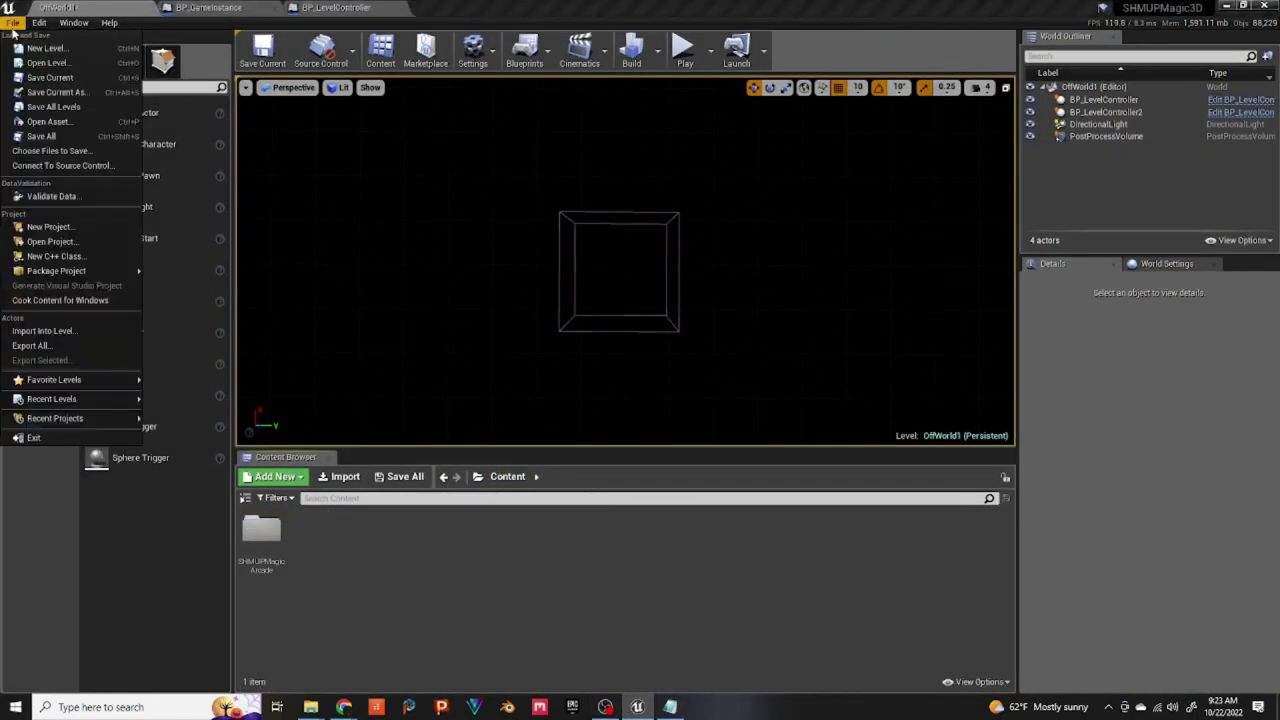
pyautogui.click(40, 134)
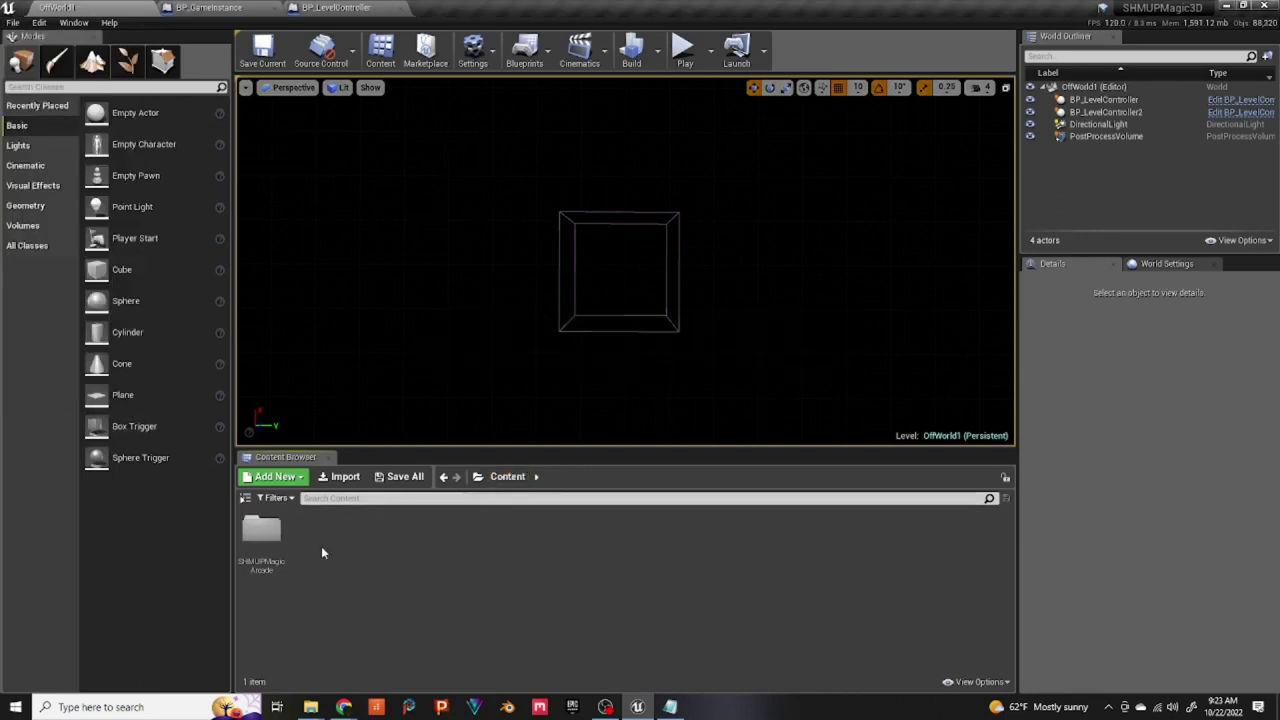
# Step: Create a folder named Kenney inside SHMUPMagicArcade's Meshes folder and open it
pyautogui.doubleClick(261, 530)
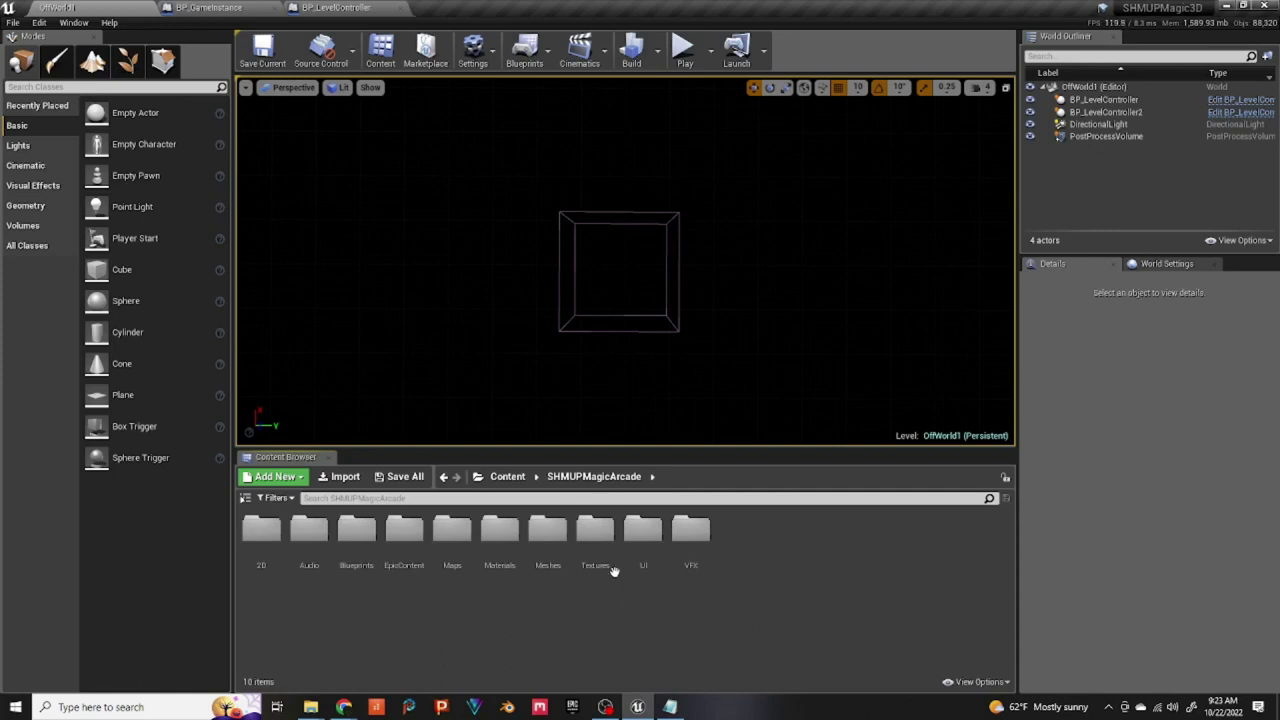
pyautogui.doubleClick(548, 530)
pyautogui.rightClick(522, 598)
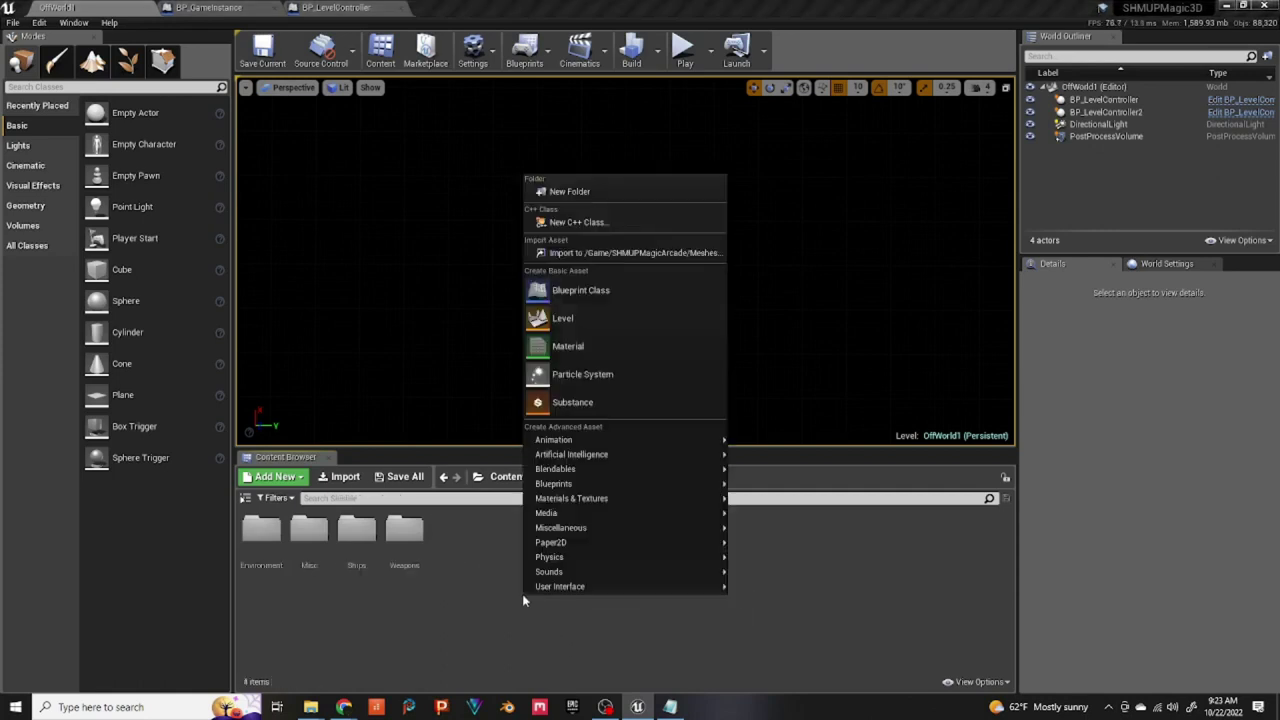
pyautogui.click(680, 191)
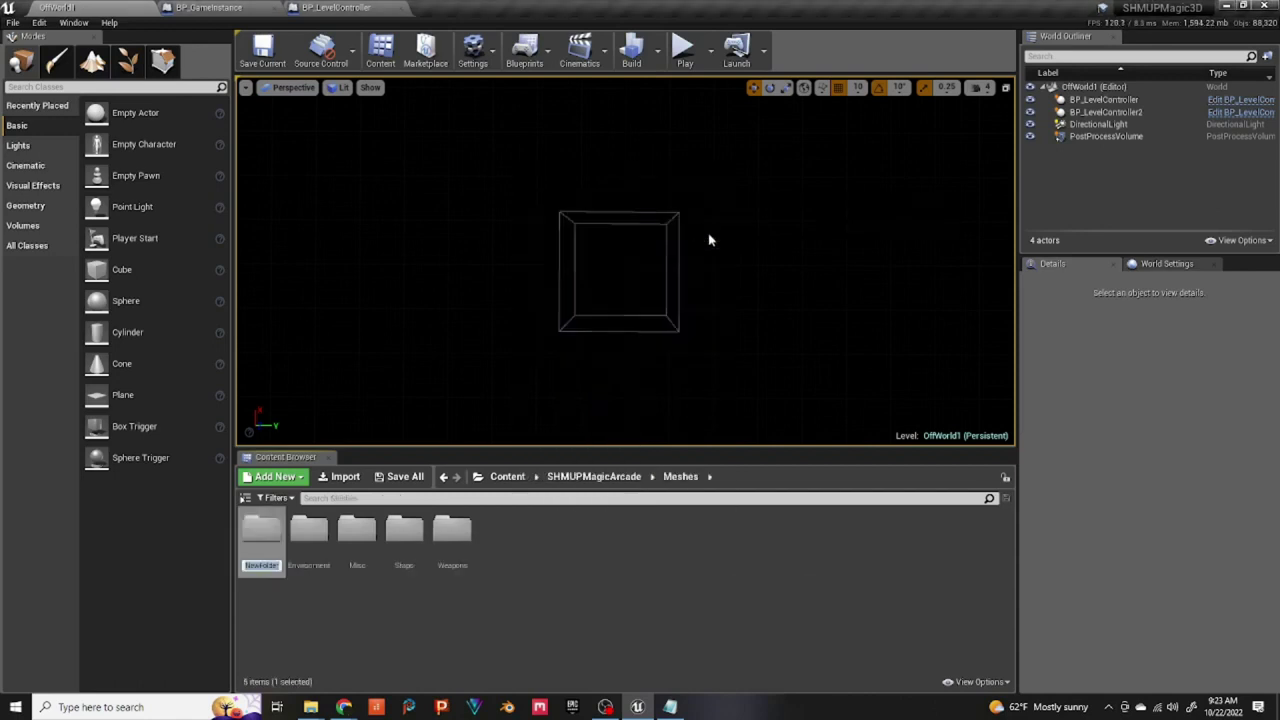
pyautogui.write('Kenney')
pyautogui.press('Return')
pyautogui.doubleClick(310, 535)
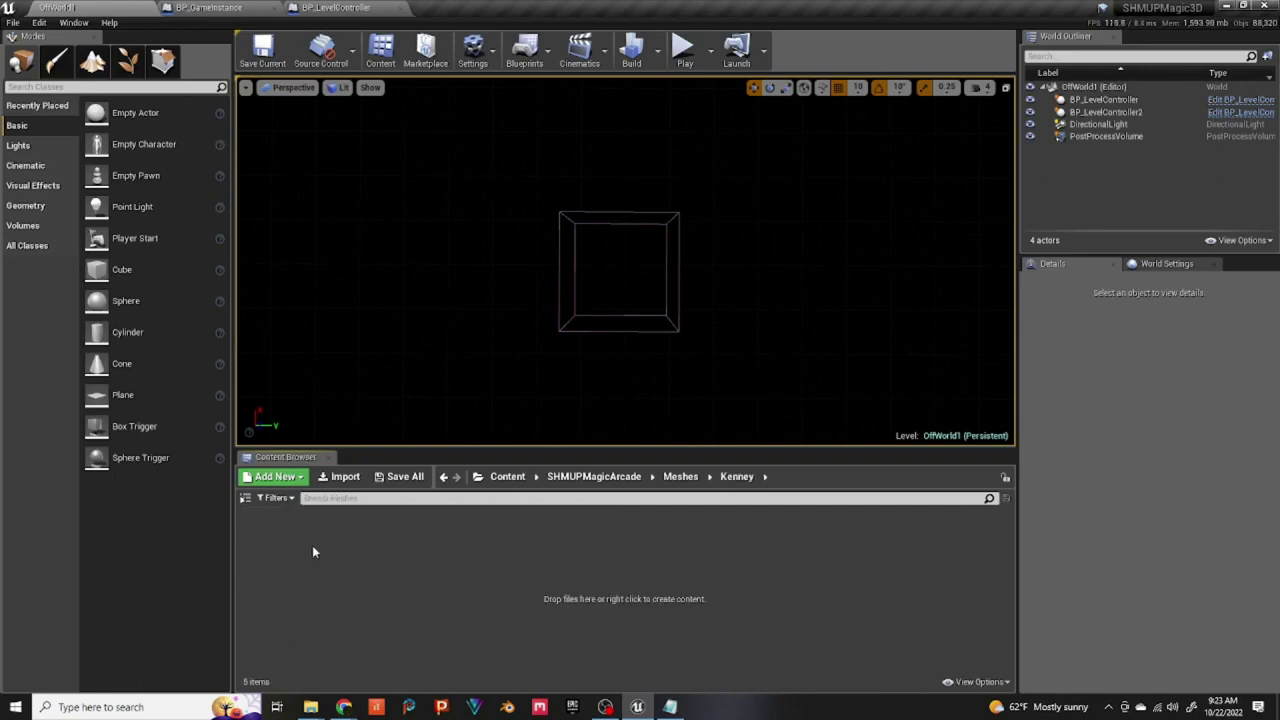
# Step: Select every FBX file in the desktop's FBX format folder and bring them into the Kenney content folder for import
pyautogui.click(1243, 6)
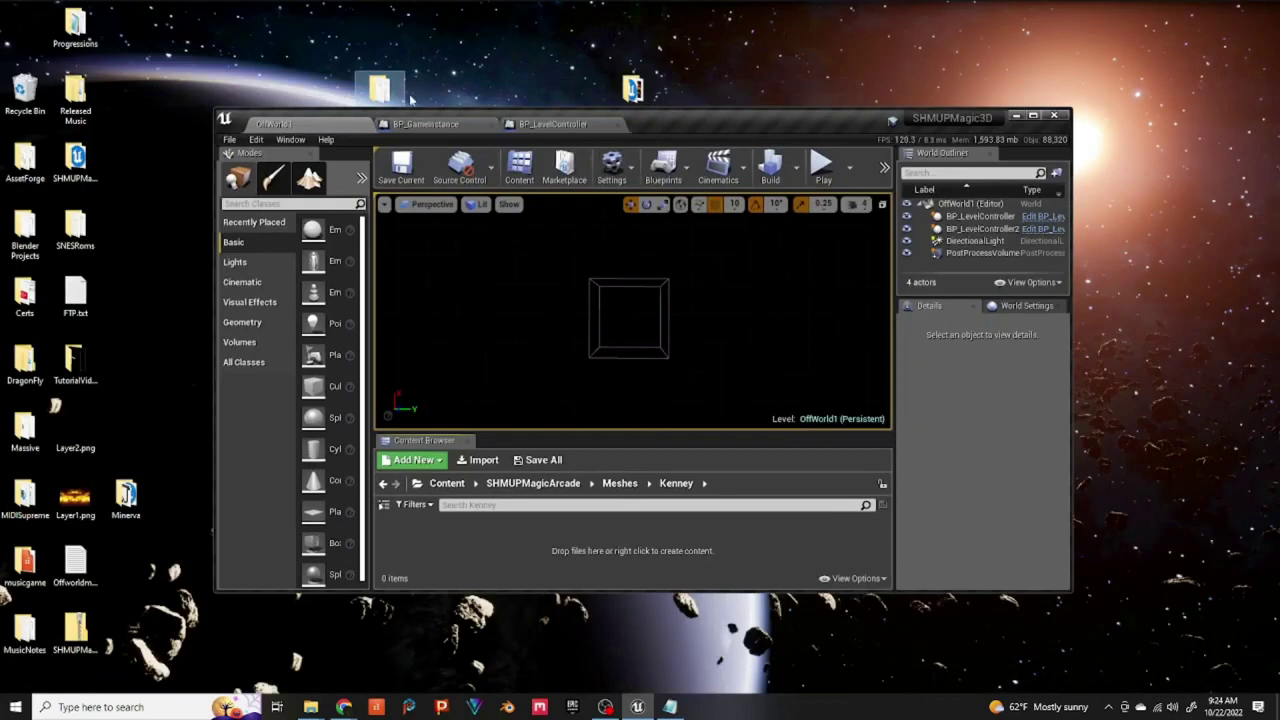
pyautogui.doubleClick(379, 88)
pyautogui.click(465, 300)
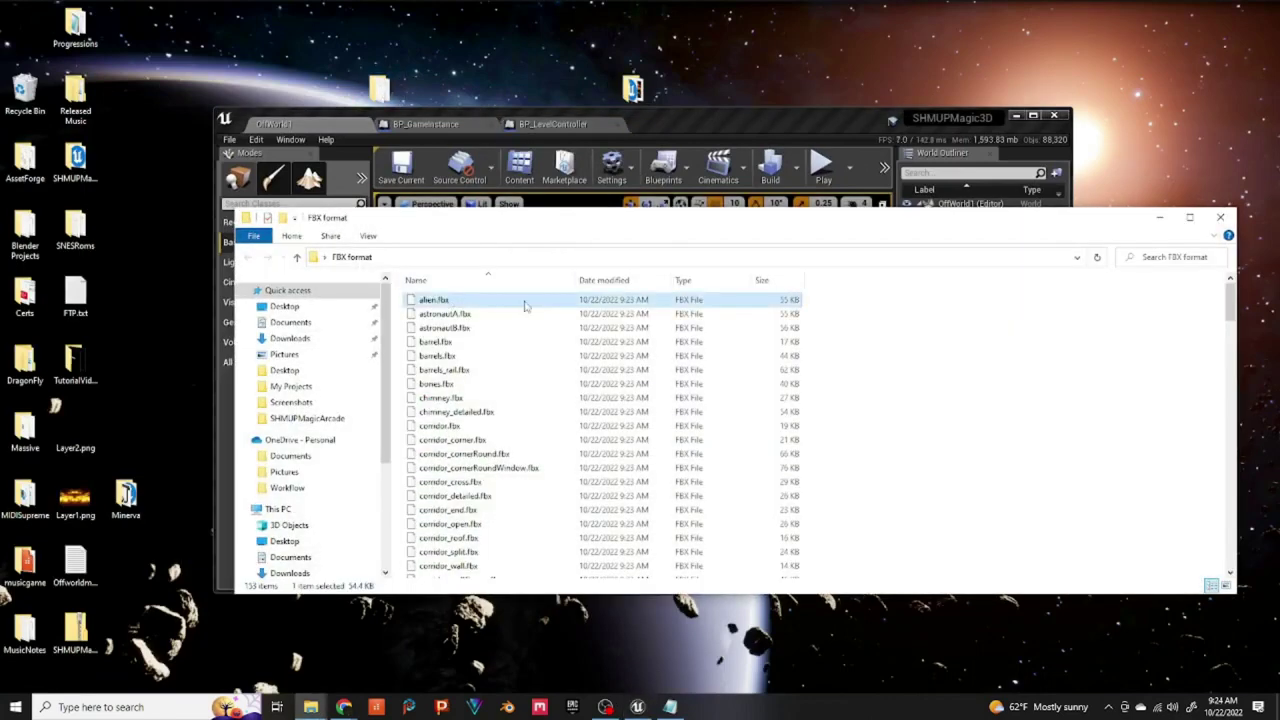
pyautogui.moveTo(1230, 300); pyautogui.dragTo(1258, 555)
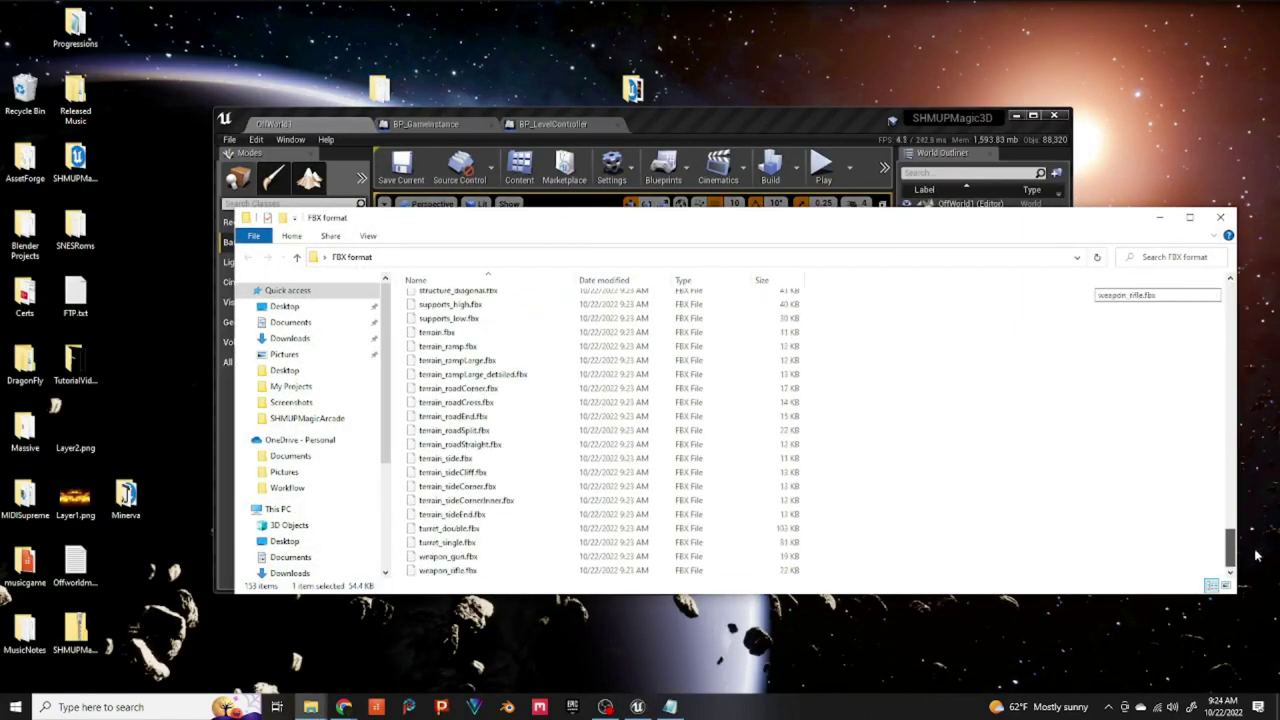
pyautogui.keyDown('shift'); pyautogui.click(463, 572); pyautogui.keyUp('shift')
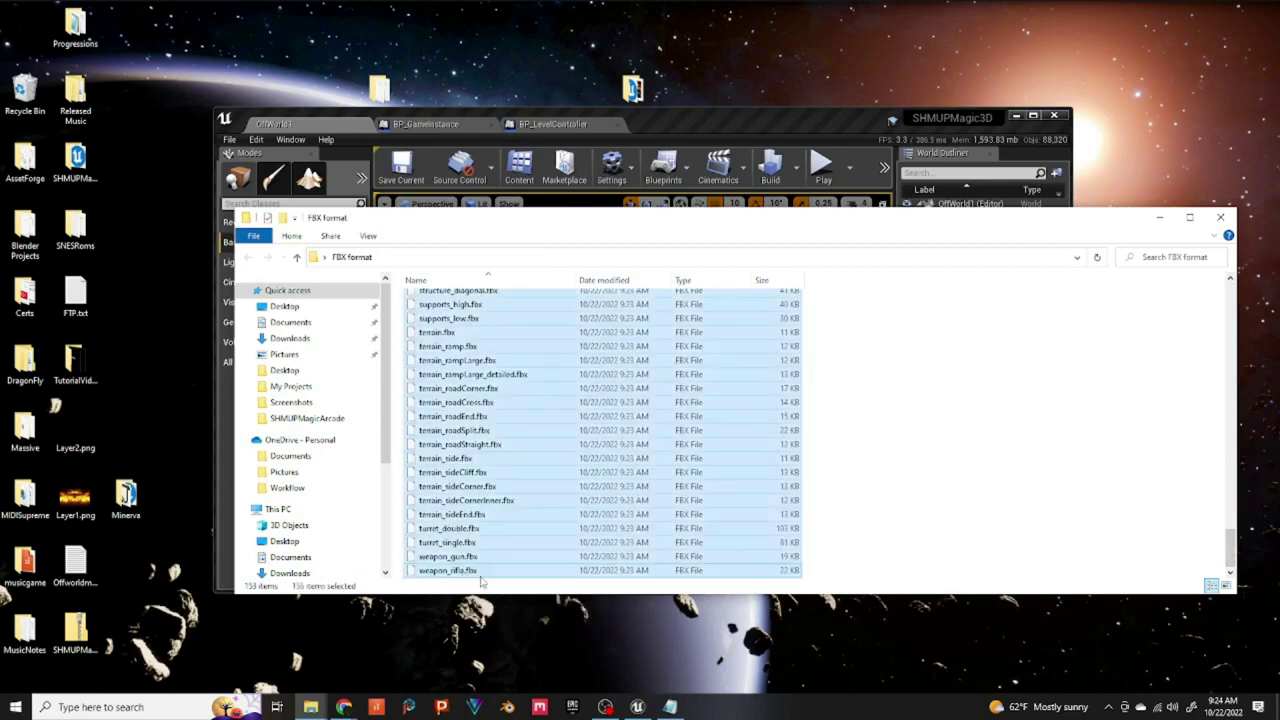
pyautogui.moveTo(663, 225); pyautogui.dragTo(669, 598)
pyautogui.moveTo(612, 680); pyautogui.dragTo(543, 554)
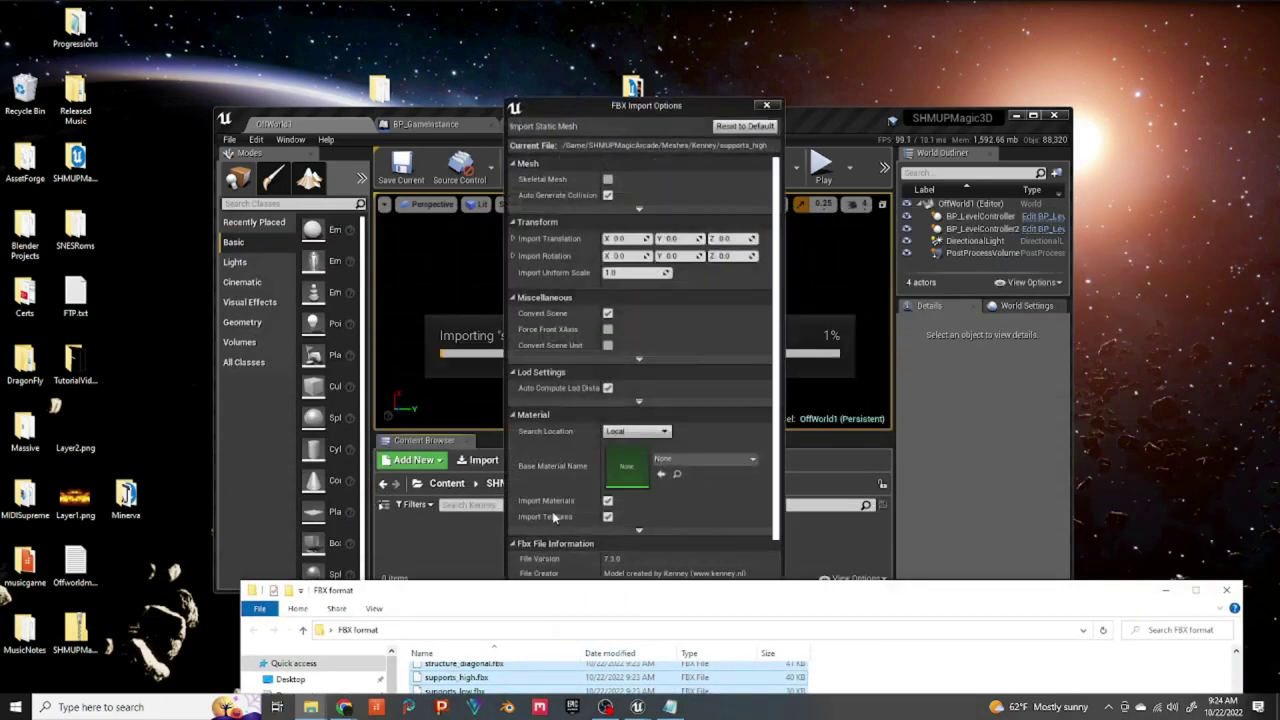
# Step: Turn off Auto Generate Collision, import all the FBX meshes and answer the prompt about replacing existing assets
pyautogui.click(667, 112)
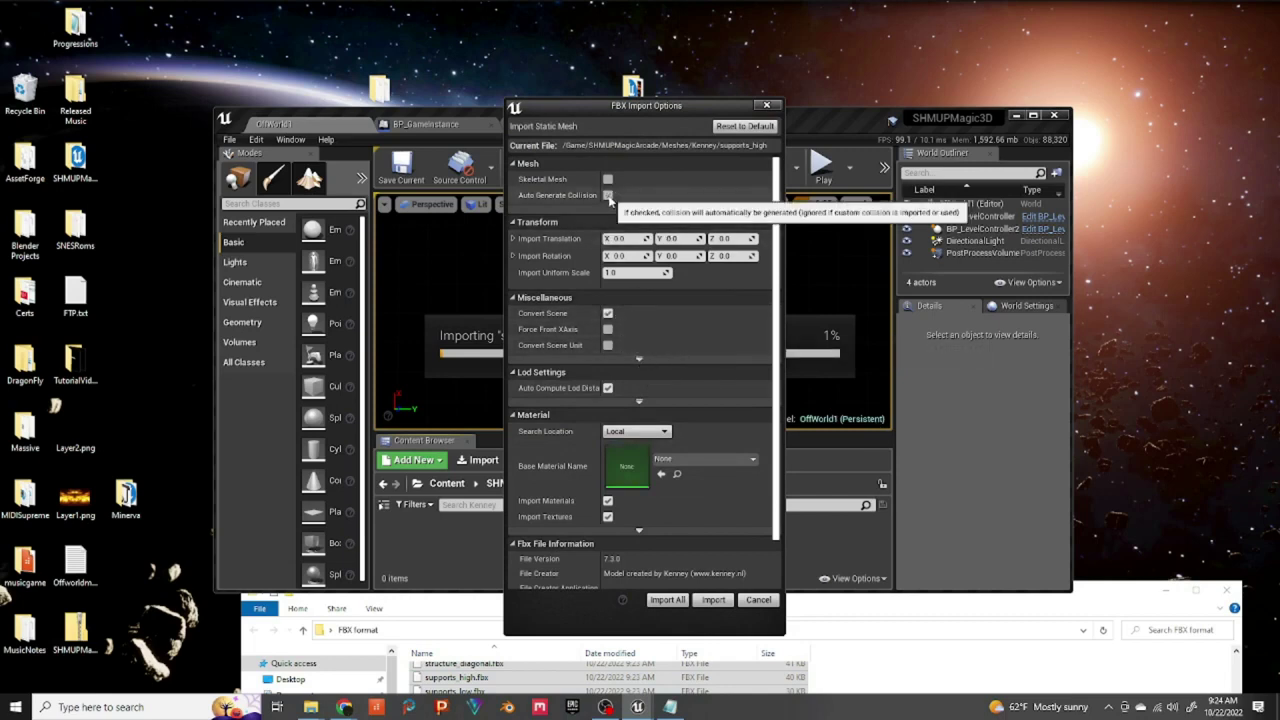
pyautogui.scroll(-1, 658, 397)
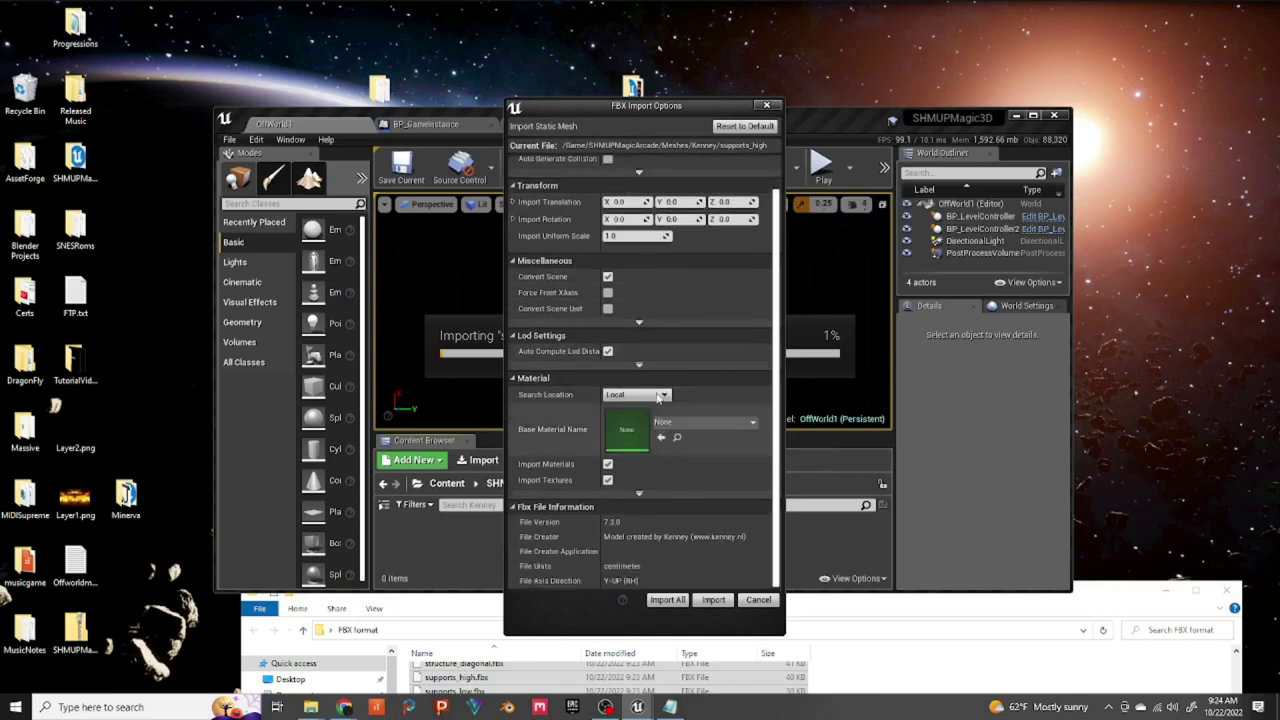
pyautogui.click(638, 322)
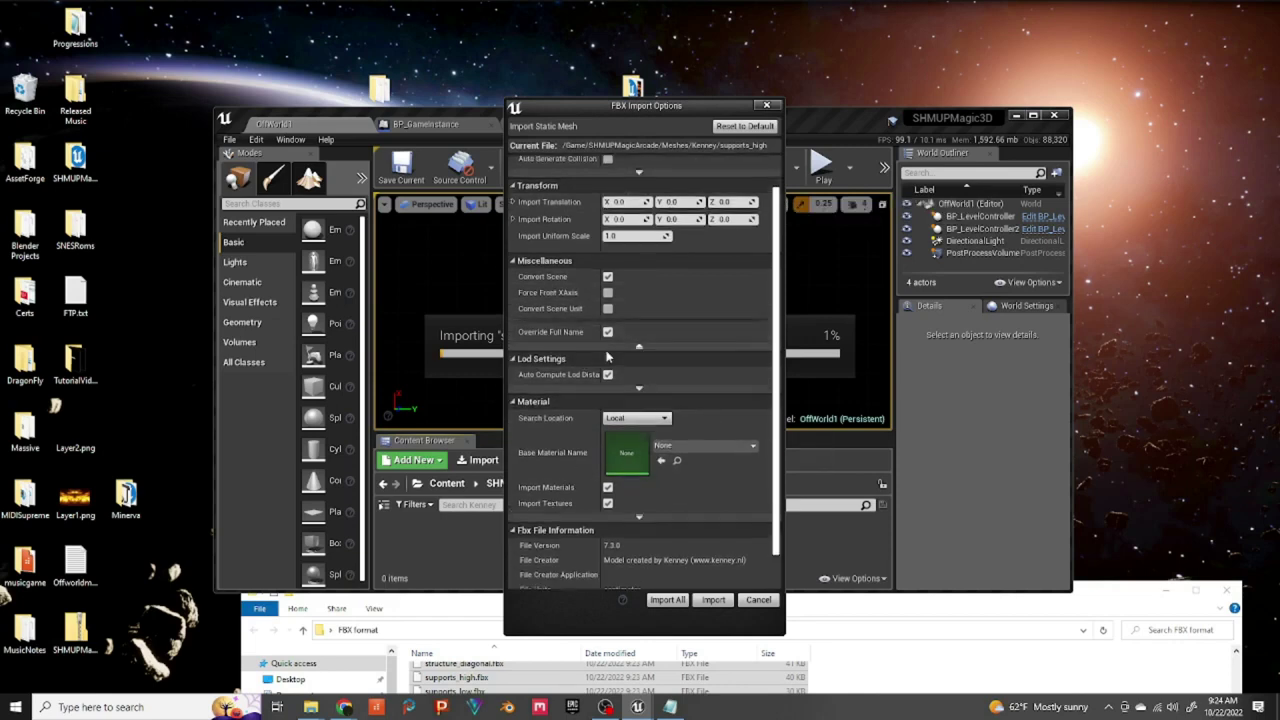
pyautogui.click(639, 346)
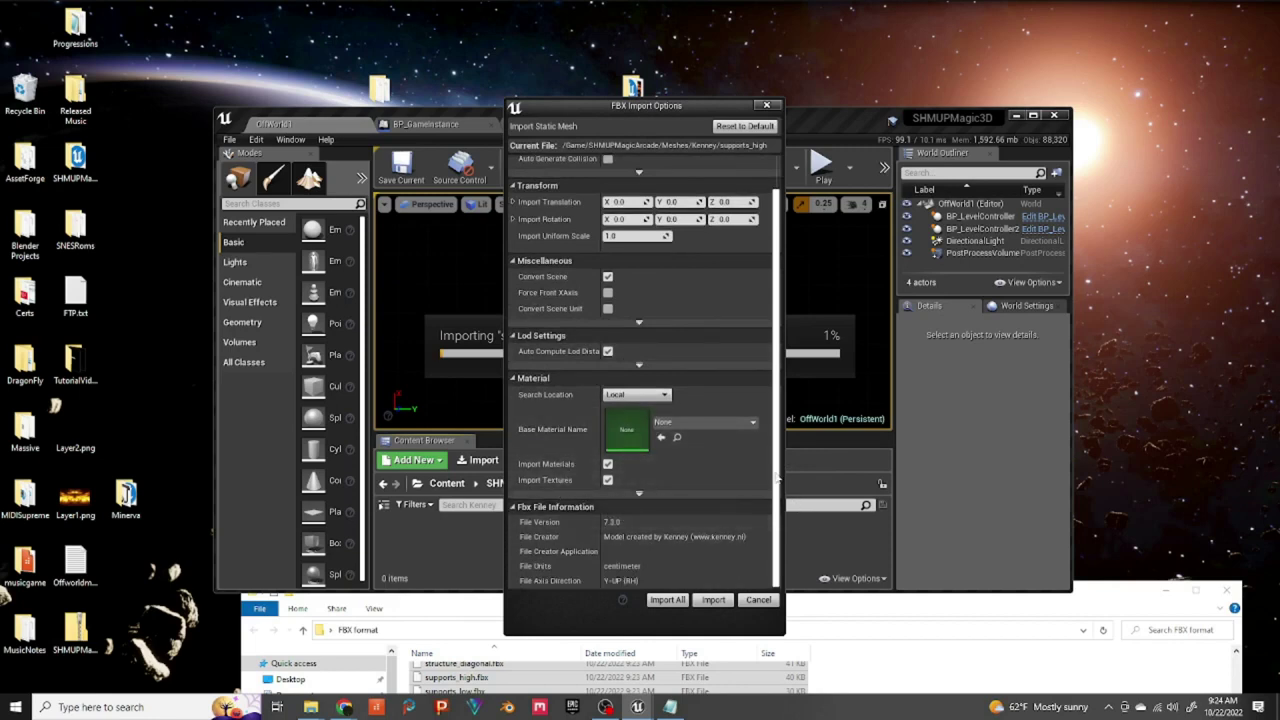
pyautogui.click(667, 600)
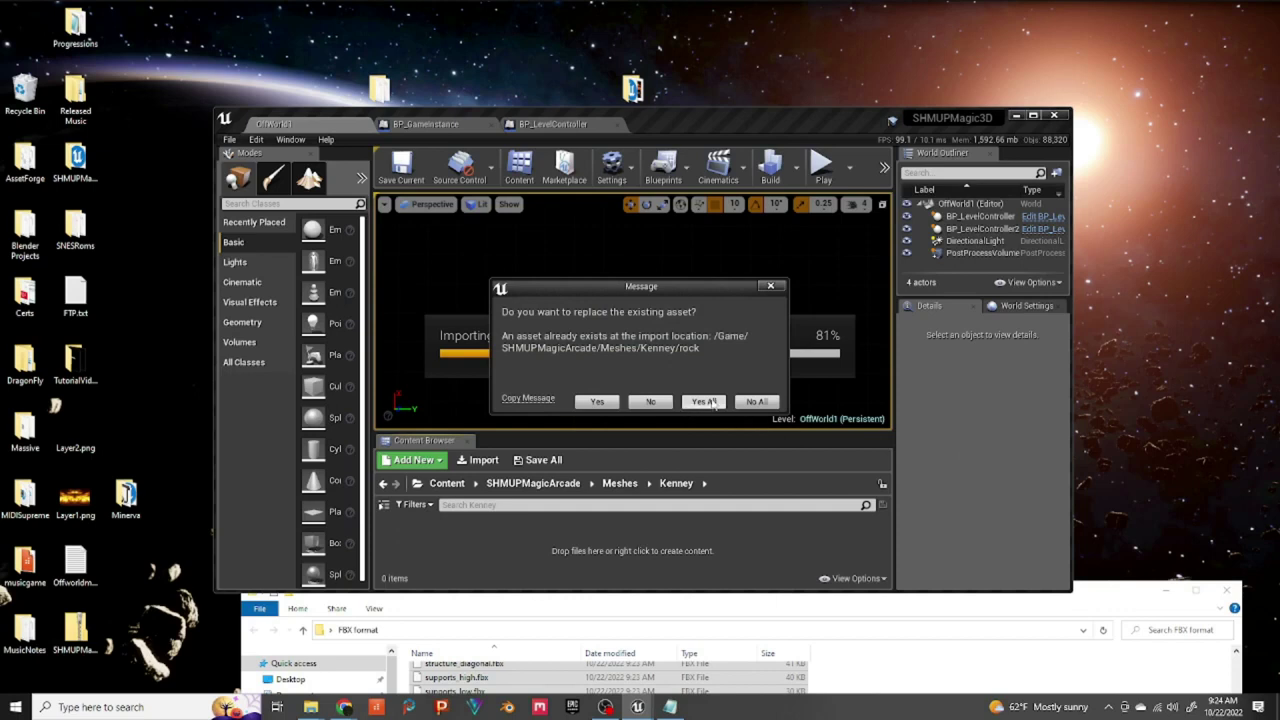
pyautogui.click(662, 401)
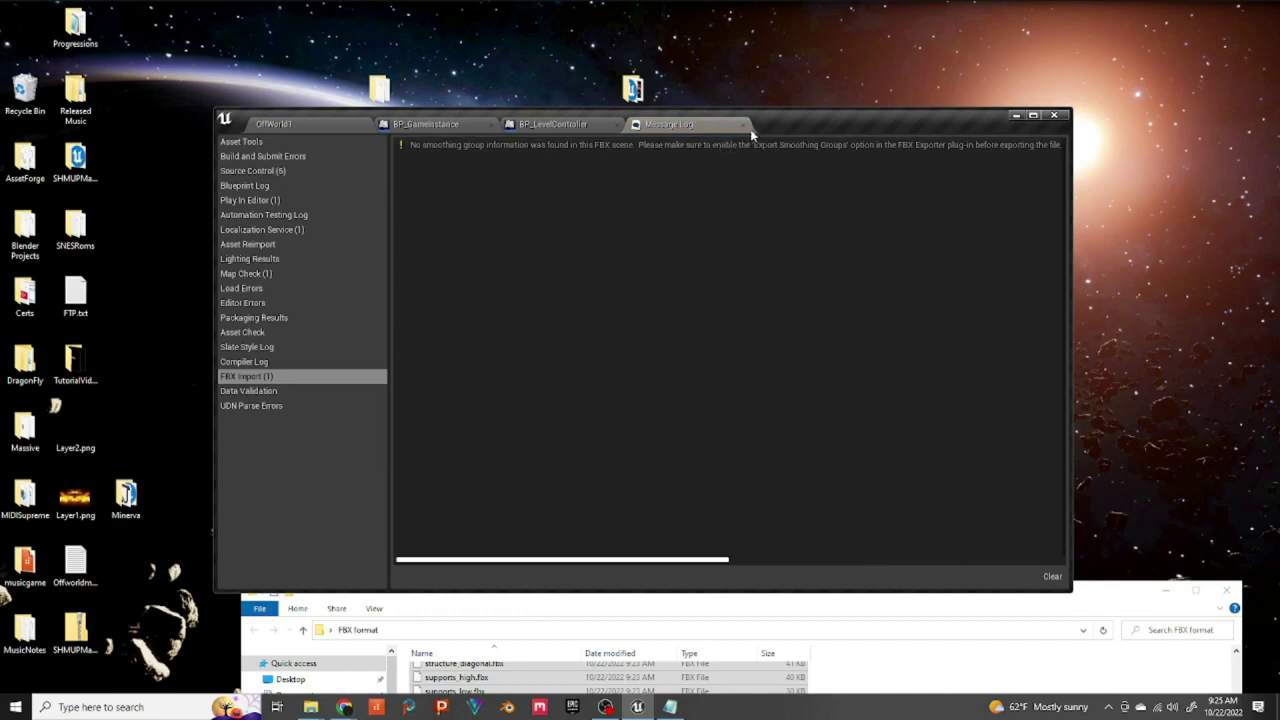
# Step: Maximize the editor, close the Message Log, return to OffWorld1 and save all the imported assets
pyautogui.click(1033, 116)
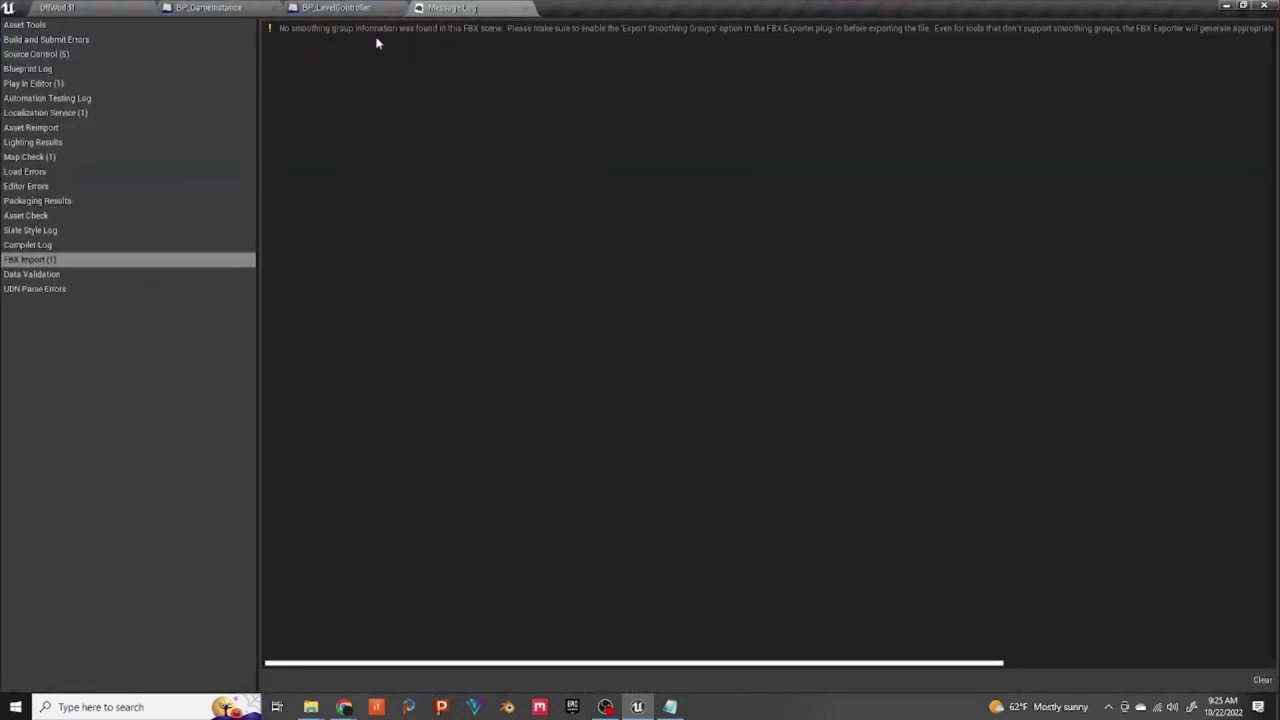
pyautogui.click(527, 8)
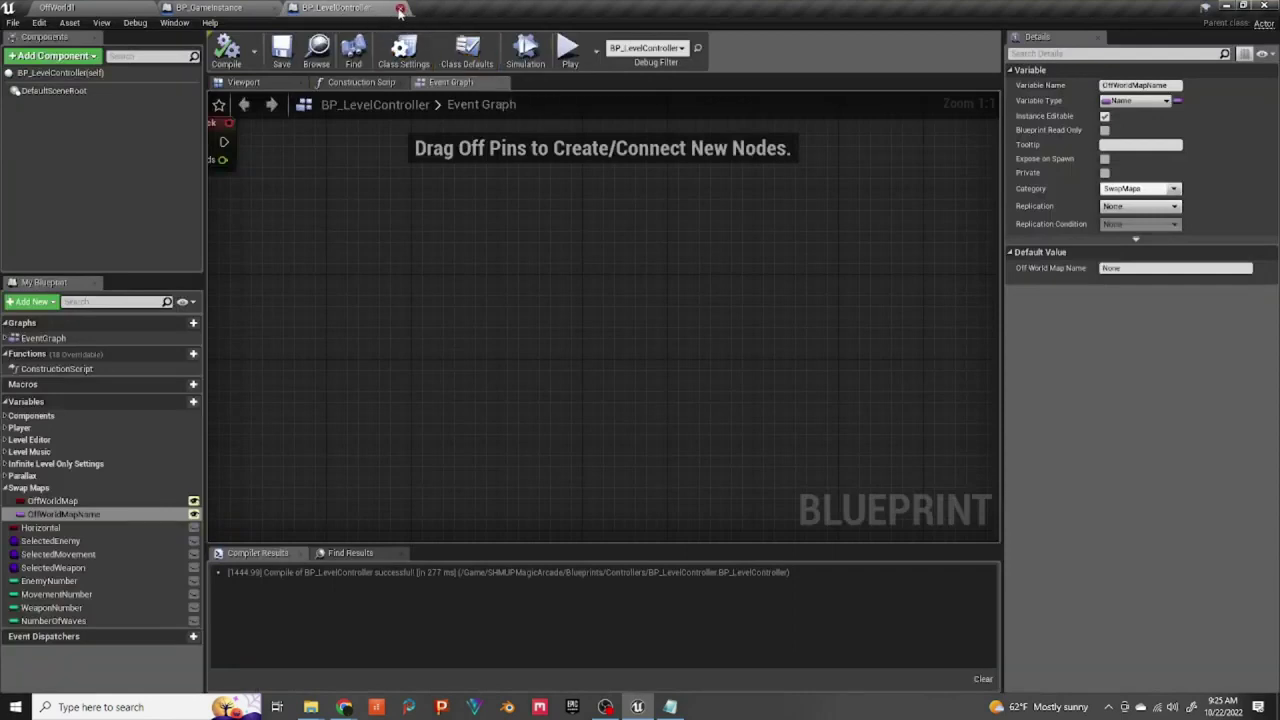
pyautogui.click(125, 7)
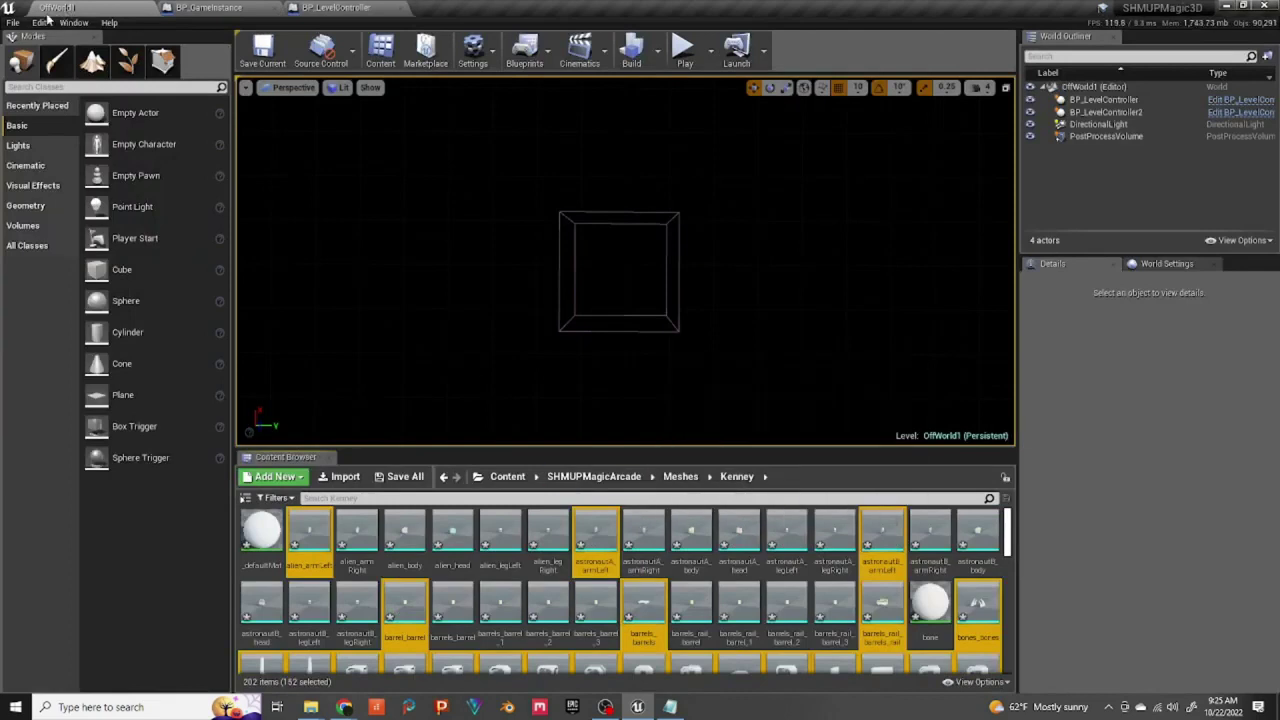
pyautogui.click(13, 22)
pyautogui.click(45, 131)
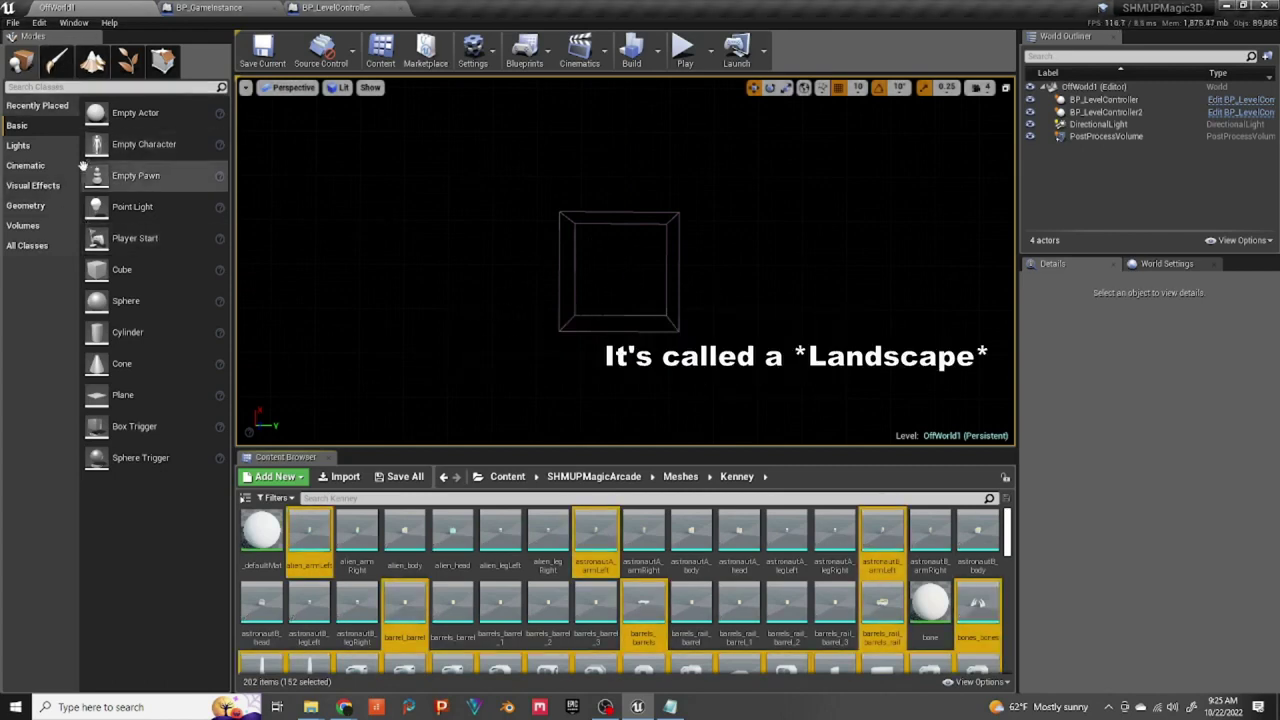
# Step: Create a new landscape in OffWorld1 with 8 × 8 components and a section size of 63x63 quads
pyautogui.click(92, 61)
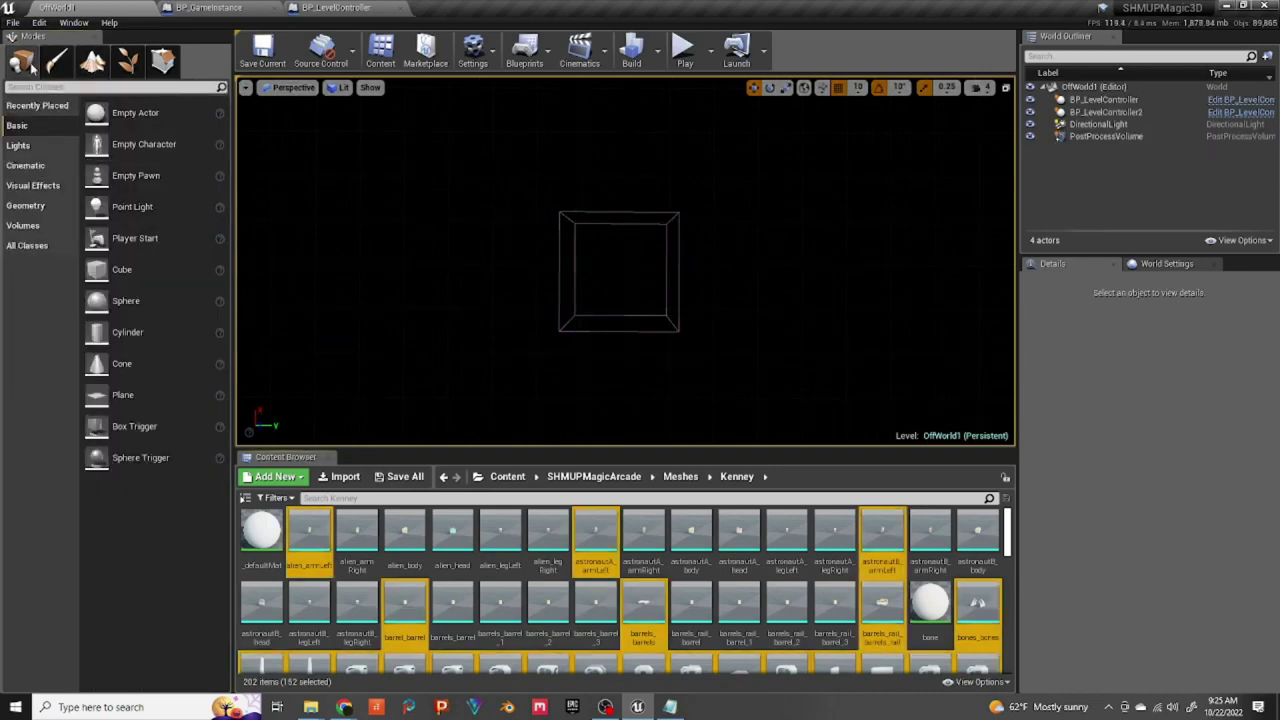
pyautogui.click(92, 61)
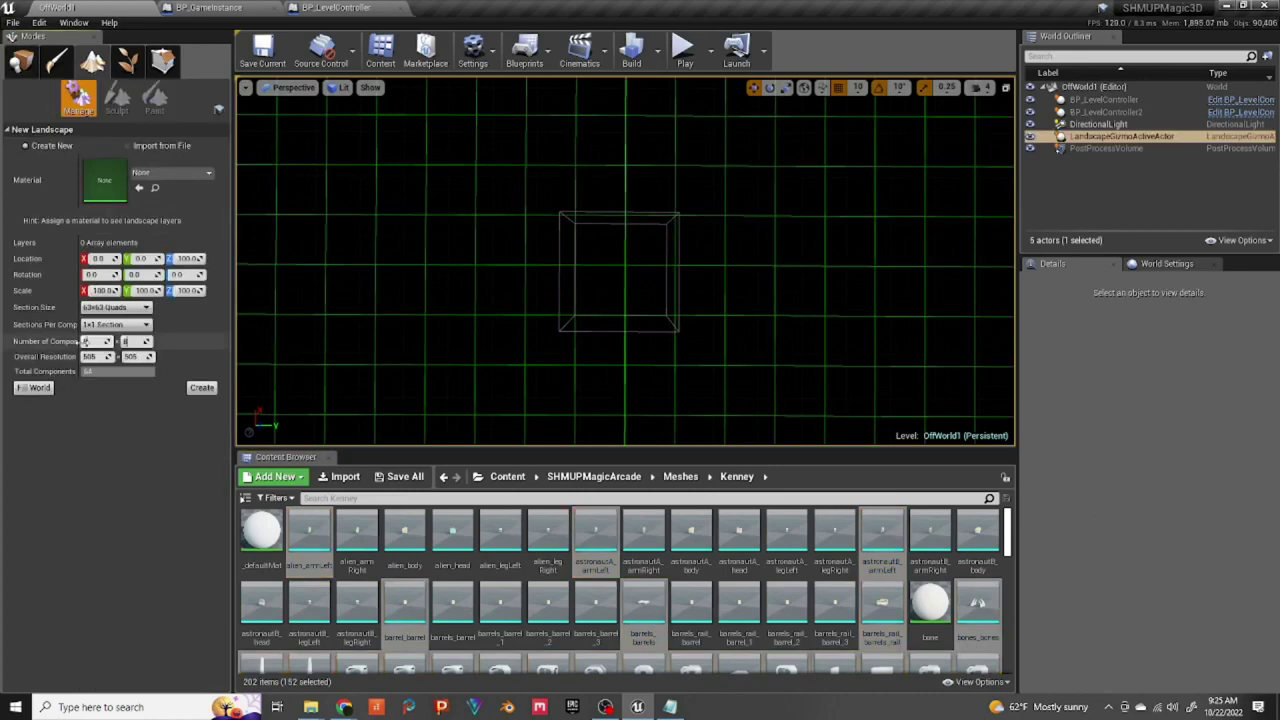
pyautogui.write('8')
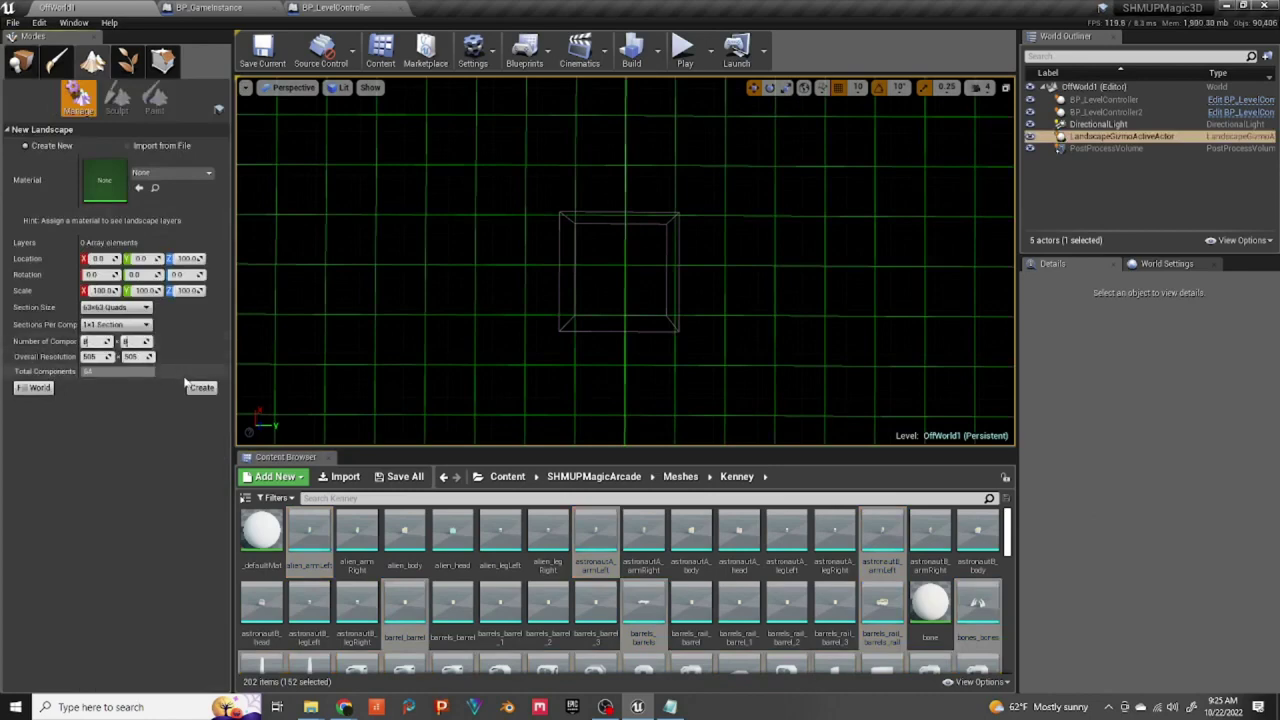
pyautogui.click(200, 388)
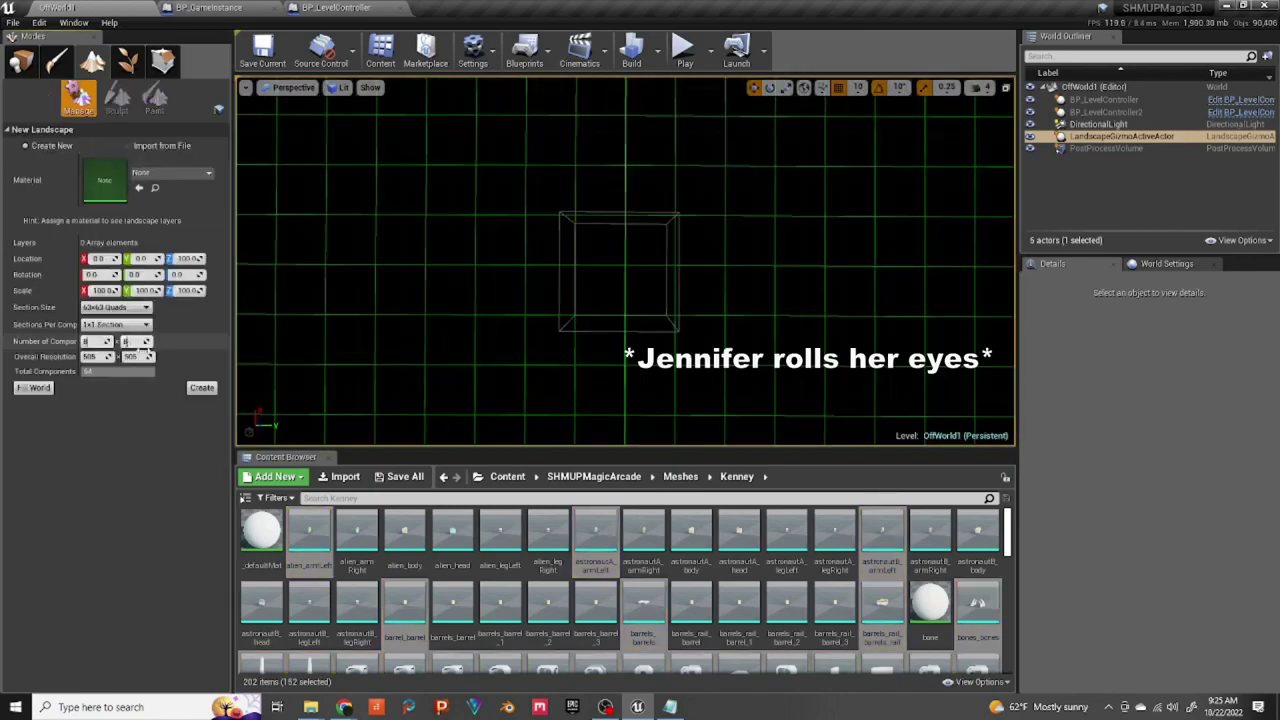
pyautogui.click(200, 388)
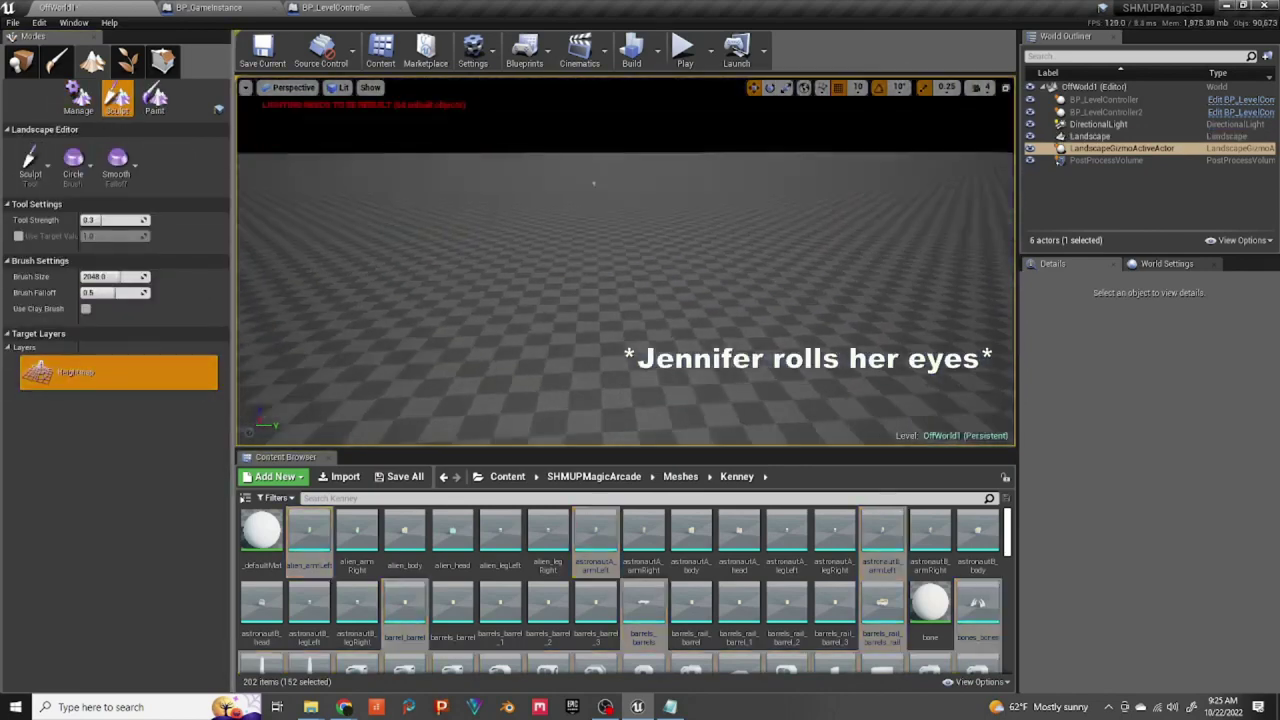
# Step: Look over the new landscape and review the details of the DirectionalLight, LandscapeGizmoActiveActor and PostProcessVolume actors
pyautogui.moveTo(625, 260); pyautogui.dragTo(440, 380, button='right')
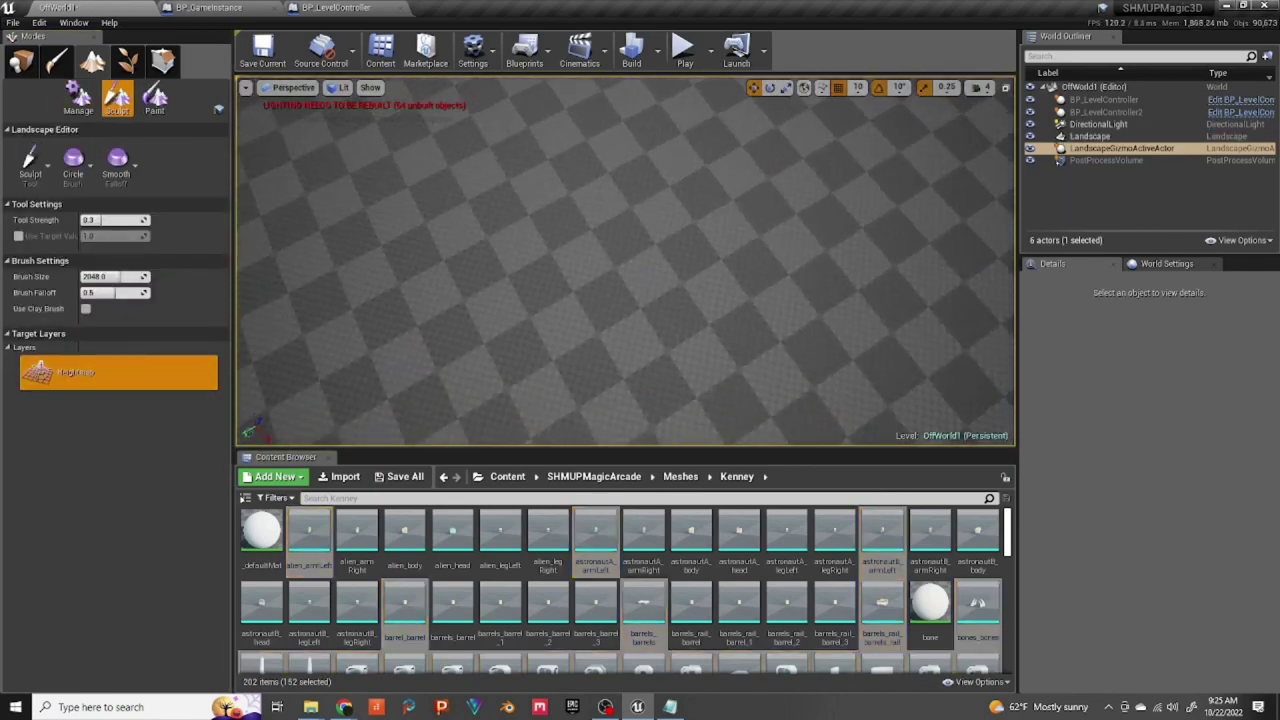
pyautogui.press('s')
pyautogui.moveTo(625, 300); pyautogui.dragTo(410, 210, button='right')
pyautogui.moveTo(640, 260)
pyautogui.mouseDown(button='right')
pyautogui.moveTo(646, 290)
pyautogui.moveTo(555, 297)
pyautogui.mouseUp(button='right')
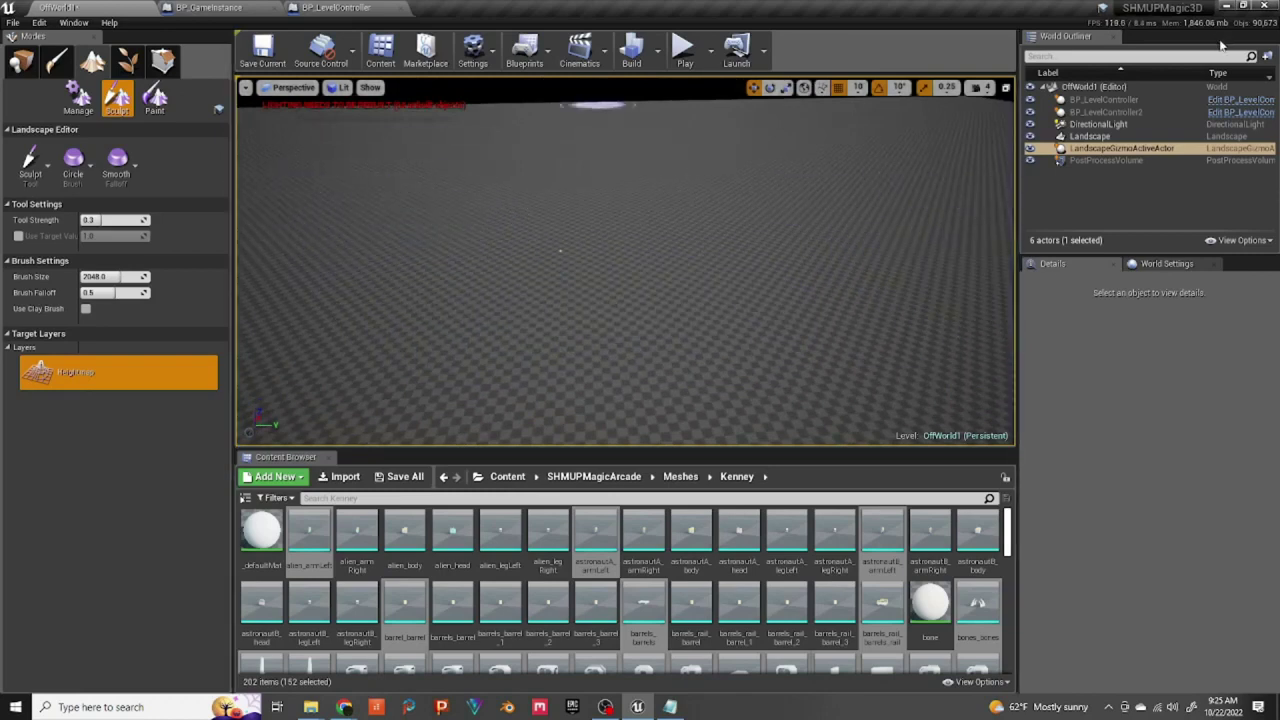
pyautogui.click(1098, 124)
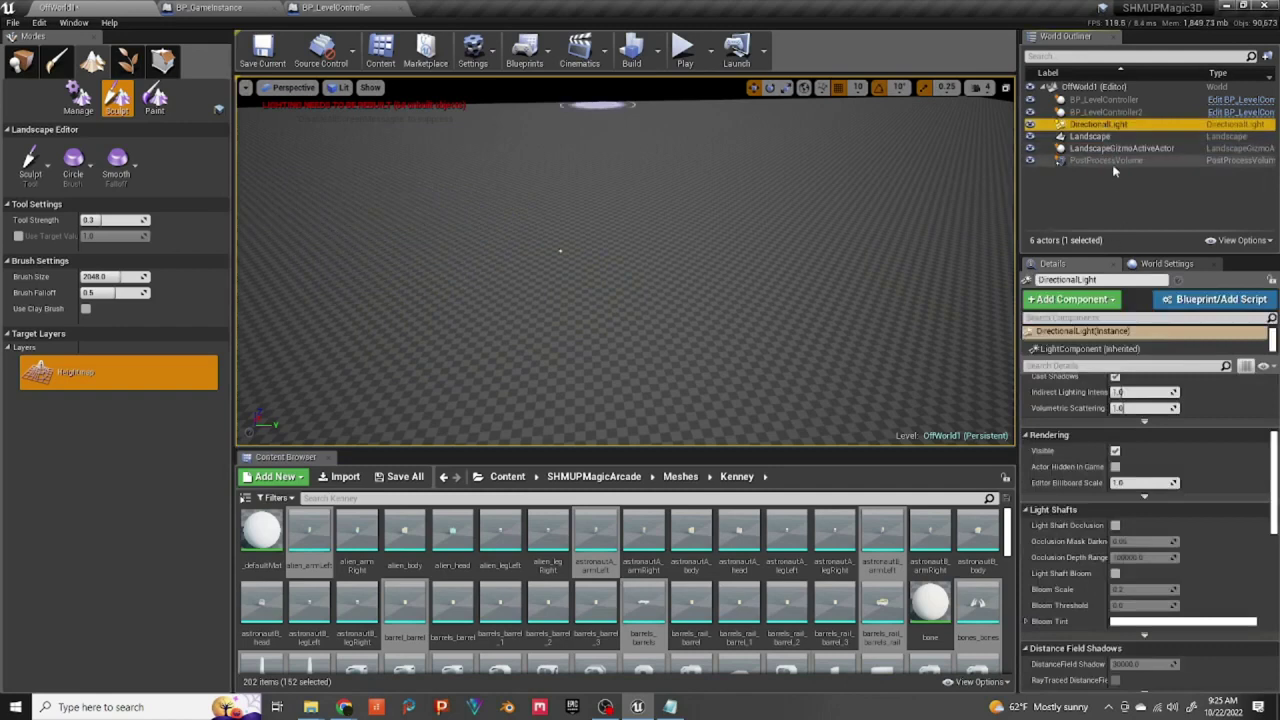
pyautogui.click(1098, 136)
pyautogui.click(1105, 149)
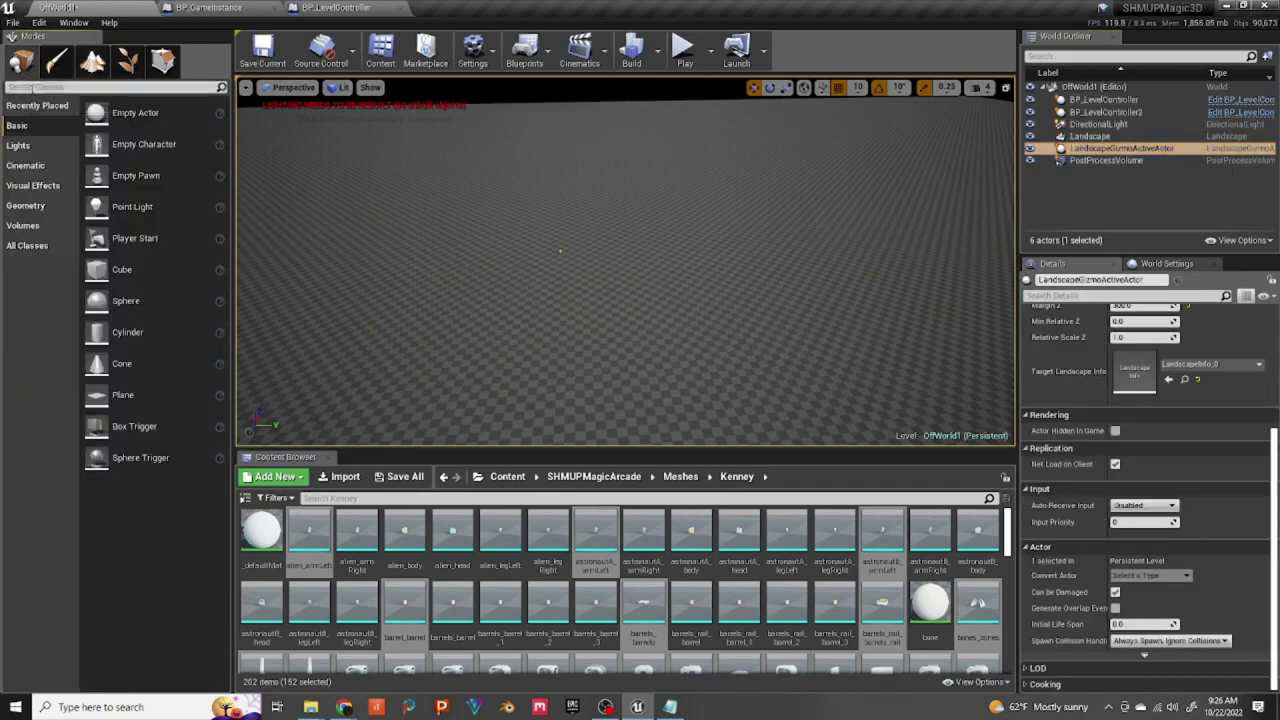
pyautogui.click(1108, 160)
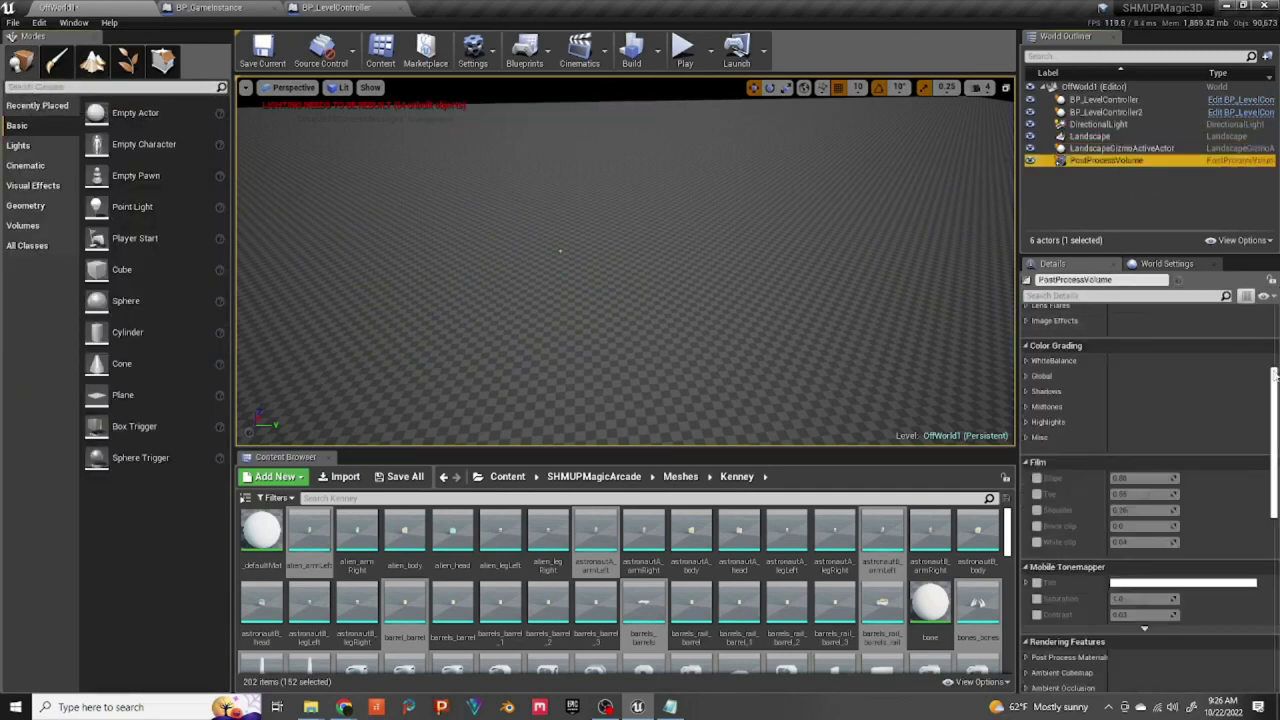
pyautogui.scroll(5, 1273, 374)
pyautogui.click(1131, 327)
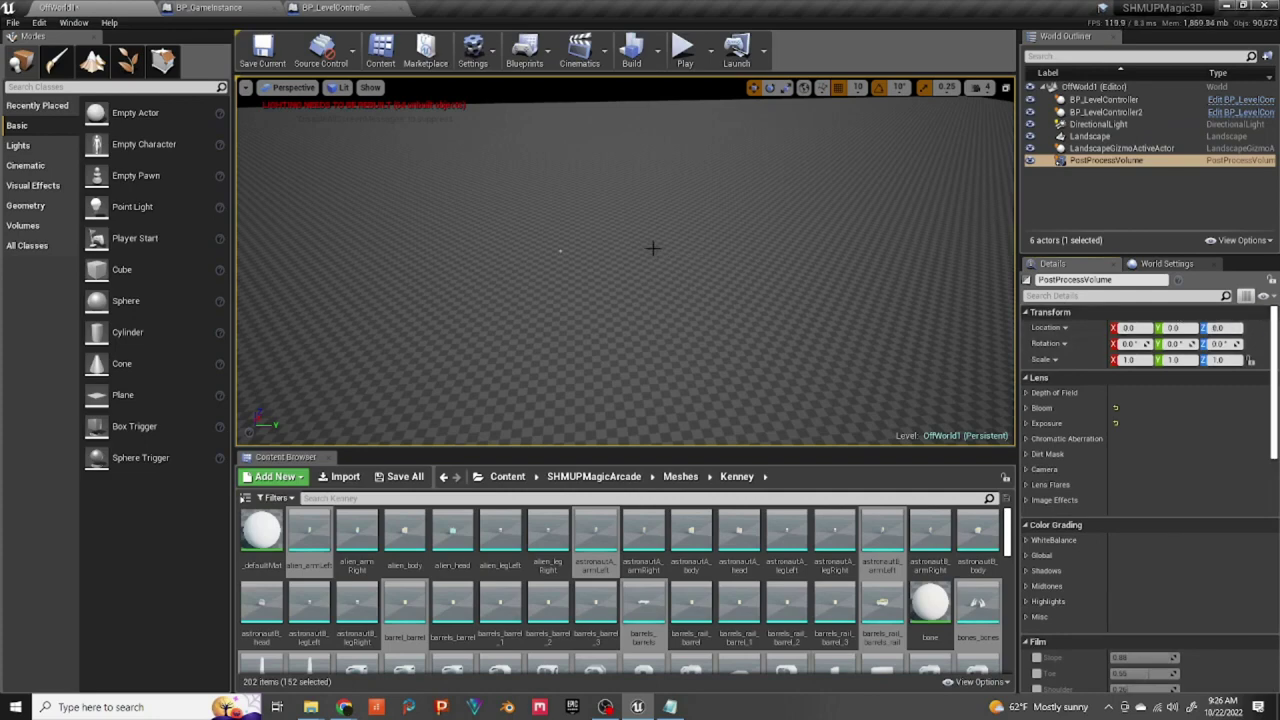
# Step: Focus on the PostProcessVolume and examine how the landscape's height relates to the level origin from several angles
pyautogui.press('f')
pyautogui.scroll(-3, 640, 240)
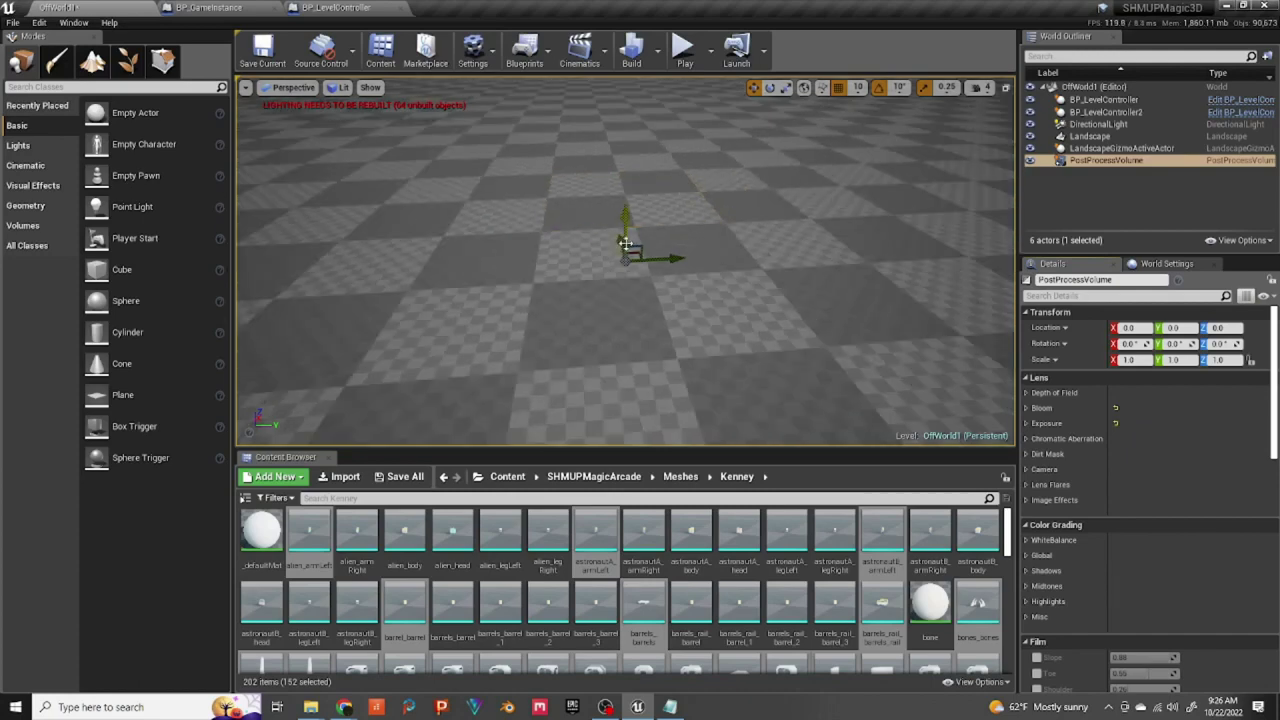
pyautogui.scroll(-4, 634, 249)
pyautogui.moveTo(636, 252); pyautogui.dragTo(780, 308, button='right')
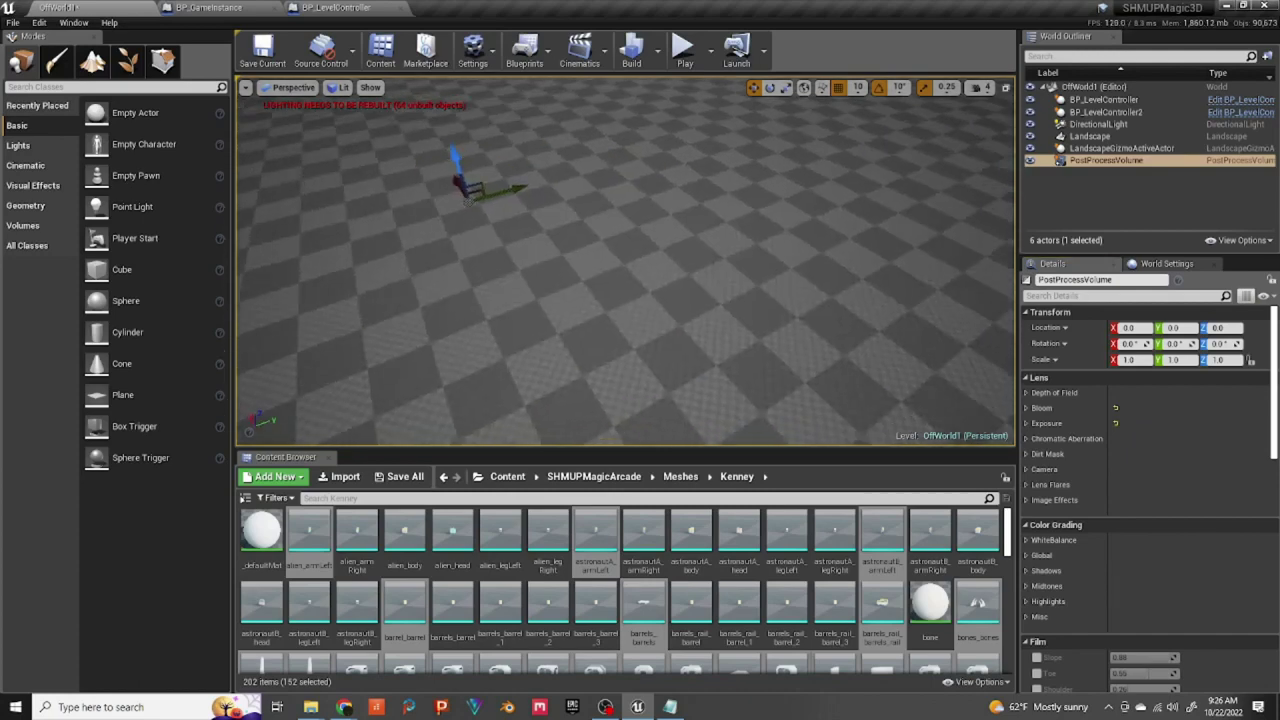
pyautogui.moveTo(594, 238); pyautogui.dragTo(709, 298, button='right')
pyautogui.scroll(-3, 429, 211)
pyautogui.moveTo(383, 149); pyautogui.dragTo(184, 44, button='right')
pyautogui.moveTo(626, 261); pyautogui.dragTo(300, 304, button='right')
pyautogui.moveTo(444, 256); pyautogui.dragTo(685, 187, button='right')
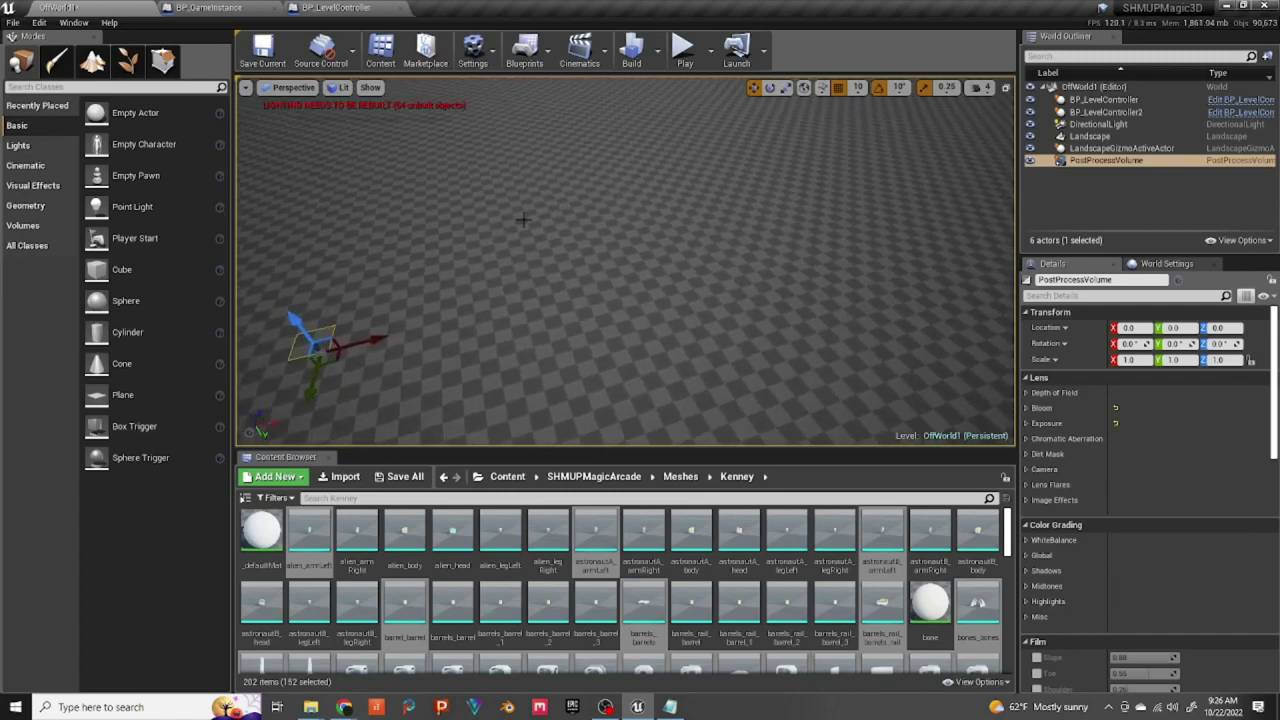
pyautogui.moveTo(340, 347); pyautogui.dragTo(544, 348, button='right')
# Step: Set the landscape's Z location to -500
pyautogui.click(544, 348)
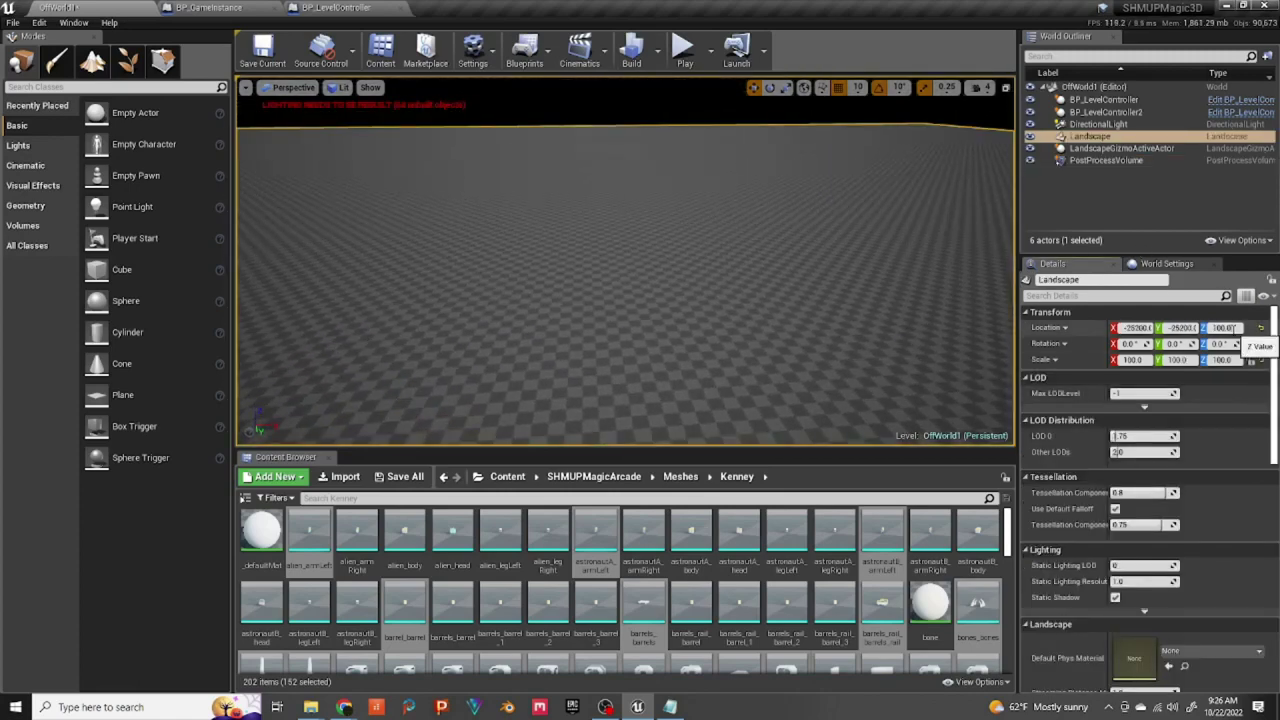
pyautogui.click(1225, 328)
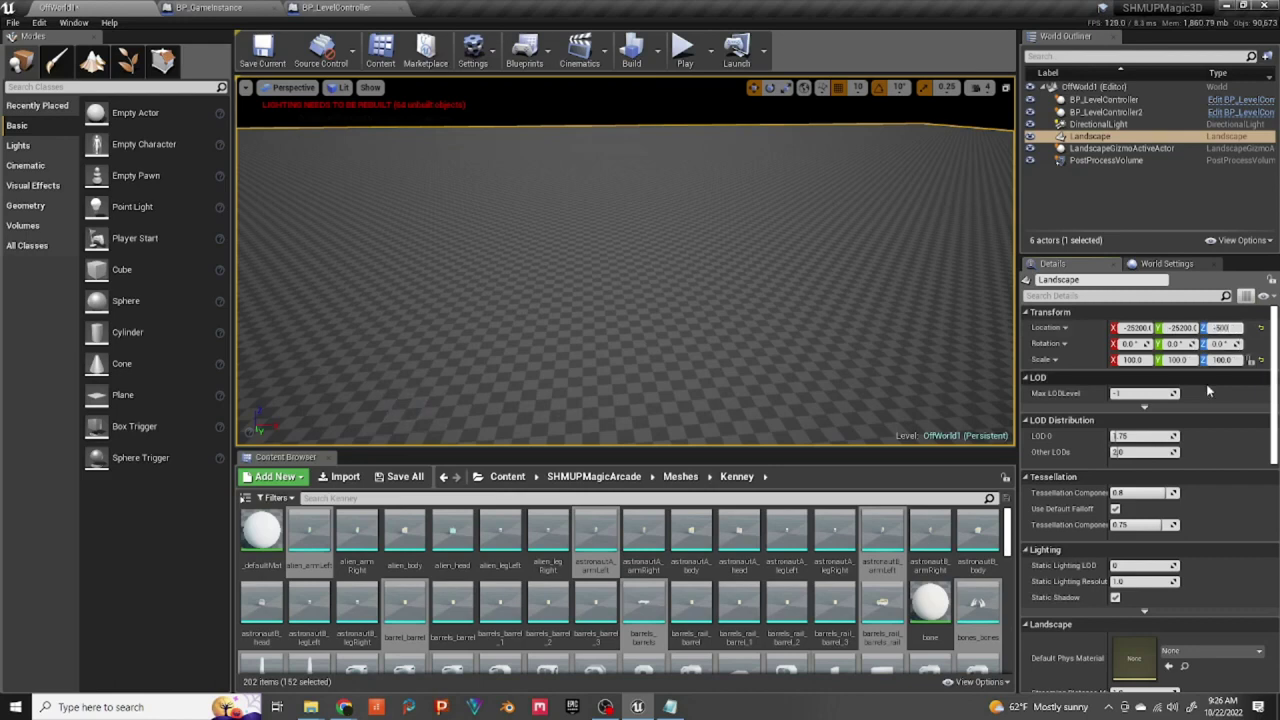
pyautogui.press('Return')
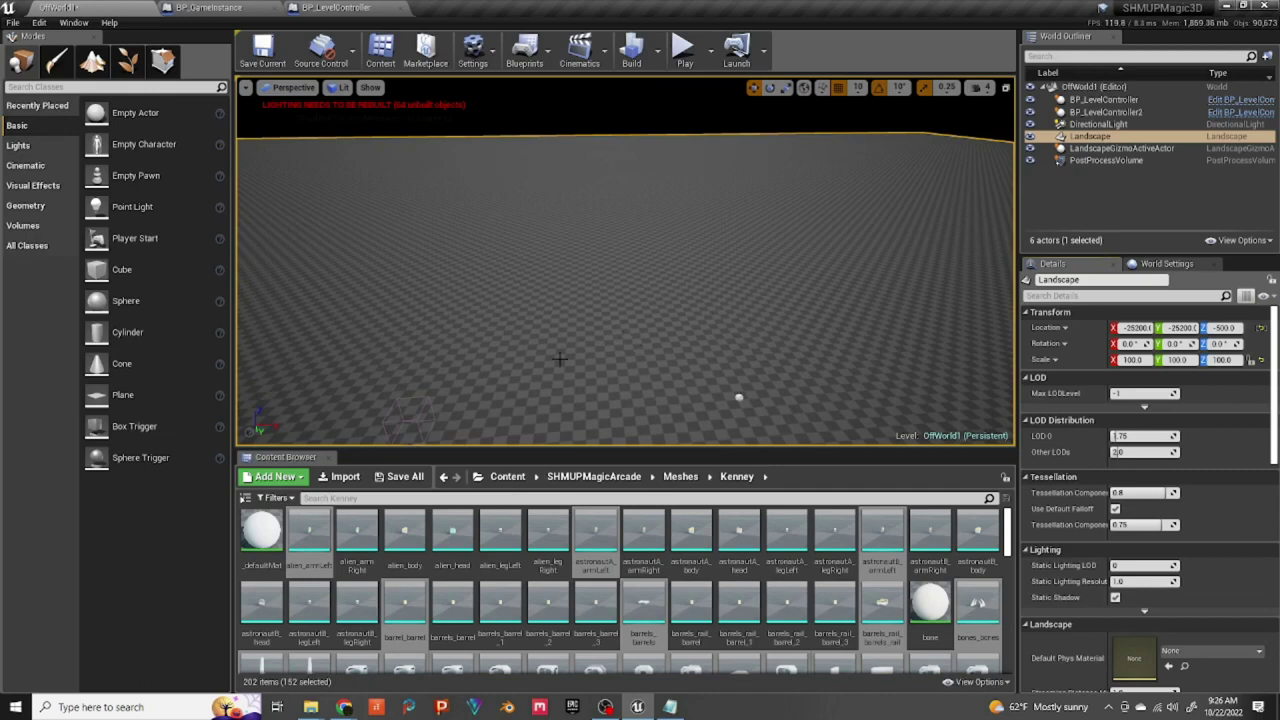
# Step: Examine the lowered landscape from several angles, selecting the PostProcessVolume to locate the level origin
pyautogui.moveTo(612, 360); pyautogui.dragTo(786, 399, button='right')
pyautogui.moveTo(640, 385); pyautogui.dragTo(605, 385, button='right')
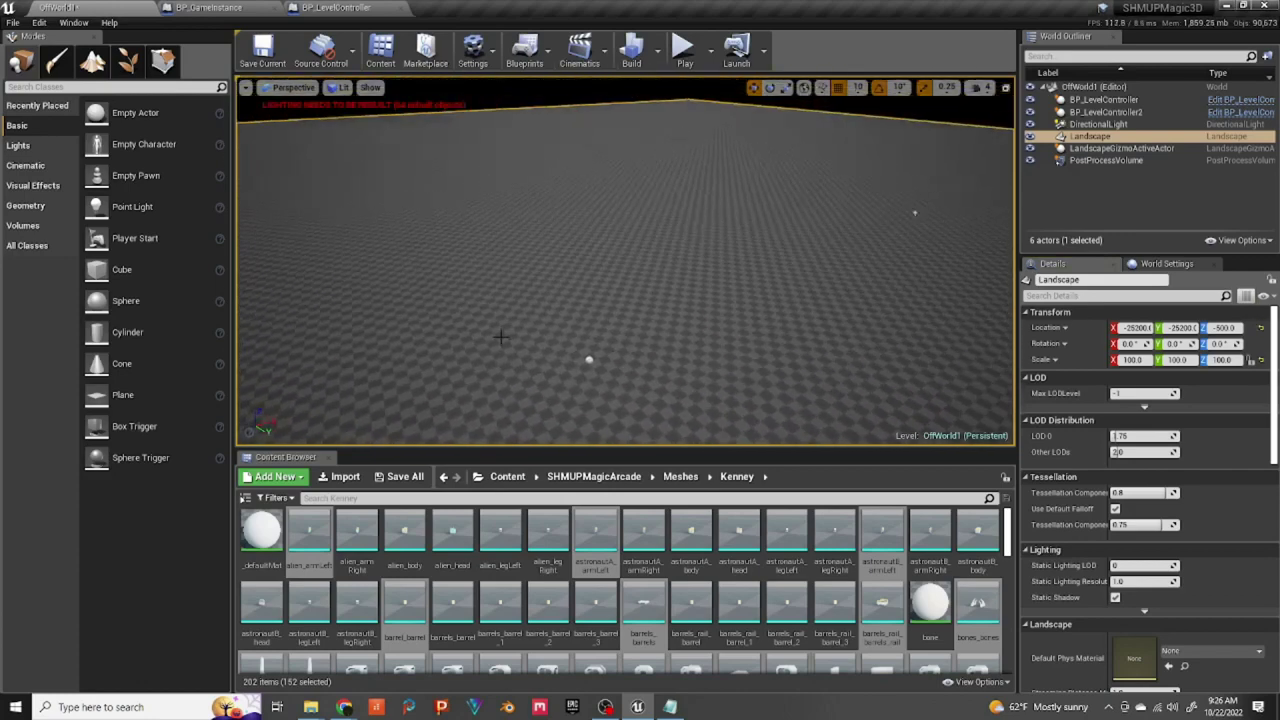
pyautogui.moveTo(423, 280); pyautogui.dragTo(392, 292, button='right')
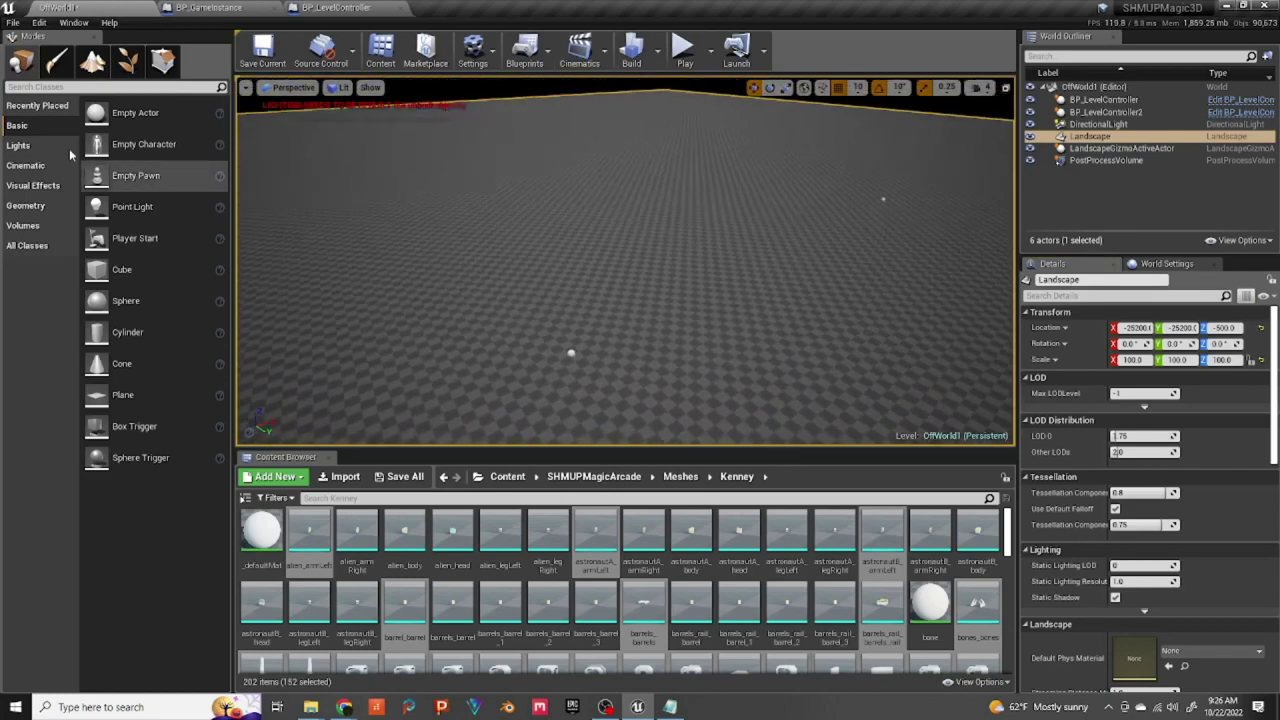
pyautogui.click(92, 62)
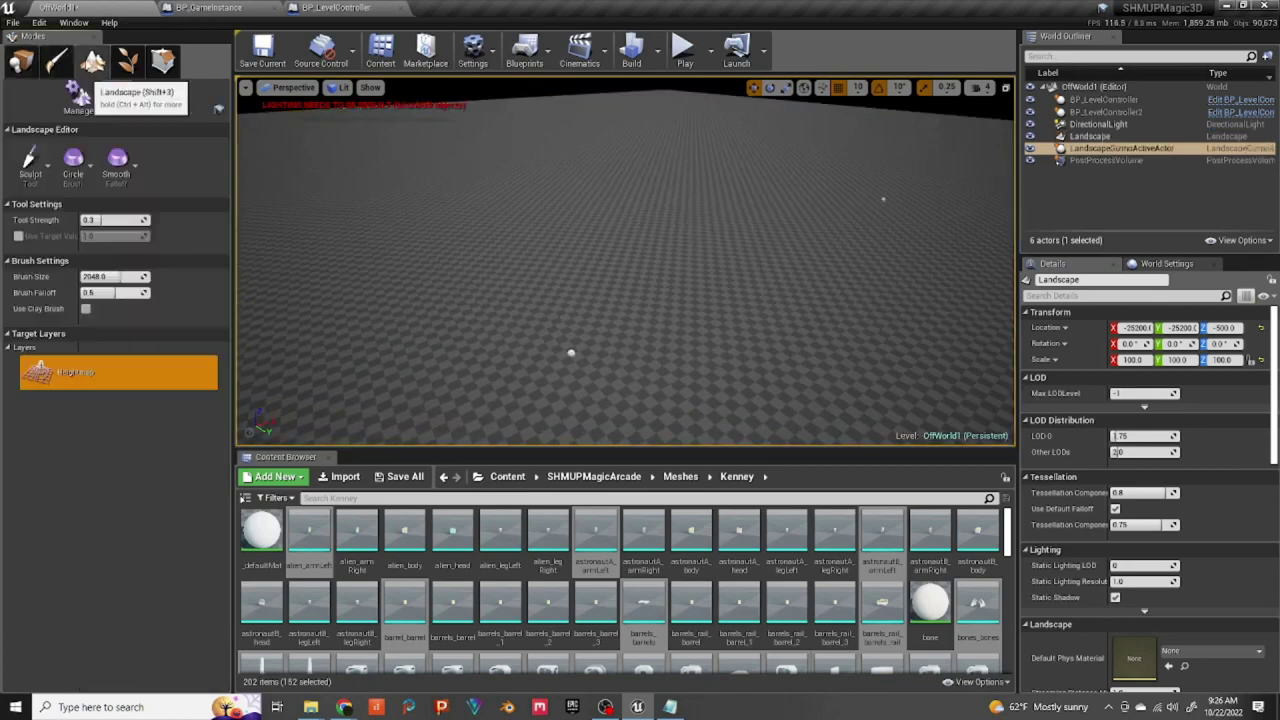
pyautogui.moveTo(694, 197)
pyautogui.mouseDown(button='right')
pyautogui.moveTo(650, 200)
pyautogui.moveTo(763, 194)
pyautogui.mouseUp(button='right')
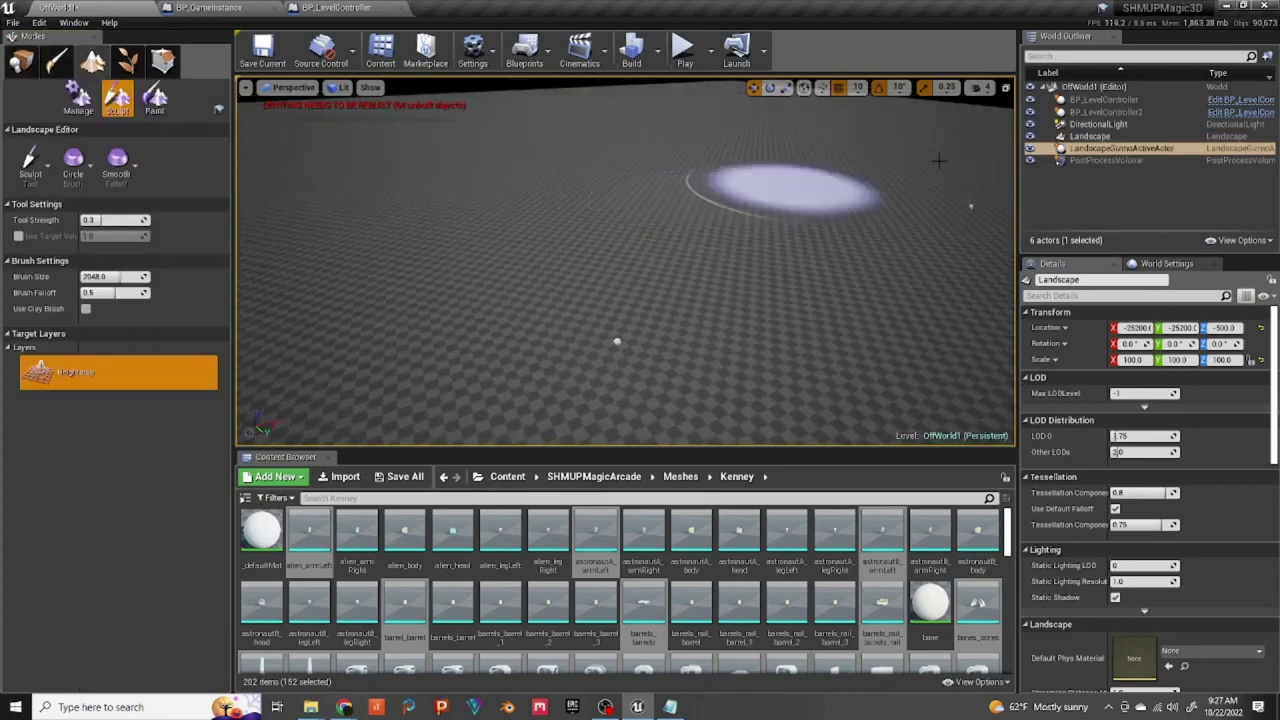
pyautogui.click(1165, 157)
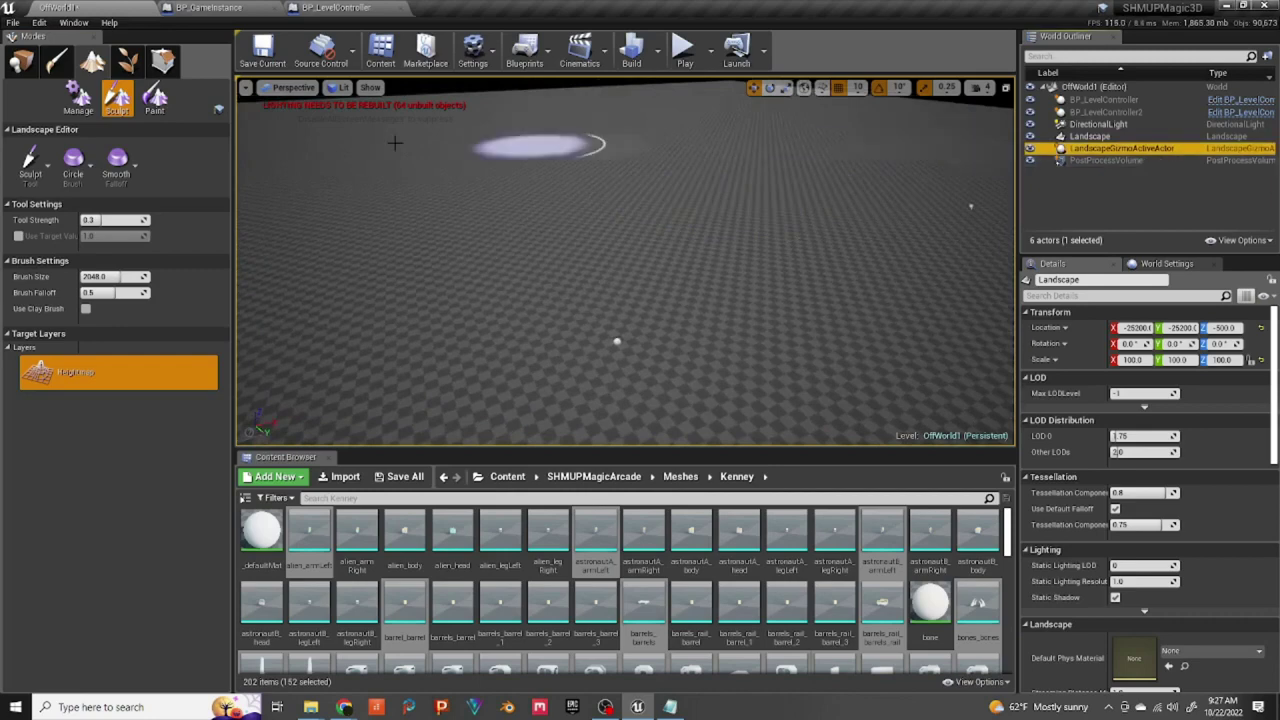
pyautogui.click(21, 62)
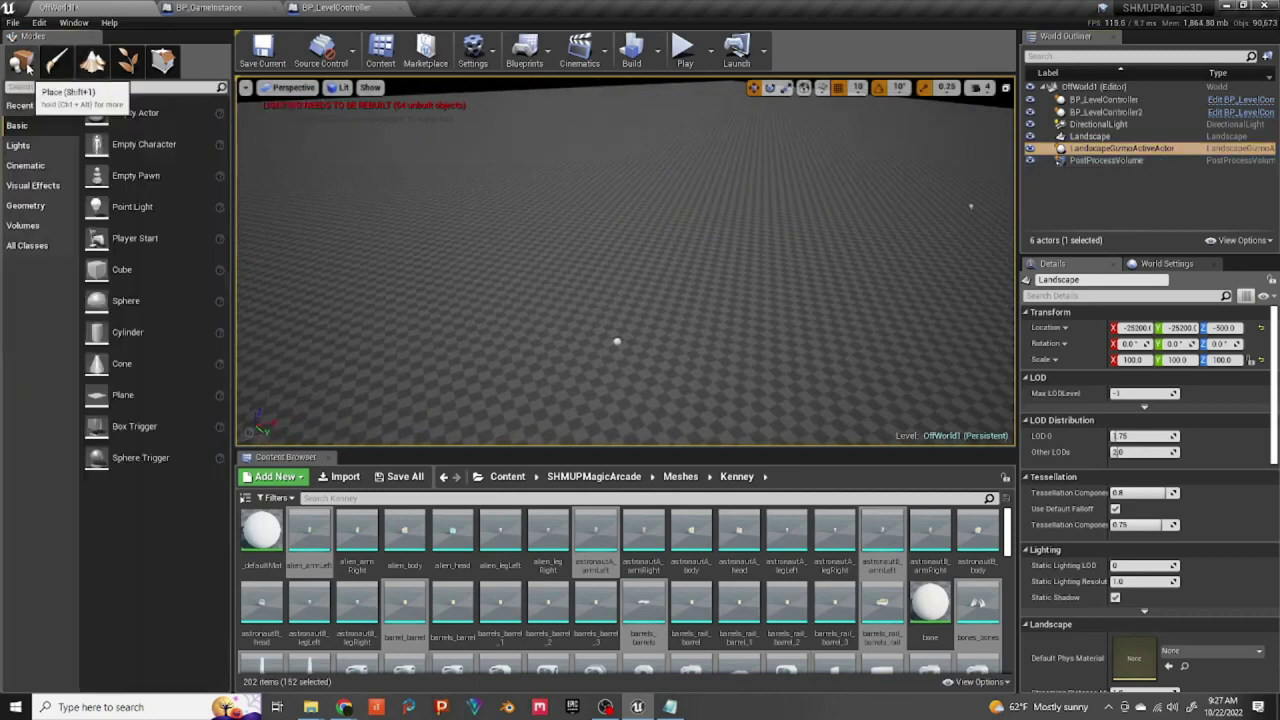
pyautogui.click(1105, 161)
pyautogui.moveTo(880, 210); pyautogui.dragTo(897, 224, button='right')
pyautogui.scroll(-7, 905, 250)
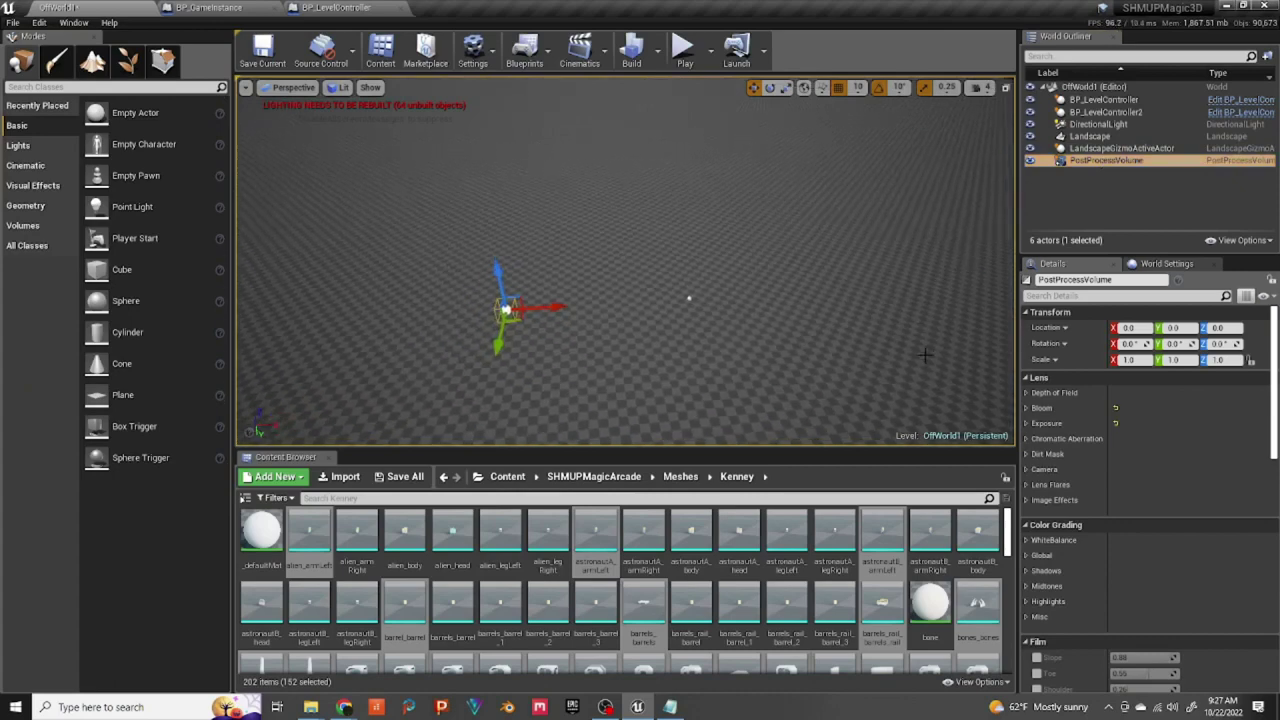
pyautogui.moveTo(872, 338); pyautogui.dragTo(820, 226, button='right')
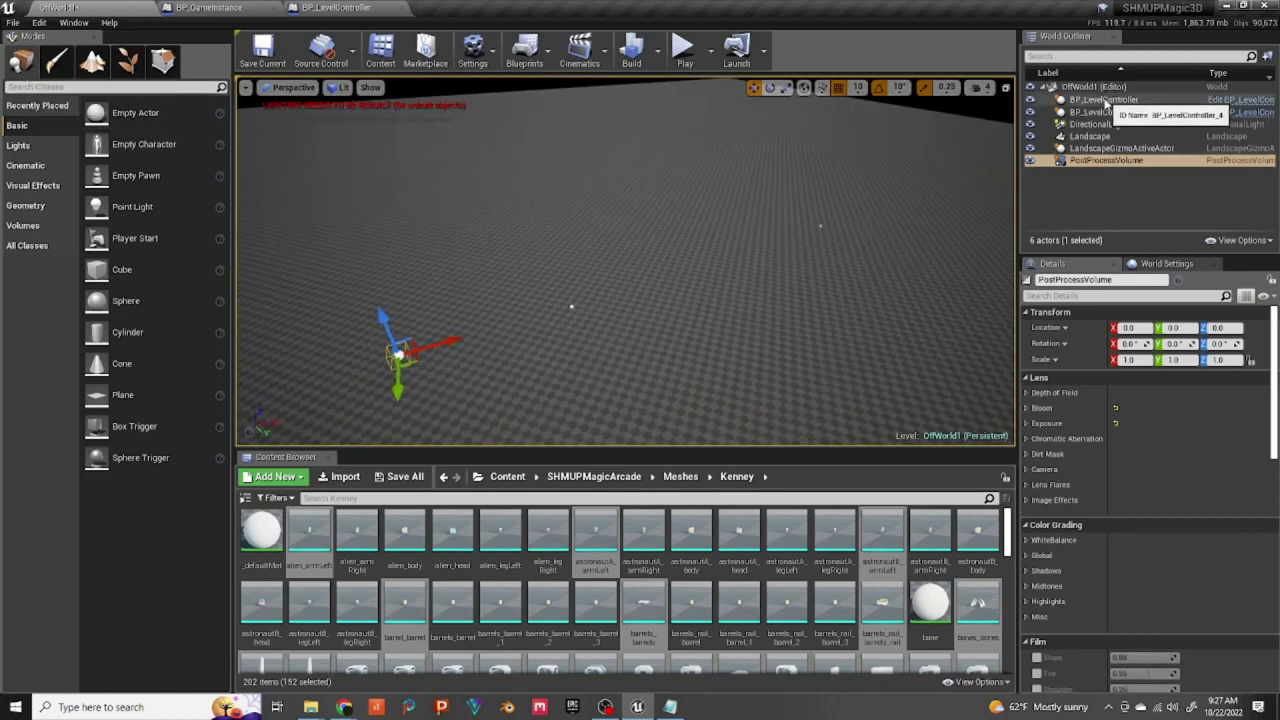
# Step: Sculpt gentle raised bumps across the landscape near the level origin with a brush size of about 549
pyautogui.click(370, 175)
pyautogui.hotkey('shift', '2')
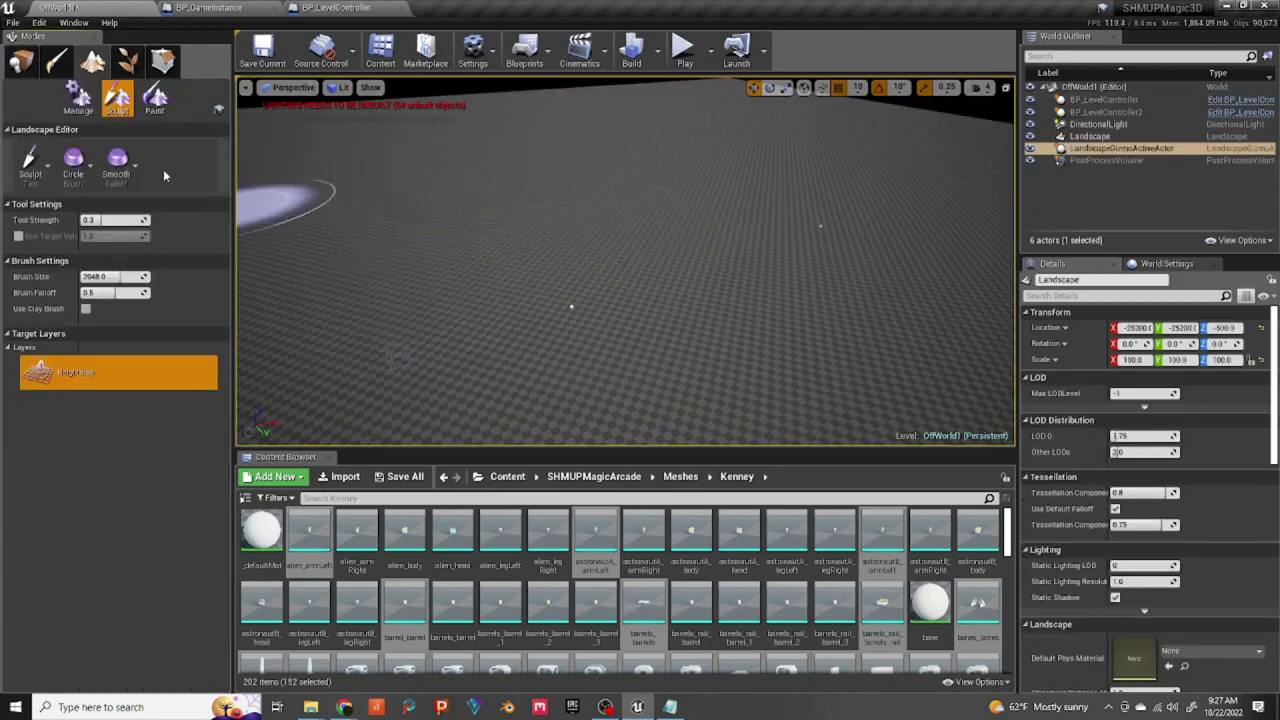
pyautogui.moveTo(115, 276); pyautogui.dragTo(95, 277)
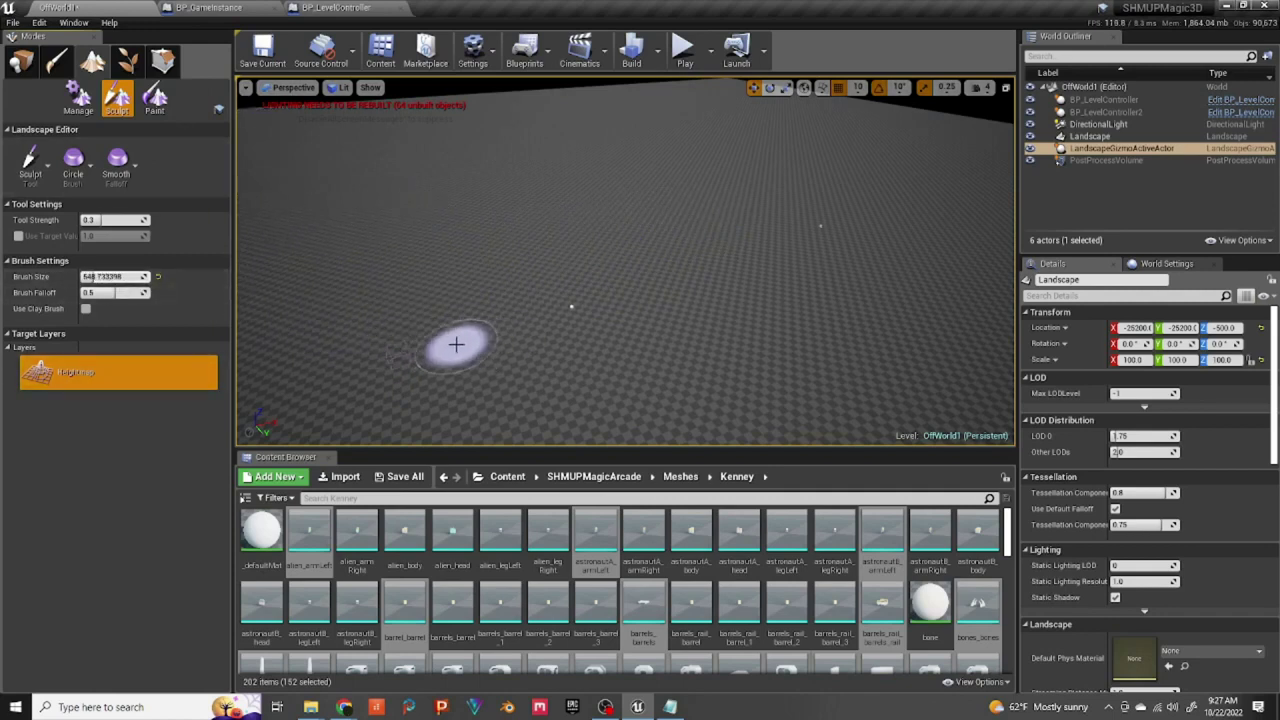
pyautogui.moveTo(439, 344)
pyautogui.mouseDown()
pyautogui.moveTo(943, 225)
pyautogui.moveTo(556, 316)
pyautogui.moveTo(791, 300)
pyautogui.moveTo(948, 246)
pyautogui.moveTo(884, 232)
pyautogui.moveTo(531, 300)
pyautogui.moveTo(643, 294)
pyautogui.moveTo(366, 420)
pyautogui.moveTo(486, 297)
pyautogui.moveTo(726, 240)
pyautogui.moveTo(744, 278)
pyautogui.moveTo(729, 306)
pyautogui.moveTo(995, 224)
pyautogui.moveTo(898, 232)
pyautogui.mouseUp()
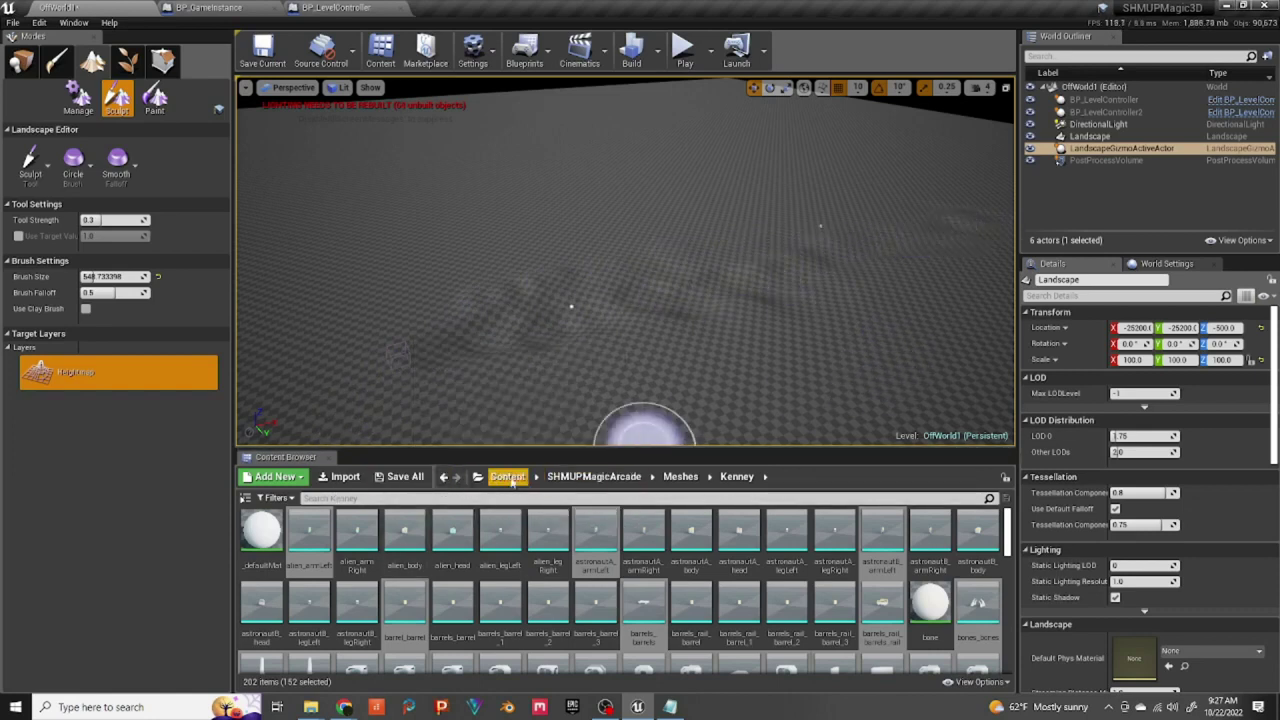
# Step: Open the Planets folder inside SHMUPMagicArcade's Materials folder, after checking the Environment folder
pyautogui.click(507, 476)
pyautogui.doubleClick(264, 560)
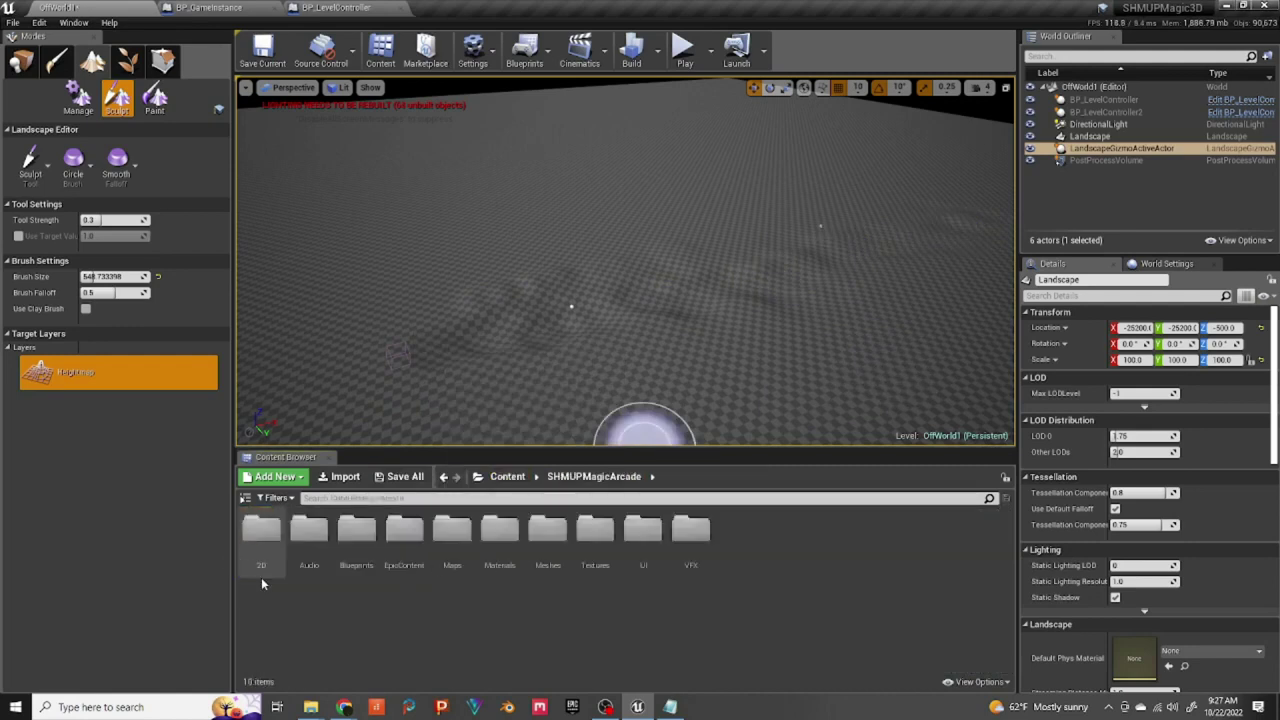
pyautogui.doubleClick(499, 535)
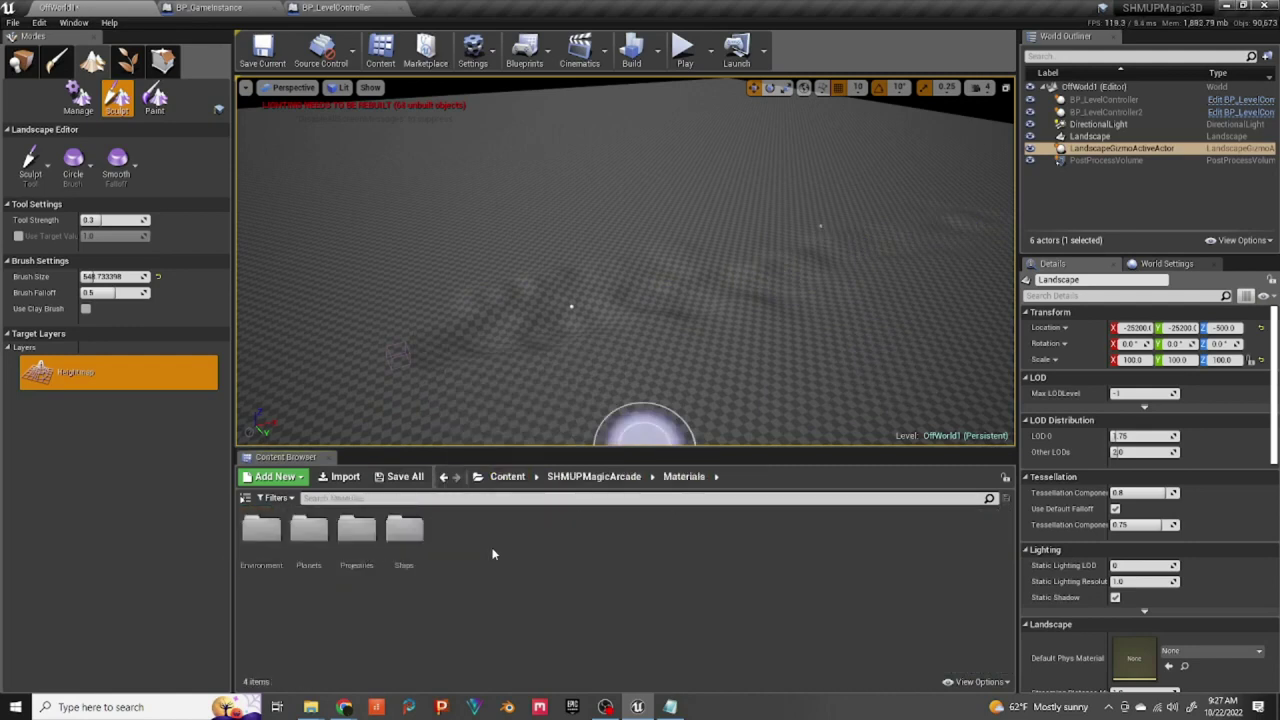
pyautogui.doubleClick(261, 530)
pyautogui.click(680, 476)
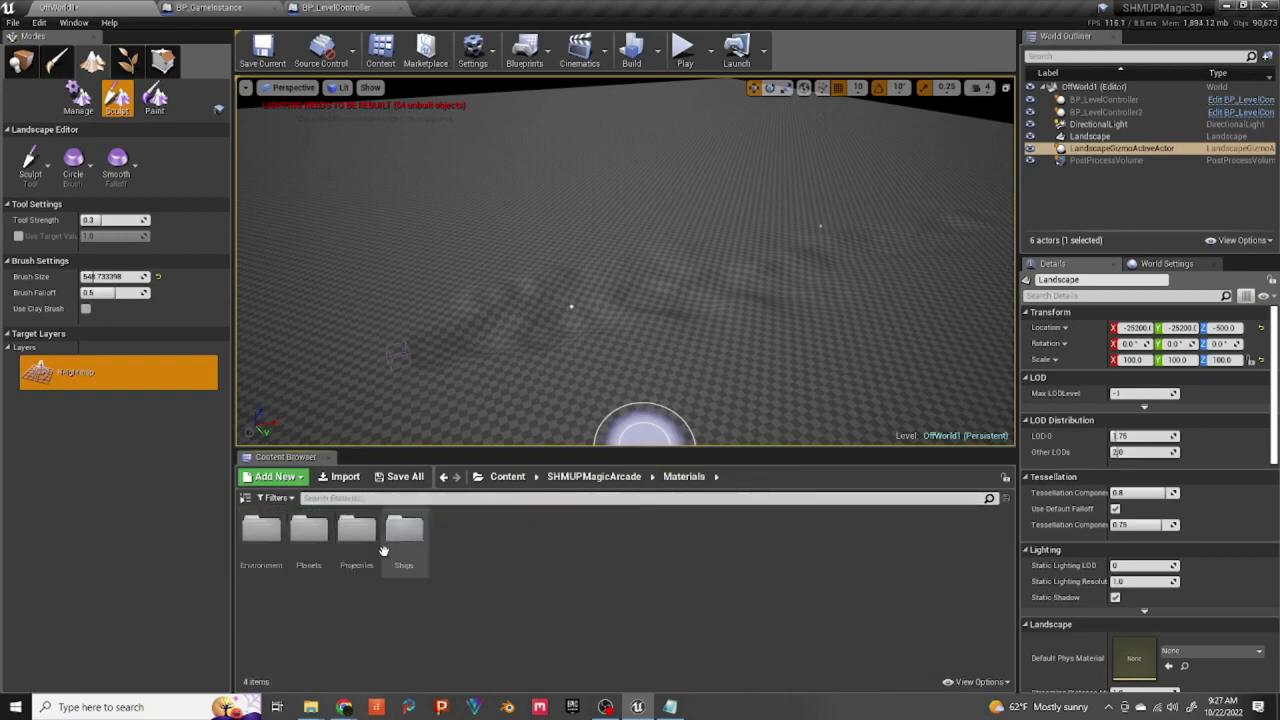
pyautogui.doubleClick(309, 530)
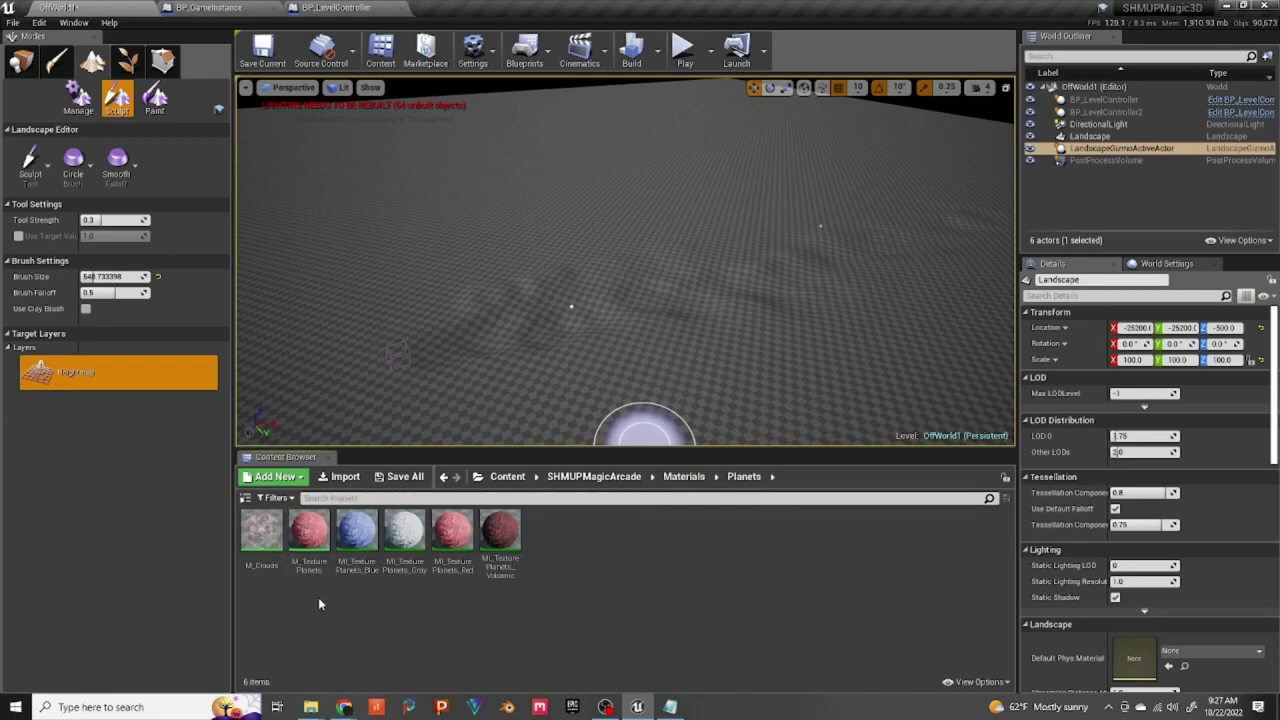
# Step: Duplicate the M_TexturePlanets material and name the copy M_TextureLandscape
pyautogui.rightClick(313, 570)
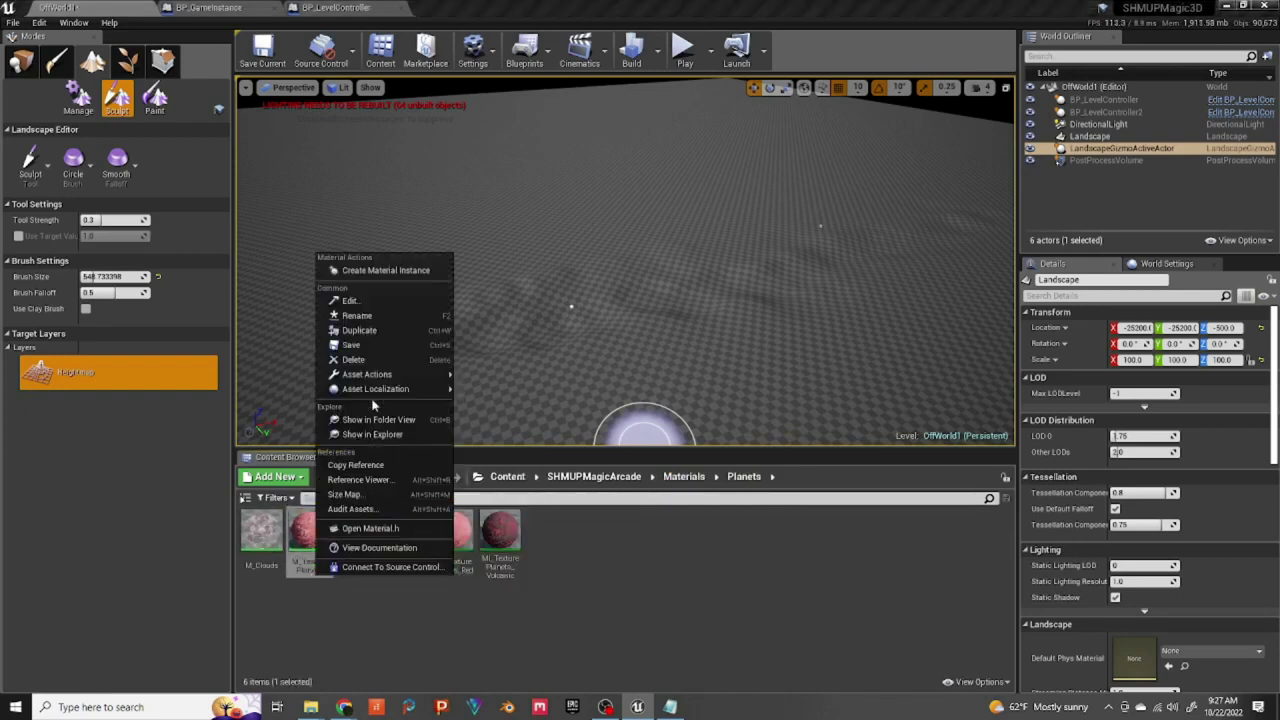
pyautogui.click(358, 331)
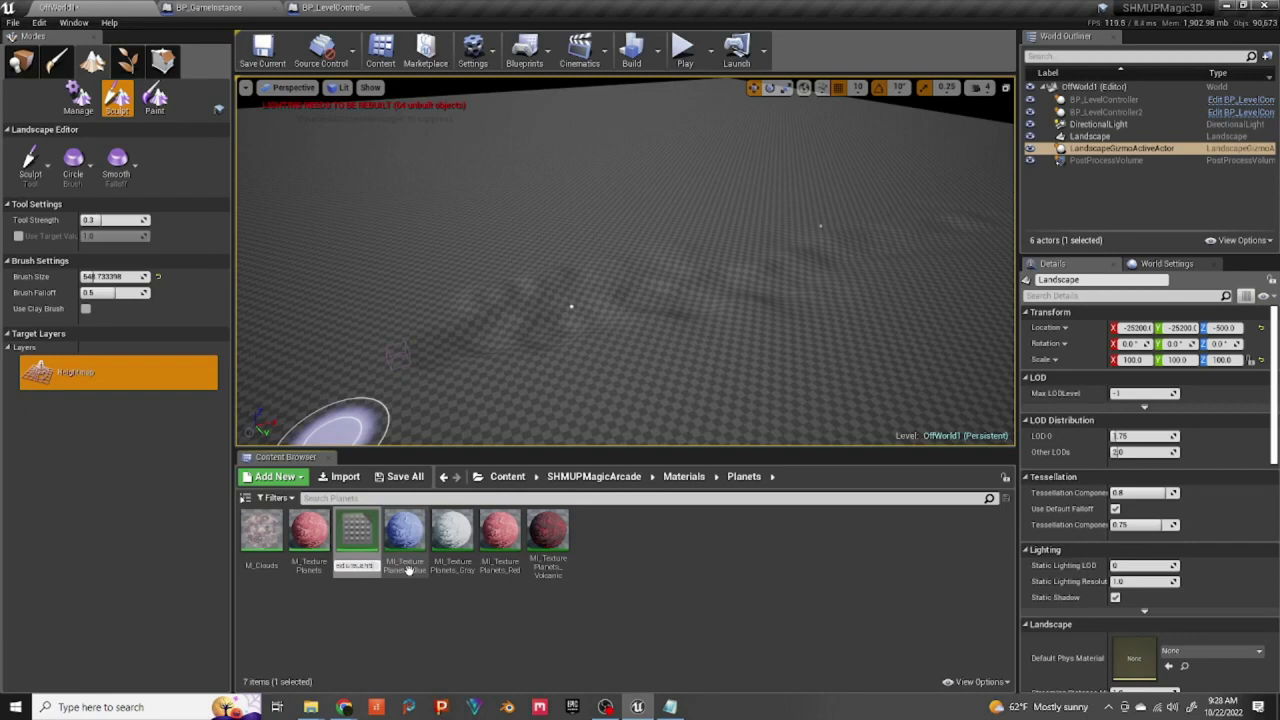
pyautogui.press('Return')
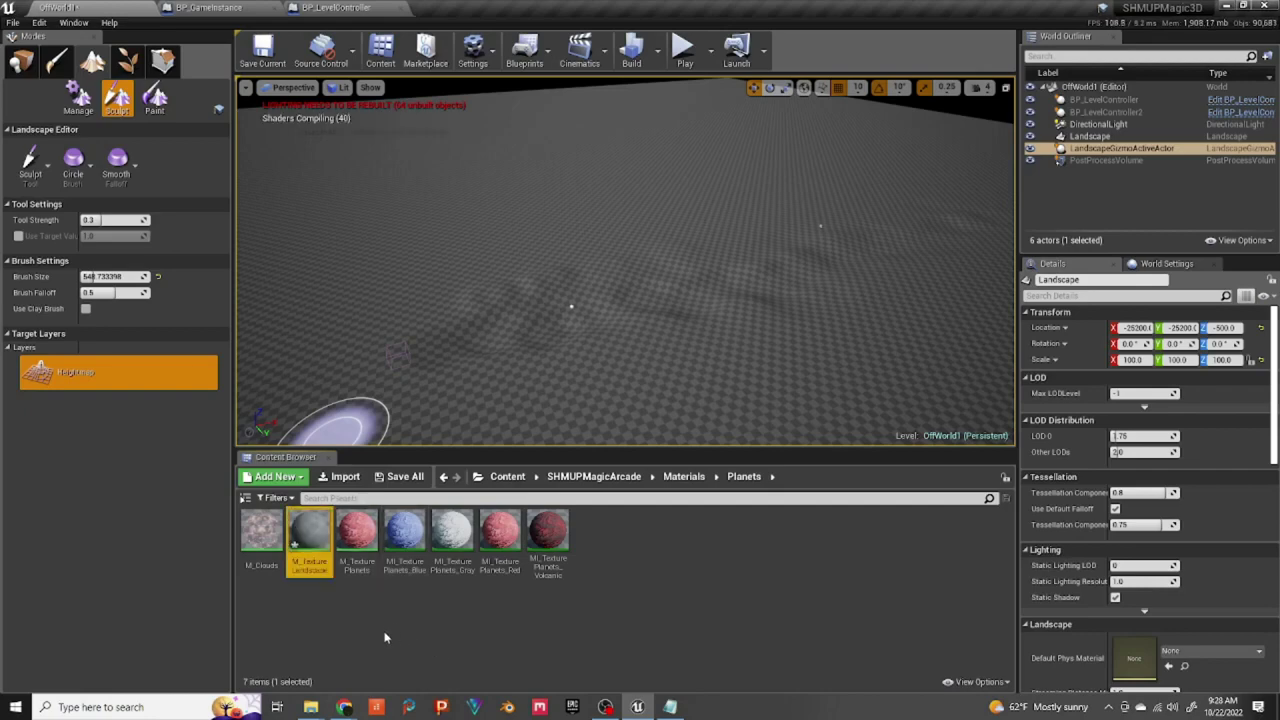
# Step: Open the M_TextureLandscape material and add a TextureCoordinate node in front of the Color texture node
pyautogui.doubleClick(310, 555)
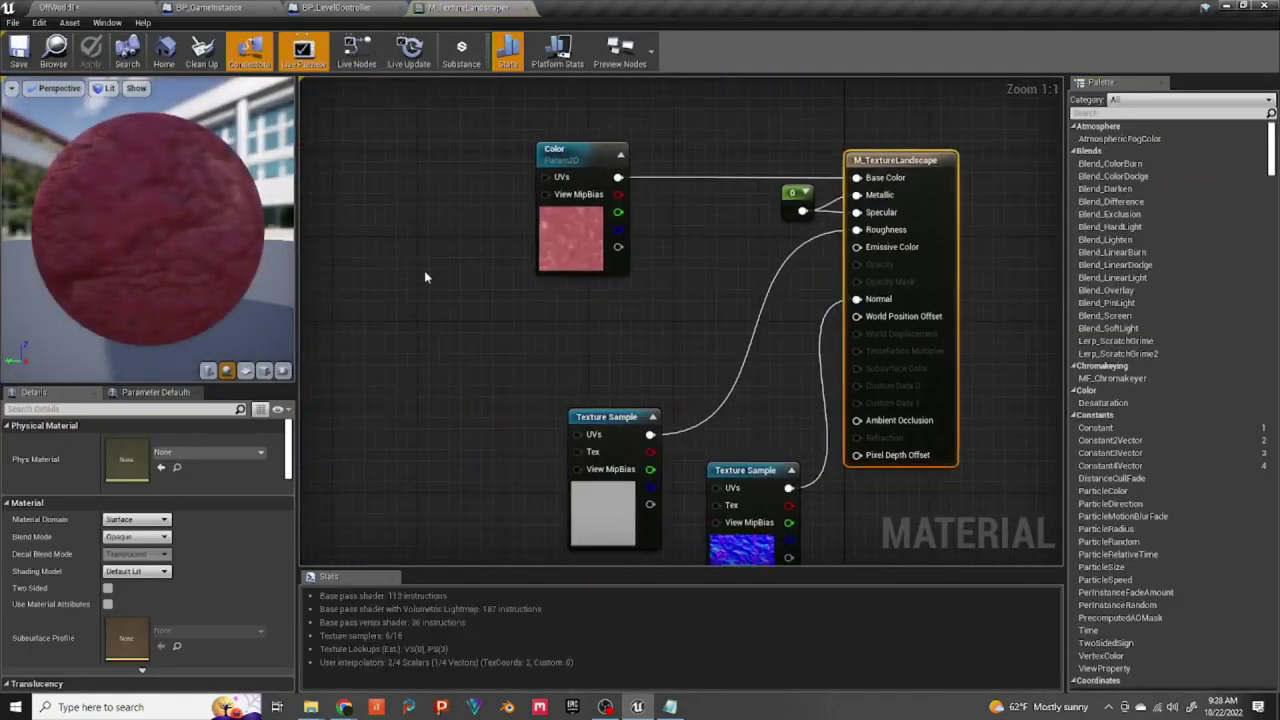
pyautogui.moveTo(428, 277); pyautogui.dragTo(540, 293, button='right')
pyautogui.rightClick(451, 248)
pyautogui.click(451, 243)
pyautogui.rightClick(451, 245)
pyautogui.rightClick(447, 224)
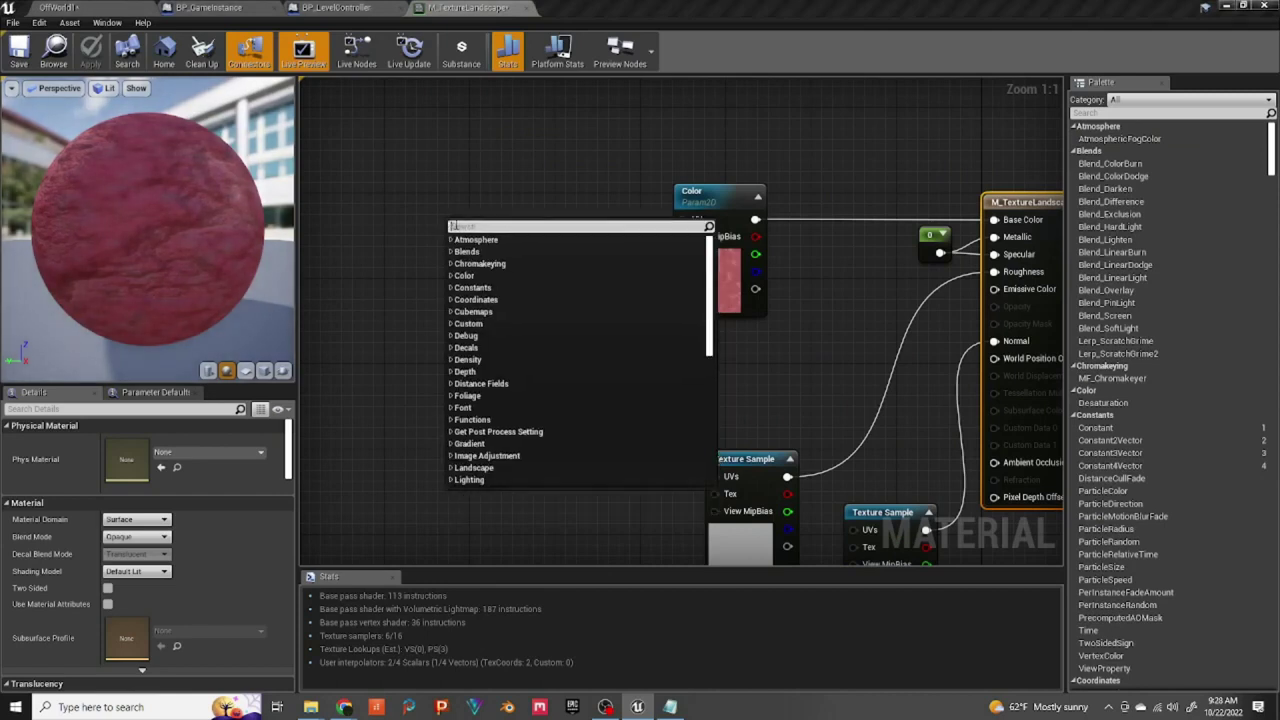
pyautogui.write('uv')
pyautogui.press('BackSpace')
pyautogui.press('BackSpace')
pyautogui.write('tex')
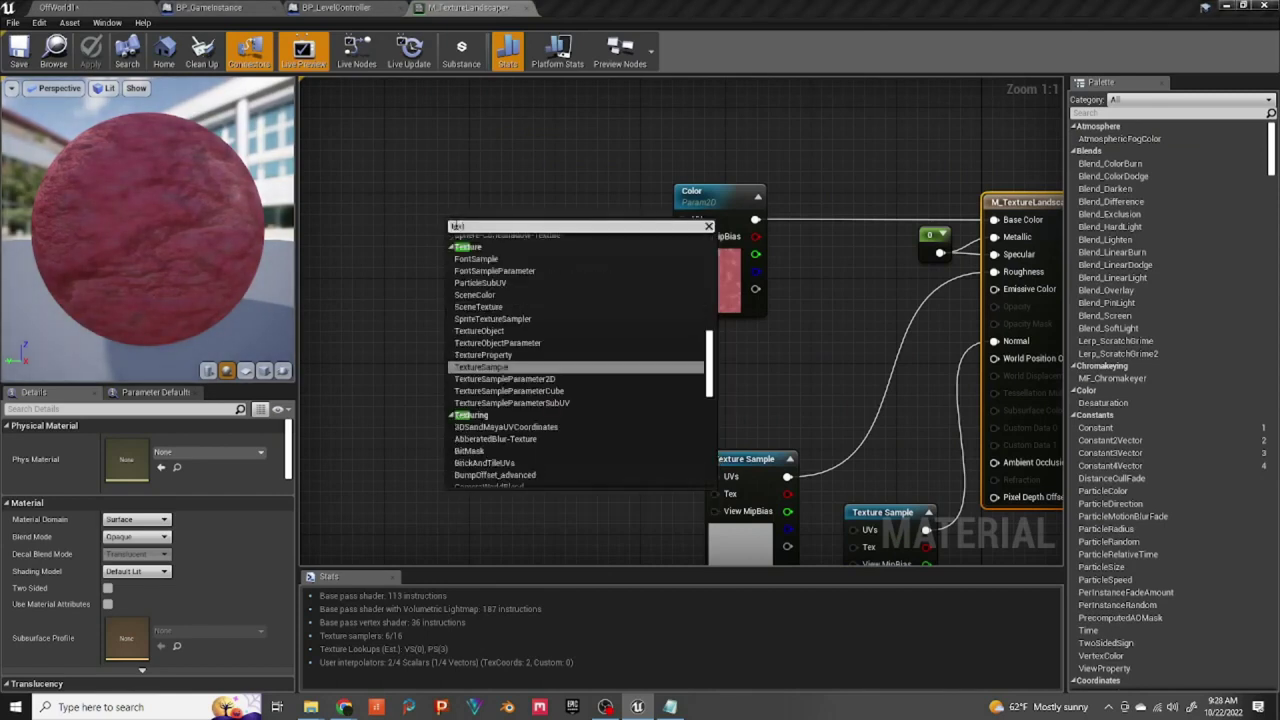
pyautogui.write('coo')
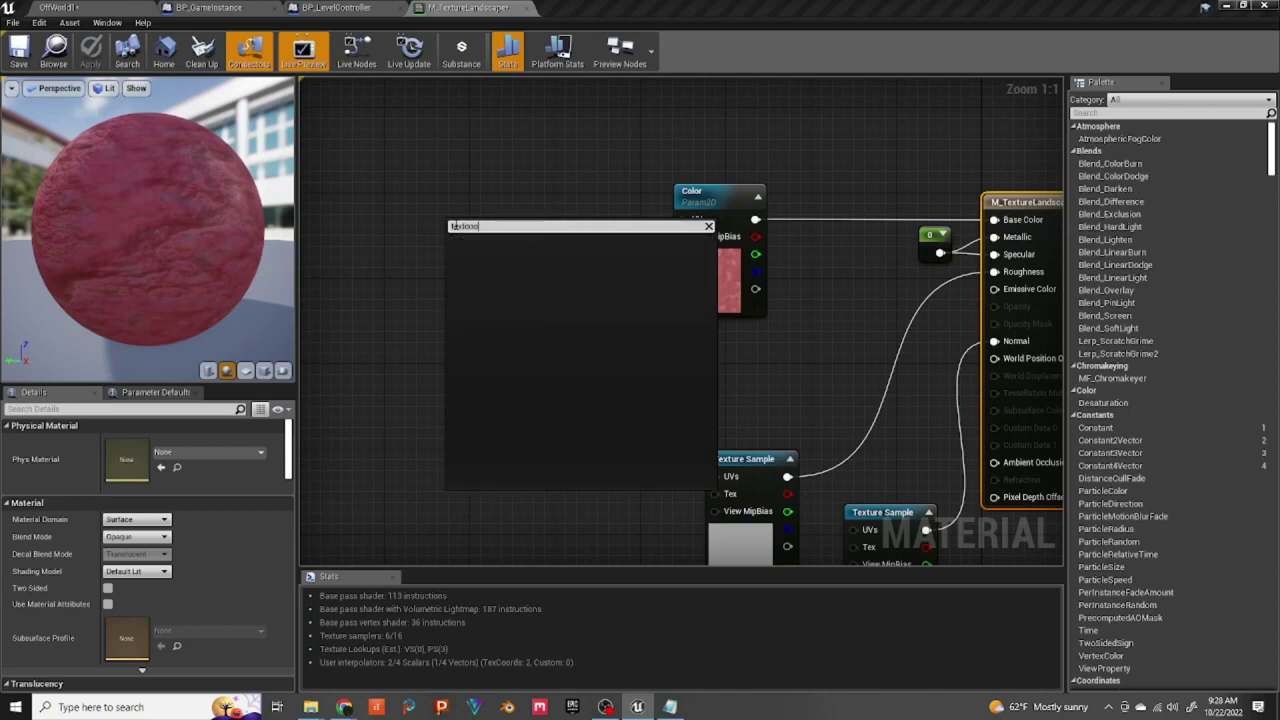
pyautogui.press('BackSpace')
pyautogui.press('BackSpace')
pyautogui.press('BackSpace')
pyautogui.write('text')
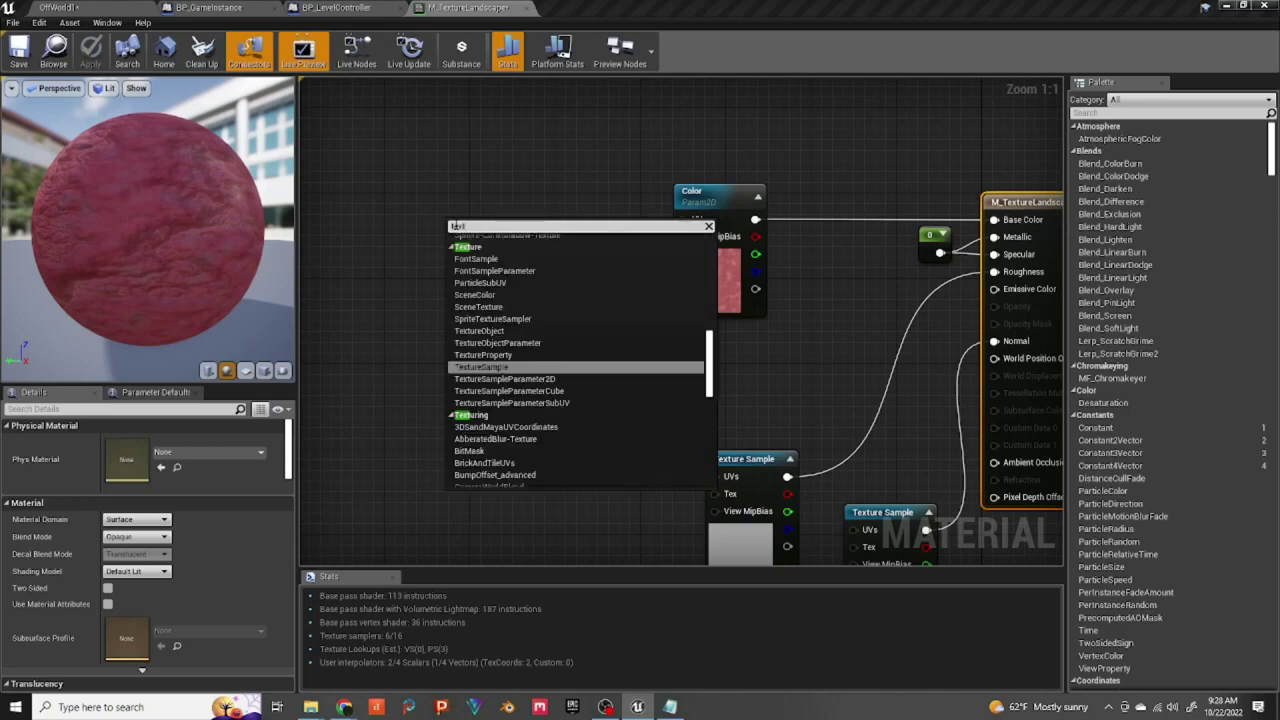
pyautogui.write(' coor')
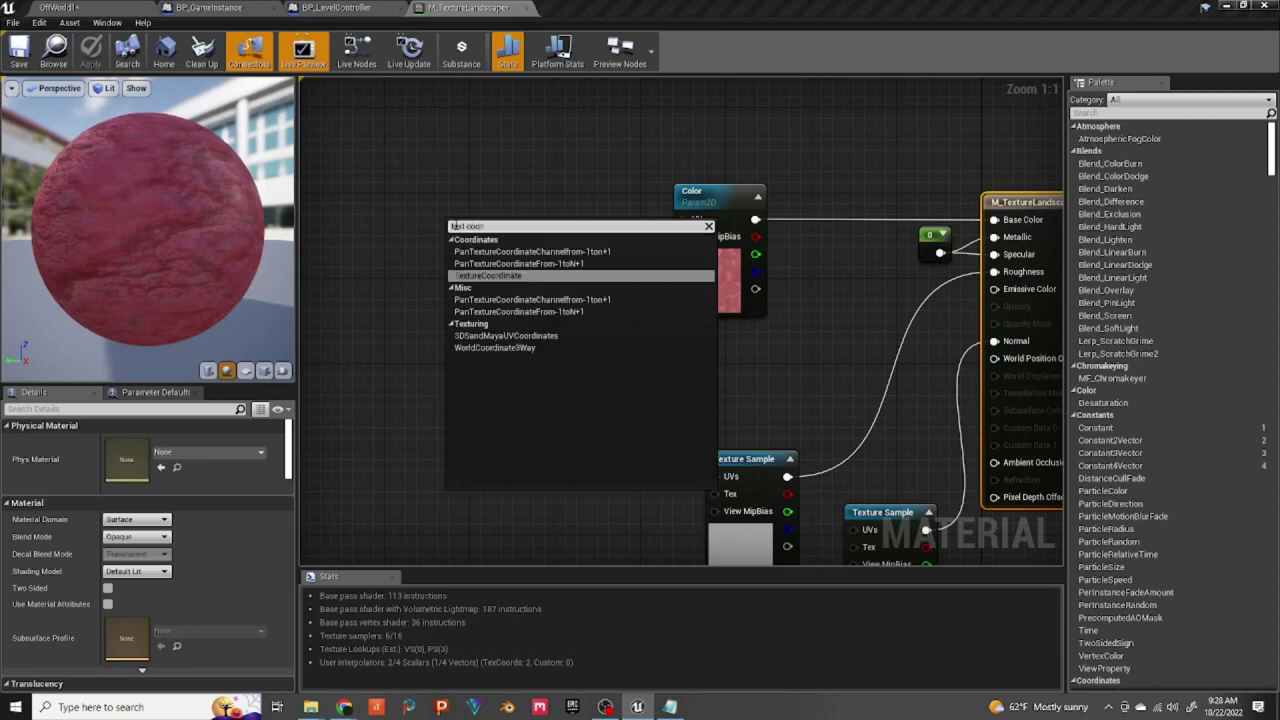
pyautogui.click(517, 274)
# Step: Connect the TexCoord node to the UVs inputs of the Color node and both Texture Sample nodes
pyautogui.moveTo(509, 245); pyautogui.dragTo(683, 219)
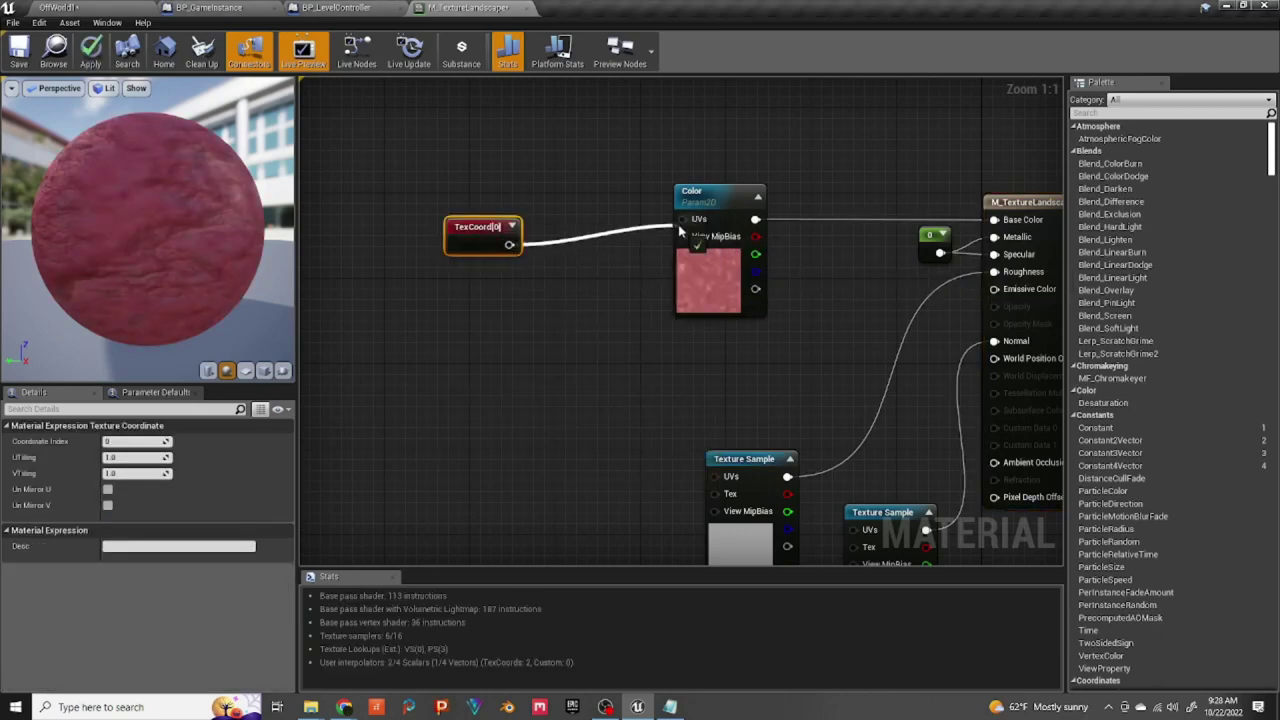
pyautogui.moveTo(580, 301); pyautogui.dragTo(458, 191, button='right')
pyautogui.moveTo(387, 132); pyautogui.dragTo(735, 425)
# Step: Set the TexCoord node's UTiling and VTiling to 0.05 and save the material
pyautogui.moveTo(370, 137); pyautogui.dragTo(528, 223, button='right')
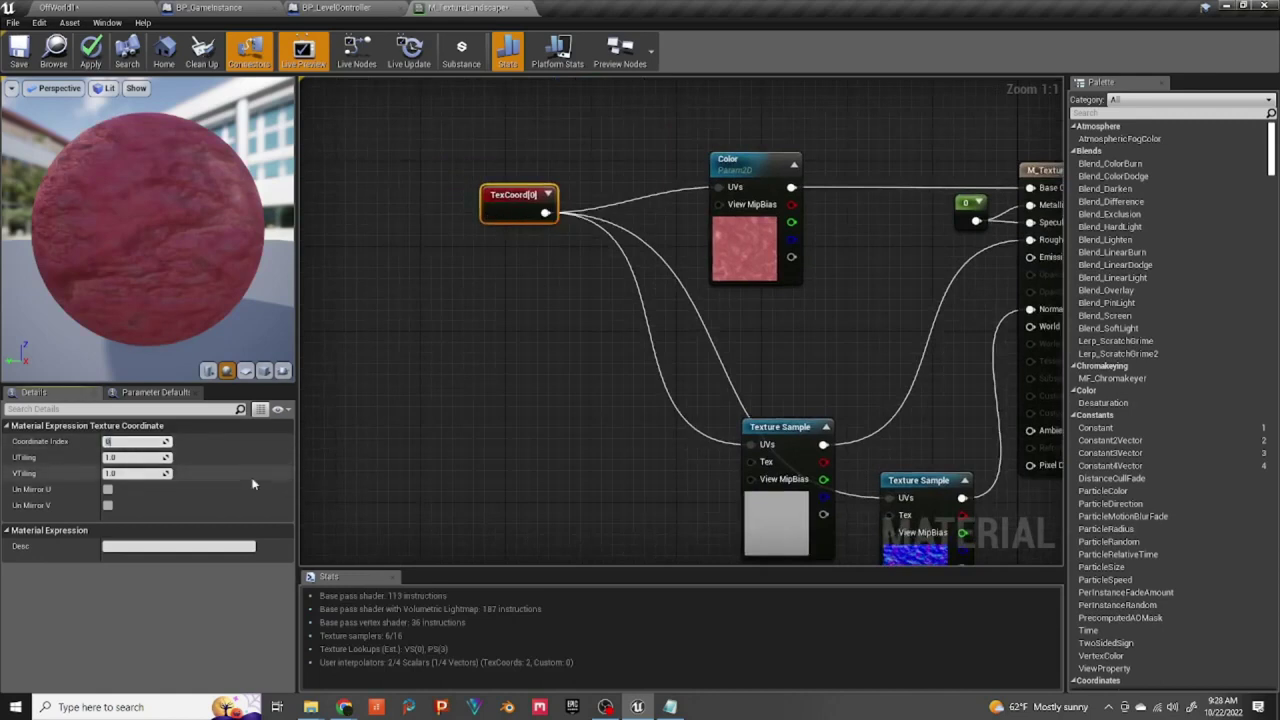
pyautogui.click(127, 457)
pyautogui.write('85')
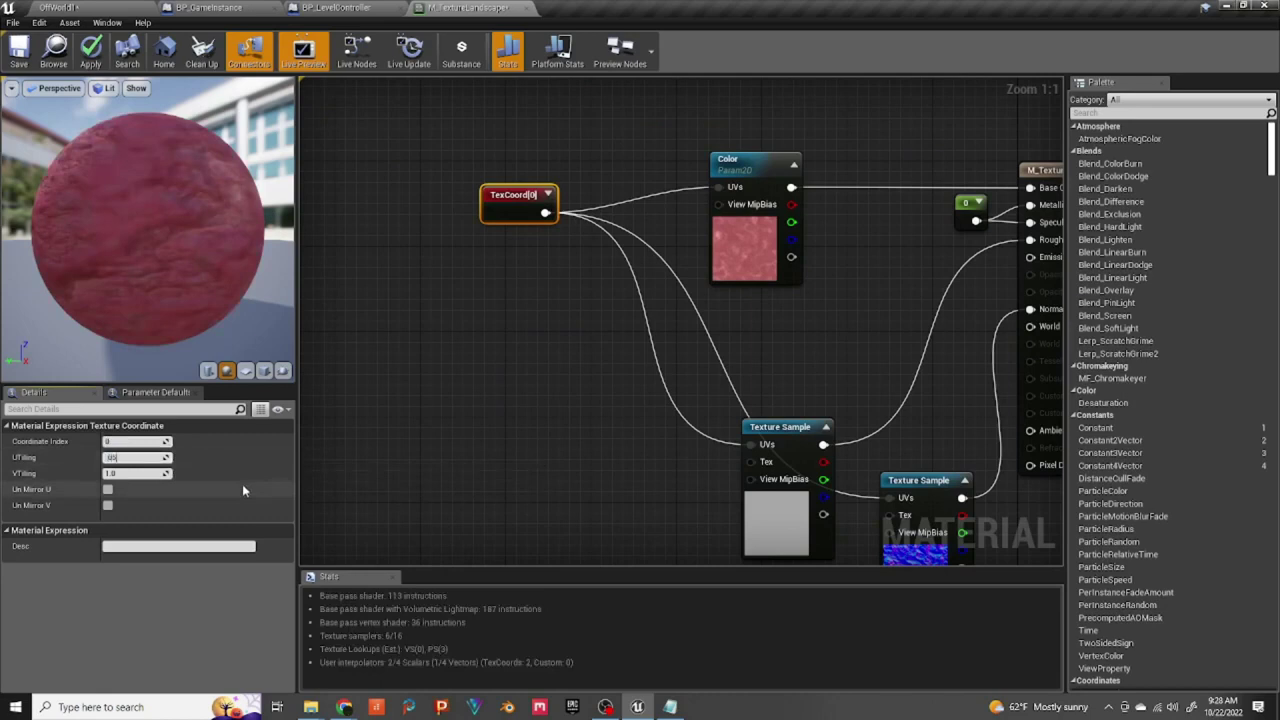
pyautogui.press('Tab')
pyautogui.write('0.05')
pyautogui.press('Return')
pyautogui.moveTo(557, 449); pyautogui.dragTo(435, 330, button='right')
pyautogui.click(18, 50)
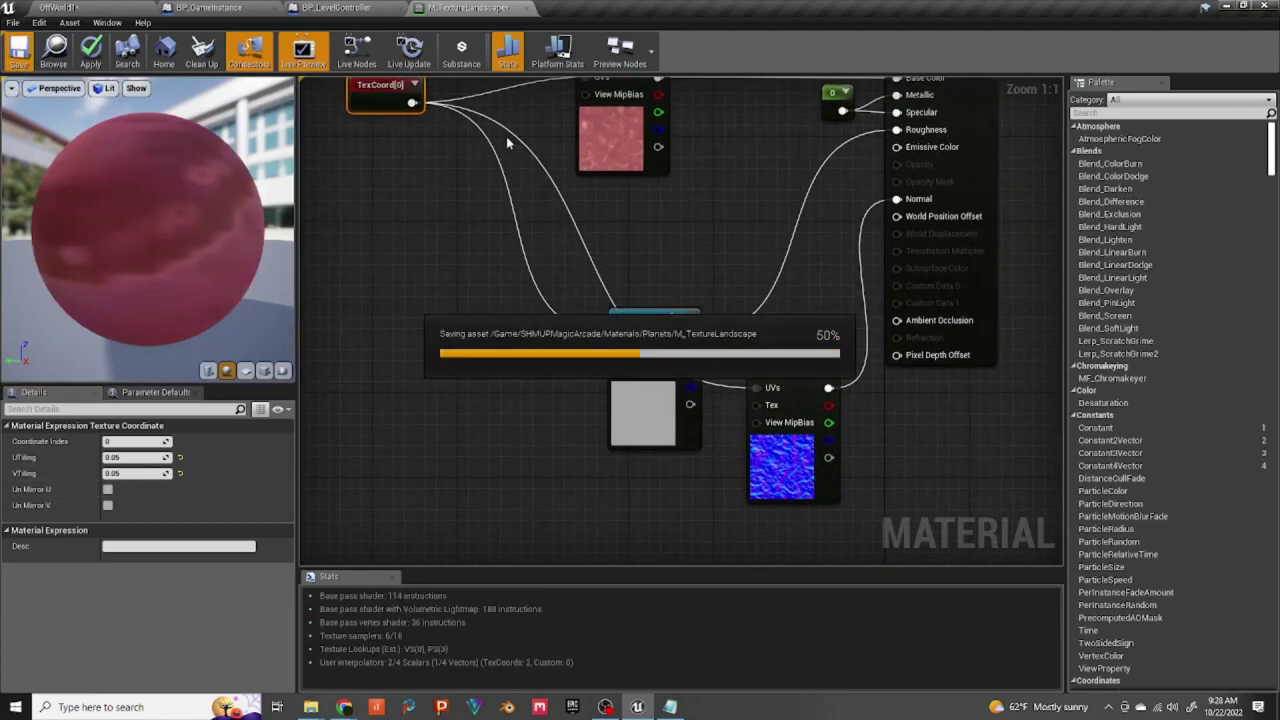
# Step: Change the Color node's texture to T_VolcanicPlanet and save the material
pyautogui.moveTo(507, 143); pyautogui.dragTo(508, 255, button='right')
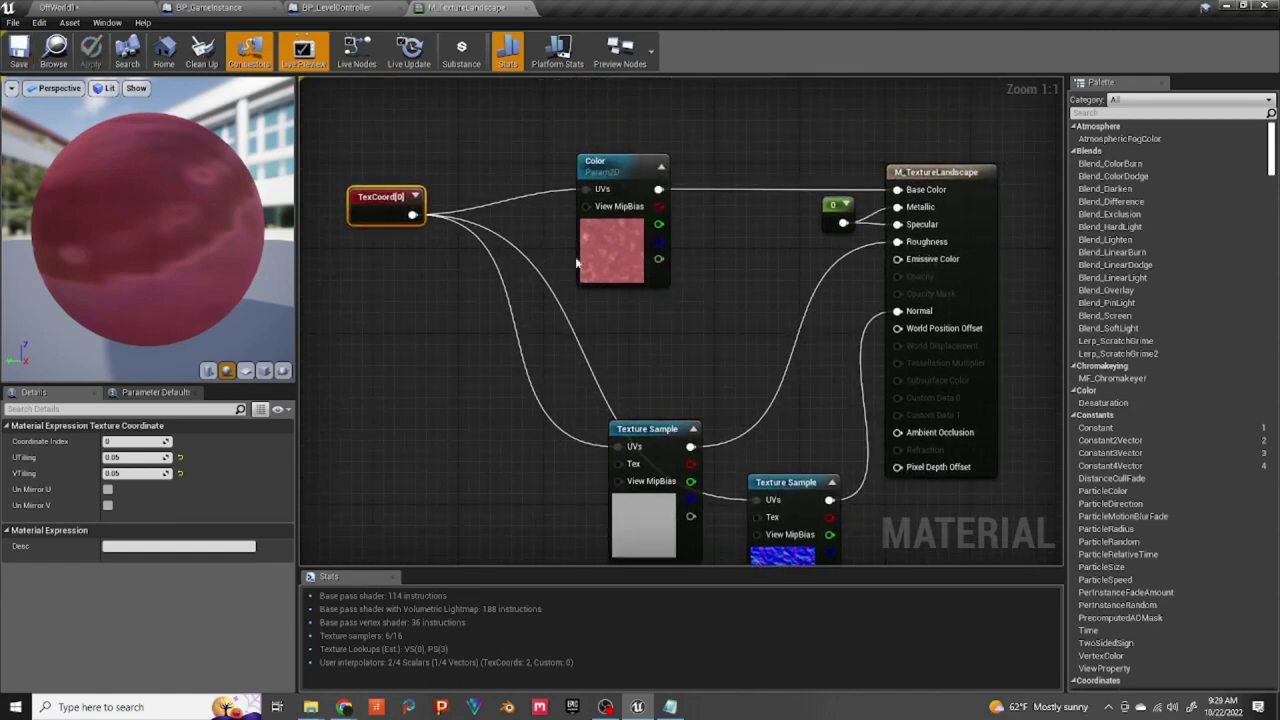
pyautogui.click(605, 250)
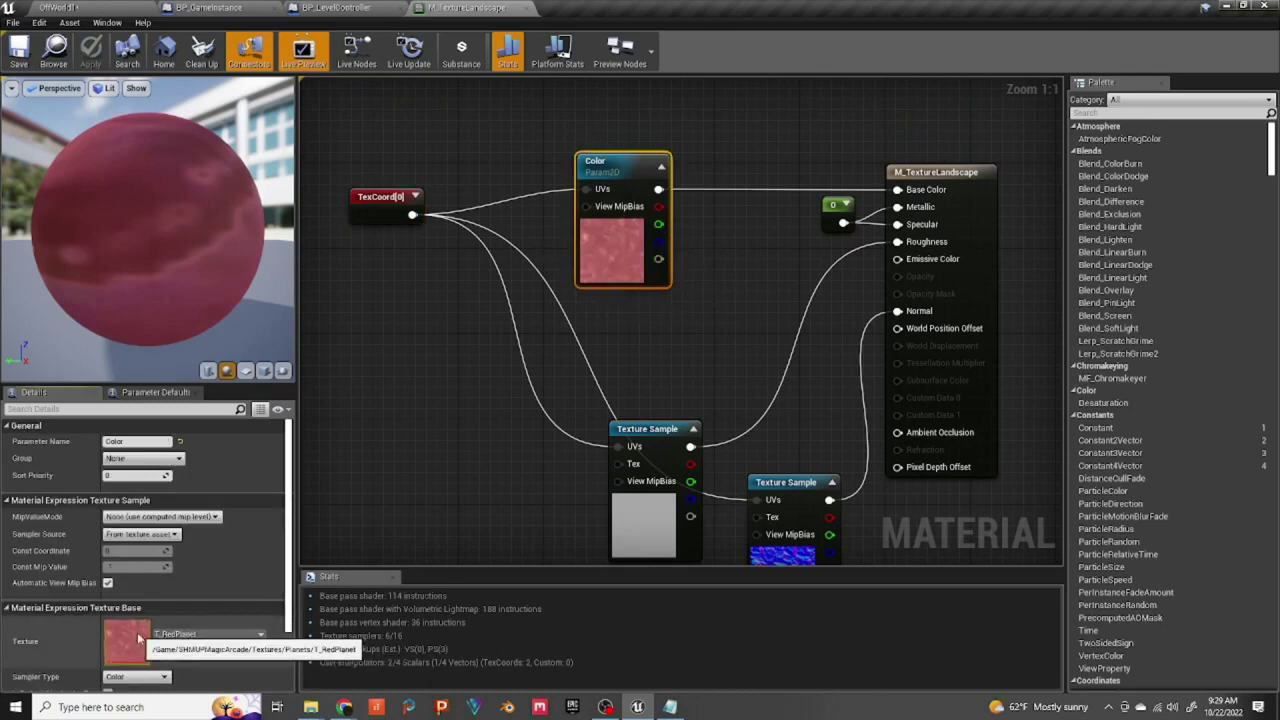
pyautogui.click(195, 634)
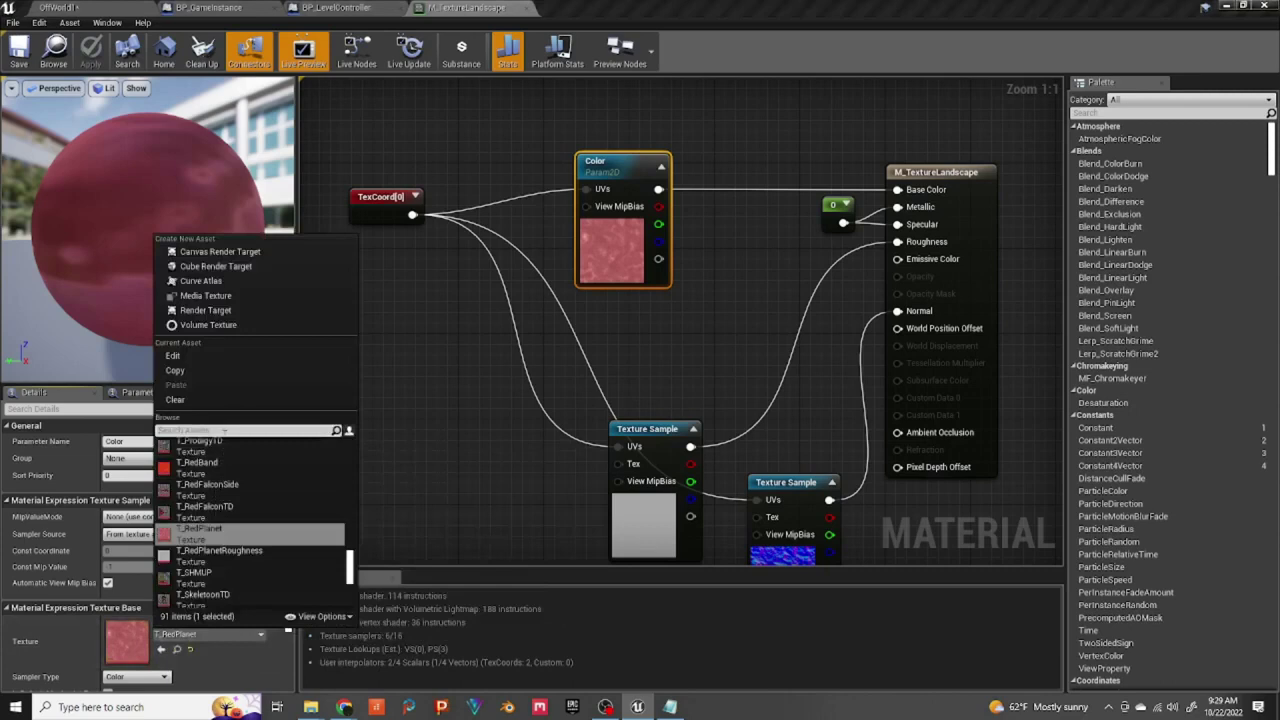
pyautogui.write('volc')
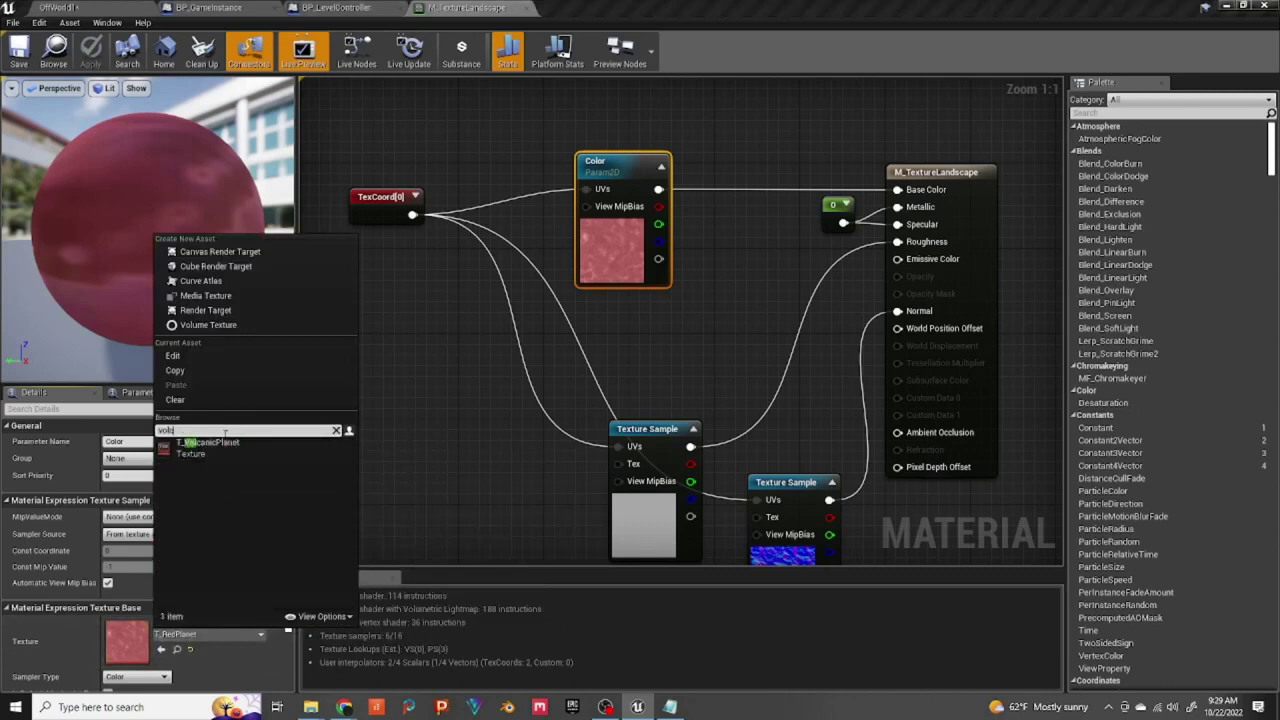
pyautogui.click(180, 442)
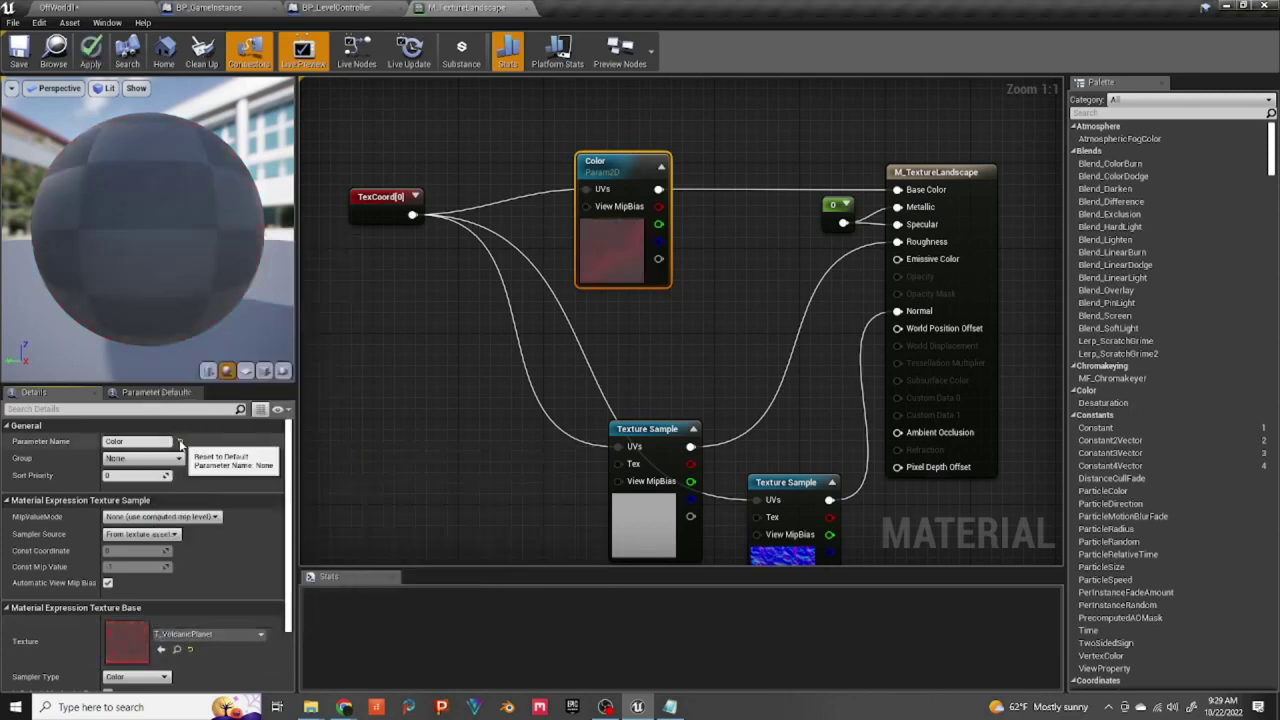
pyautogui.click(18, 50)
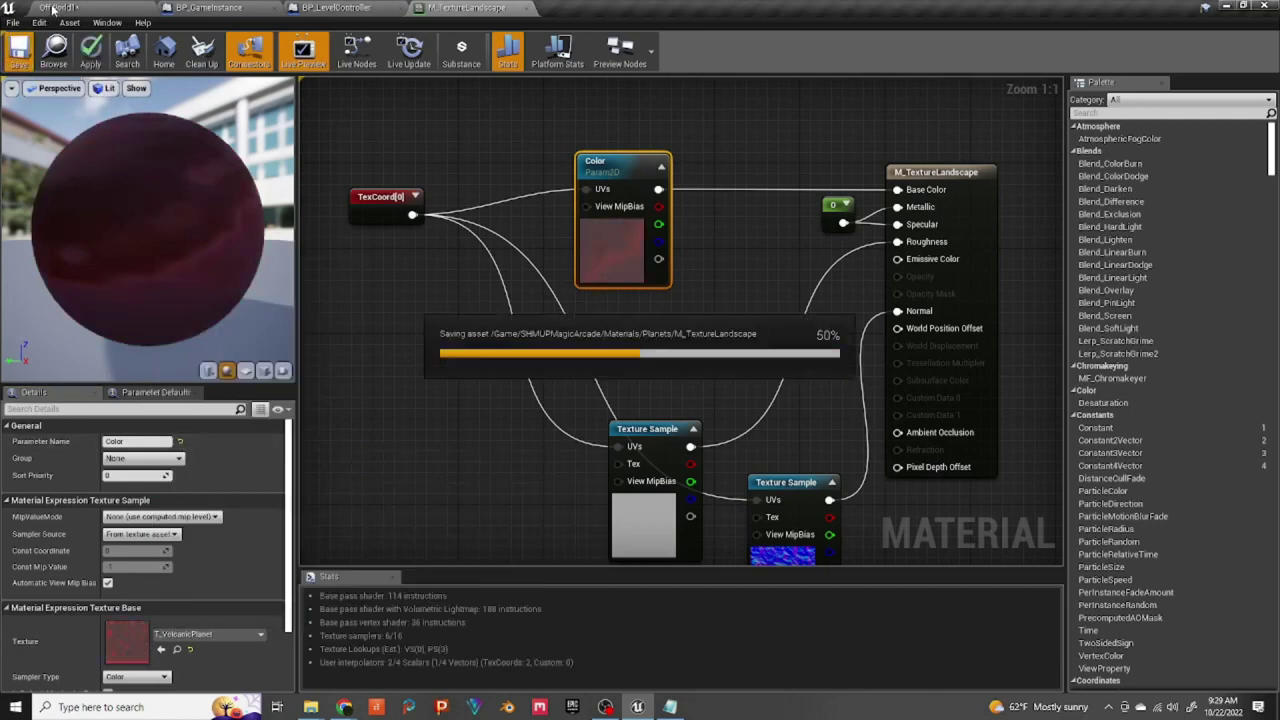
# Step: Assign M_TextureLandscape as the Landscape Material in the OffWorld1 level and briefly play-test the result
pyautogui.click(55, 9)
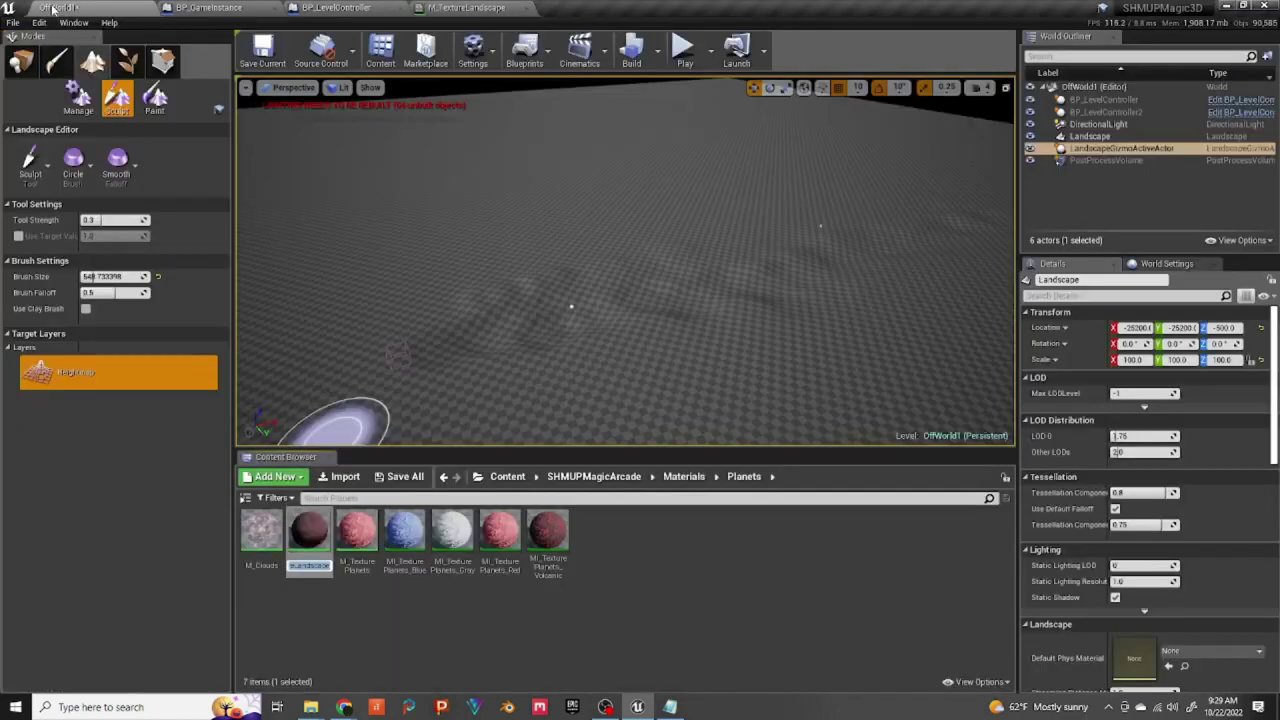
pyautogui.scroll(-1, 1260, 555)
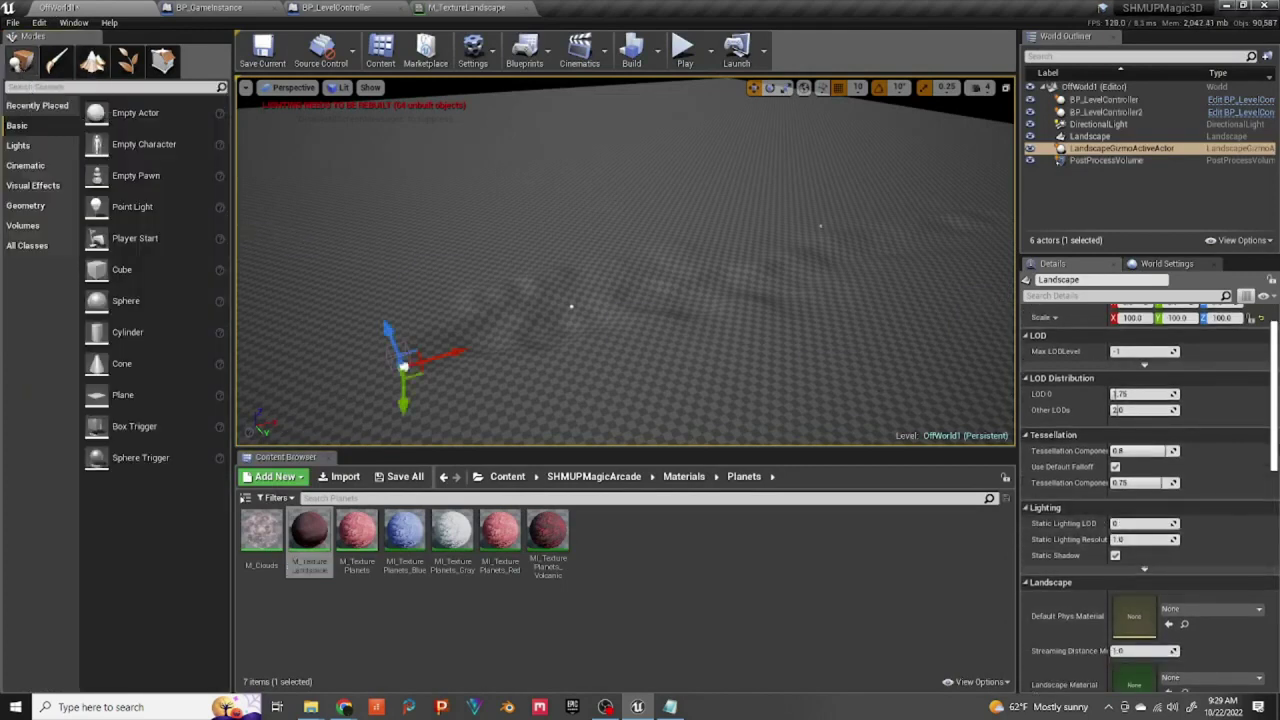
pyautogui.scroll(-5, 1152, 488)
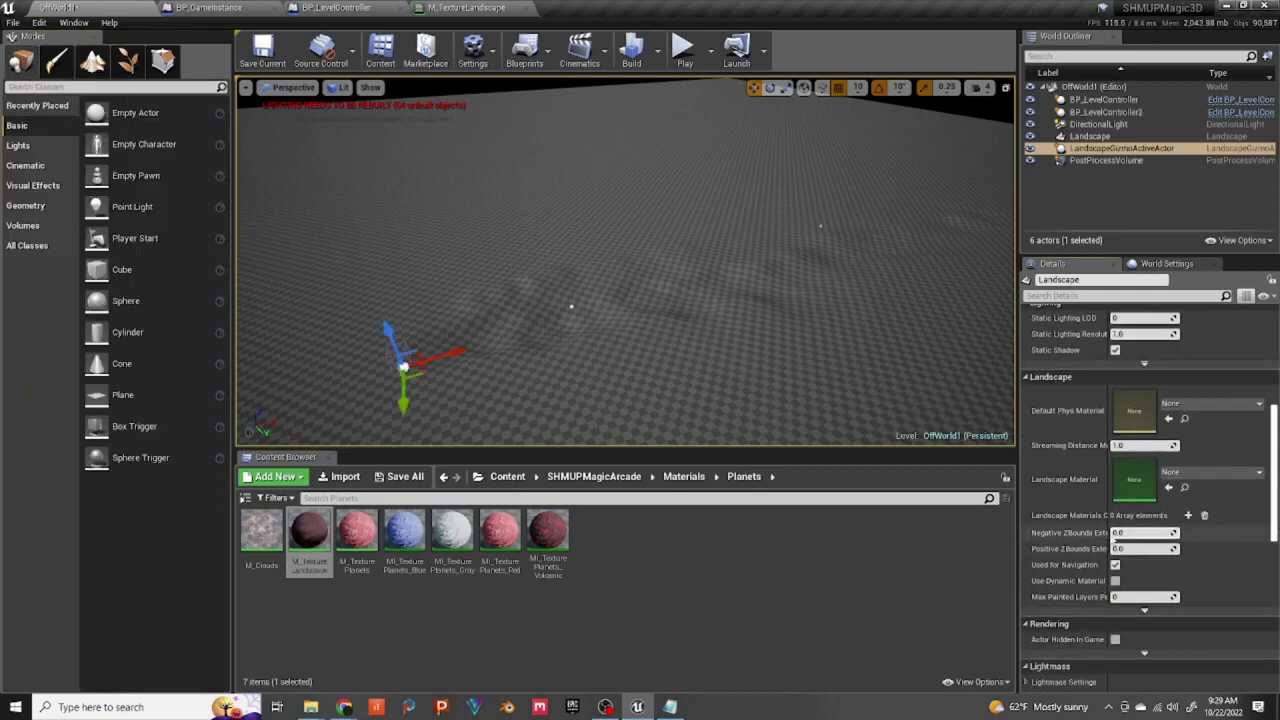
pyautogui.click(309, 535)
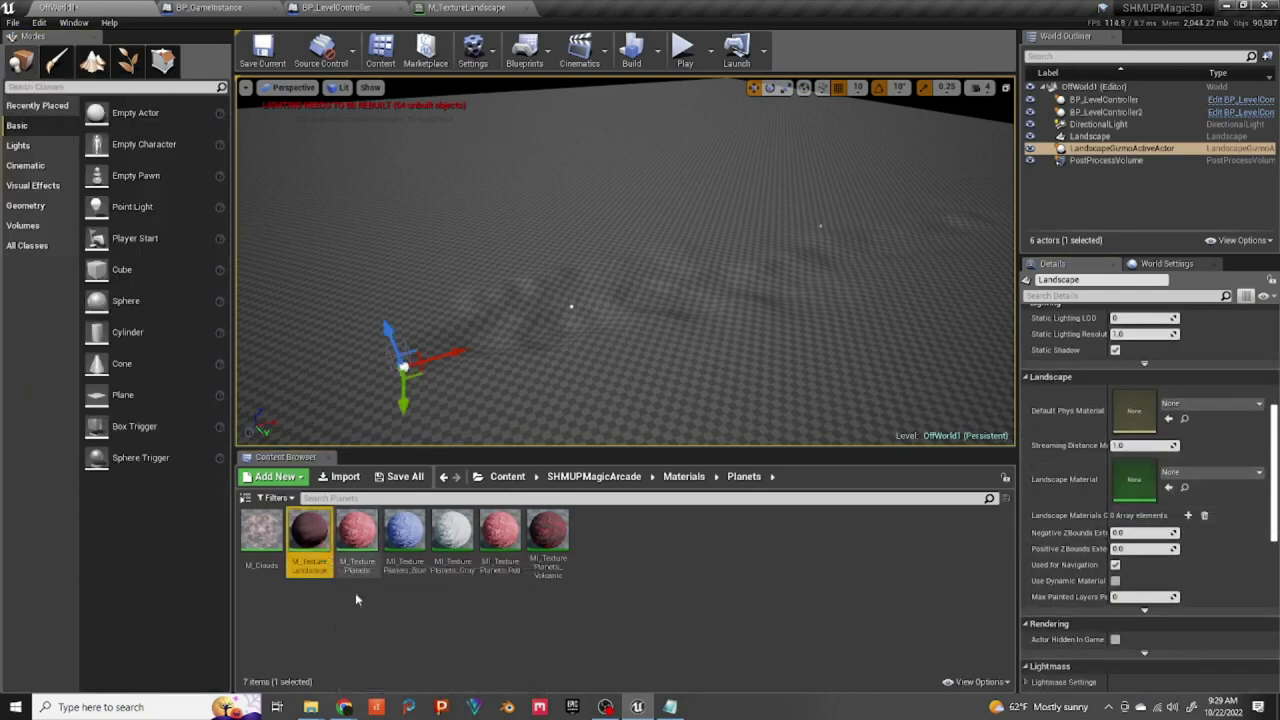
pyautogui.click(1168, 487)
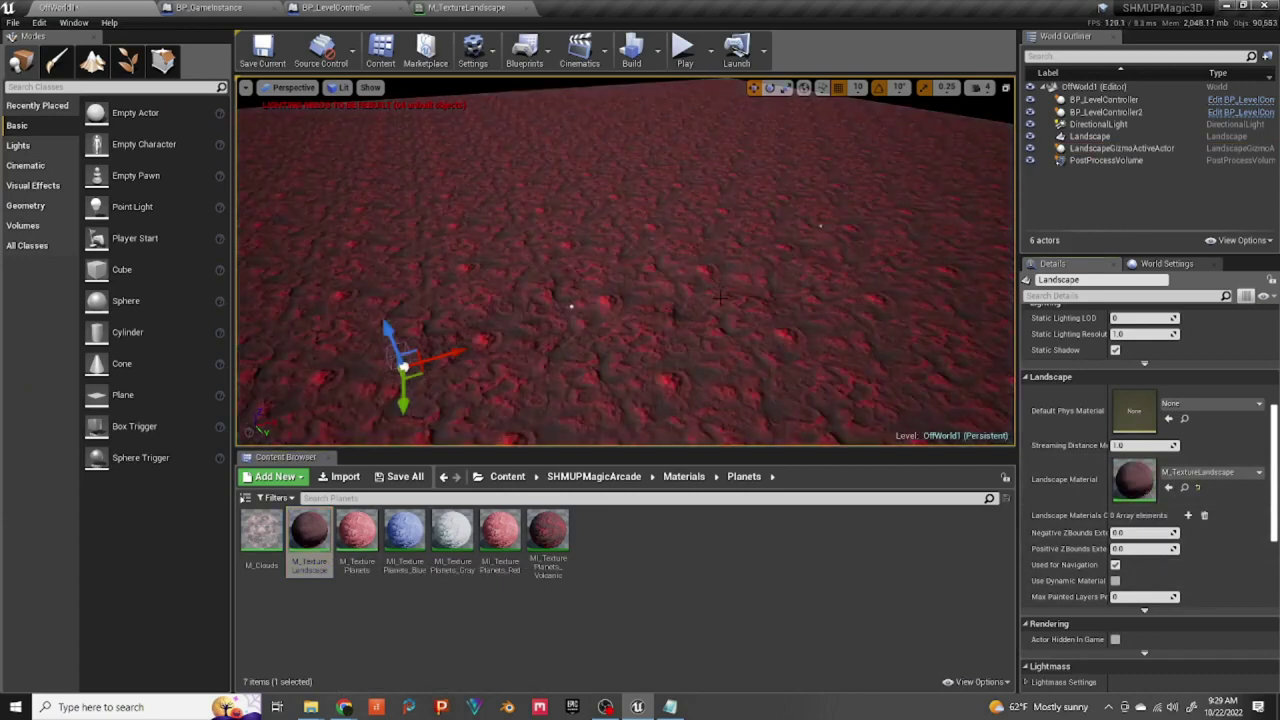
pyautogui.click(684, 50)
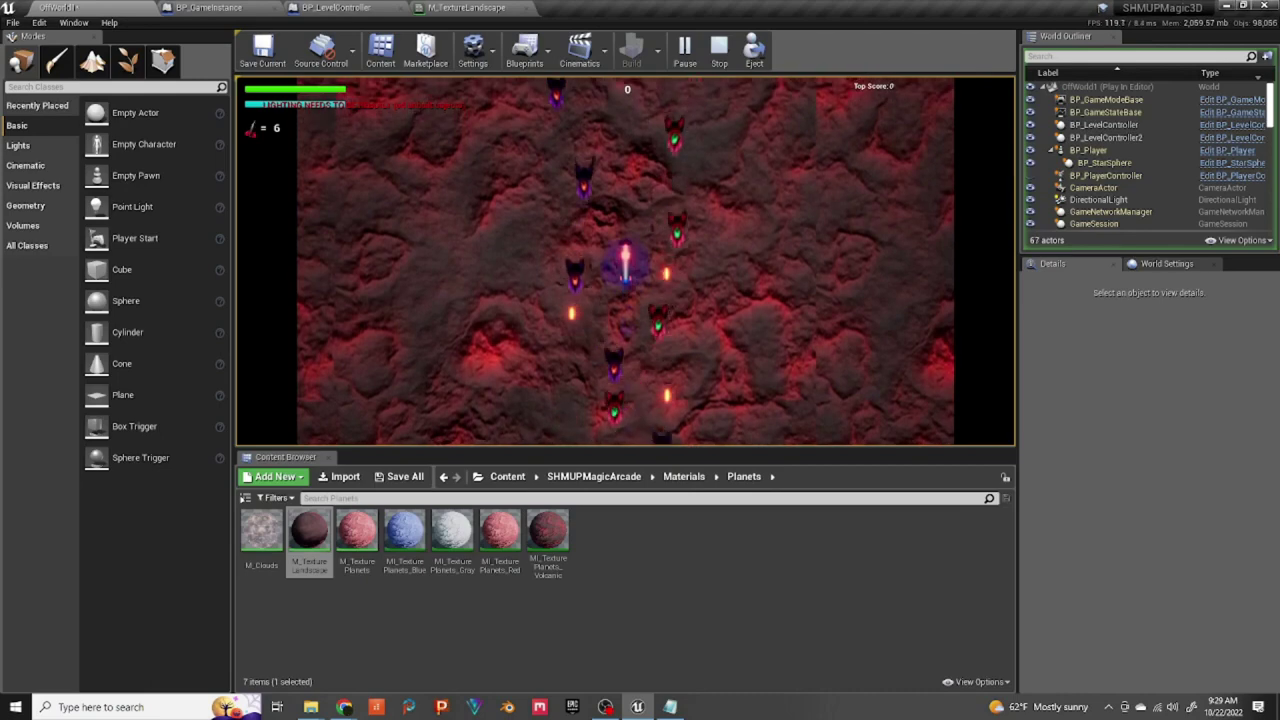
pyautogui.press('Escape')
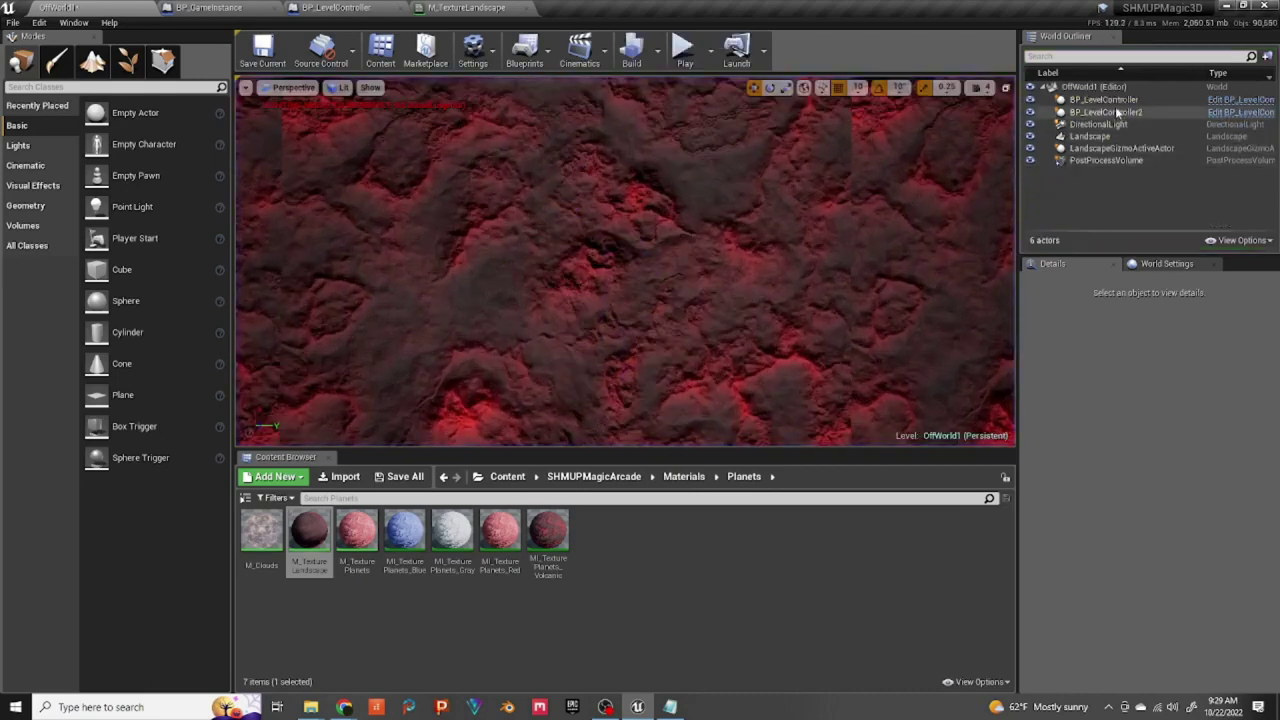
# Step: Set the Player Mesh of BP_LevelController to SM_Pelican and briefly play-test the level
pyautogui.click(1104, 100)
pyautogui.scroll(5, 1276, 490)
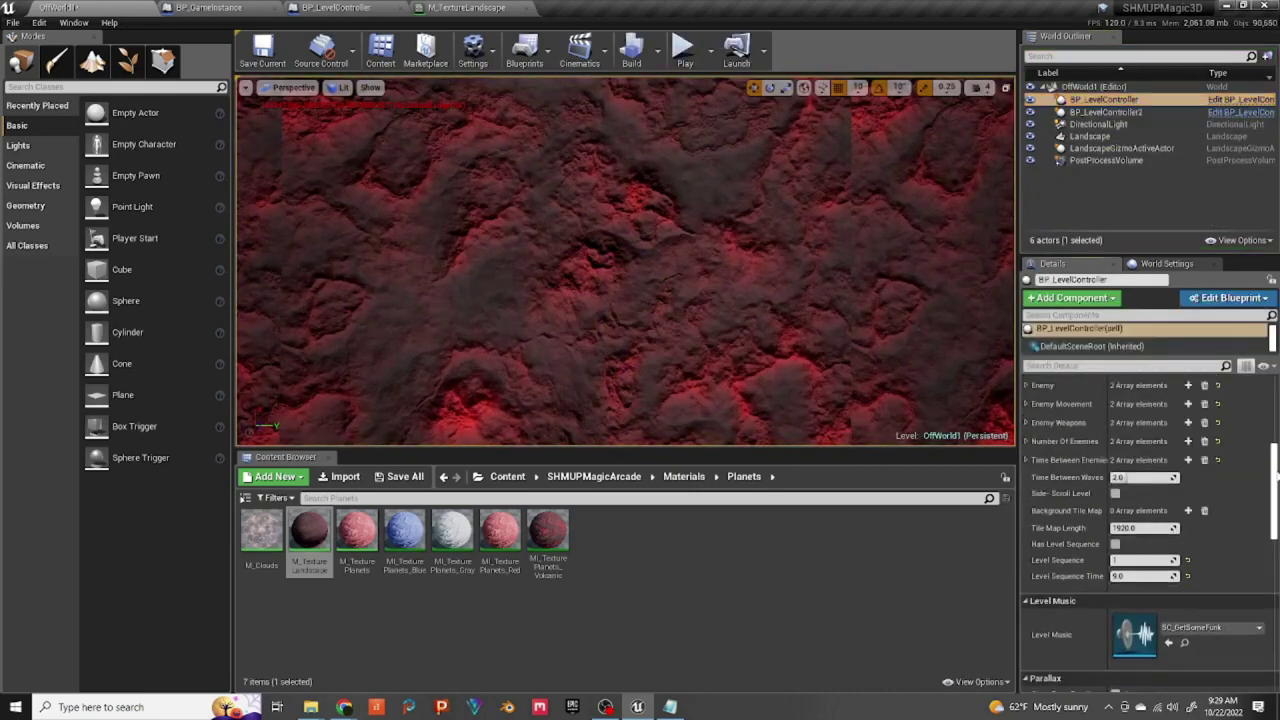
pyautogui.click(1209, 533)
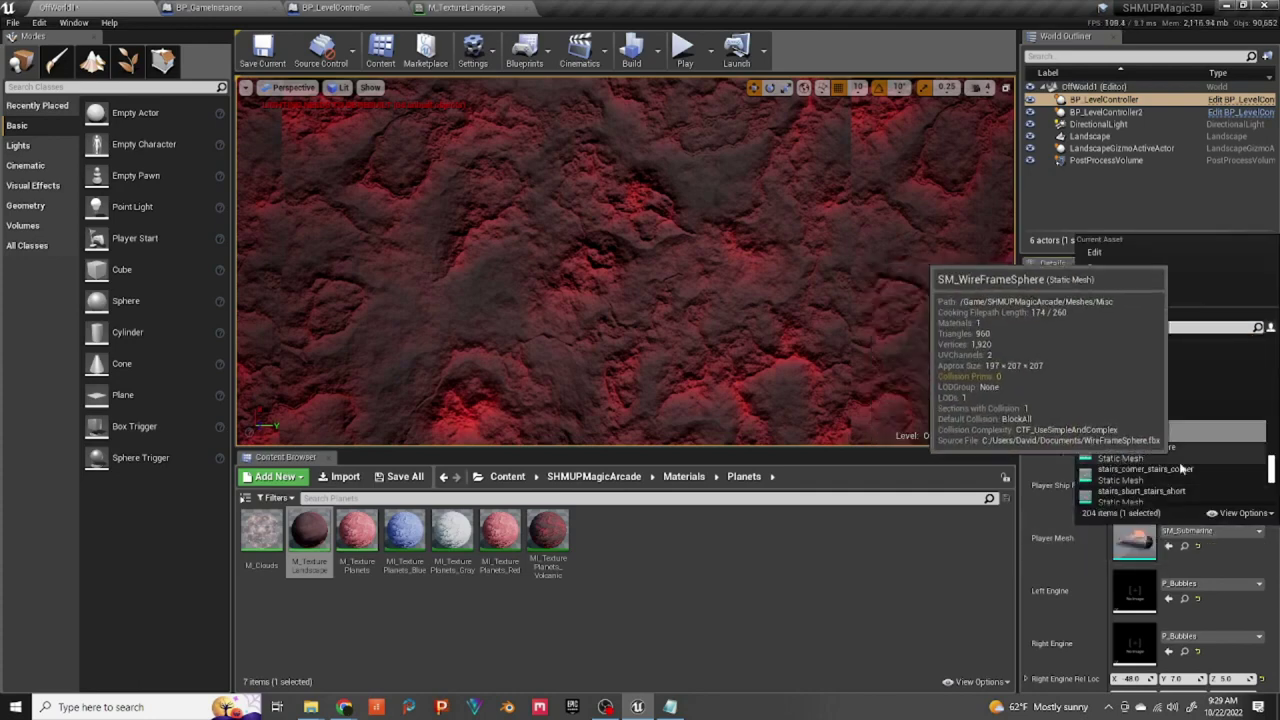
pyautogui.write('p')
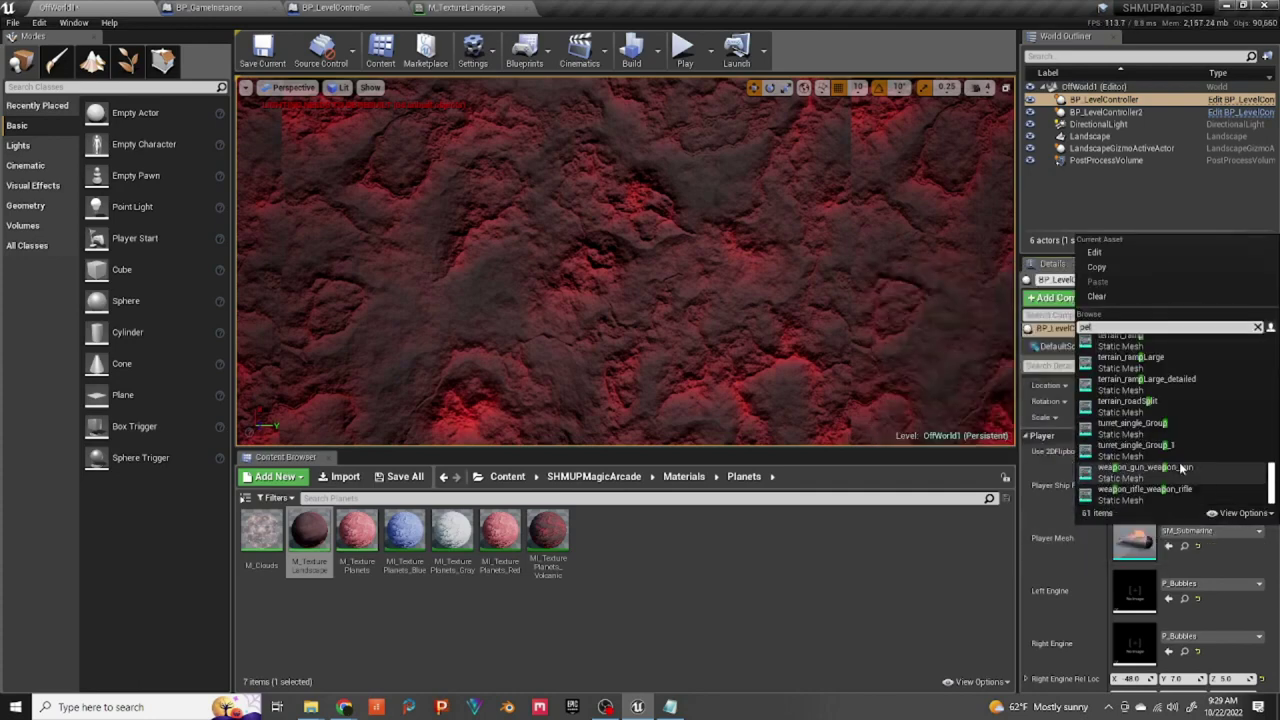
pyautogui.write('el')
pyautogui.click(1148, 366)
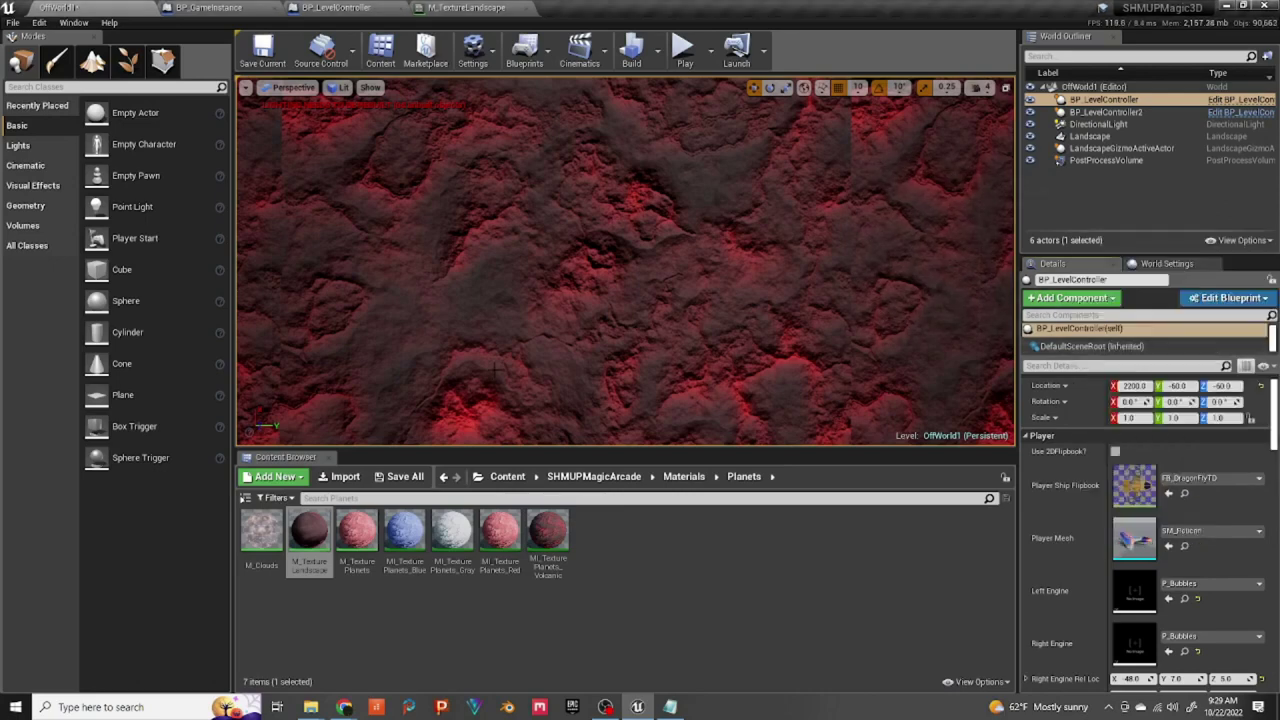
pyautogui.click(683, 55)
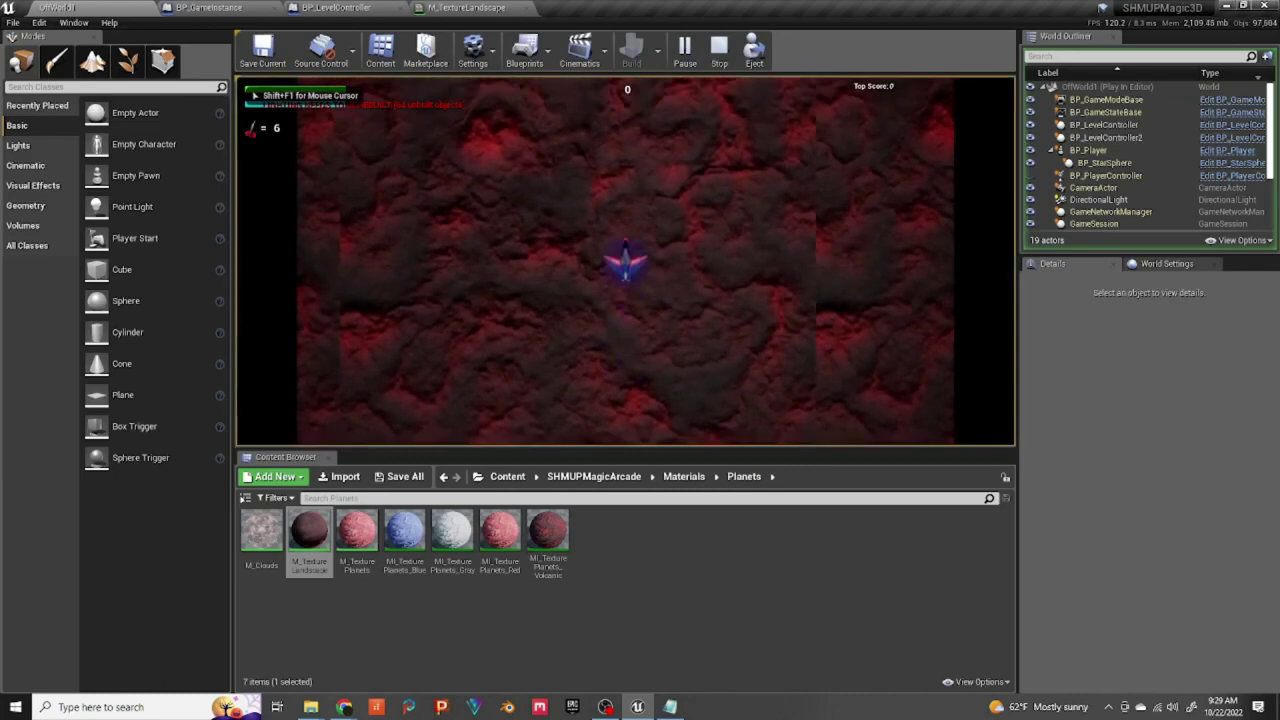
pyautogui.press('Escape')
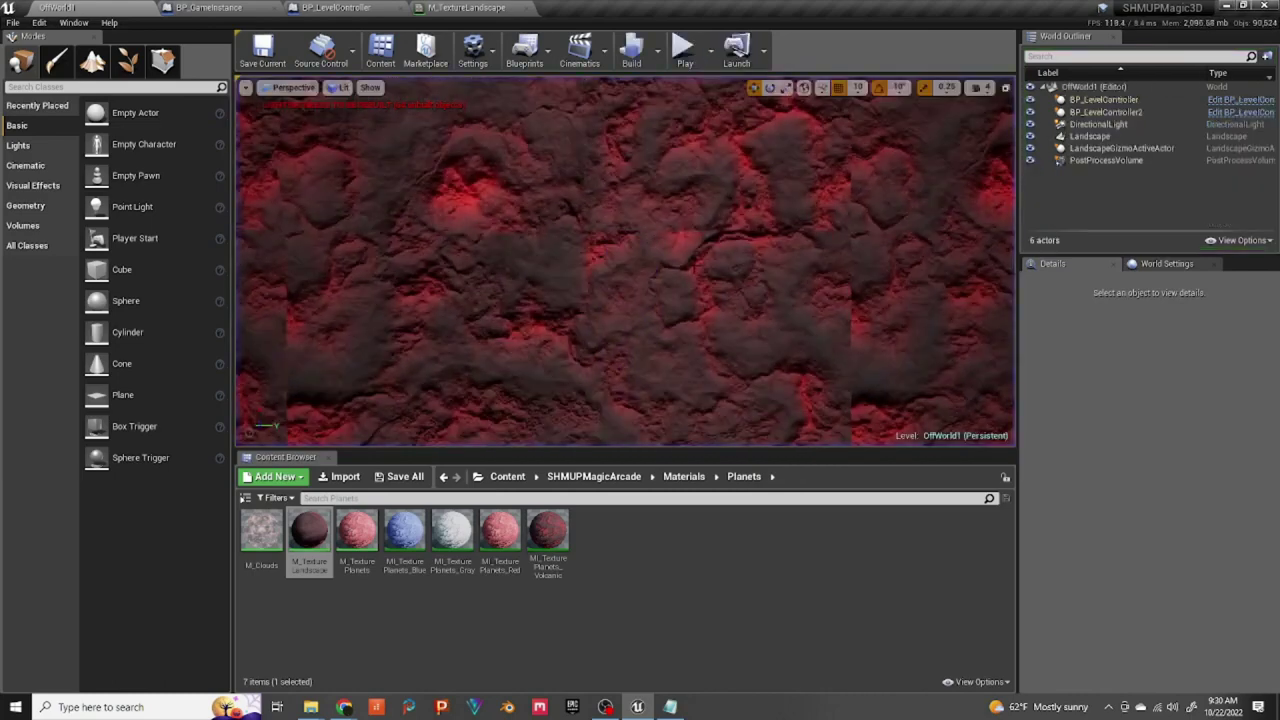
# Step: Focus on the PostProcessVolume and examine the textured landscape around the level origin
pyautogui.click(1105, 160)
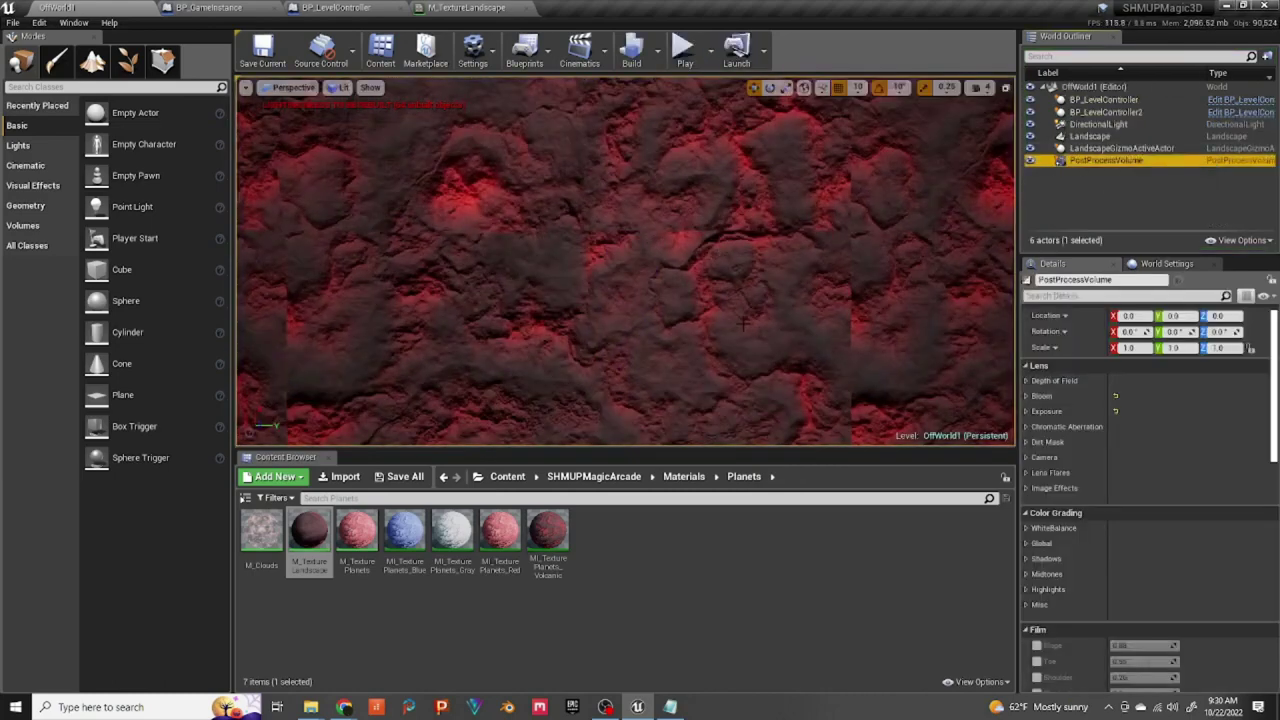
pyautogui.press('f')
pyautogui.moveTo(711, 330); pyautogui.dragTo(570, 215, button='right')
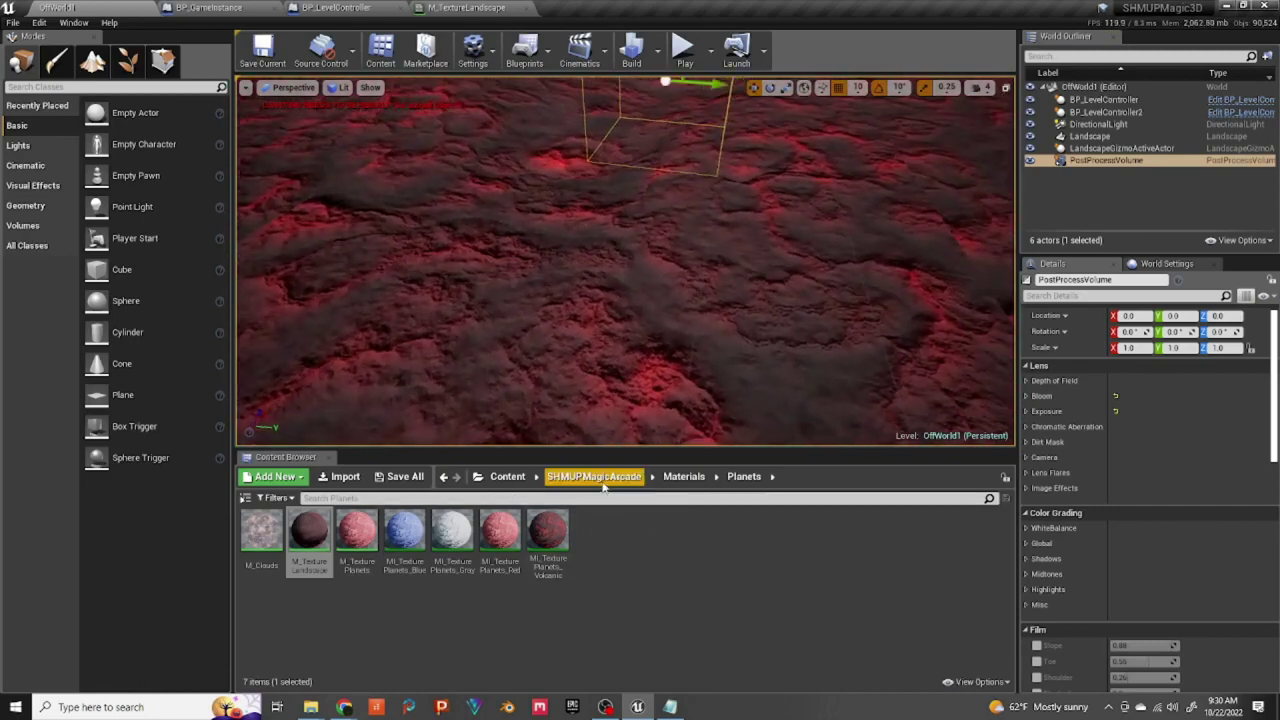
pyautogui.moveTo(620, 385); pyautogui.dragTo(606, 312, button='right')
pyautogui.moveTo(756, 105); pyautogui.dragTo(731, 140, button='right')
pyautogui.moveTo(641, 367); pyautogui.dragTo(636, 402, button='right')
pyautogui.moveTo(731, 140); pyautogui.dragTo(731, 140, button='right')
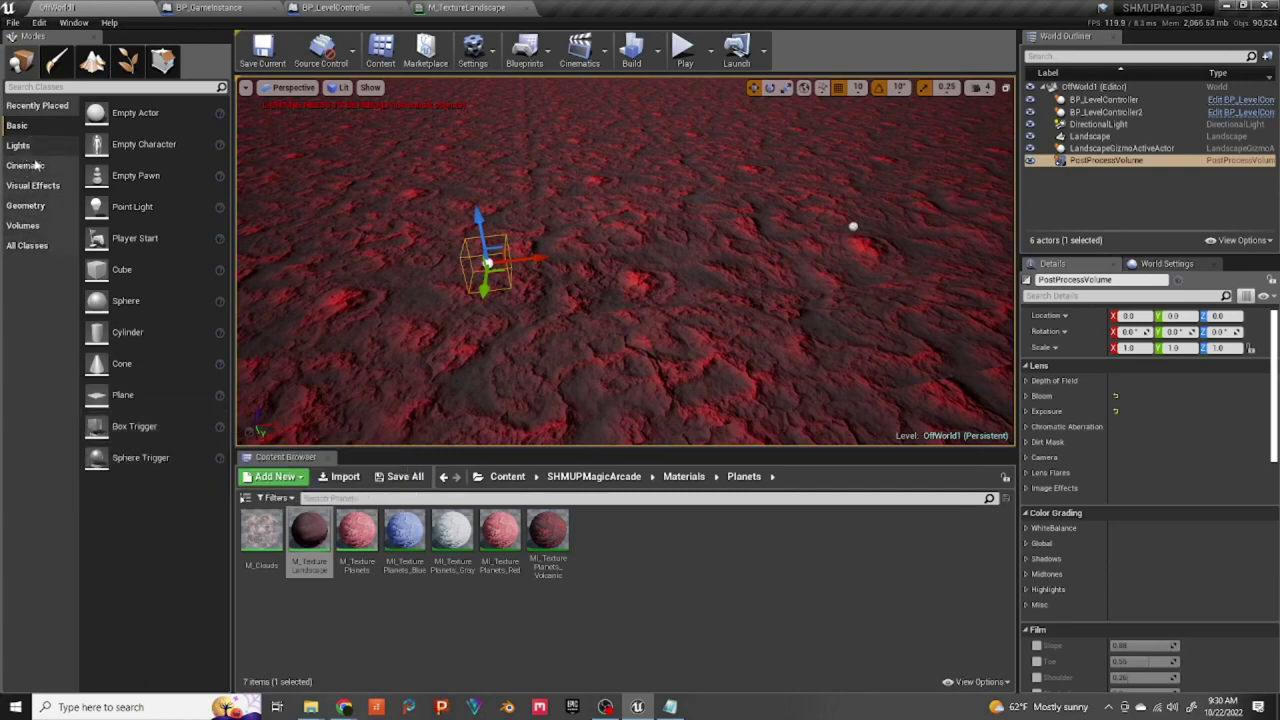
pyautogui.click(36, 87)
pyautogui.write('coll')
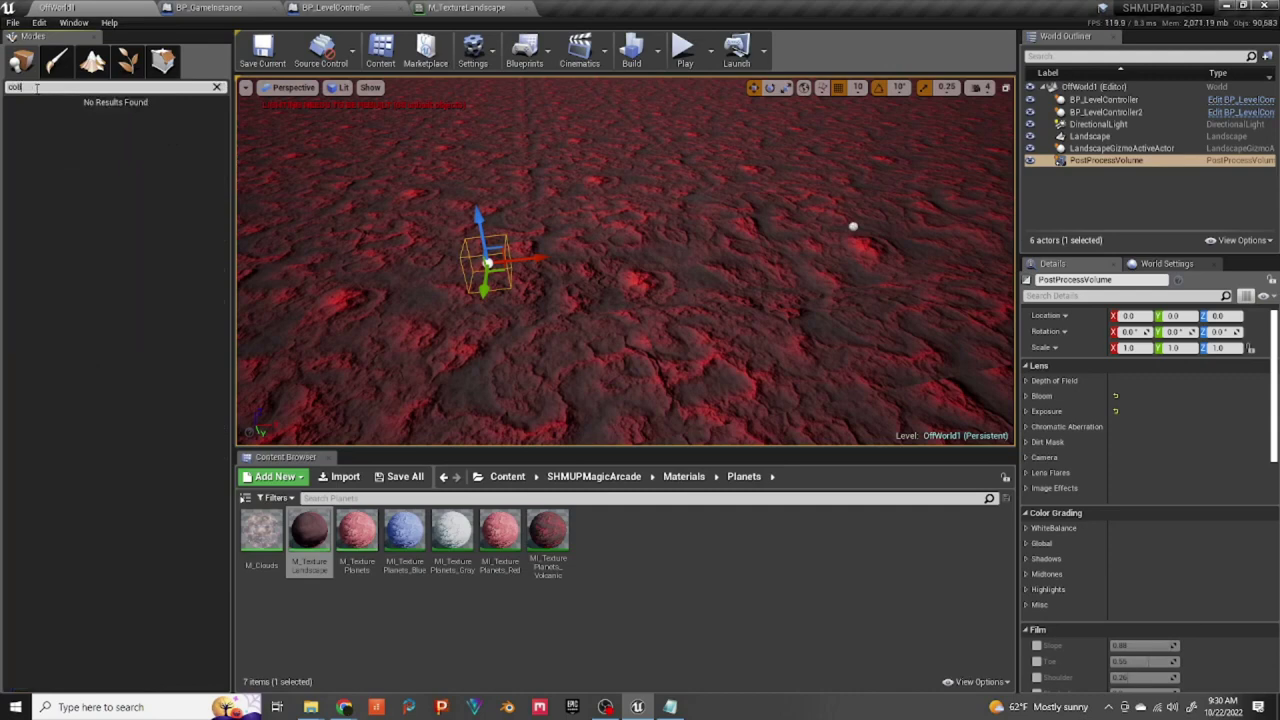
pyautogui.press('BackSpace')
pyautogui.press('BackSpace')
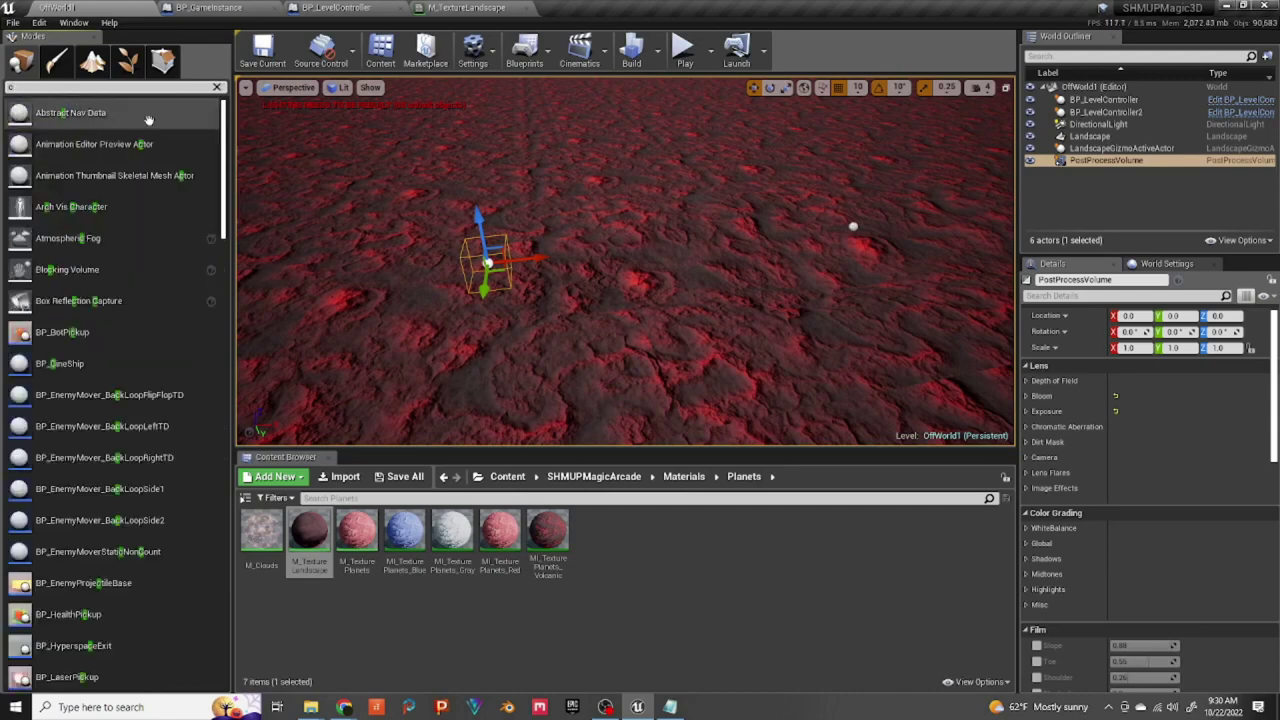
pyautogui.click(217, 87)
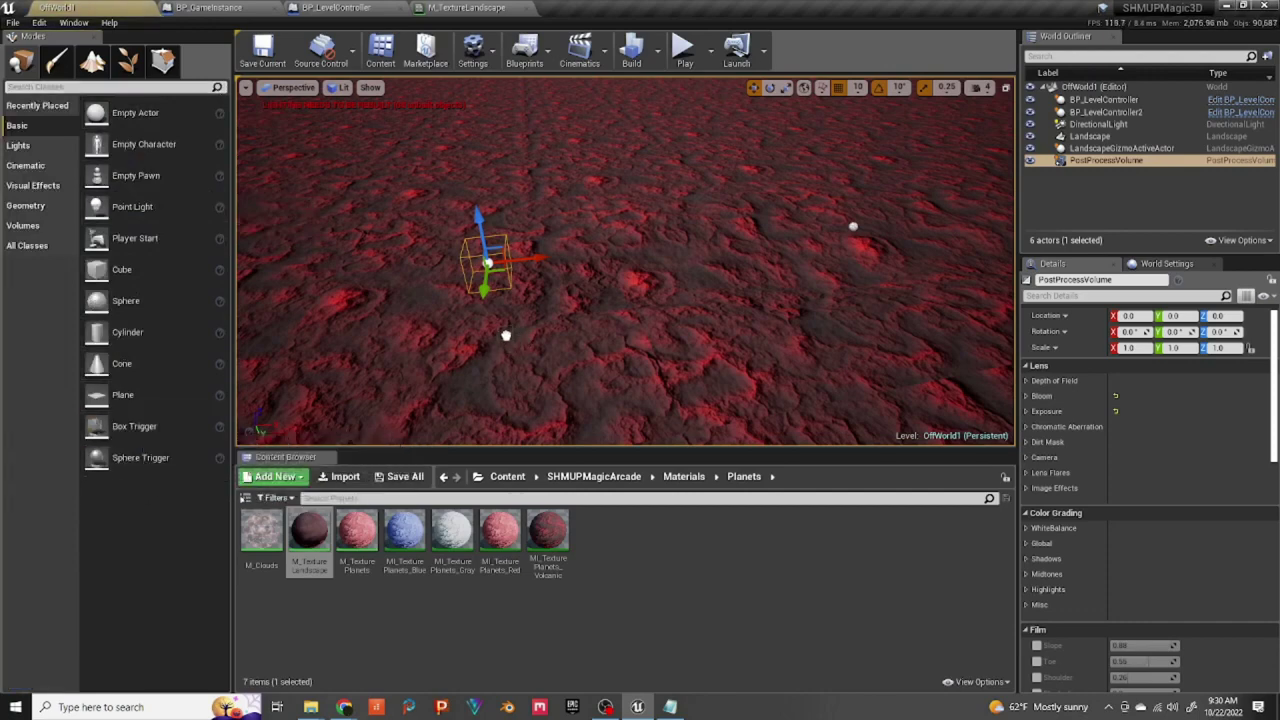
# Step: Add a Box Trigger to the OffWorld1 level and set its location to 0, 0, 0
pyautogui.moveTo(484, 311); pyautogui.dragTo(484, 311)
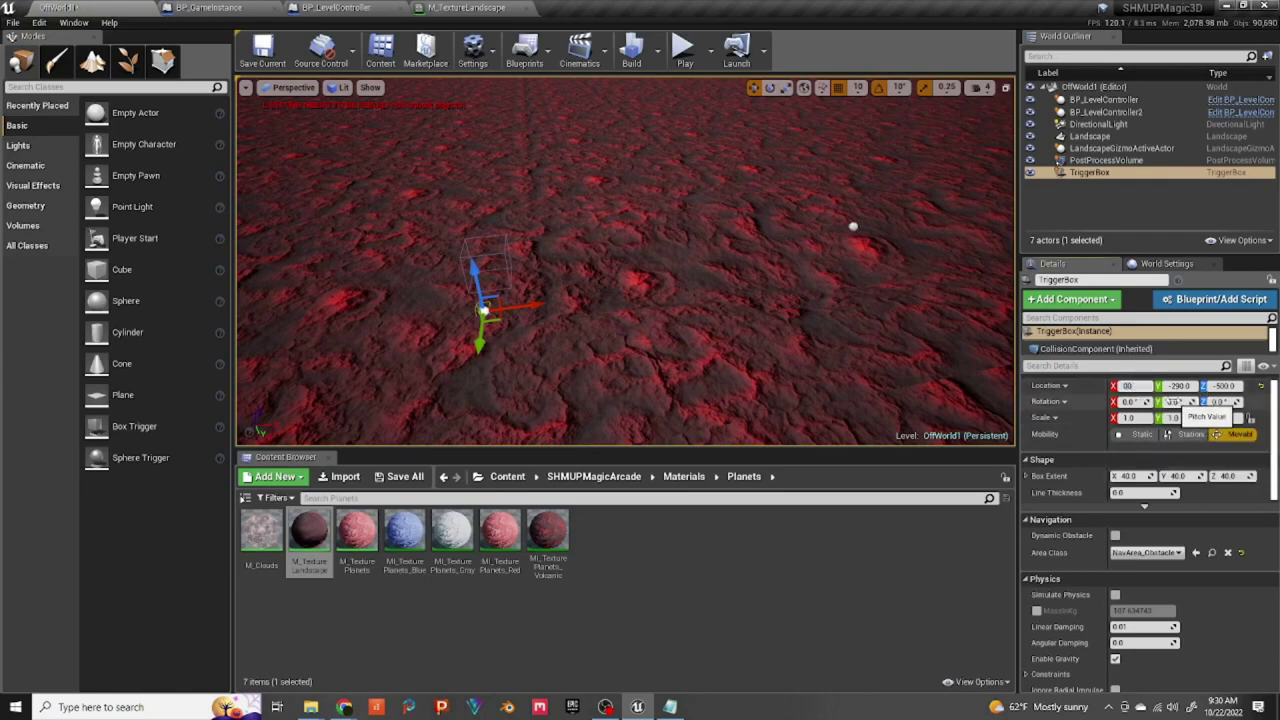
pyautogui.press('Tab')
pyautogui.write('0')
pyautogui.press('Tab')
pyautogui.write('0')
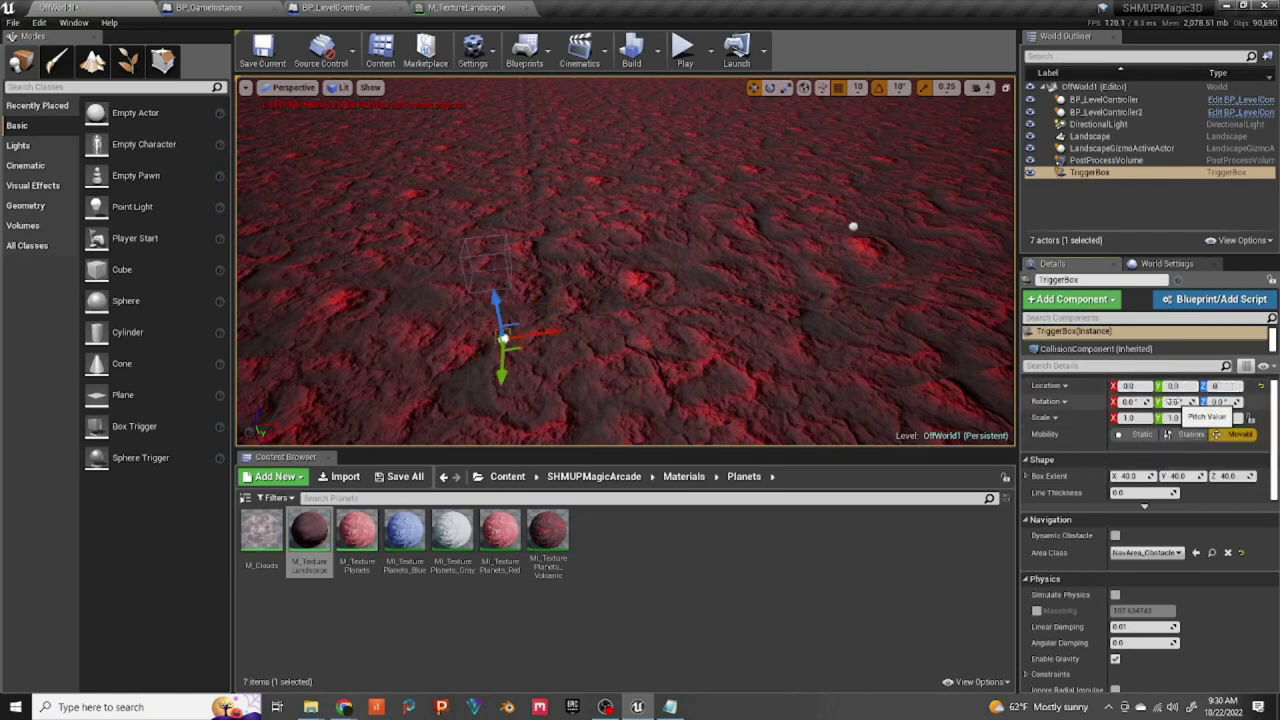
pyautogui.press('Return')
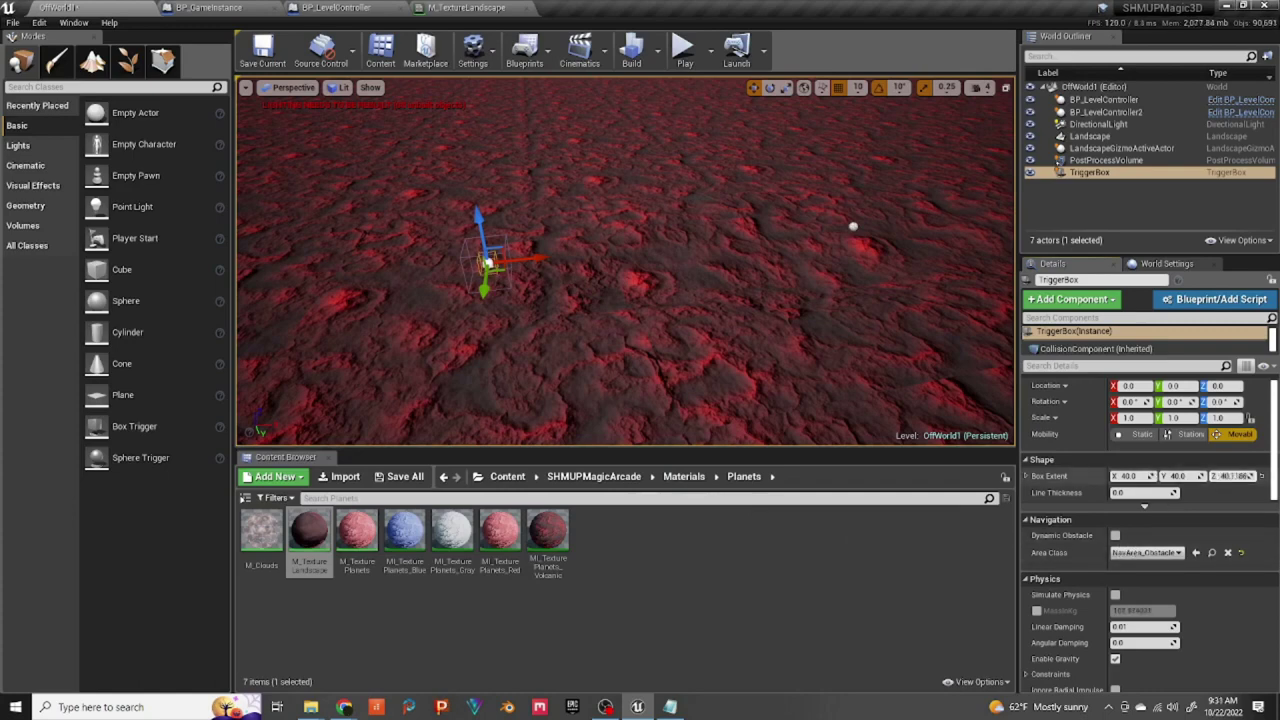
# Step: Stretch the TriggerBox's X extent into a long strip across the landscape and move the box along the X axis
pyautogui.moveTo(1134, 476)
pyautogui.mouseDown()
pyautogui.moveTo(1200, 476)
pyautogui.moveTo(1124, 476)
pyautogui.mouseUp()
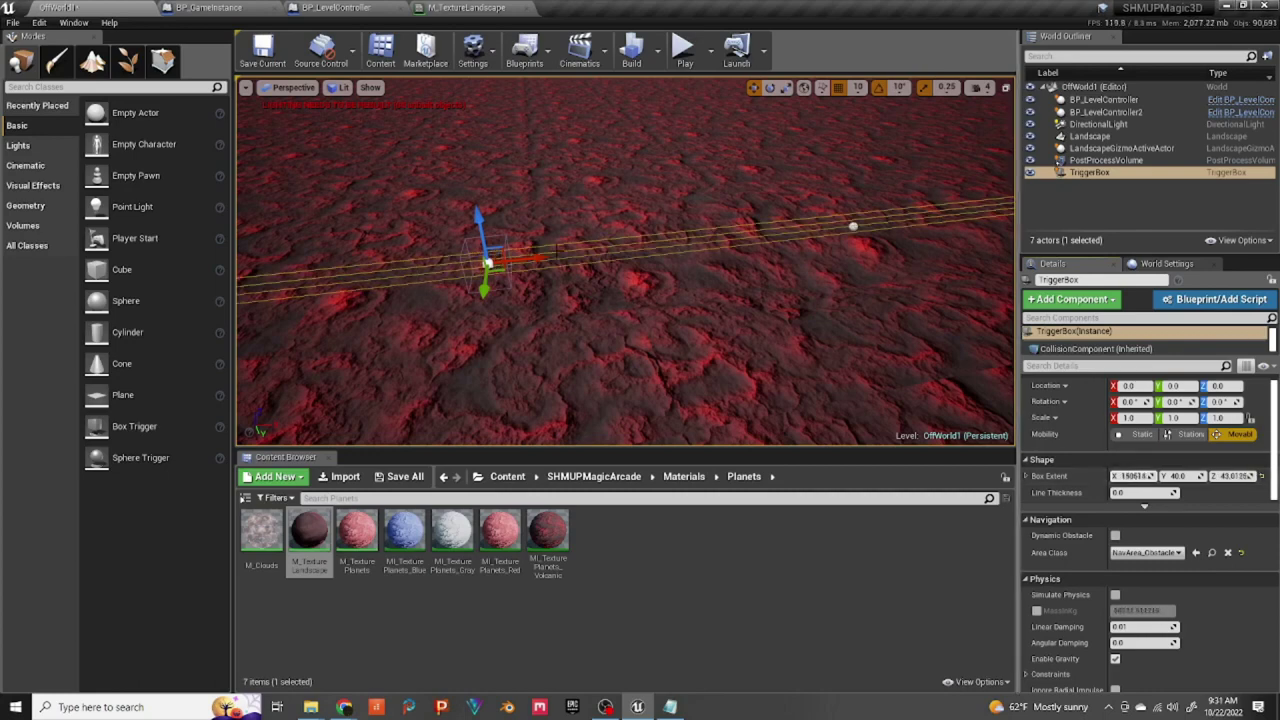
pyautogui.moveTo(537, 258); pyautogui.dragTo(912, 238)
pyautogui.moveTo(888, 190); pyautogui.dragTo(889, 245)
# Step: Examine the trigger box strip against the landscape and the level controllers from several viewpoints
pyautogui.moveTo(768, 229); pyautogui.dragTo(648, 255, button='right')
pyautogui.click(755, 235)
pyautogui.moveTo(654, 251); pyautogui.dragTo(642, 294)
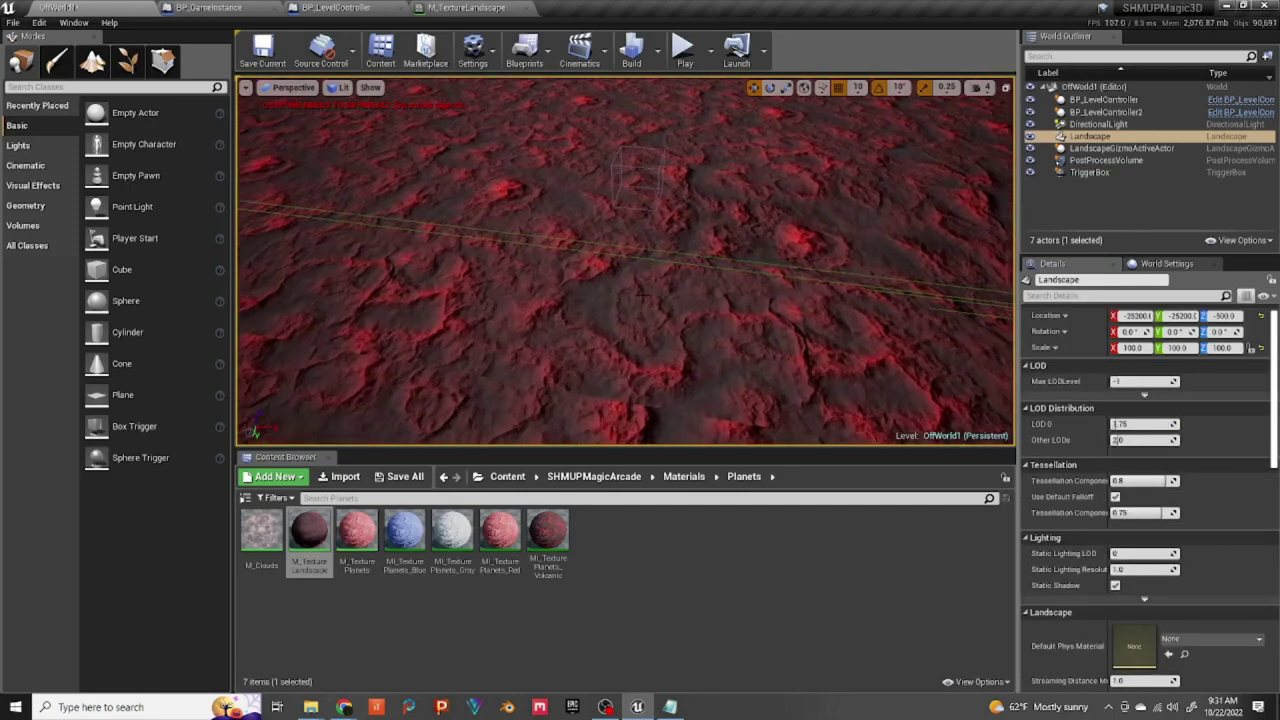
pyautogui.moveTo(644, 281); pyautogui.dragTo(706, 299, button='right')
pyautogui.scroll(-3, 724, 279)
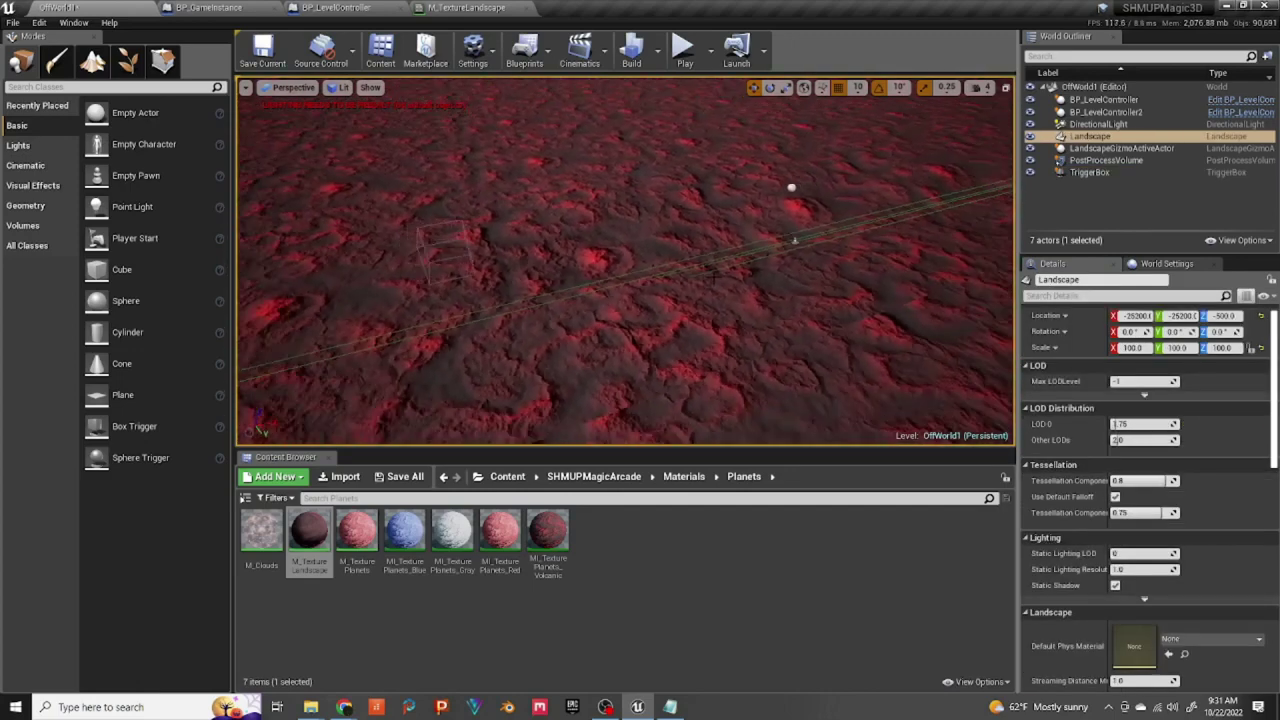
pyautogui.scroll(-7, 698, 309)
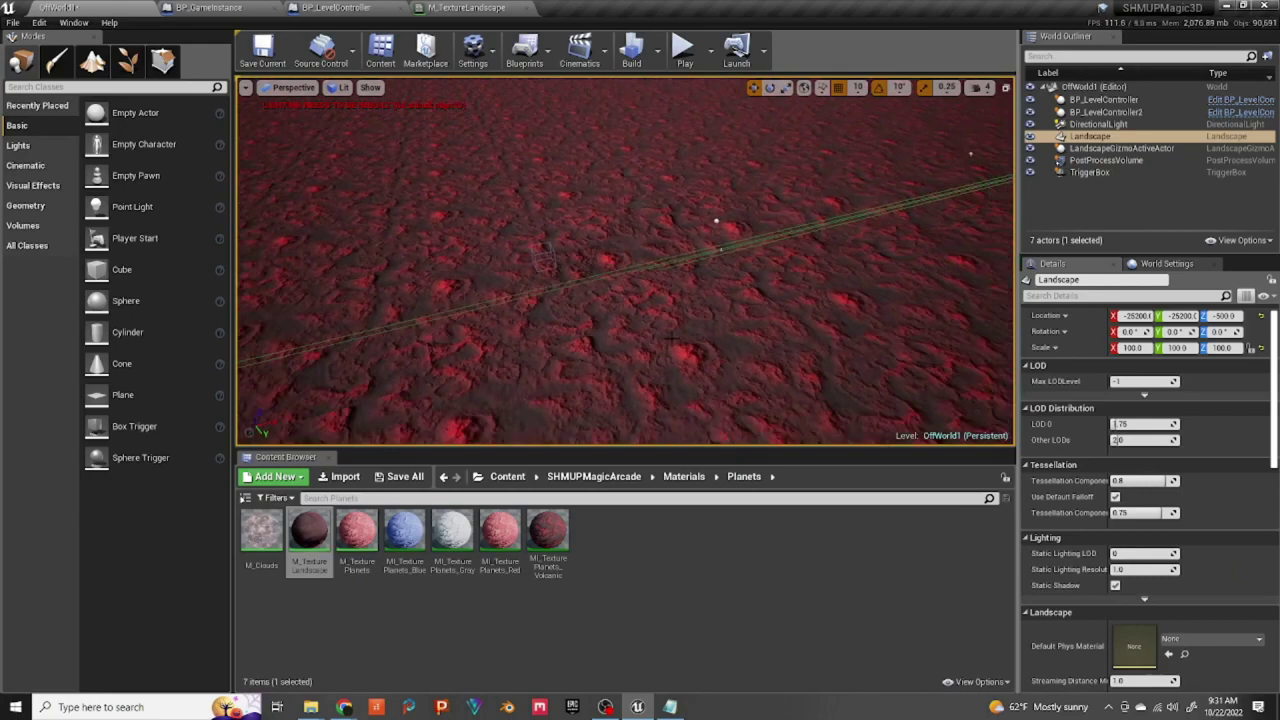
pyautogui.moveTo(657, 325); pyautogui.dragTo(668, 270)
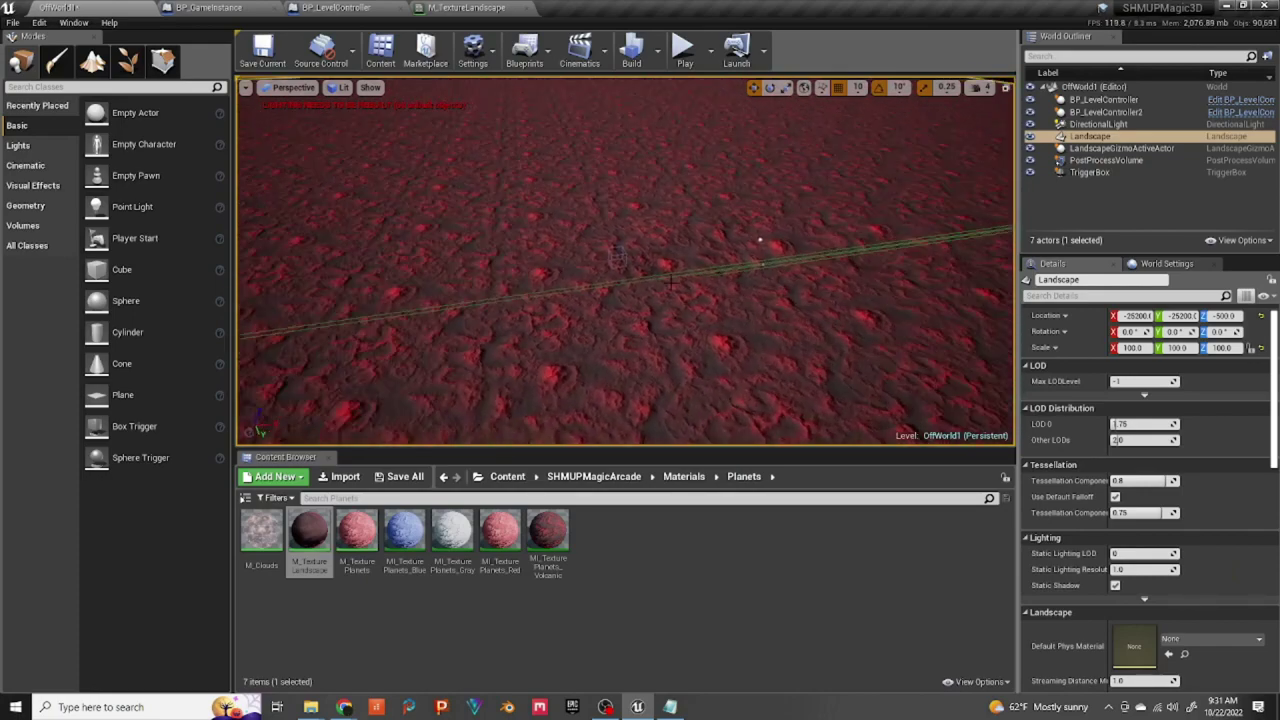
pyautogui.moveTo(676, 276); pyautogui.dragTo(668, 232, button='right')
pyautogui.moveTo(776, 321); pyautogui.dragTo(851, 234)
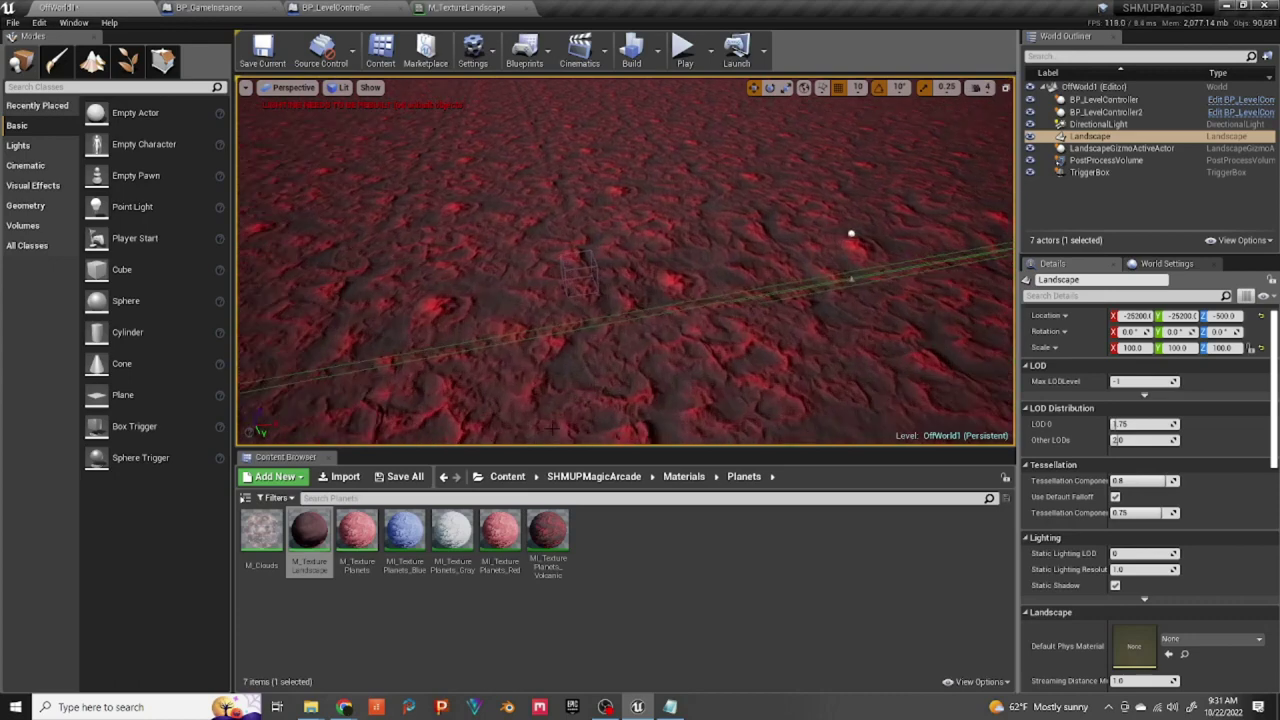
# Step: Open the Kenney folder inside SHMUPMagicArcade's Meshes content and browse its meshes
pyautogui.click(507, 476)
pyautogui.doubleClick(261, 530)
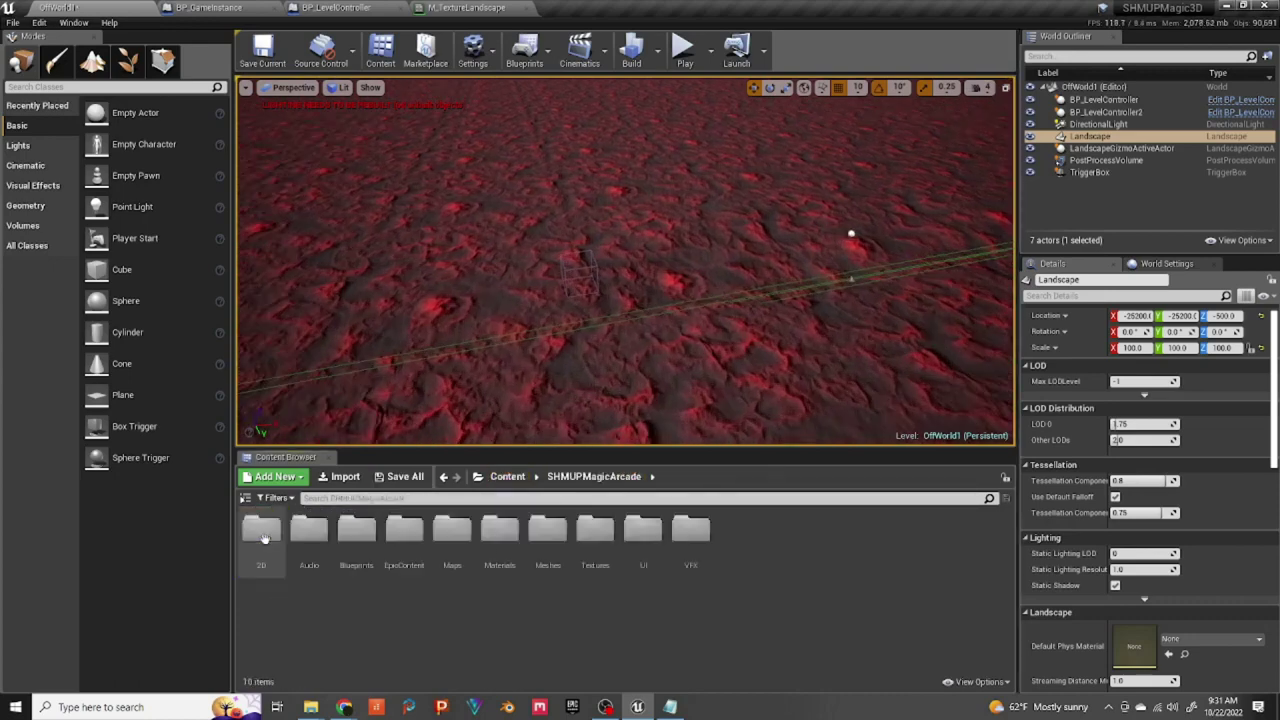
pyautogui.doubleClick(547, 528)
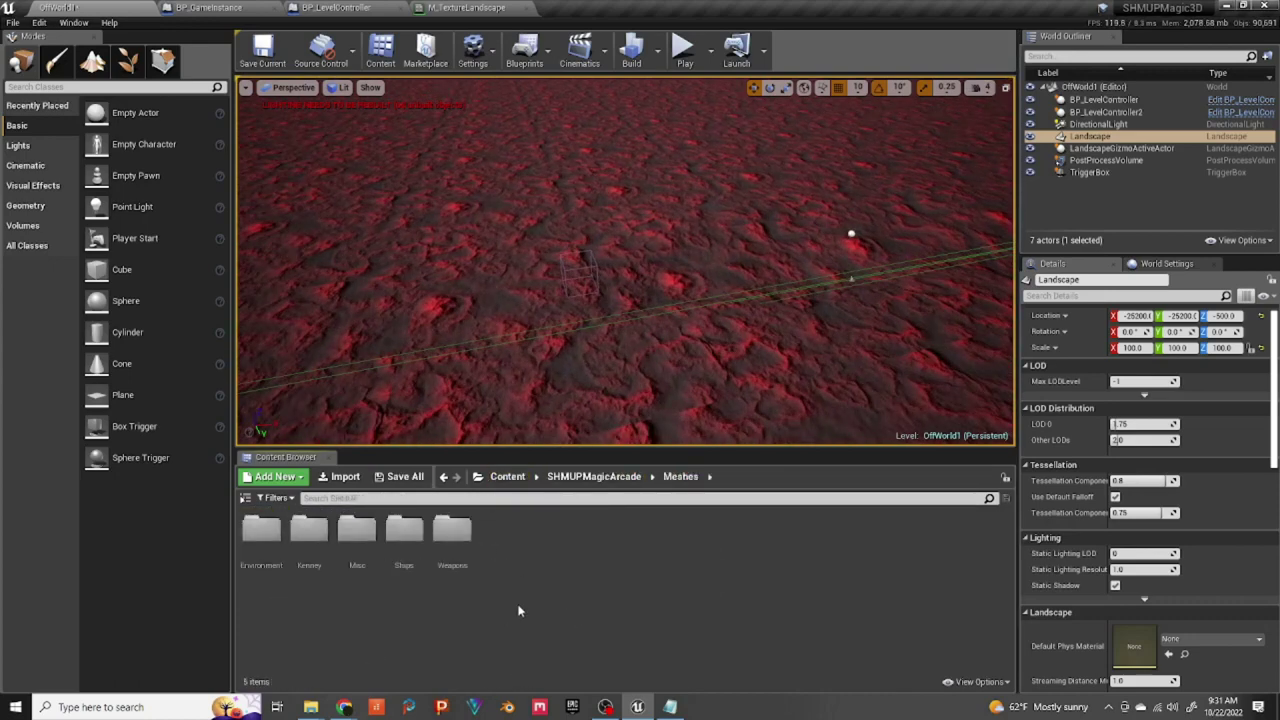
pyautogui.doubleClick(309, 530)
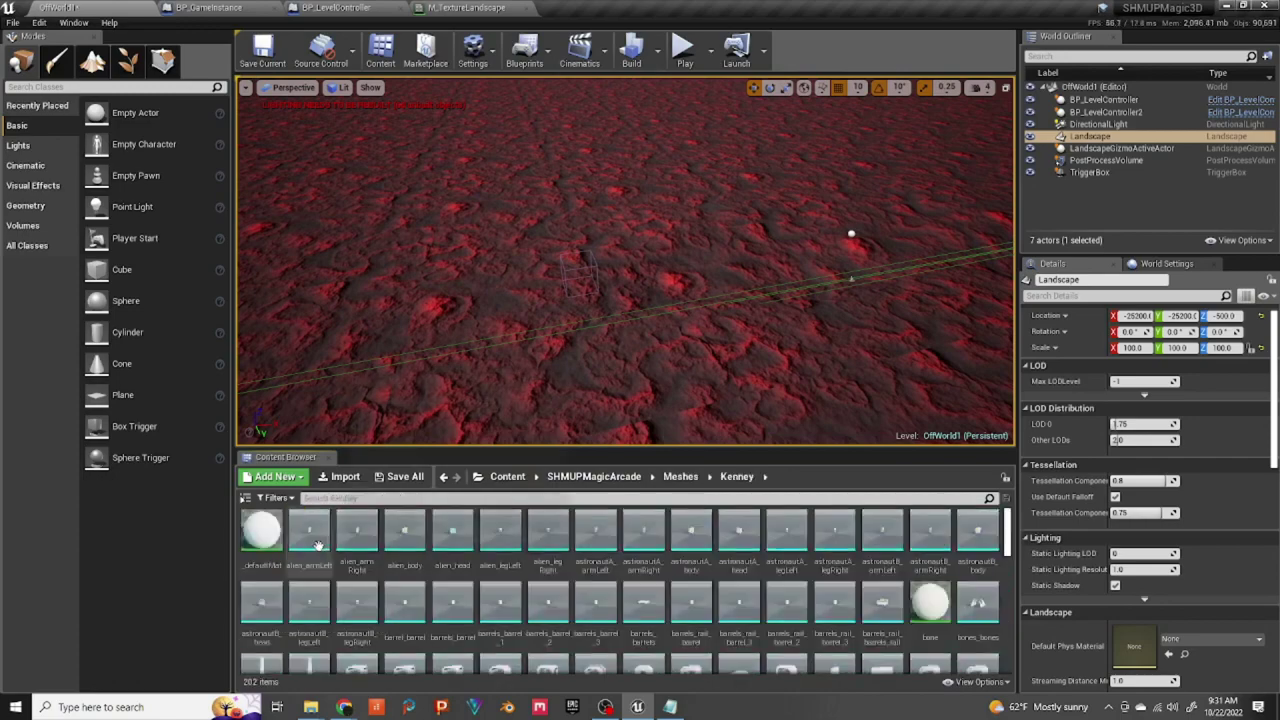
pyautogui.scroll(-2, 766, 613)
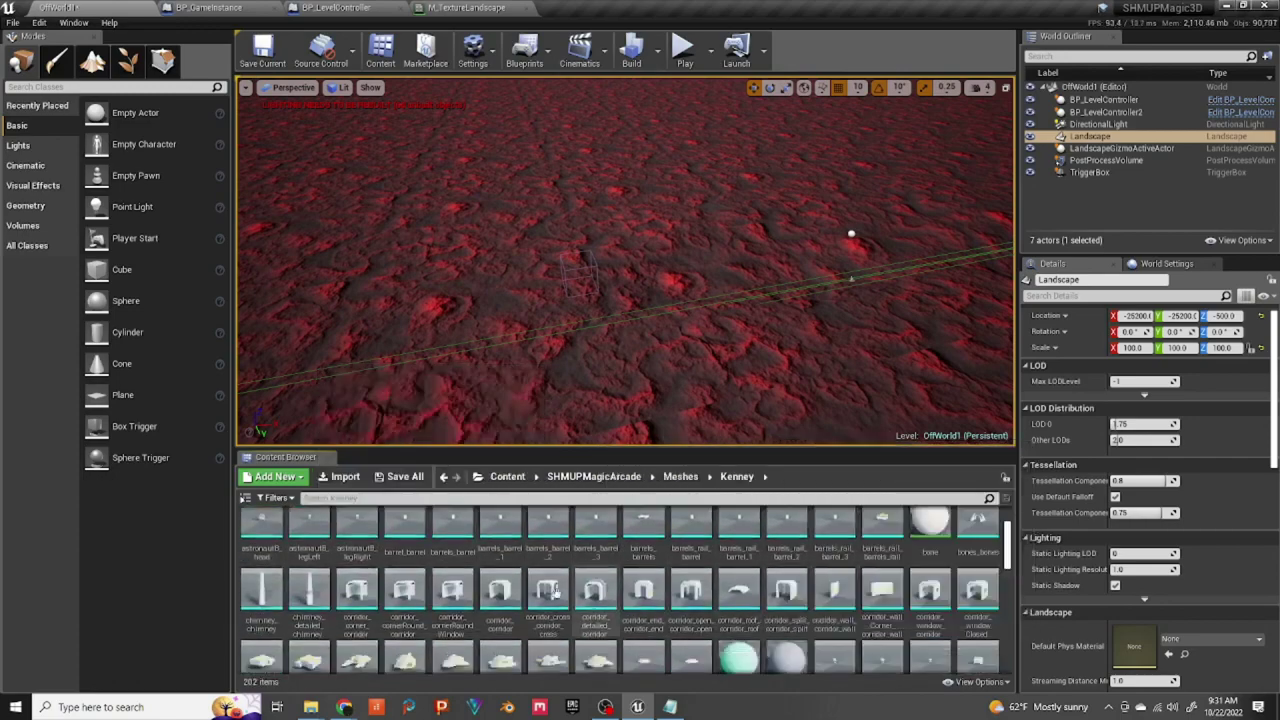
# Step: Place the corridor_corner mesh from the Kenney folder on the landscape and set its scale to 10 on all three axes
pyautogui.click(357, 590)
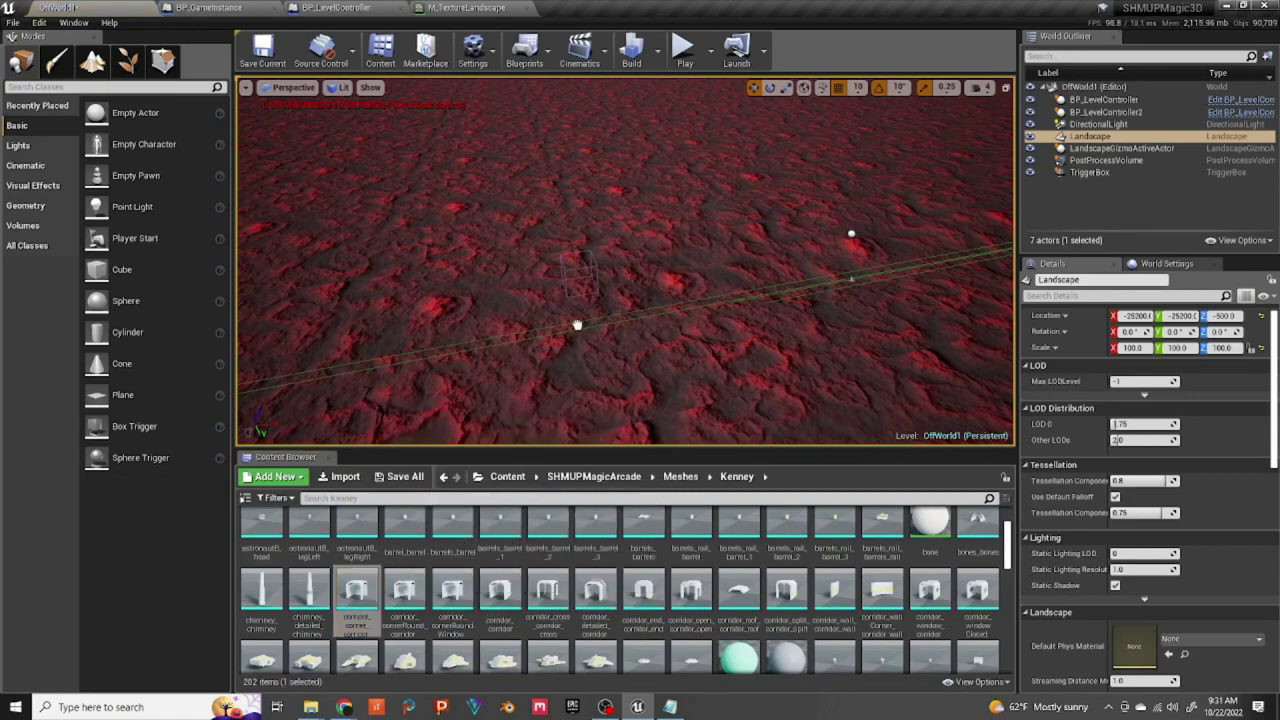
pyautogui.moveTo(596, 312); pyautogui.dragTo(594, 314)
pyautogui.scroll(4, 594, 314)
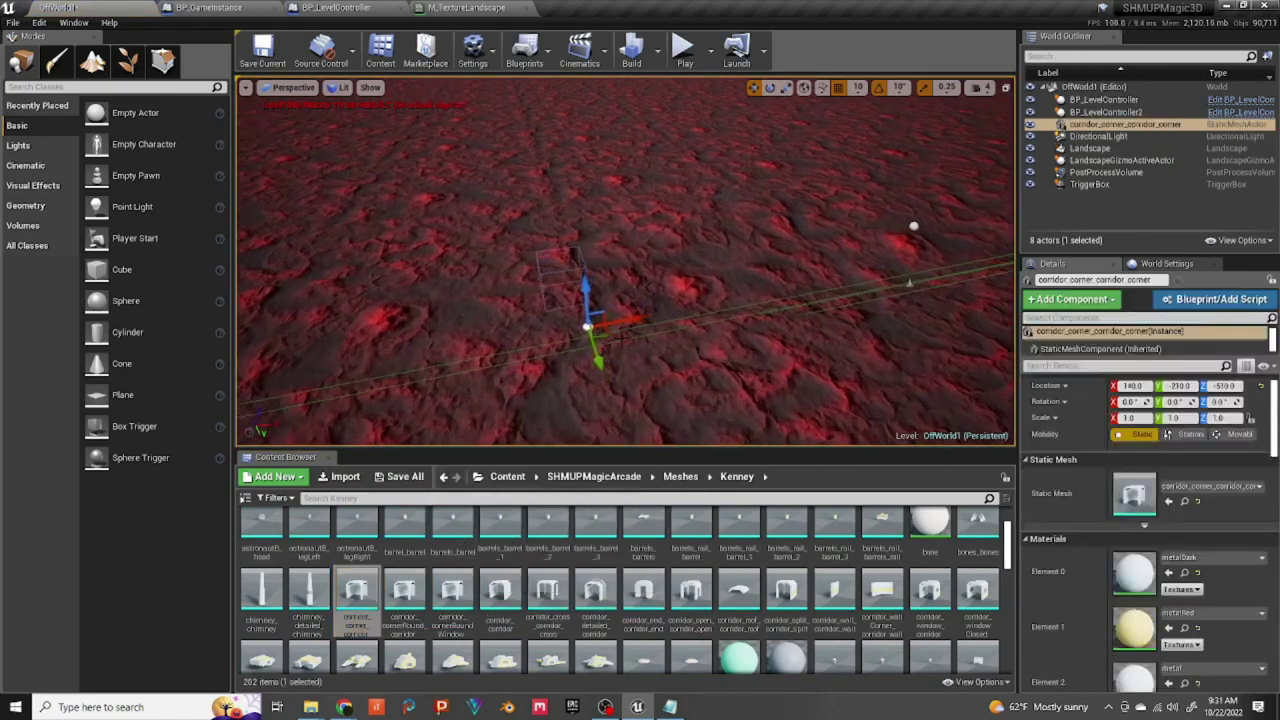
pyautogui.scroll(2, 604, 392)
pyautogui.moveTo(604, 392); pyautogui.dragTo(561, 336, button='middle')
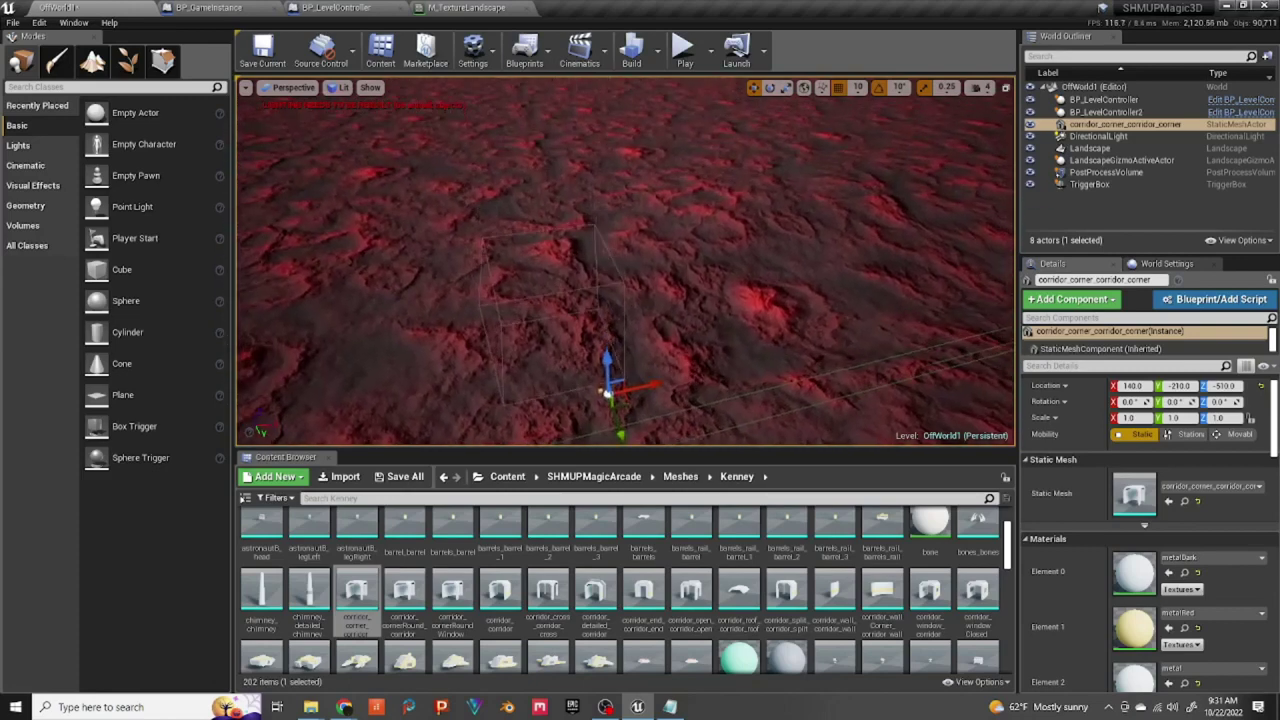
pyautogui.click(786, 88)
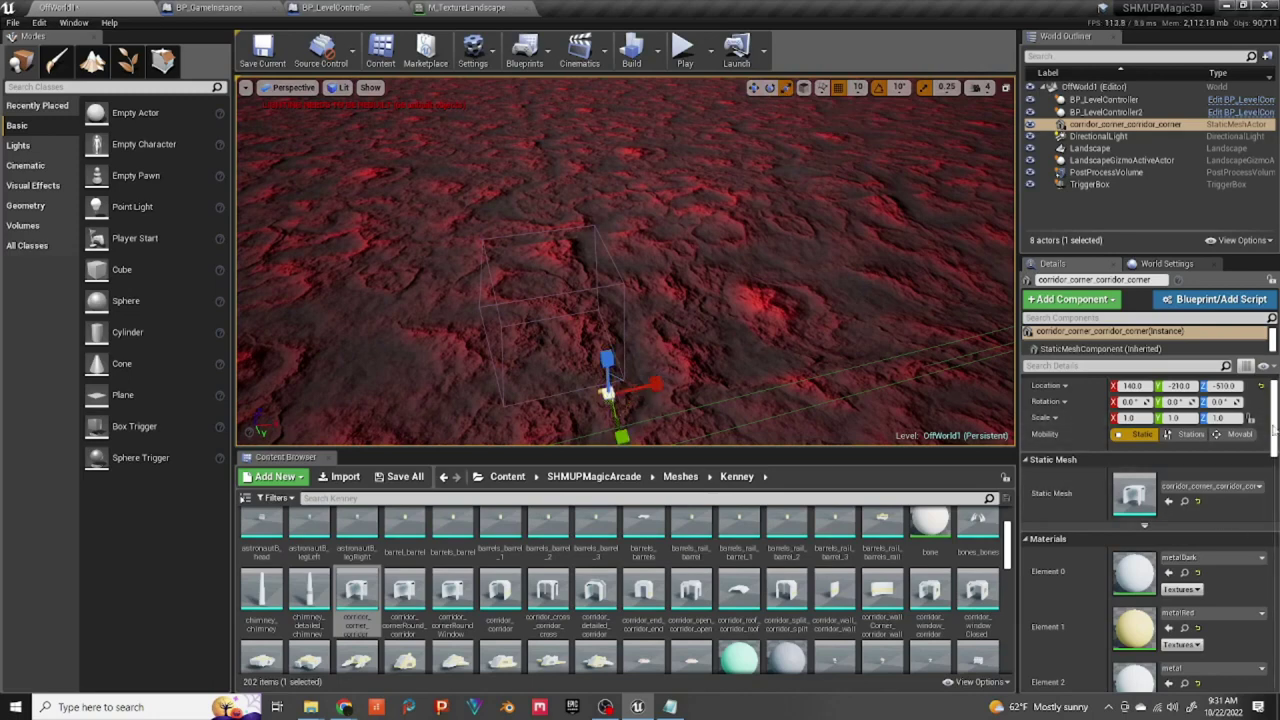
pyautogui.scroll(1, 1275, 430)
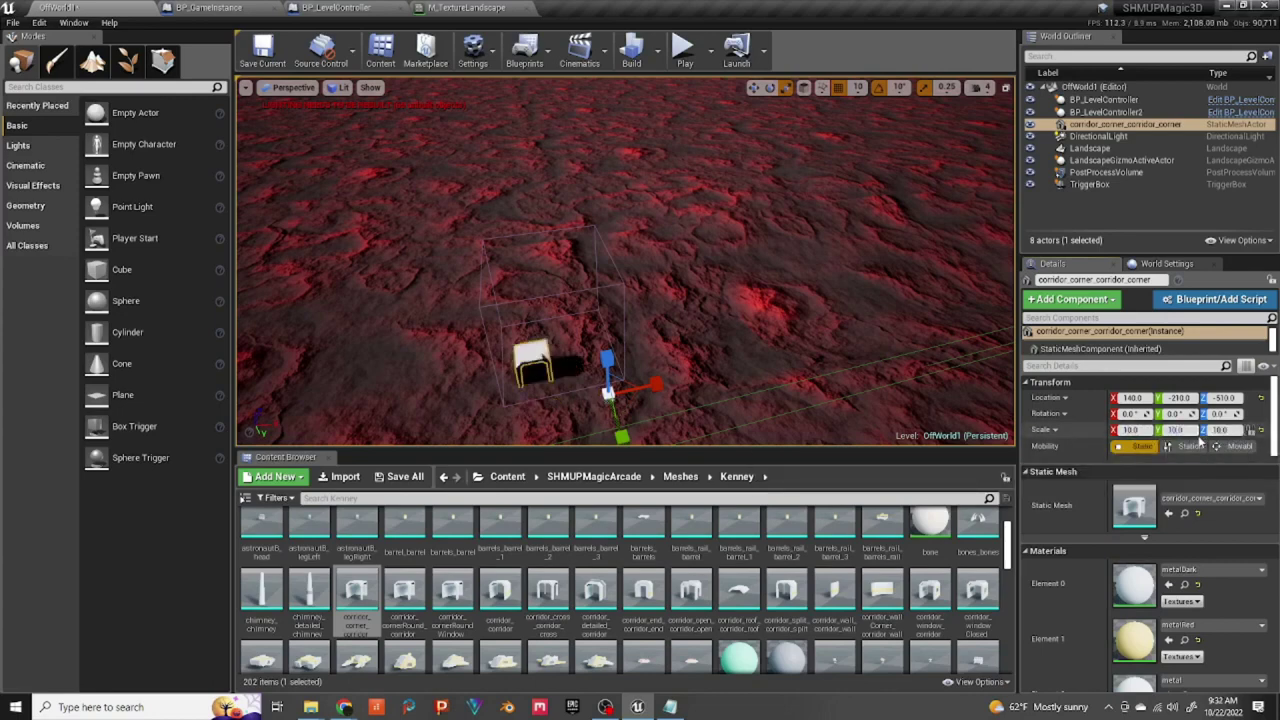
# Step: Playtest the OffWorld1 level to check the placed corridor mesh and the enemy waves, and end the play session
pyautogui.click(684, 55)
pyautogui.press('w')
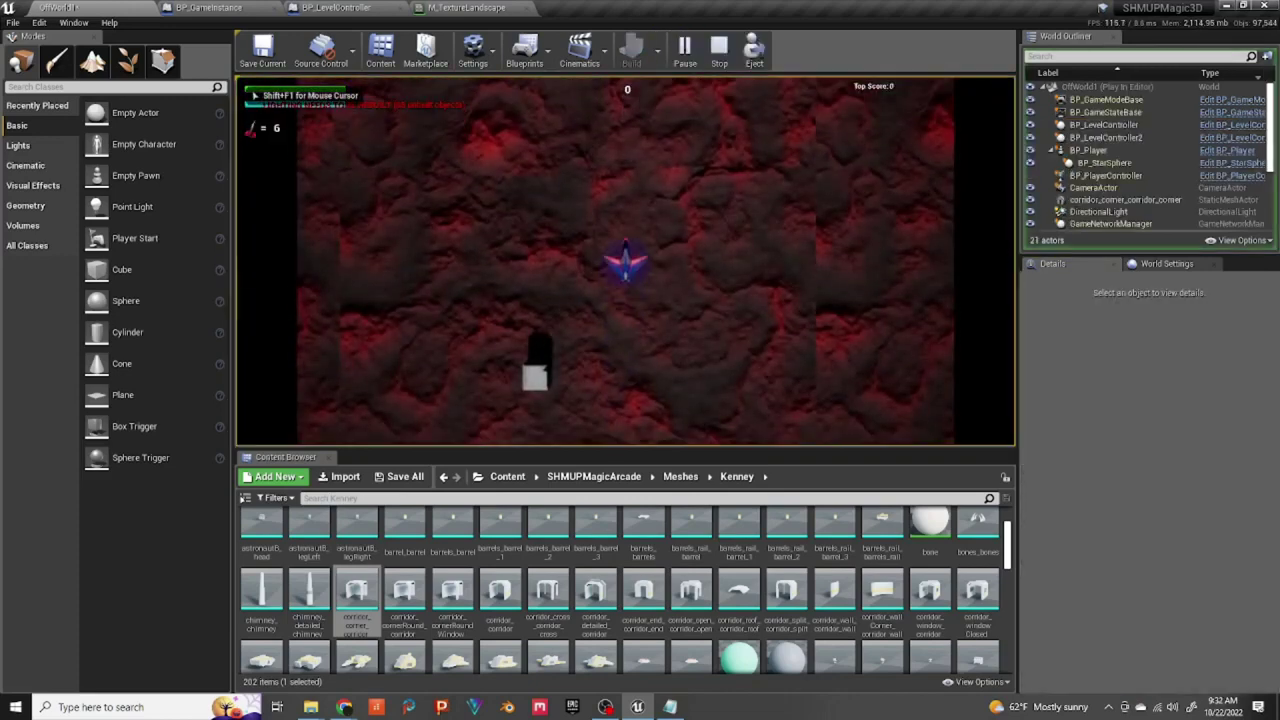
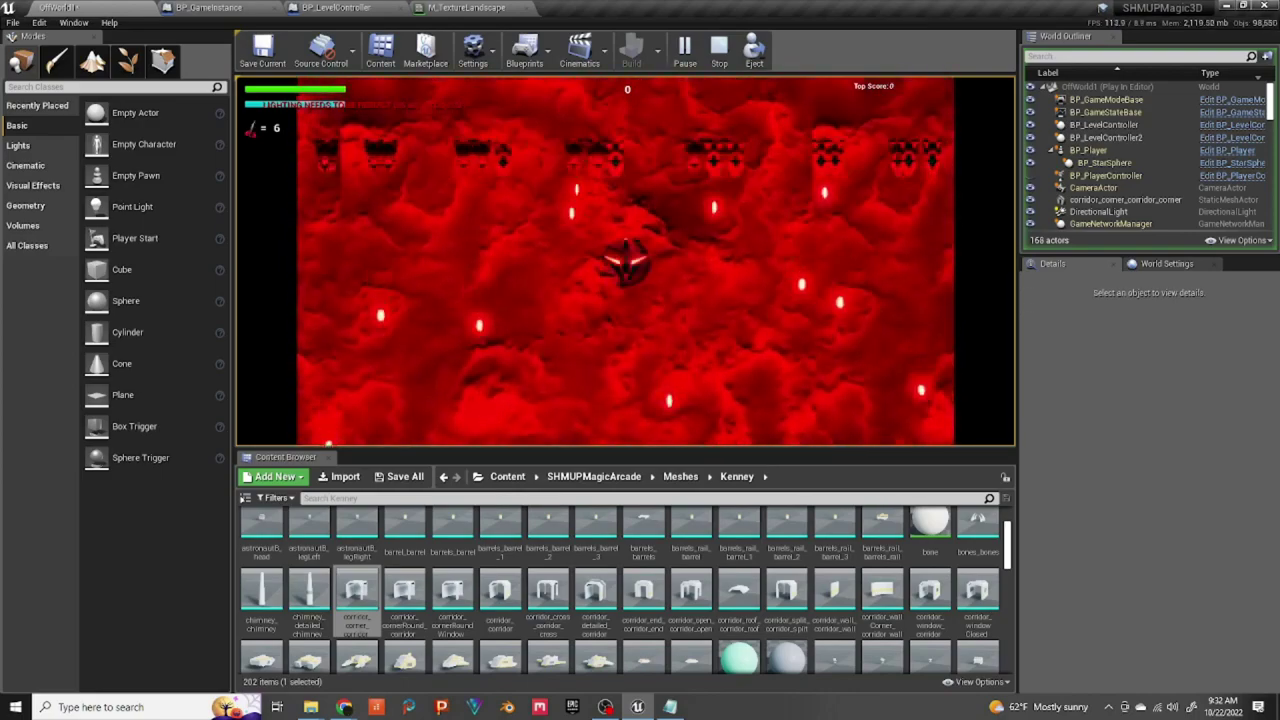
pyautogui.press('Escape')
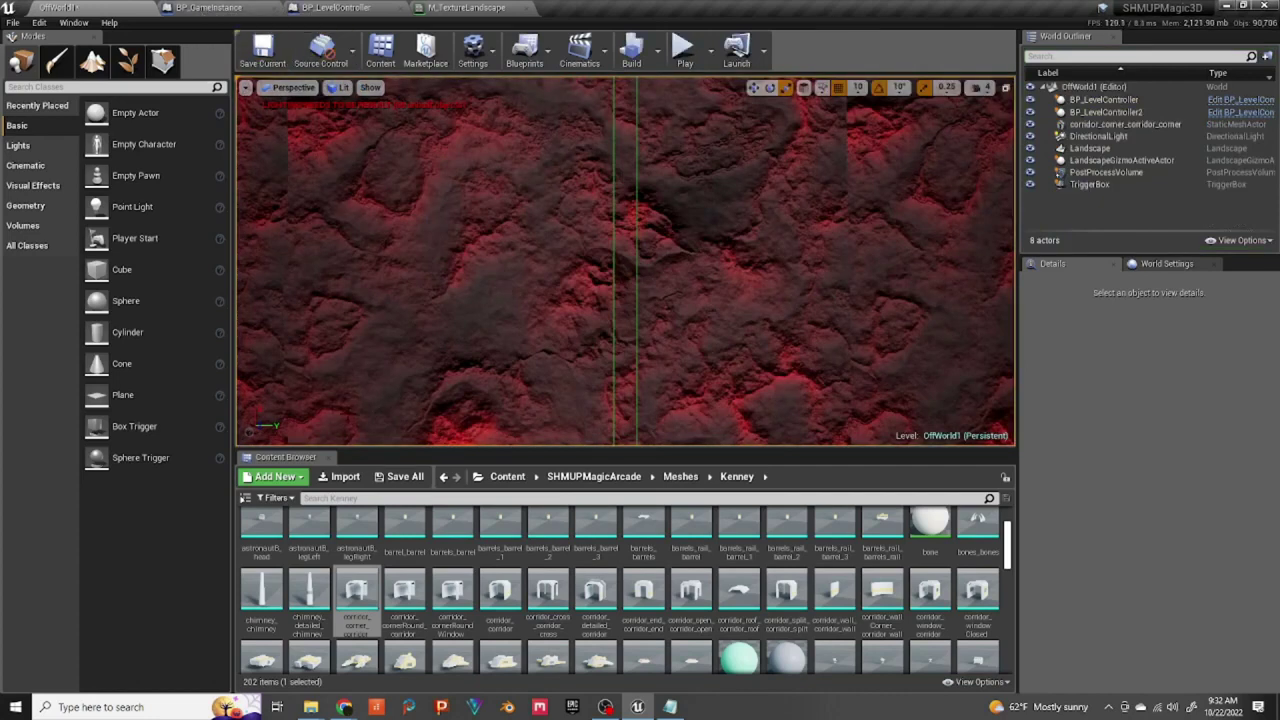
# Step: Open the BP_EnemyProjectileBase blueprint from SHMUPMagicArcade > Blueprints > Enemies > EnemyProjectiles
pyautogui.click(508, 478)
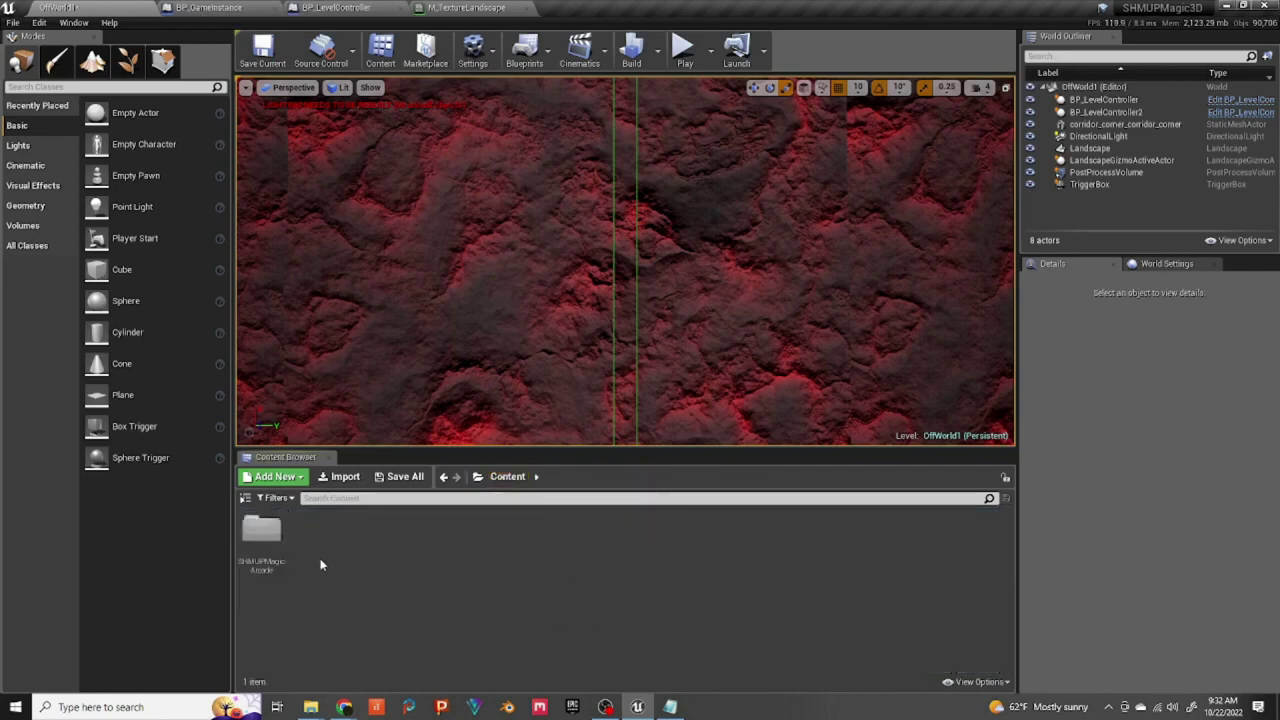
pyautogui.doubleClick(261, 532)
pyautogui.doubleClick(352, 538)
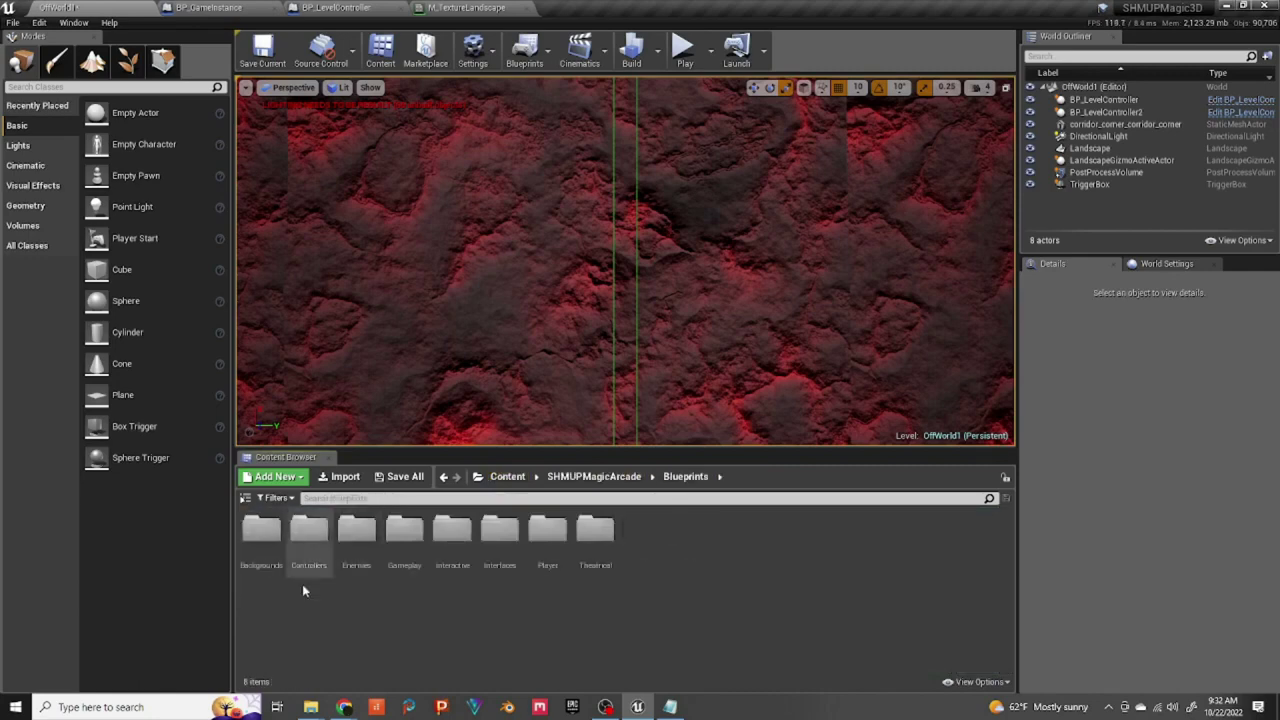
pyautogui.doubleClick(357, 530)
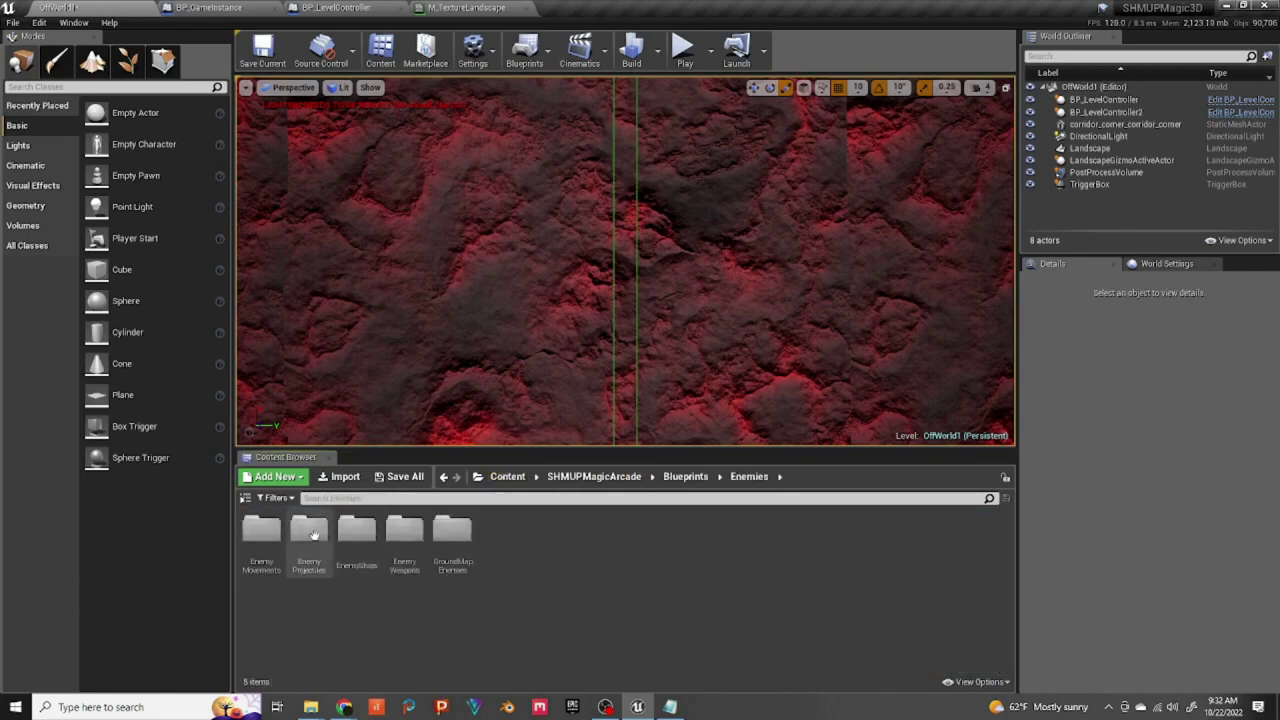
pyautogui.doubleClick(310, 535)
pyautogui.doubleClick(265, 537)
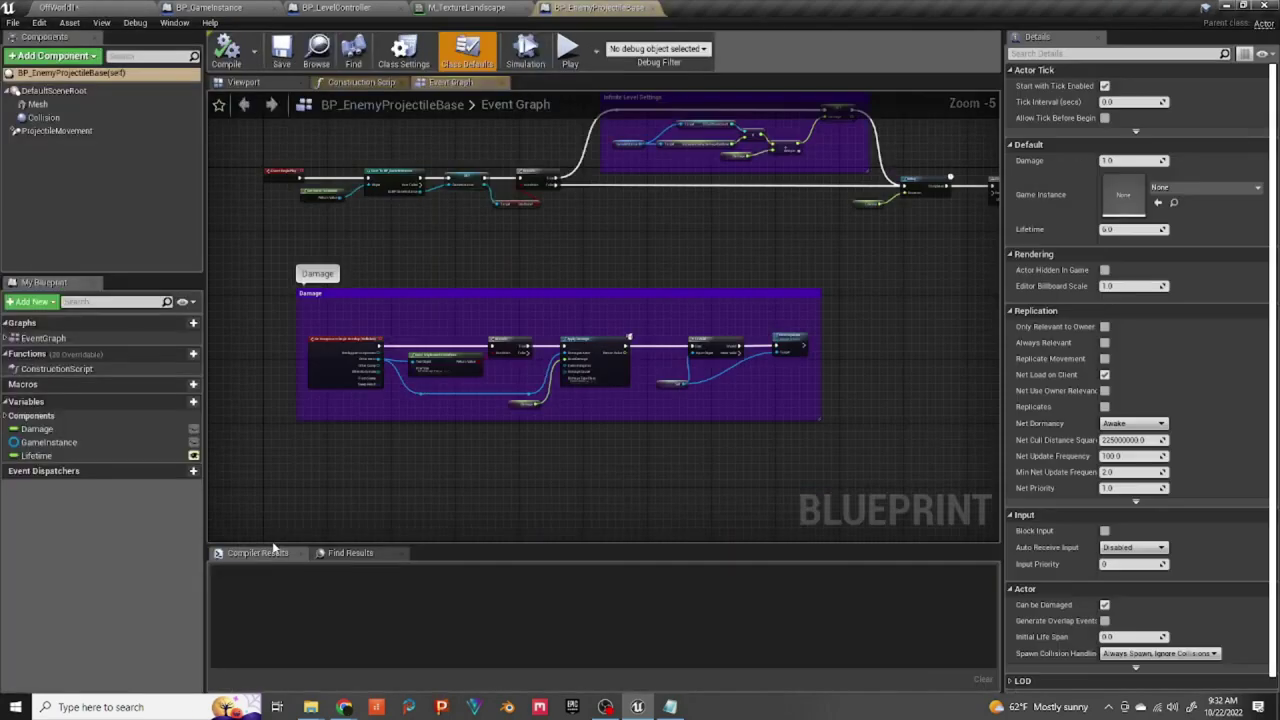
# Step: Turn off Cast Shadow on the enemy projectile's Mesh component and compile the blueprint
pyautogui.click(74, 105)
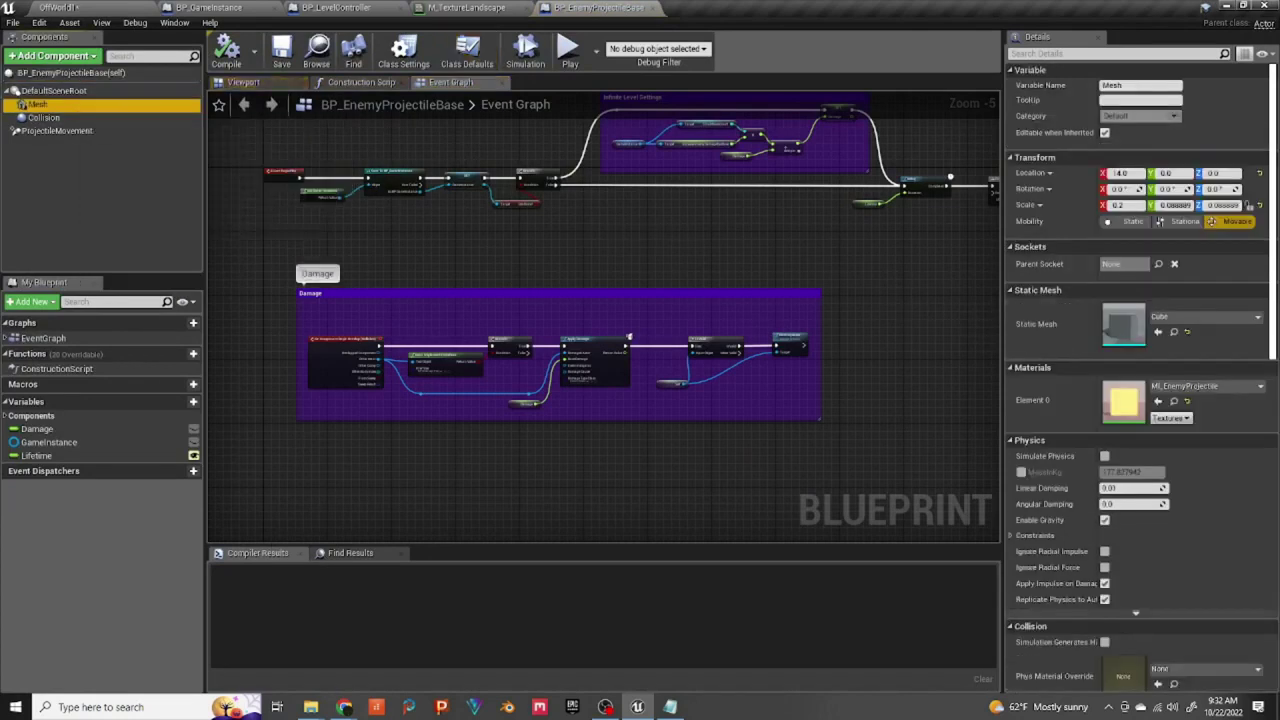
pyautogui.scroll(-5, 1105, 350)
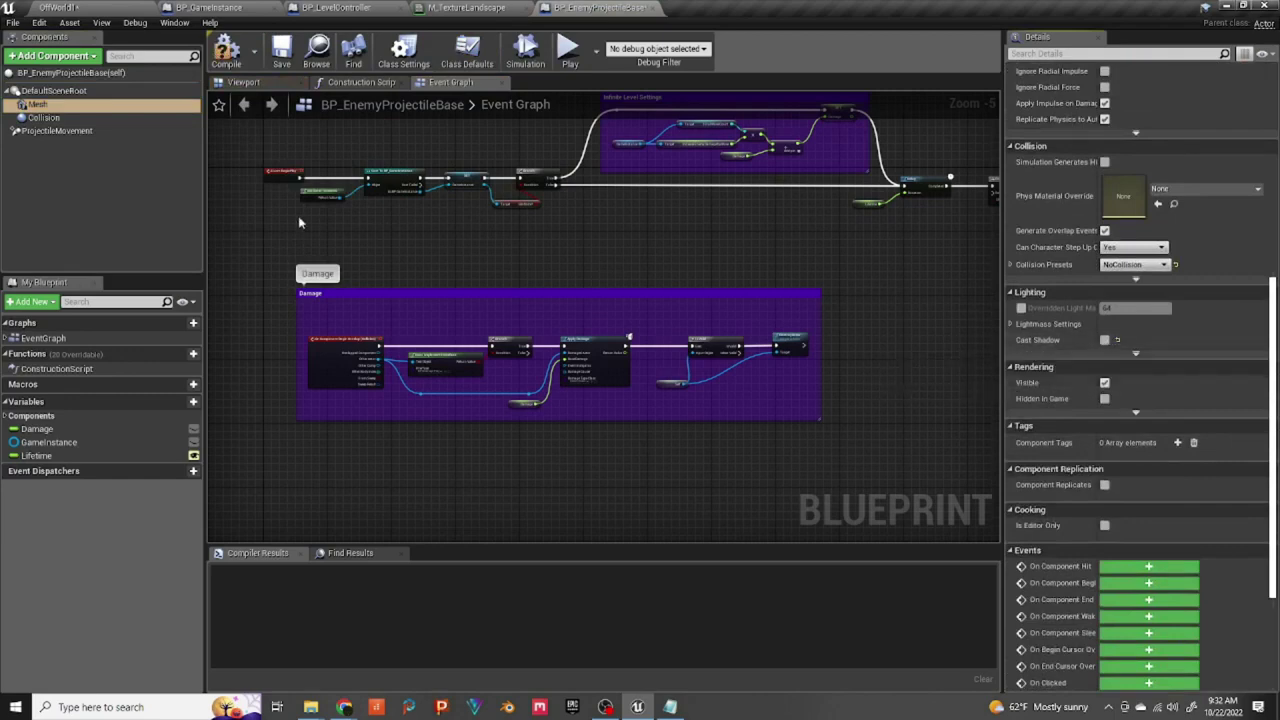
pyautogui.click(226, 50)
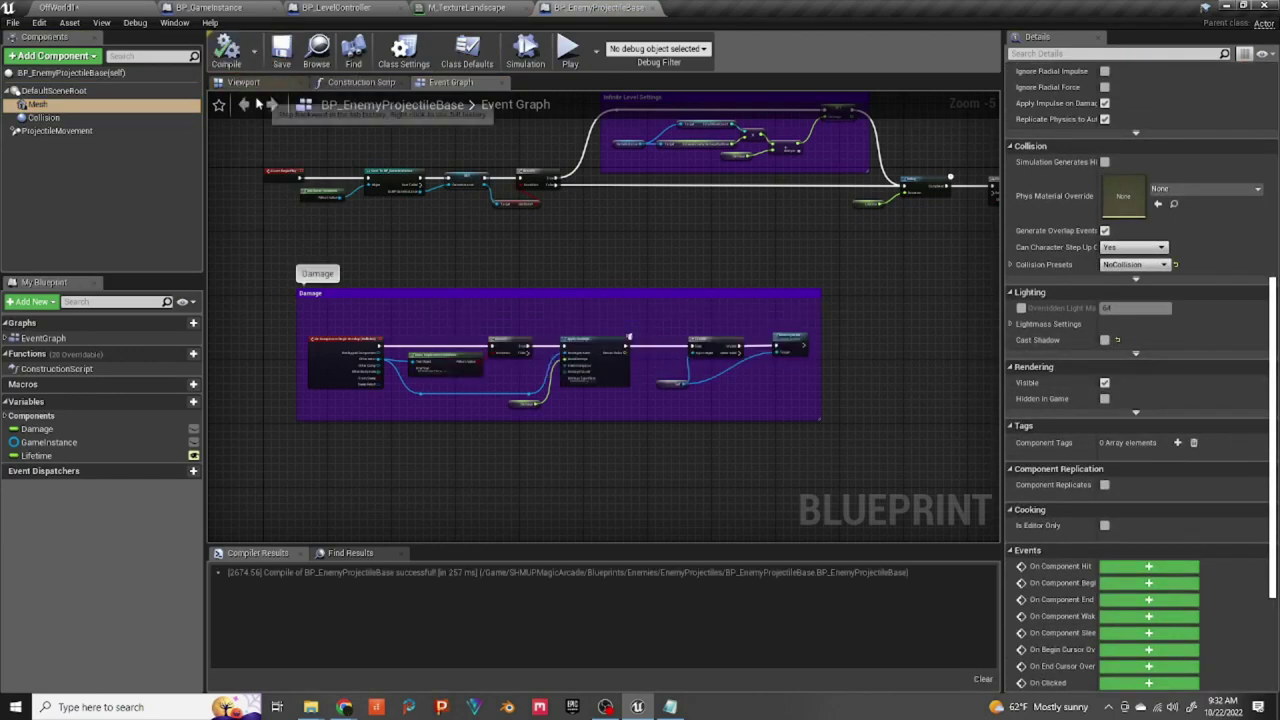
# Step: Playtest the game from the projectile blueprint to check the enemy shots without shadows, and end the preview
pyautogui.click(574, 50)
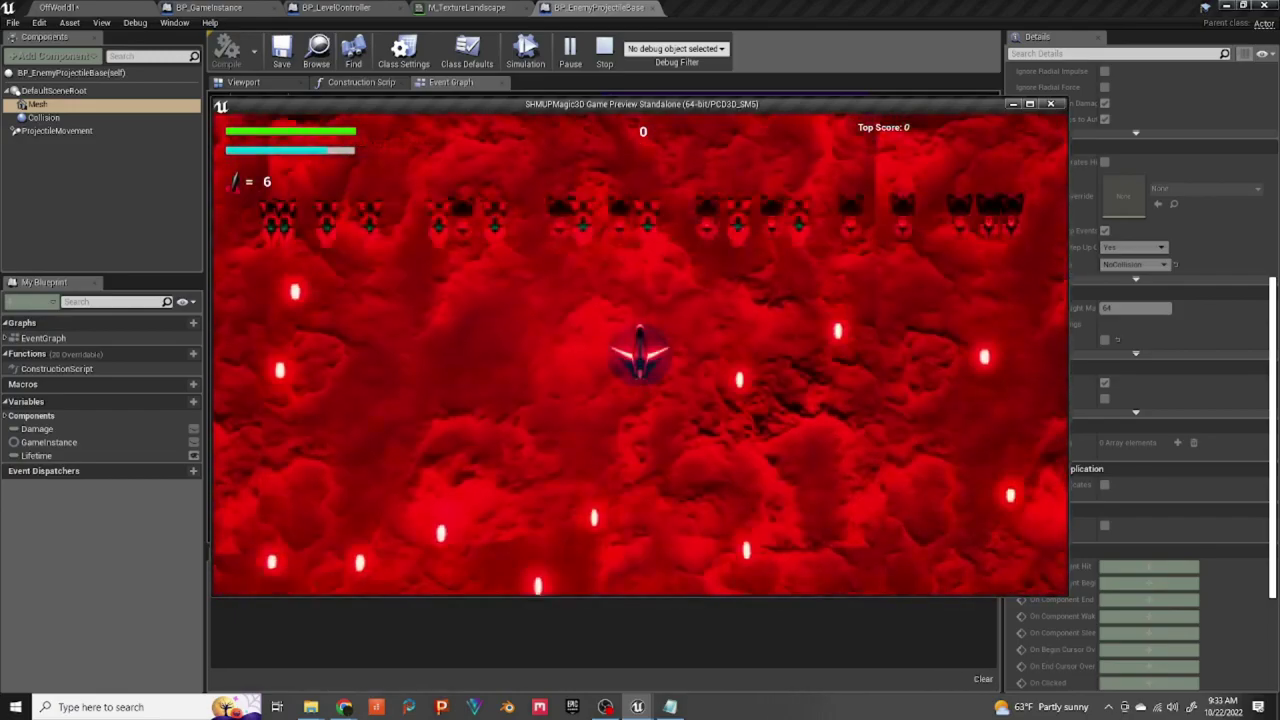
pyautogui.press('Escape')
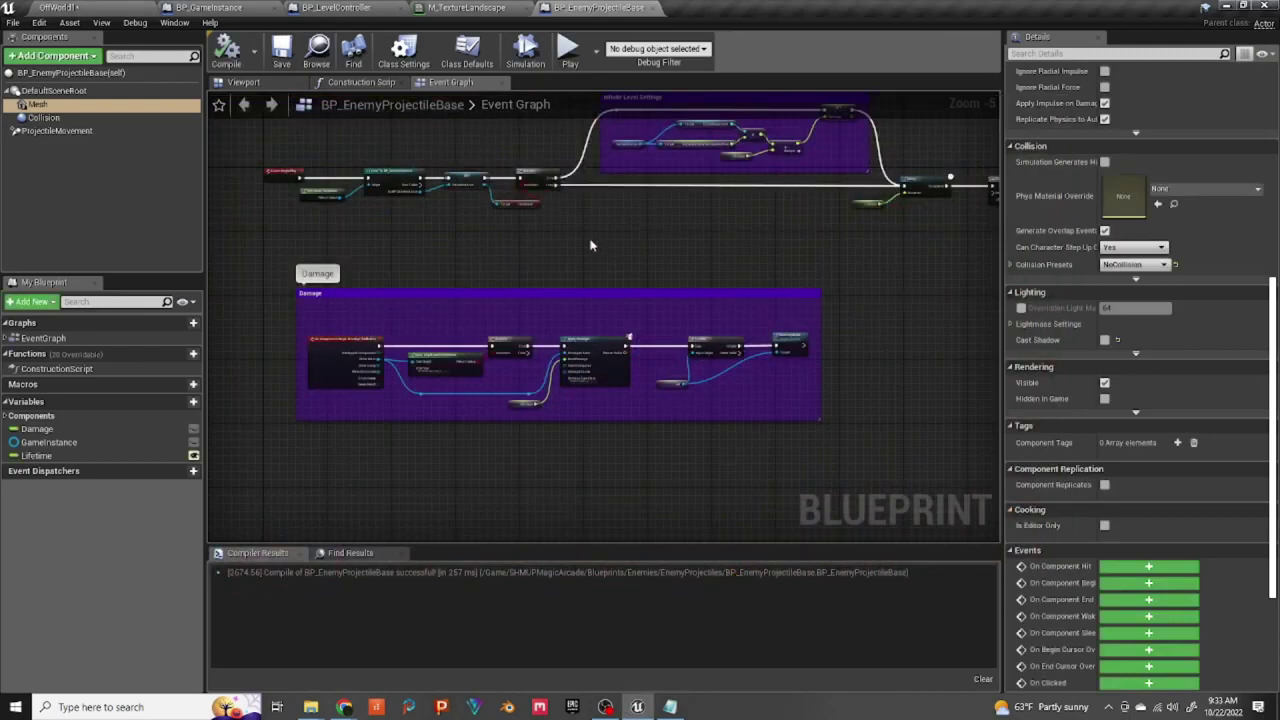
# Step: In the OffWorld1 level, expand BP_LevelController's Enemy Movement array and locate the asset of element 0 in the content folders
pyautogui.click(45, 7)
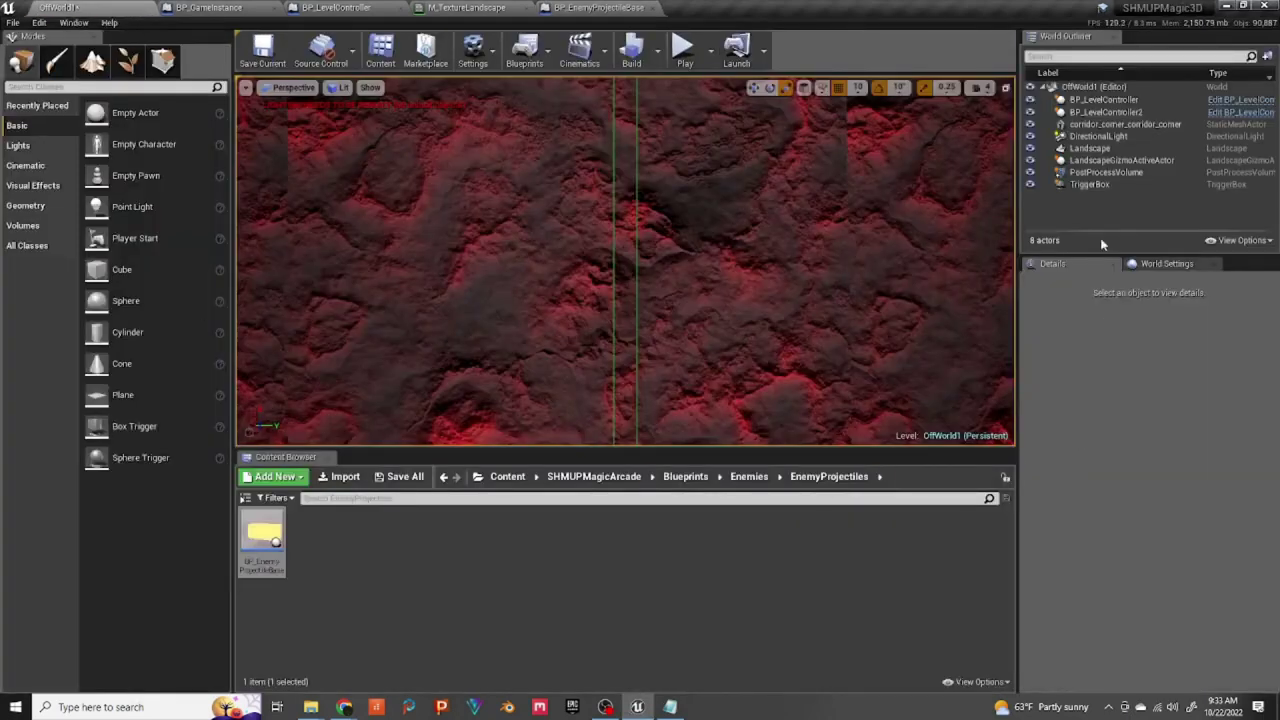
pyautogui.click(1103, 100)
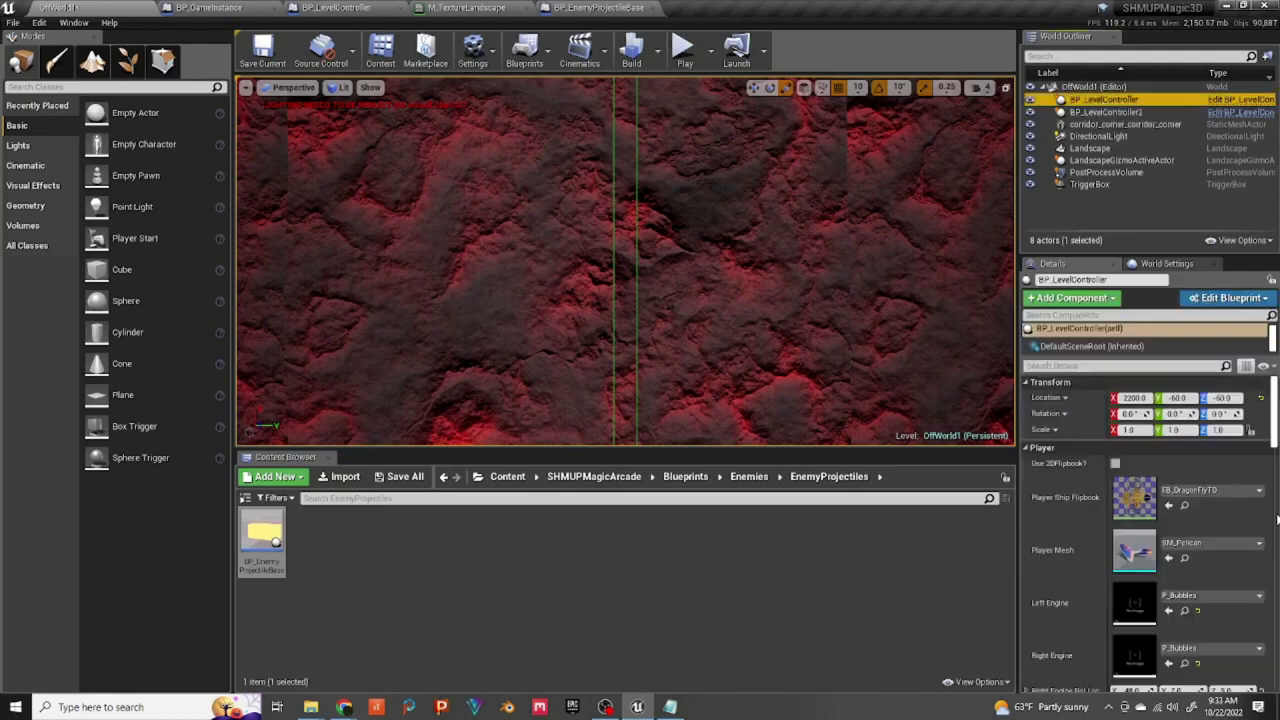
pyautogui.scroll(-5, 1277, 467)
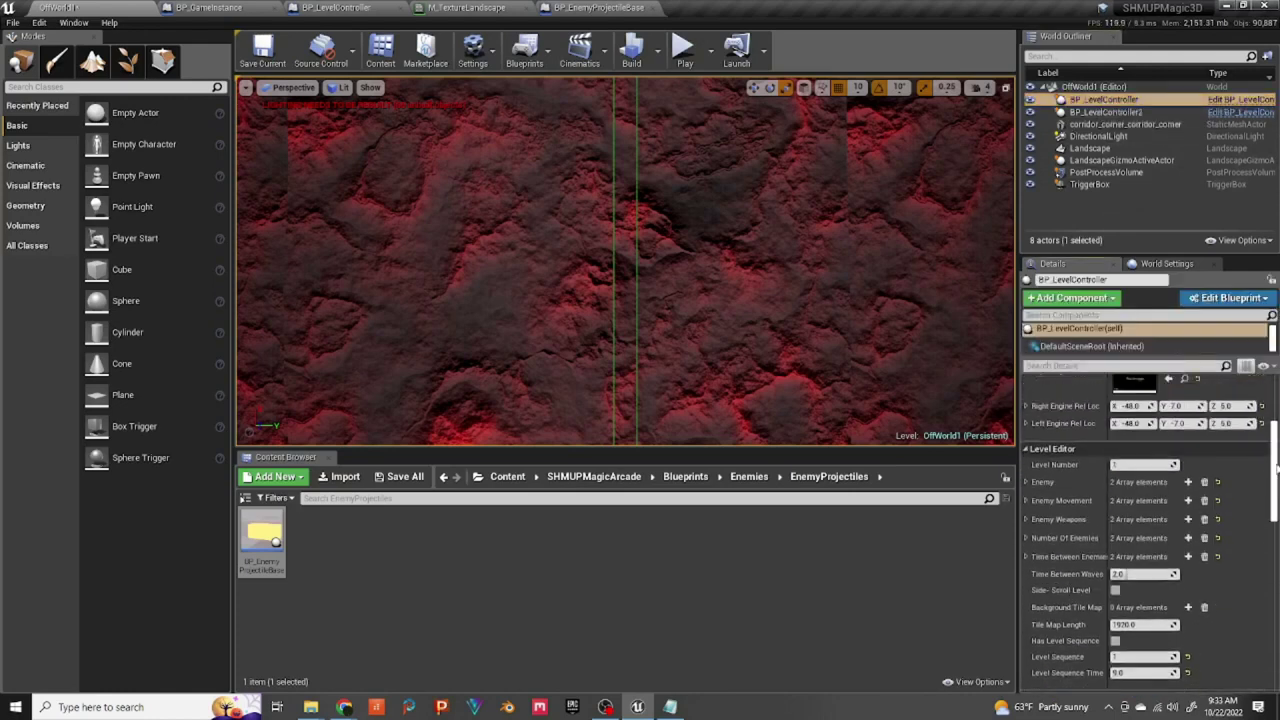
pyautogui.scroll(2, 1276, 467)
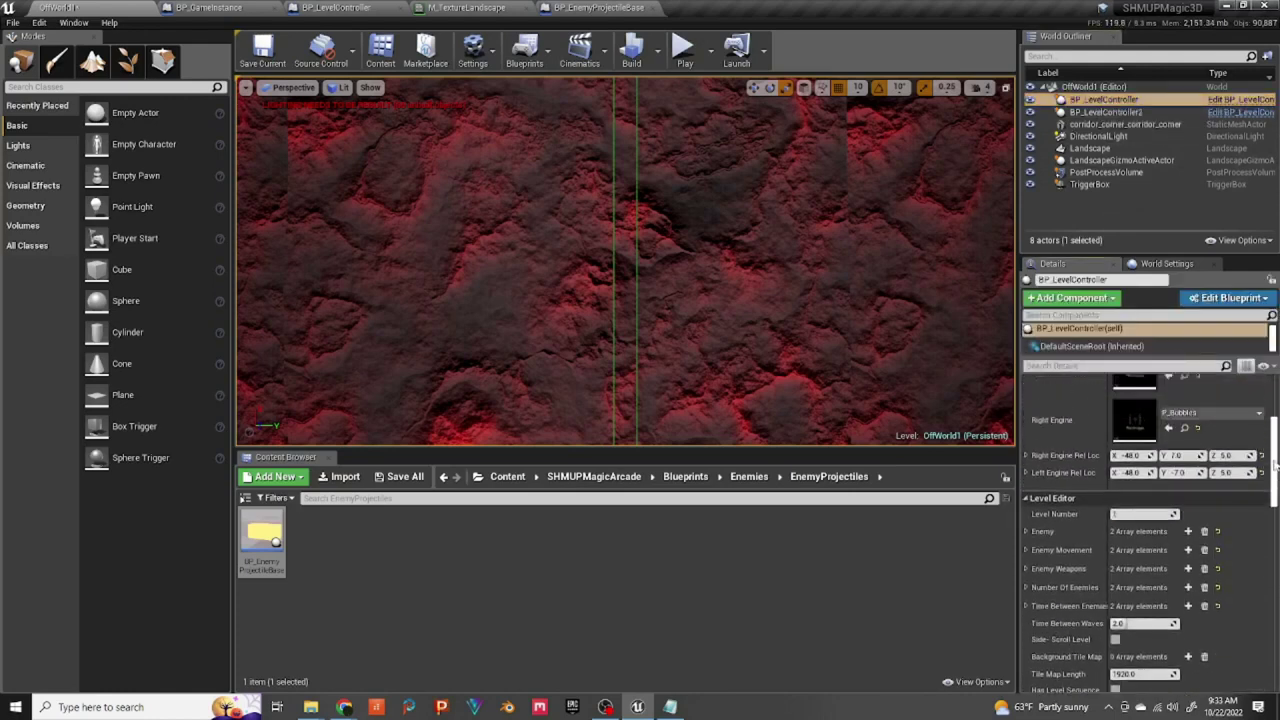
pyautogui.click(1025, 549)
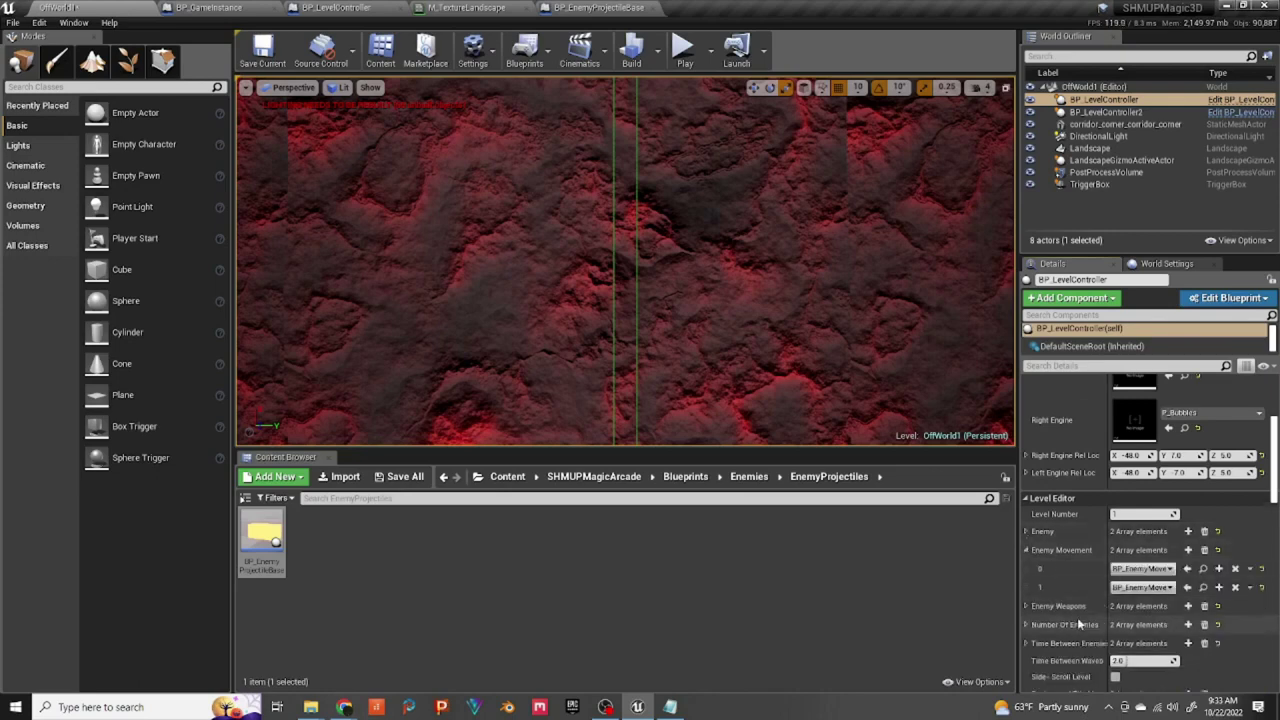
pyautogui.click(1203, 568)
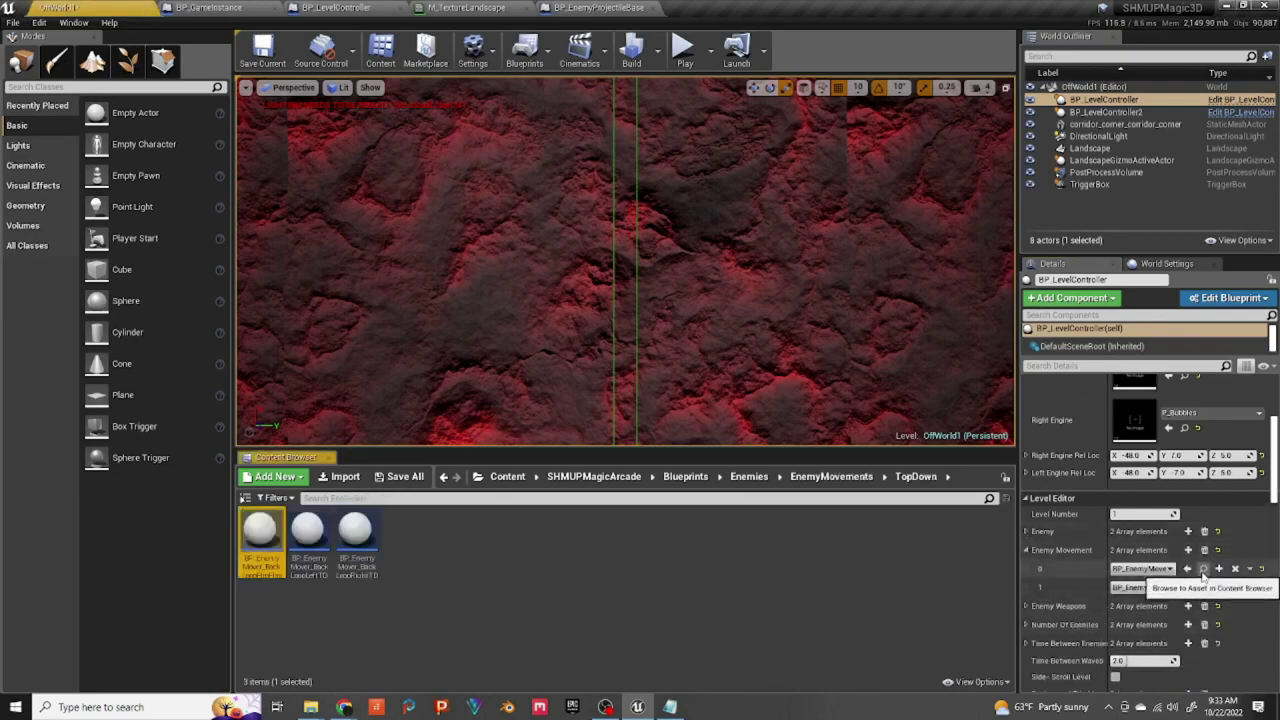
pyautogui.click(313, 643)
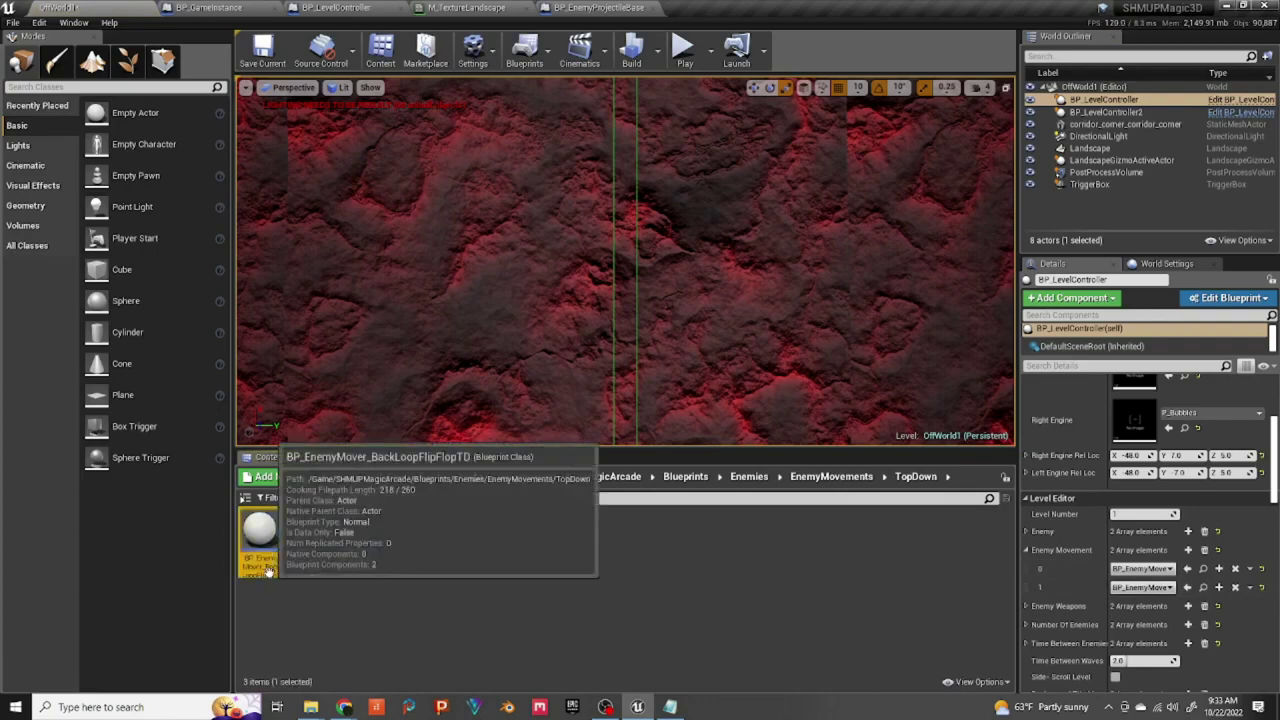
pyautogui.doubleClick(260, 530)
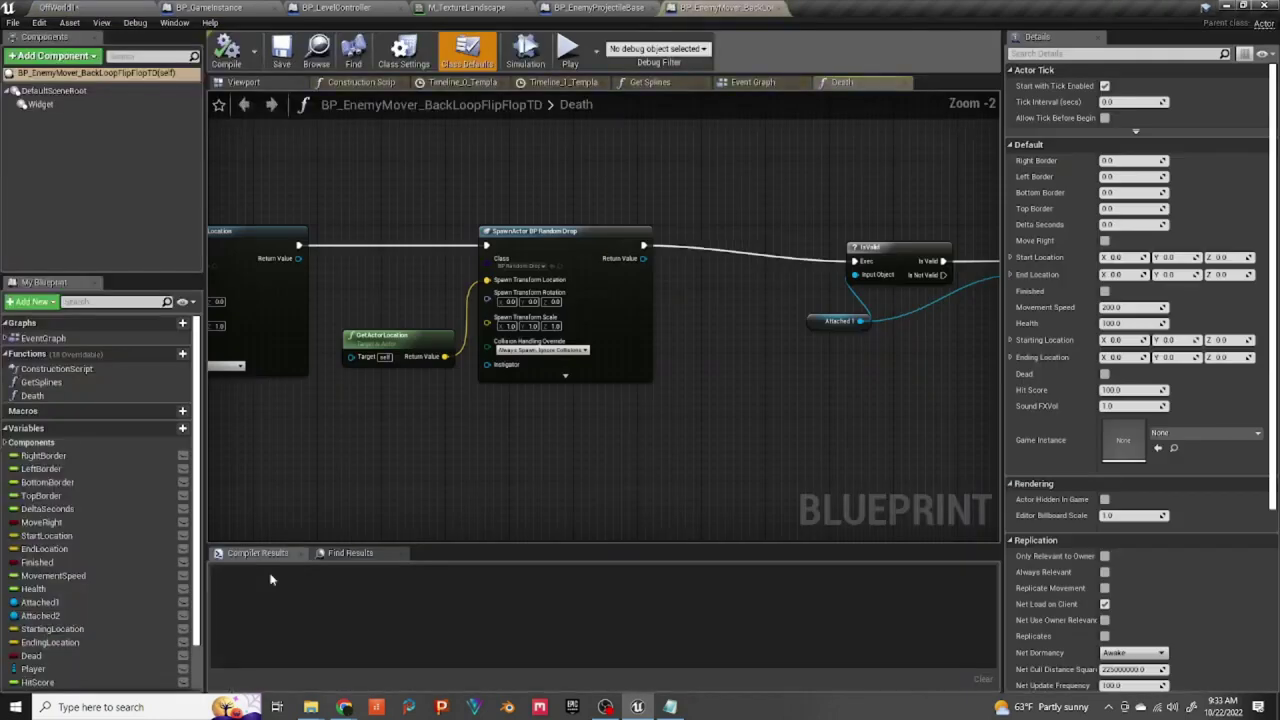
pyautogui.click(770, 8)
pyautogui.click(54, 7)
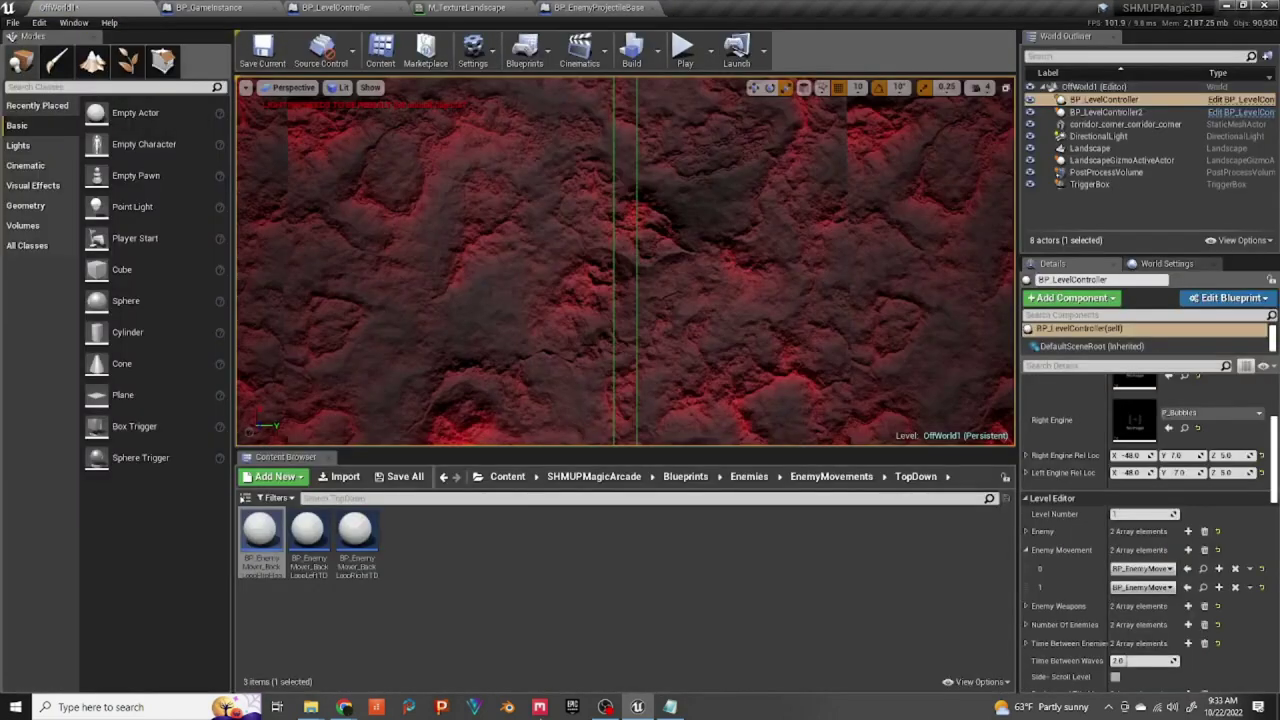
# Step: Duplicate the BP_EnemyMover_BackLoopFlipFlopTD blueprint and name the copy BP_EnemyMover_BackLoopFlipFlopTimeOutTD
pyautogui.rightClick(268, 535)
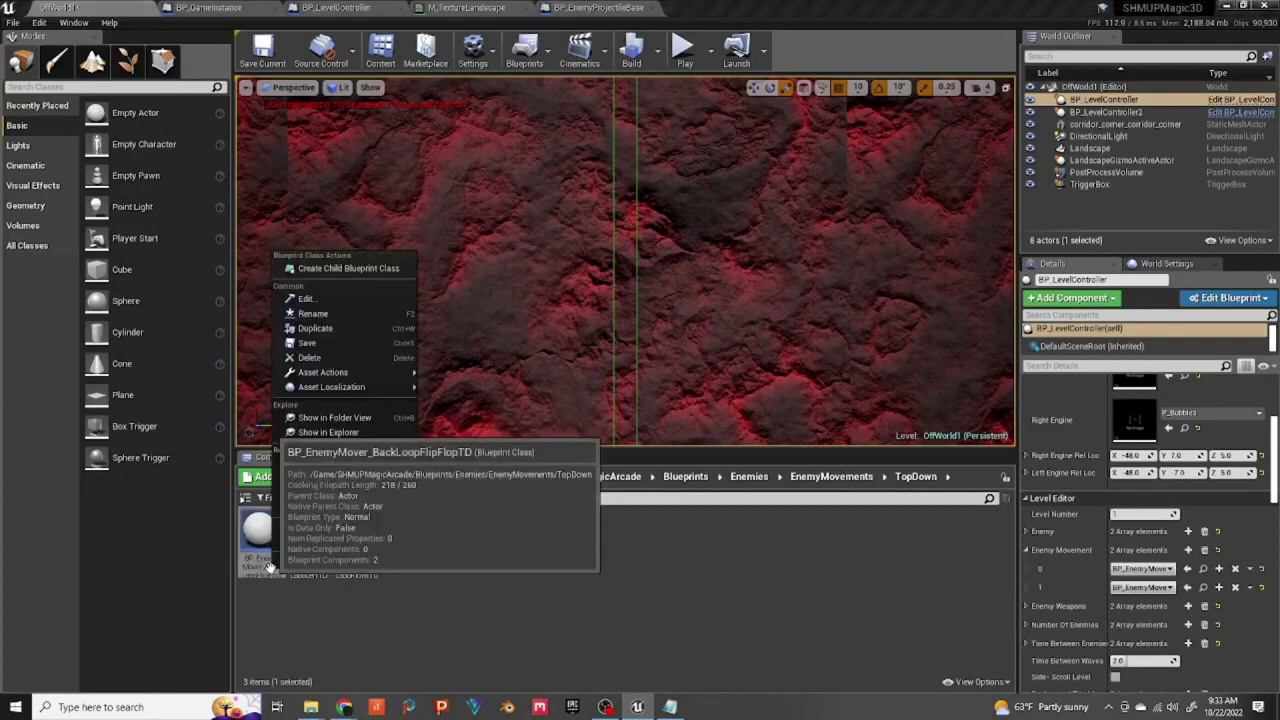
pyautogui.click(315, 328)
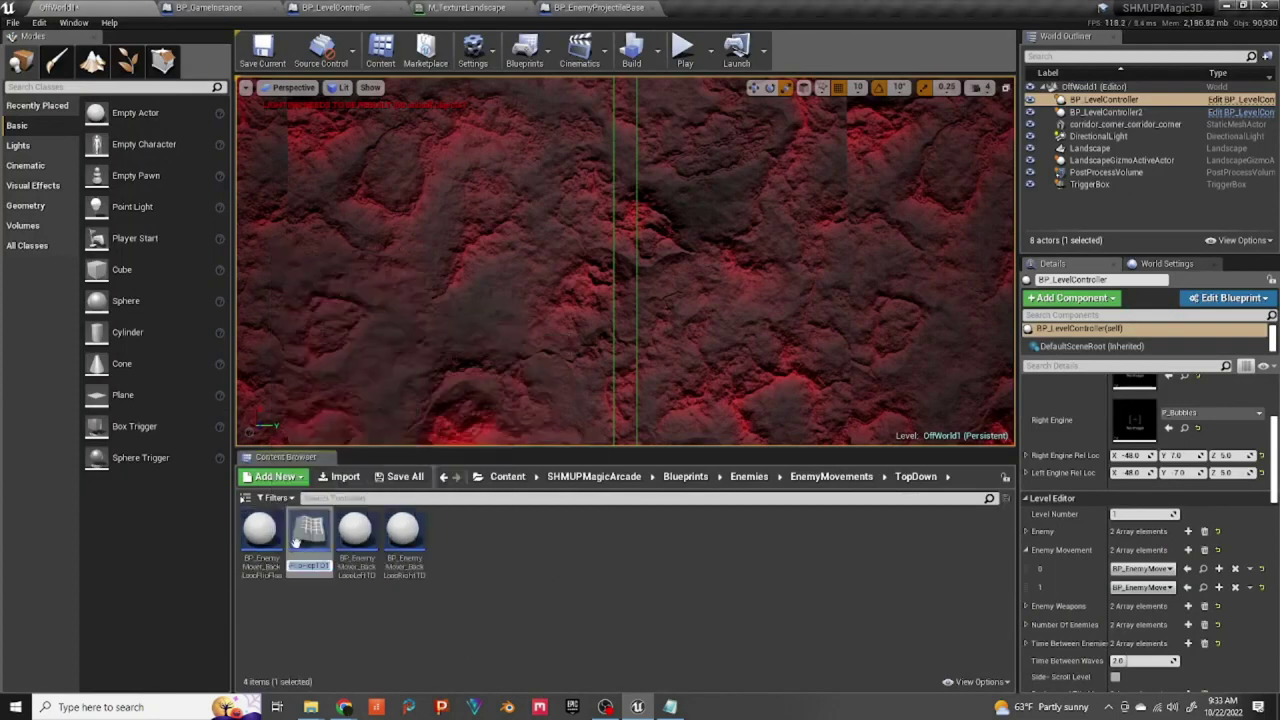
pyautogui.click(318, 566)
pyautogui.press('BackSpace')
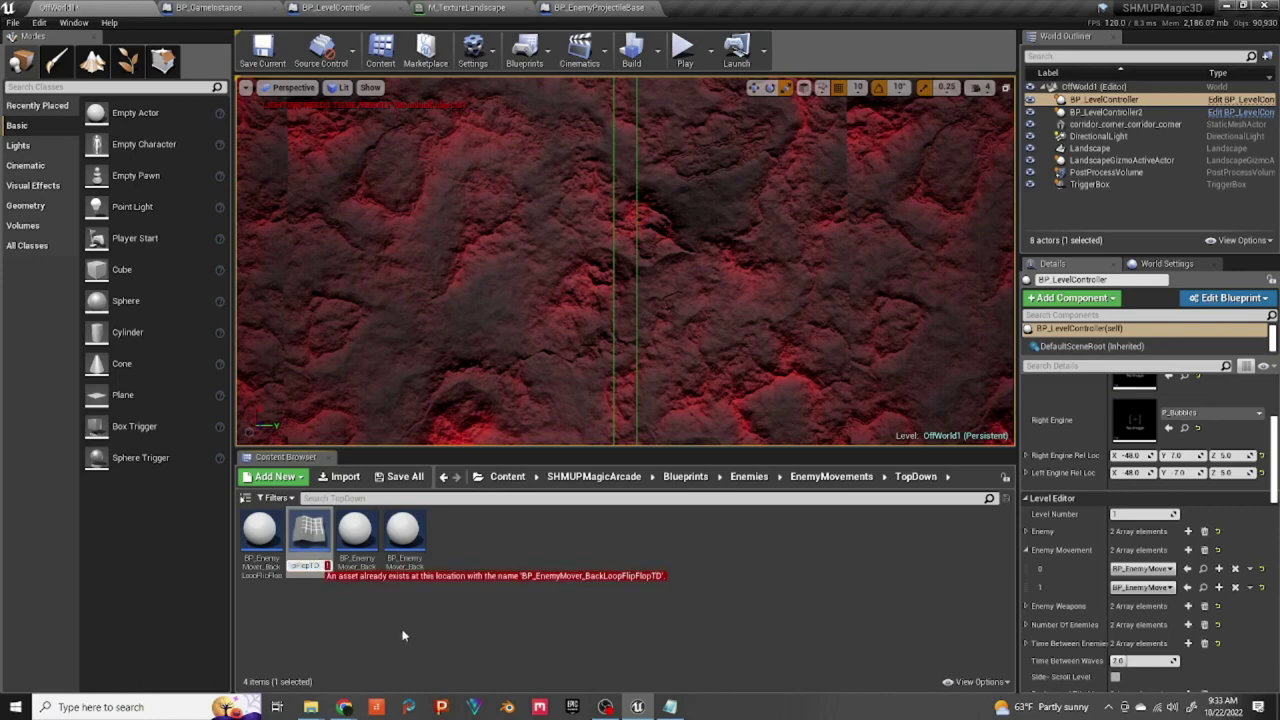
pyautogui.write('1')
pyautogui.write('imeOUt')
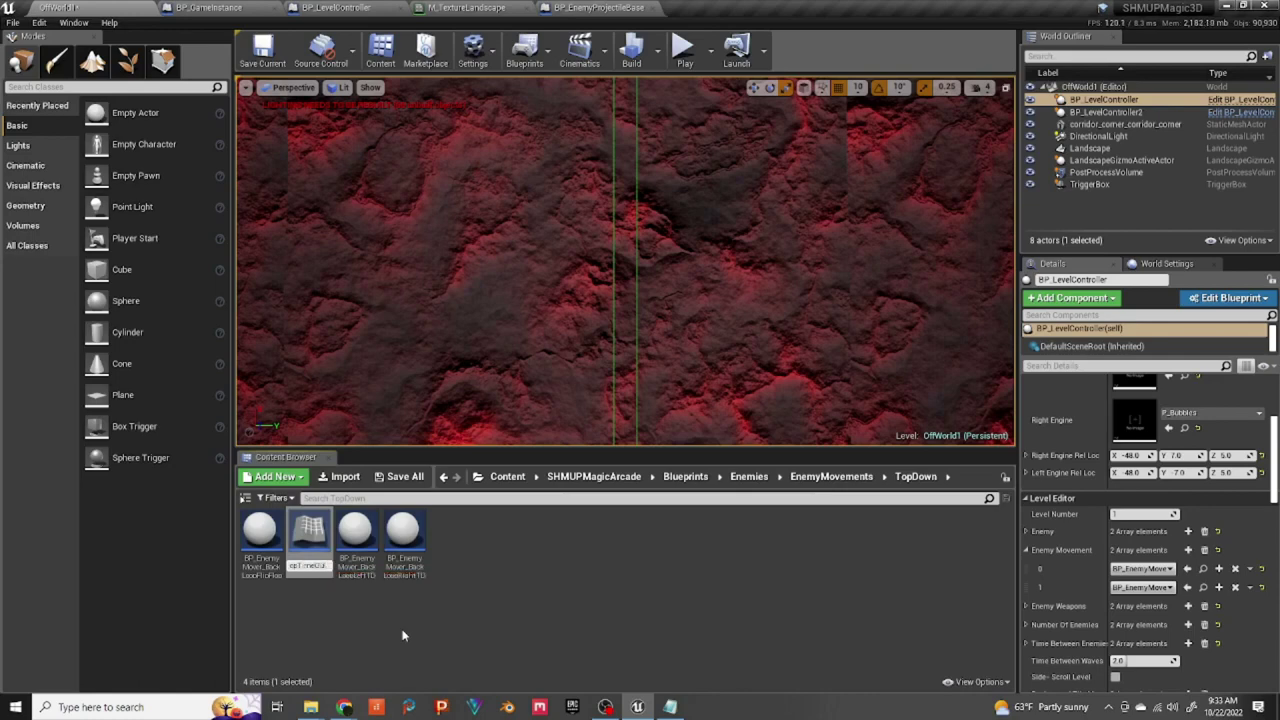
pyautogui.press('Return')
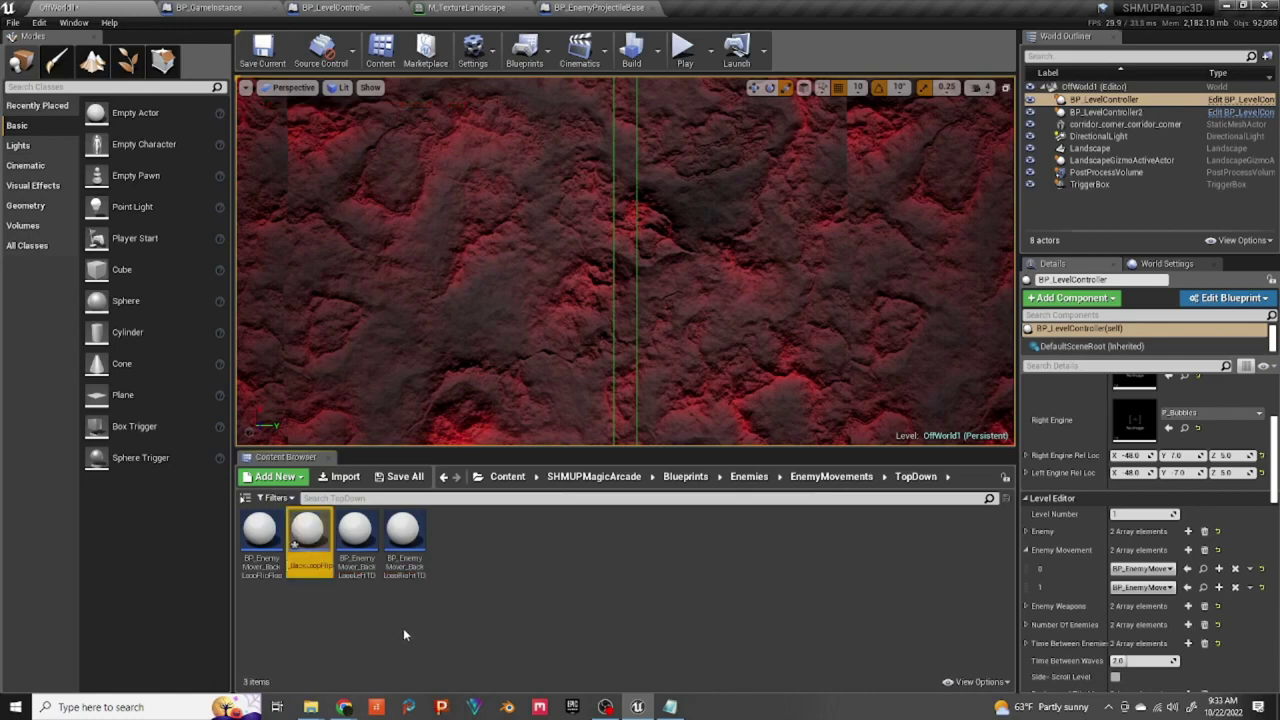
# Step: Open the duplicated TimeOutTD enemy mover blueprint and examine the Keep Sweeping section of its event graph
pyautogui.doubleClick(330, 537)
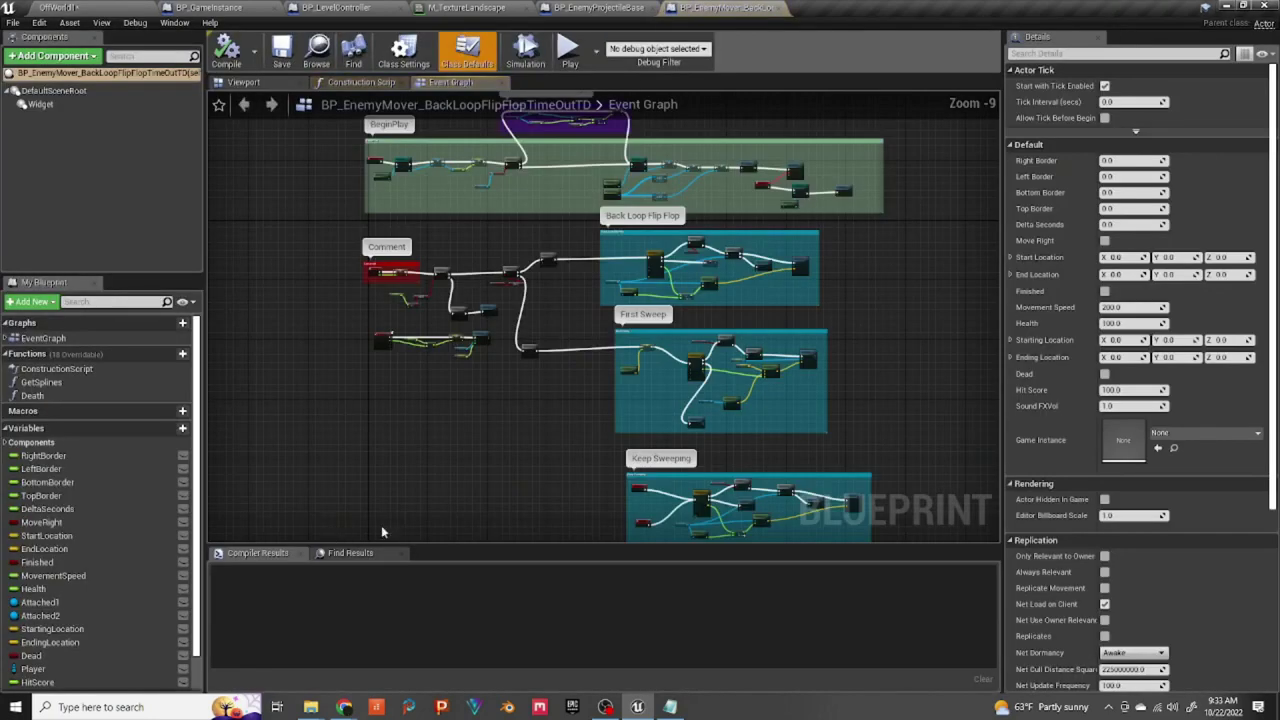
pyautogui.moveTo(375, 538); pyautogui.dragTo(349, 397, button='right')
pyautogui.scroll(8, 405, 404)
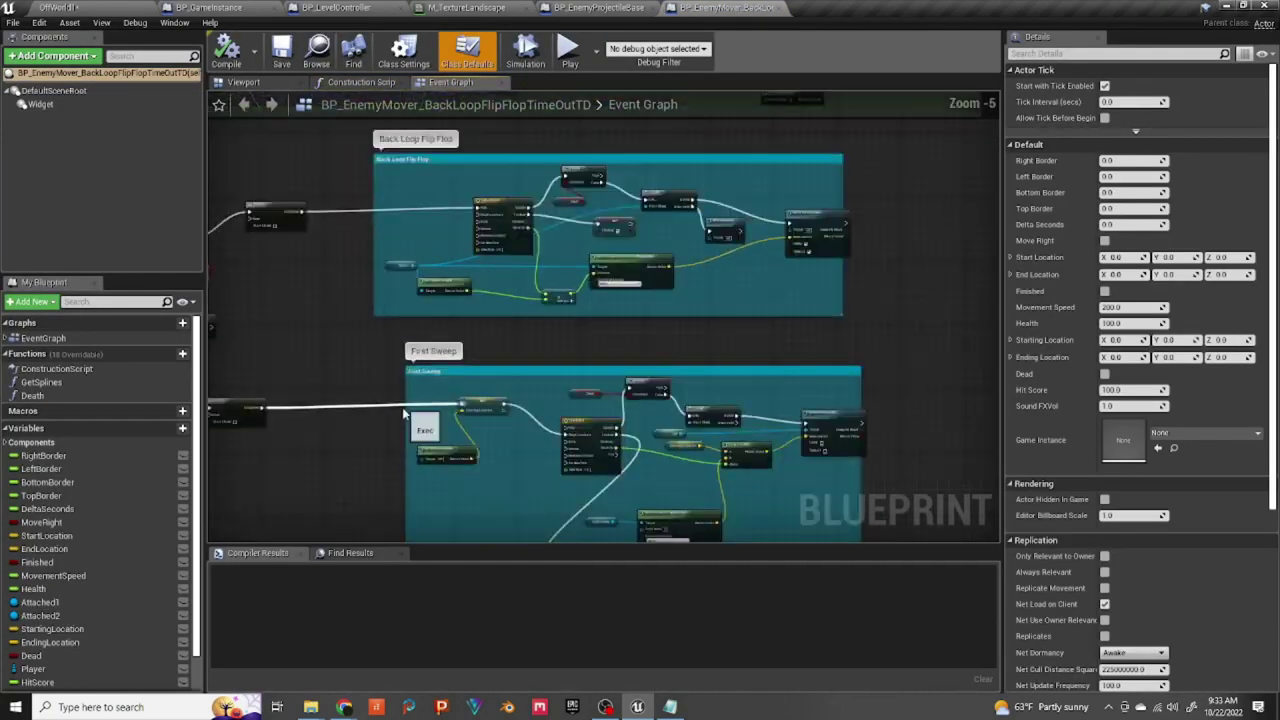
pyautogui.scroll(-3, 426, 428)
pyautogui.moveTo(487, 478); pyautogui.dragTo(379, 129, button='right')
pyautogui.moveTo(494, 424); pyautogui.dragTo(531, 379, button='right')
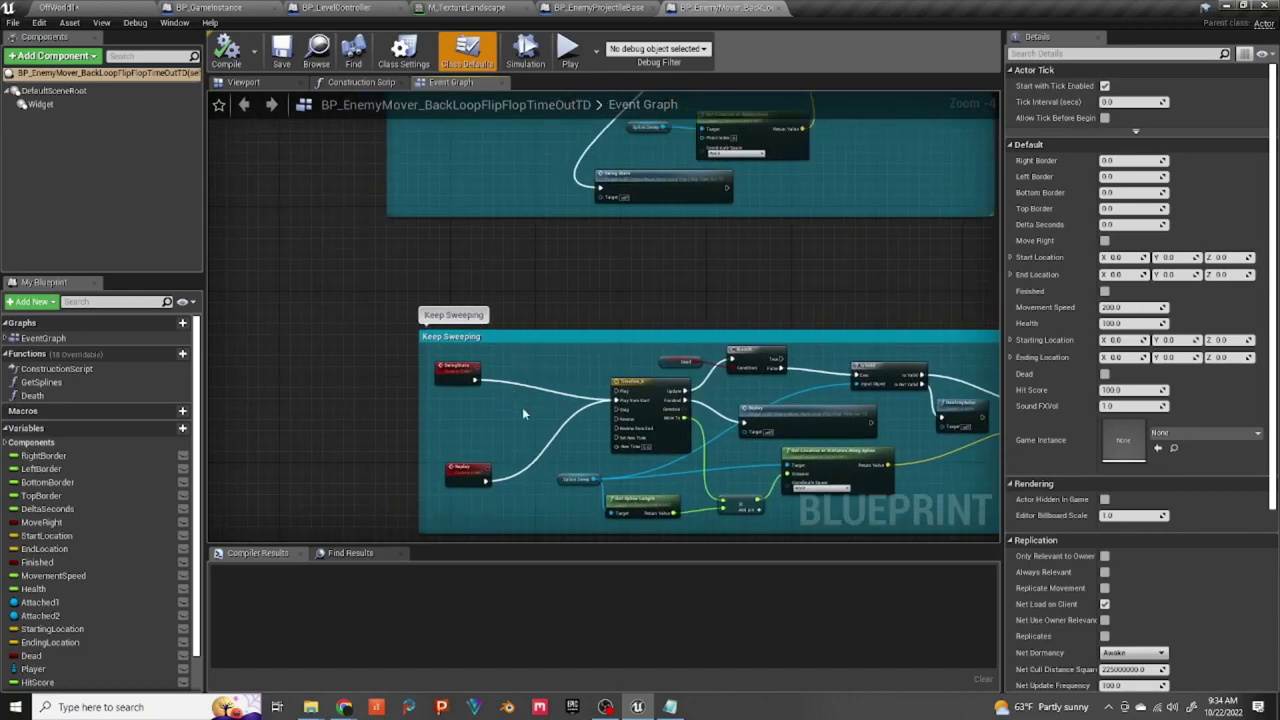
pyautogui.scroll(4, 521, 406)
pyautogui.scroll(-4, 544, 414)
pyautogui.moveTo(534, 405); pyautogui.dragTo(451, 357, button='right')
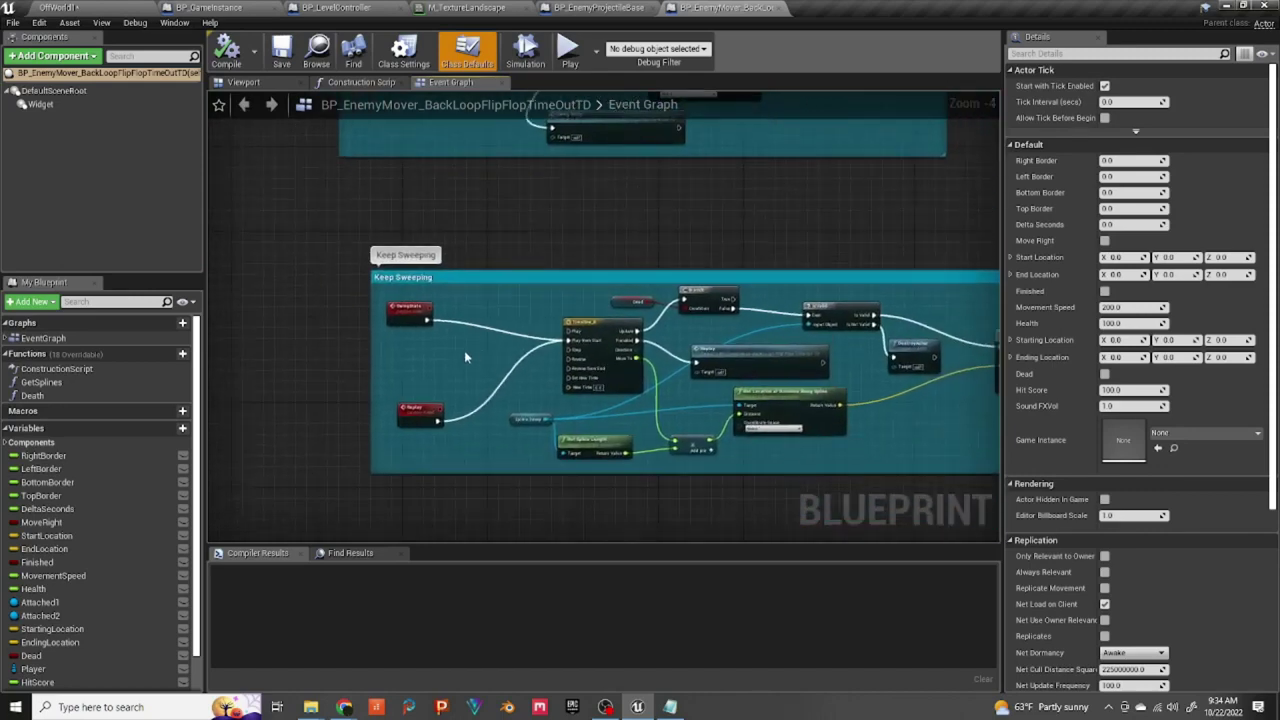
# Step: In the BeginPlay section of the event graph, add a Delay node after Set Timer by Event
pyautogui.scroll(3, 464, 352)
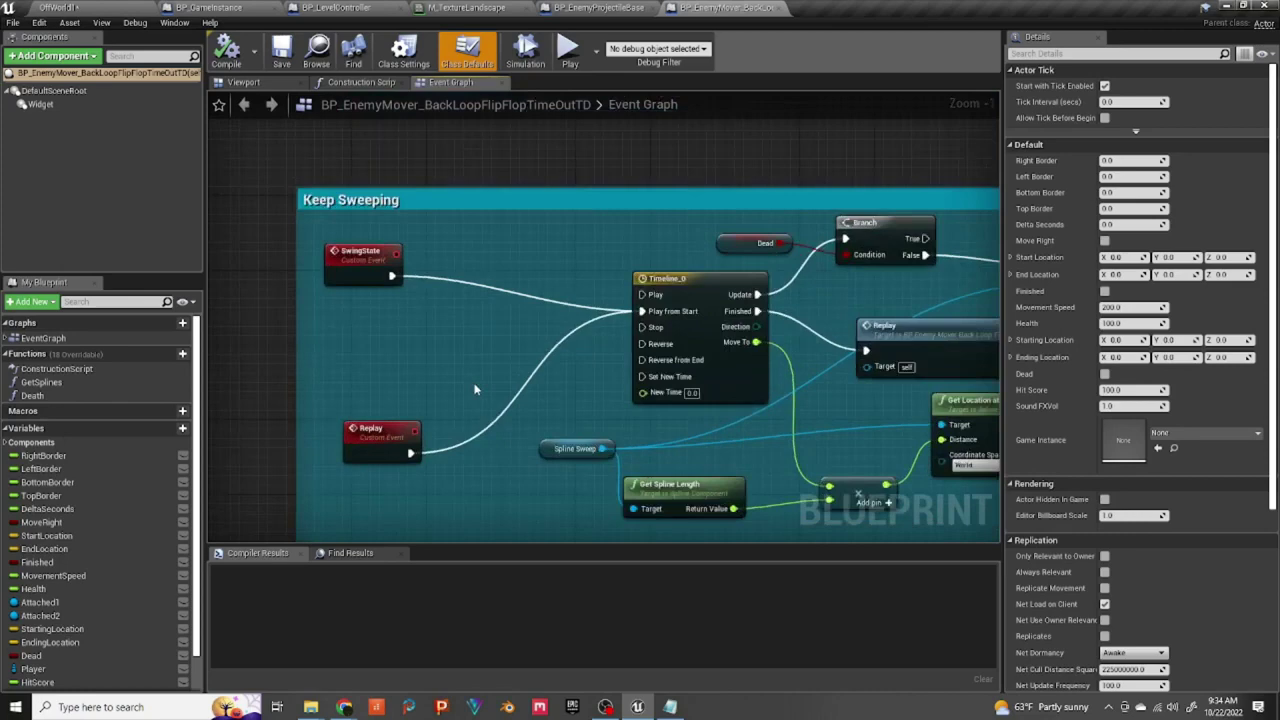
pyautogui.scroll(-2, 475, 389)
pyautogui.moveTo(500, 382); pyautogui.dragTo(543, 563, button='right')
pyautogui.scroll(-6, 467, 386)
pyautogui.moveTo(467, 386); pyautogui.dragTo(487, 674, button='right')
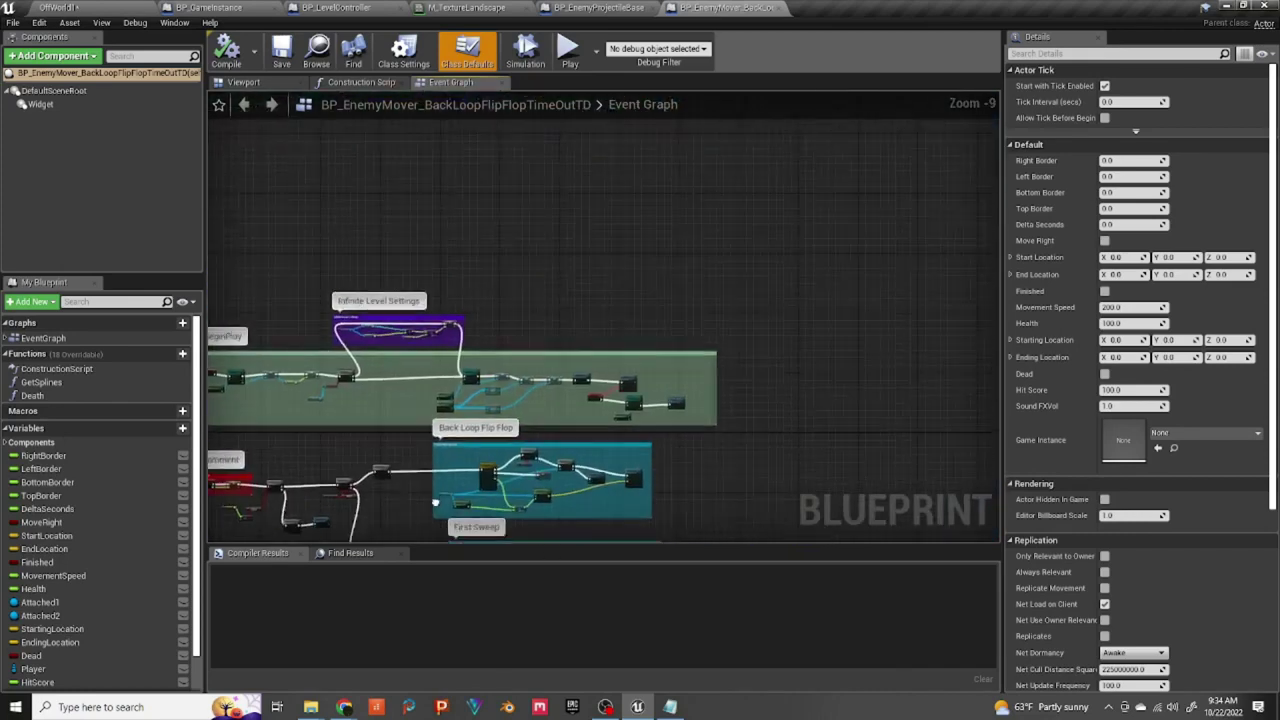
pyautogui.scroll(7, 491, 196)
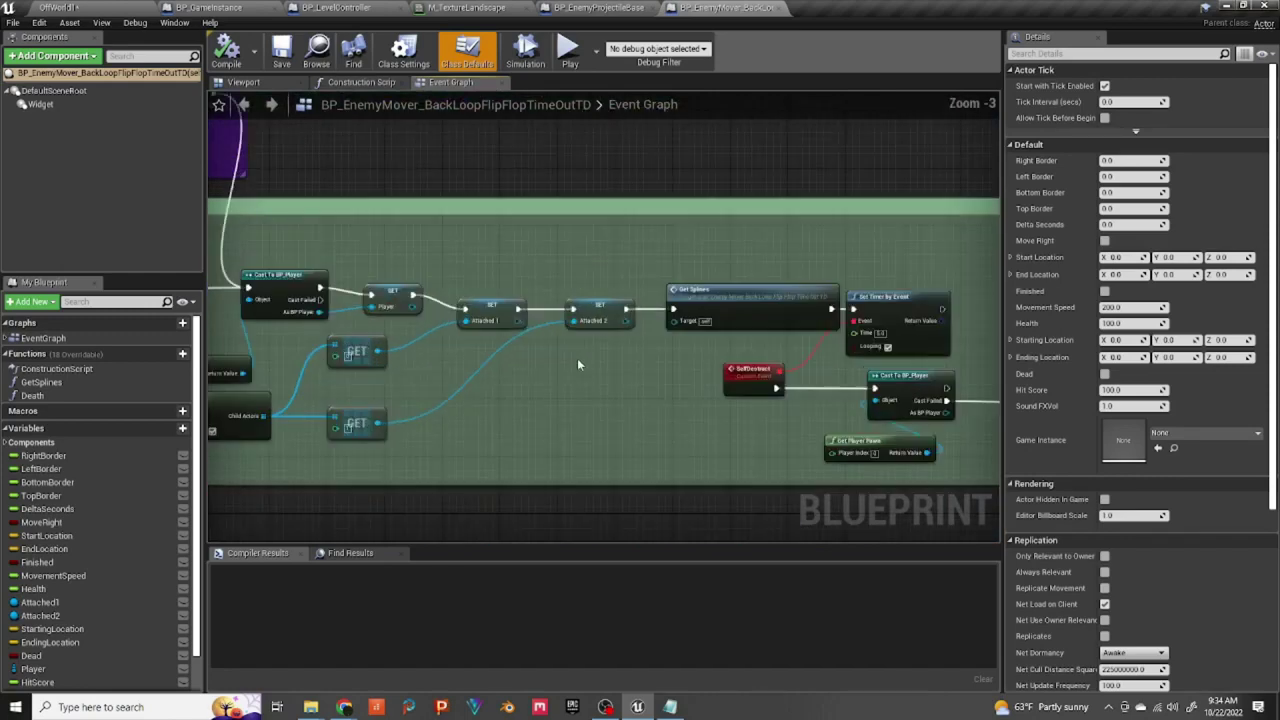
pyautogui.moveTo(572, 364); pyautogui.dragTo(132, 298, button='right')
pyautogui.moveTo(540, 243); pyautogui.dragTo(645, 250)
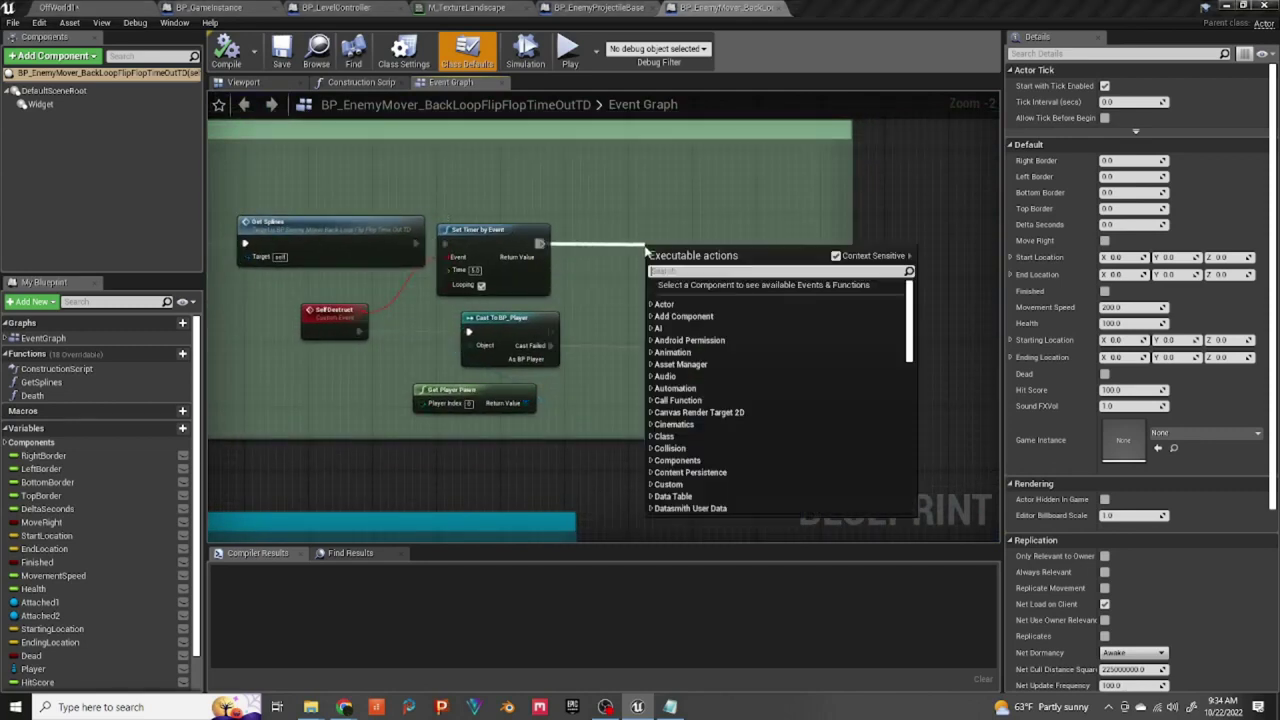
pyautogui.write('delay')
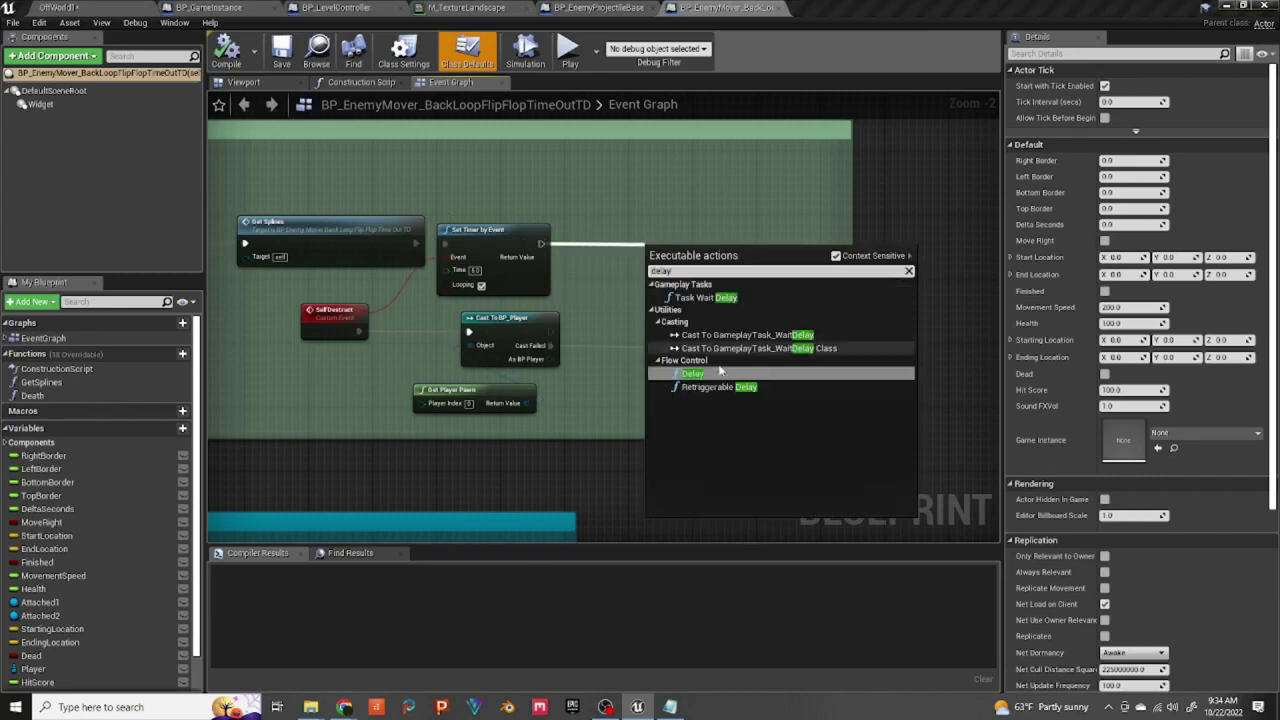
pyautogui.click(719, 371)
pyautogui.moveTo(705, 255); pyautogui.dragTo(745, 236)
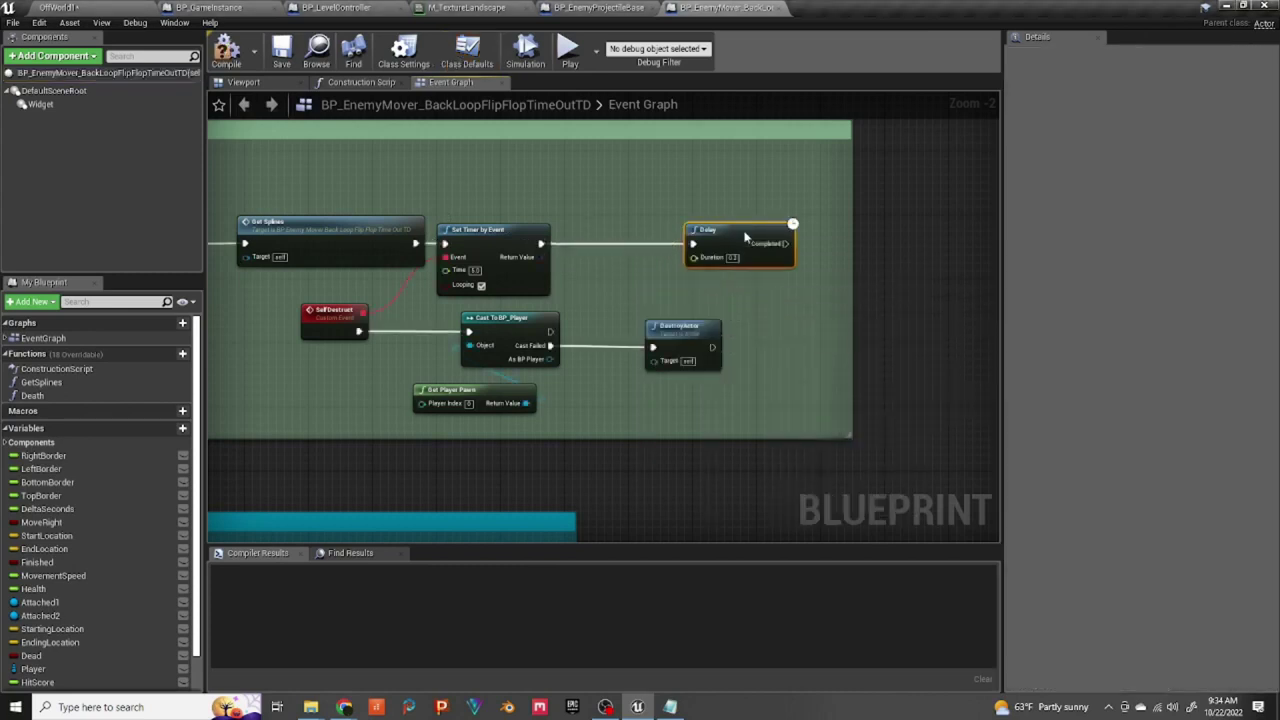
# Step: Set the Delay node's duration to 10.0 seconds
pyautogui.click(733, 257)
pyautogui.write('1')
pyautogui.press('Return')
pyautogui.click(740, 314)
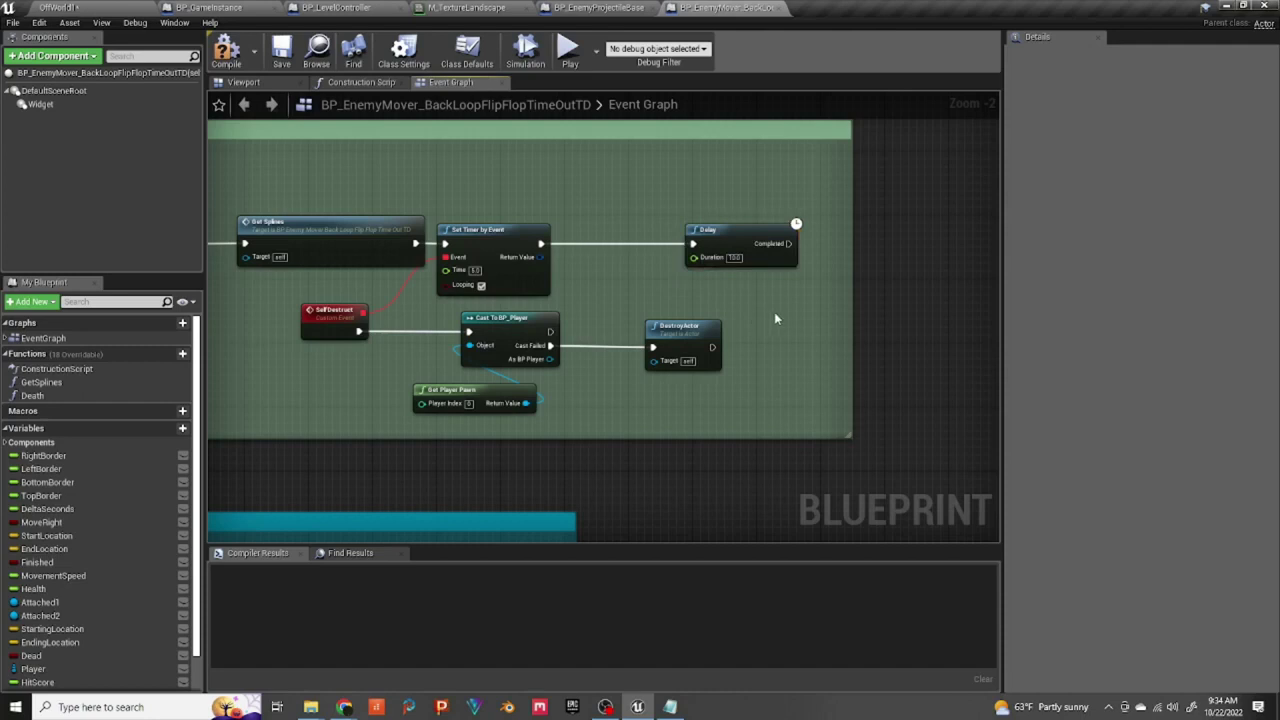
# Step: Create a Boolean variable named Timeout in the enemy mover blueprint and compile it
pyautogui.moveTo(776, 312); pyautogui.dragTo(581, 312, button='right')
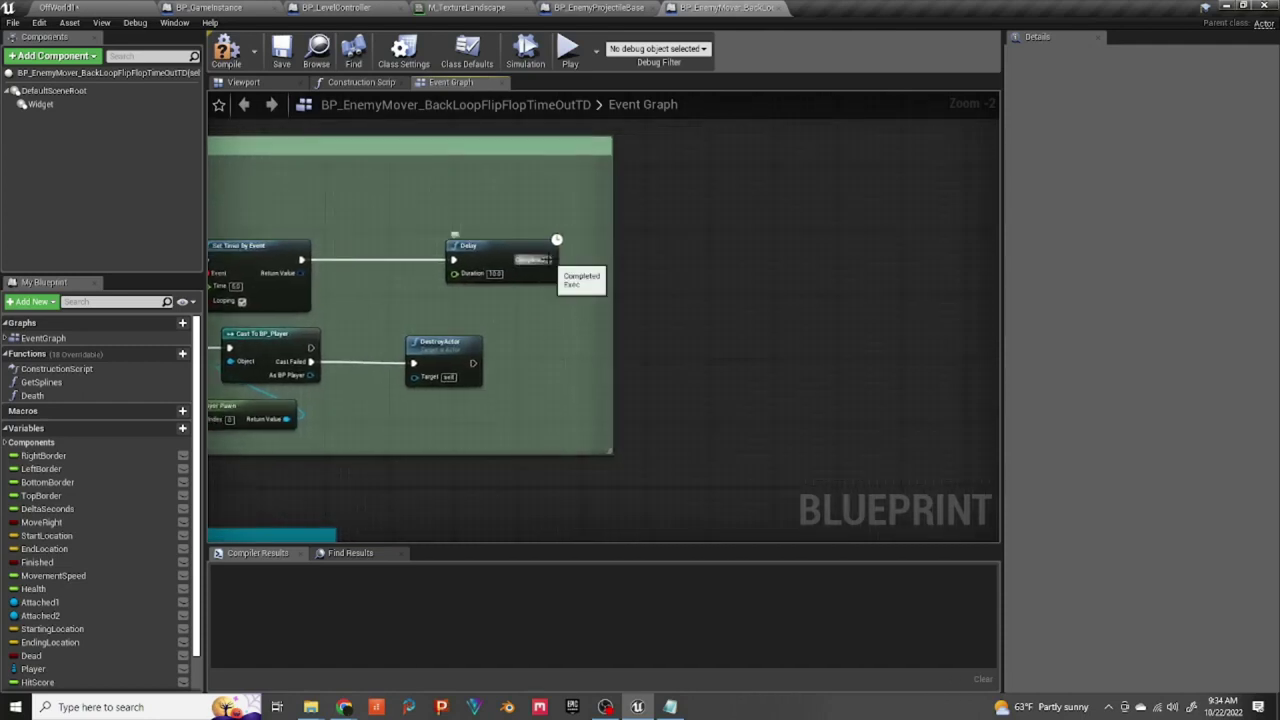
pyautogui.click(167, 429)
pyautogui.write('T')
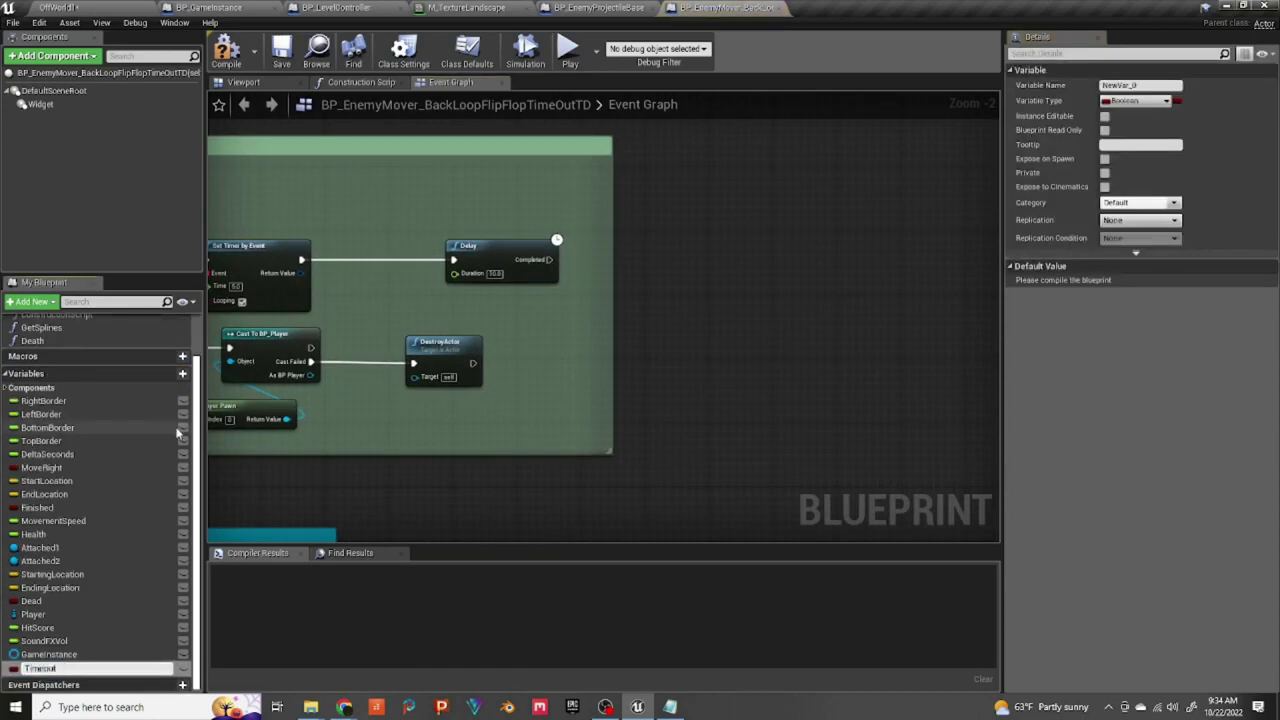
pyautogui.write('imeout')
pyautogui.press('Return')
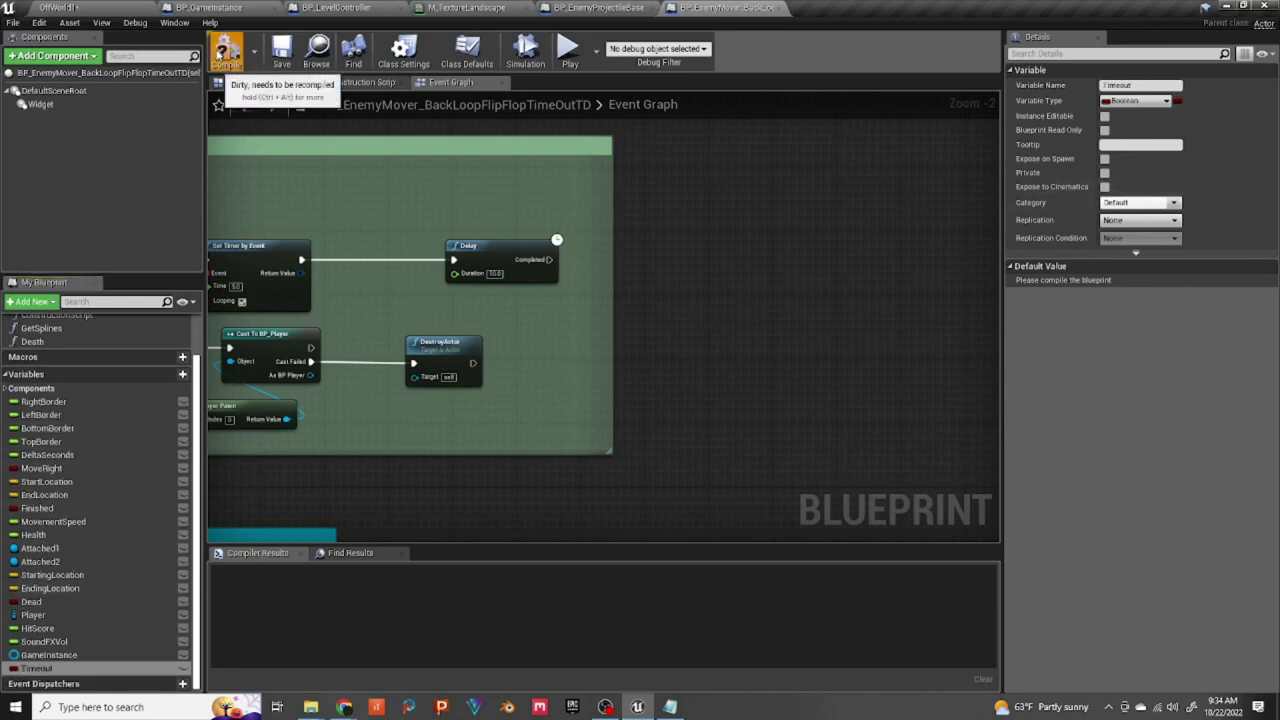
pyautogui.click(226, 52)
# Step: Add a Set Timeout node on the Delay's Completed output and set its value to true
pyautogui.moveTo(37, 668); pyautogui.dragTo(546, 259)
pyautogui.moveTo(645, 273); pyautogui.dragTo(695, 265)
pyautogui.click(684, 267)
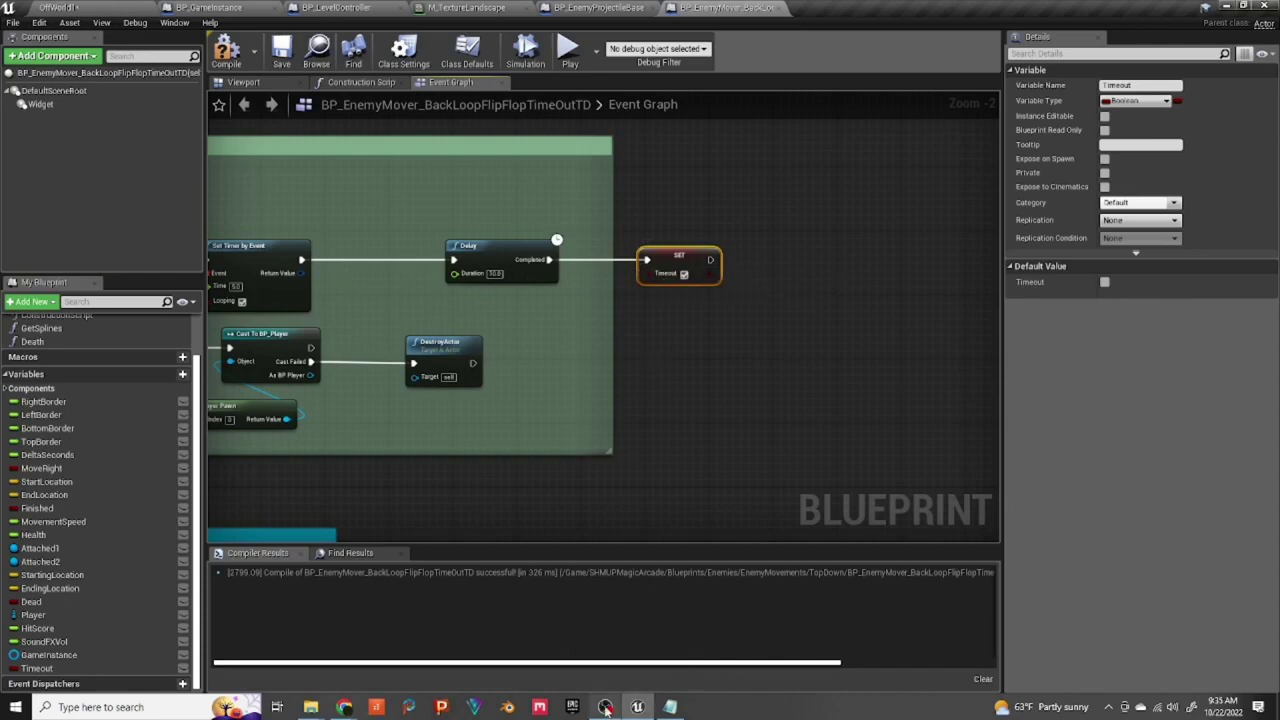
# Step: Examine the Keep Sweeping section's timeline, Dead branch and Replay call for a place to insert the timeout check
pyautogui.click(75, 8)
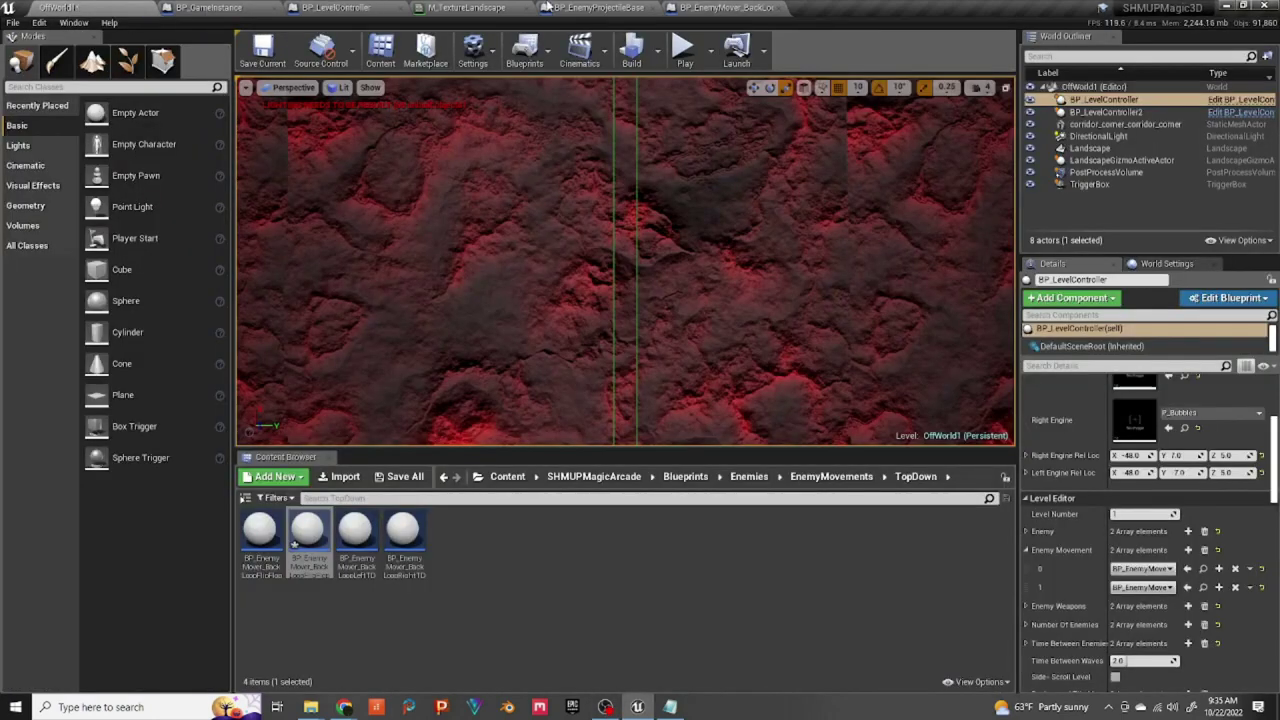
pyautogui.click(725, 8)
pyautogui.scroll(-4, 705, 405)
pyautogui.moveTo(669, 460); pyautogui.dragTo(578, 113, button='right')
pyautogui.moveTo(466, 462); pyautogui.dragTo(571, 291, button='right')
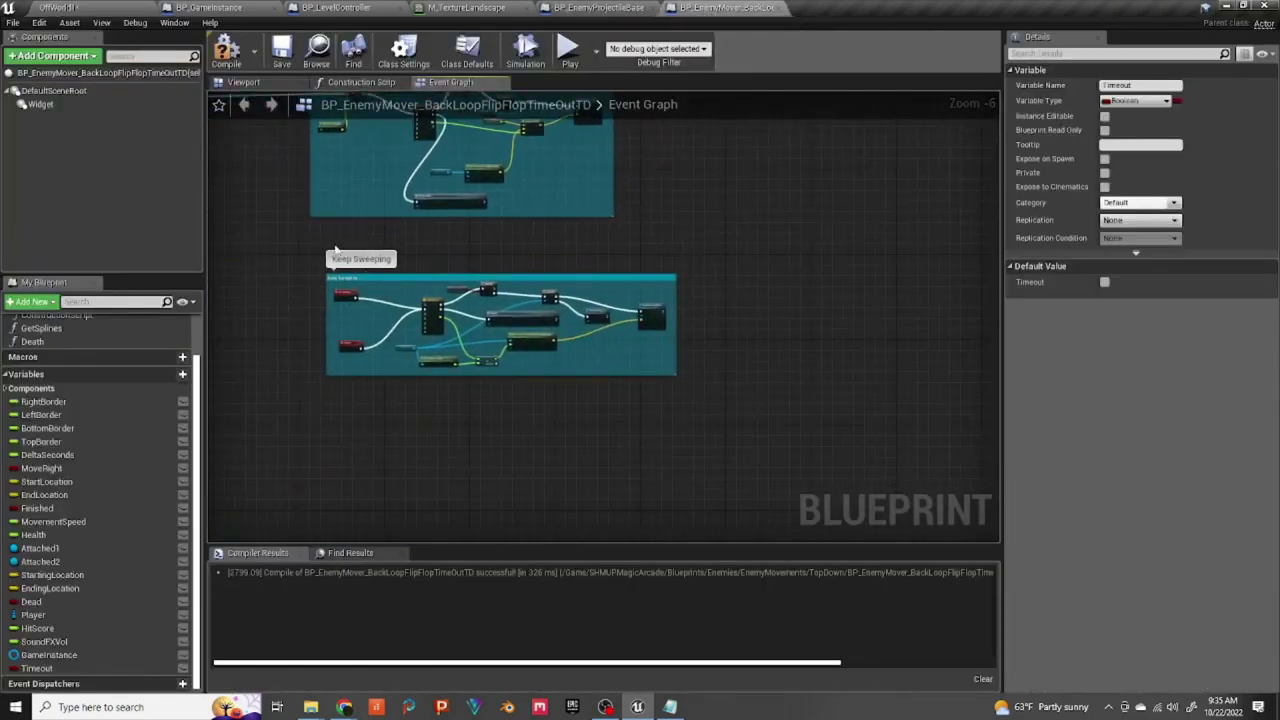
pyautogui.moveTo(390, 350); pyautogui.dragTo(408, 436, button='right')
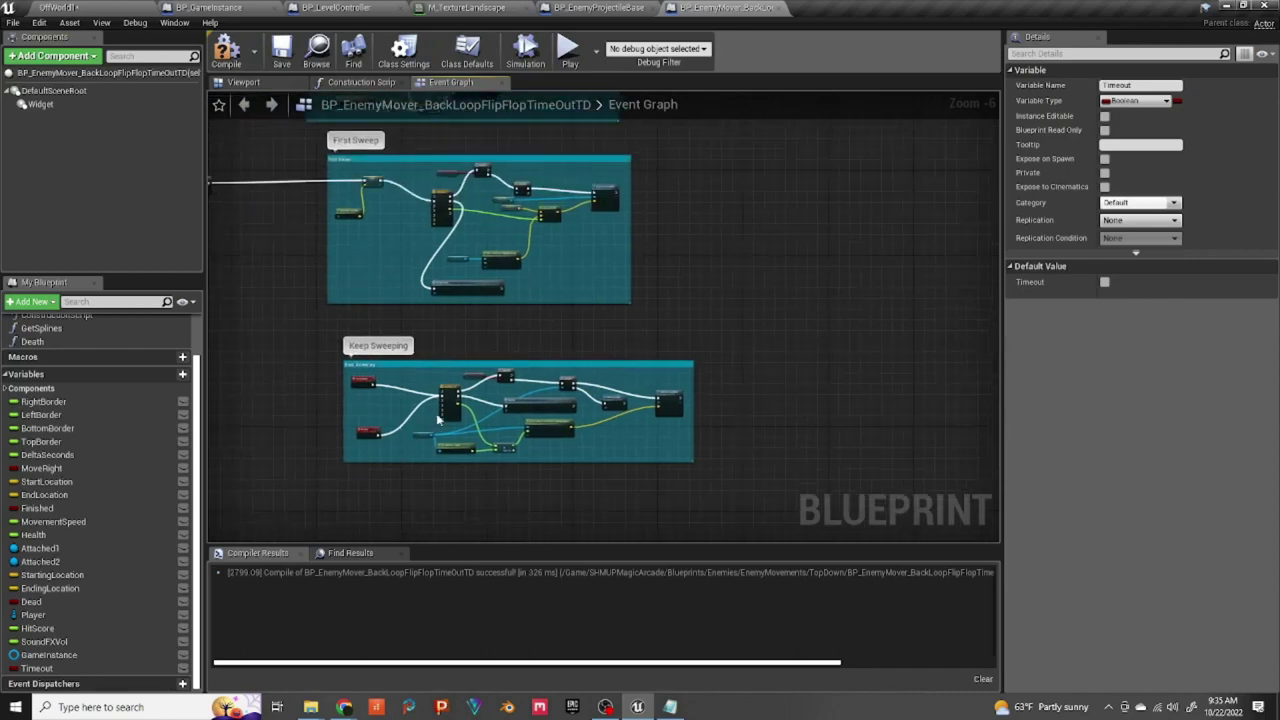
pyautogui.scroll(4, 424, 416)
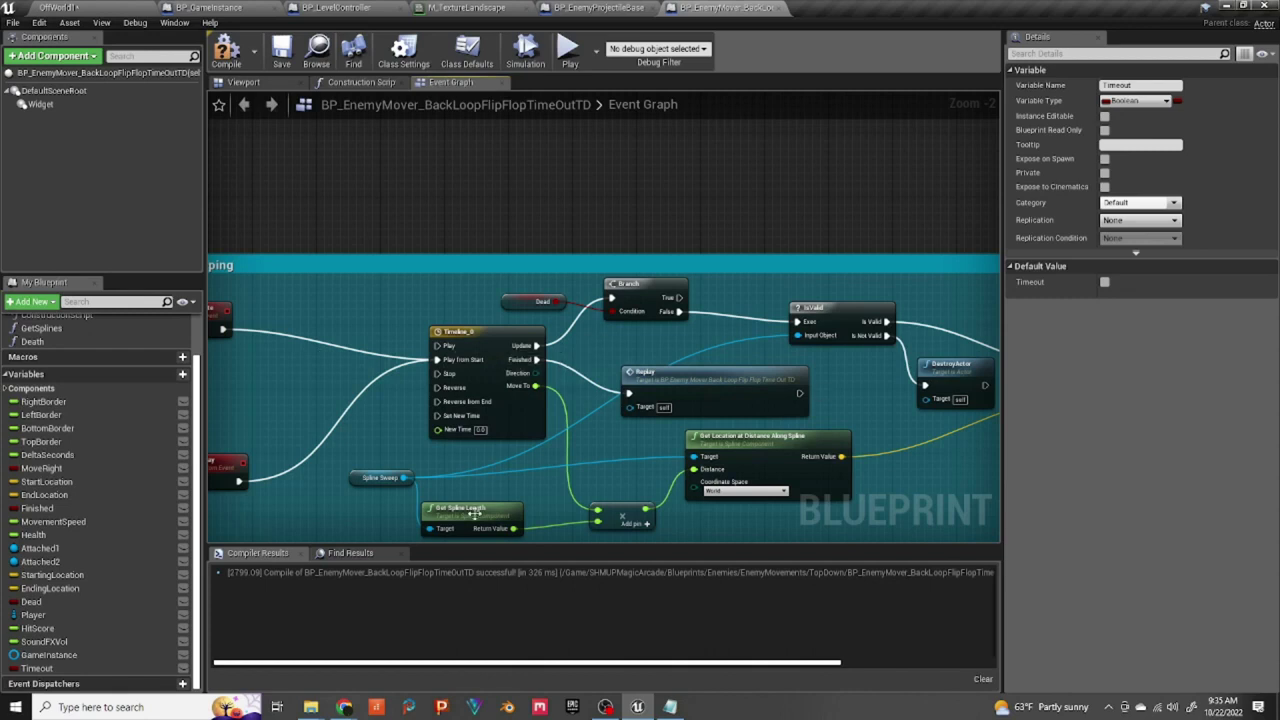
pyautogui.moveTo(711, 434); pyautogui.dragTo(598, 450, button='right')
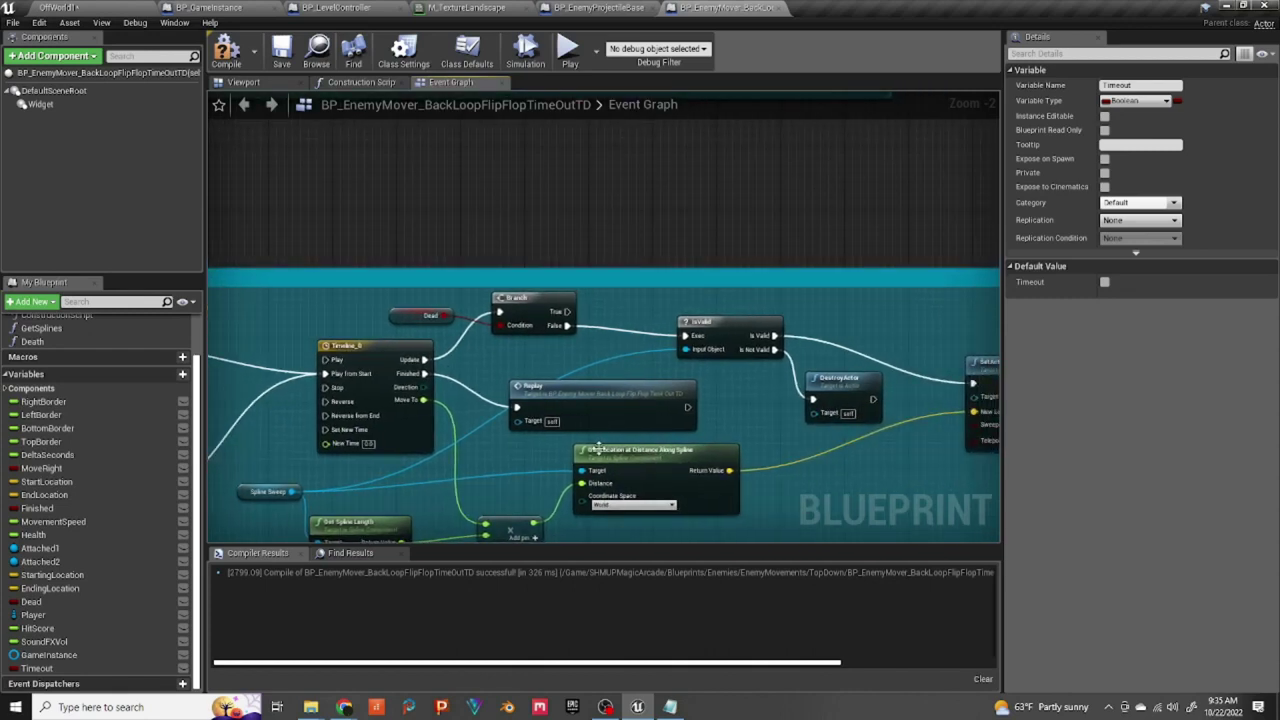
pyautogui.moveTo(425, 373); pyautogui.dragTo(460, 397)
pyautogui.click(444, 402)
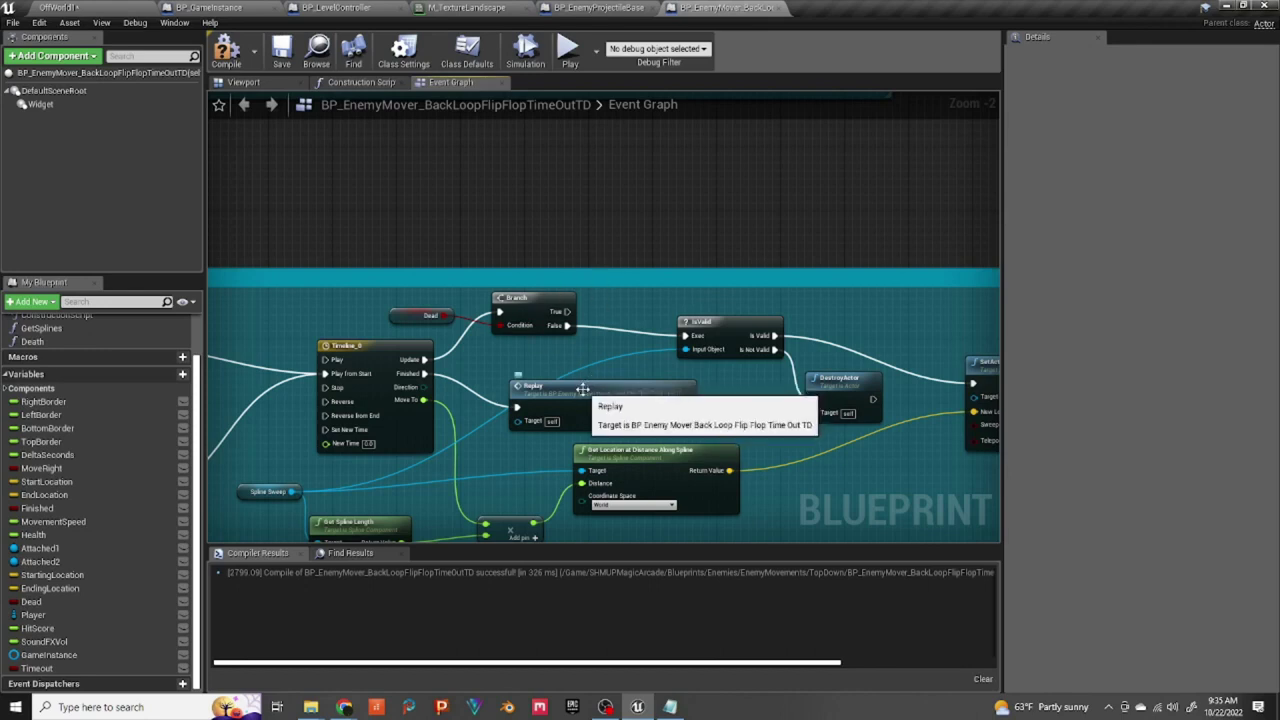
# Step: Insert a second Branch on the False output of the Dead branch in Keep Sweeping, using the Timeout variable as its condition
pyautogui.moveTo(424, 289); pyautogui.dragTo(494, 306)
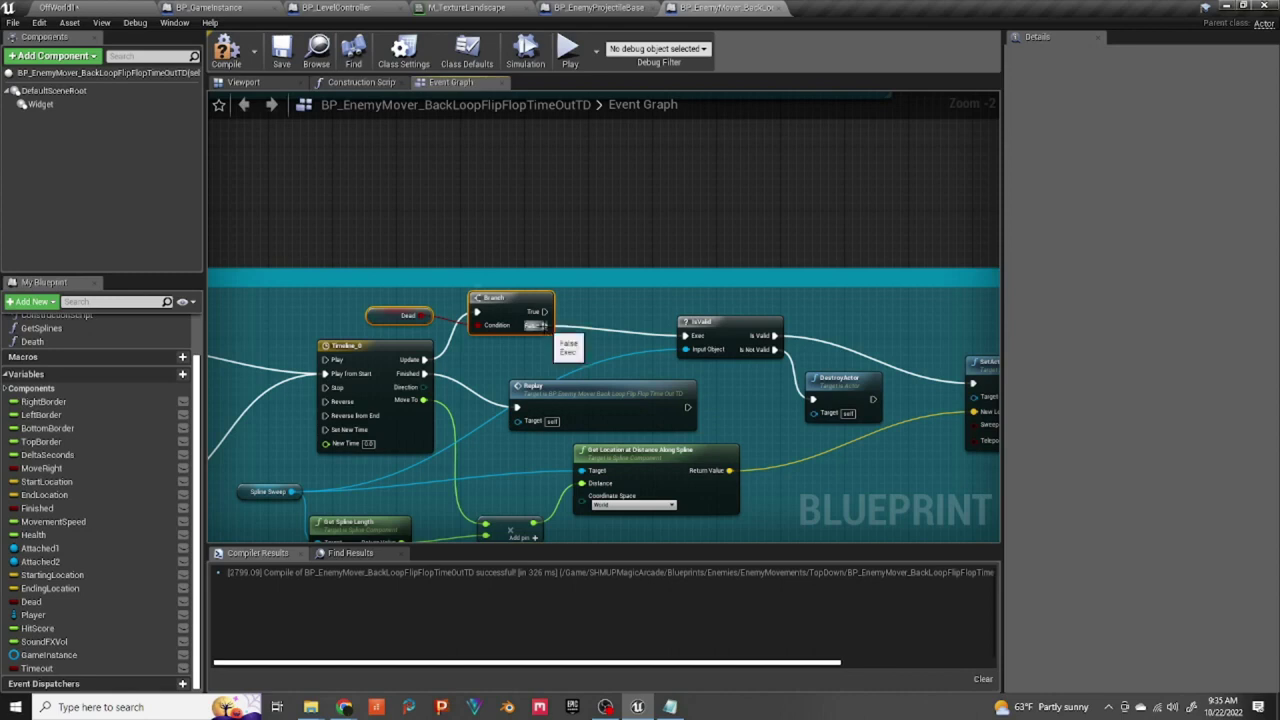
pyautogui.moveTo(544, 325); pyautogui.dragTo(575, 259)
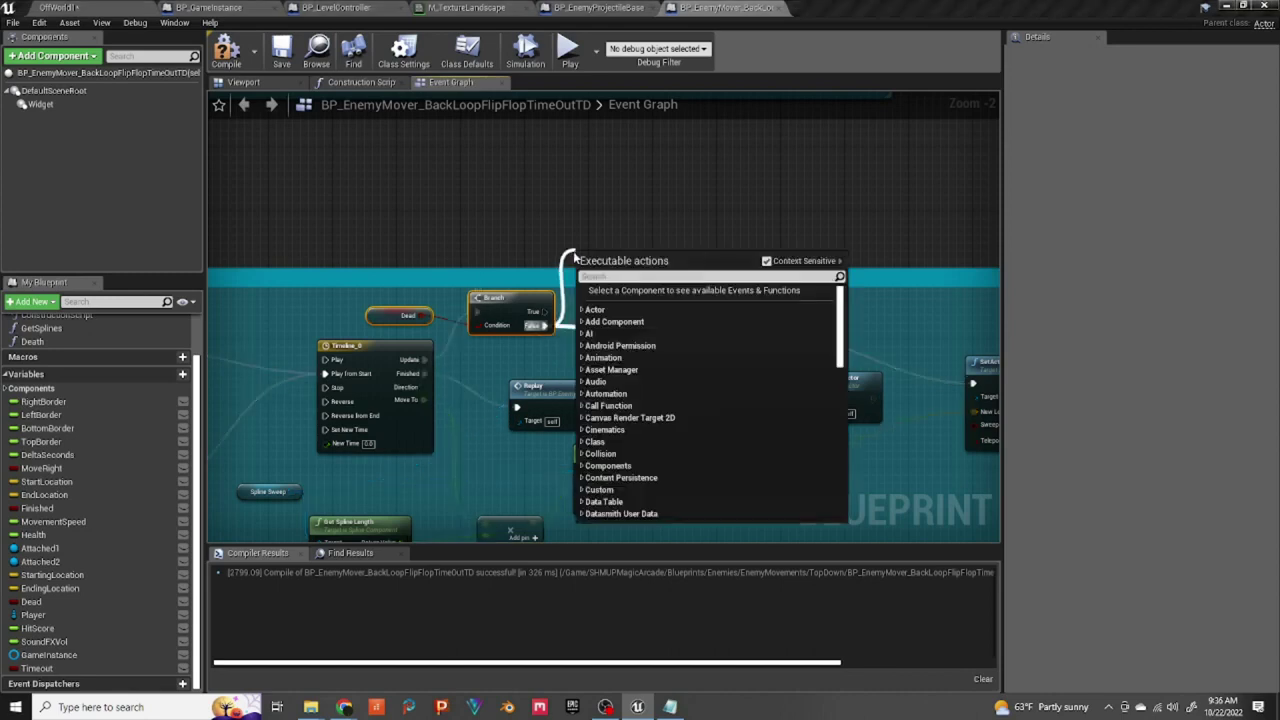
pyautogui.write('branch')
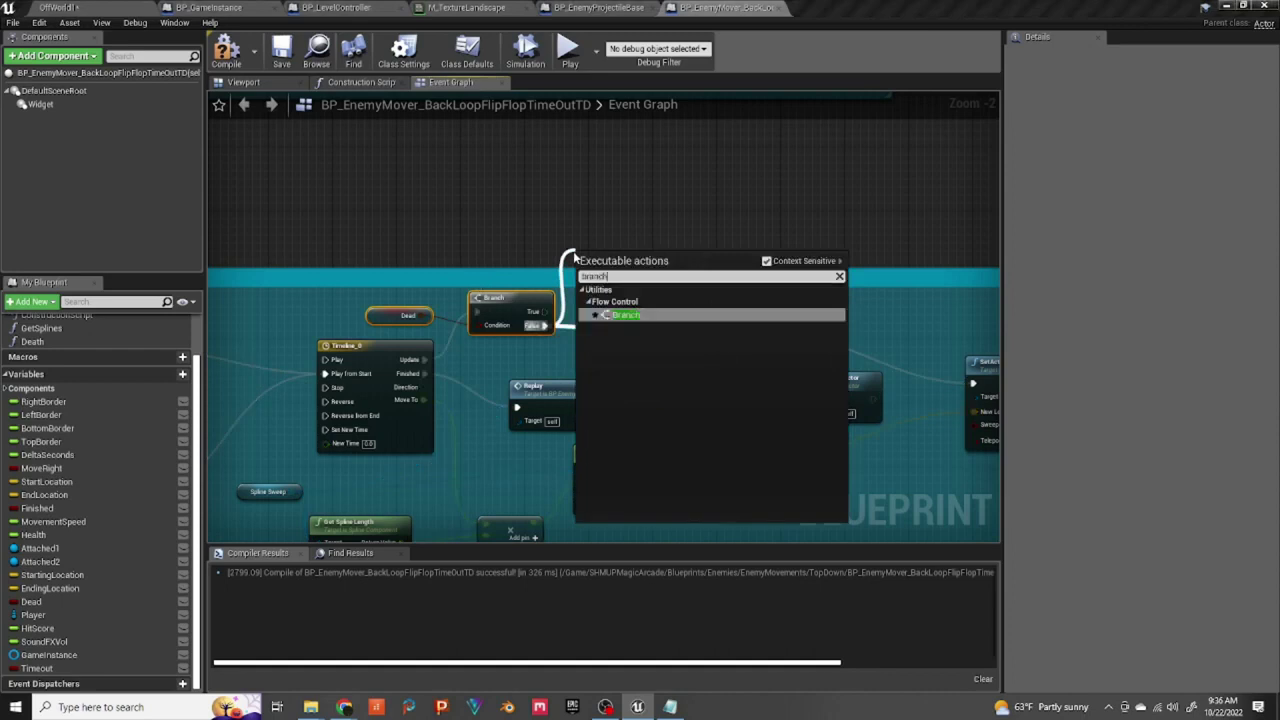
pyautogui.click(649, 314)
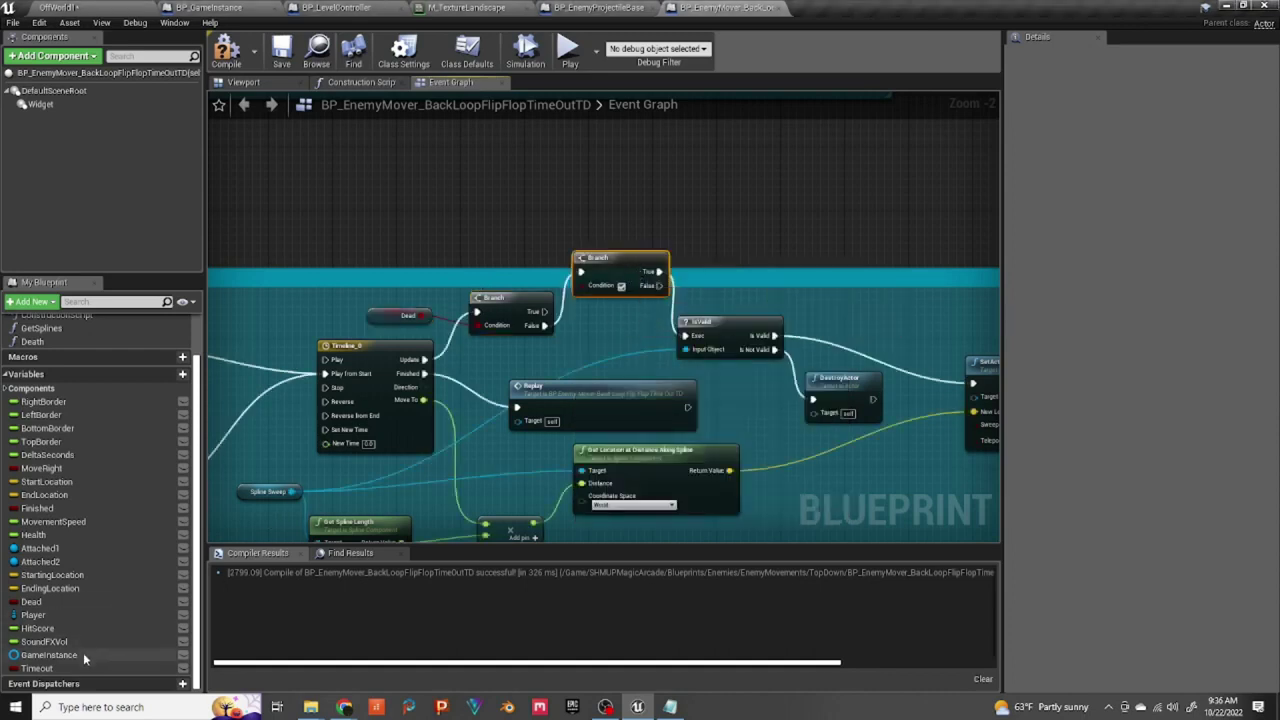
pyautogui.moveTo(37, 668); pyautogui.dragTo(503, 254)
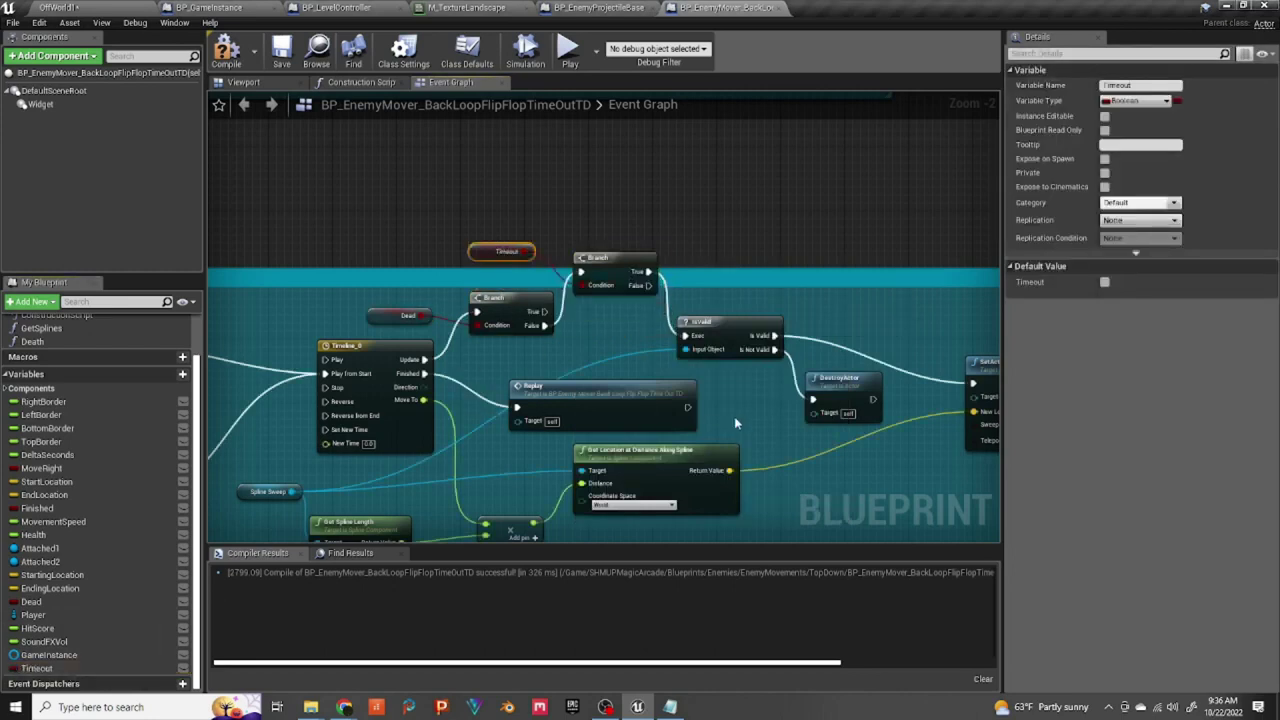
# Step: Disconnect the Timeout branch's True output and wire its False output to the IsValid node instead
pyautogui.rightClick(649, 273)
pyautogui.click(670, 304)
pyautogui.moveTo(646, 286); pyautogui.dragTo(686, 336)
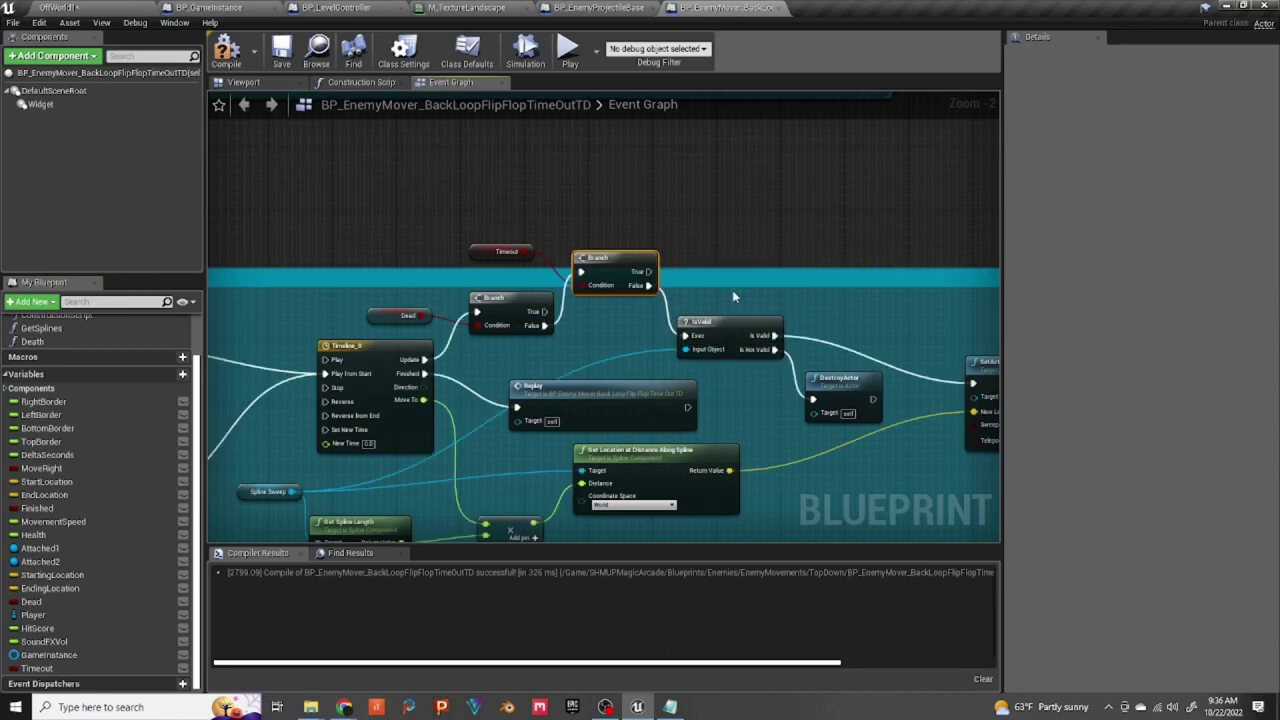
# Step: Playtest the game from the enemy mover blueprint to check the enemy movement with the timeout logic, and end the preview
pyautogui.moveTo(449, 394); pyautogui.dragTo(692, 353, button='right')
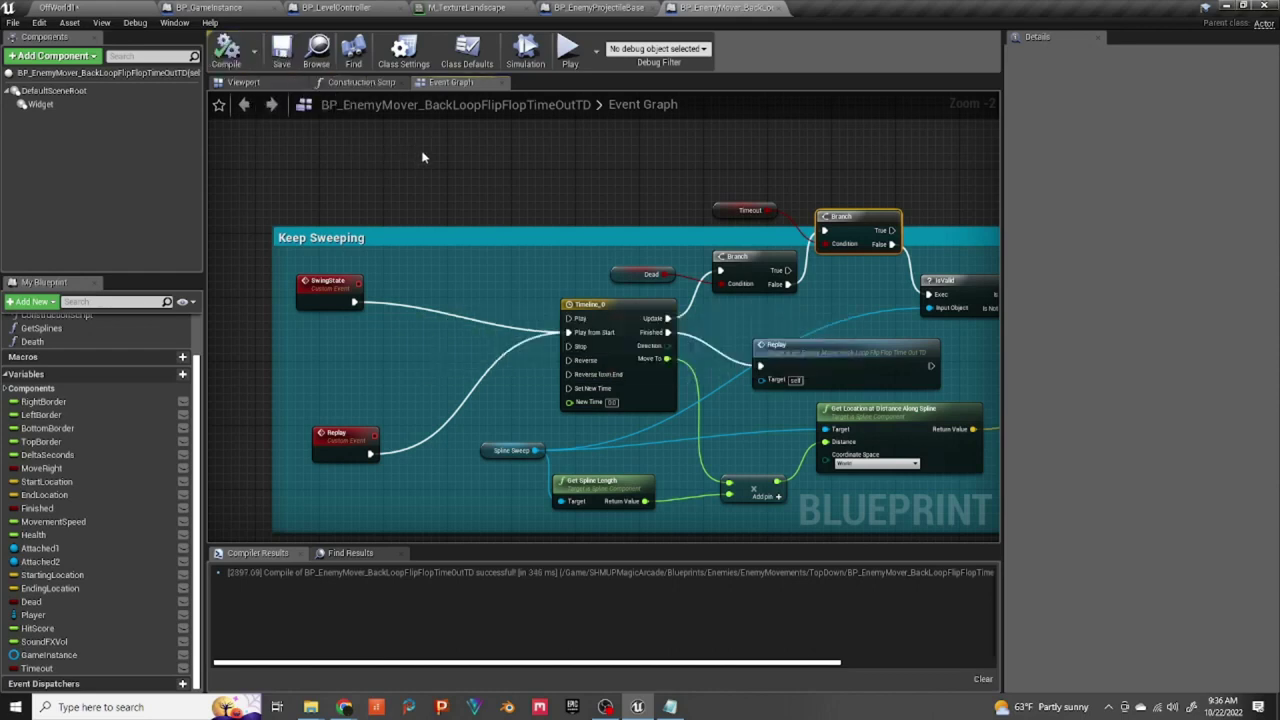
pyautogui.click(568, 50)
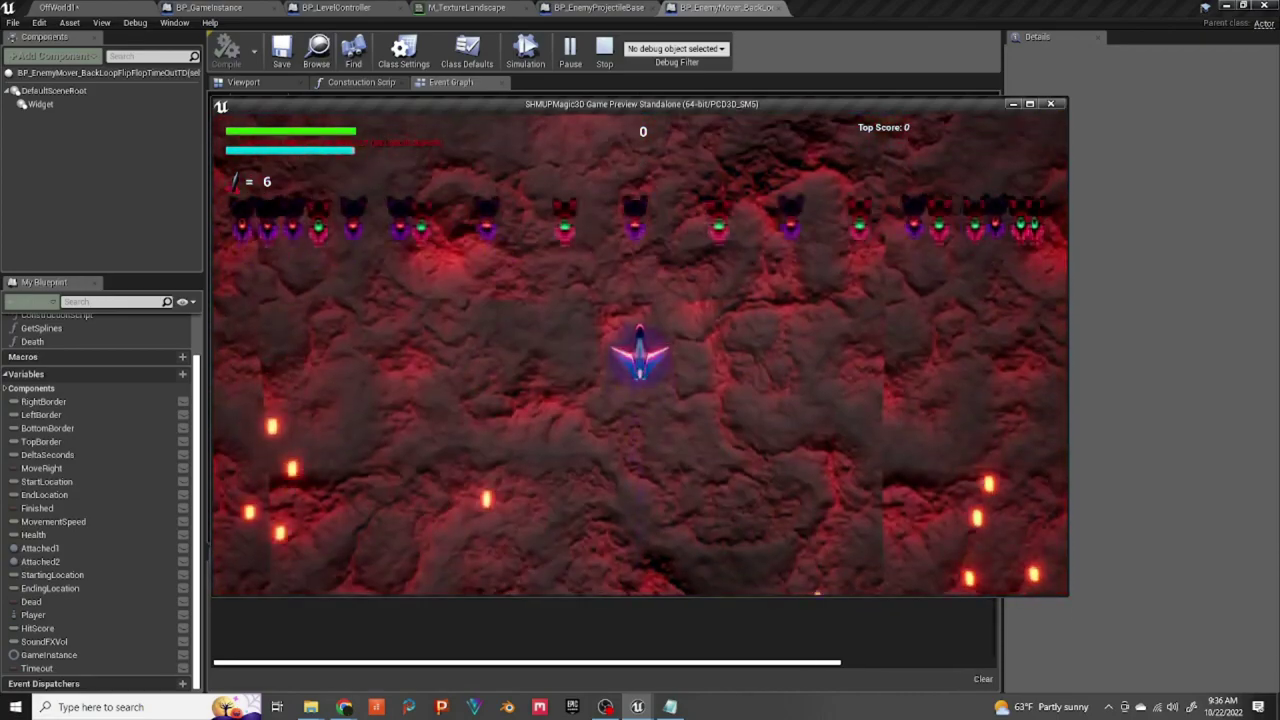
pyautogui.press('Escape')
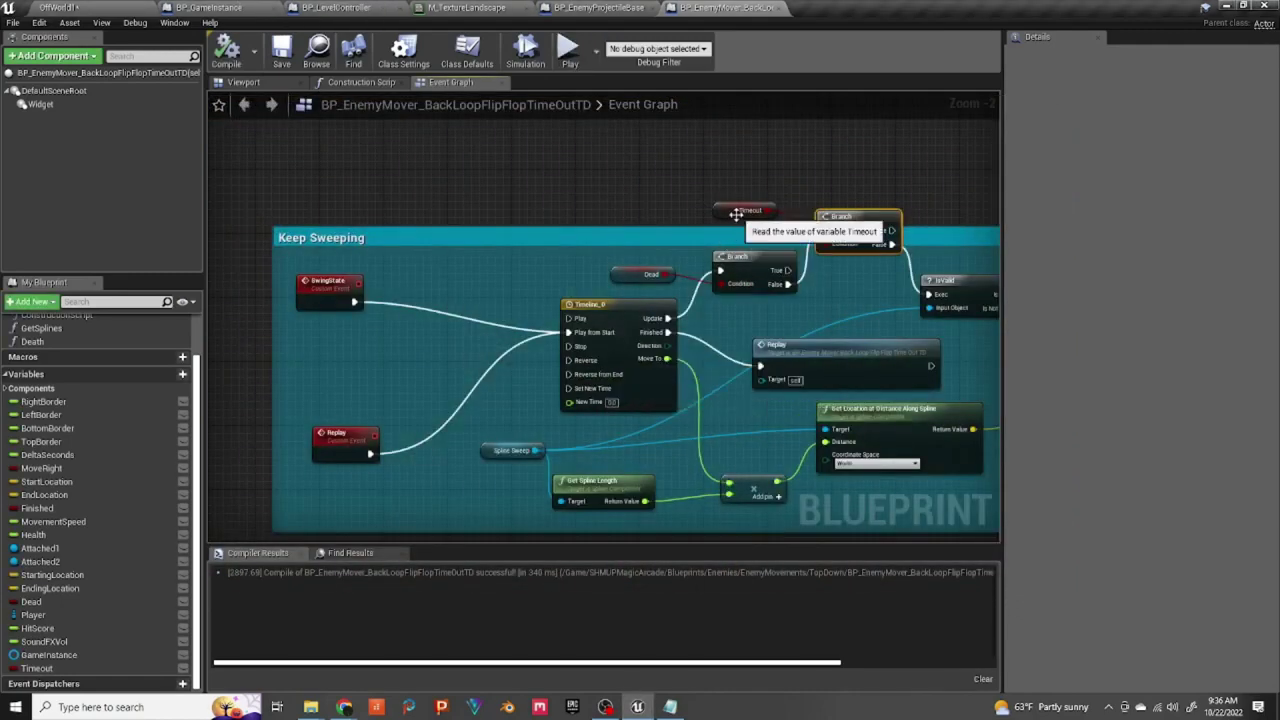
# Step: Review the Delay and Set Timeout nodes at the end of the BeginPlay section
pyautogui.scroll(-5, 566, 403)
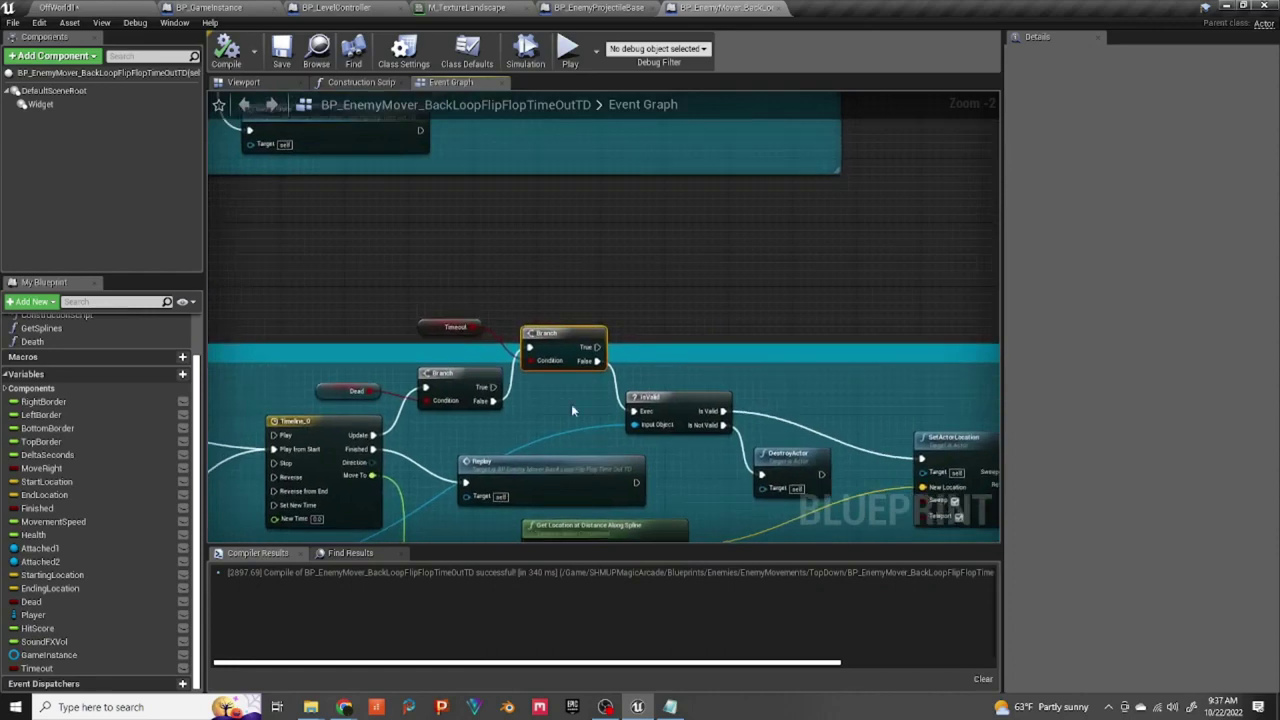
pyautogui.moveTo(772, 200); pyautogui.dragTo(680, 445, button='right')
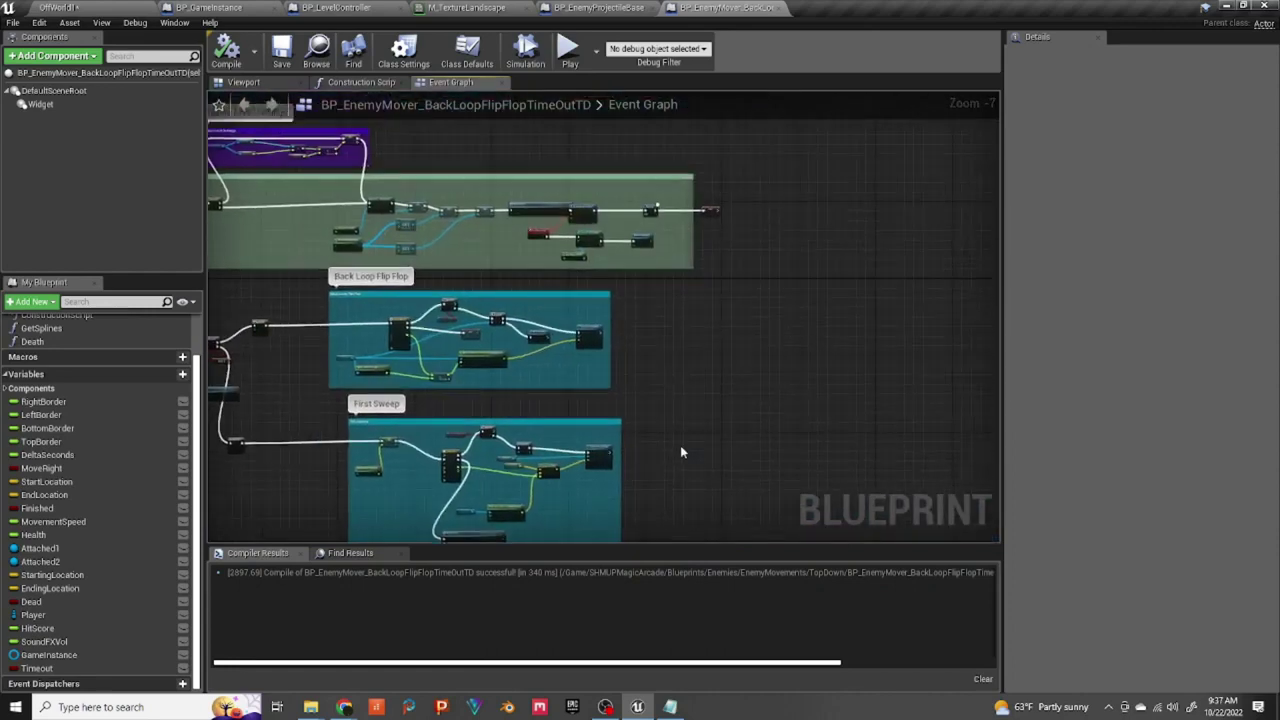
pyautogui.scroll(3, 726, 236)
pyautogui.scroll(2, 710, 234)
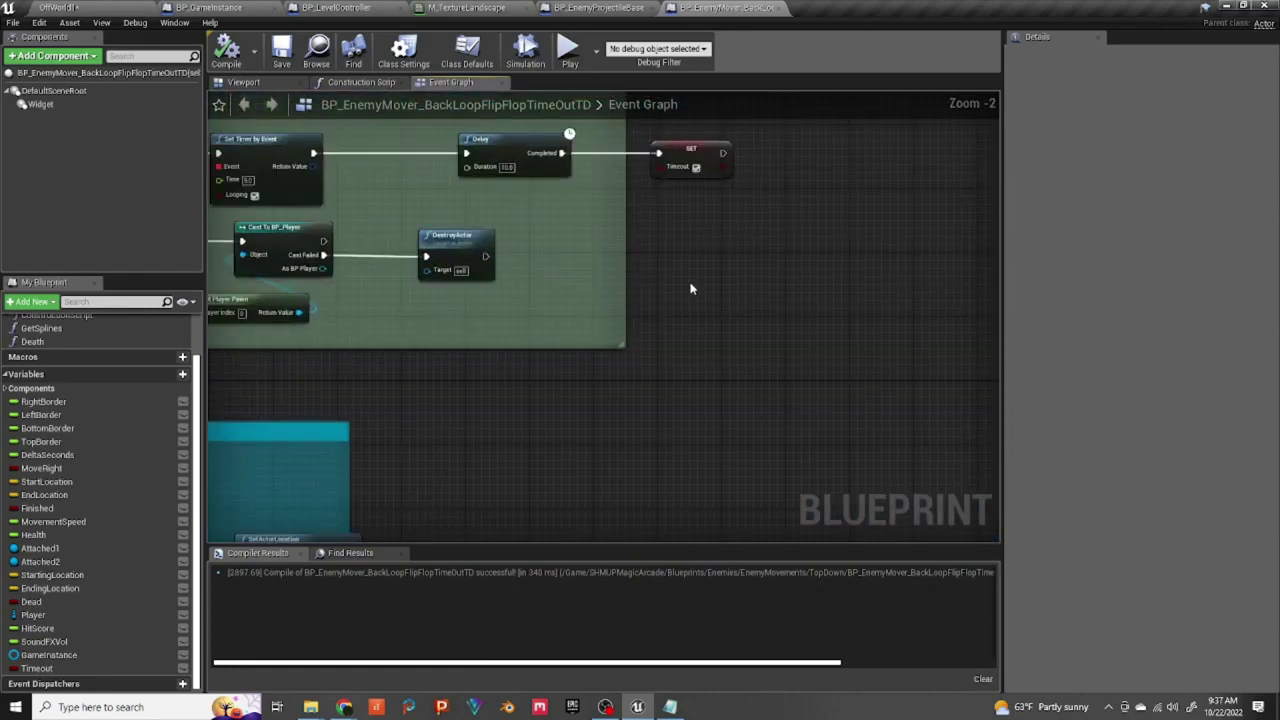
pyautogui.scroll(-1, 683, 327)
pyautogui.moveTo(571, 384); pyautogui.dragTo(870, 360, button='right')
pyautogui.scroll(-1, 873, 355)
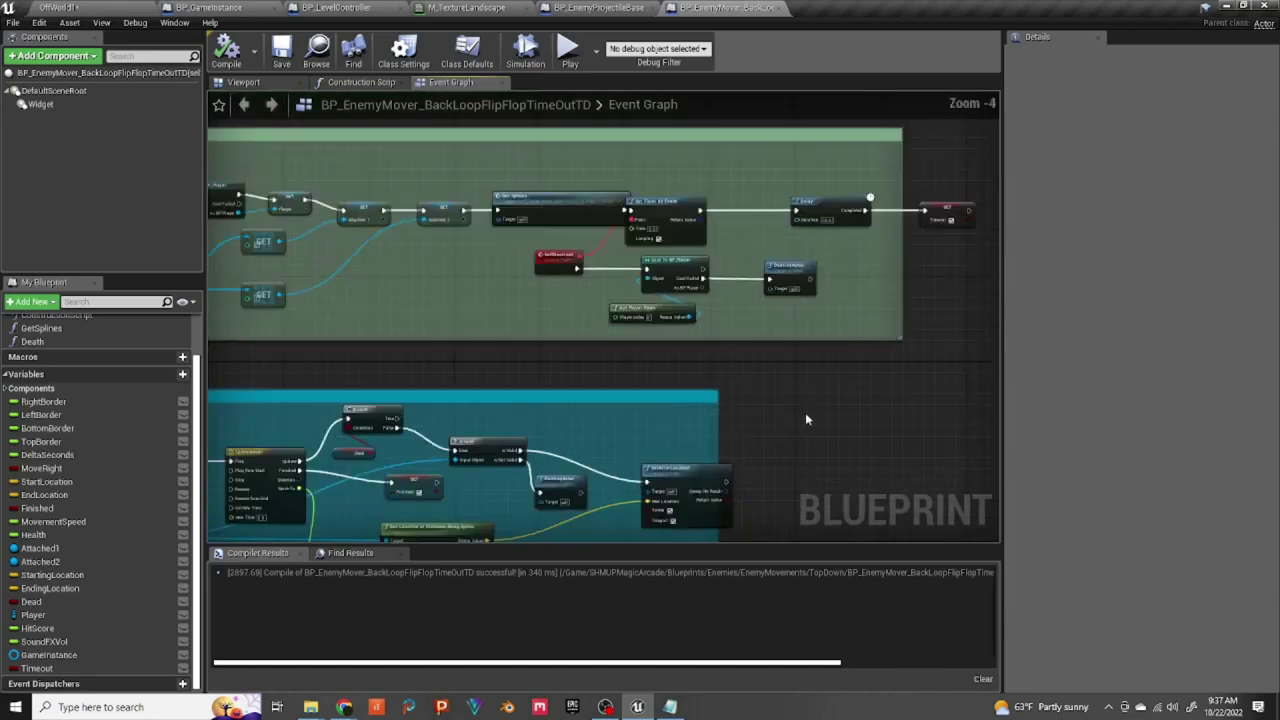
# Step: Review the Keep Sweeping node chain from its custom events through the Timeout branch to SetActorLocation
pyautogui.scroll(-2, 807, 416)
pyautogui.moveTo(812, 459); pyautogui.dragTo(891, 209, button='right')
pyautogui.scroll(-3, 769, 366)
pyautogui.moveTo(709, 438); pyautogui.dragTo(640, 363, button='right')
pyautogui.scroll(6, 640, 423)
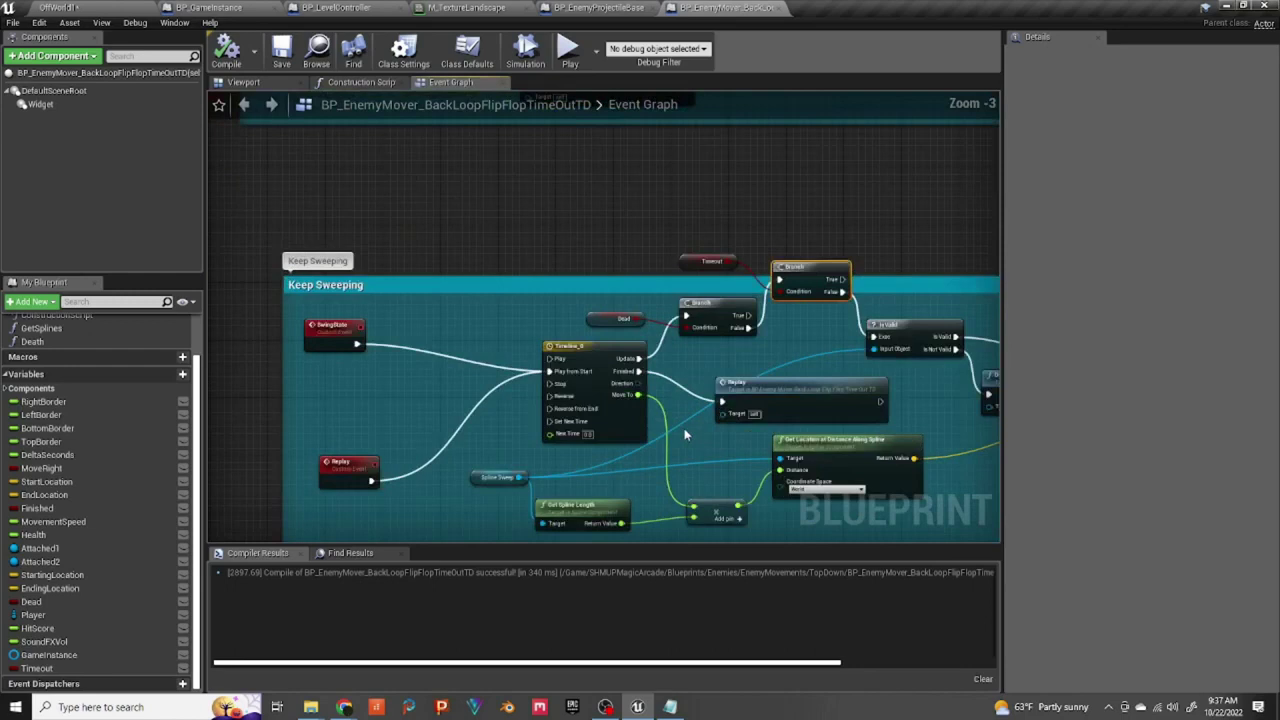
pyautogui.moveTo(697, 424); pyautogui.dragTo(565, 393, button='right')
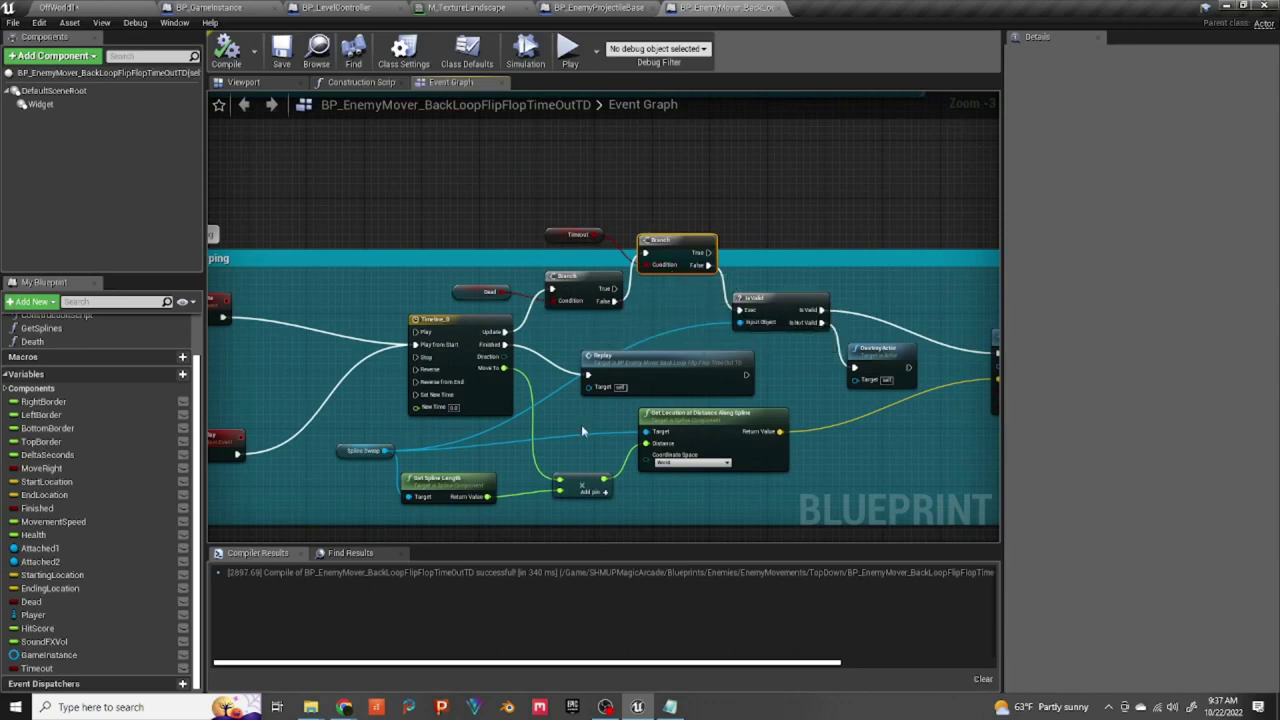
pyautogui.moveTo(845, 396); pyautogui.dragTo(659, 370, button='right')
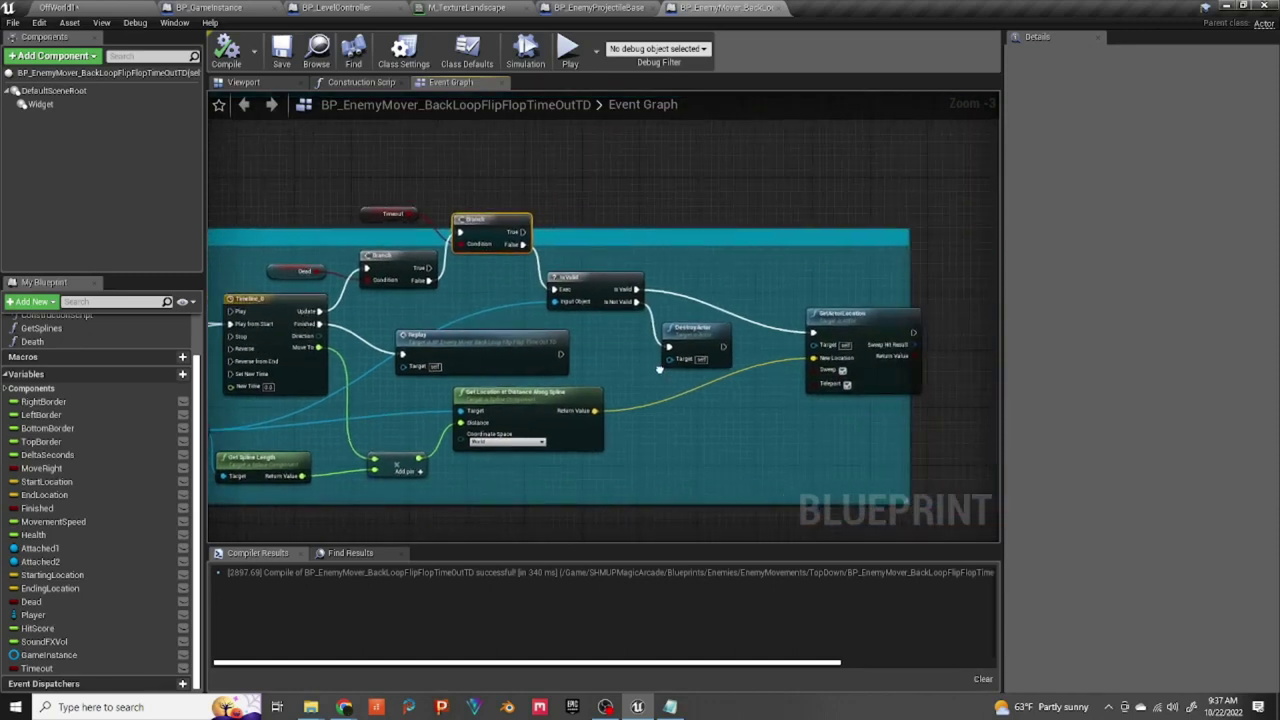
pyautogui.moveTo(659, 370); pyautogui.dragTo(963, 425, button='right')
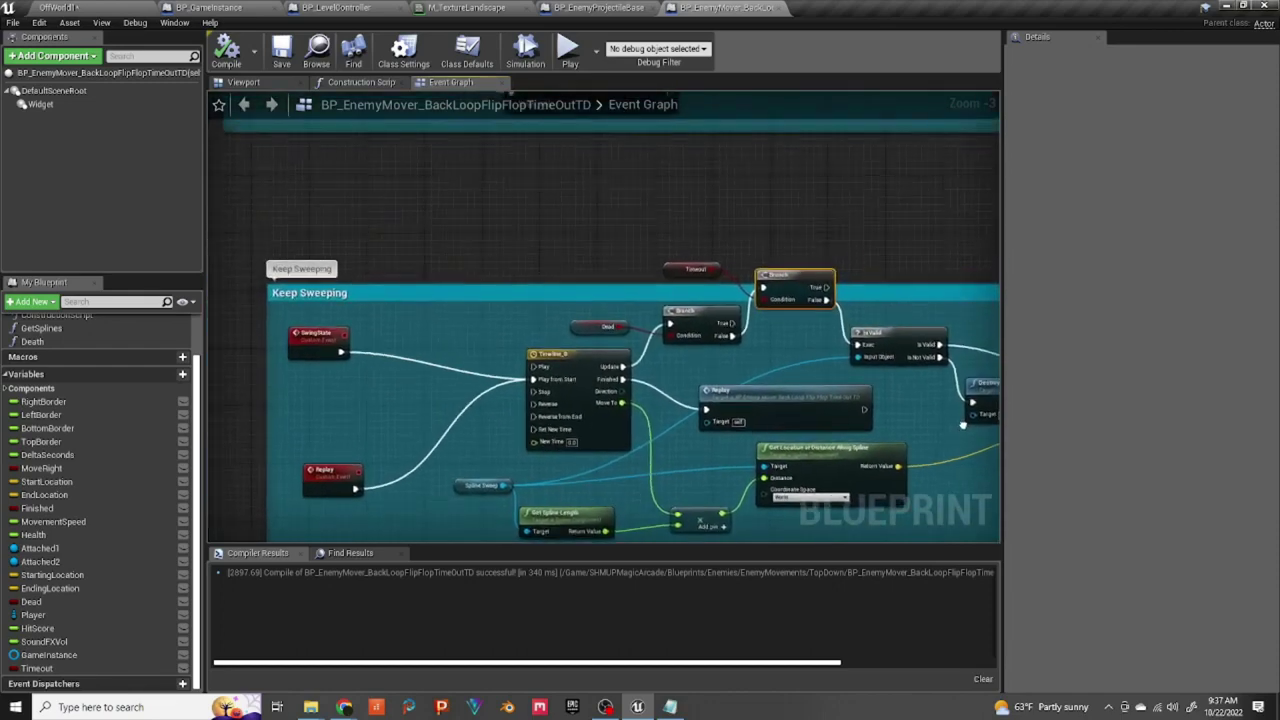
pyautogui.scroll(-3, 779, 375)
pyautogui.moveTo(820, 258); pyautogui.dragTo(651, 548, button='right')
pyautogui.scroll(4, 784, 255)
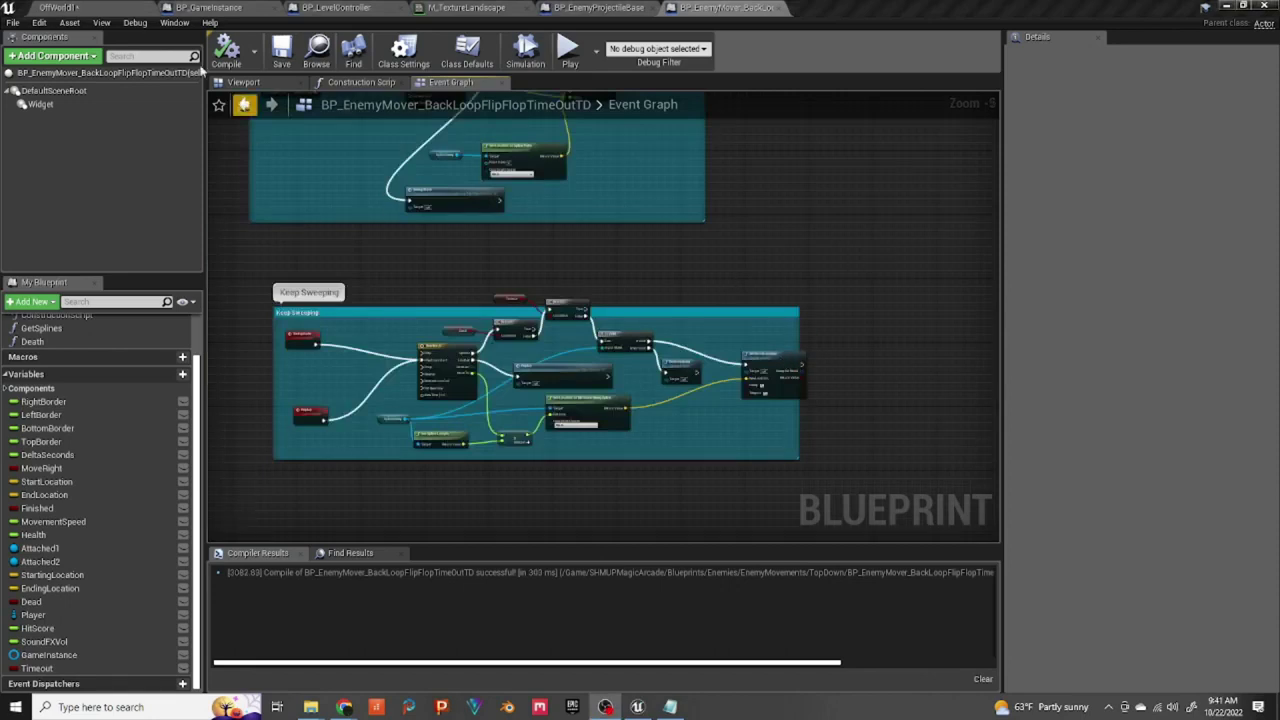
# Step: Assign the selected time-out enemy mover blueprint to both Enemy Movement entries of the first BP_LevelController in the OffWorld1 level
pyautogui.click(77, 8)
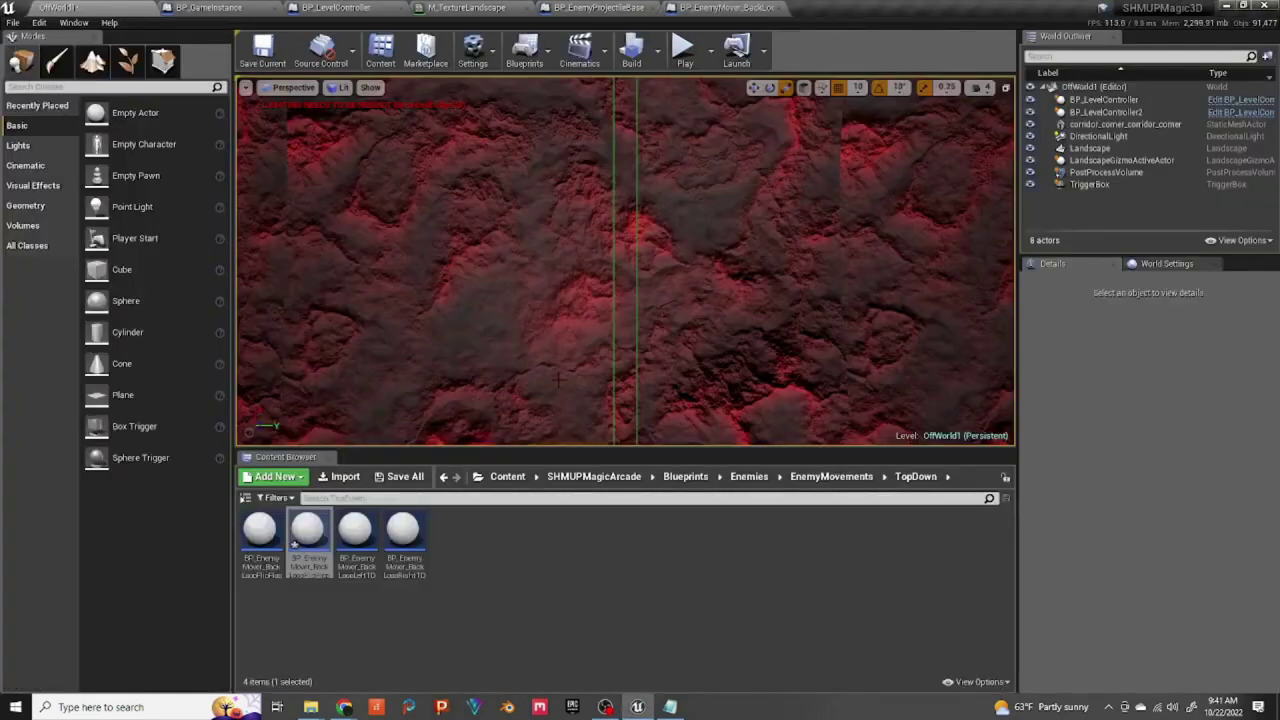
pyautogui.click(1103, 99)
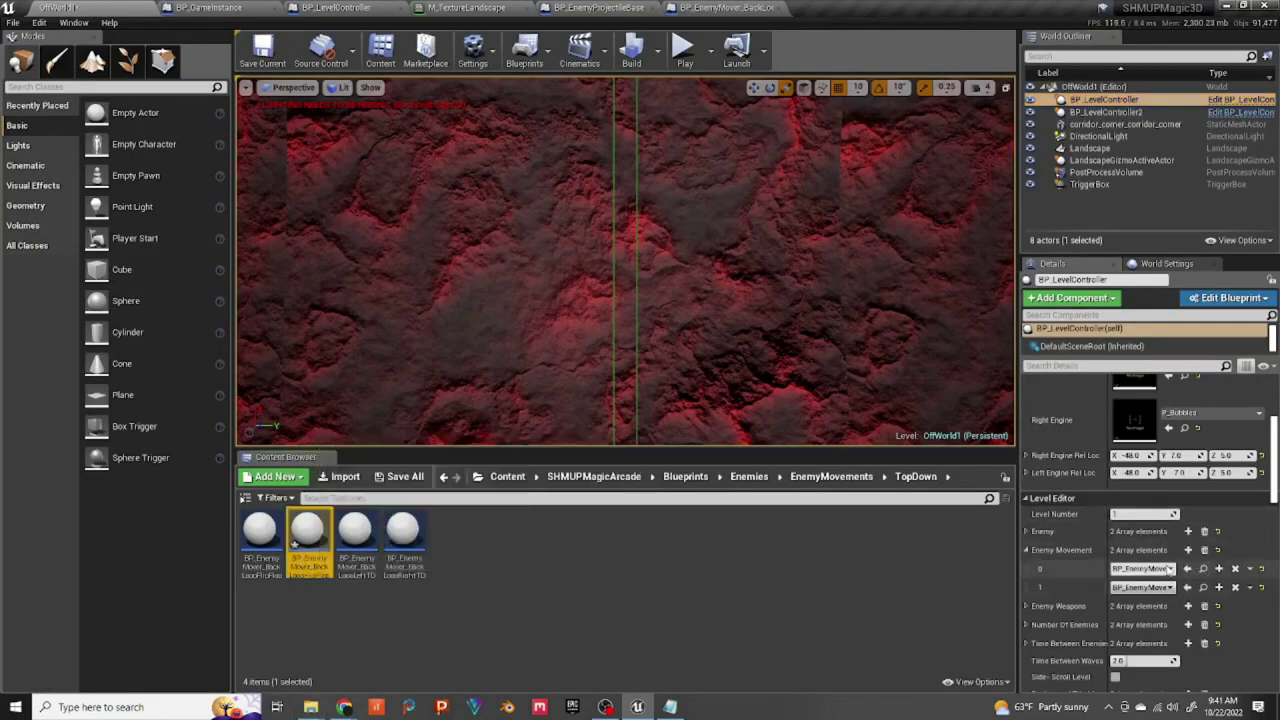
pyautogui.click(1188, 568)
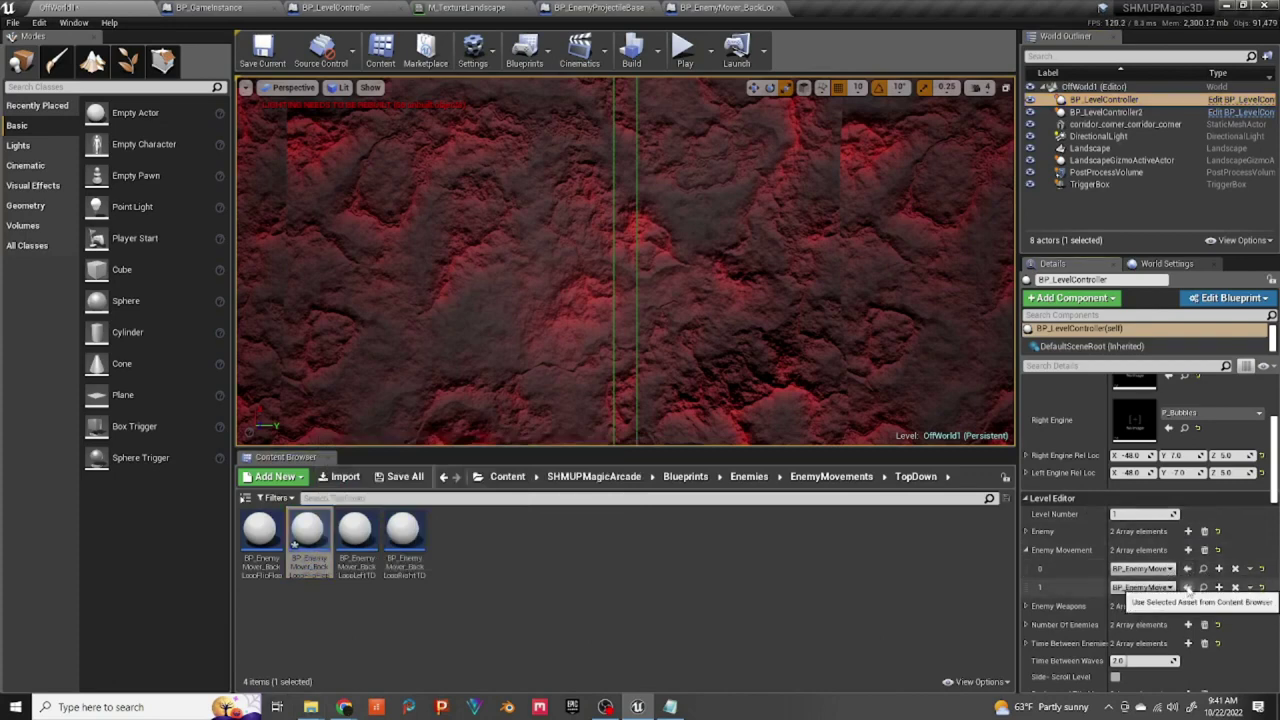
pyautogui.click(1188, 587)
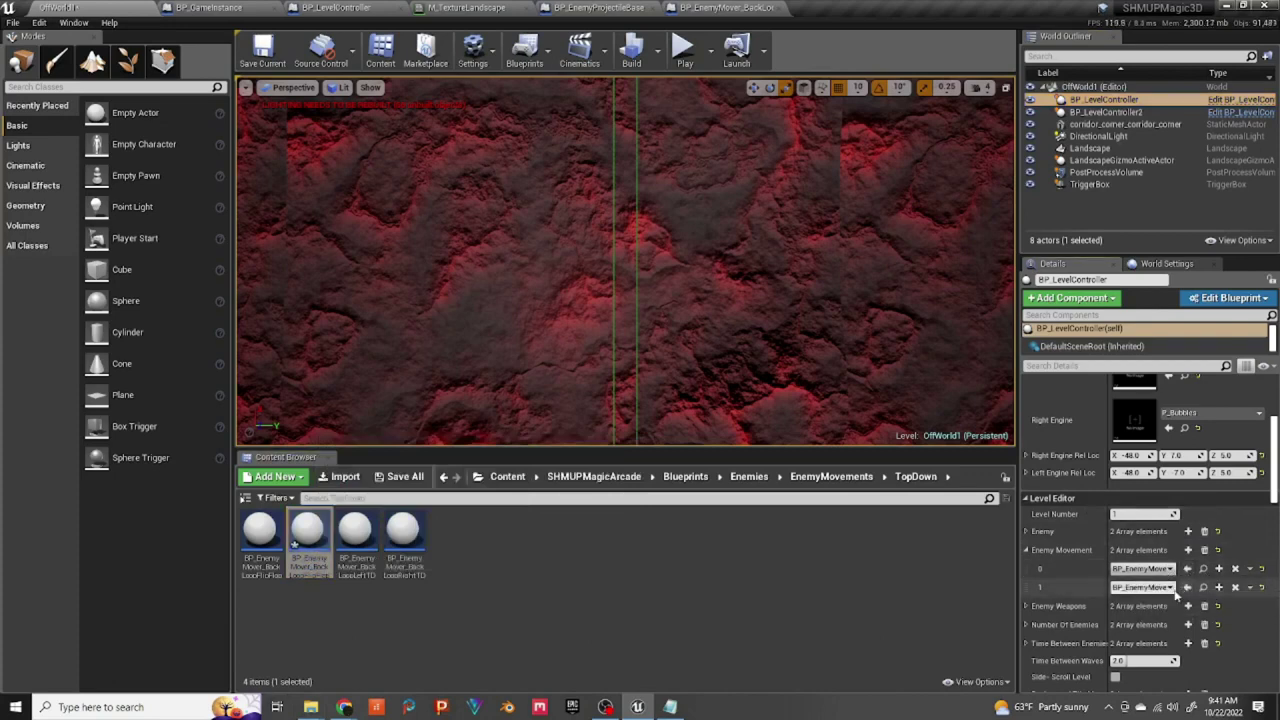
# Step: Playtest the level with the time-out mover on both enemy waves, and end the preview
pyautogui.click(684, 48)
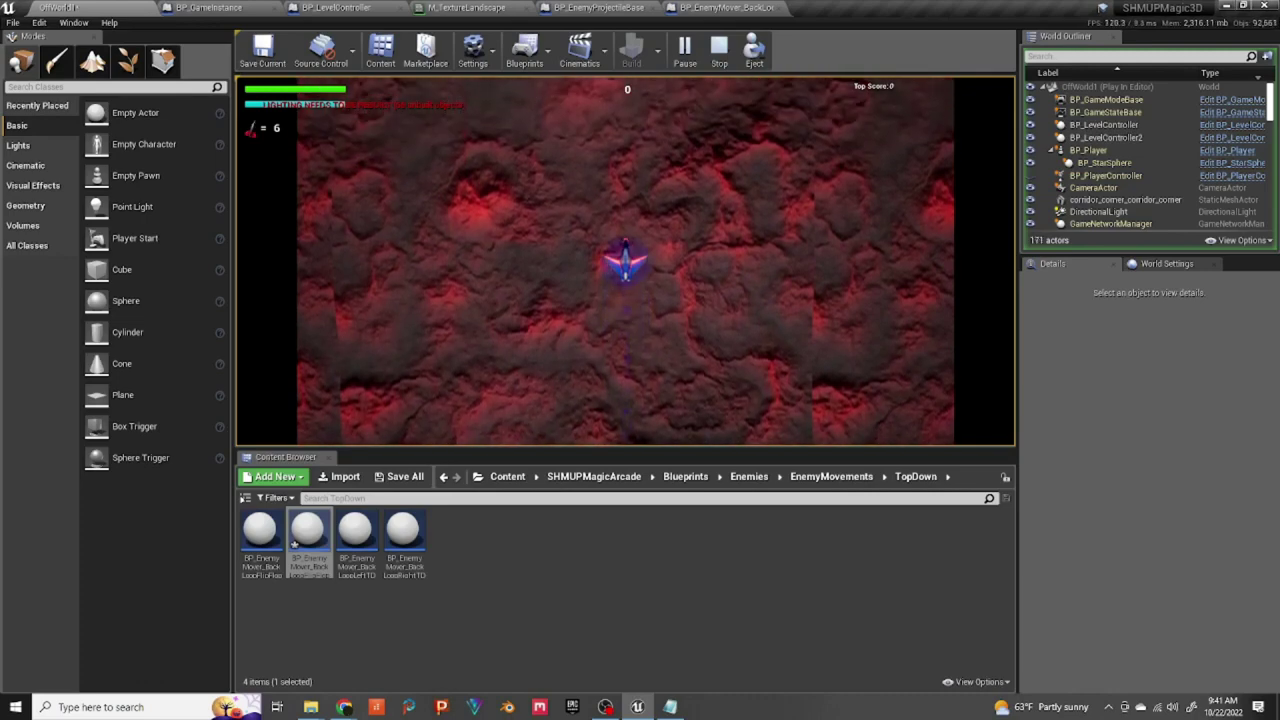
pyautogui.press('Escape')
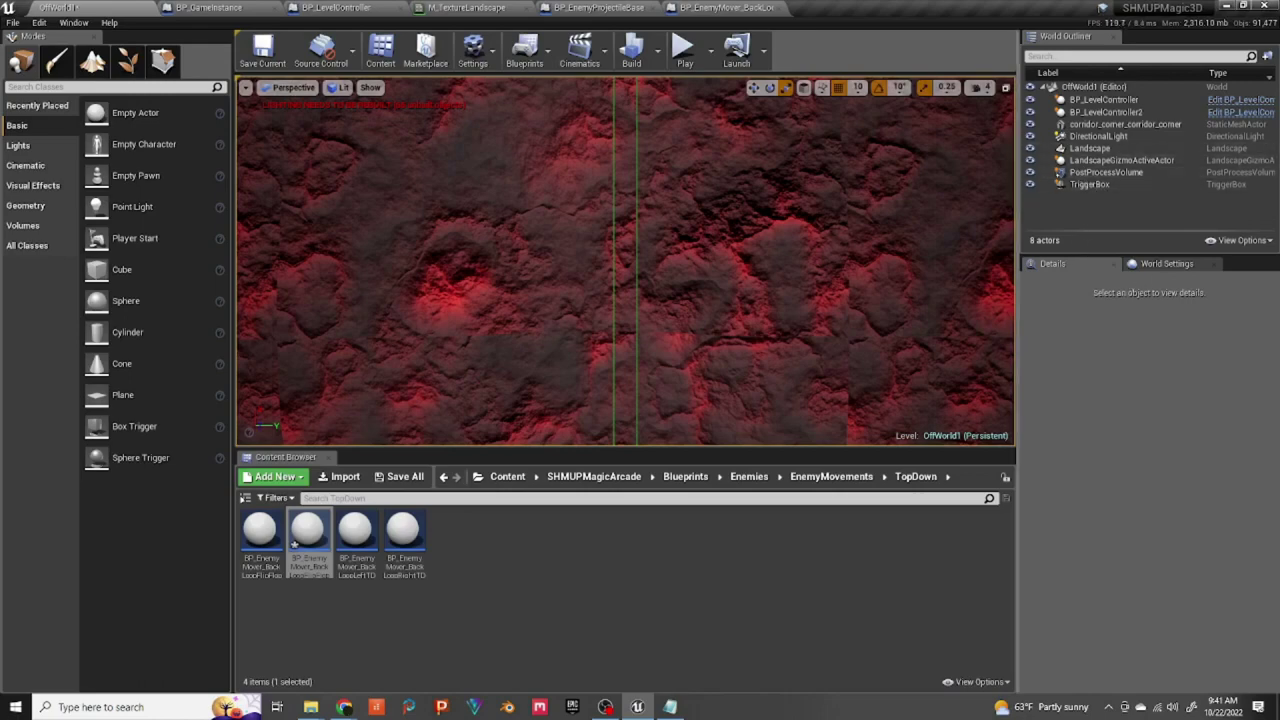
pyautogui.click(744, 8)
pyautogui.click(80, 7)
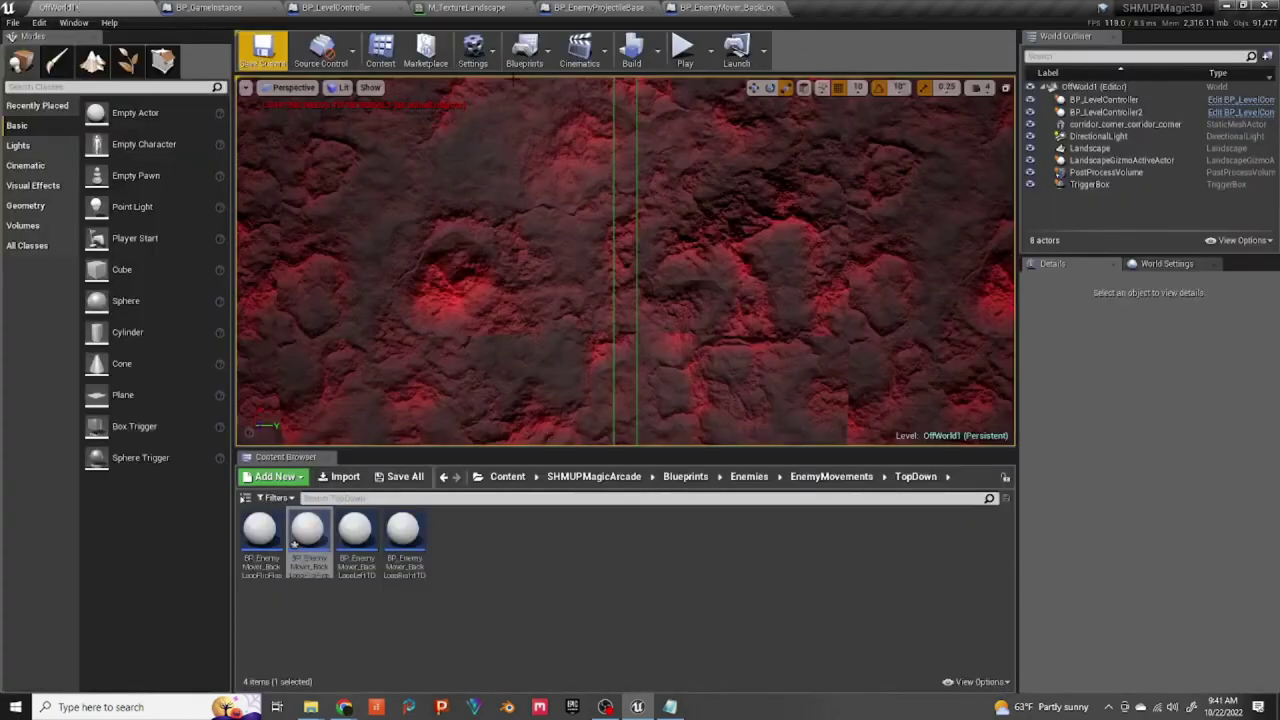
# Step: Set both Time Between Enemies entries of the first BP_LevelController to 0.4
pyautogui.click(1110, 100)
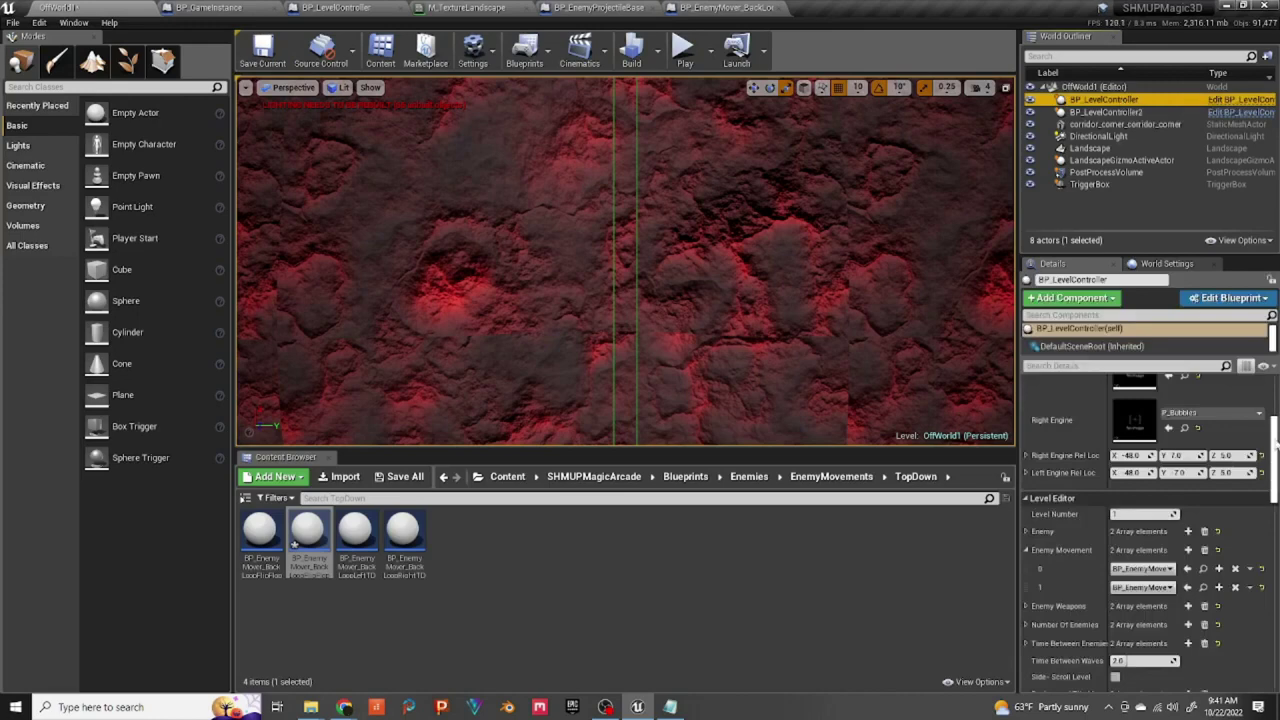
pyautogui.moveTo(1276, 441); pyautogui.dragTo(1276, 466)
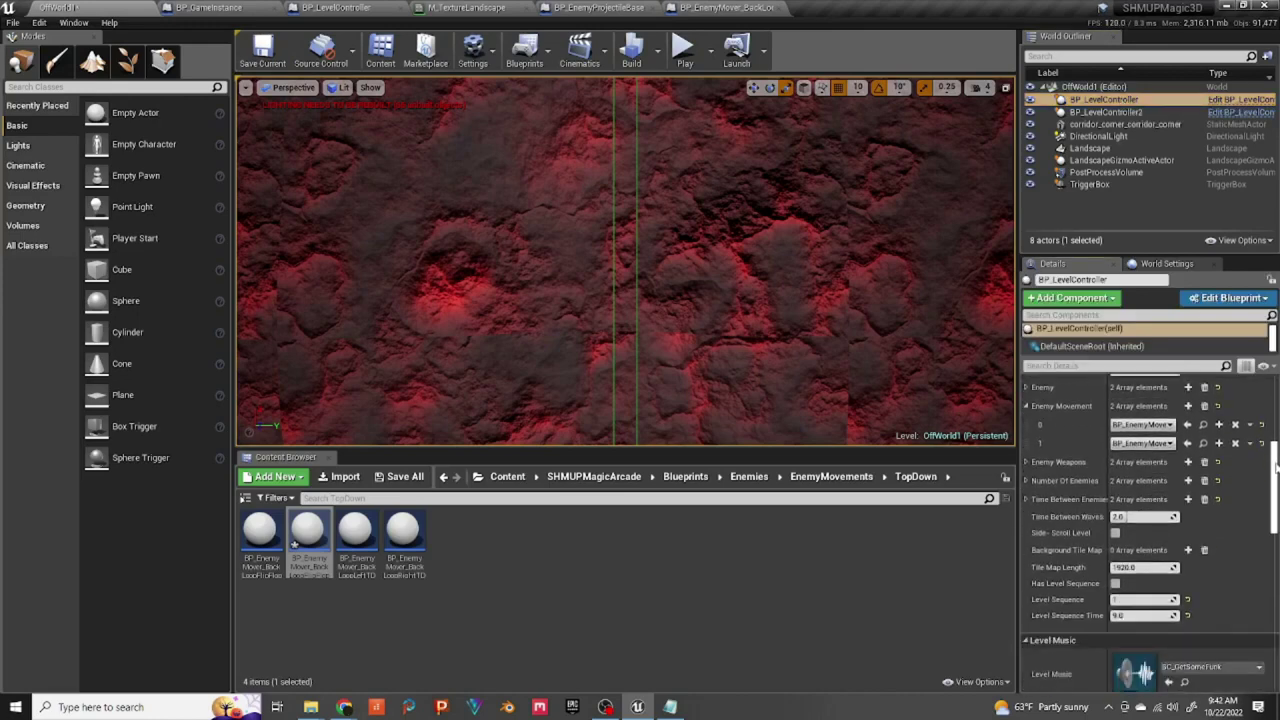
pyautogui.click(1025, 496)
pyautogui.click(1135, 514)
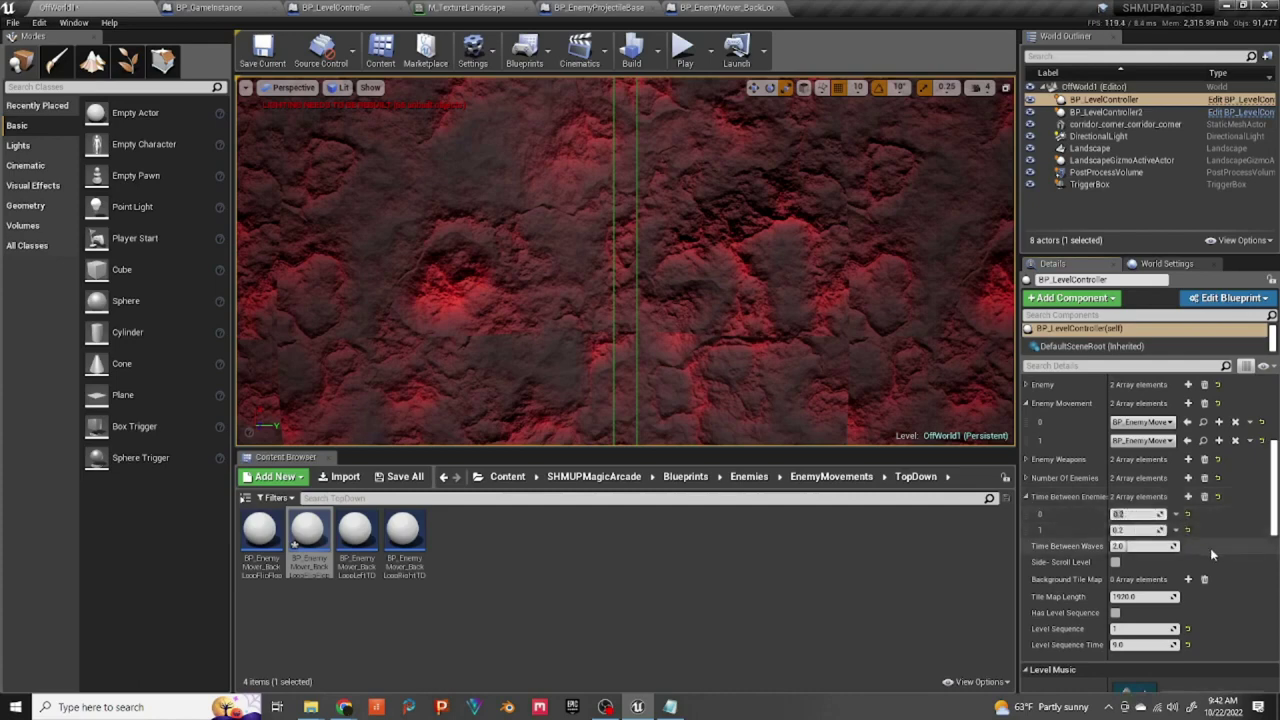
pyautogui.press('BackSpace')
pyautogui.write('.4')
pyautogui.press('Return')
pyautogui.press('Tab')
pyautogui.press('BackSpace')
pyautogui.write('.4')
pyautogui.press('Return')
# Step: Save the level, playtest the new enemy spacing, and end the preview
pyautogui.click(265, 55)
pyautogui.click(684, 55)
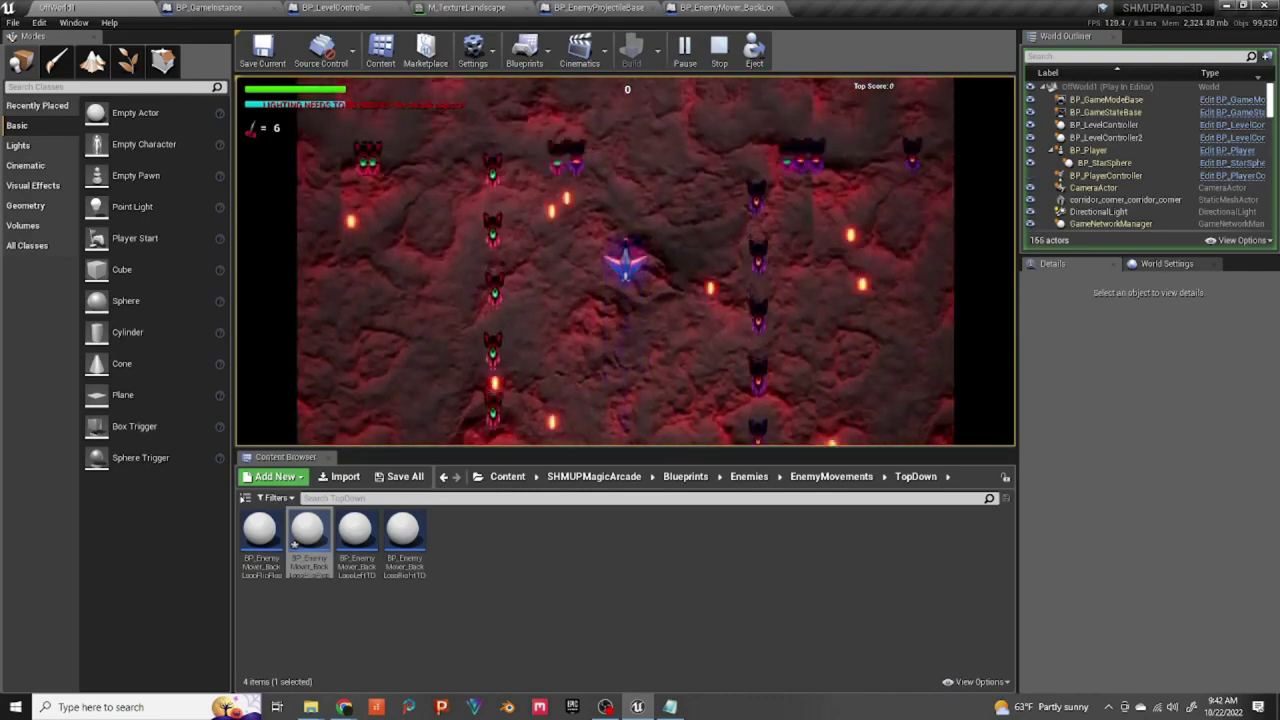
pyautogui.press('Escape')
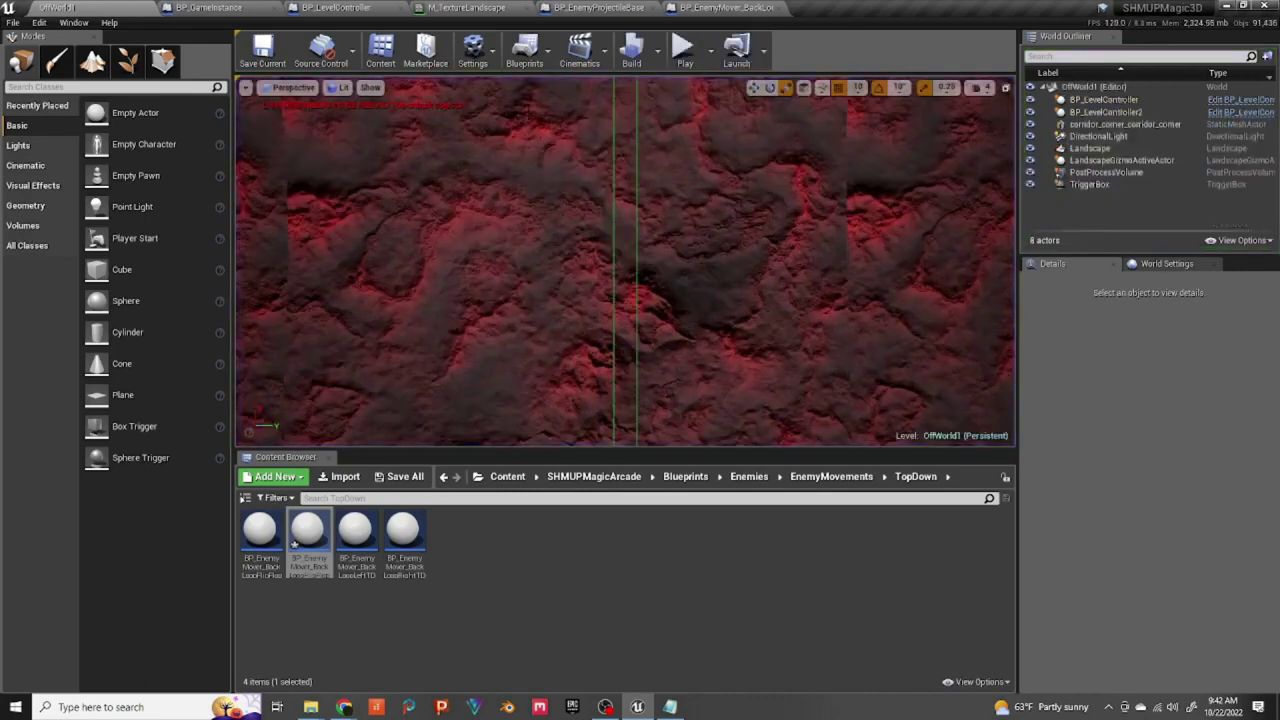
# Step: Add a custom event named GoAway below the Keep Sweeping section of the time-out enemy mover's event graph
pyautogui.click(718, 8)
pyautogui.moveTo(577, 285); pyautogui.dragTo(583, 260, button='right')
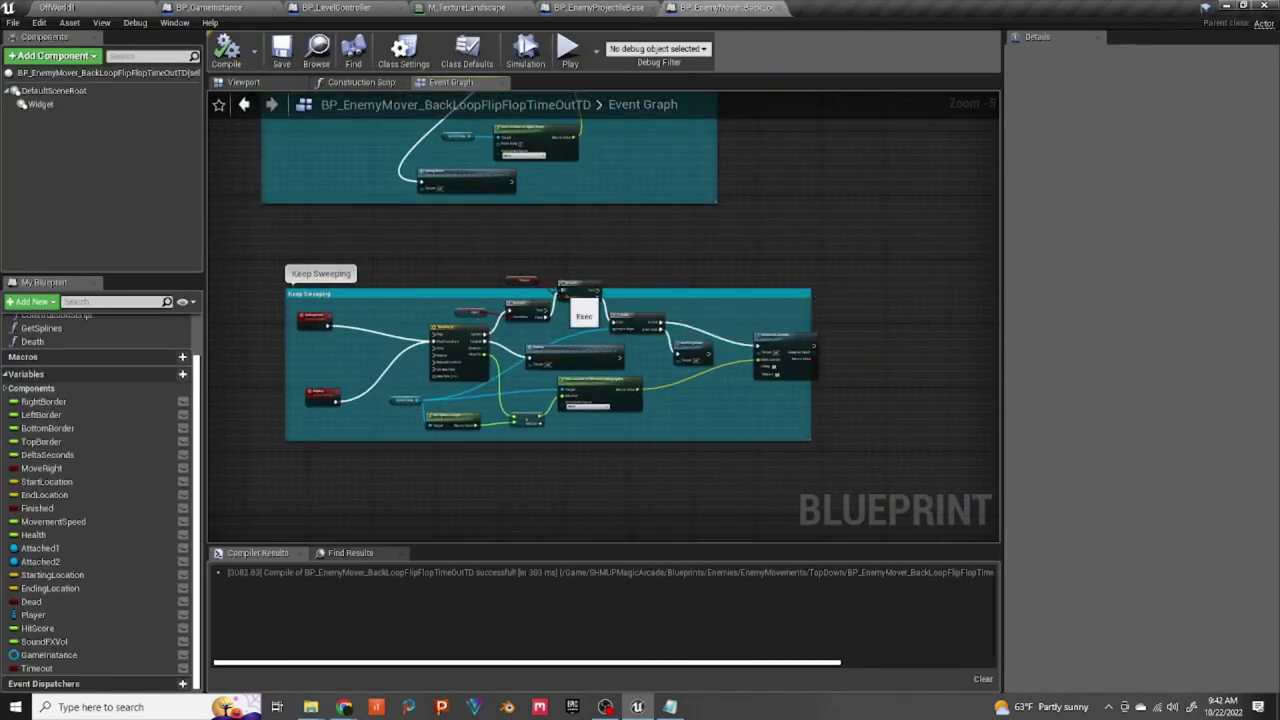
pyautogui.scroll(4, 540, 300)
pyautogui.scroll(-3, 544, 322)
pyautogui.moveTo(543, 322); pyautogui.dragTo(608, 218, button='right')
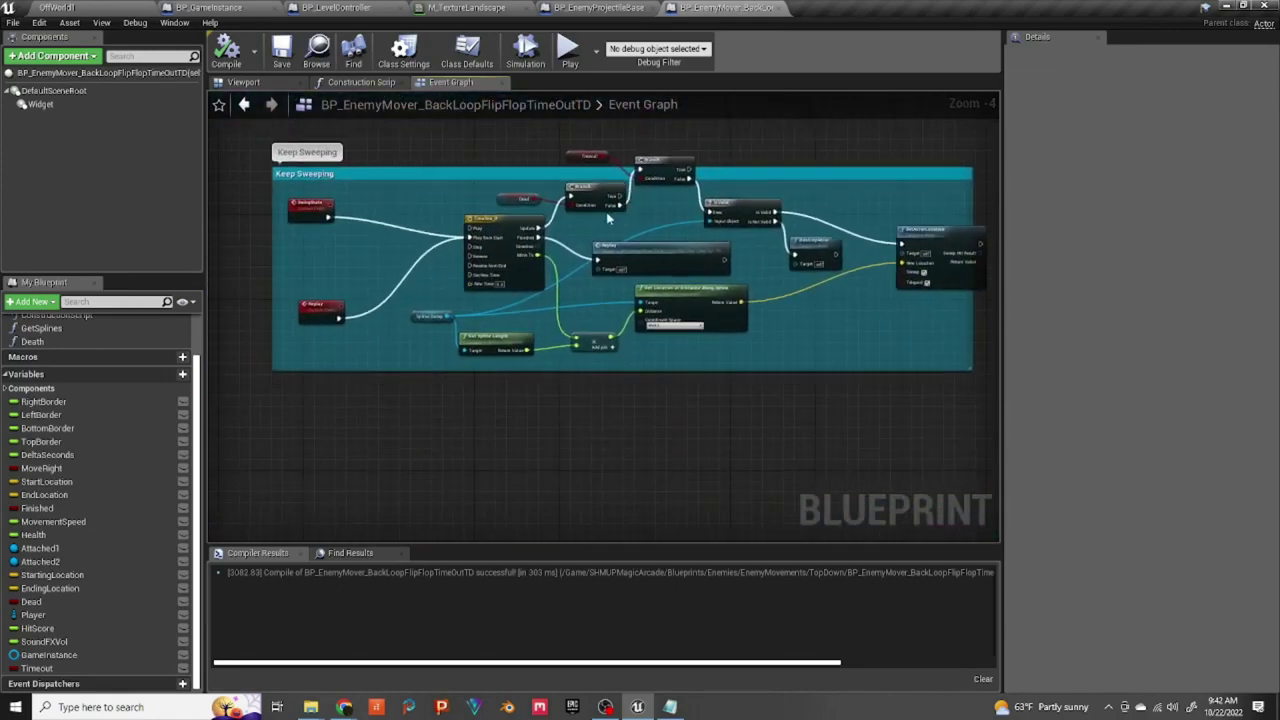
pyautogui.rightClick(286, 520)
pyautogui.write('c')
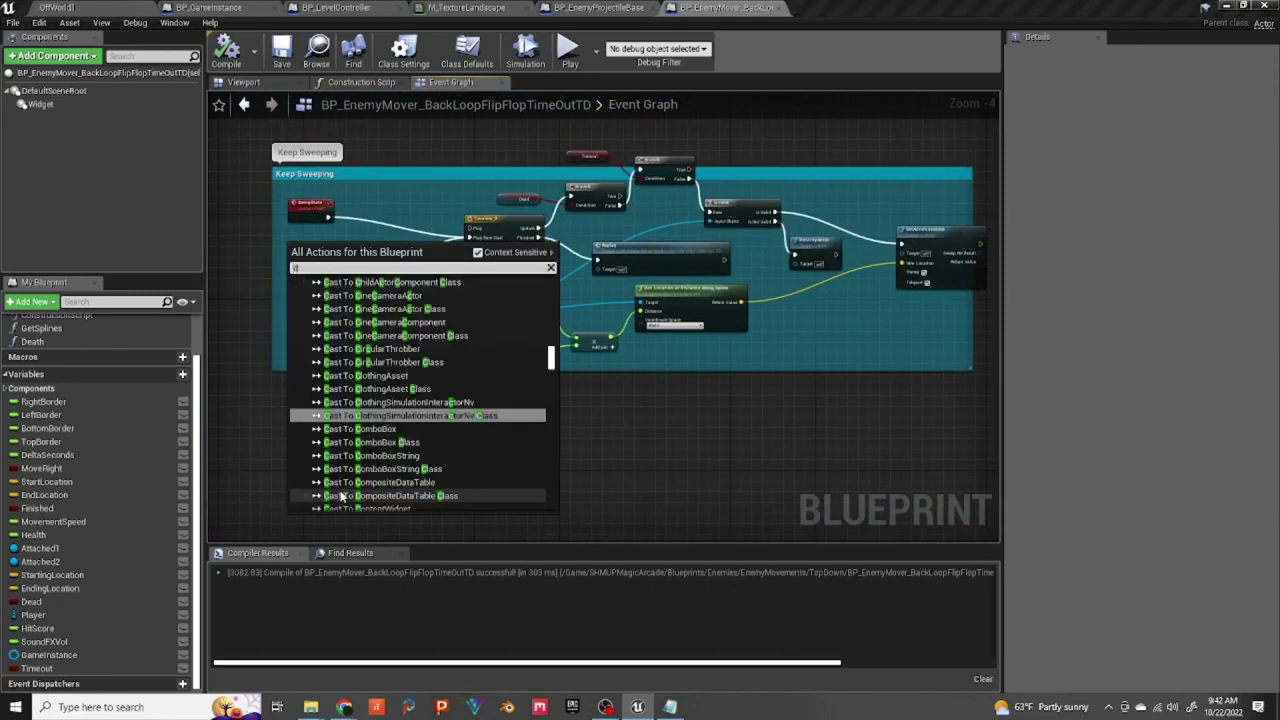
pyautogui.write('ustom event')
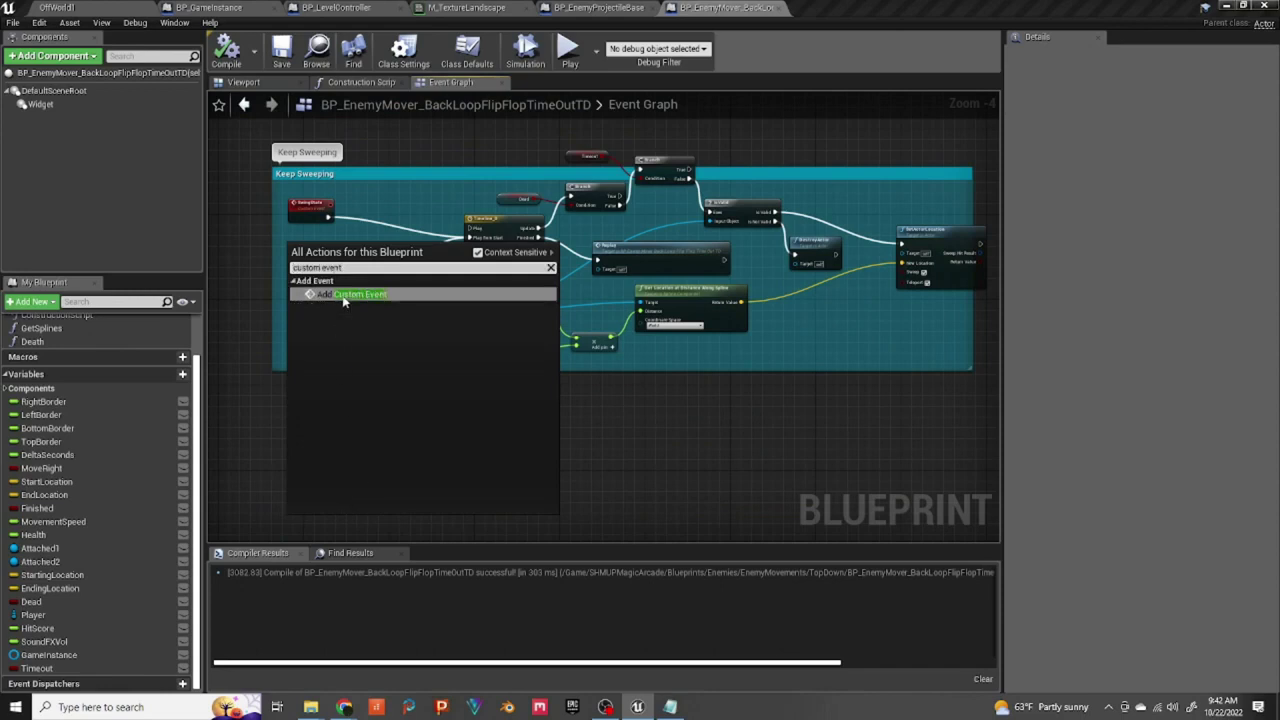
pyautogui.click(345, 295)
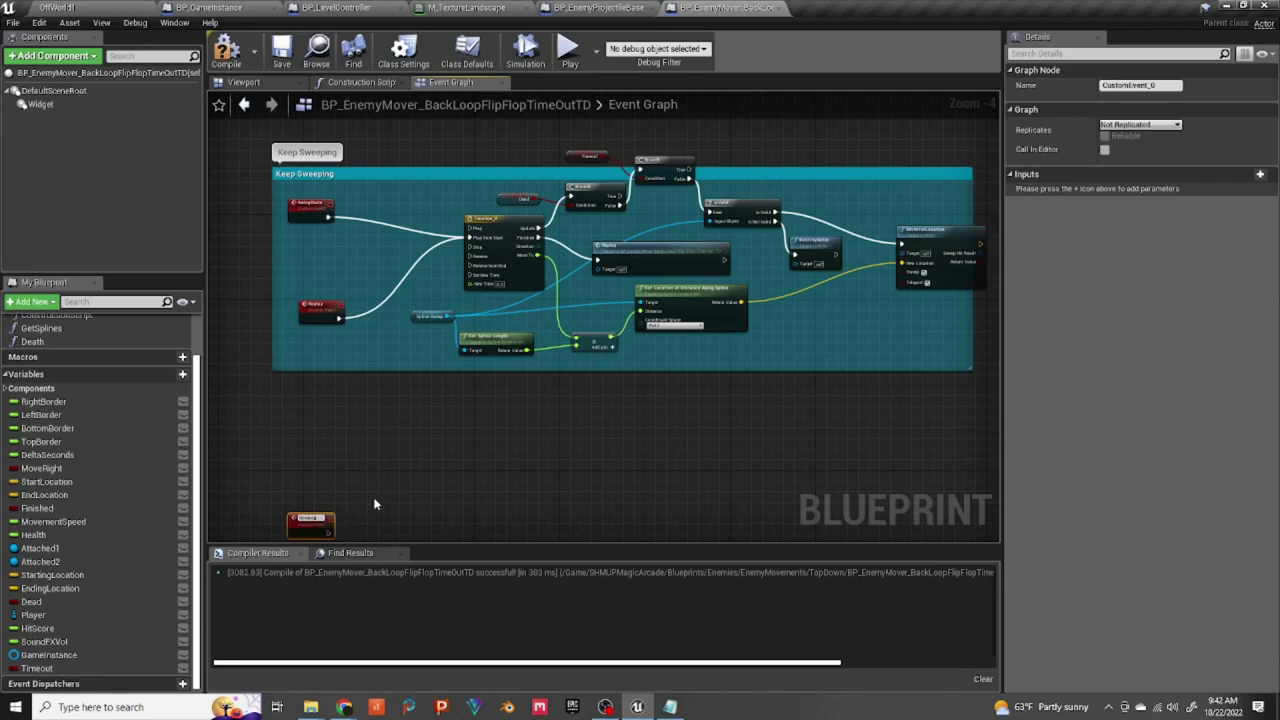
pyautogui.click(368, 502)
# Step: Add a DoOnce node wired from the True output of the Timeout branch
pyautogui.scroll(2, 310, 526)
pyautogui.scroll(-2, 309, 526)
pyautogui.moveTo(560, 420); pyautogui.dragTo(405, 536, button='right')
pyautogui.scroll(3, 563, 290)
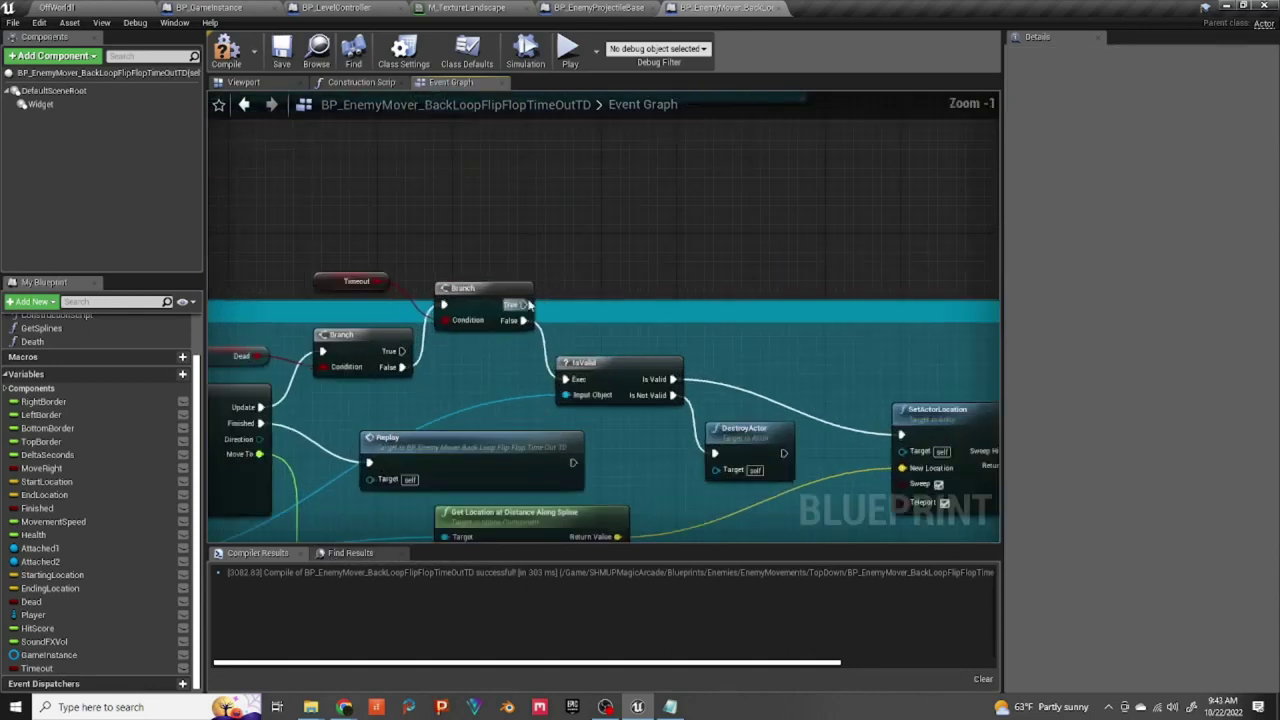
pyautogui.moveTo(530, 305); pyautogui.dragTo(619, 254)
pyautogui.write('doonce')
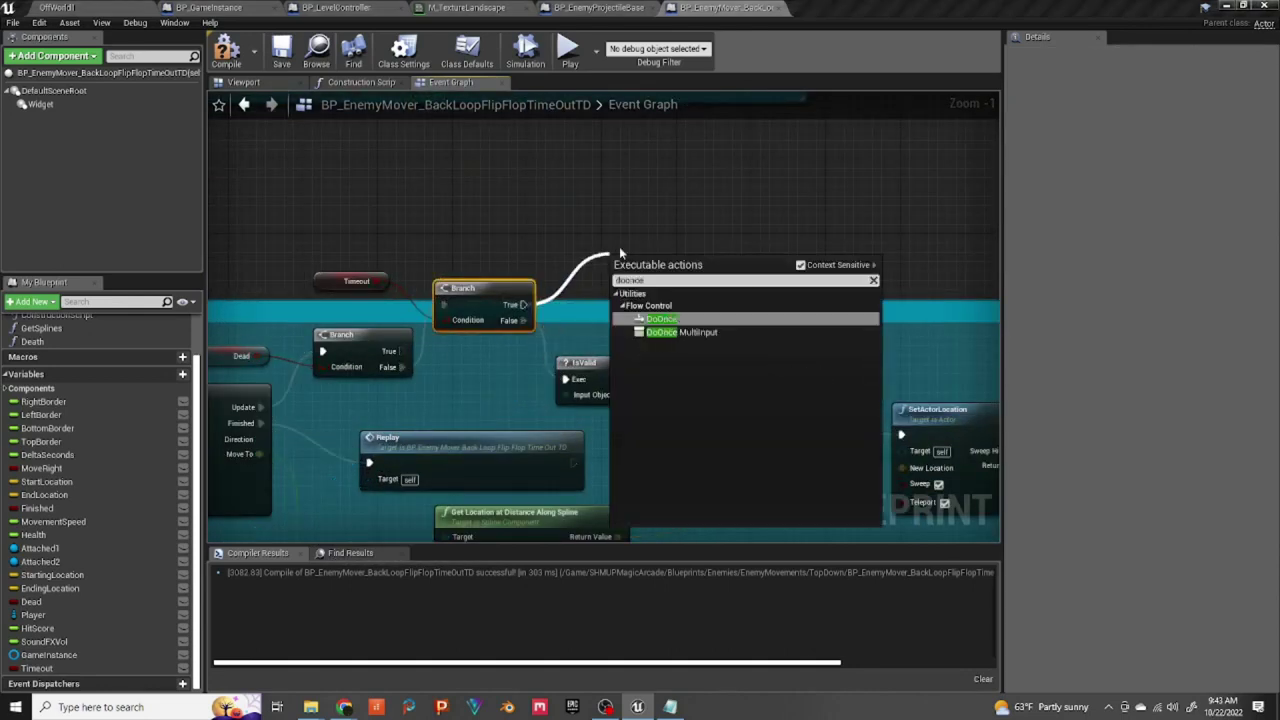
pyautogui.click(666, 320)
# Step: Wire DoOnce to a new Set Timer by Function Name node calling GoAway with a time of 0.1 and looping enabled
pyautogui.moveTo(688, 259); pyautogui.dragTo(855, 245)
pyautogui.write('set timer by function')
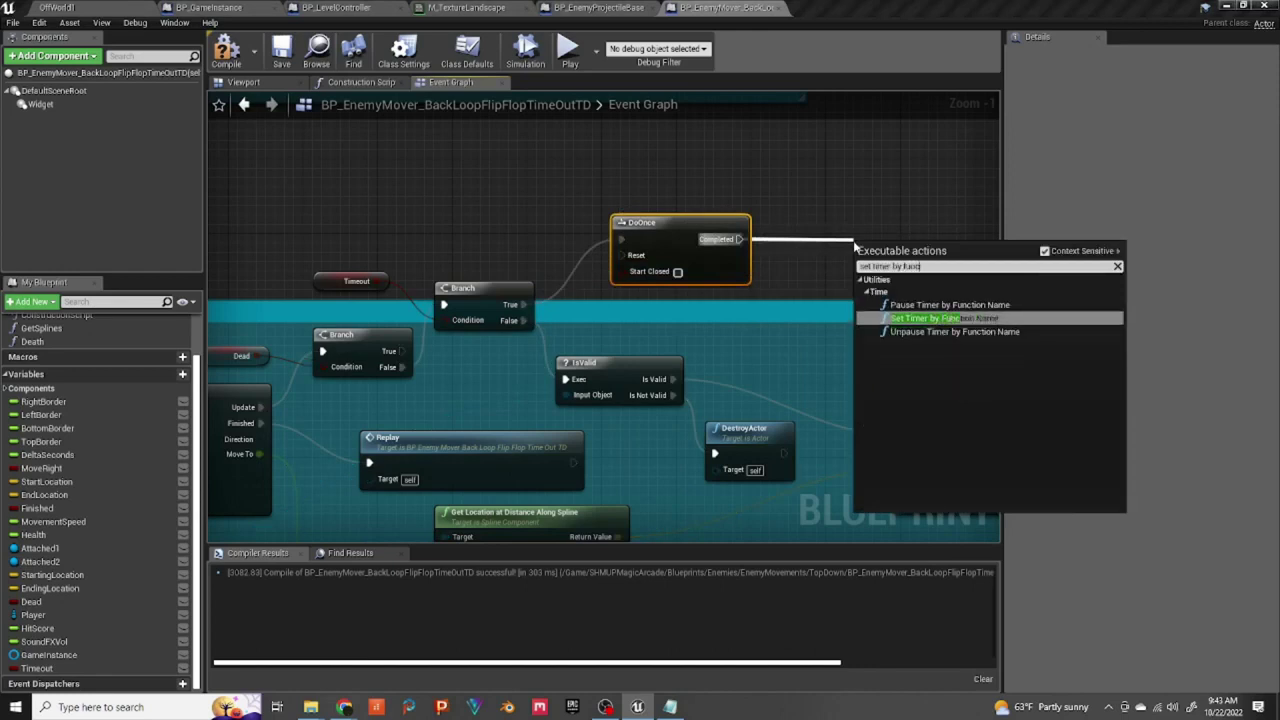
pyautogui.click(971, 319)
pyautogui.moveTo(964, 236); pyautogui.dragTo(955, 180)
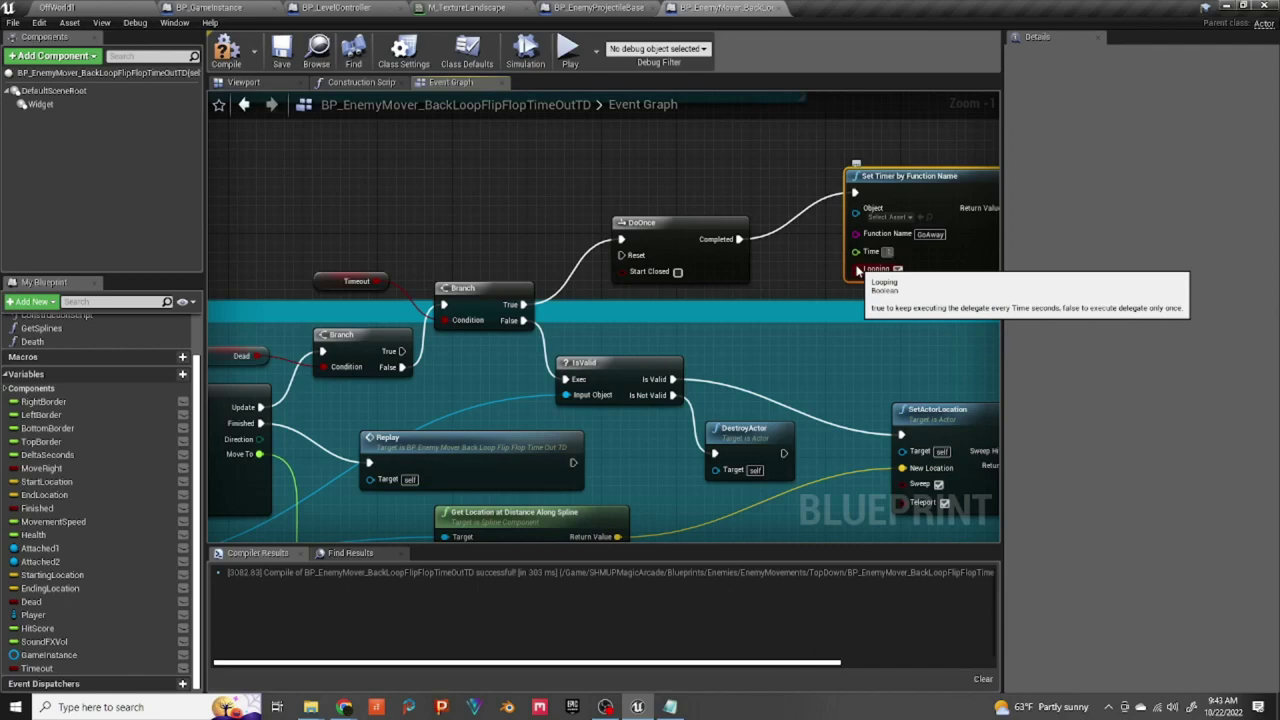
pyautogui.click(617, 198)
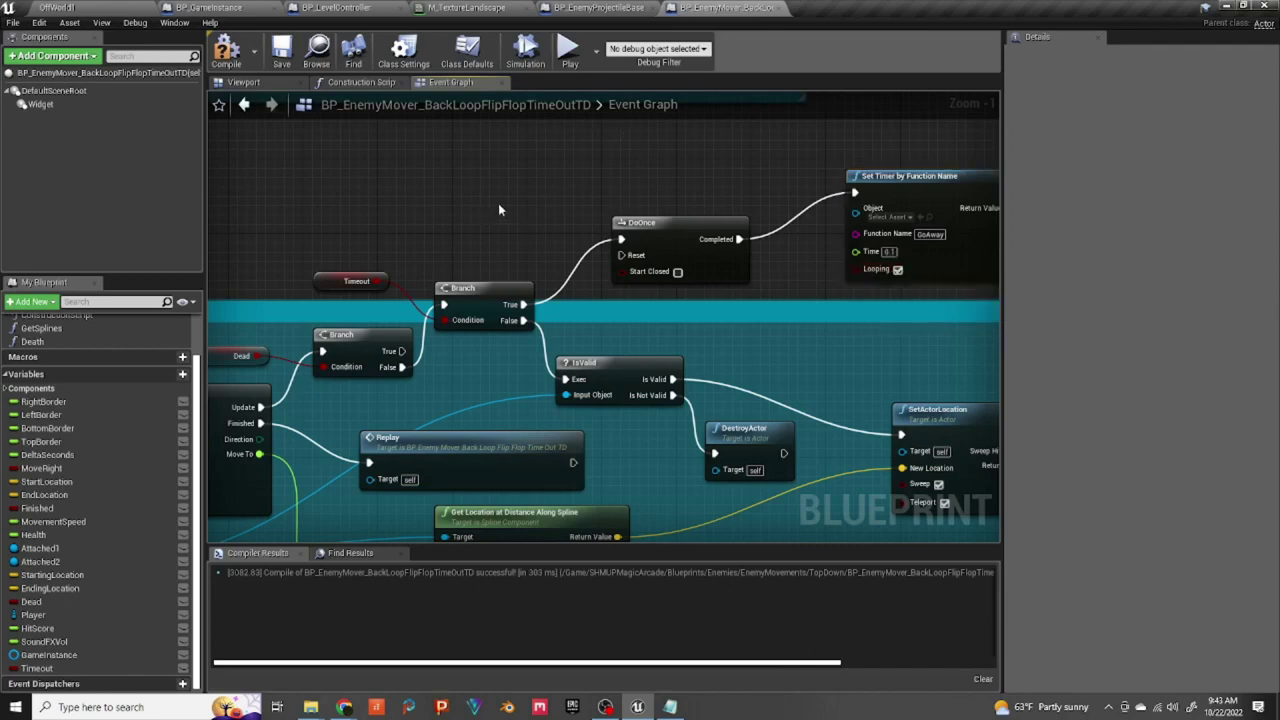
# Step: Examine the Widget component's axes in the blueprint's 3D view, and return to the GoAway event in the graph
pyautogui.scroll(-5, 501, 204)
pyautogui.moveTo(482, 381); pyautogui.dragTo(394, 145, button='right')
pyautogui.scroll(4, 418, 257)
pyautogui.scroll(-3, 432, 284)
pyautogui.scroll(-3, 544, 325)
pyautogui.moveTo(601, 385); pyautogui.dragTo(591, 323, button='right')
pyautogui.scroll(3, 504, 340)
pyautogui.scroll(1, 505, 343)
pyautogui.scroll(-2, 517, 337)
pyautogui.click(264, 86)
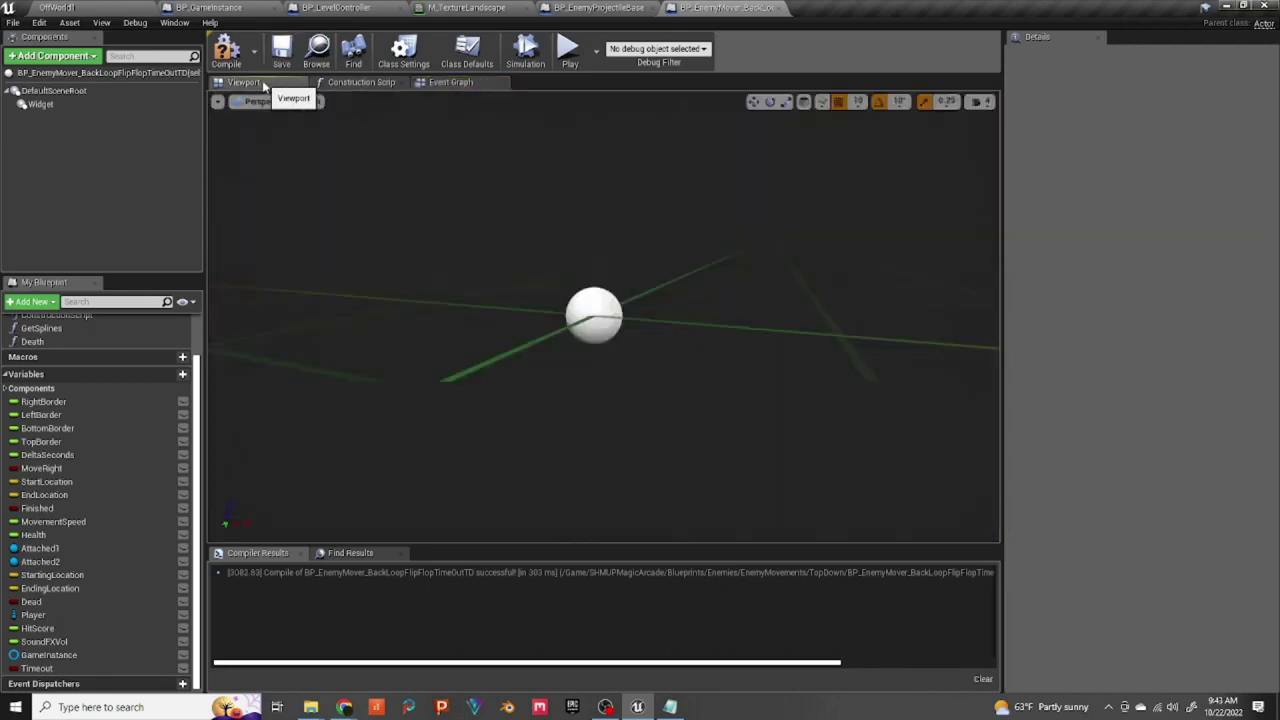
pyautogui.click(36, 104)
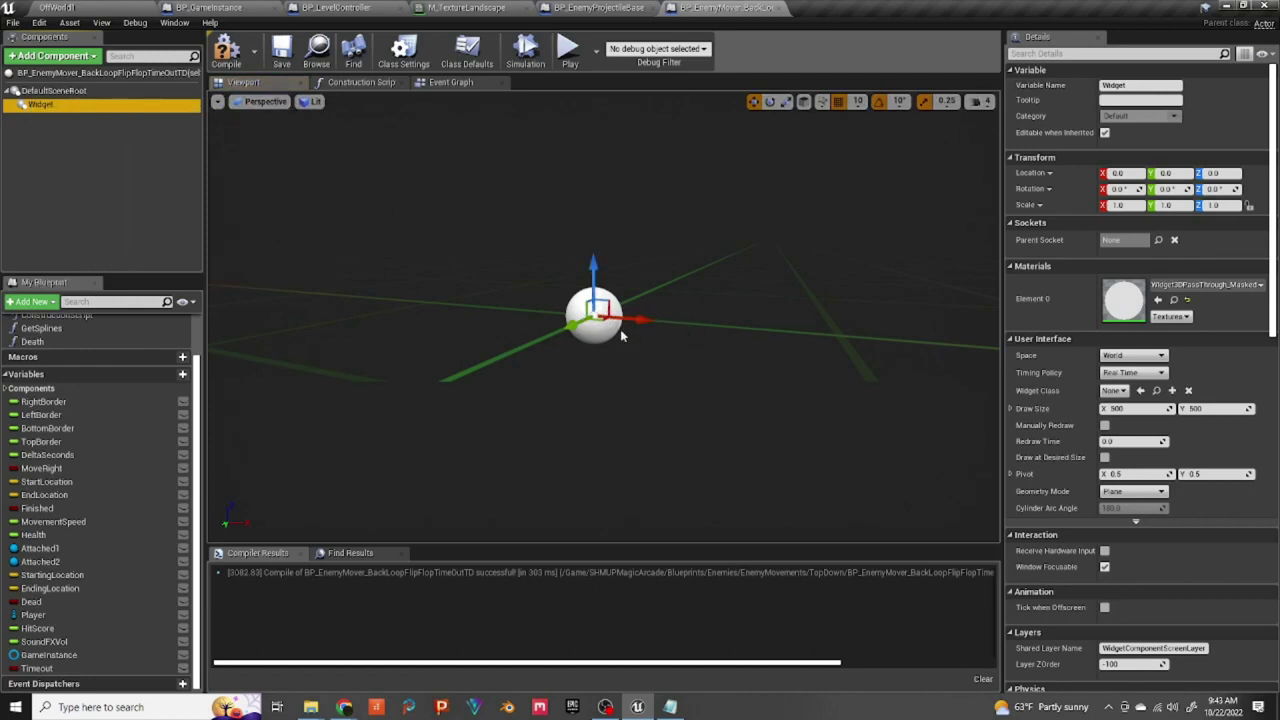
pyautogui.click(443, 84)
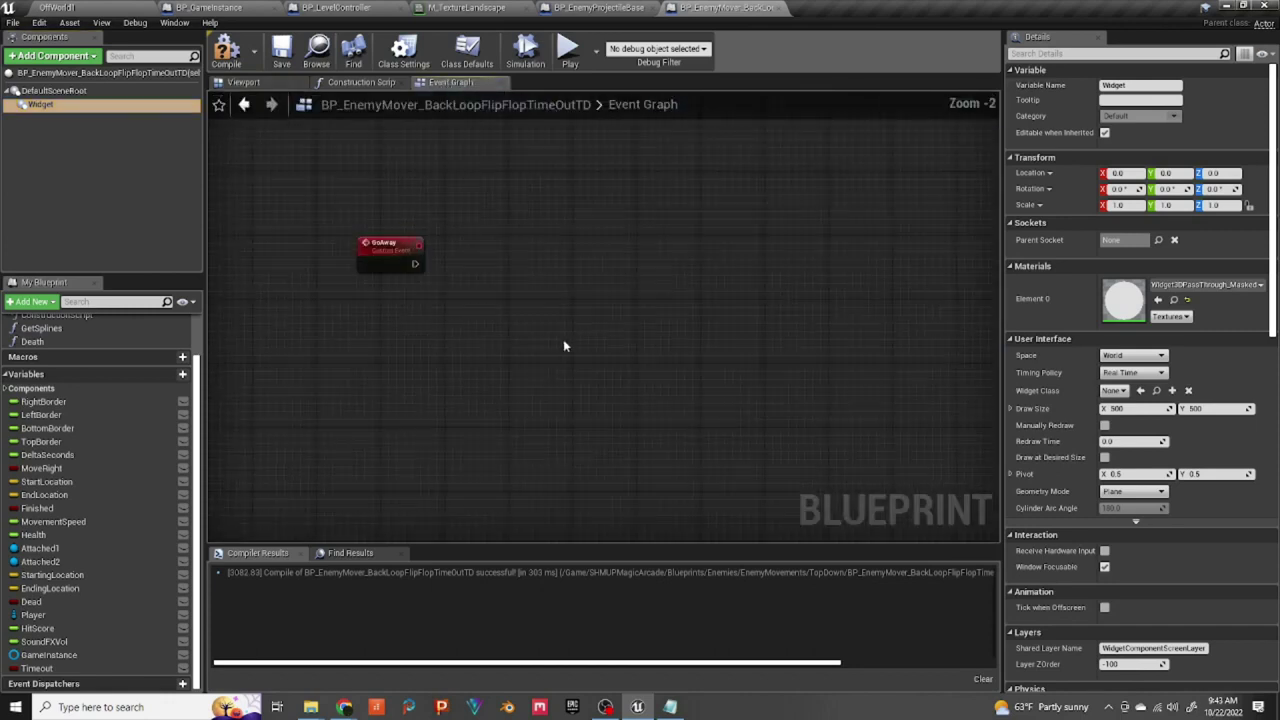
# Step: Add a GetActorLocation node below the GoAway event and split its return value into X, Y and Z
pyautogui.moveTo(555, 334); pyautogui.dragTo(606, 397, button='right')
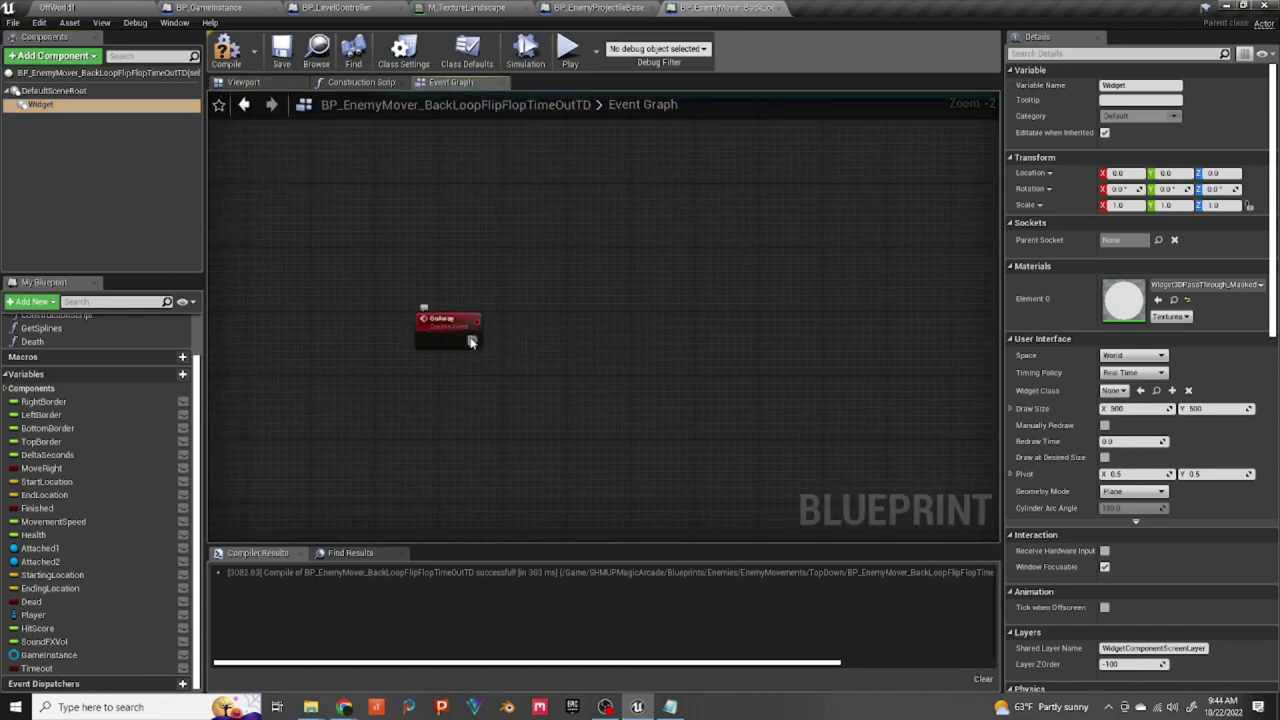
pyautogui.rightClick(518, 366)
pyautogui.write('get actor loc')
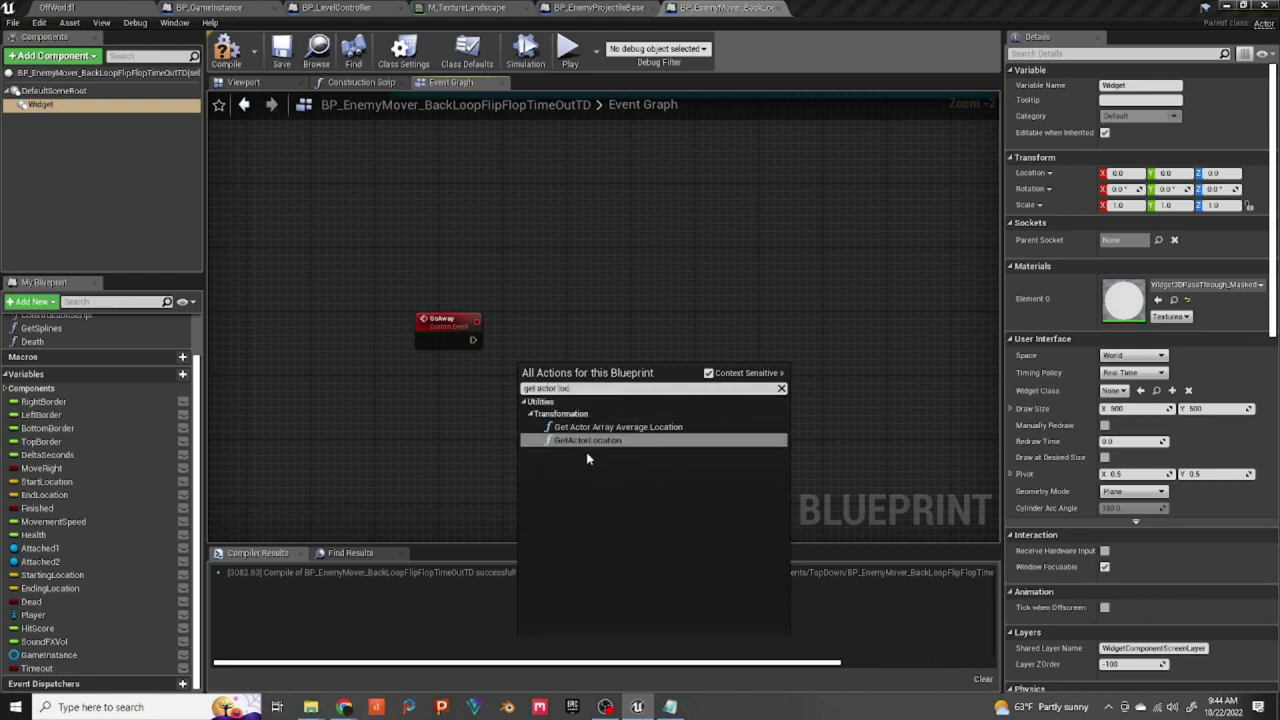
pyautogui.click(587, 441)
pyautogui.rightClick(619, 392)
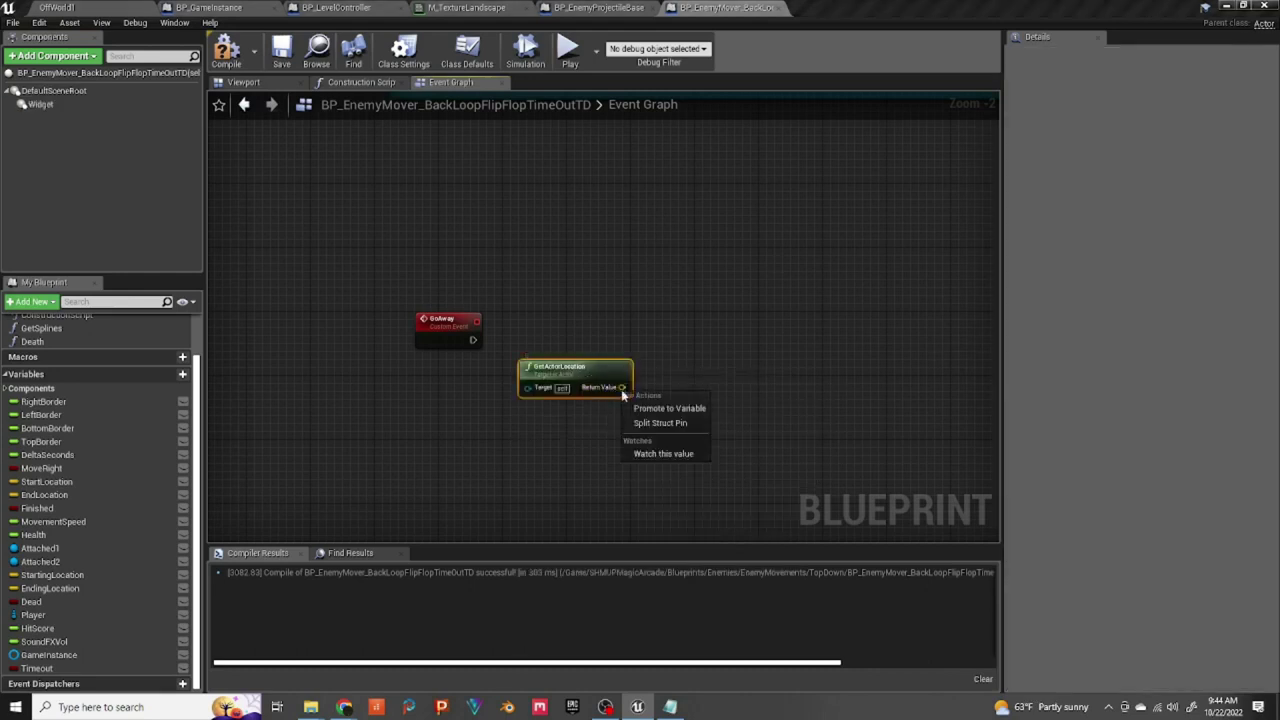
pyautogui.click(665, 424)
pyautogui.moveTo(602, 385); pyautogui.dragTo(551, 397)
pyautogui.rightClick(601, 384)
pyautogui.write('se')
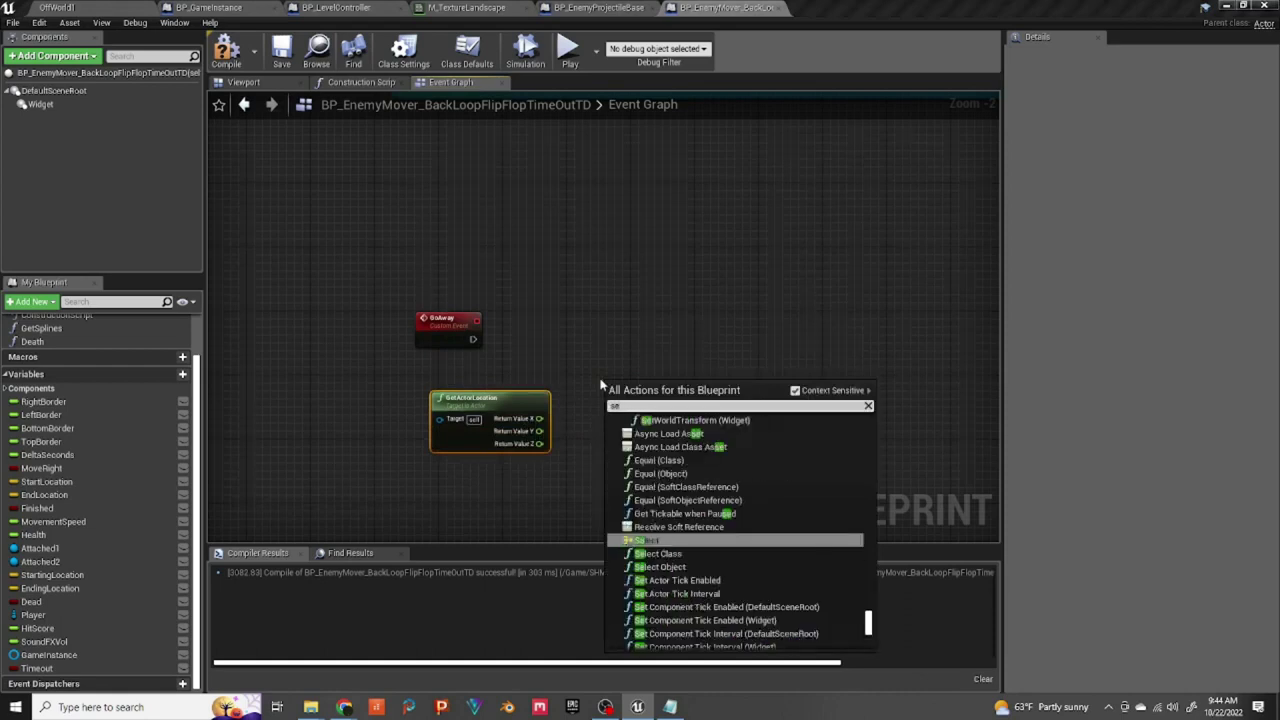
pyautogui.write('t actor rot')
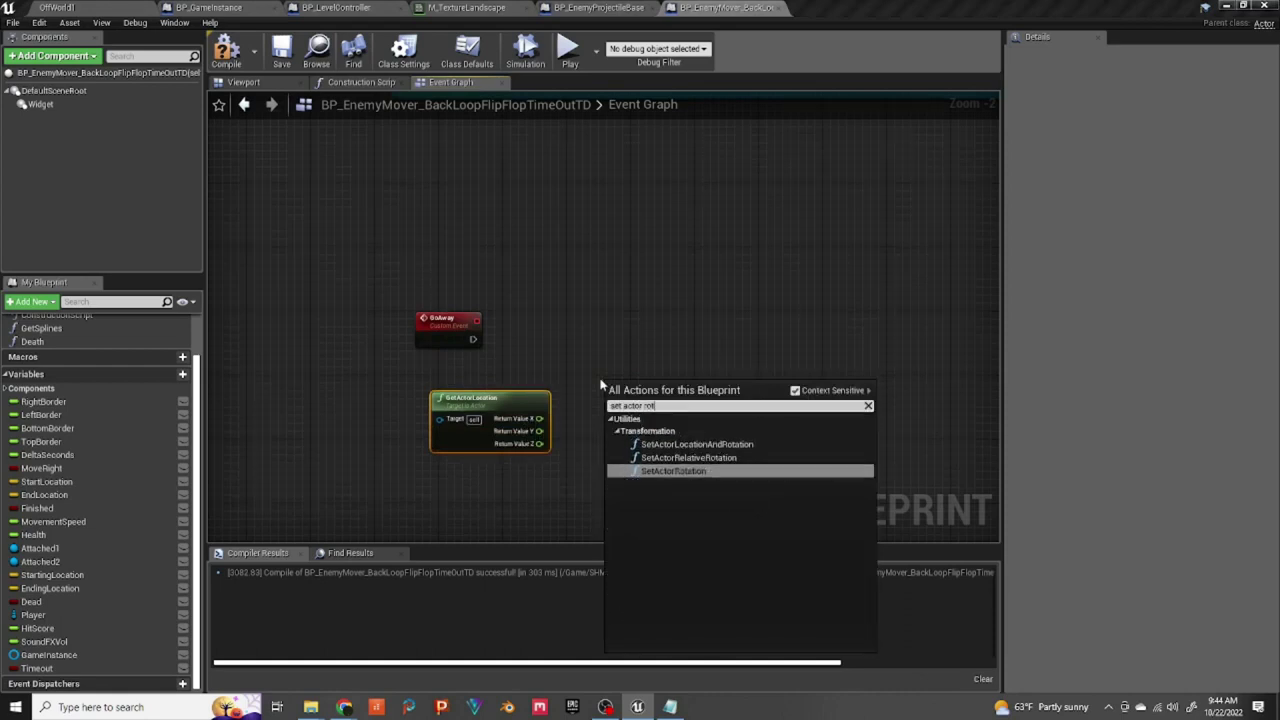
pyautogui.click(675, 470)
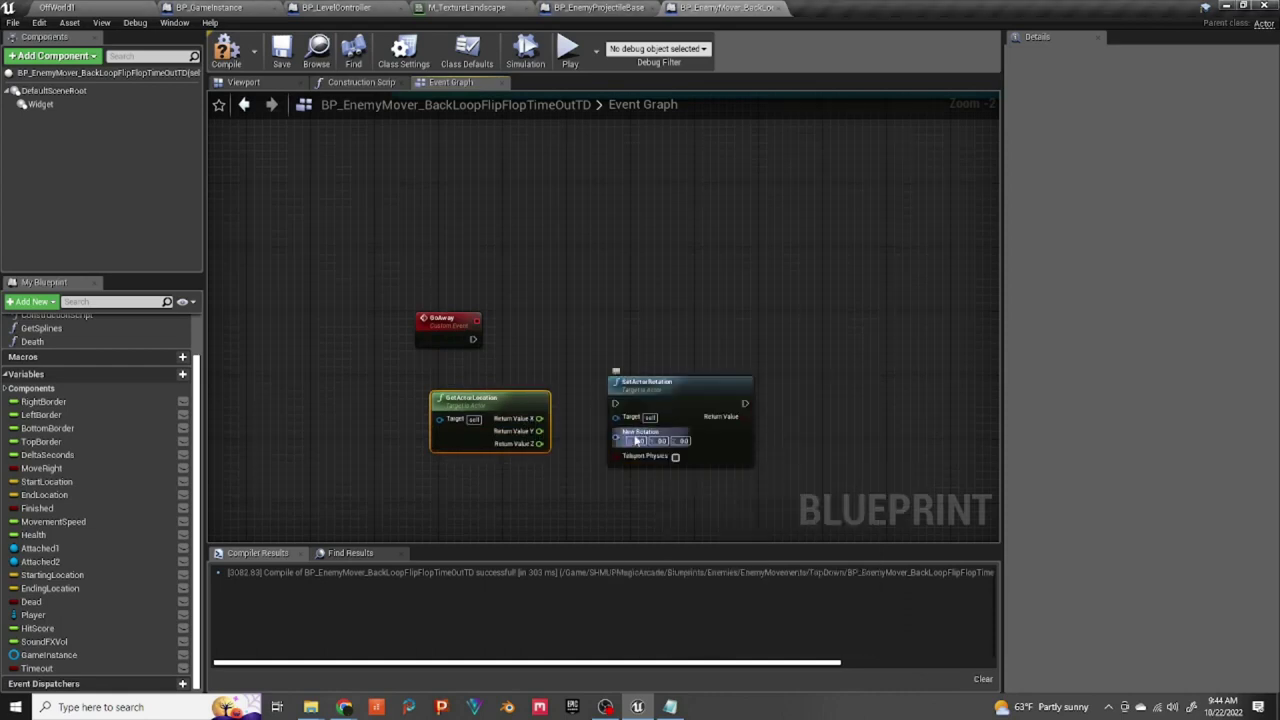
pyautogui.click(652, 391)
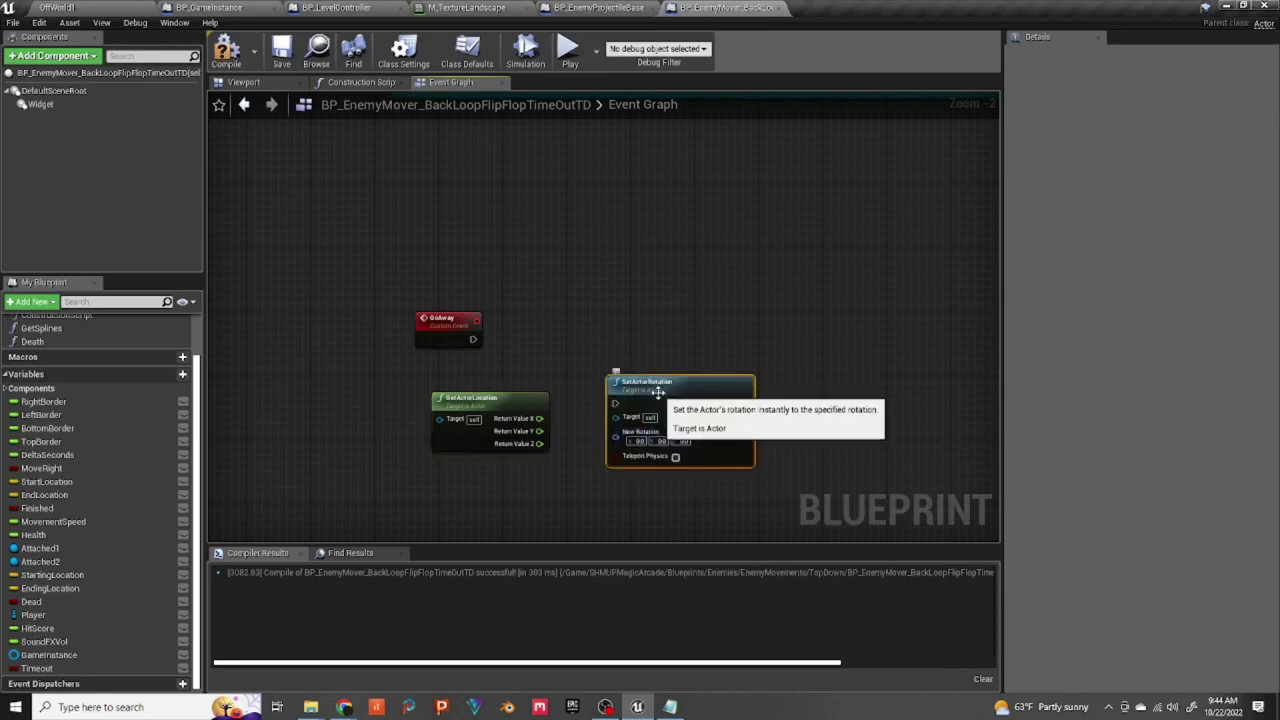
pyautogui.press('Delete')
# Step: Add a SetActorLocation node beside the split GetActorLocation node
pyautogui.rightClick(658, 385)
pyautogui.write('get a')
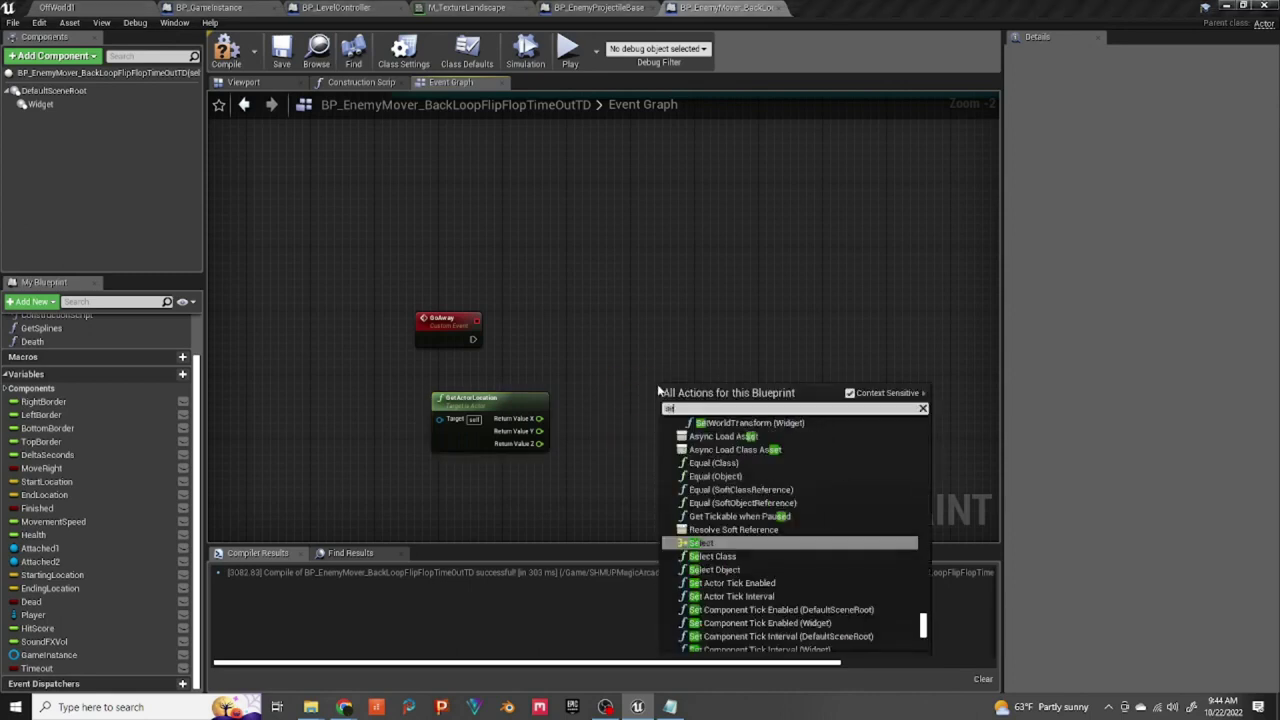
pyautogui.write('ctor loc')
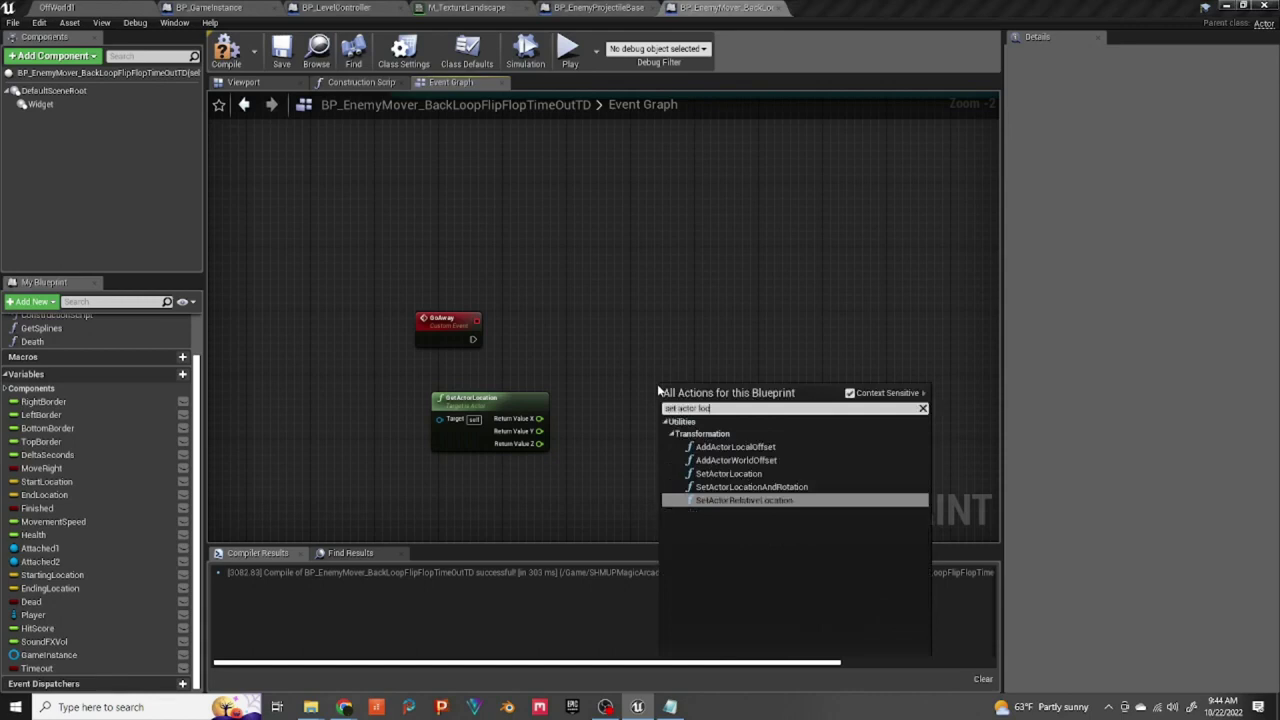
pyautogui.click(752, 474)
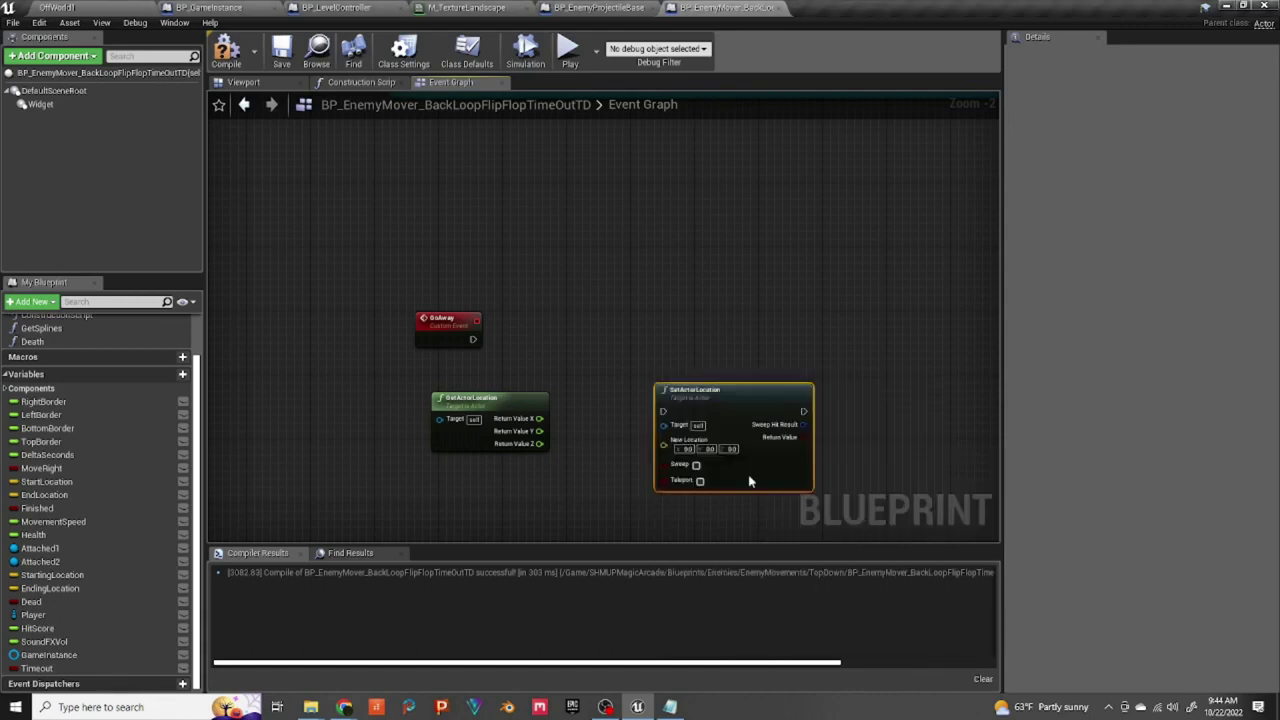
# Step: Move the SetActorLocation node level with the GoAway event and split its New Location into X, Y and Z
pyautogui.moveTo(739, 404); pyautogui.dragTo(739, 316)
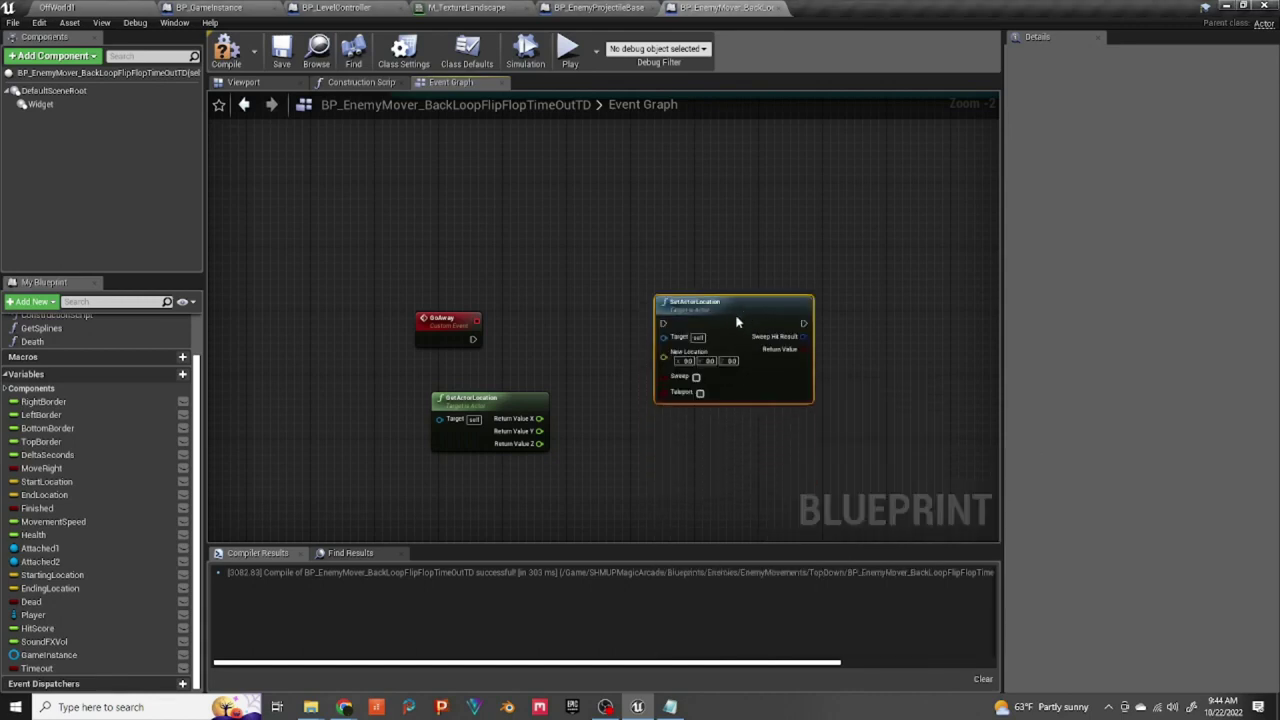
pyautogui.rightClick(664, 354)
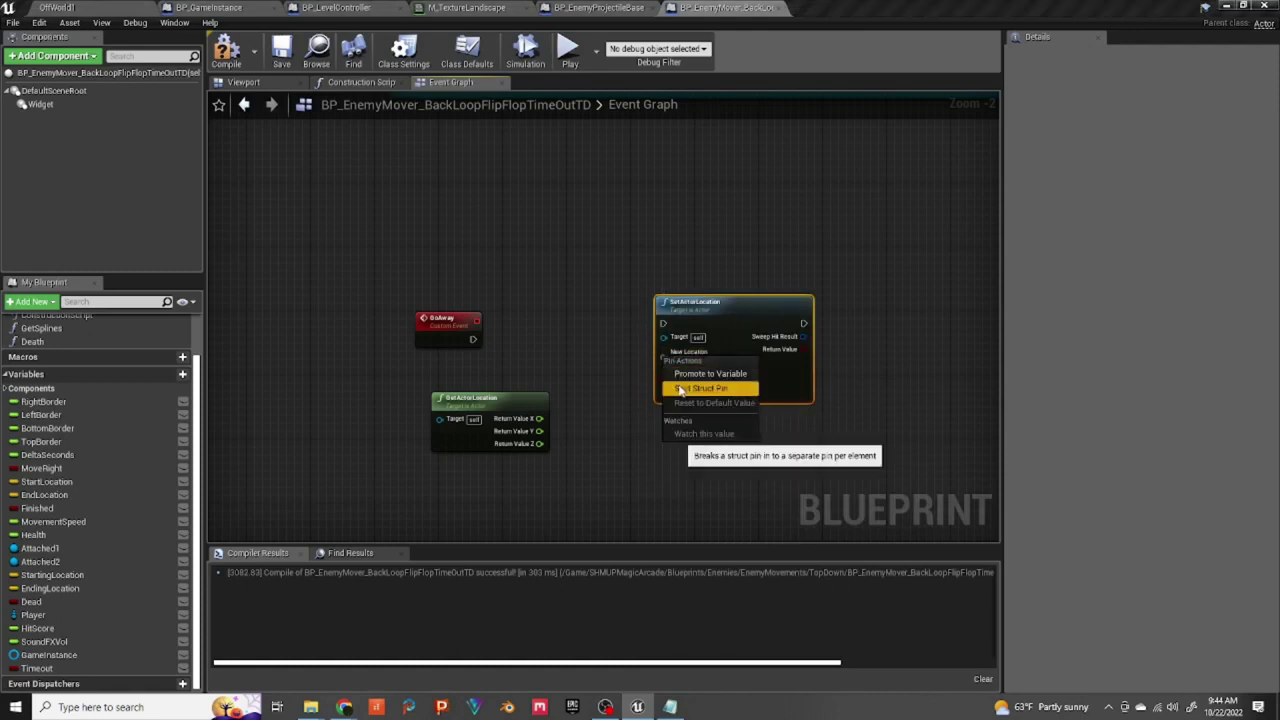
pyautogui.click(700, 389)
pyautogui.scroll(2, 702, 461)
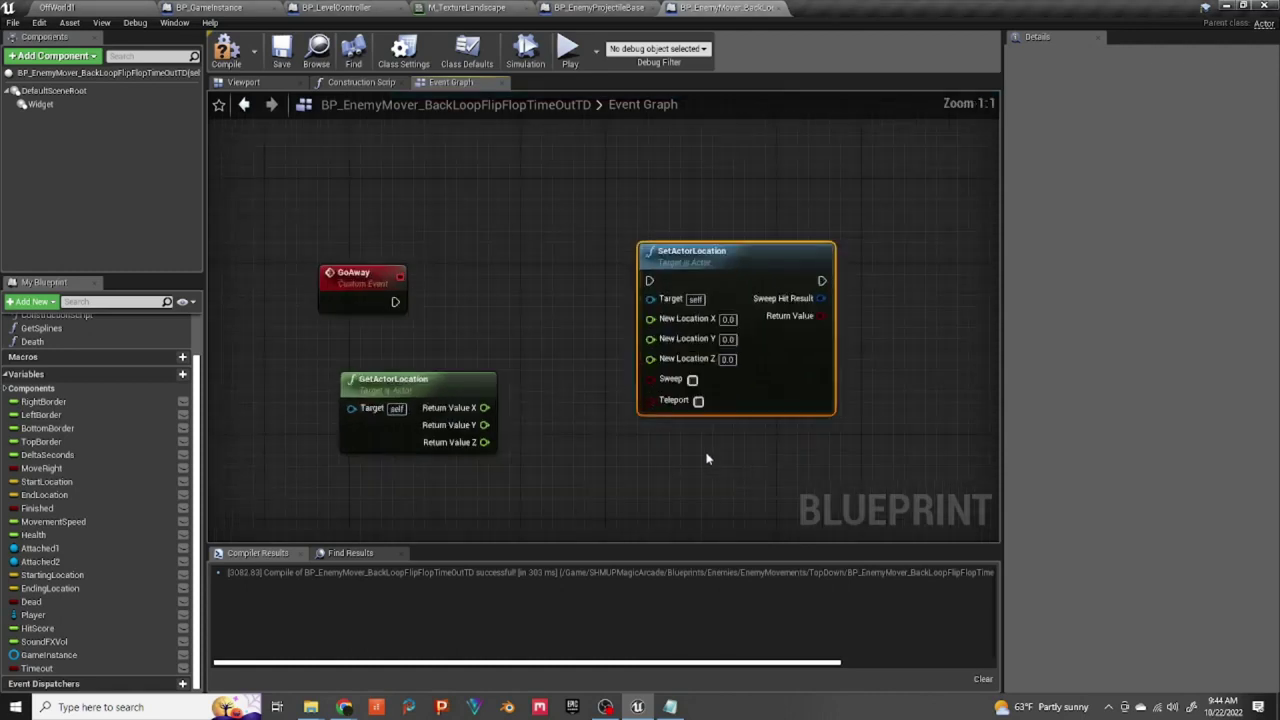
pyautogui.moveTo(641, 363); pyautogui.dragTo(647, 405, button='right')
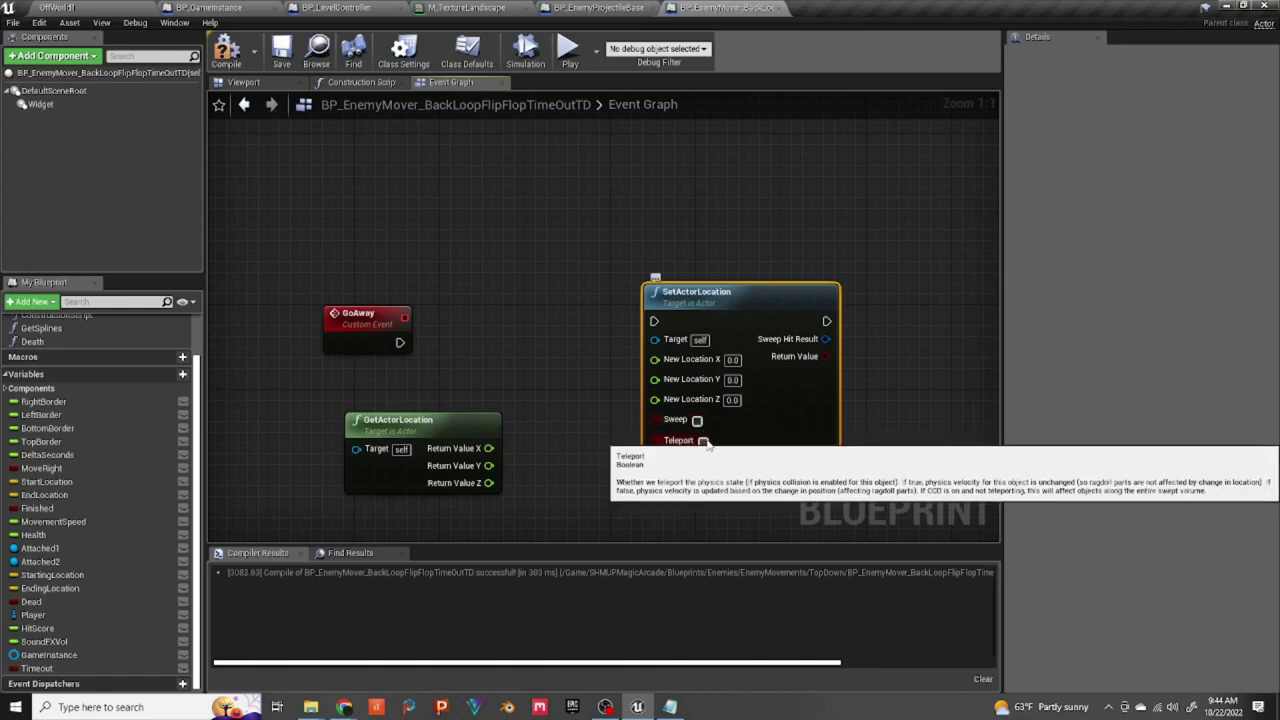
pyautogui.moveTo(580, 341); pyautogui.dragTo(600, 353, button='right')
pyautogui.moveTo(740, 325); pyautogui.dragTo(778, 330)
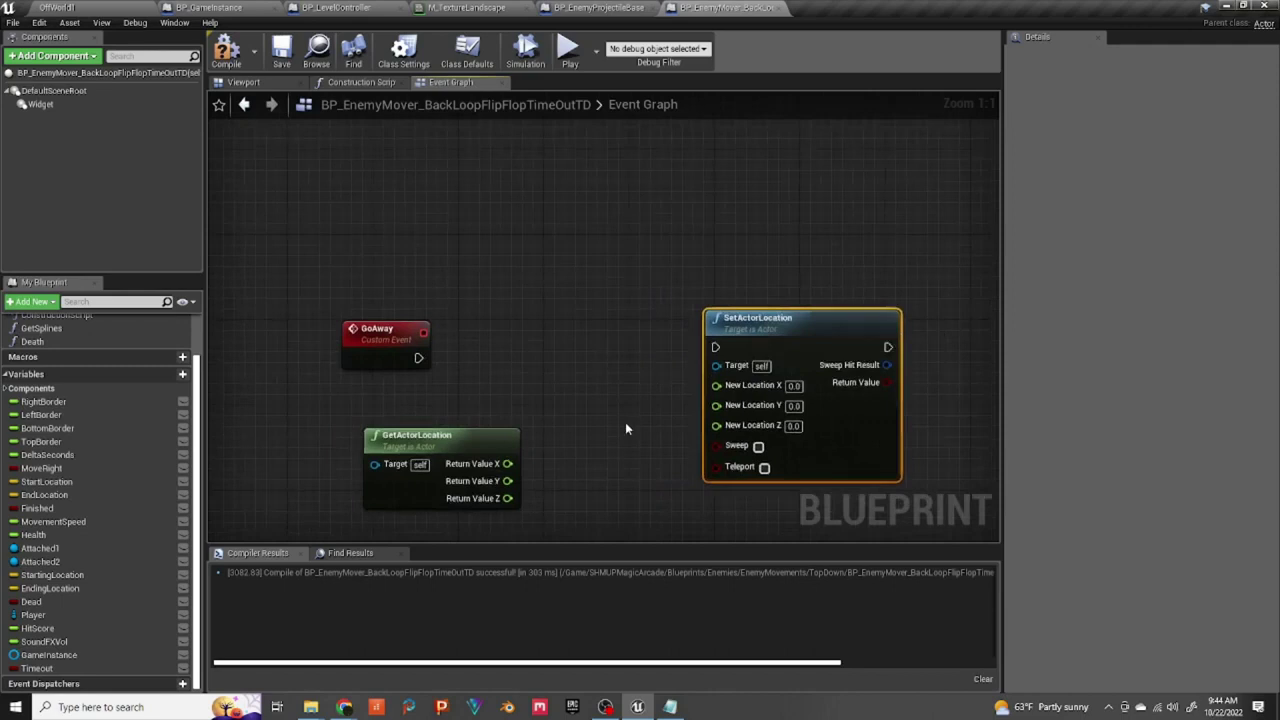
# Step: Add a self reference feeding an Is Valid node, and arrange both between the GoAway event and GetActorLocation
pyautogui.rightClick(481, 264)
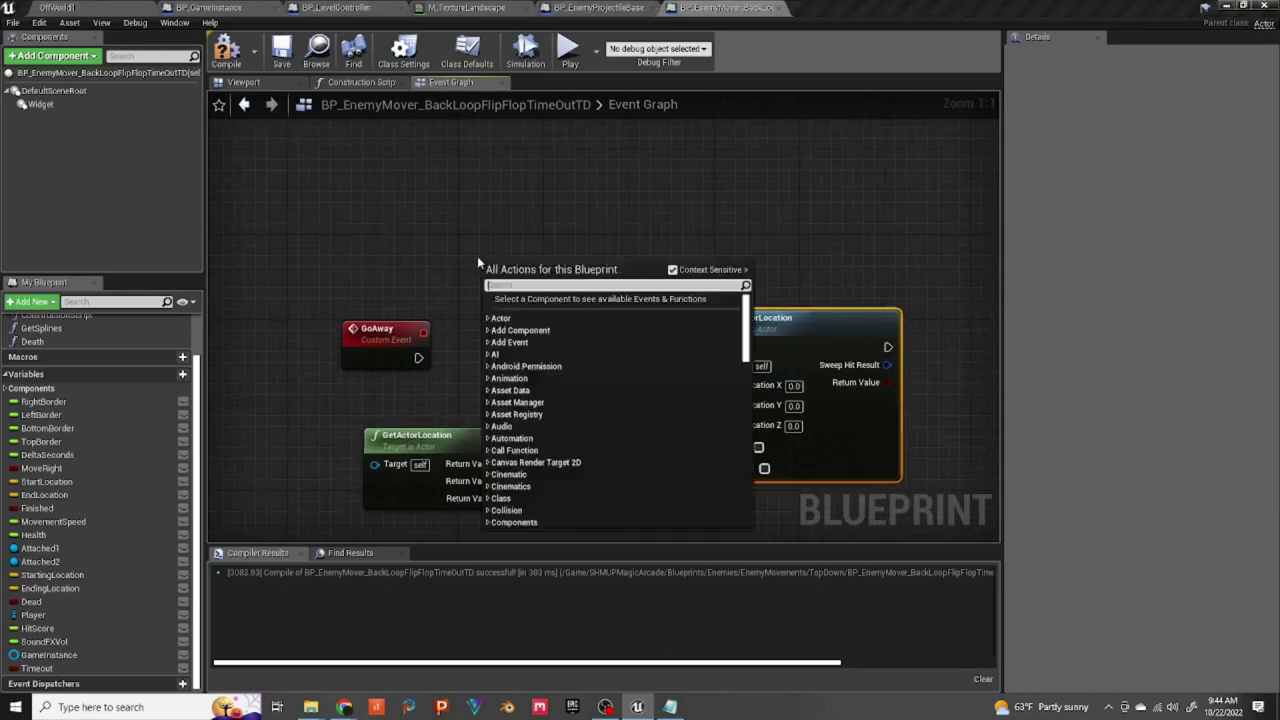
pyautogui.write('self')
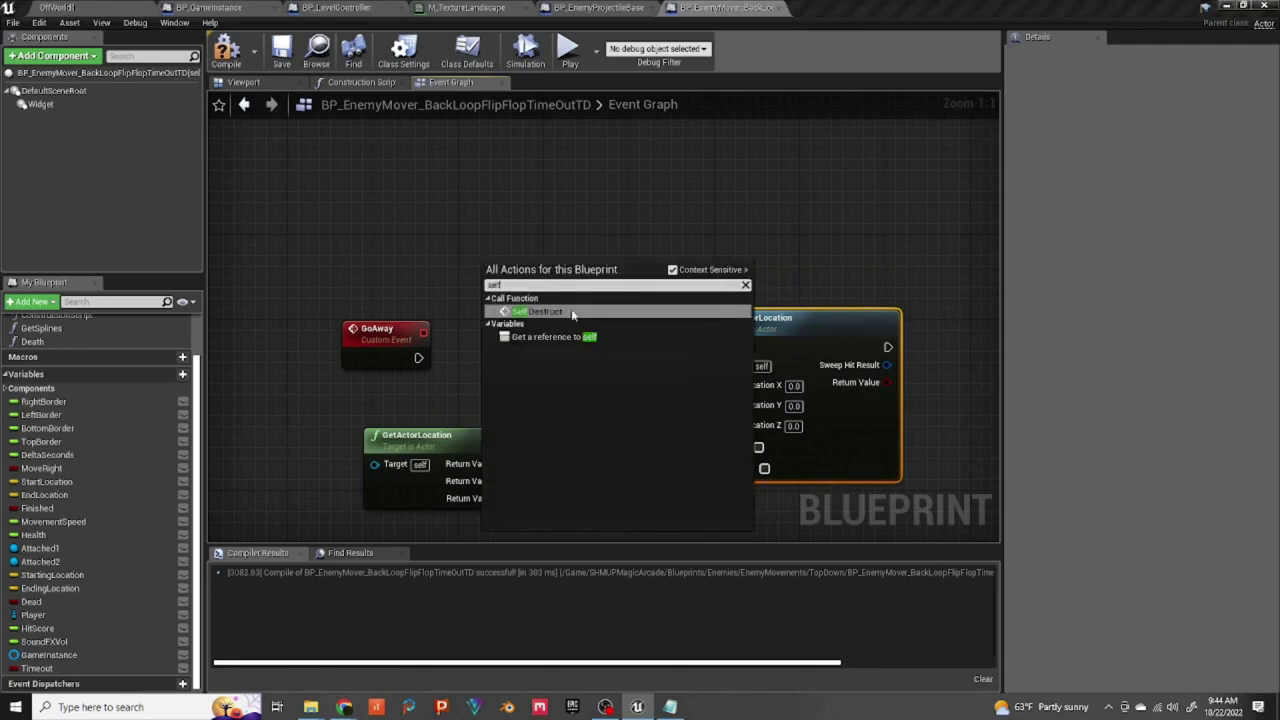
pyautogui.click(555, 337)
pyautogui.moveTo(553, 266); pyautogui.dragTo(557, 339)
pyautogui.write('isvalid')
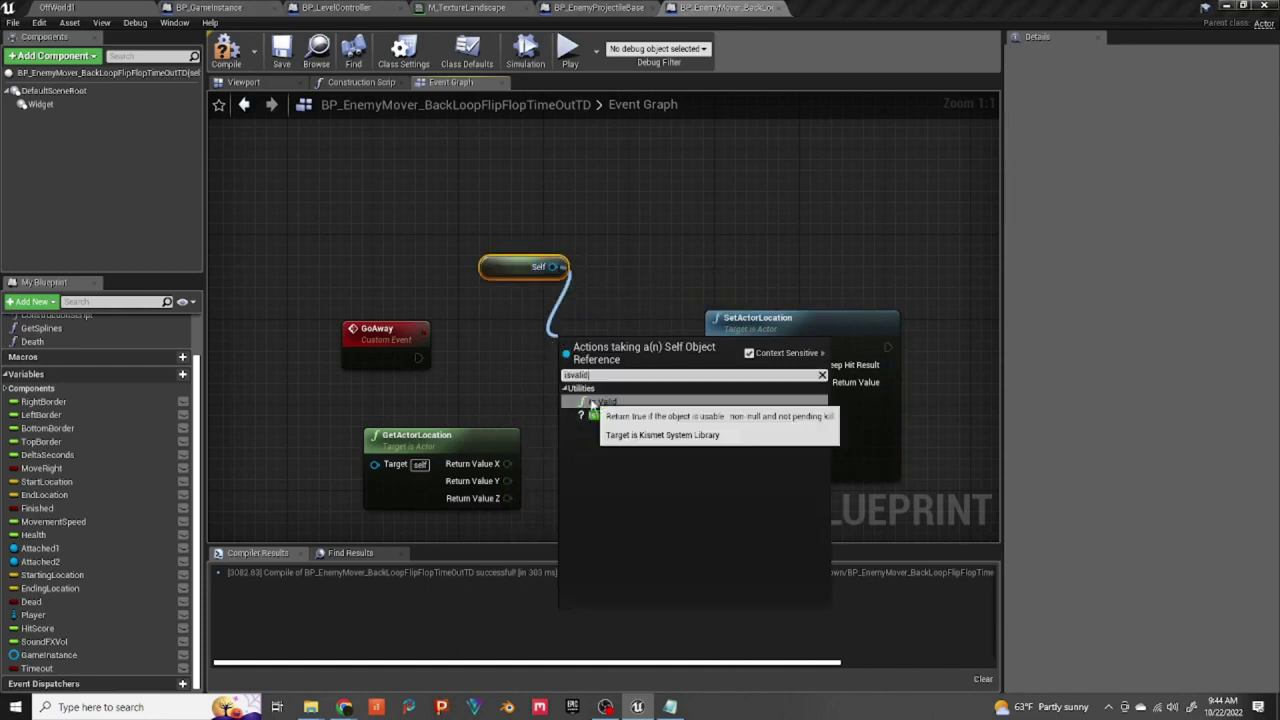
pyautogui.click(601, 401)
pyautogui.moveTo(610, 354); pyautogui.dragTo(522, 397)
pyautogui.moveTo(506, 264); pyautogui.dragTo(311, 395)
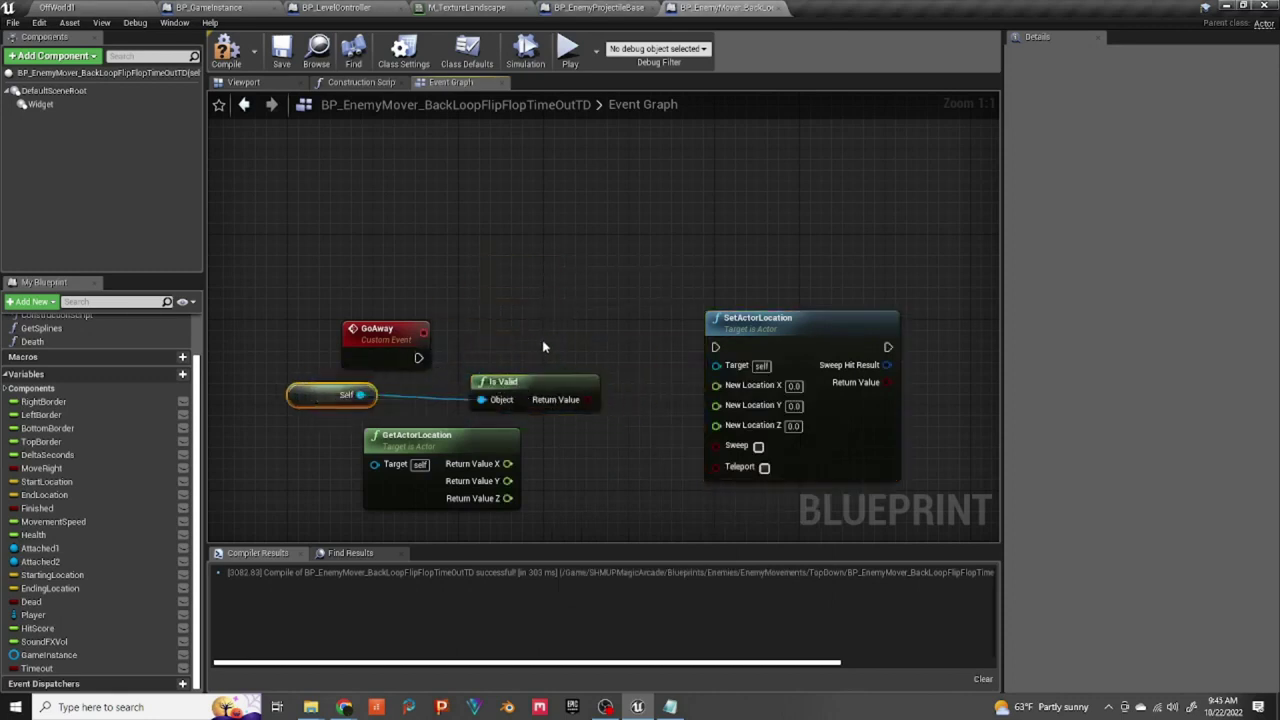
# Step: Add a Branch after GoAway with Is Valid as its condition, and connect its True output to SetActorLocation
pyautogui.click(590, 343)
pyautogui.moveTo(418, 358); pyautogui.dragTo(598, 363)
pyautogui.moveTo(766, 356); pyautogui.dragTo(937, 356)
pyautogui.moveTo(649, 351); pyautogui.dragTo(690, 345)
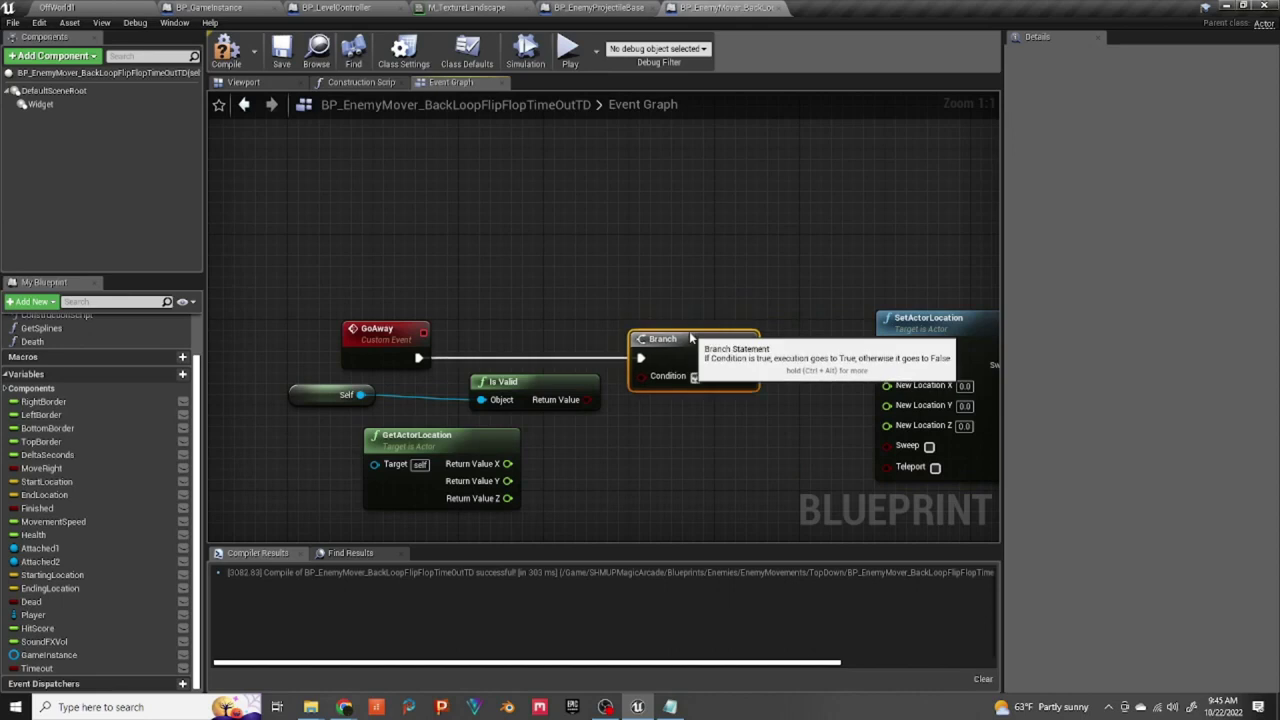
pyautogui.moveTo(591, 401); pyautogui.dragTo(641, 377)
pyautogui.moveTo(774, 393); pyautogui.dragTo(527, 380, button='right')
pyautogui.moveTo(483, 343); pyautogui.dragTo(686, 328)
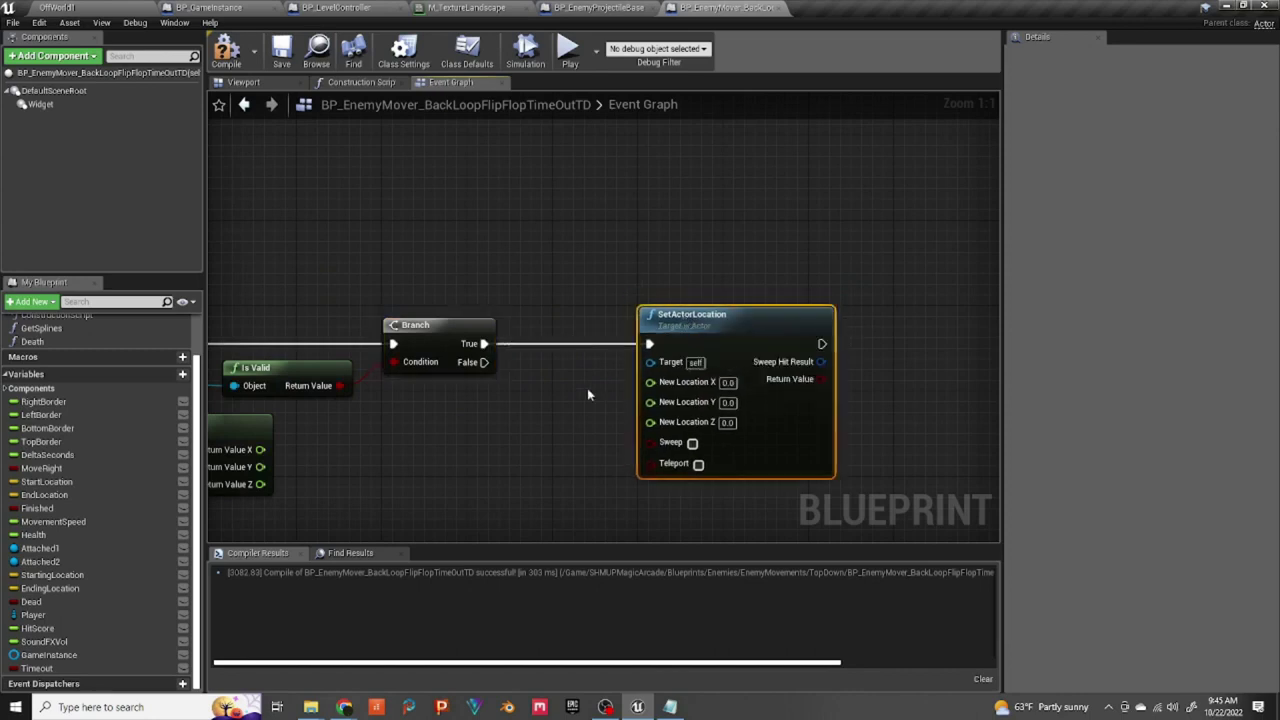
# Step: Move GetActorLocation nearer to SetActorLocation and connect its Z and Y return values to New Location Z and Y
pyautogui.moveTo(587, 388); pyautogui.dragTo(649, 348, button='right')
pyautogui.scroll(-2, 492, 430)
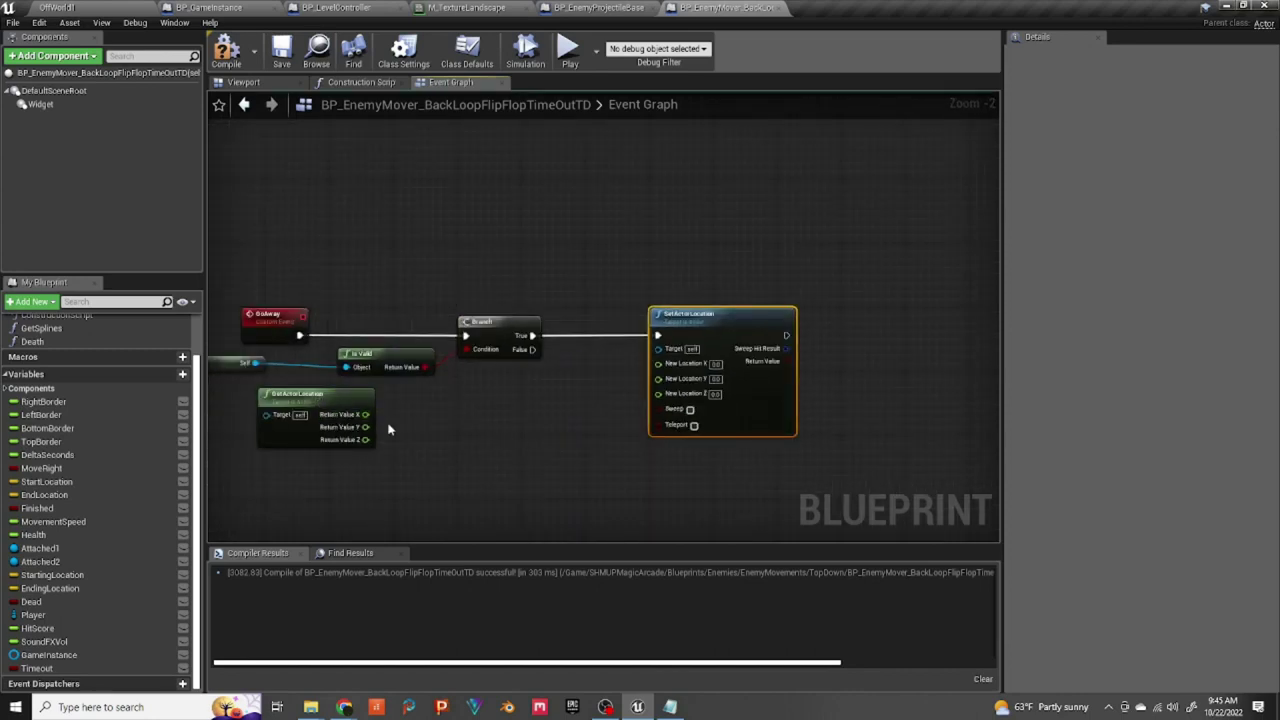
pyautogui.moveTo(367, 401); pyautogui.dragTo(508, 390)
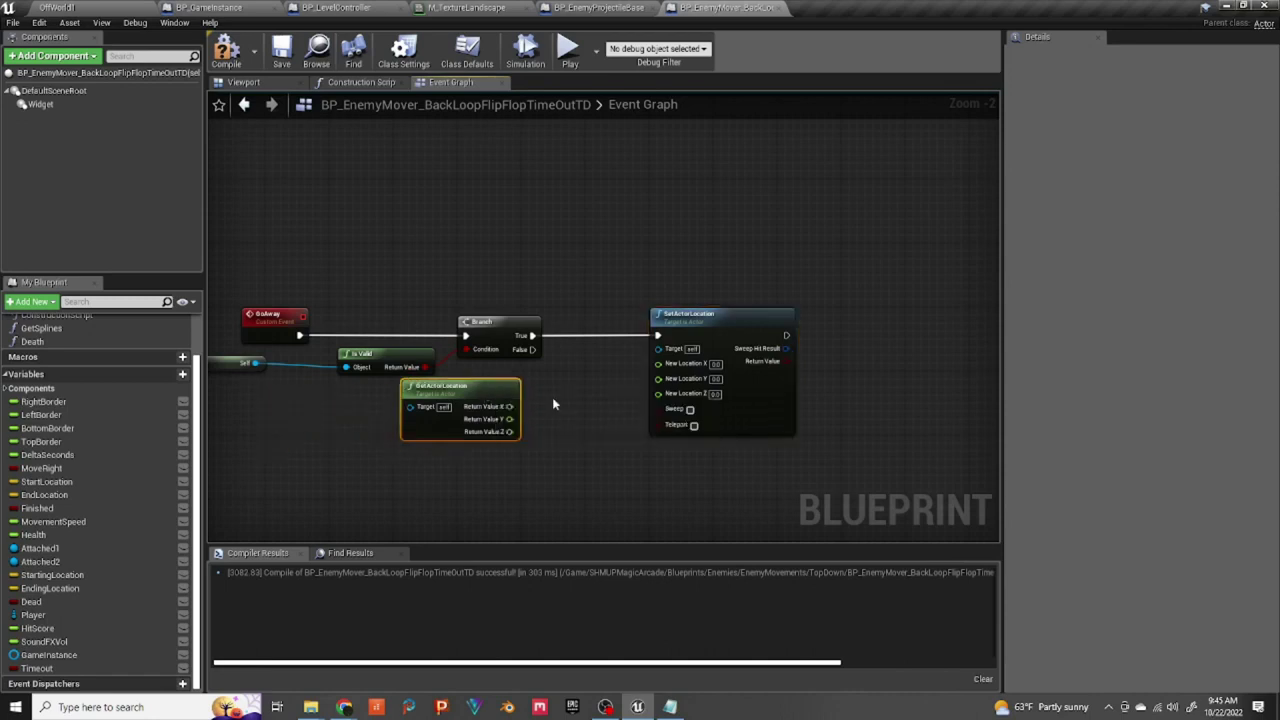
pyautogui.moveTo(552, 397); pyautogui.dragTo(463, 352, button='right')
pyautogui.scroll(2, 452, 369)
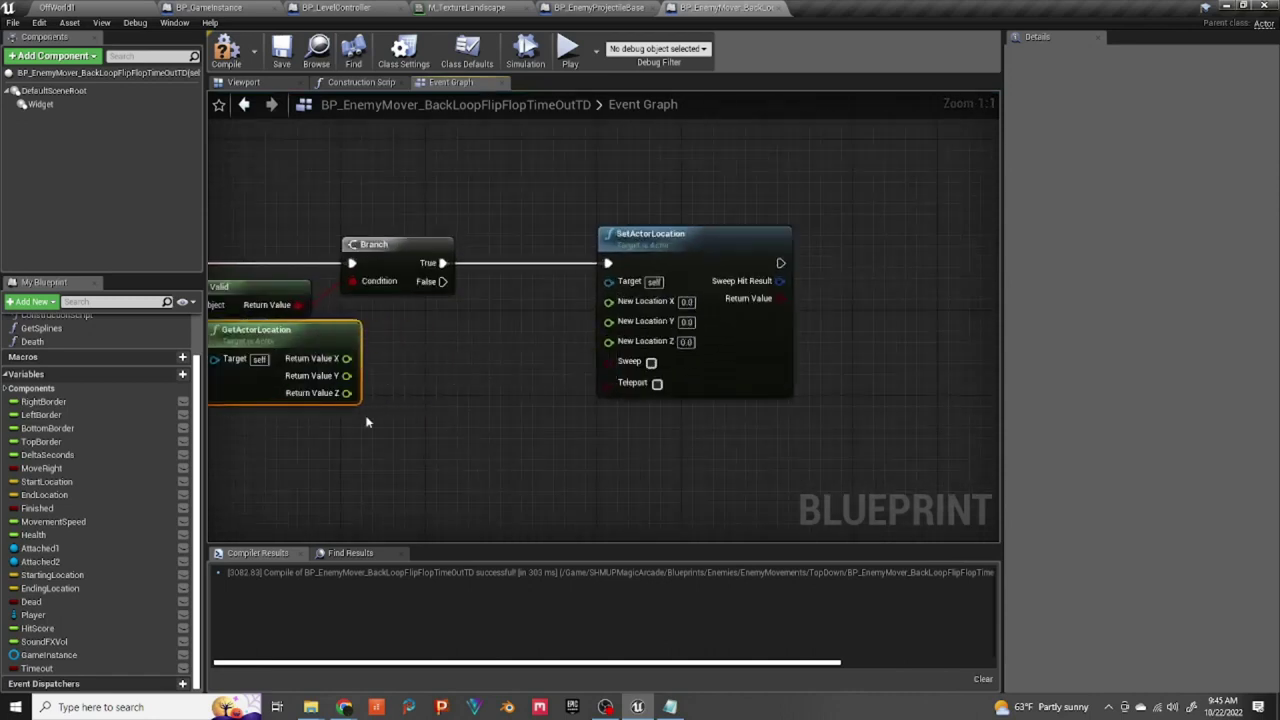
pyautogui.moveTo(346, 393); pyautogui.dragTo(608, 341)
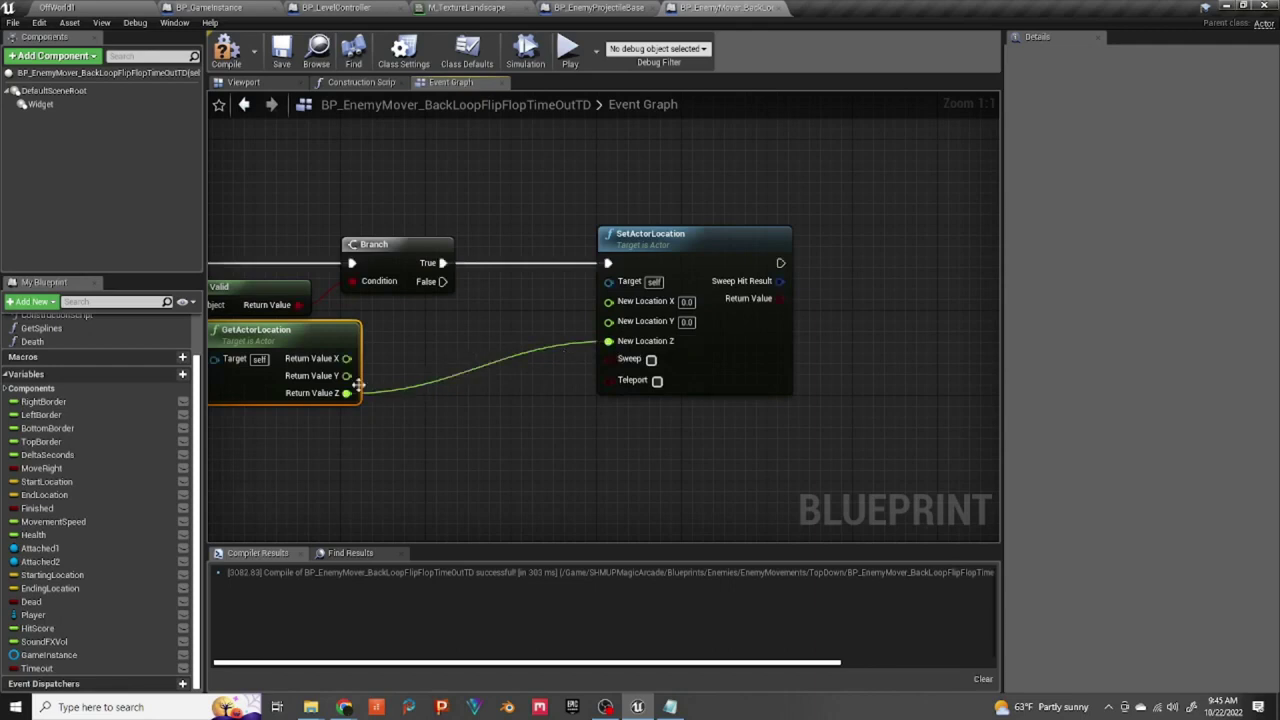
pyautogui.moveTo(346, 375); pyautogui.dragTo(608, 321)
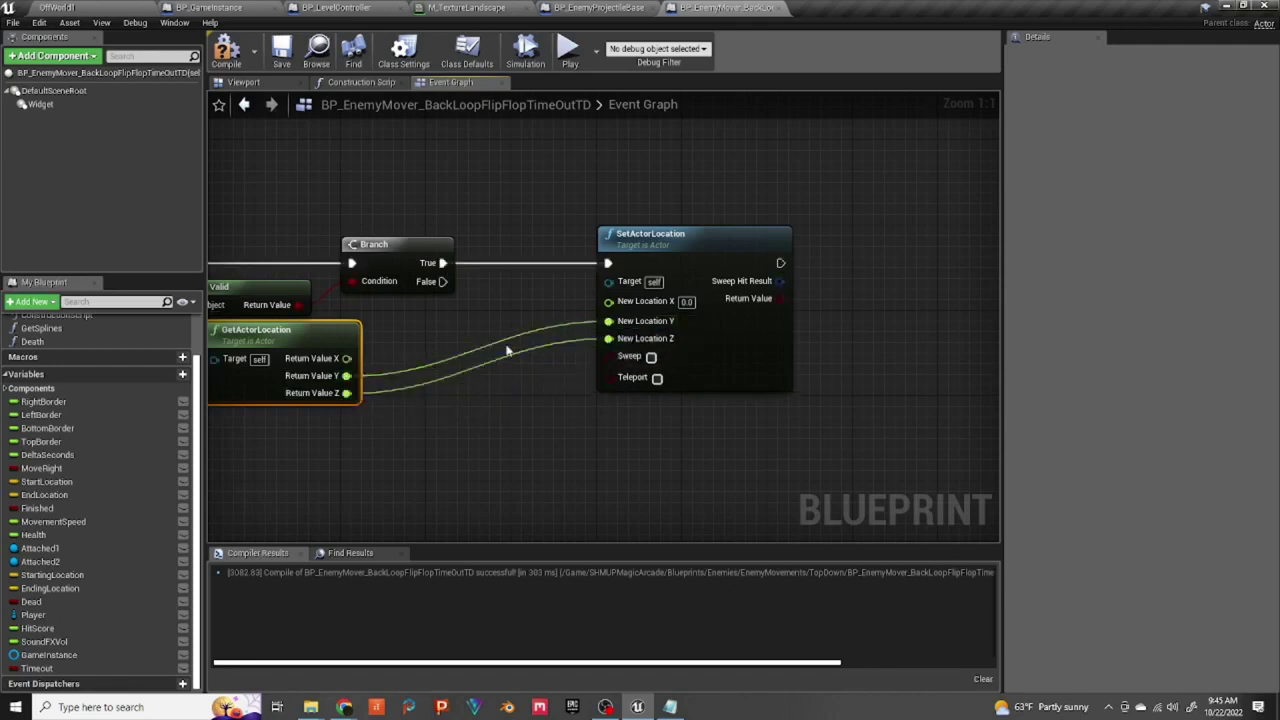
# Step: Add a float - float node fed by GetActorLocation's X value, and place a getter for the DeltaSeconds variable
pyautogui.moveTo(346, 358); pyautogui.dragTo(407, 457)
pyautogui.write('-')
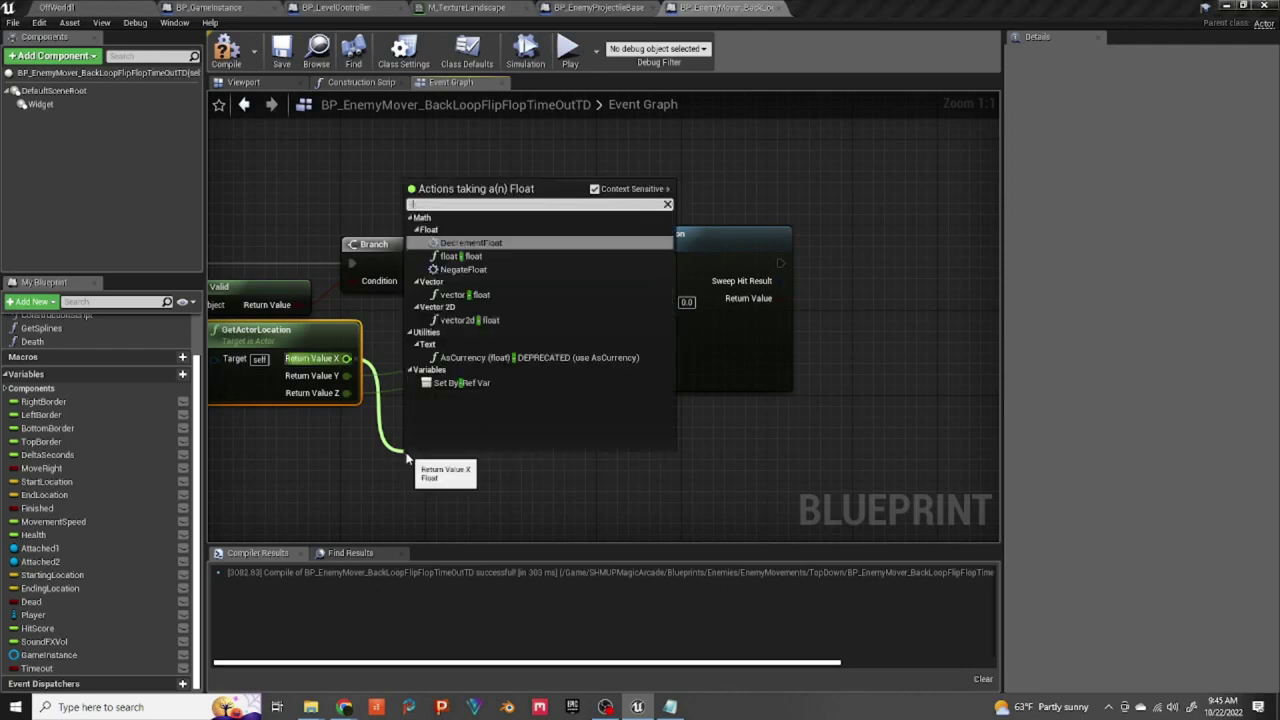
pyautogui.click(466, 256)
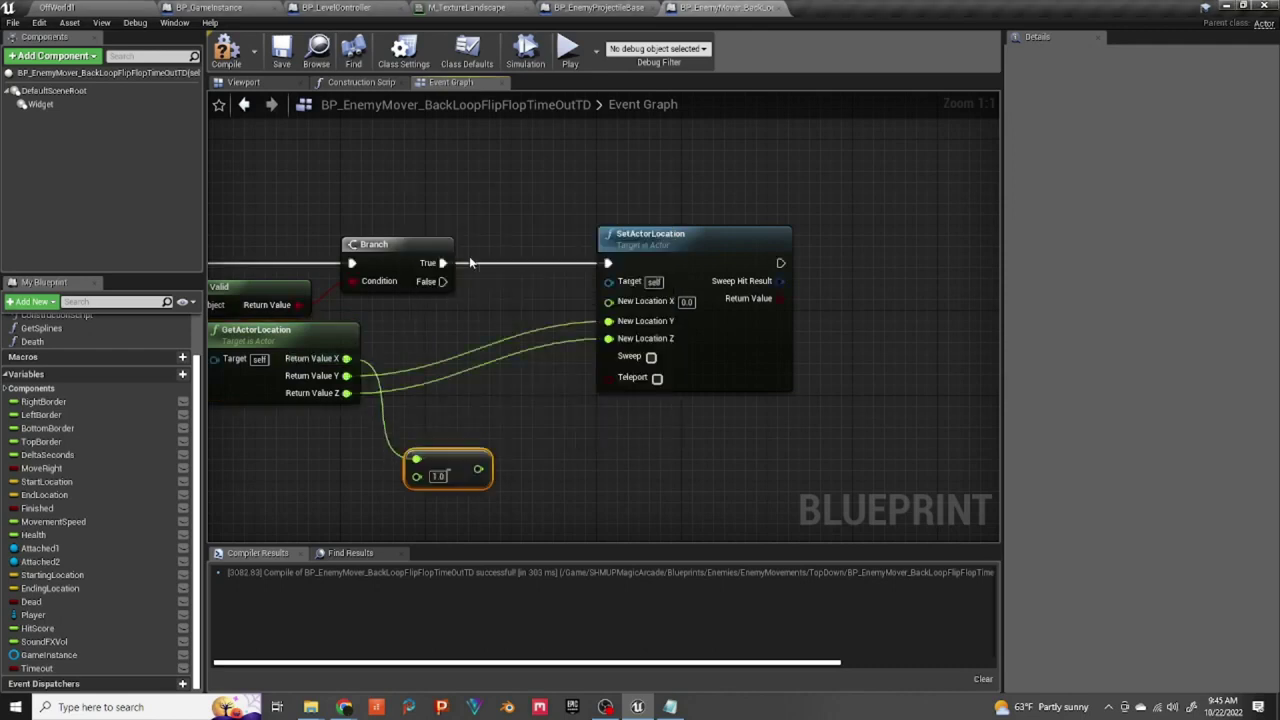
pyautogui.moveTo(360, 518); pyautogui.dragTo(505, 392, button='right')
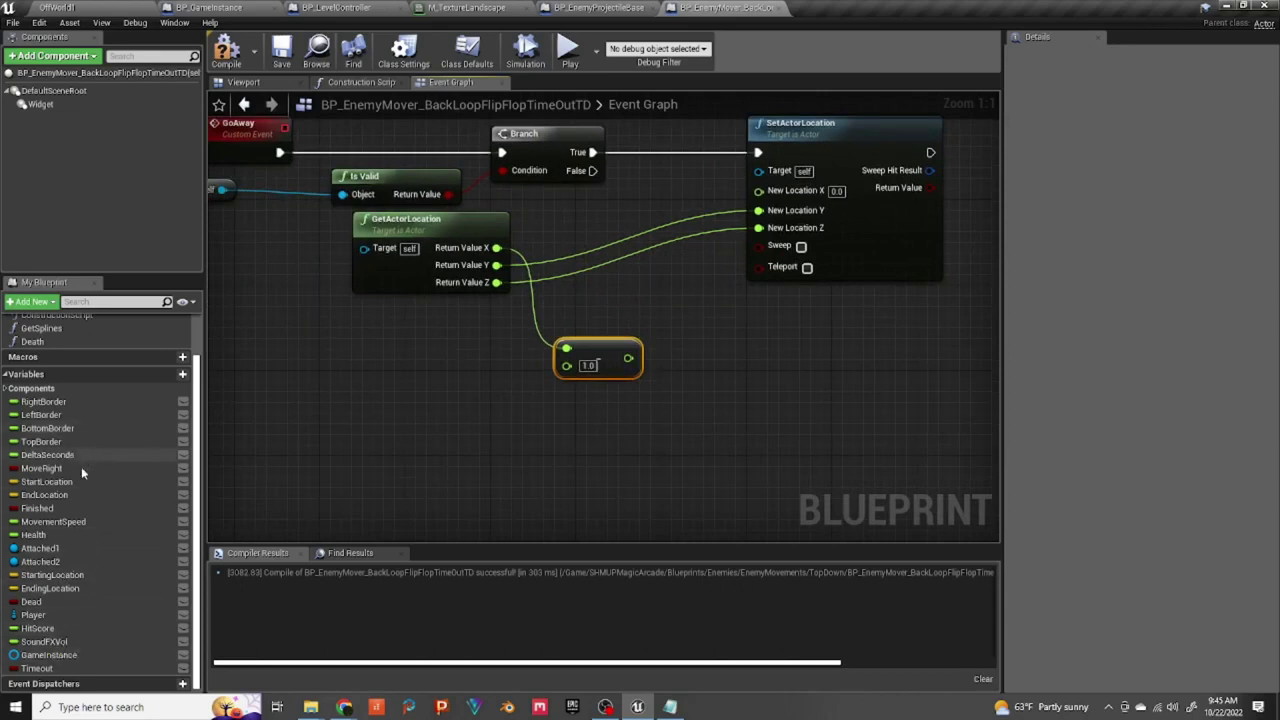
pyautogui.scroll(2, 65, 555)
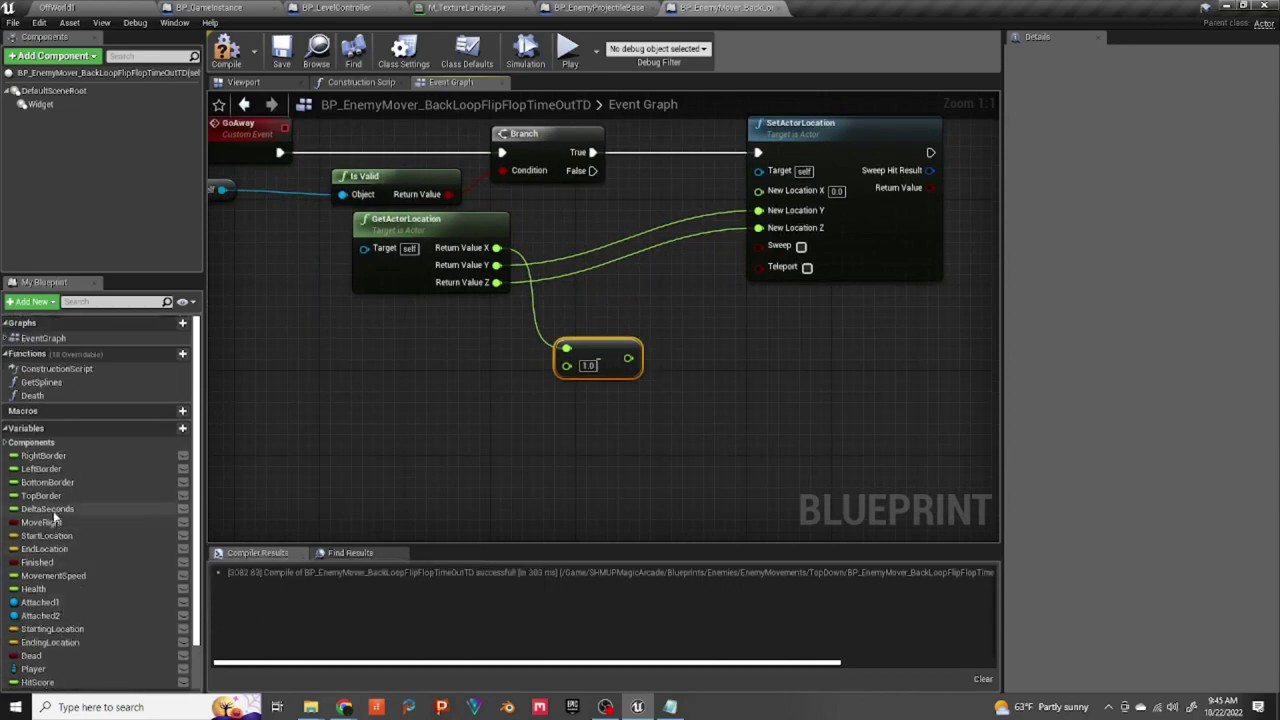
pyautogui.moveTo(62, 510); pyautogui.dragTo(318, 382)
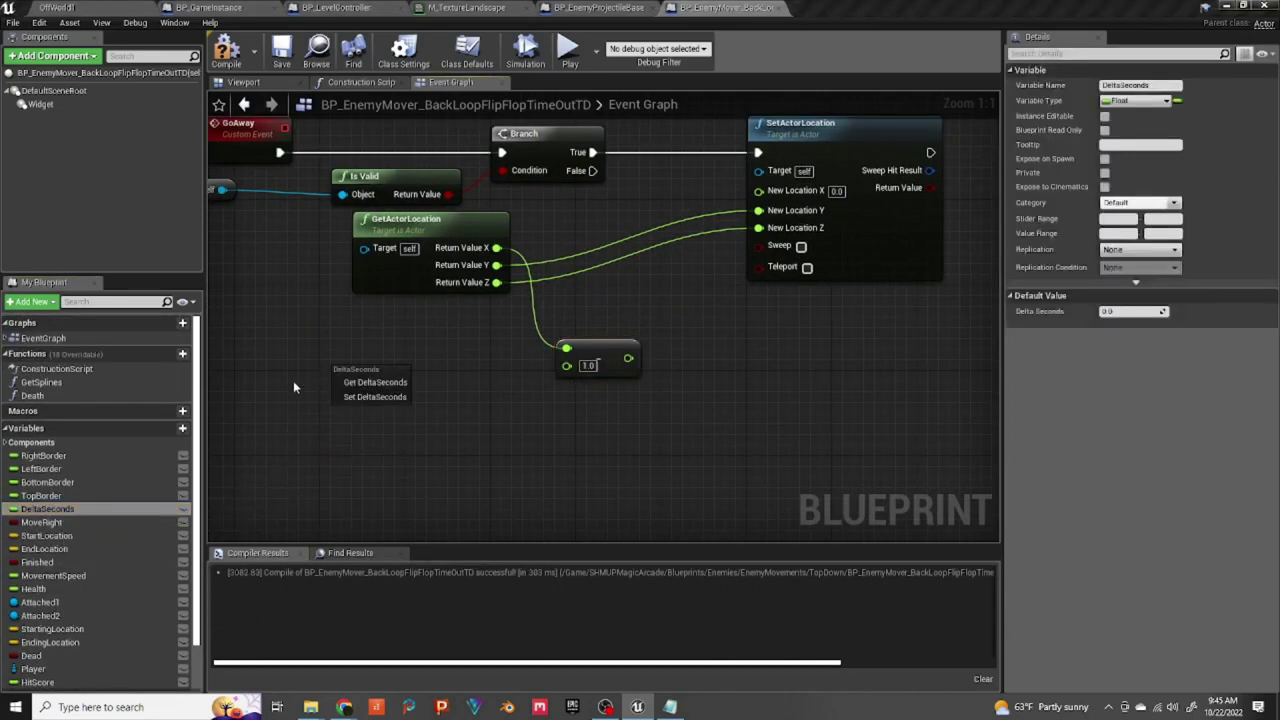
pyautogui.click(360, 392)
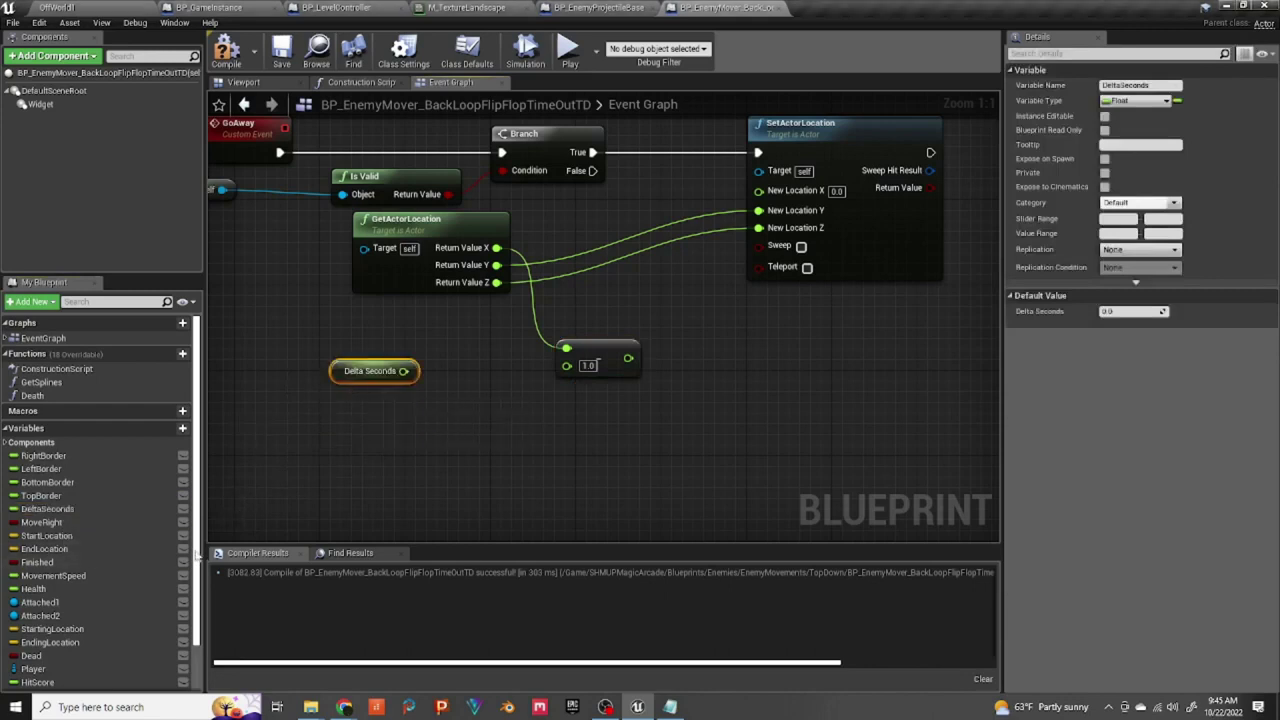
pyautogui.scroll(-2, 197, 598)
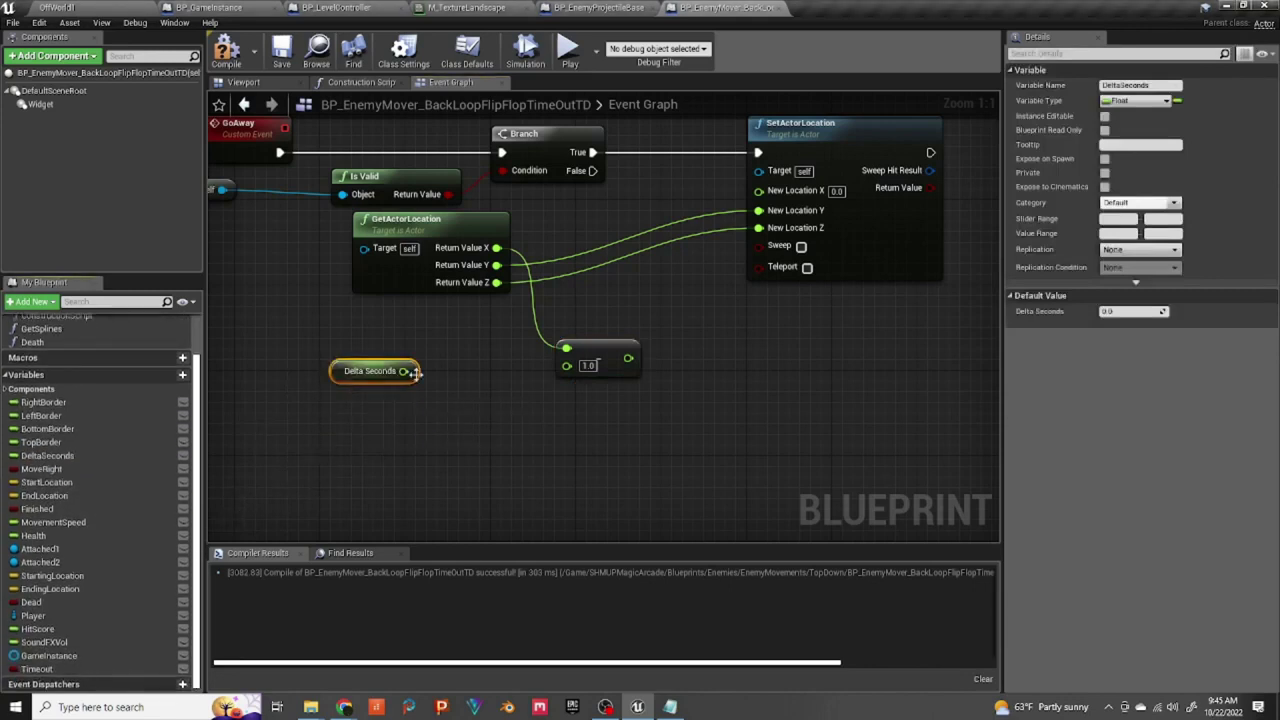
pyautogui.moveTo(403, 371); pyautogui.dragTo(472, 427)
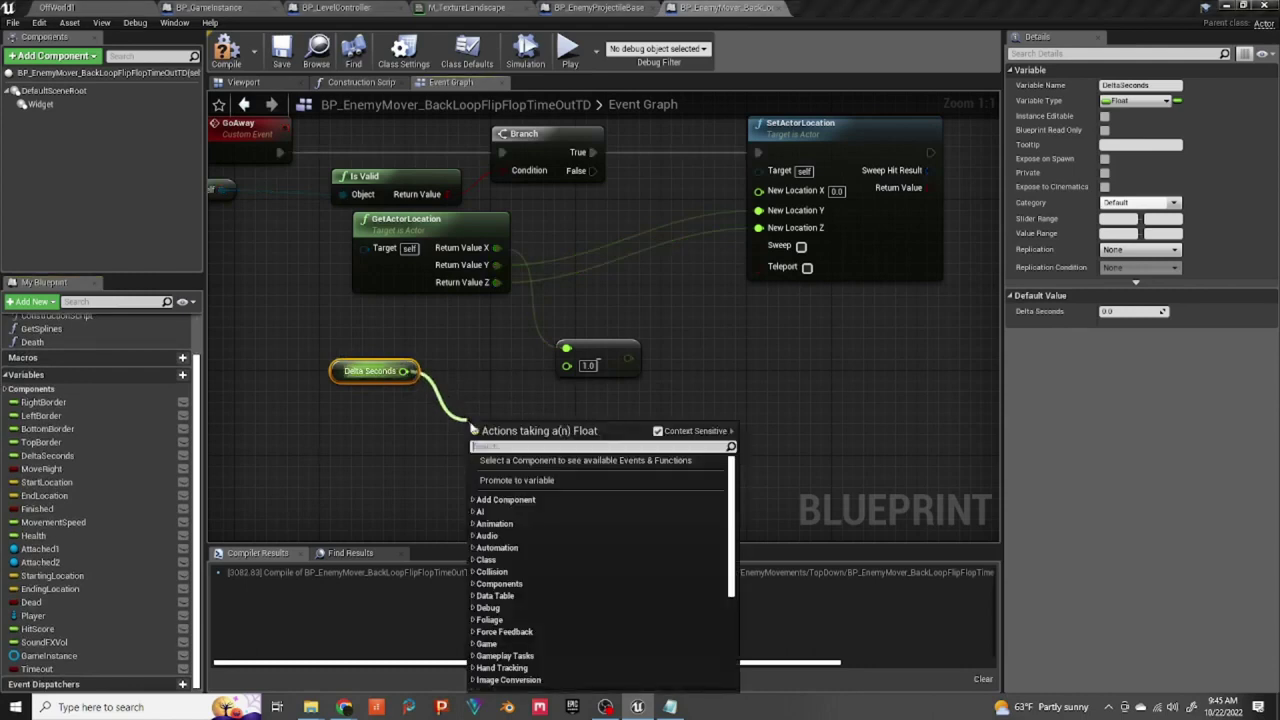
pyautogui.write('*')
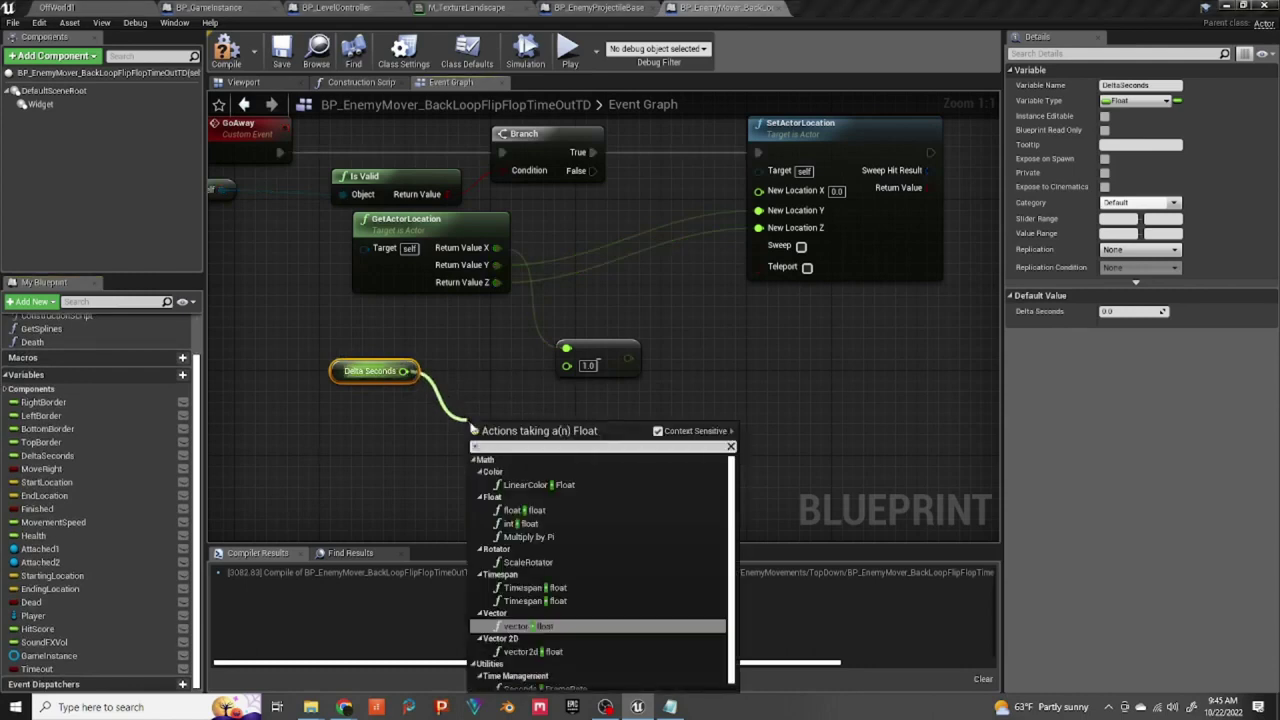
pyautogui.click(530, 628)
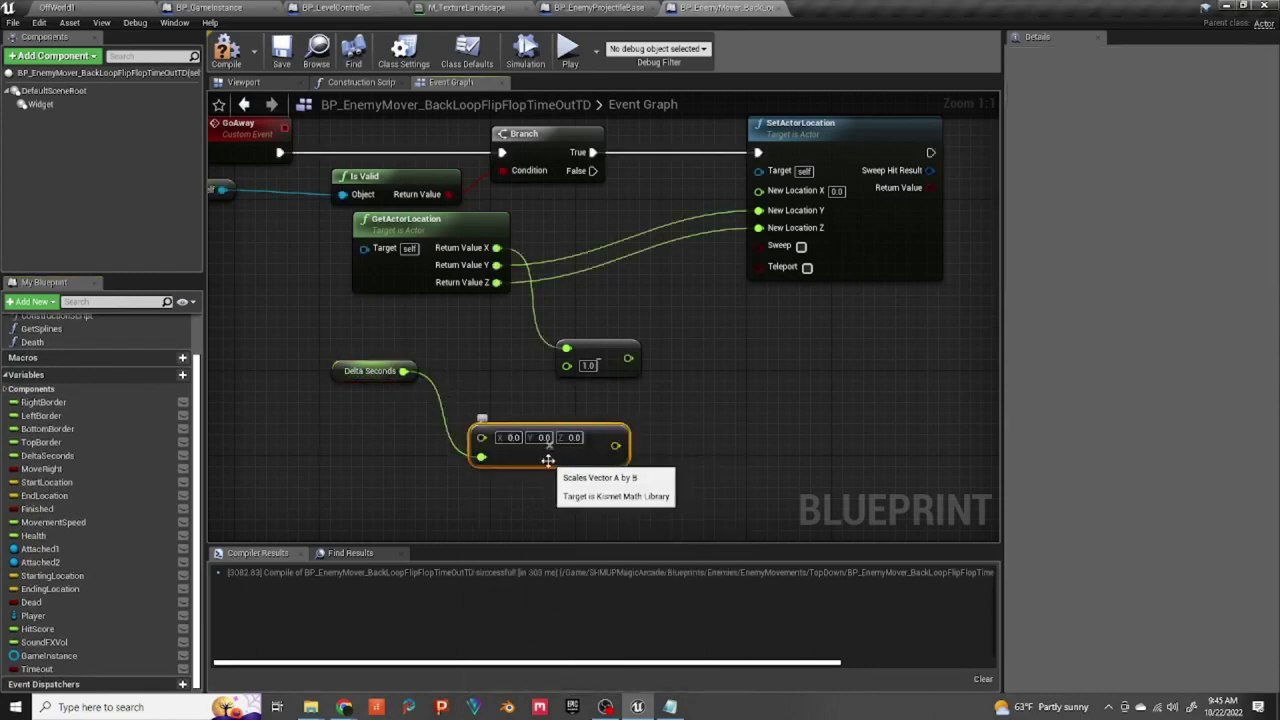
pyautogui.press('Delete')
# Step: Add a float * float node fed by Delta Seconds and connect its product to the subtraction's second input
pyautogui.moveTo(403, 371); pyautogui.dragTo(469, 451)
pyautogui.write('mult')
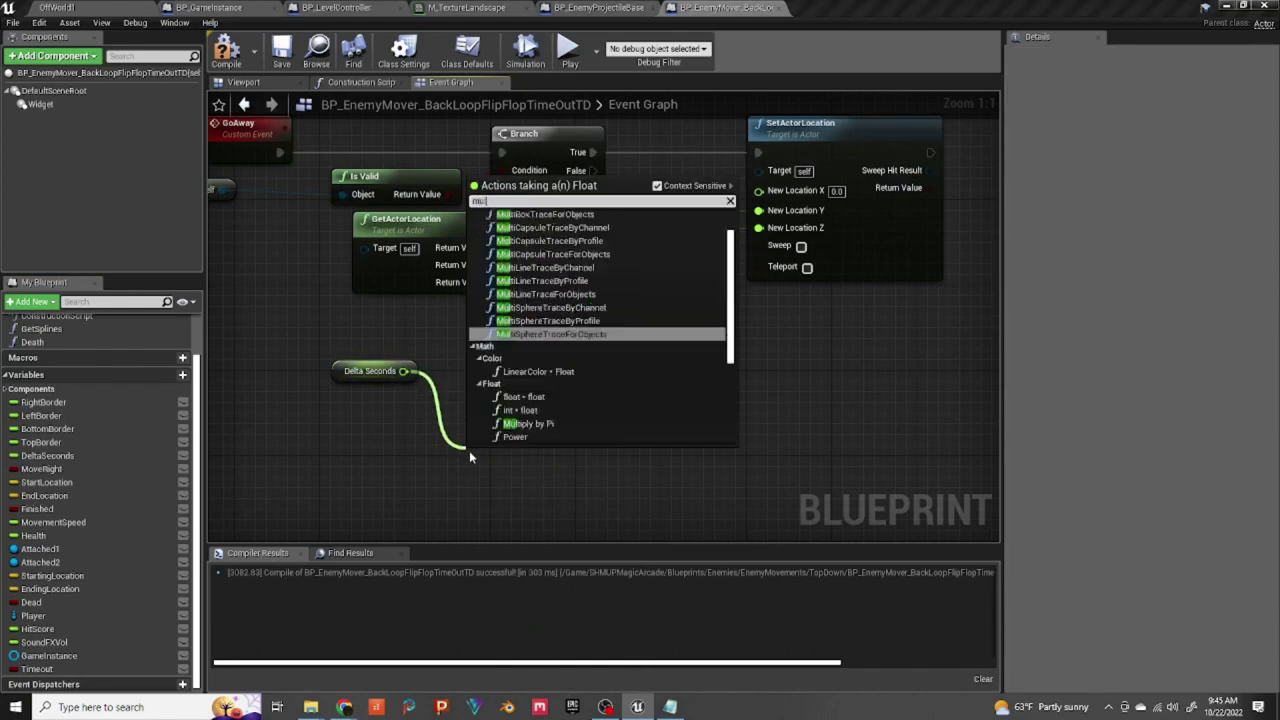
pyautogui.click(525, 397)
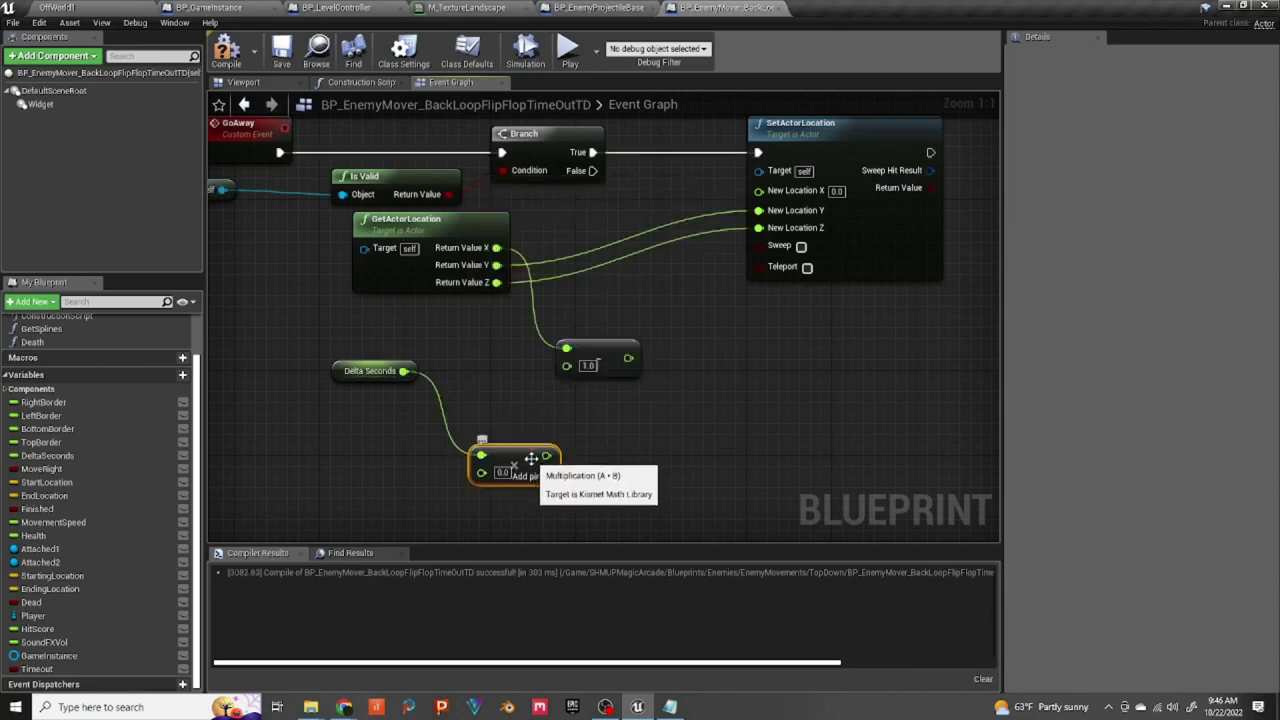
pyautogui.moveTo(548, 455); pyautogui.dragTo(566, 366)
pyautogui.moveTo(516, 464); pyautogui.dragTo(494, 444)
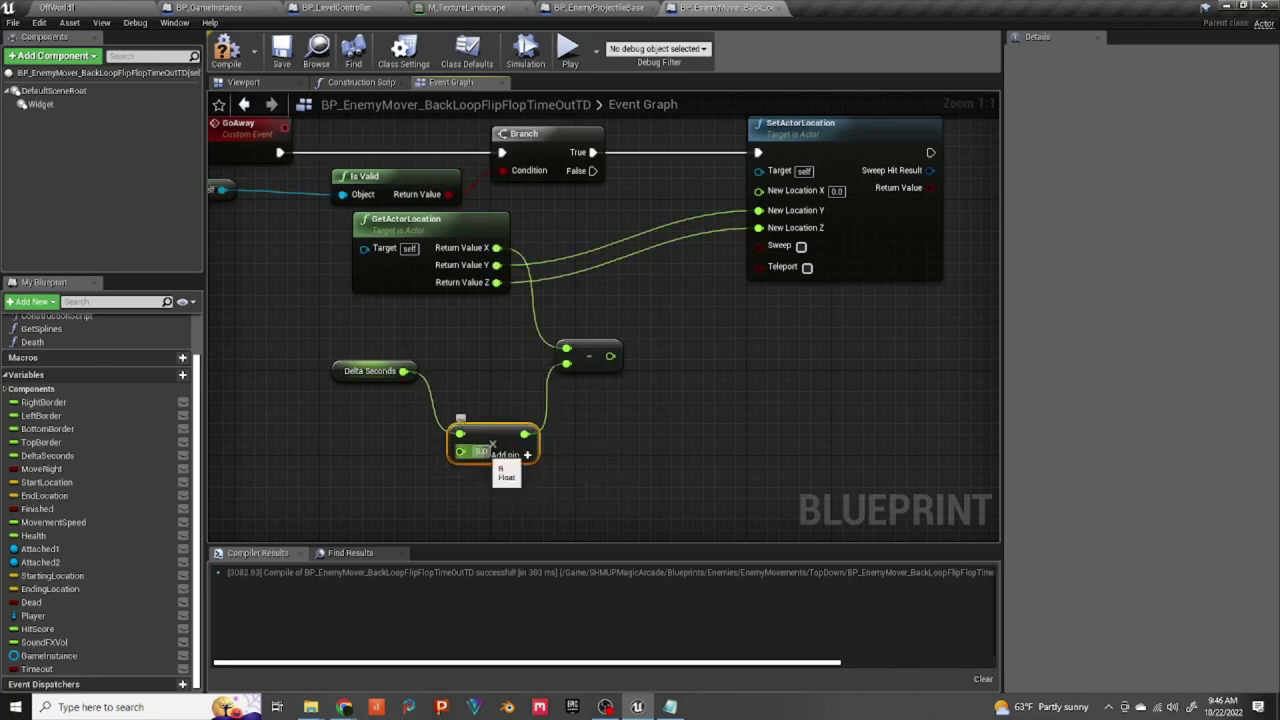
# Step: Set the Delta Seconds multiplier to 200 and connect the subtraction result to New Location X of SetActorLocation
pyautogui.click(481, 451)
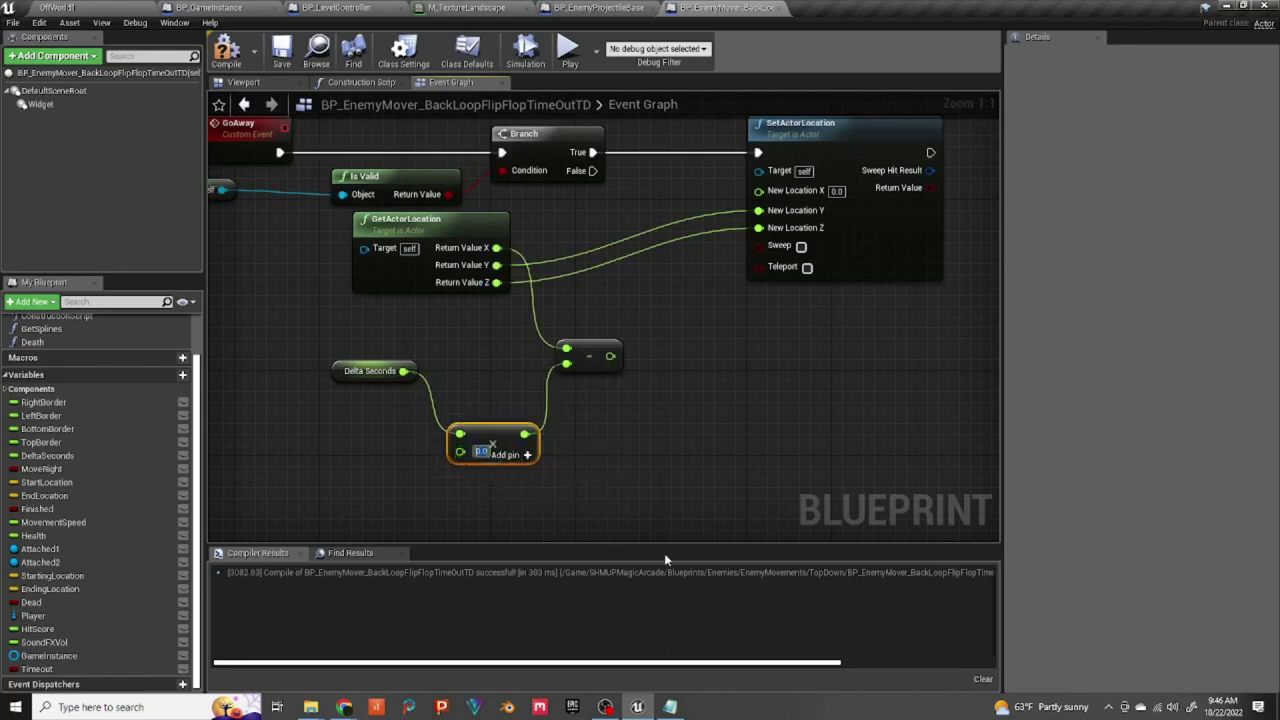
pyautogui.write('200')
pyautogui.click(488, 372)
pyautogui.moveTo(610, 356); pyautogui.dragTo(759, 190)
# Step: Check the GoAway timer node's settings, playtest the level to watch the enemy movers, and return to the movement graph
pyautogui.scroll(-2, 711, 405)
pyautogui.moveTo(688, 407); pyautogui.dragTo(678, 444, button='right')
pyautogui.moveTo(640, 135); pyautogui.dragTo(398, 449, button='right')
pyautogui.moveTo(664, 299); pyautogui.dragTo(465, 446, button='right')
pyautogui.moveTo(655, 268); pyautogui.dragTo(507, 413, button='right')
pyautogui.moveTo(731, 289); pyautogui.dragTo(642, 349, button='right')
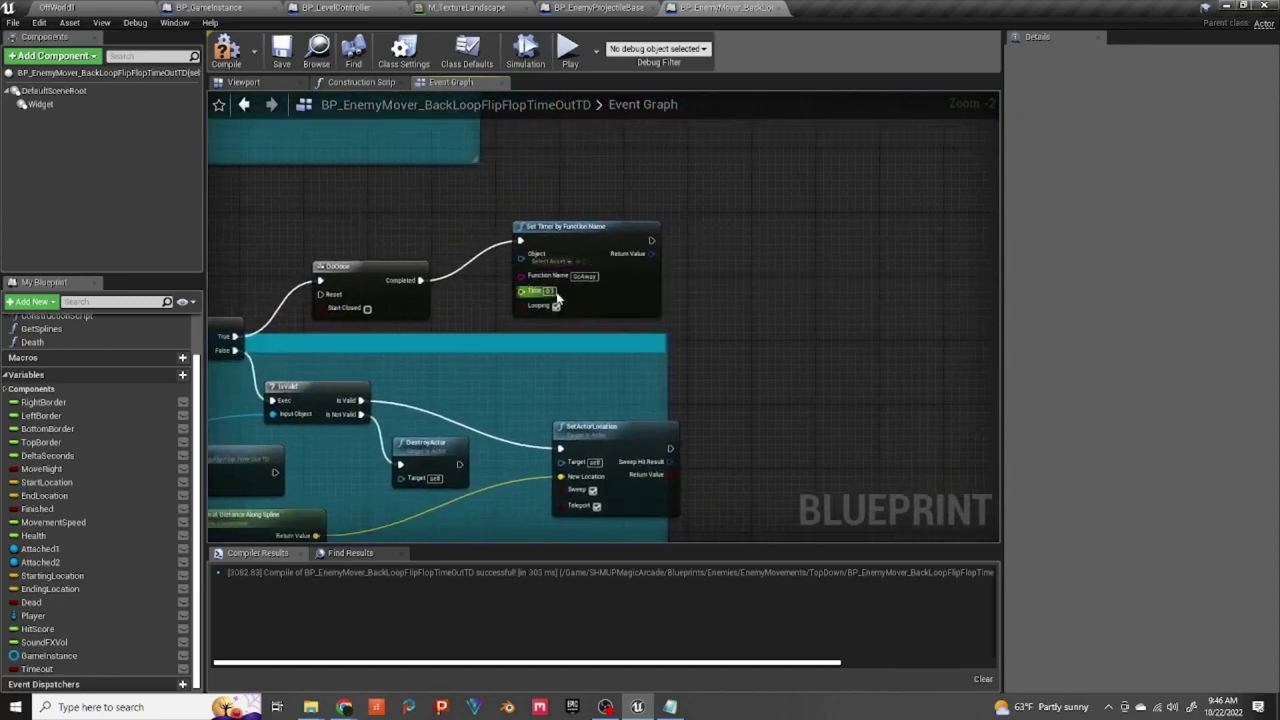
pyautogui.scroll(2, 557, 297)
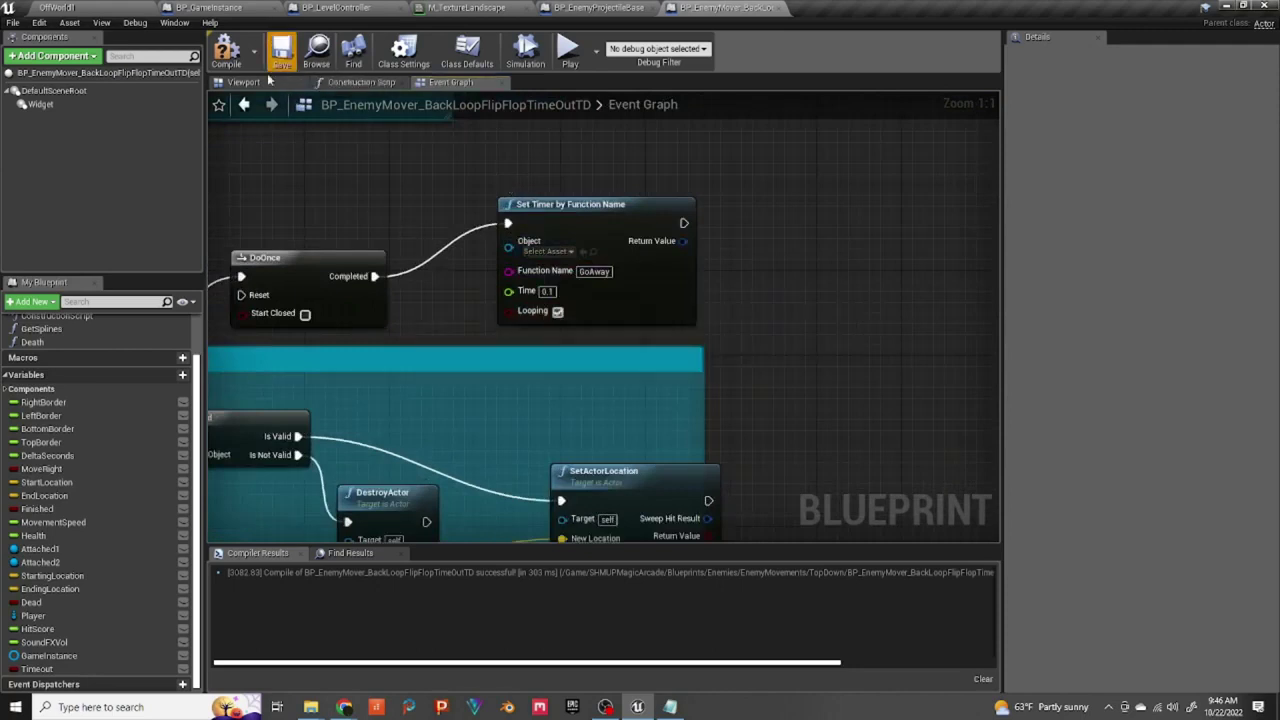
pyautogui.click(566, 50)
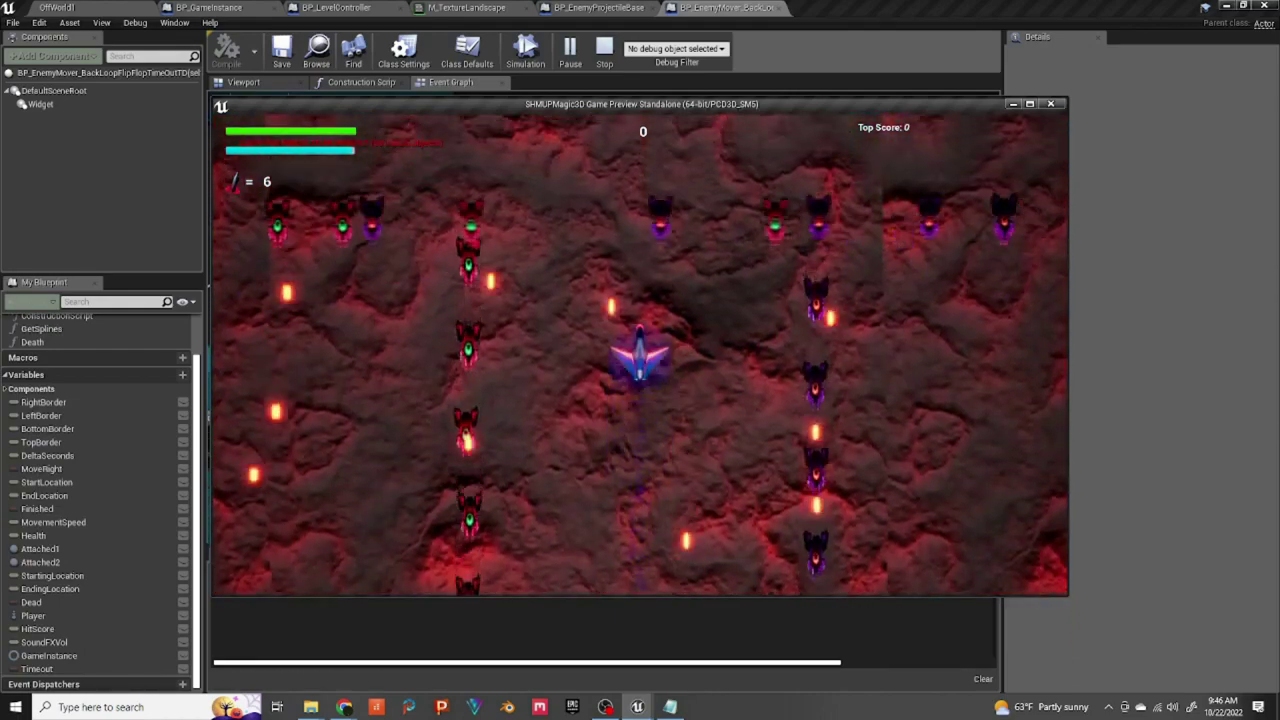
pyautogui.press('Escape')
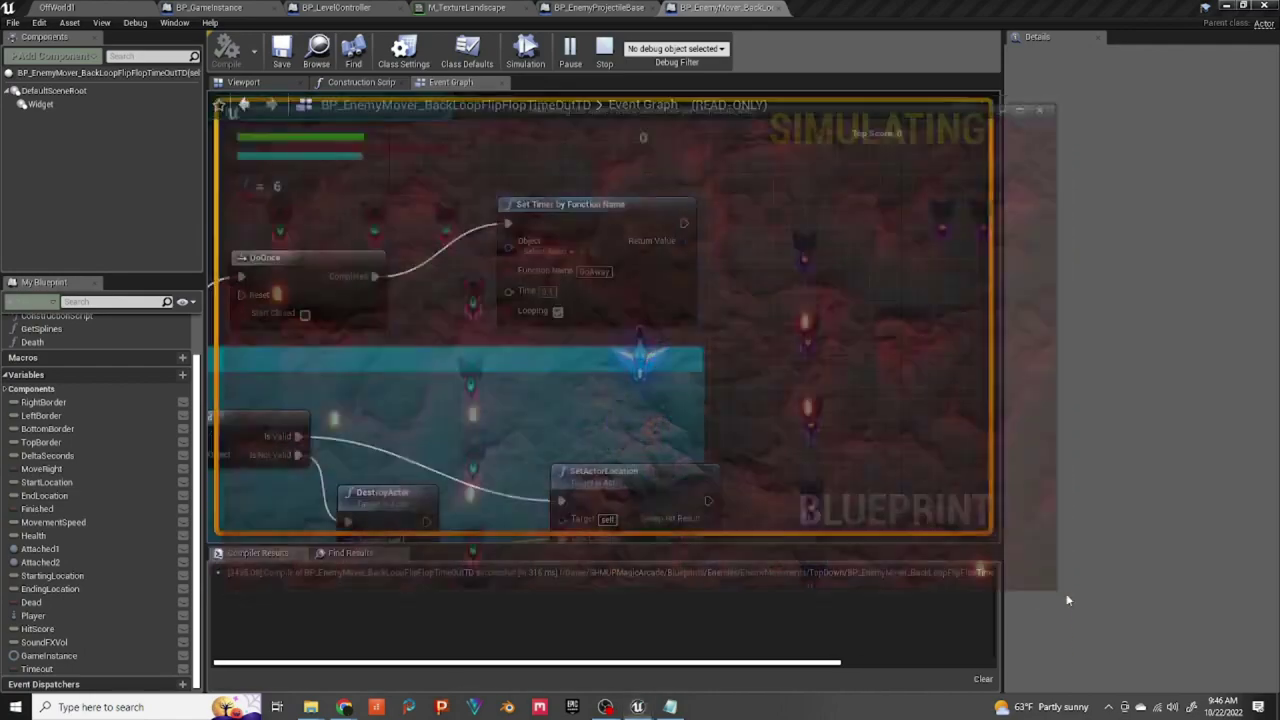
pyautogui.scroll(-3, 785, 438)
pyautogui.moveTo(640, 480); pyautogui.dragTo(745, 350, button='right')
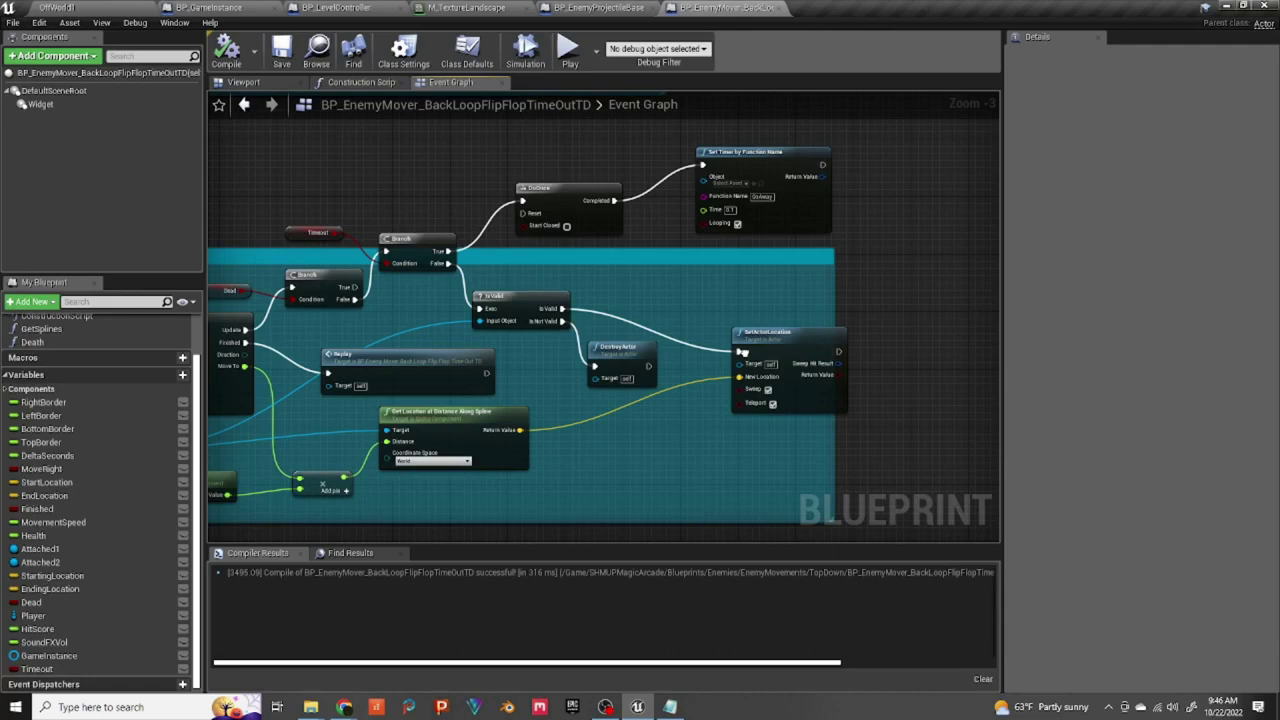
# Step: Set the Delta Seconds multiplier in the GoAway event's graph to 800, compile, and playtest the level
pyautogui.moveTo(561, 428); pyautogui.dragTo(718, 330, button='right')
pyautogui.moveTo(440, 445); pyautogui.dragTo(591, 394, button='right')
pyautogui.moveTo(497, 424); pyautogui.dragTo(643, 390, button='right')
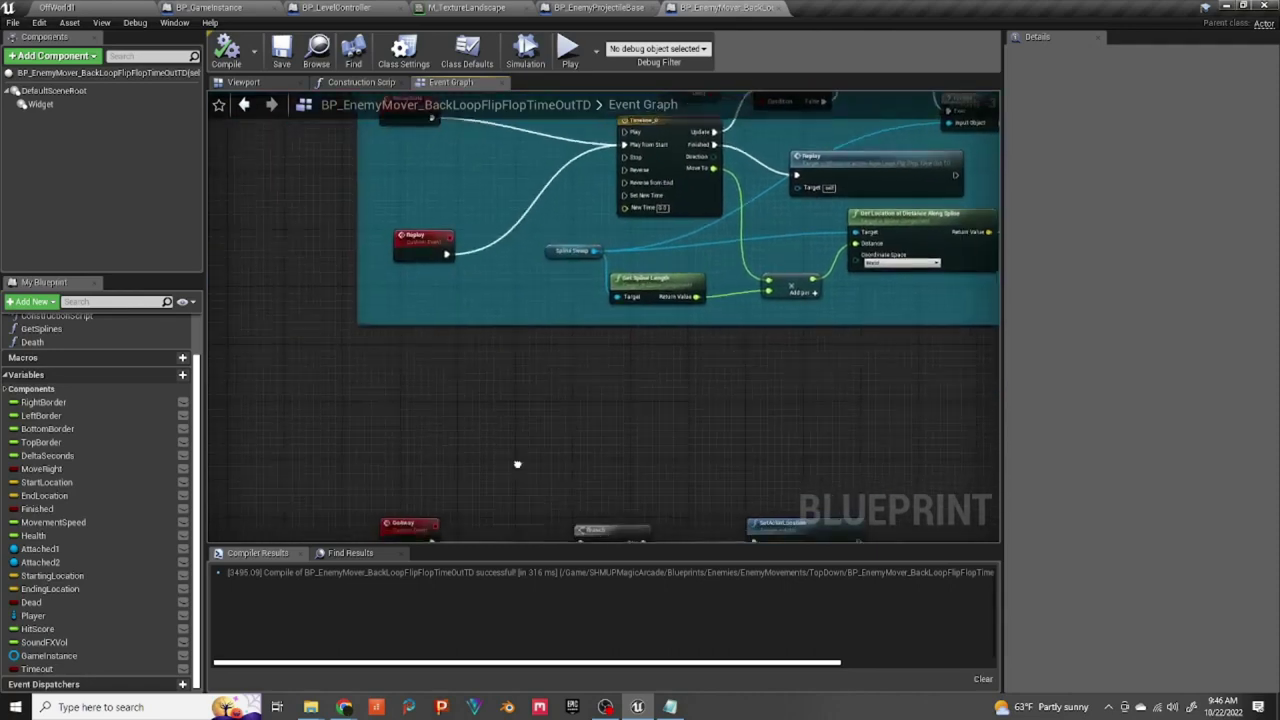
pyautogui.moveTo(517, 464); pyautogui.dragTo(436, 265, button='right')
pyautogui.moveTo(567, 402); pyautogui.dragTo(546, 347, button='right')
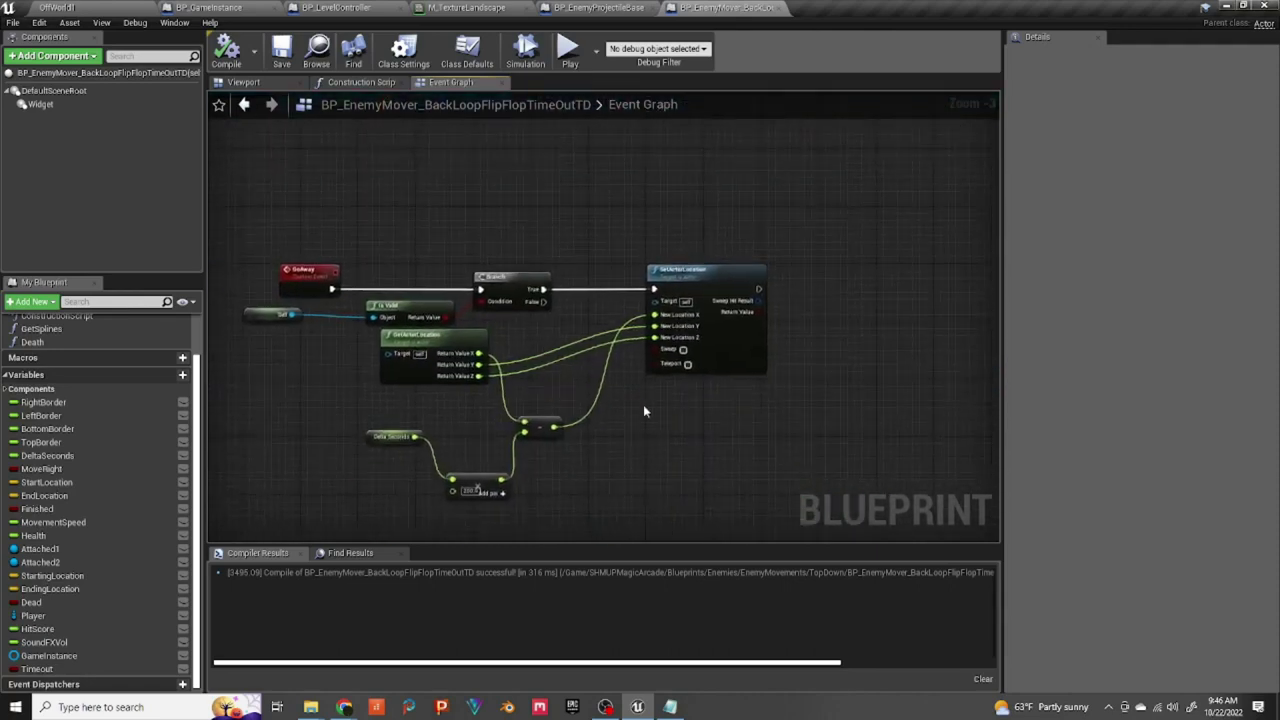
pyautogui.scroll(2, 641, 402)
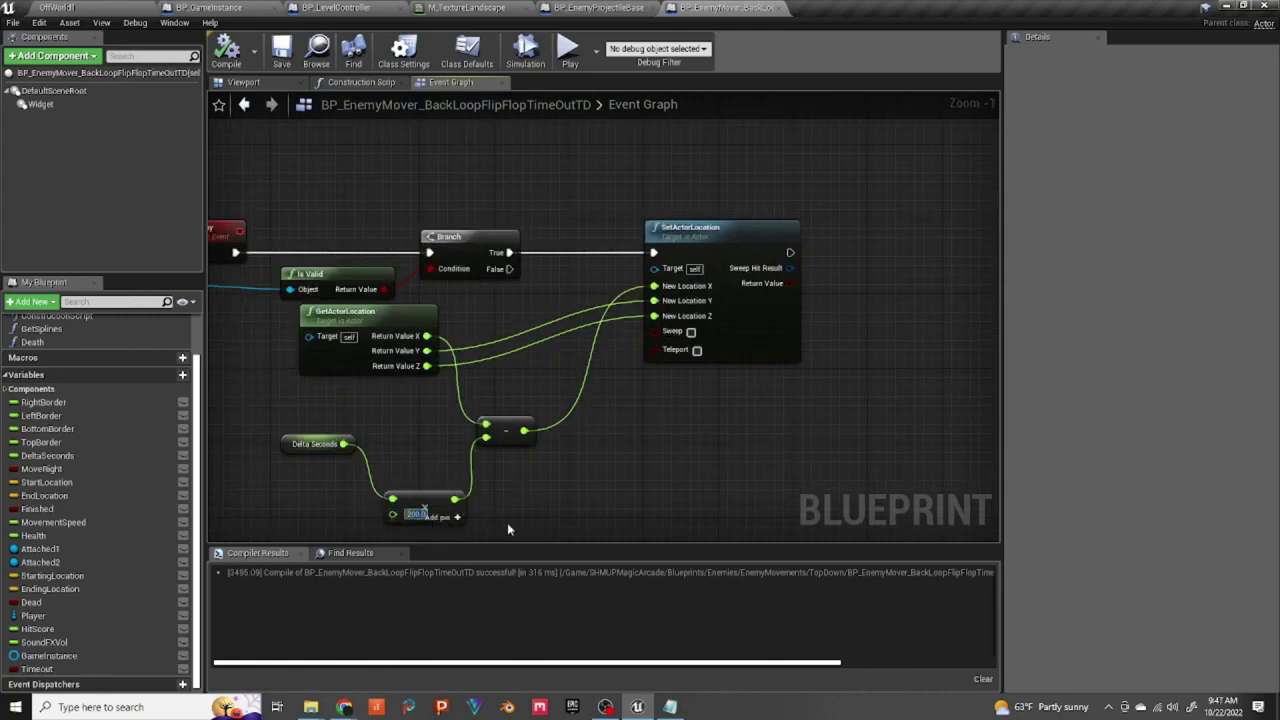
pyautogui.press('BackSpace')
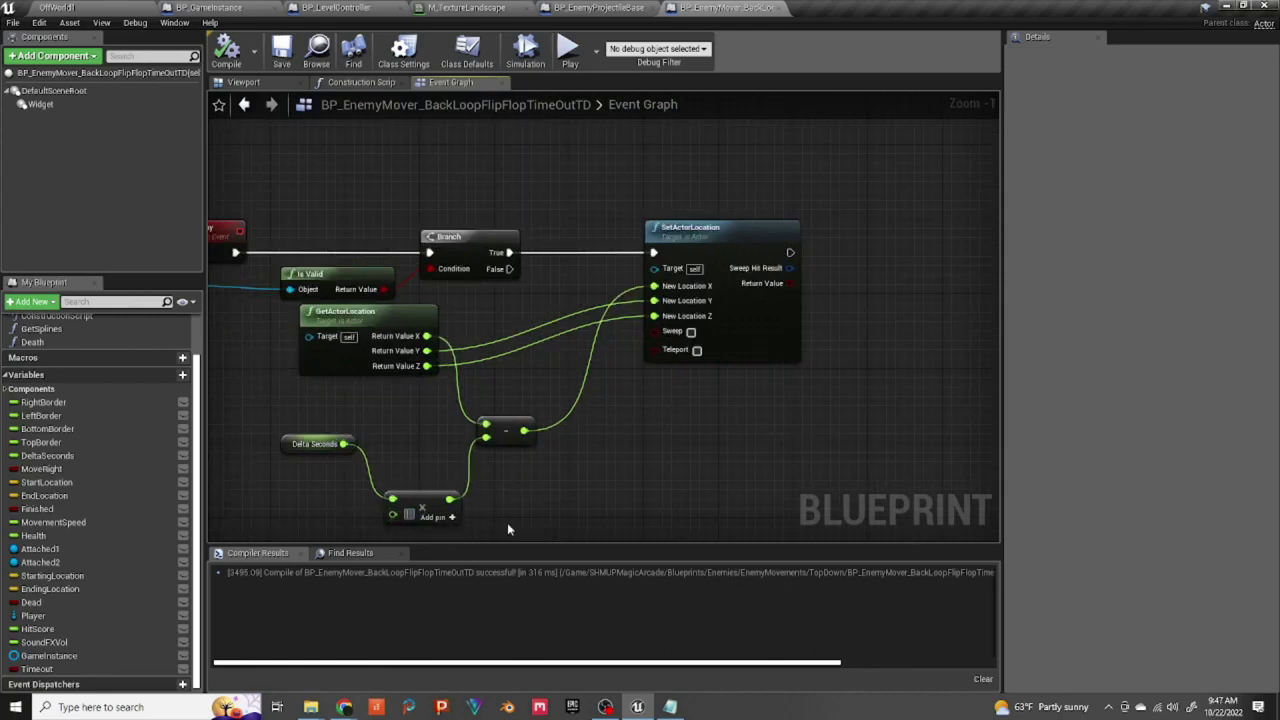
pyautogui.write('800')
pyautogui.press('Return')
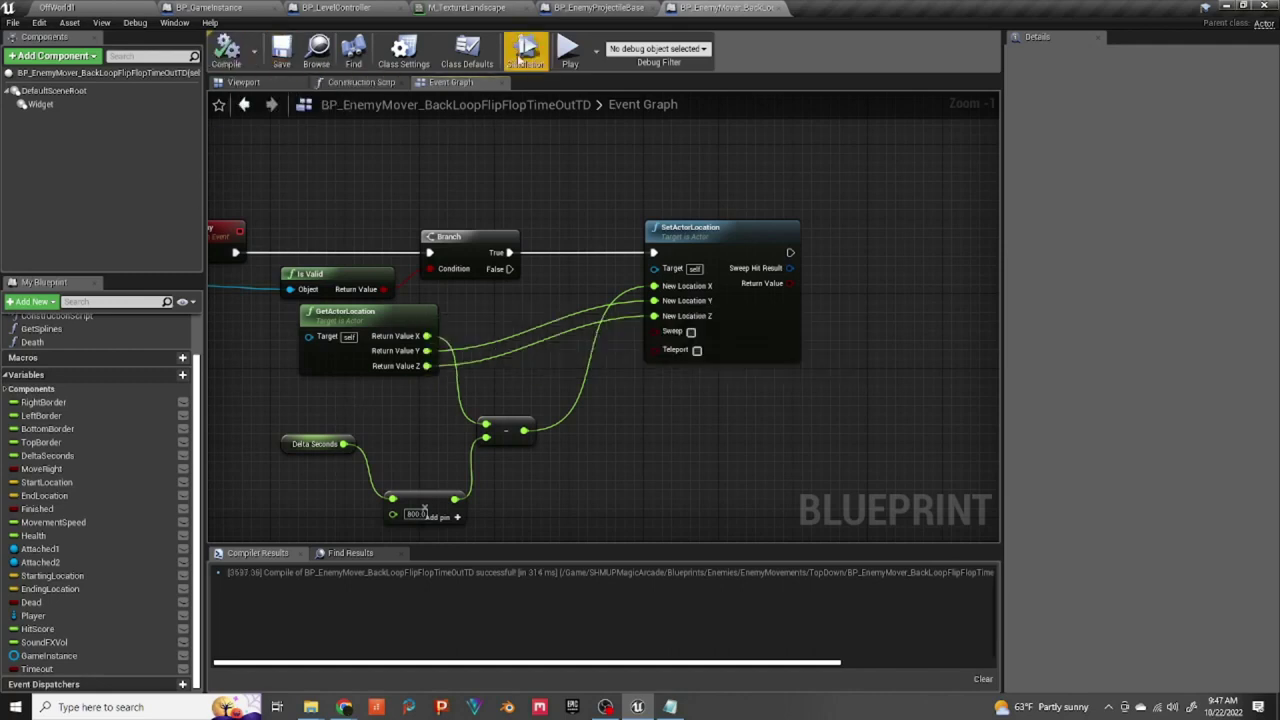
pyautogui.click(569, 52)
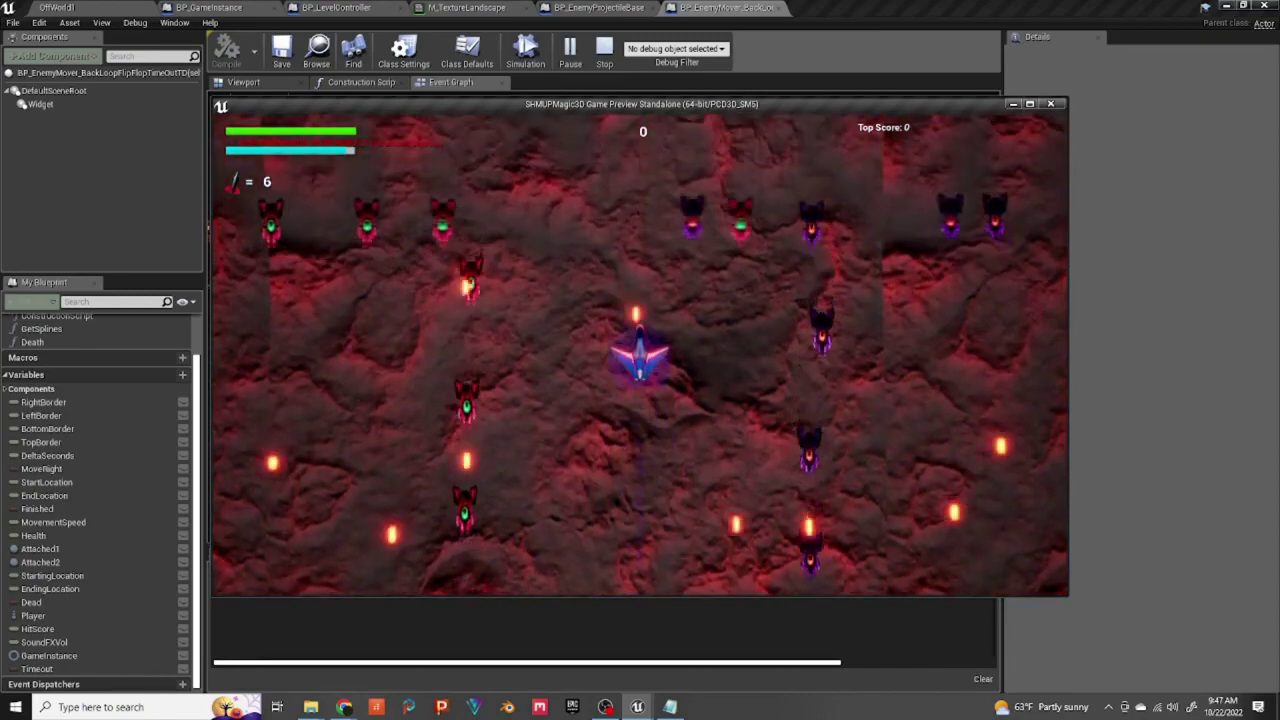
pyautogui.press('Escape')
# Step: Set the Time of the GoAway Set Timer by Function Name node to 0.05, compile, and playtest the level
pyautogui.scroll(-4, 609, 386)
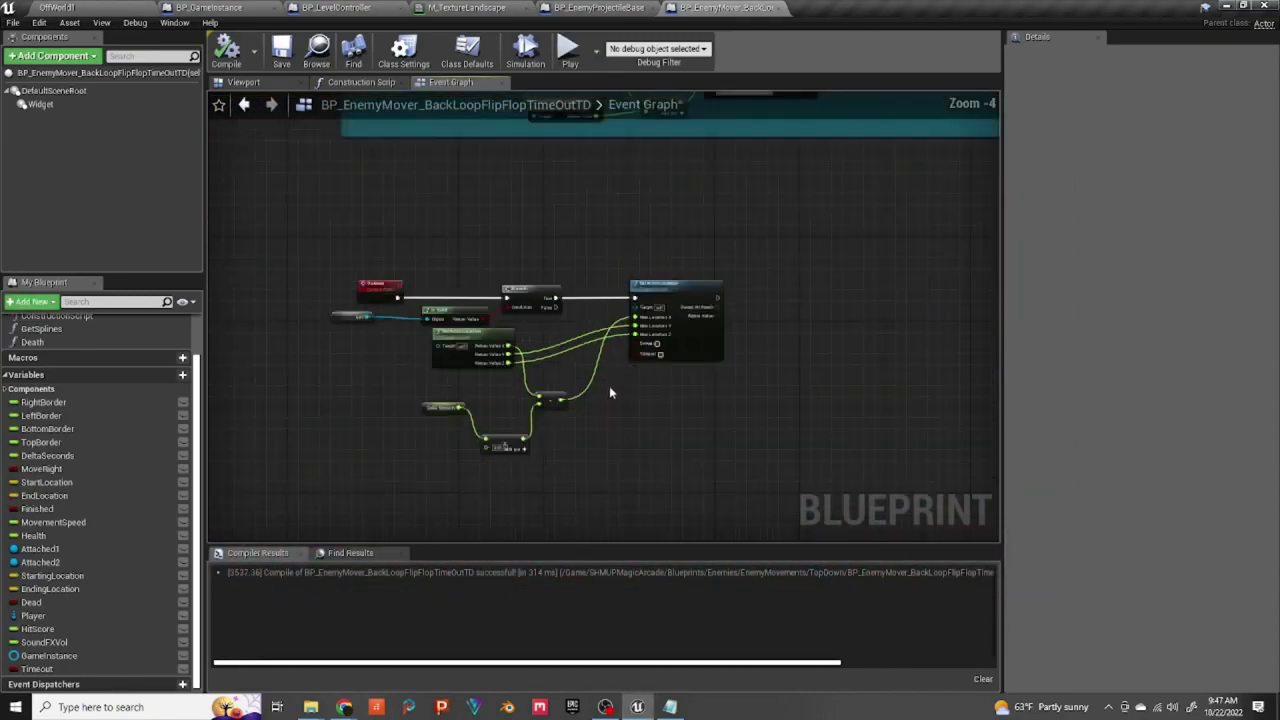
pyautogui.moveTo(655, 329); pyautogui.dragTo(521, 585, button='right')
pyautogui.moveTo(521, 330); pyautogui.dragTo(522, 289, button='right')
pyautogui.moveTo(639, 440)
pyautogui.mouseDown(button='right')
pyautogui.moveTo(634, 464)
pyautogui.moveTo(619, 450)
pyautogui.mouseUp(button='right')
pyautogui.scroll(6, 637, 395)
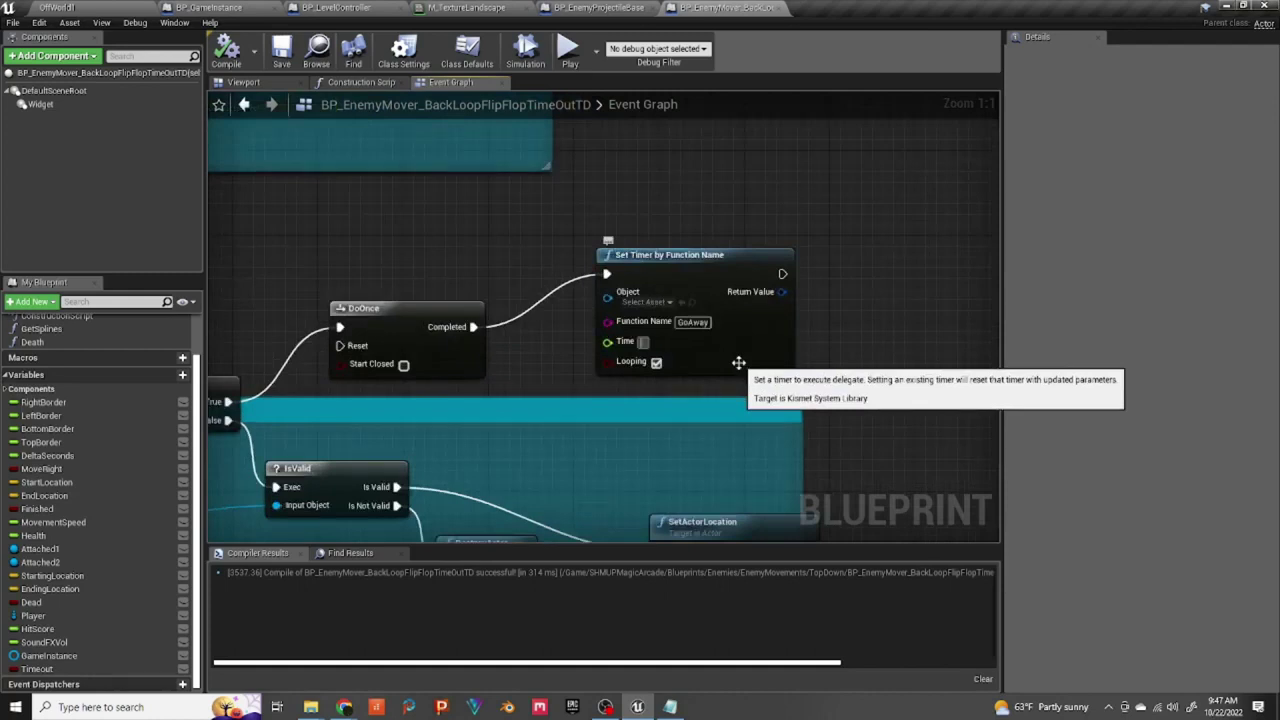
pyautogui.click(367, 232)
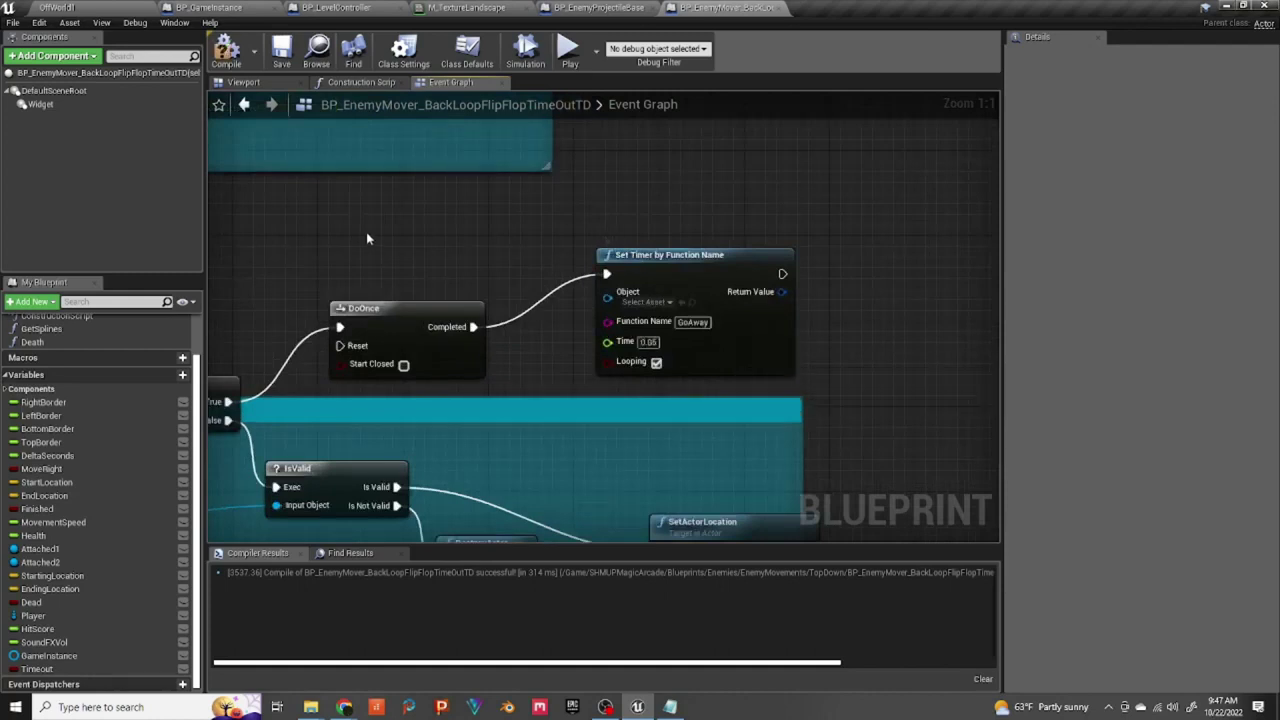
pyautogui.click(240, 61)
pyautogui.click(568, 52)
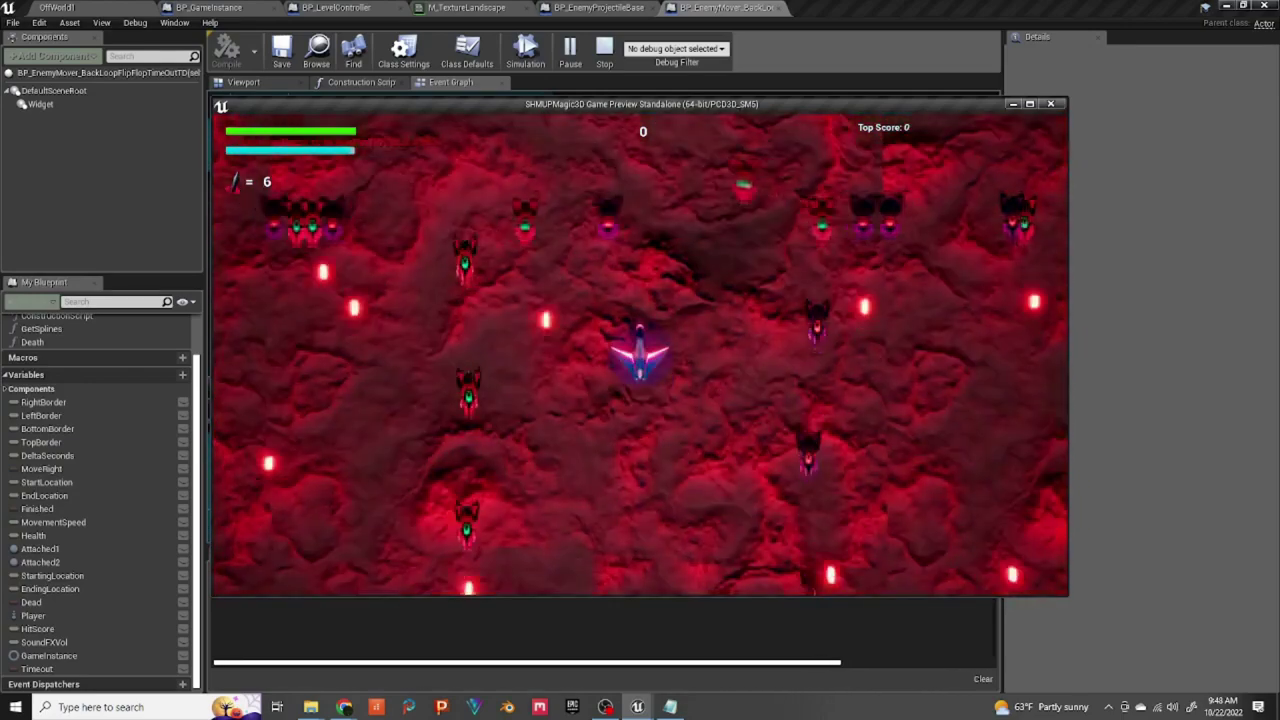
pyautogui.press('Escape')
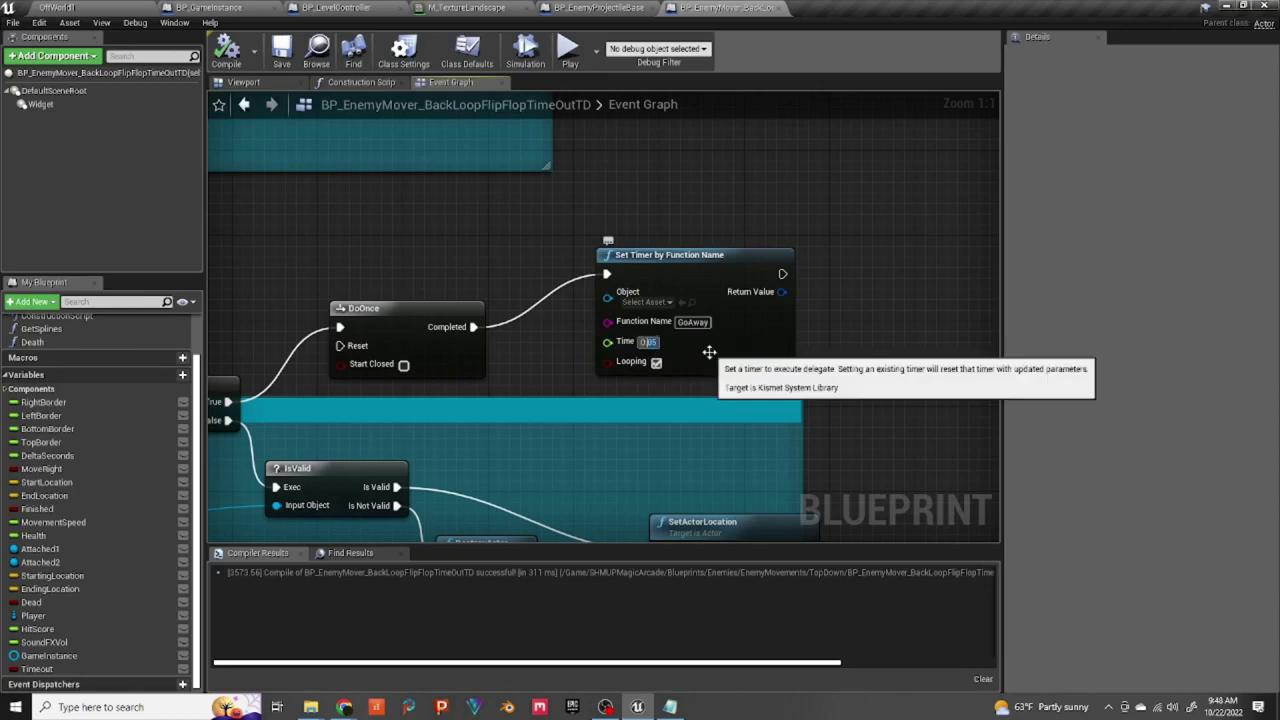
# Step: Set the GoAway timer's Time back to 0.1 and the Delta Seconds multiplier to 2000, and playtest the level
pyautogui.scroll(-7, 594, 443)
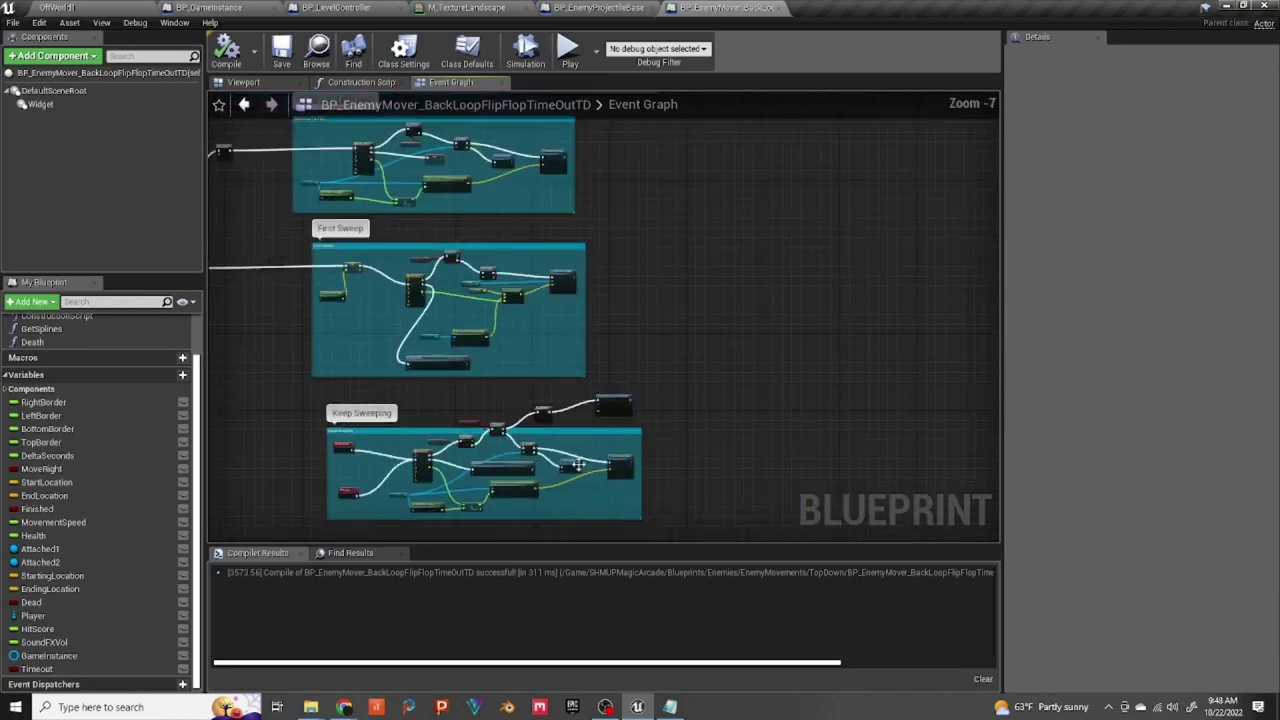
pyautogui.scroll(7, 475, 267)
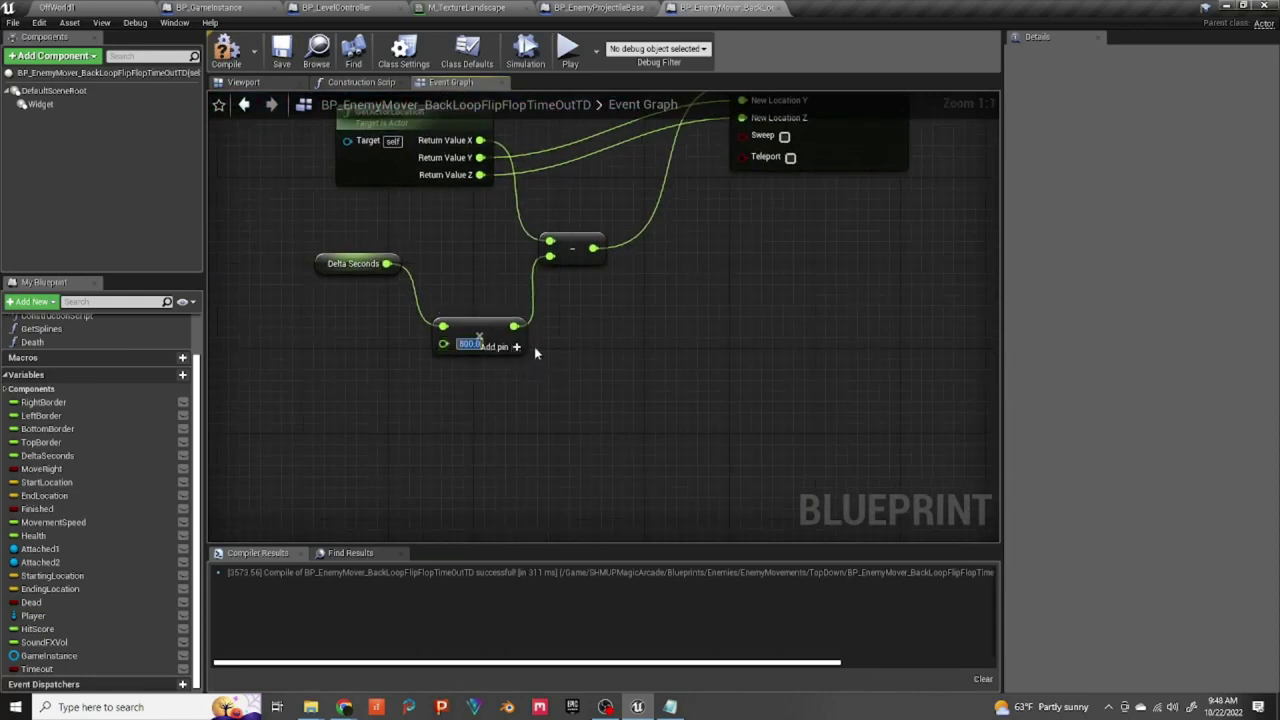
pyautogui.write('2000')
pyautogui.click(636, 334)
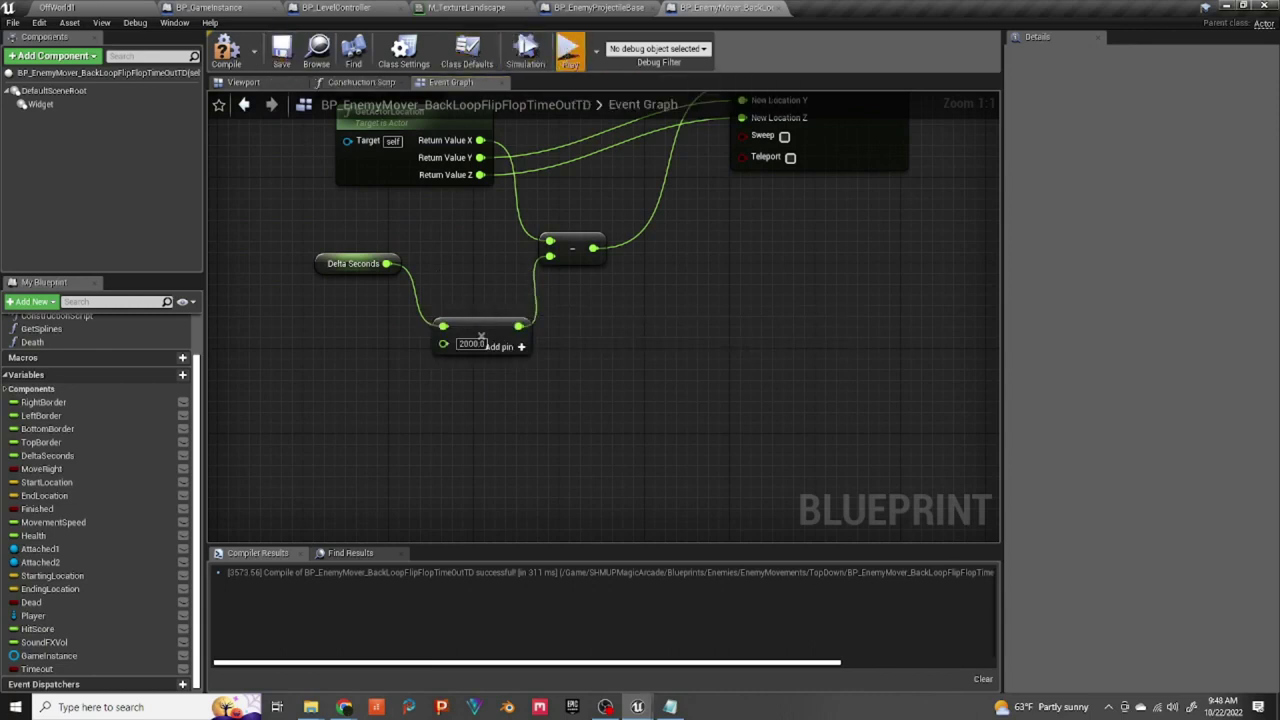
pyautogui.click(569, 50)
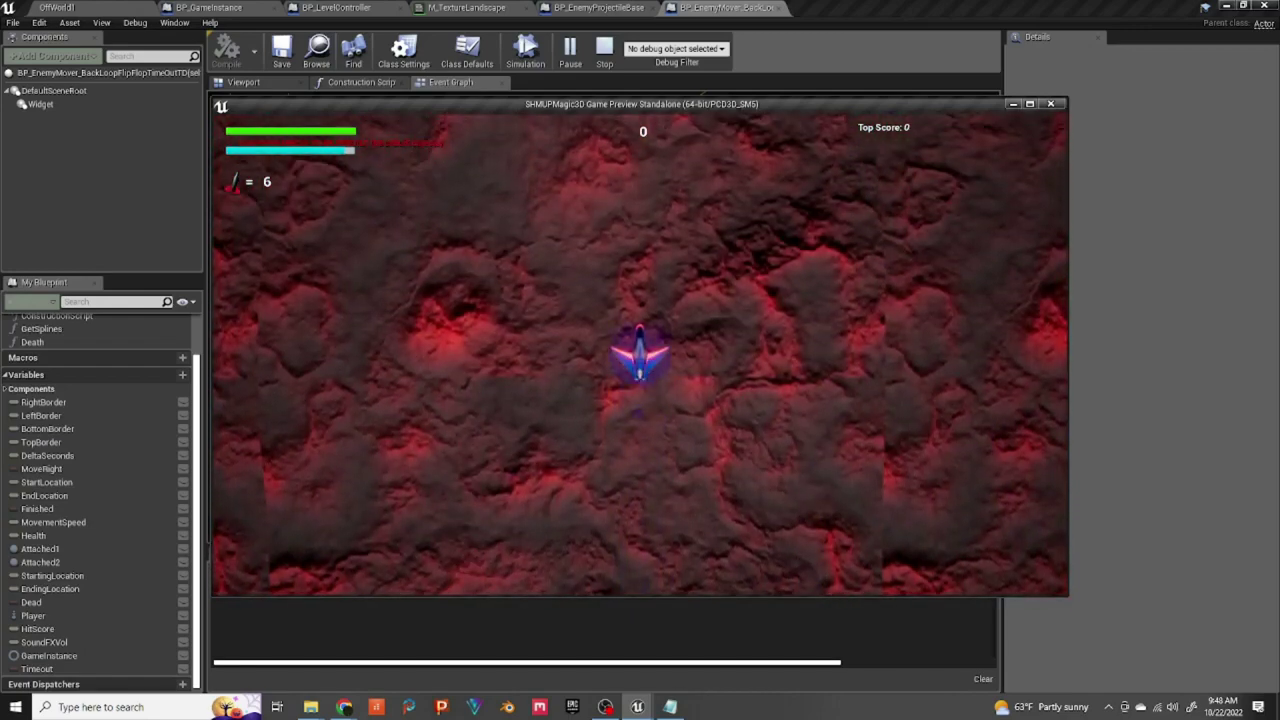
pyautogui.press('Escape')
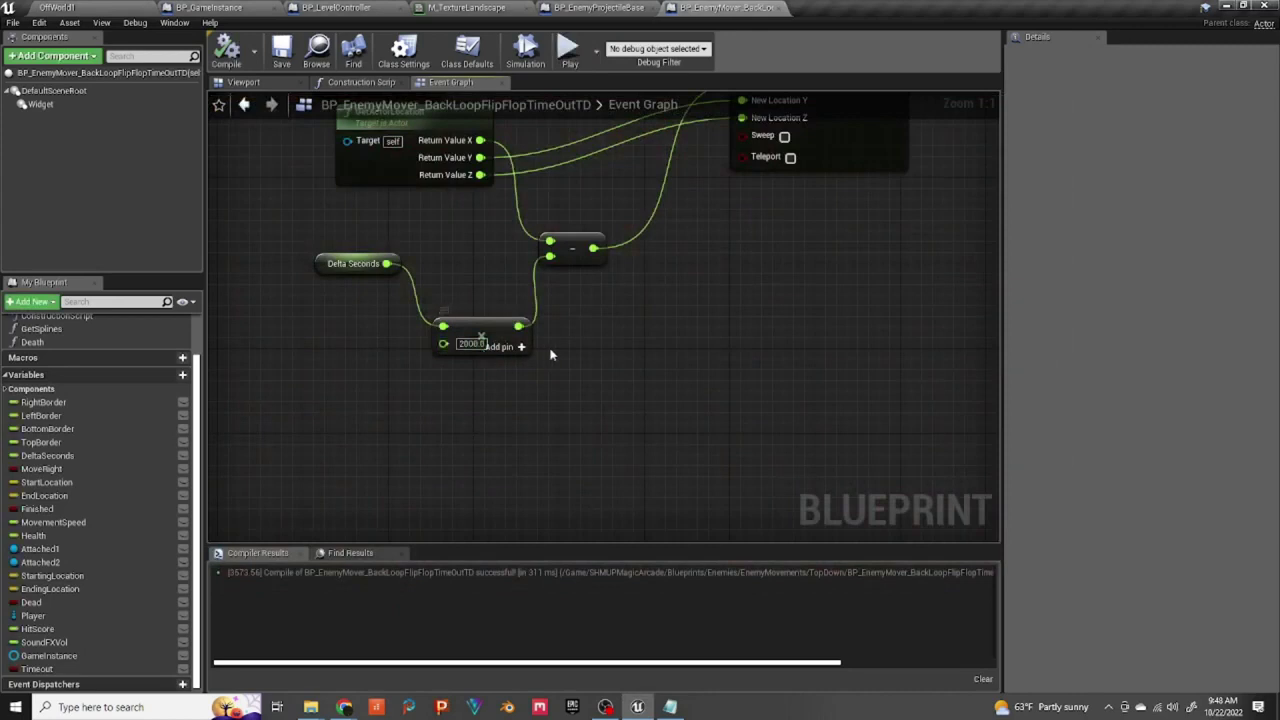
# Step: Review the GoAway event's nodes and the DoOnce and Set Timer by Function Name nodes that follow the Timeout branch
pyautogui.scroll(-1, 598, 373)
pyautogui.moveTo(599, 376); pyautogui.dragTo(659, 443, button='right')
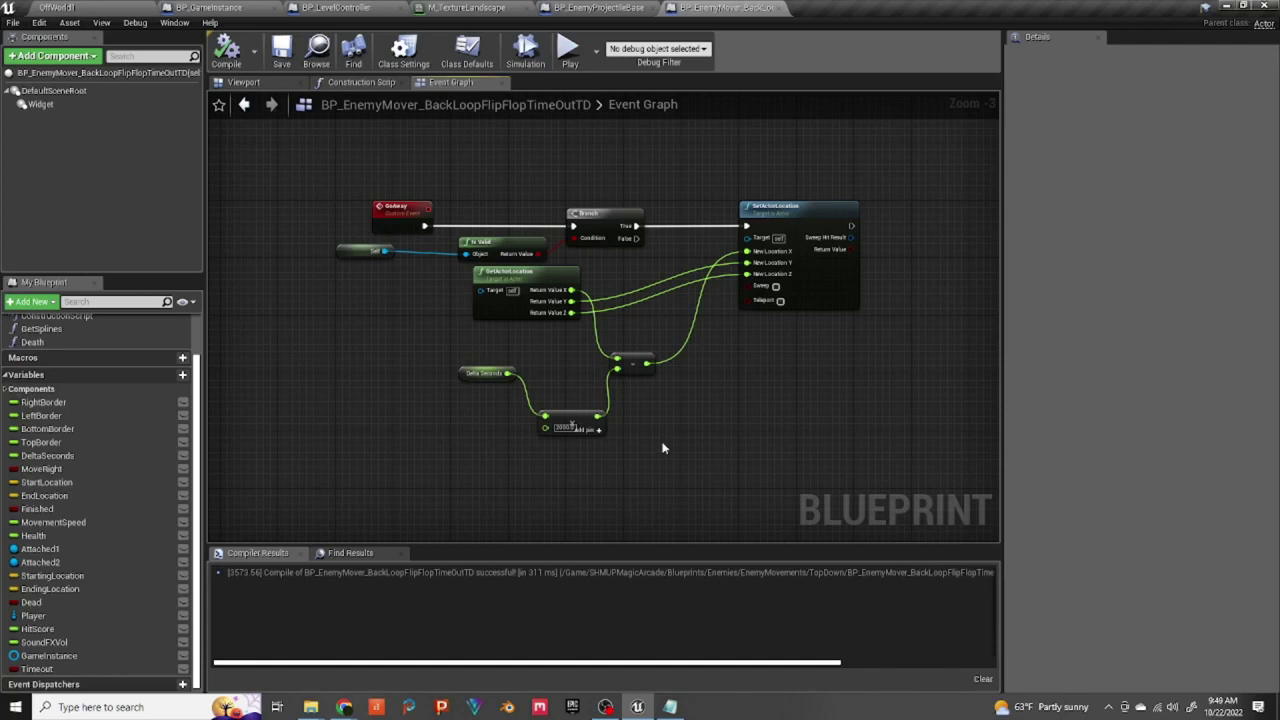
pyautogui.scroll(-3, 662, 447)
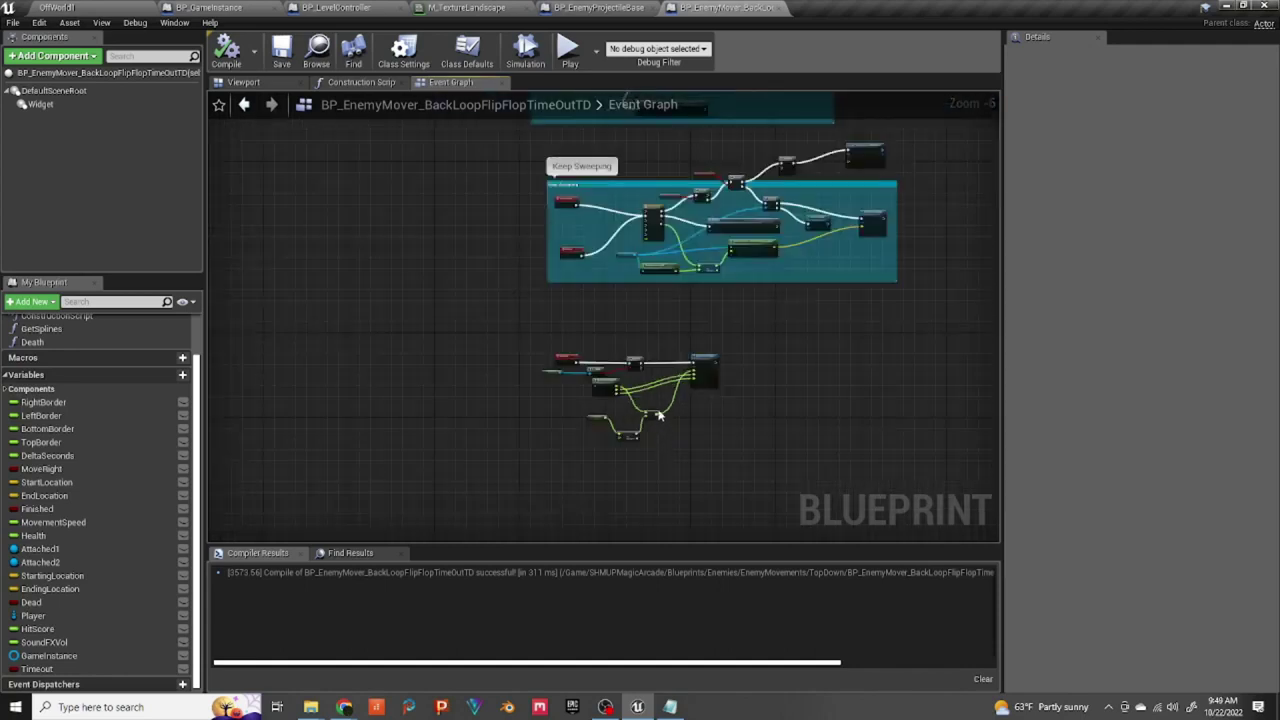
pyautogui.moveTo(609, 318); pyautogui.dragTo(364, 466, button='right')
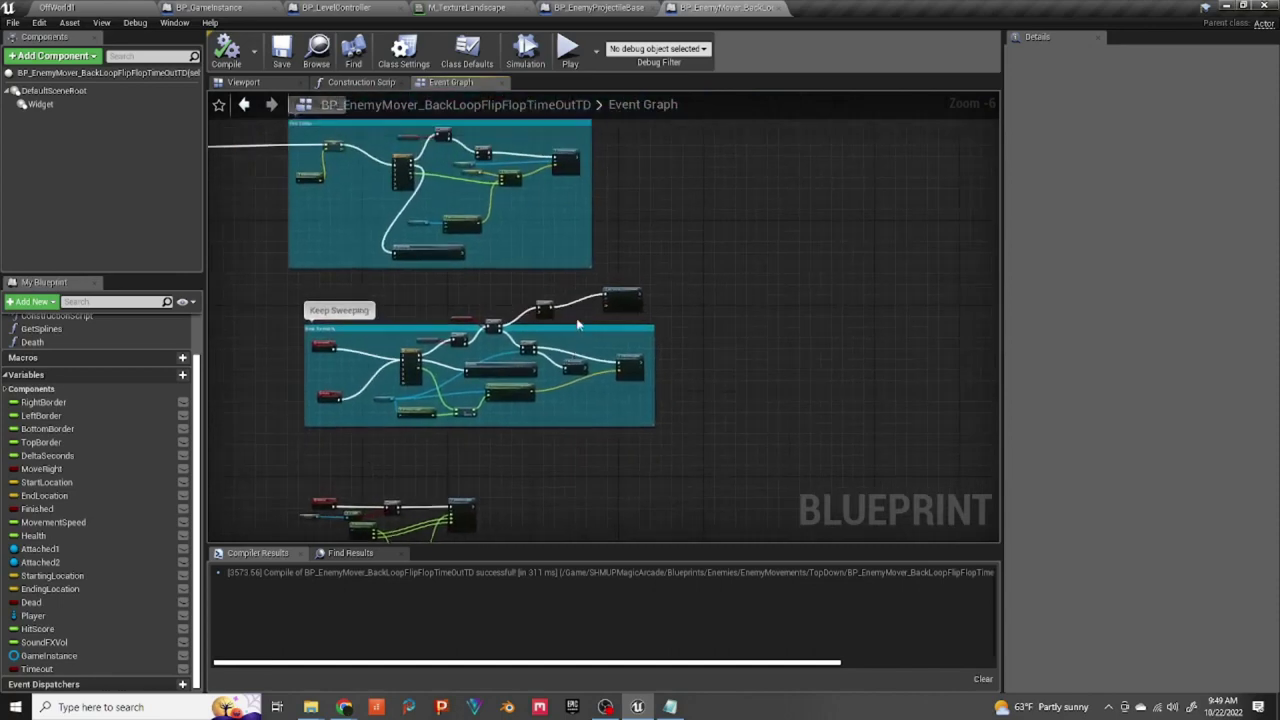
pyautogui.scroll(4, 577, 325)
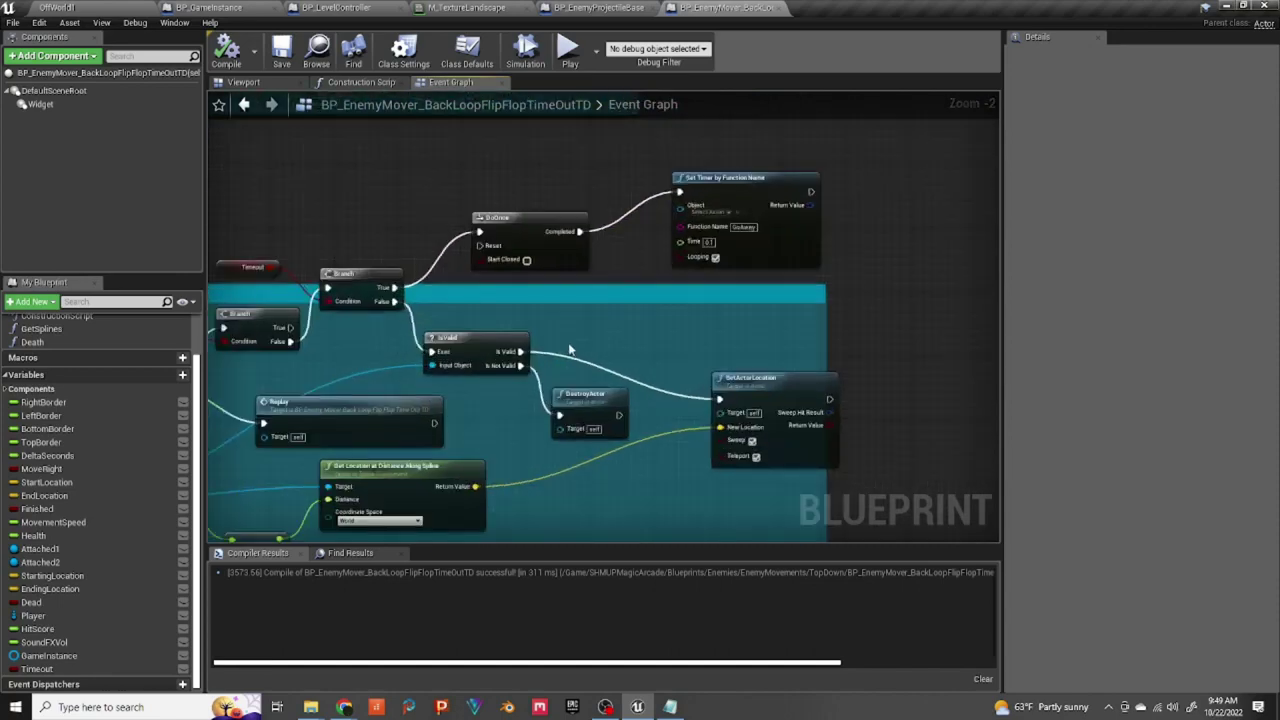
pyautogui.moveTo(545, 190); pyautogui.dragTo(523, 221, button='right')
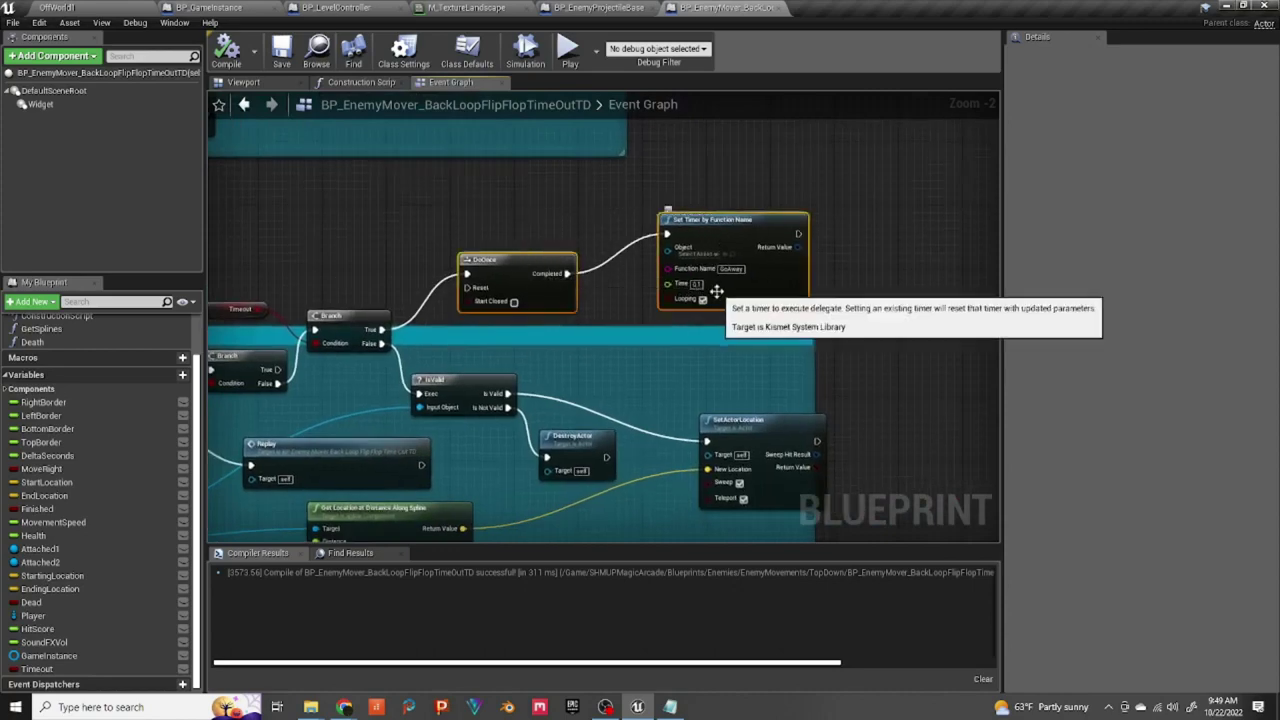
# Step: Insert a new Branch in the main event chain between the first Branch's True output and the Finished check's Branch
pyautogui.moveTo(514, 268); pyautogui.dragTo(773, 430, button='right')
pyautogui.scroll(-3, 621, 411)
pyautogui.moveTo(565, 393); pyautogui.dragTo(954, 540, button='right')
pyautogui.moveTo(662, 410); pyautogui.dragTo(757, 503, button='right')
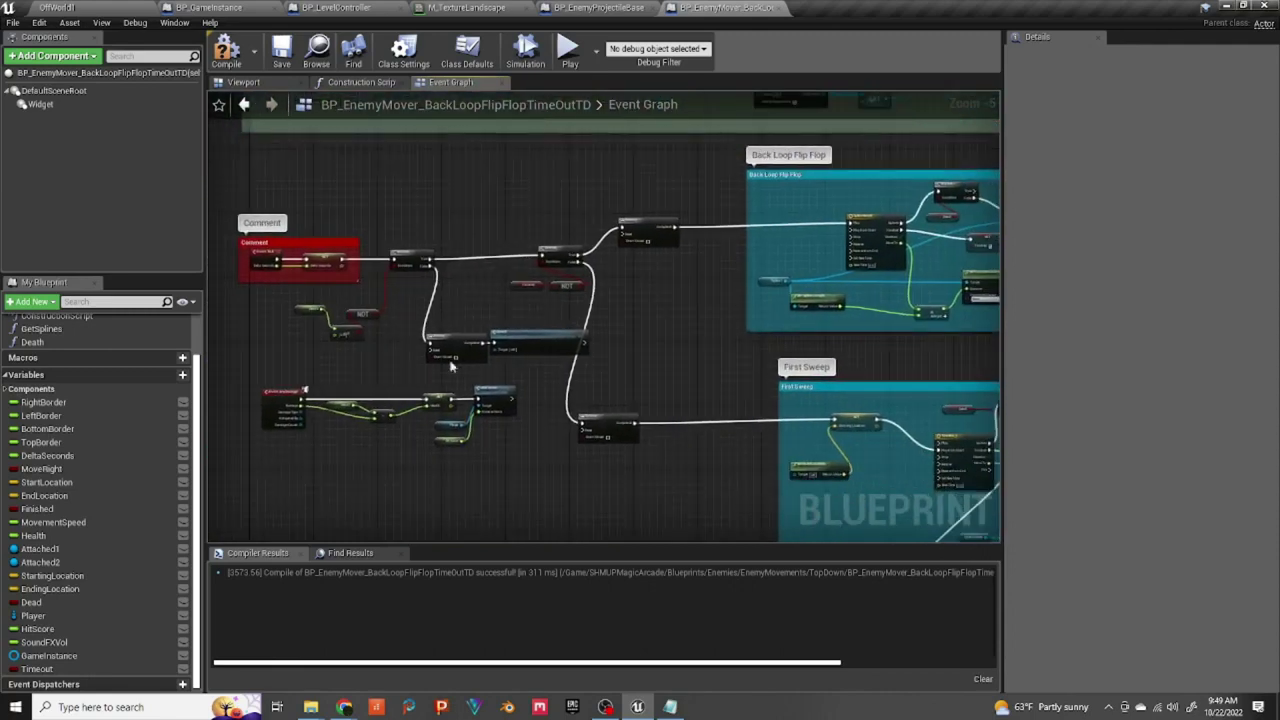
pyautogui.scroll(3, 410, 335)
pyautogui.moveTo(411, 306); pyautogui.dragTo(378, 380, button='right')
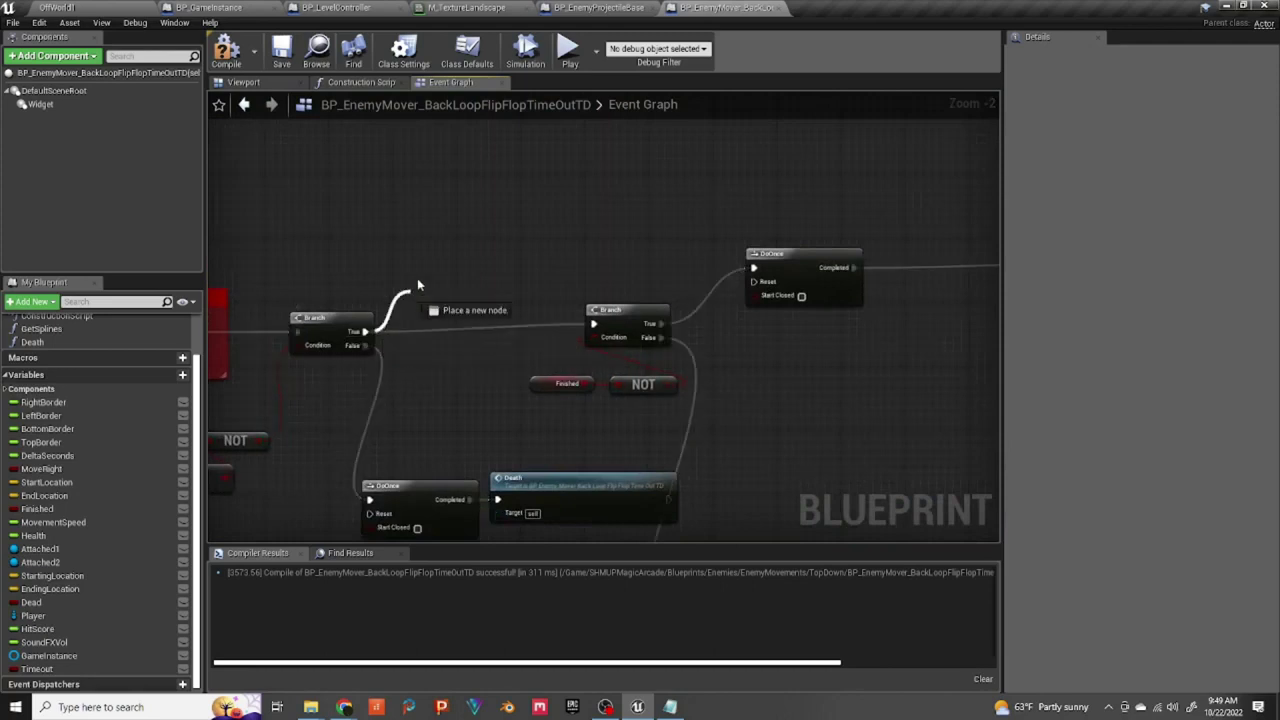
pyautogui.moveTo(415, 265); pyautogui.dragTo(411, 265)
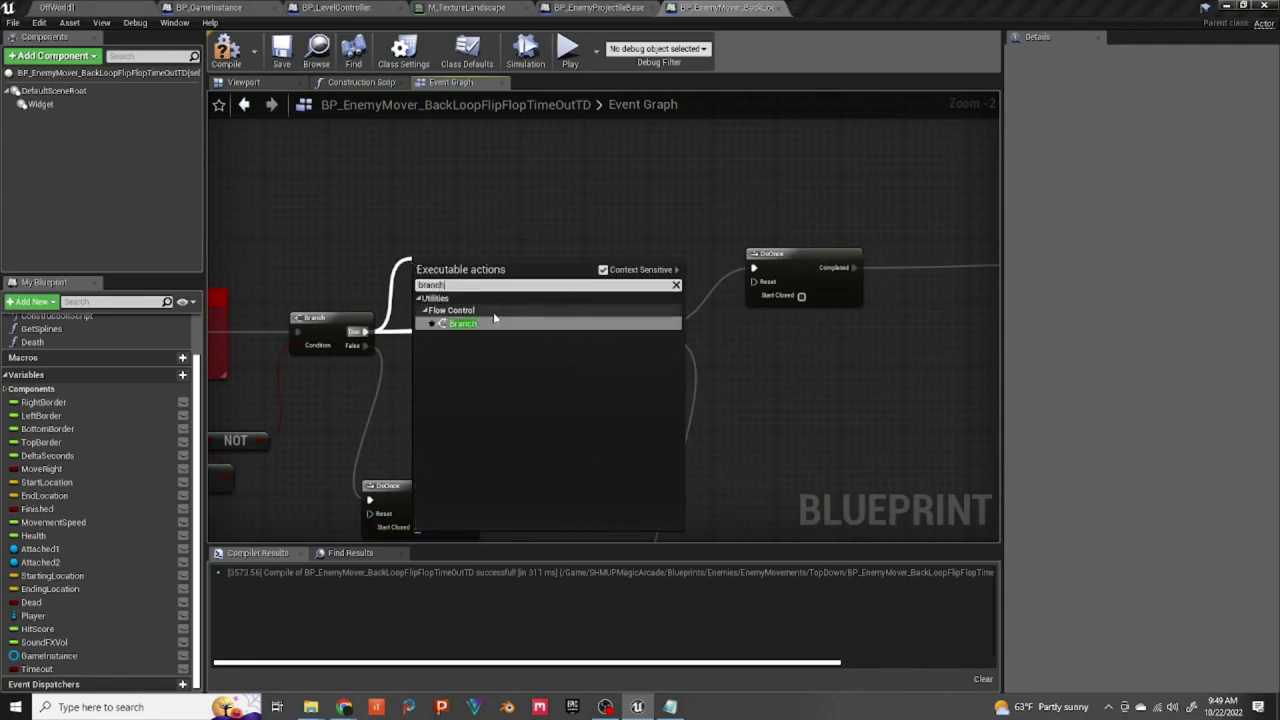
pyautogui.click(488, 323)
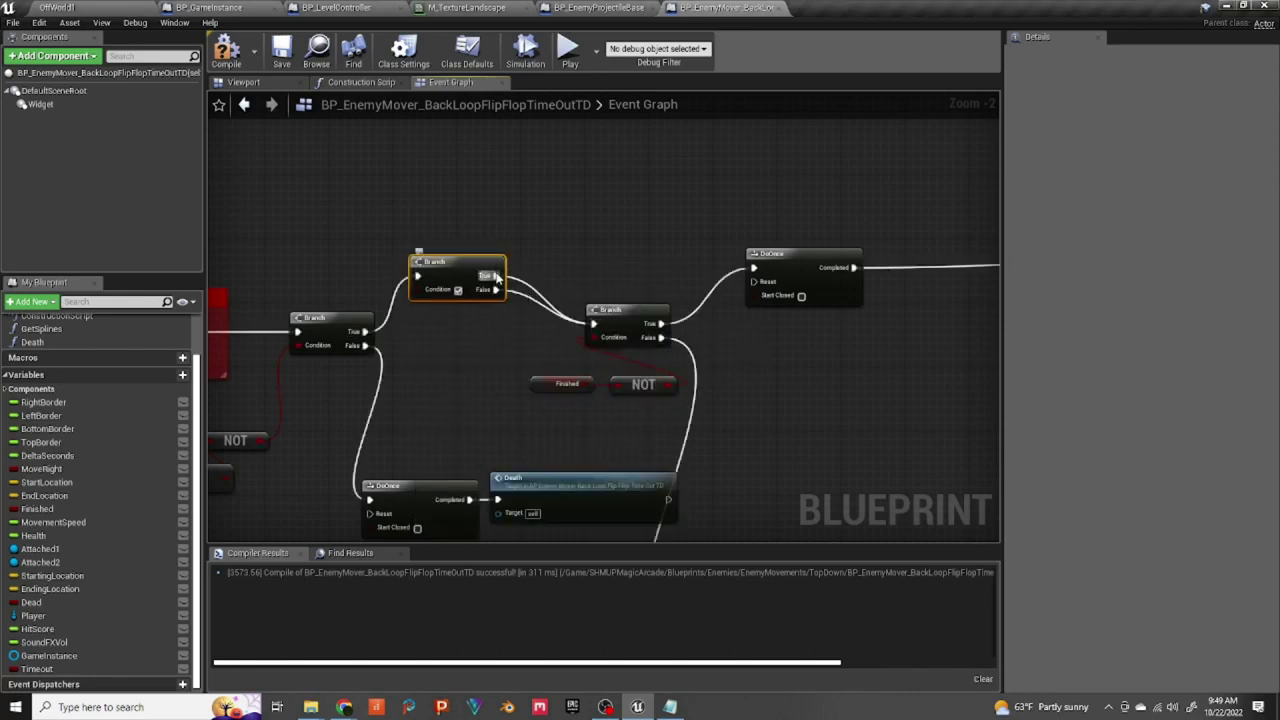
# Step: Add a Go Away call on the new Branch's True output and break the call's link to the Finished check's Branch
pyautogui.moveTo(578, 203); pyautogui.dragTo(580, 205)
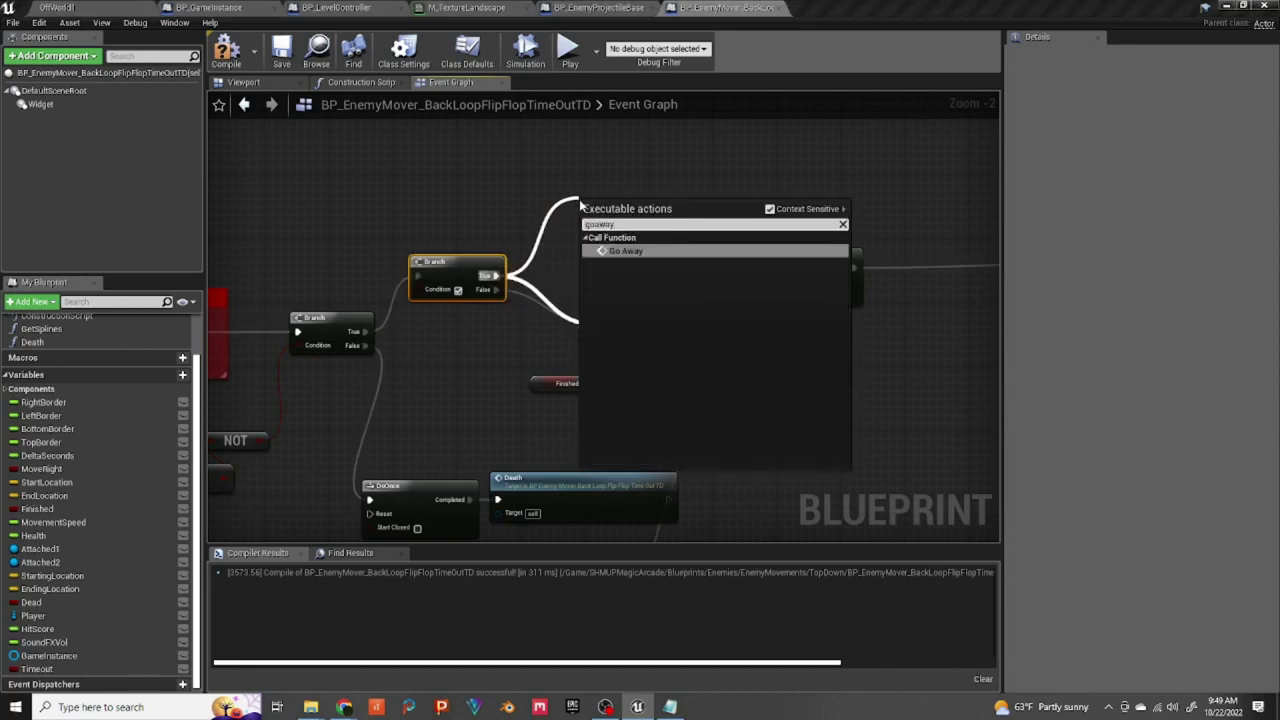
pyautogui.click(620, 251)
pyautogui.moveTo(636, 215); pyautogui.dragTo(554, 204)
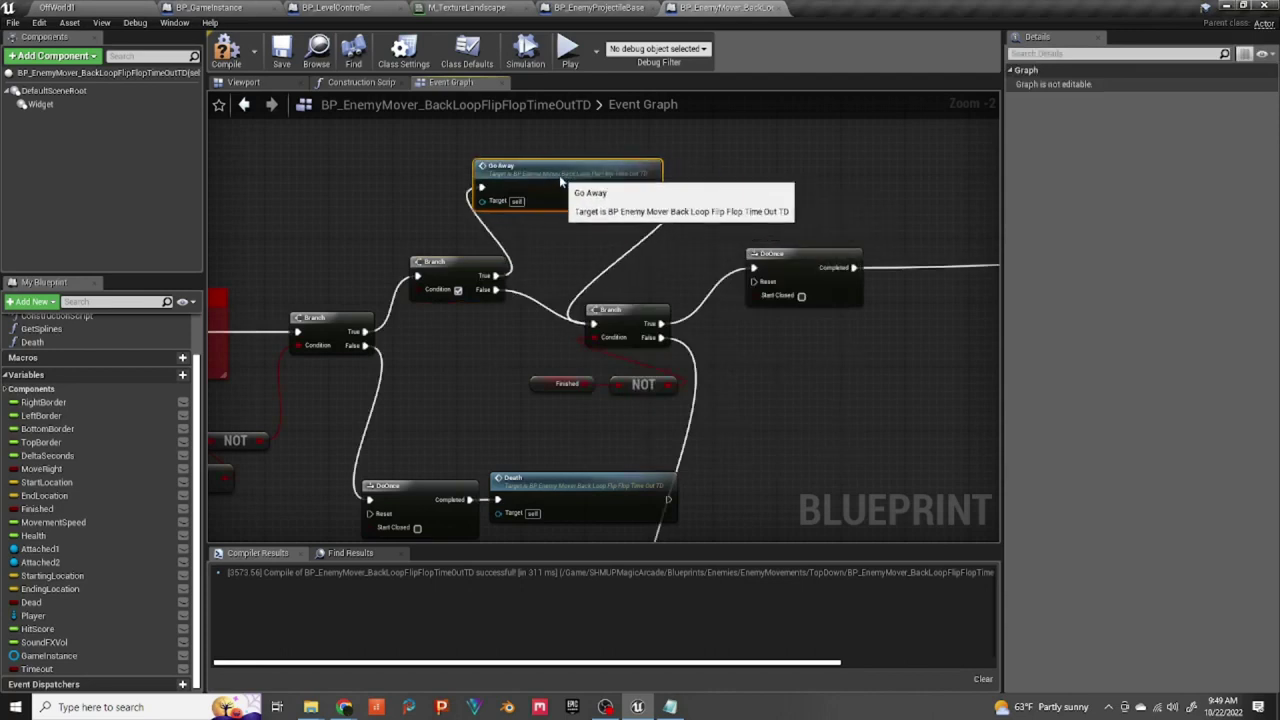
pyautogui.rightClick(651, 190)
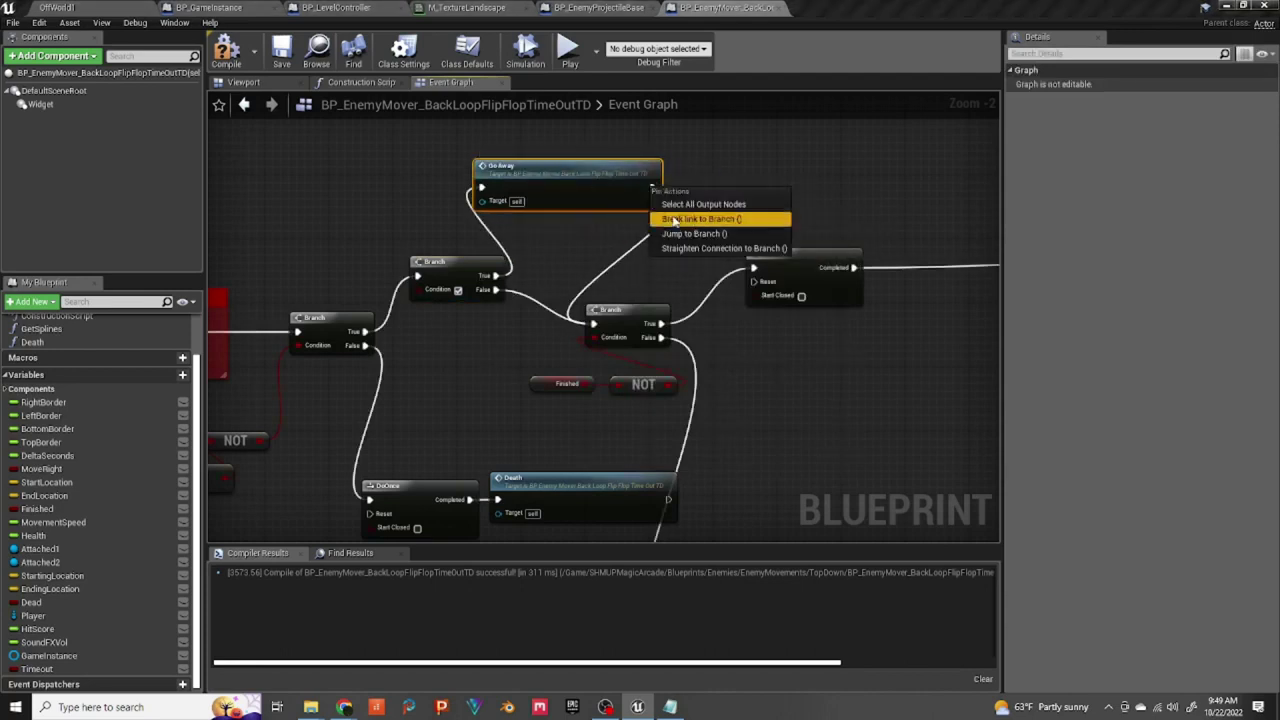
pyautogui.click(674, 219)
# Step: Connect a getter for the Timeout variable to the new Branch's Condition
pyautogui.moveTo(570, 279); pyautogui.dragTo(636, 319, button='right')
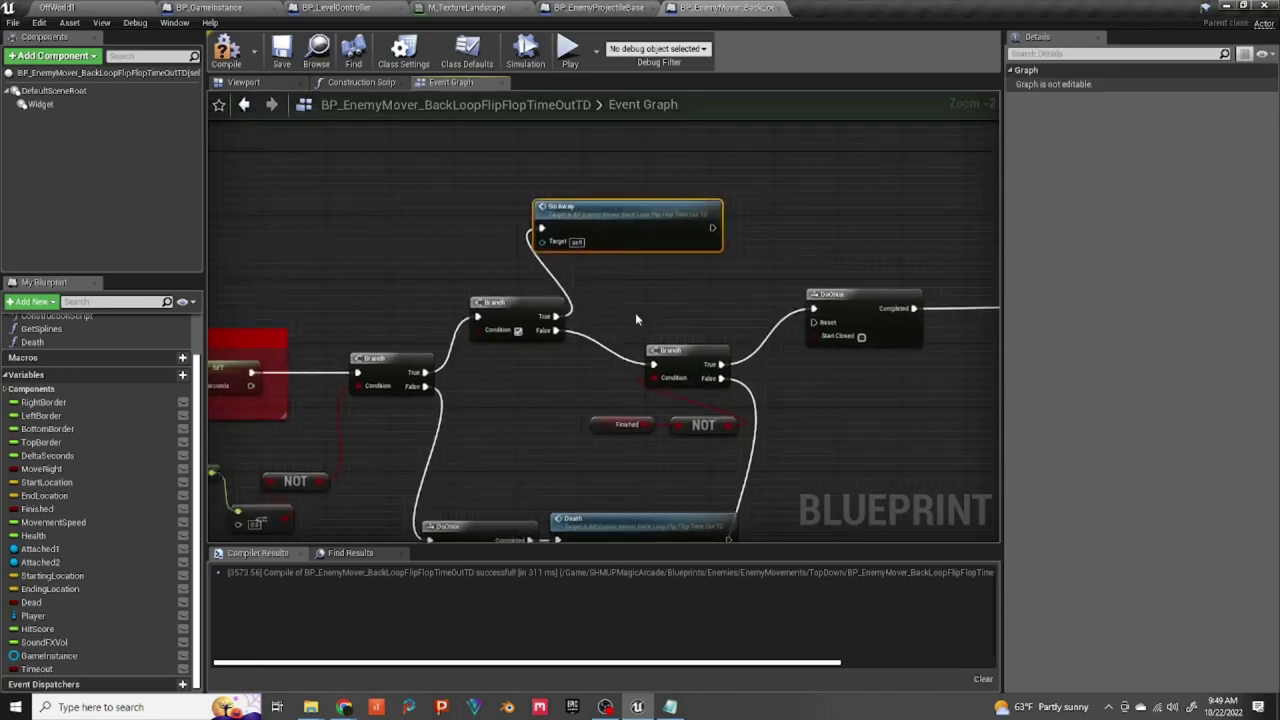
pyautogui.moveTo(72, 670); pyautogui.dragTo(301, 577)
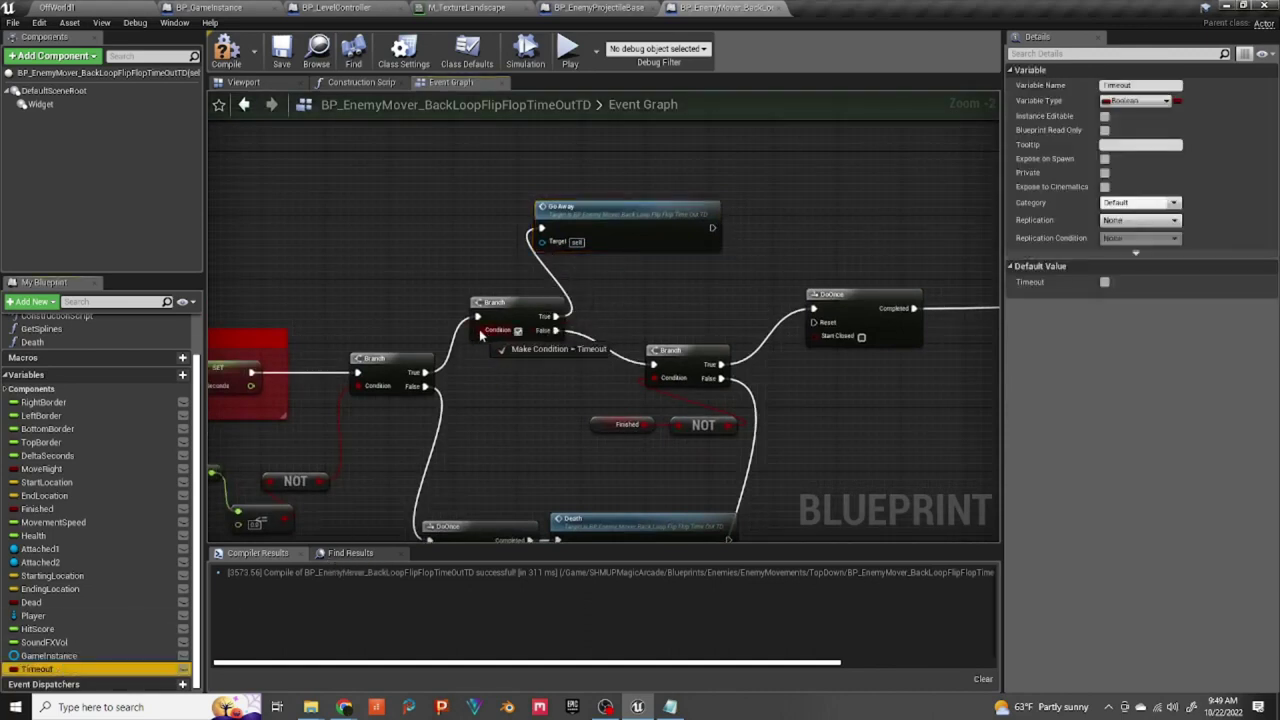
pyautogui.moveTo(480, 335); pyautogui.dragTo(481, 335)
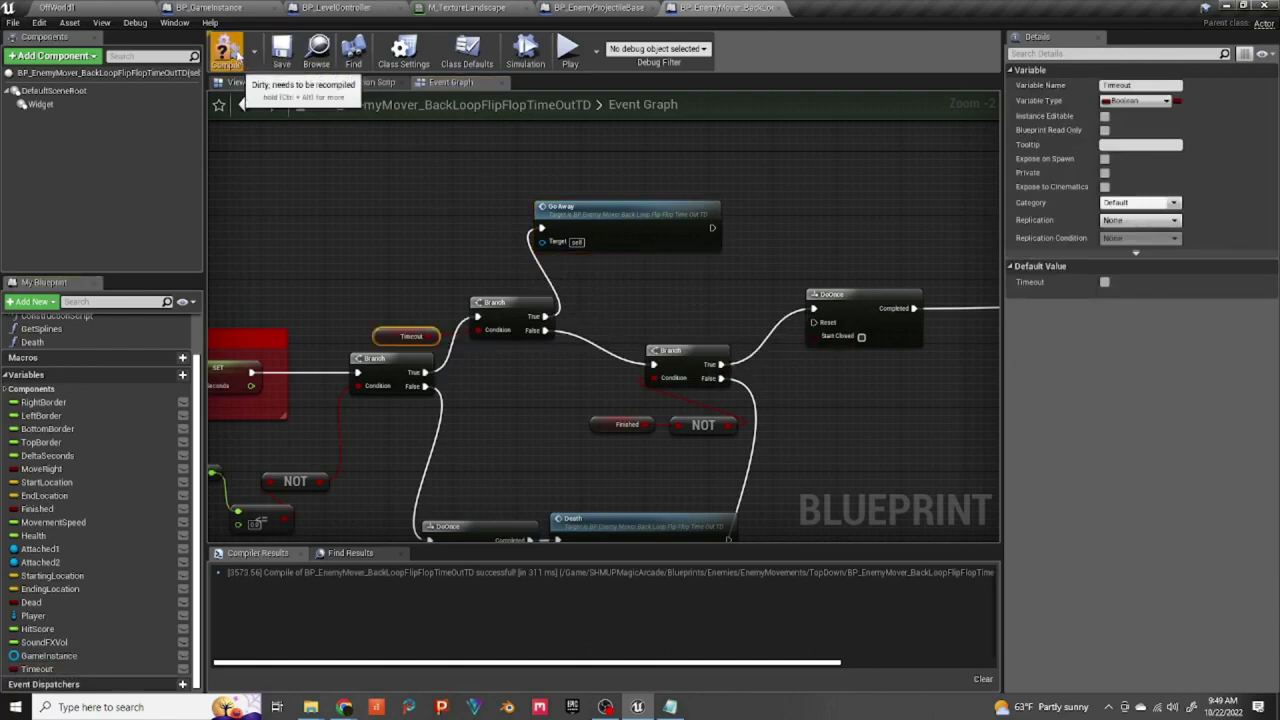
# Step: Playtest the level with the Timeout branch calling Go Away, and save the Blueprint
pyautogui.click(568, 50)
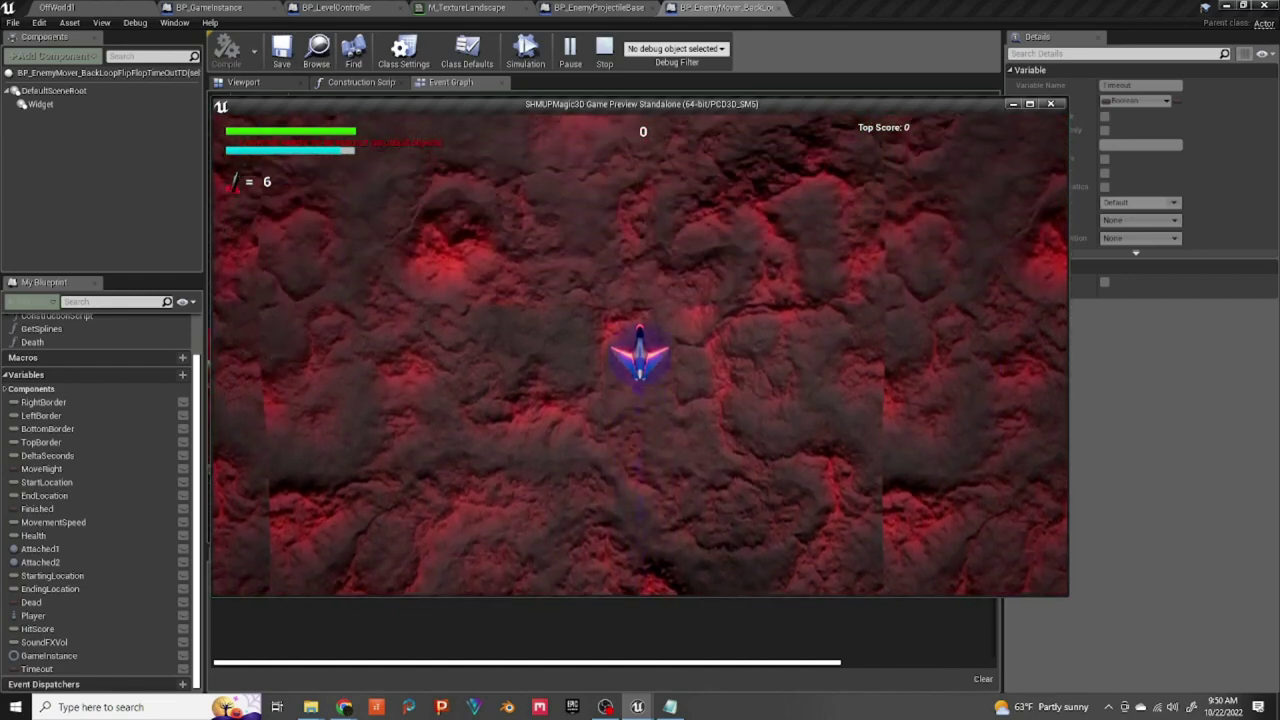
pyautogui.press('Escape')
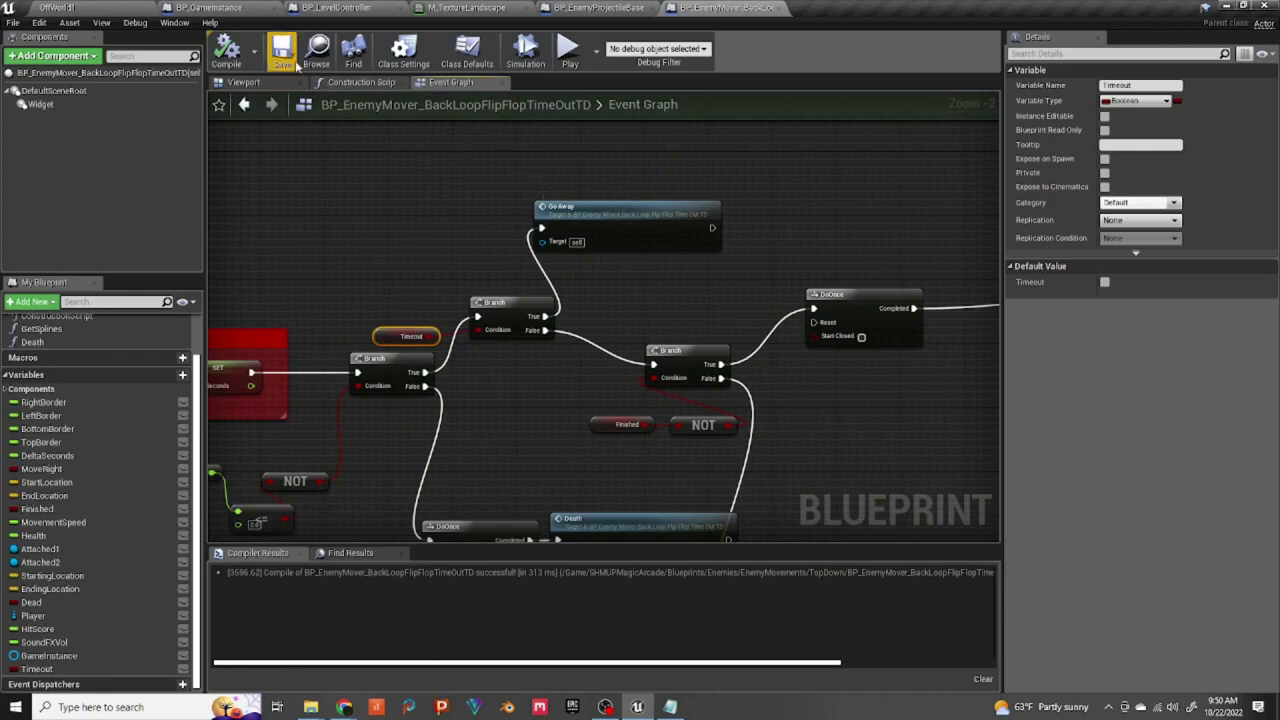
pyautogui.click(13, 22)
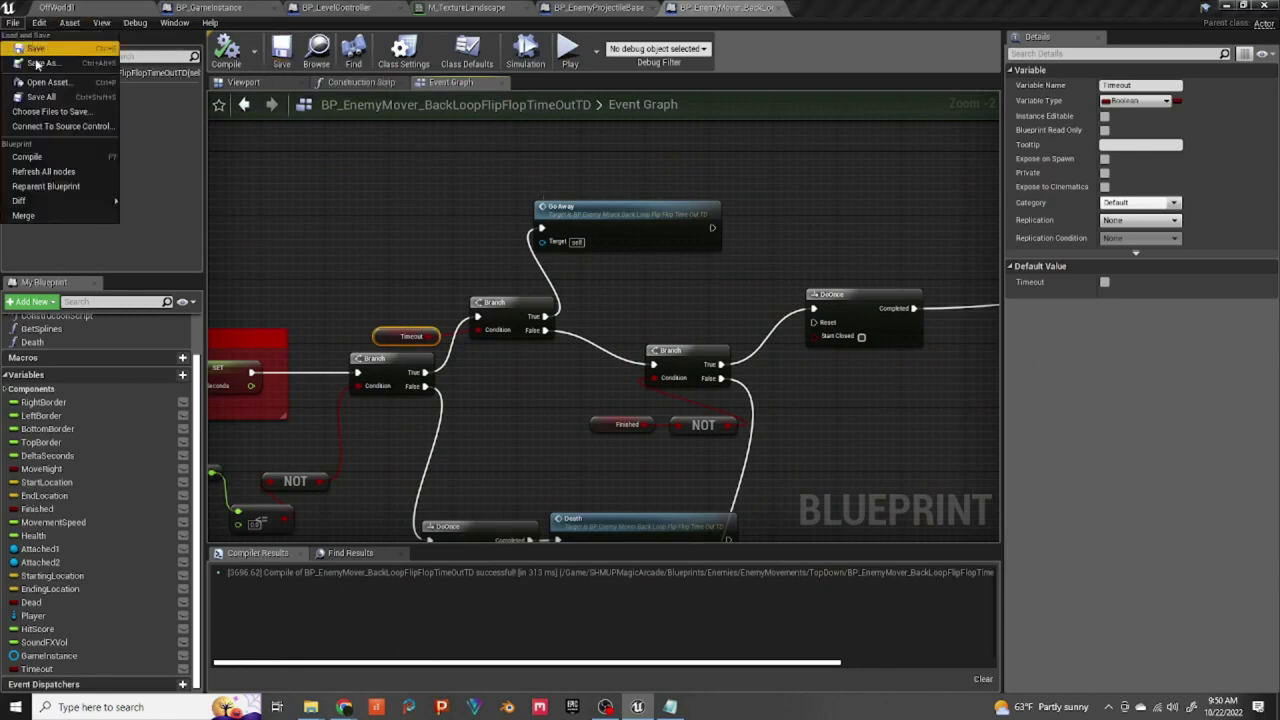
pyautogui.click(490, 251)
pyautogui.scroll(-2, 537, 357)
pyautogui.moveTo(537, 400); pyautogui.dragTo(0, 174, button='right')
pyautogui.moveTo(575, 370); pyautogui.dragTo(630, 104, button='right')
pyautogui.moveTo(640, 500); pyautogui.dragTo(807, 62, button='right')
pyautogui.moveTo(255, 447); pyautogui.dragTo(210, 372, button='right')
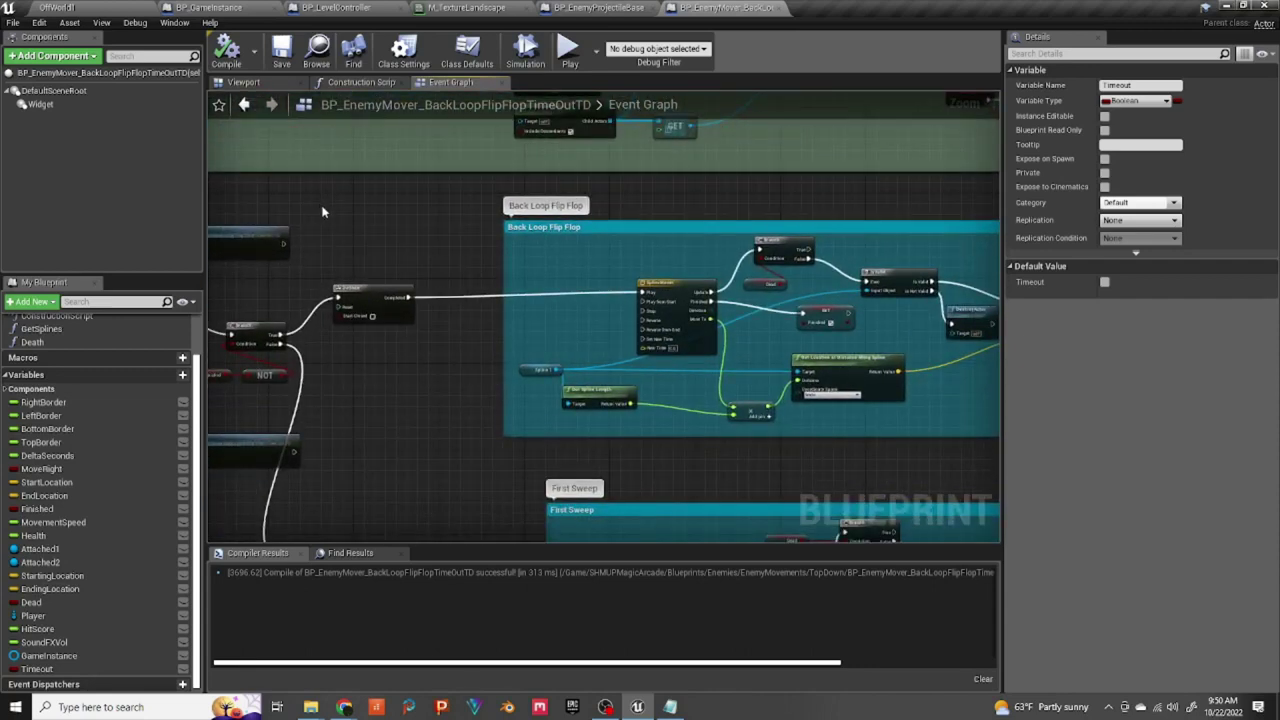
# Step: Wrap the GoAway event's node chain in a comment box titled "Get Out Of Here"
pyautogui.scroll(-2, 457, 379)
pyautogui.moveTo(449, 421); pyautogui.dragTo(407, 48, button='right')
pyautogui.moveTo(403, 156); pyautogui.dragTo(385, 97, button='right')
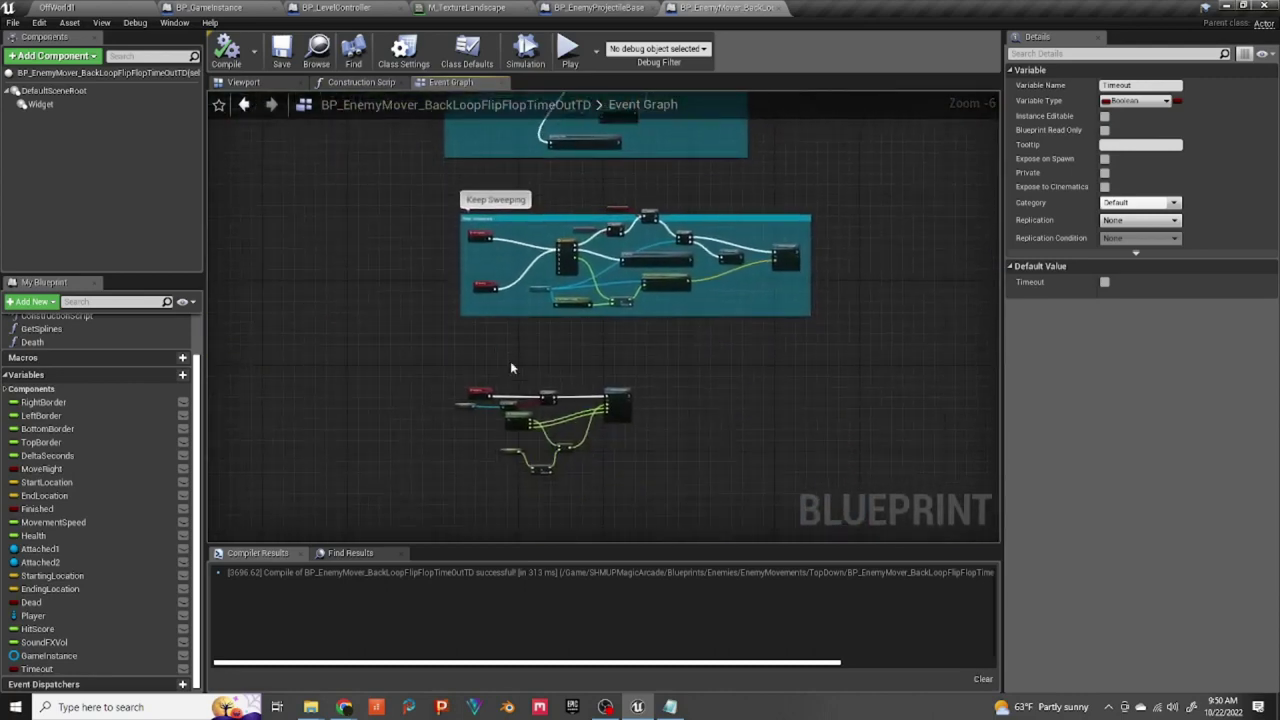
pyautogui.moveTo(510, 368); pyautogui.dragTo(498, 320, button='right')
pyautogui.moveTo(684, 470); pyautogui.dragTo(684, 470)
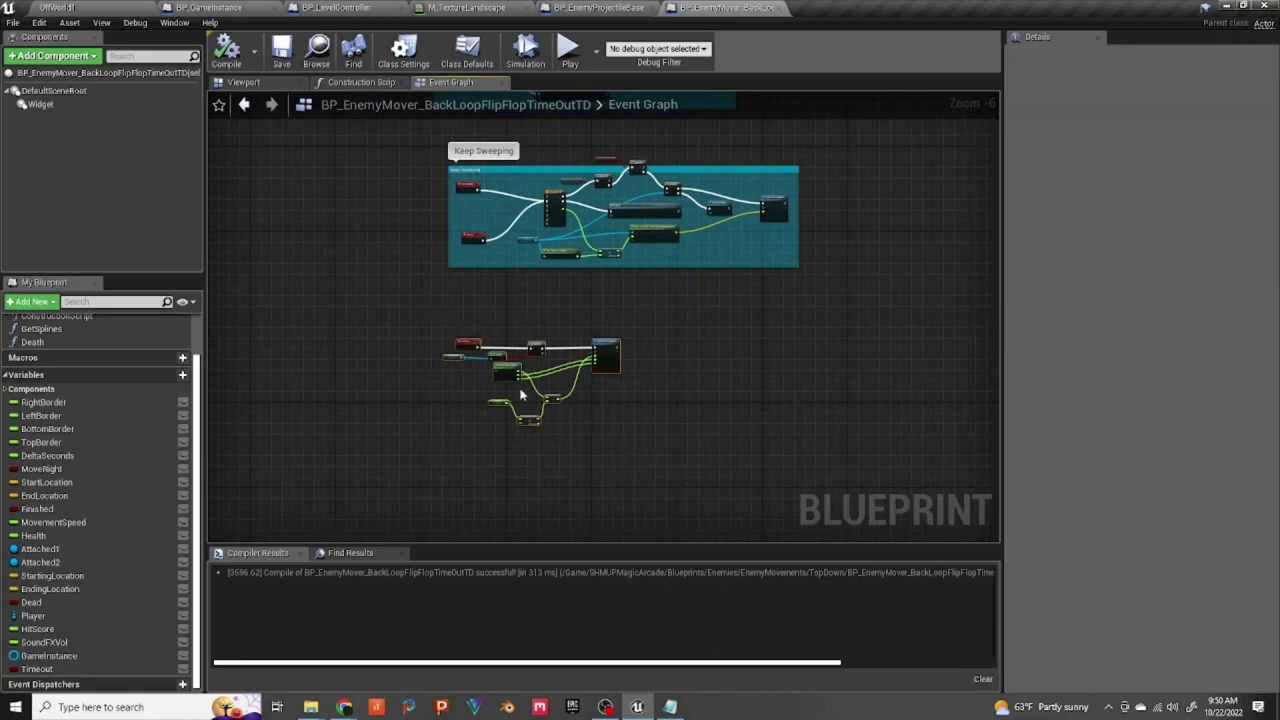
pyautogui.scroll(3, 621, 436)
pyautogui.moveTo(538, 298); pyautogui.dragTo(506, 309)
pyautogui.click(547, 259)
pyautogui.scroll(-3, 510, 356)
pyautogui.moveTo(539, 376); pyautogui.dragTo(569, 407, button='right')
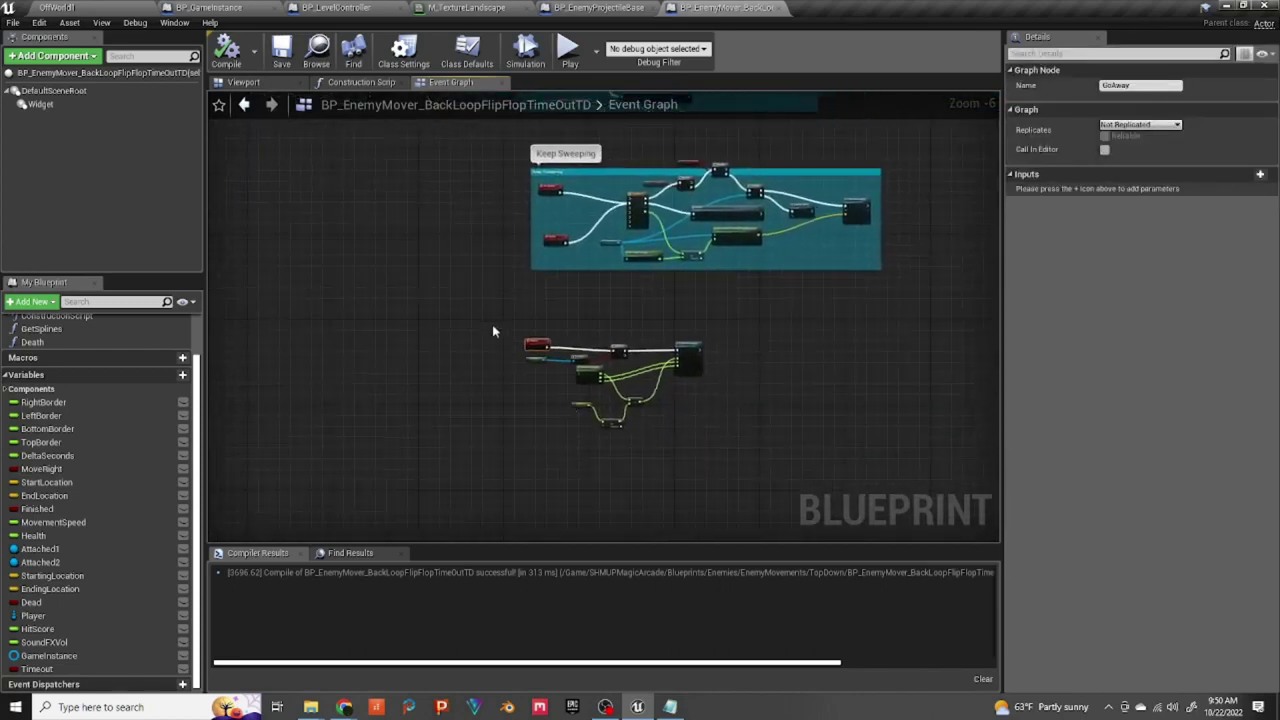
pyautogui.moveTo(766, 474); pyautogui.dragTo(766, 474)
pyautogui.press('c')
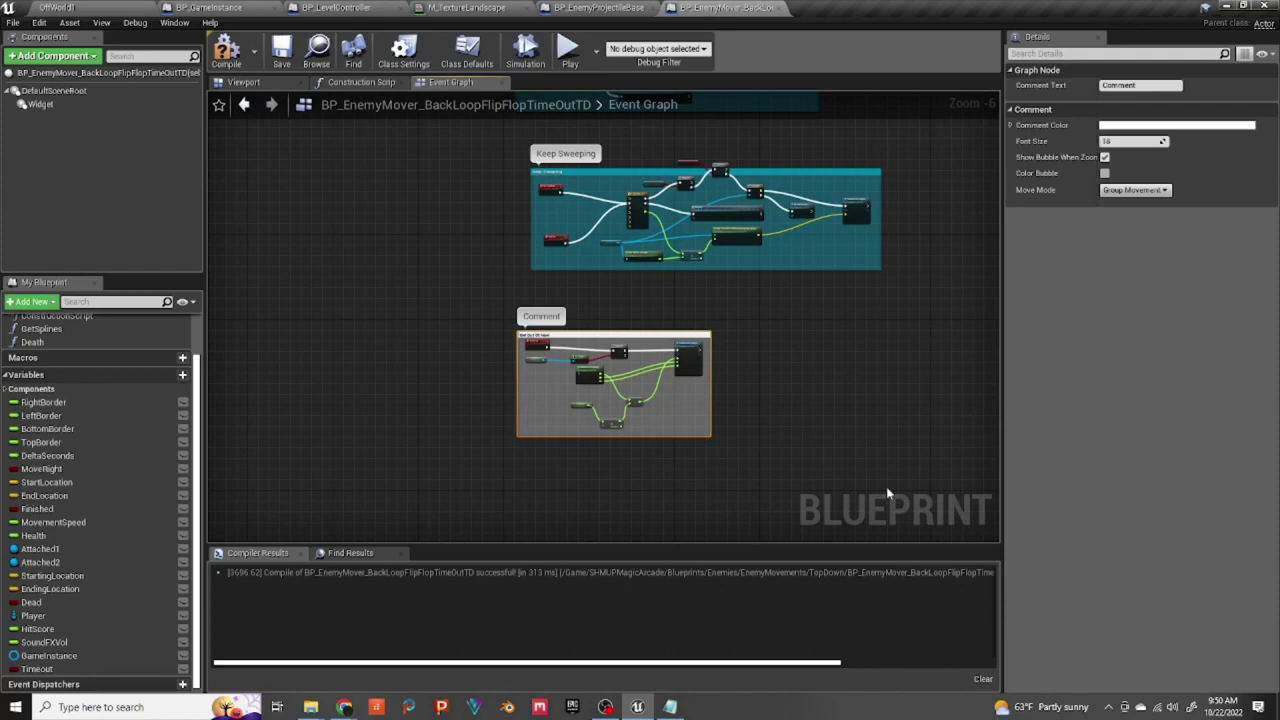
pyautogui.click(864, 434)
# Step: Widen the Get Out Of Here comment box to leave room beyond the SetActorLocation node
pyautogui.scroll(4, 750, 375)
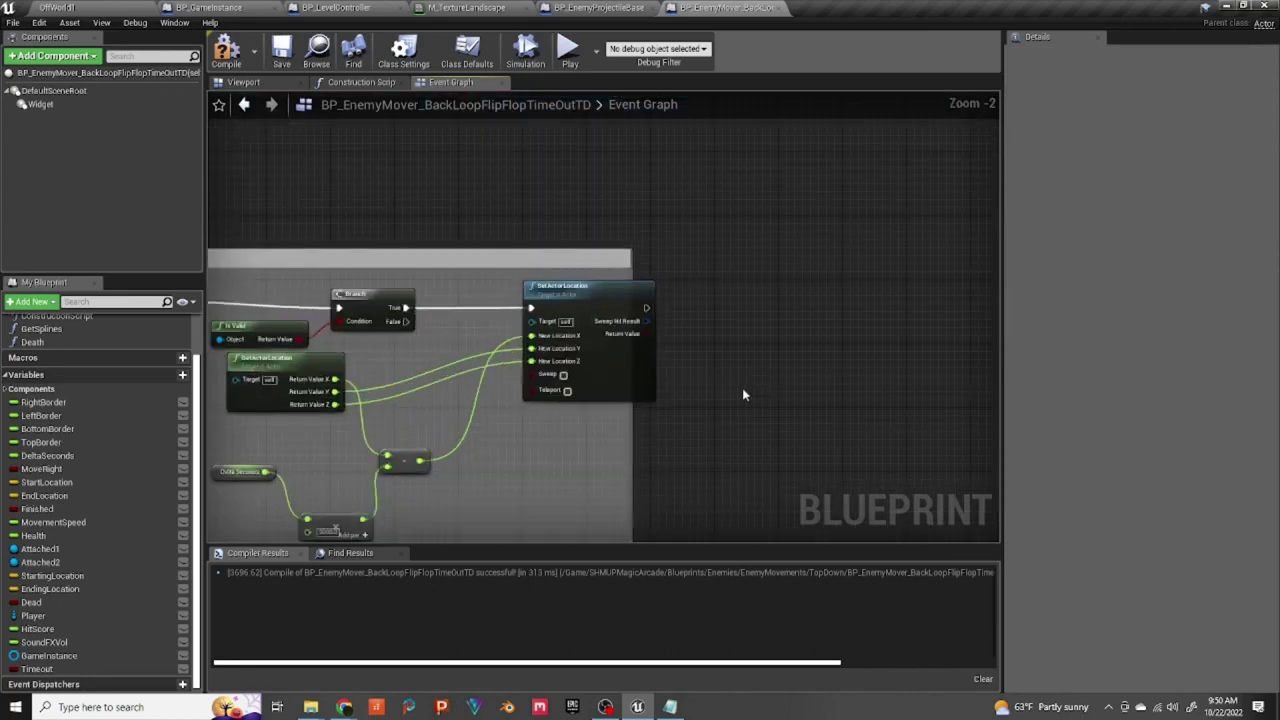
pyautogui.moveTo(632, 436); pyautogui.dragTo(998, 438)
pyautogui.scroll(-2, 795, 410)
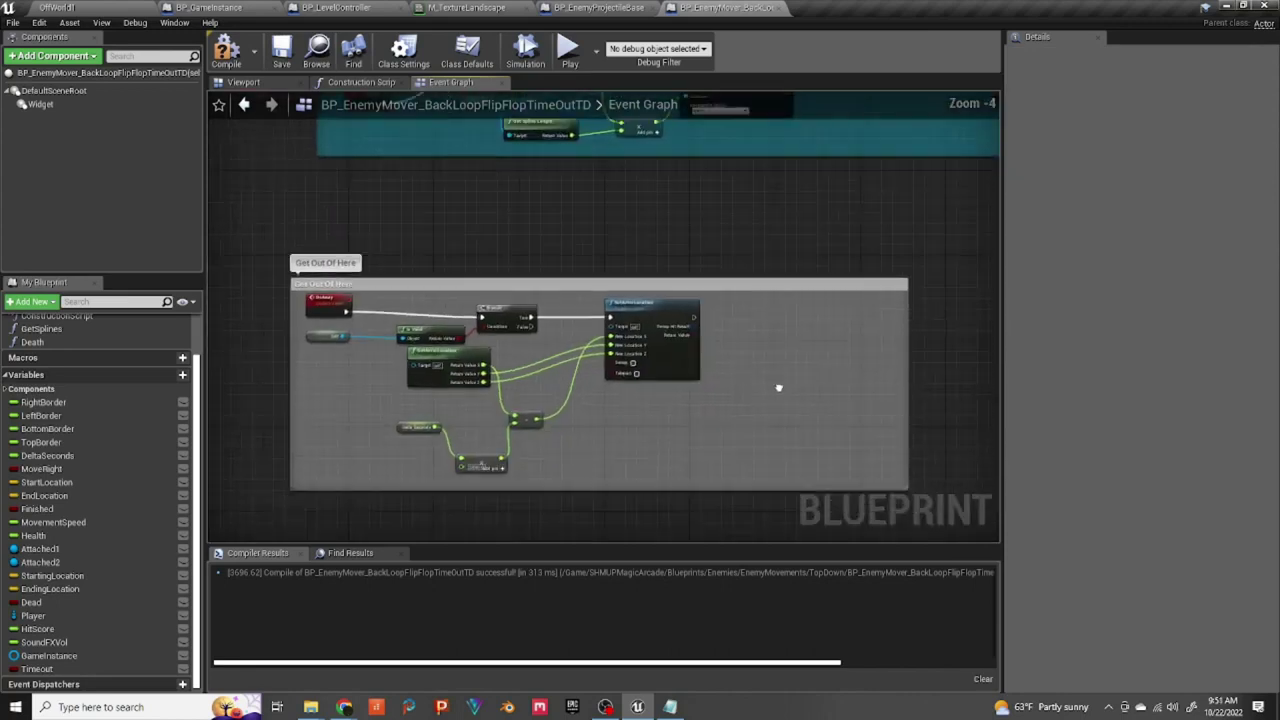
# Step: Add a Delay after the SetActorLocation node in the Get Out Of Here chain and set its Duration
pyautogui.moveTo(774, 407); pyautogui.dragTo(695, 407, button='right')
pyautogui.moveTo(610, 337); pyautogui.dragTo(656, 345)
pyautogui.write('del')
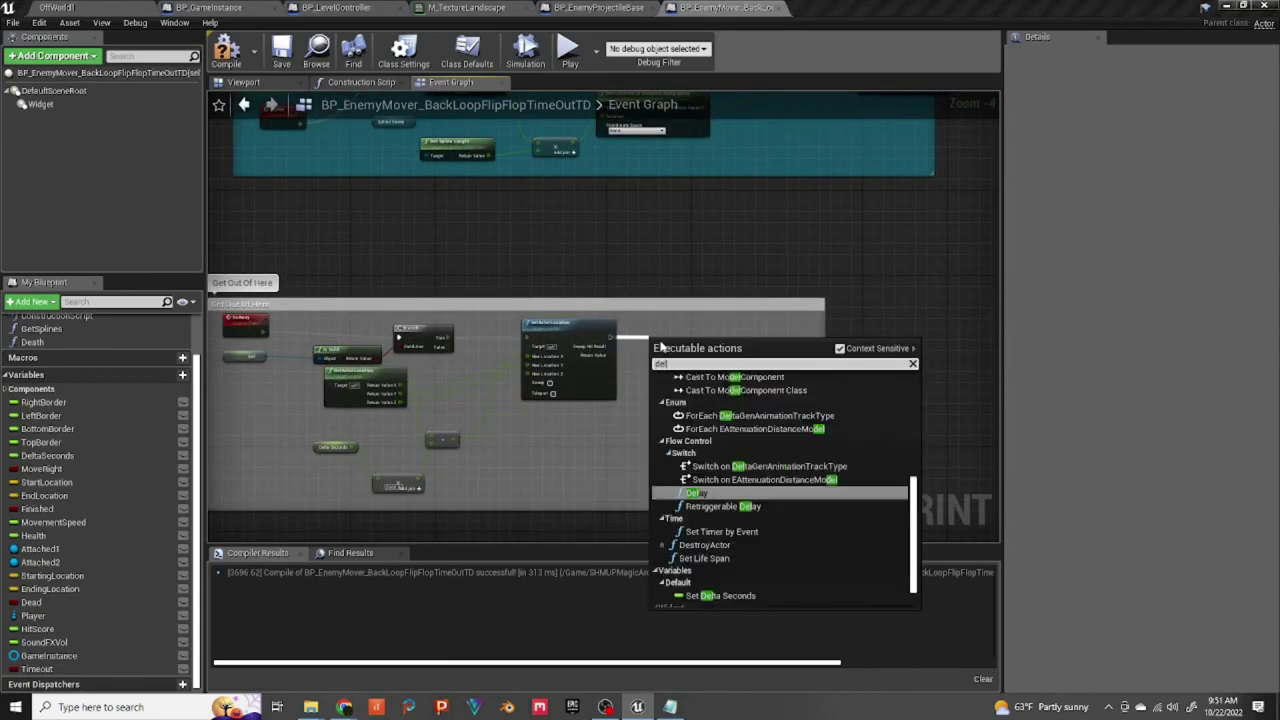
pyautogui.write('ay')
pyautogui.click(711, 466)
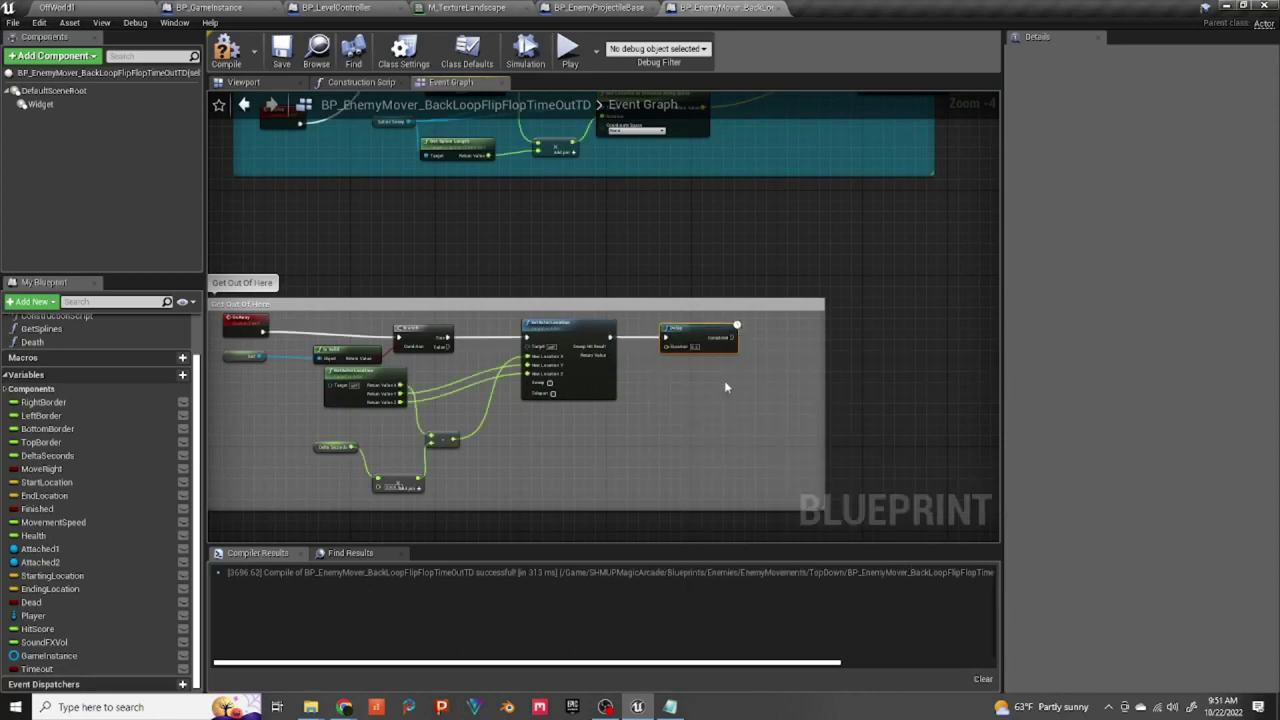
pyautogui.moveTo(724, 380); pyautogui.dragTo(533, 412, button='right')
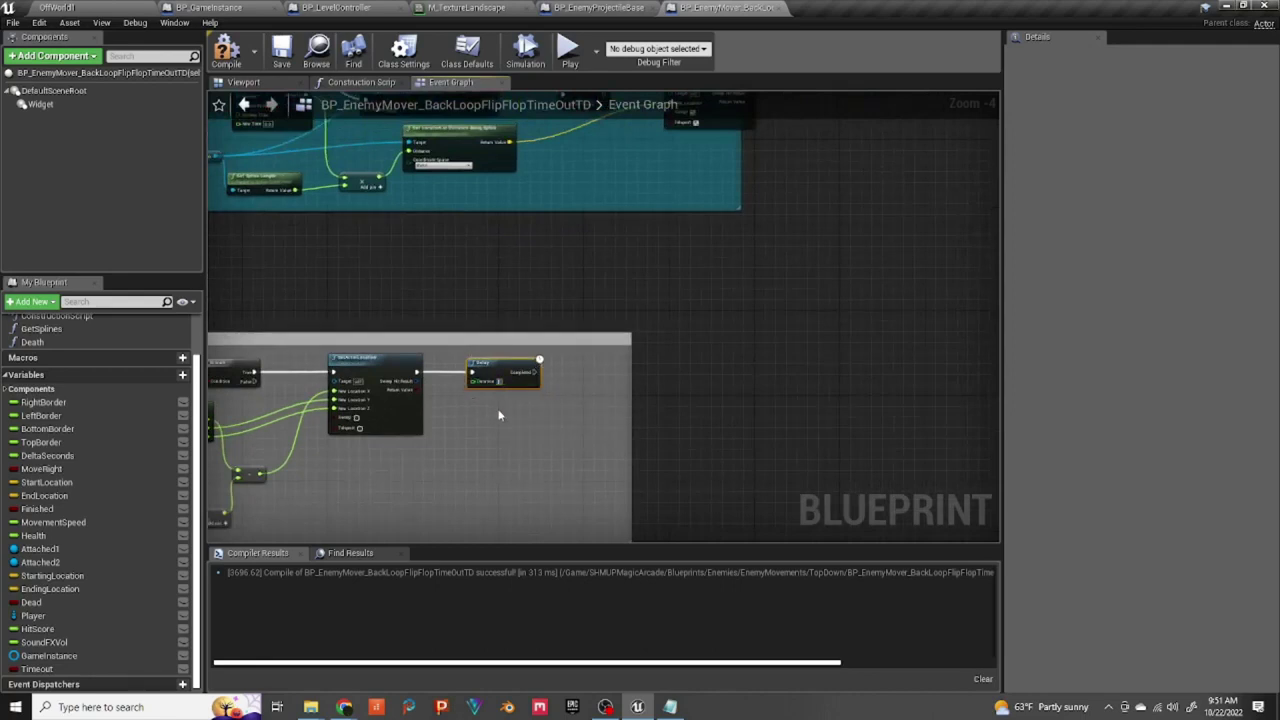
pyautogui.click(528, 415)
# Step: Add a Set Dead node with Dead set to true on the Delay's Completed output
pyautogui.moveTo(543, 372); pyautogui.dragTo(565, 381)
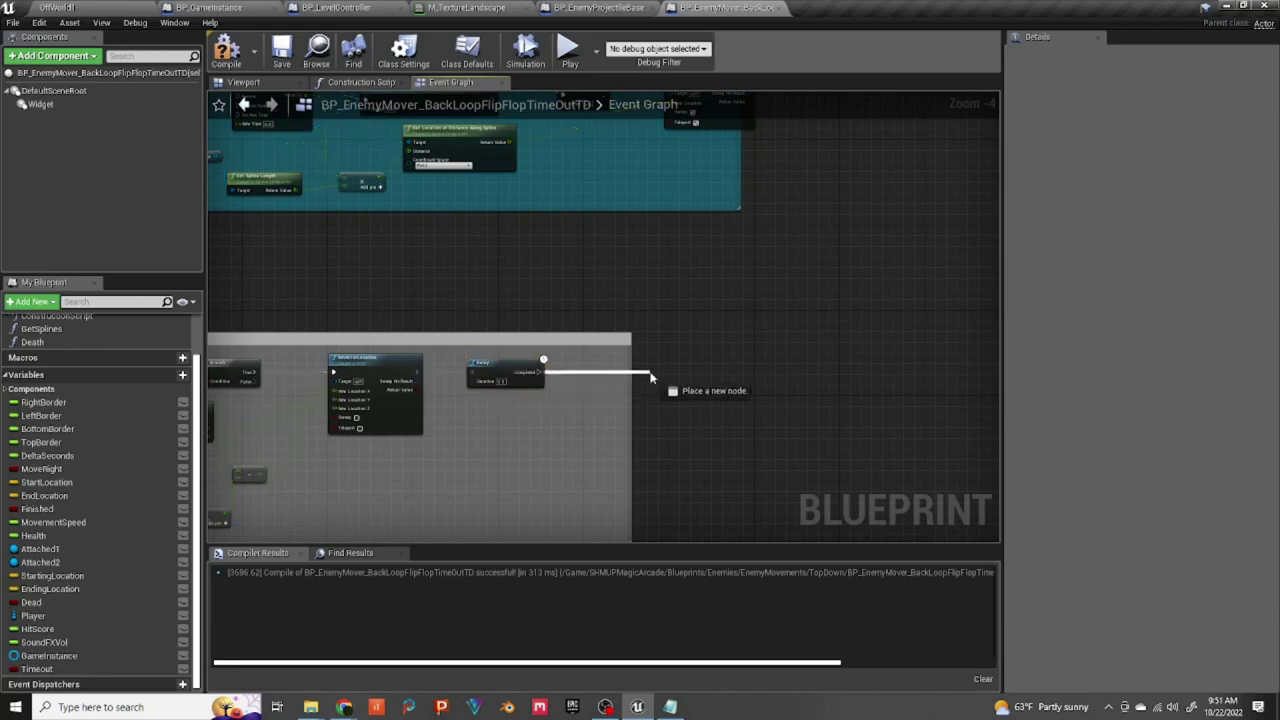
pyautogui.moveTo(650, 377); pyautogui.dragTo(652, 378)
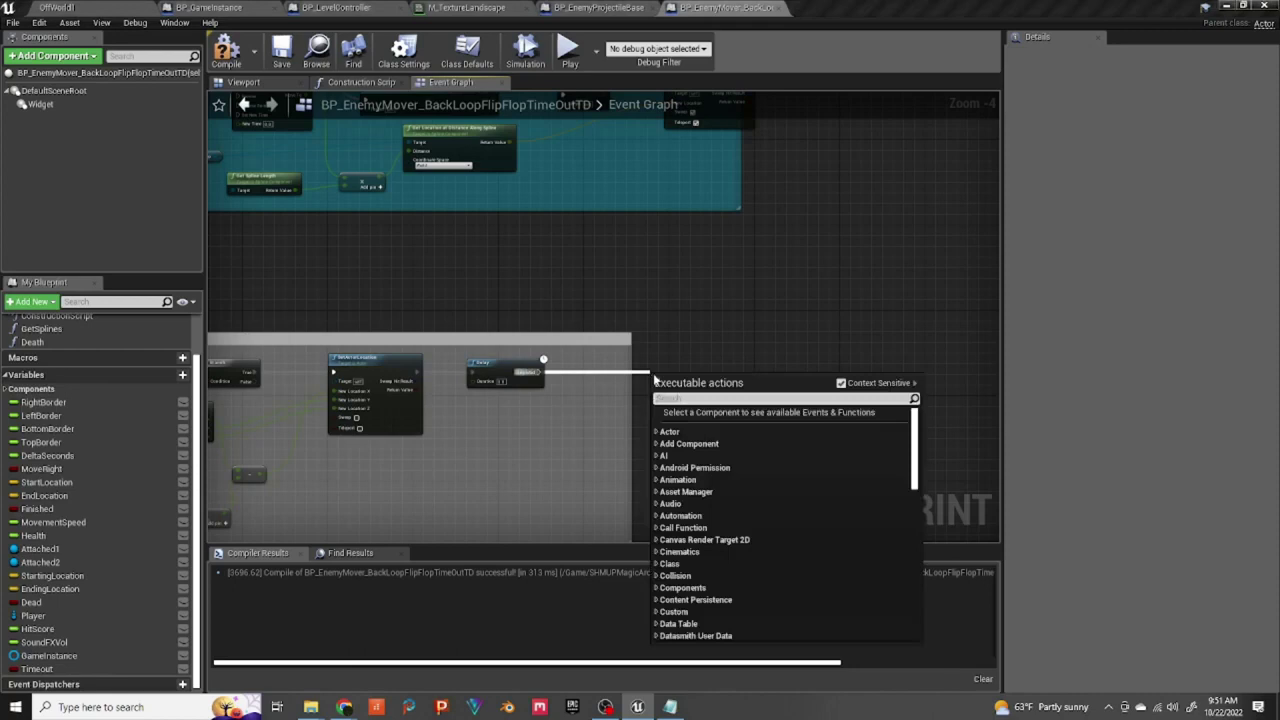
pyautogui.write('dead')
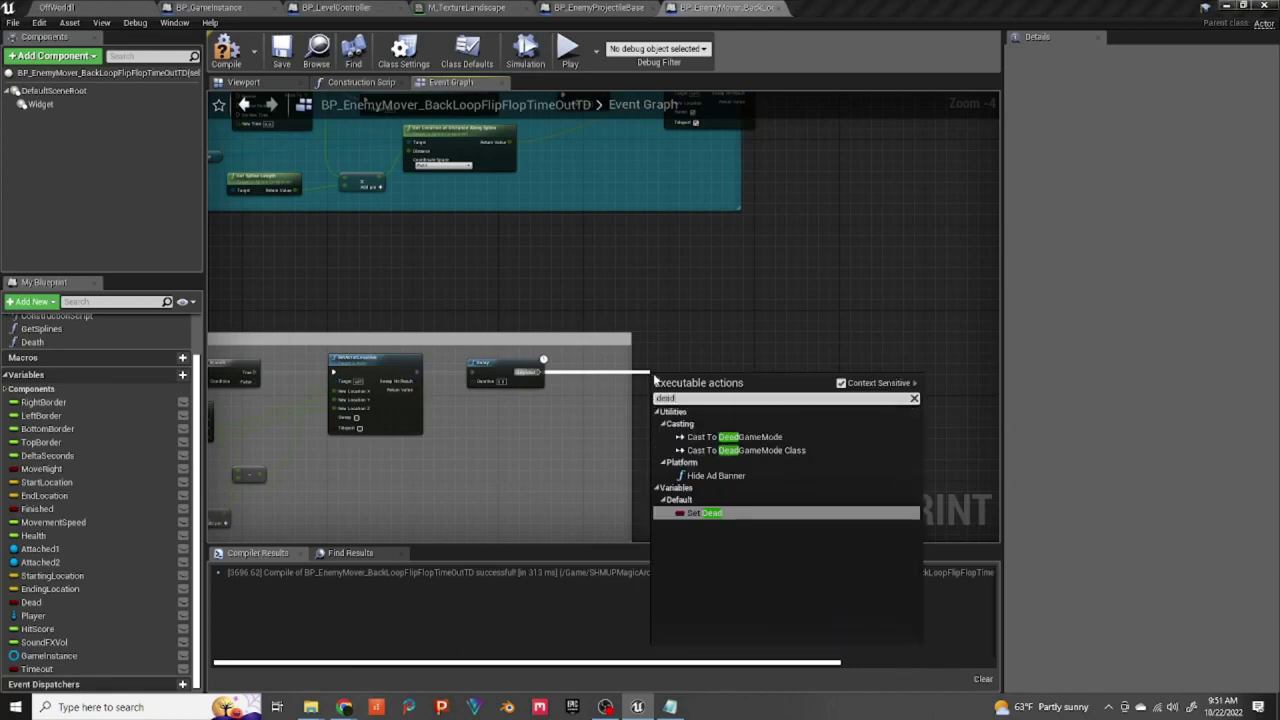
pyautogui.click(706, 512)
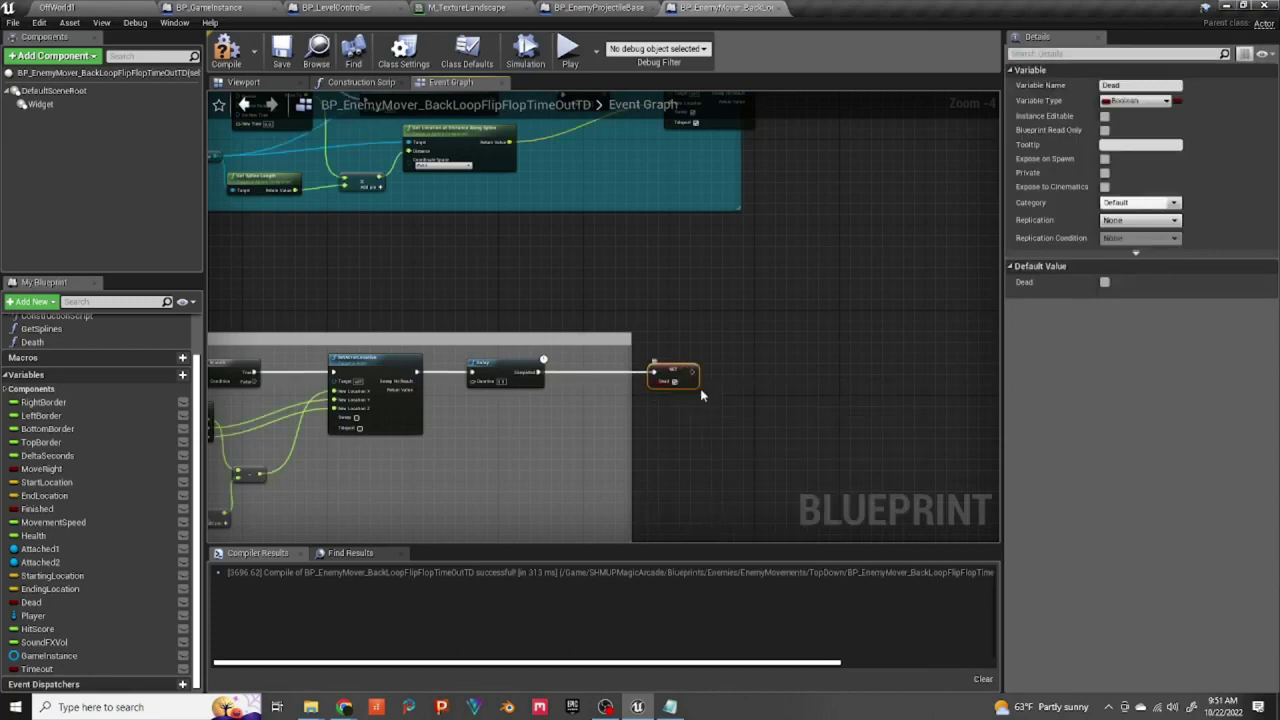
# Step: Playtest the OffWorld1 level to check whether the timed-out enemies are removed after the Delay
pyautogui.click(119, 7)
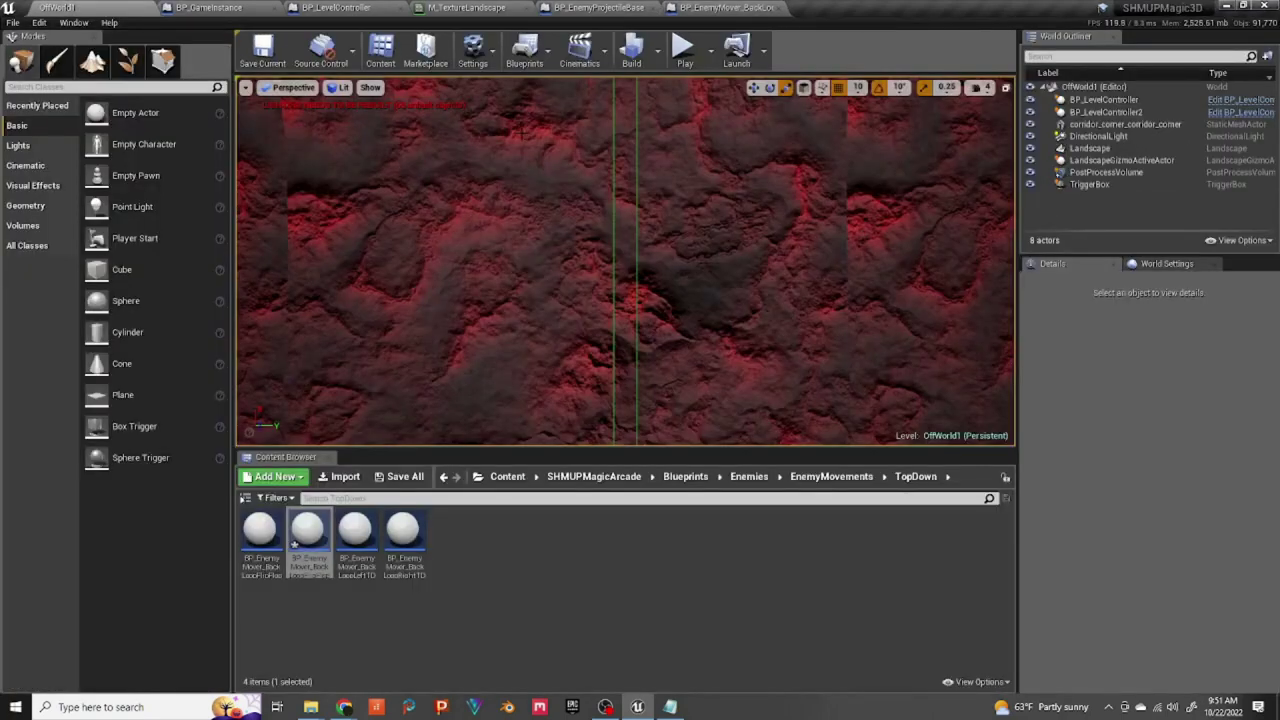
pyautogui.moveTo(1098, 255); pyautogui.dragTo(1134, 545)
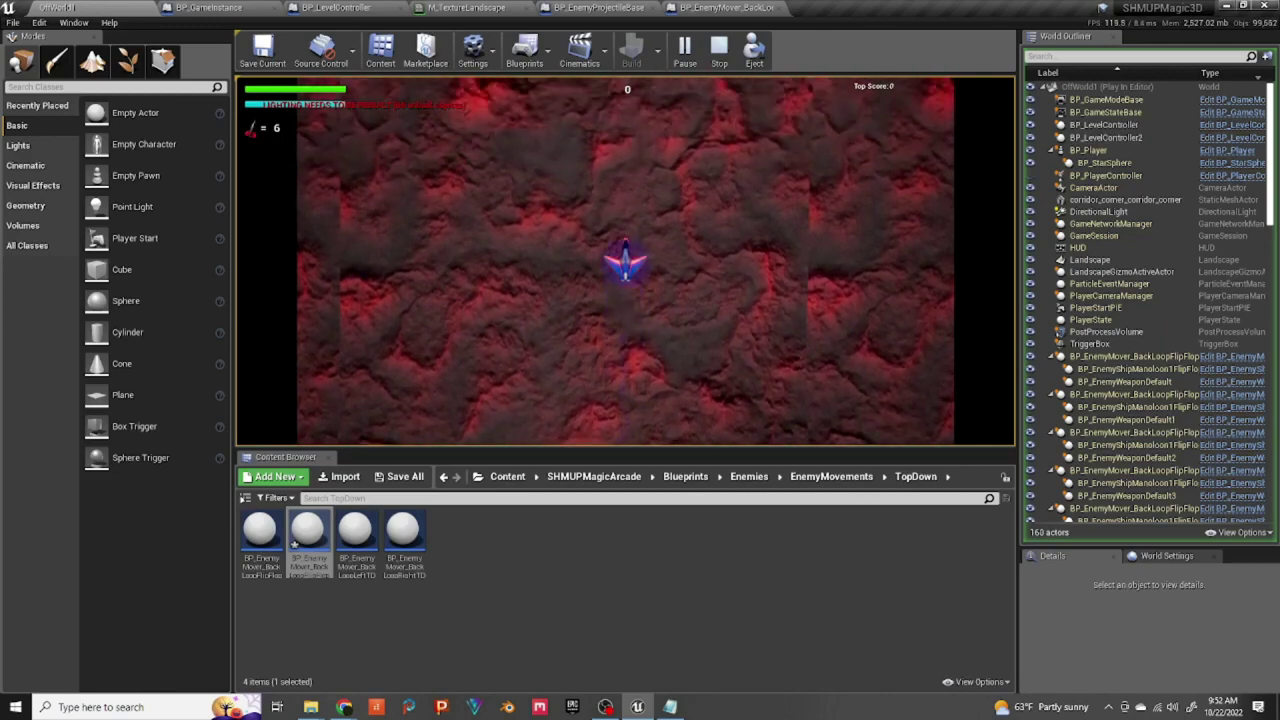
pyautogui.press('Escape')
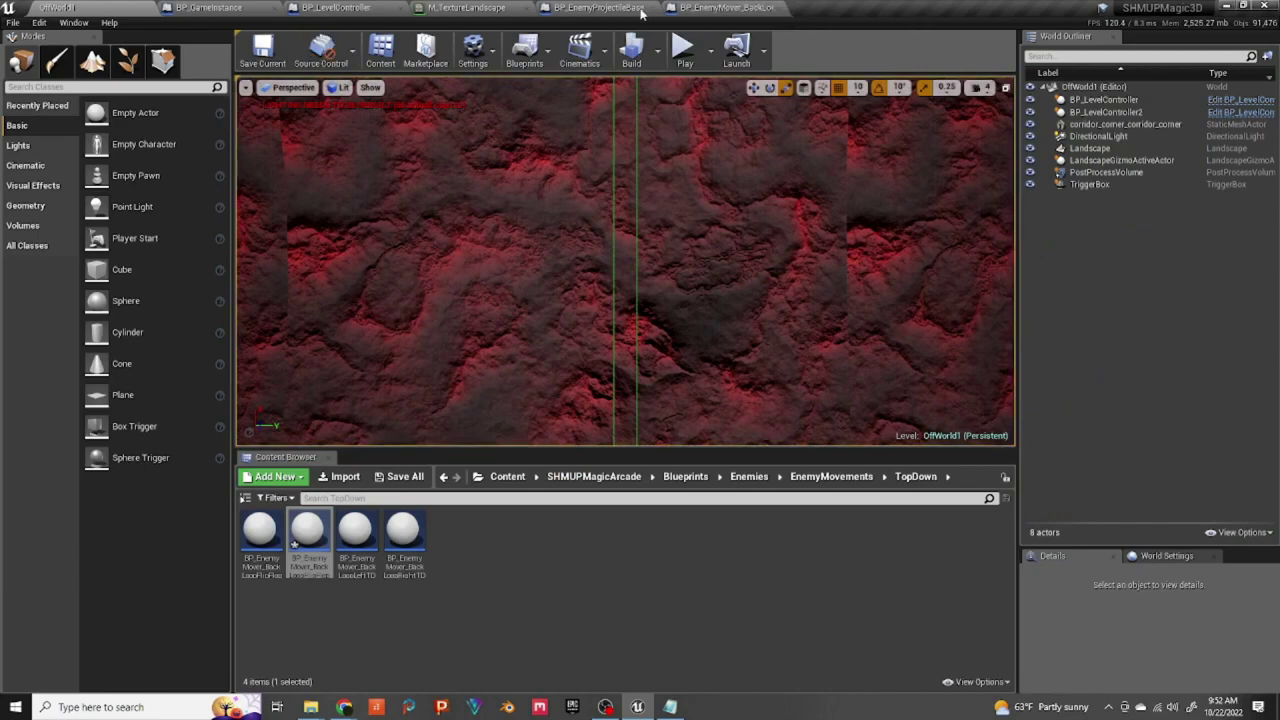
# Step: Replace the Set Dead node with a Death function call connected to the Delay's Completed output
pyautogui.click(725, 7)
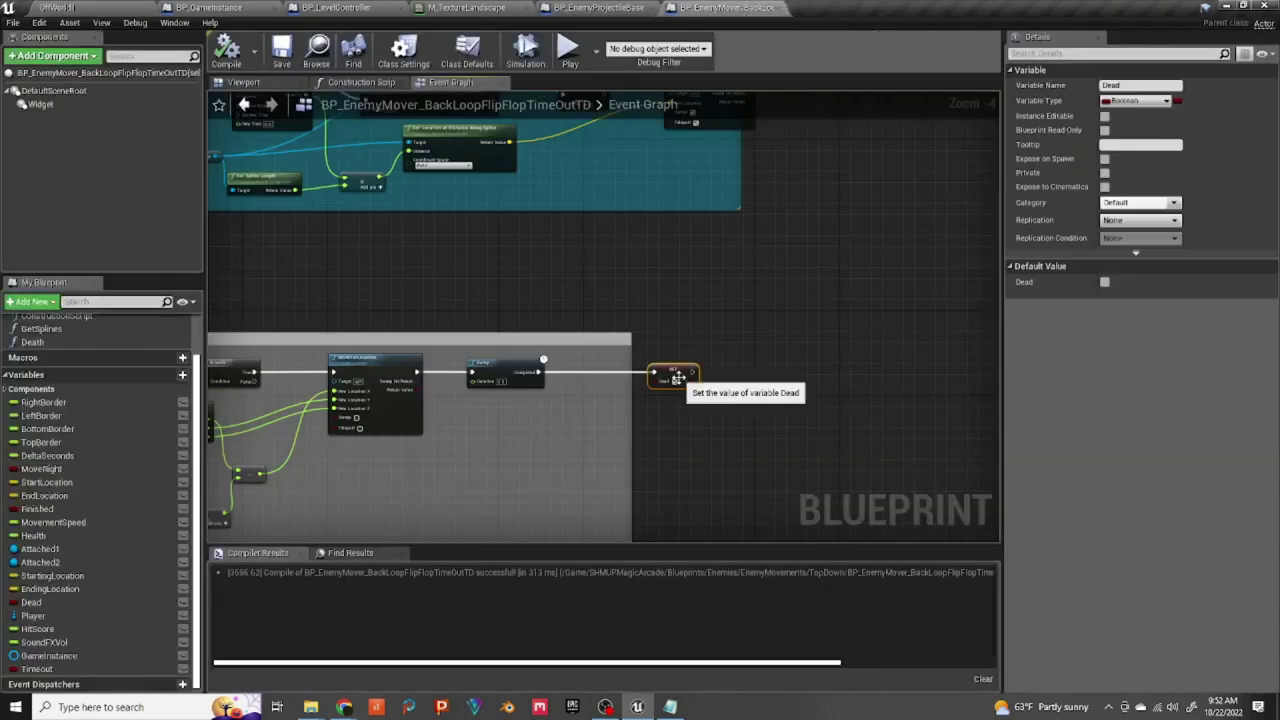
pyautogui.press('Delete')
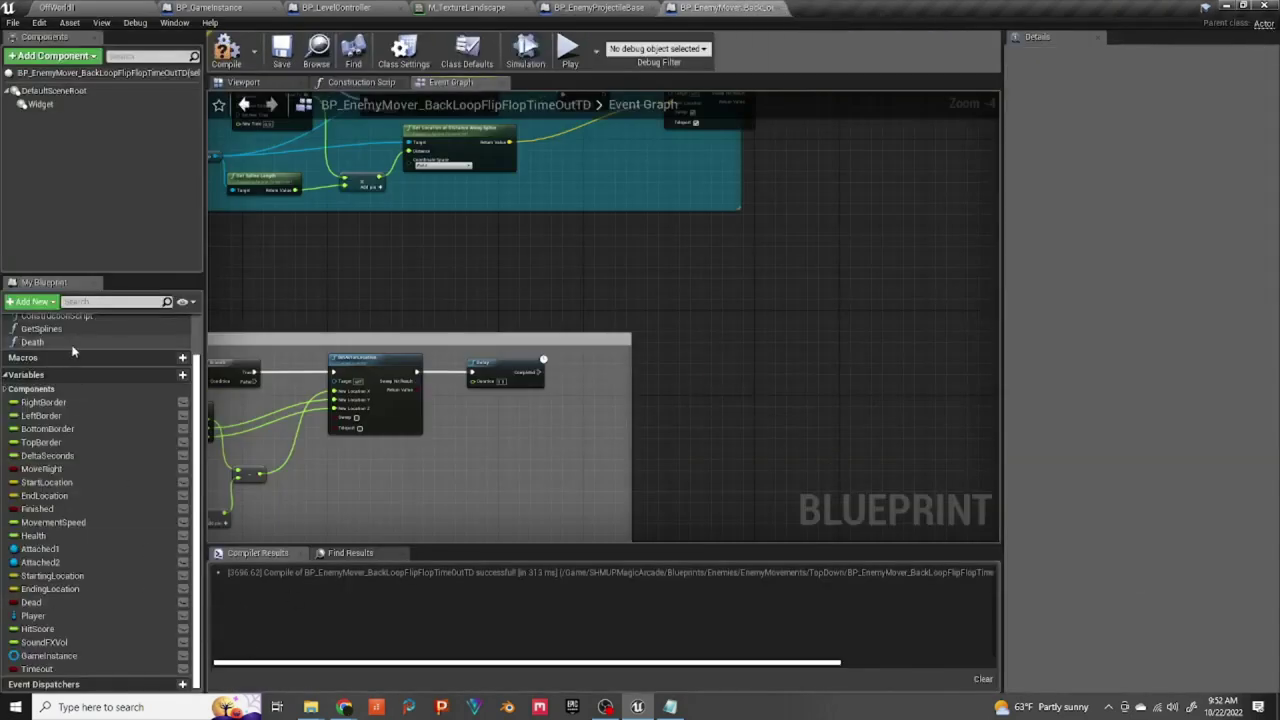
pyautogui.moveTo(40, 342); pyautogui.dragTo(660, 378)
pyautogui.moveTo(542, 371); pyautogui.dragTo(542, 372)
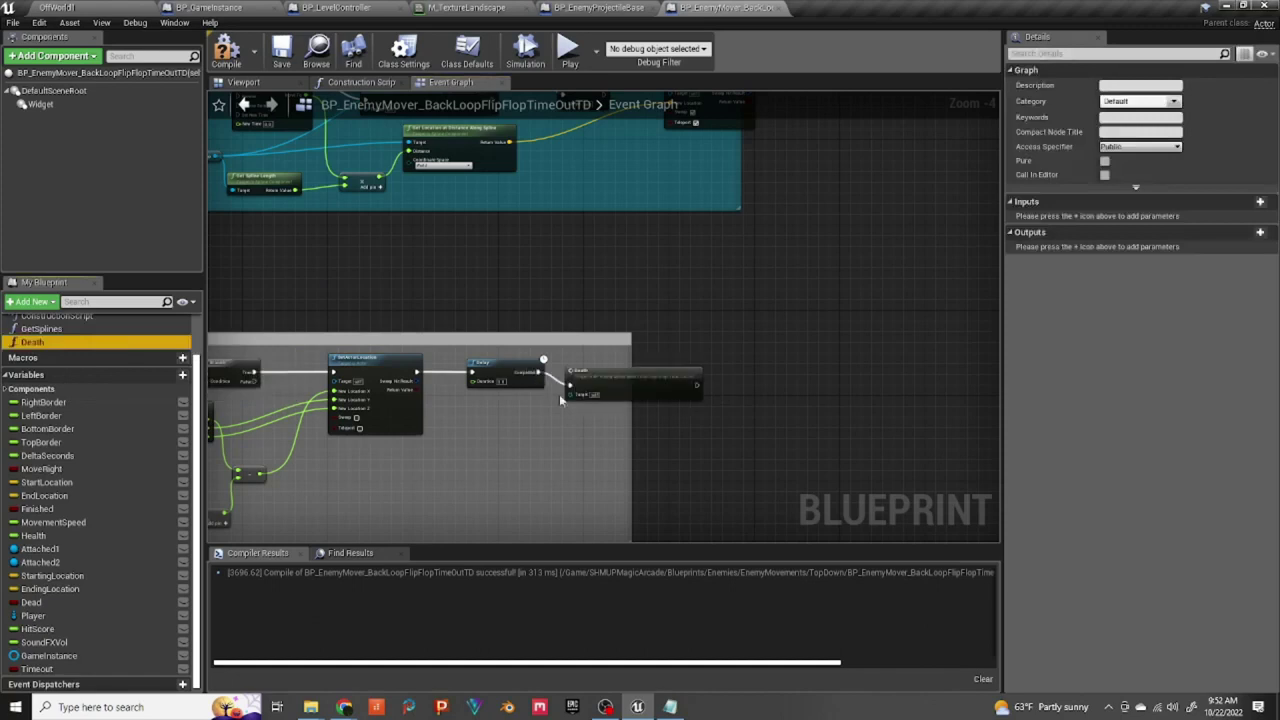
pyautogui.moveTo(634, 373); pyautogui.dragTo(757, 369)
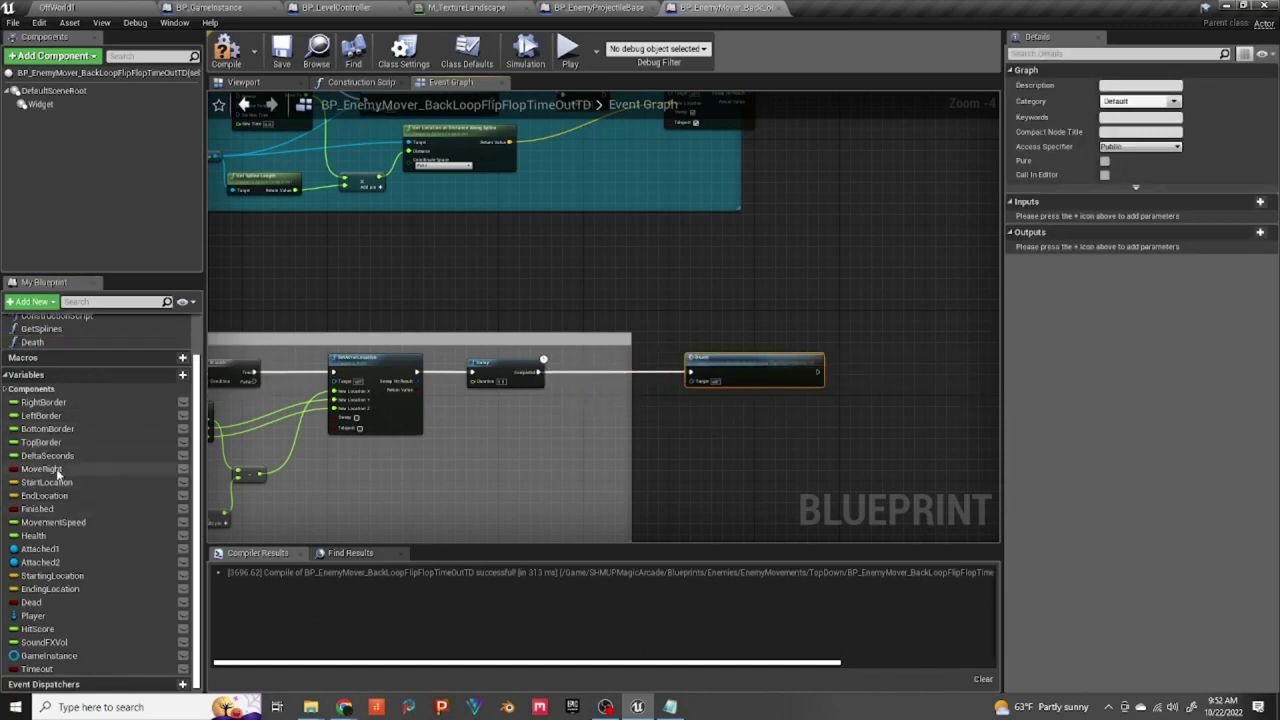
# Step: Insert a Set Dead node with Dead set to true between the Delay and the Death call, and compile the Blueprint
pyautogui.moveTo(31, 602); pyautogui.dragTo(572, 372)
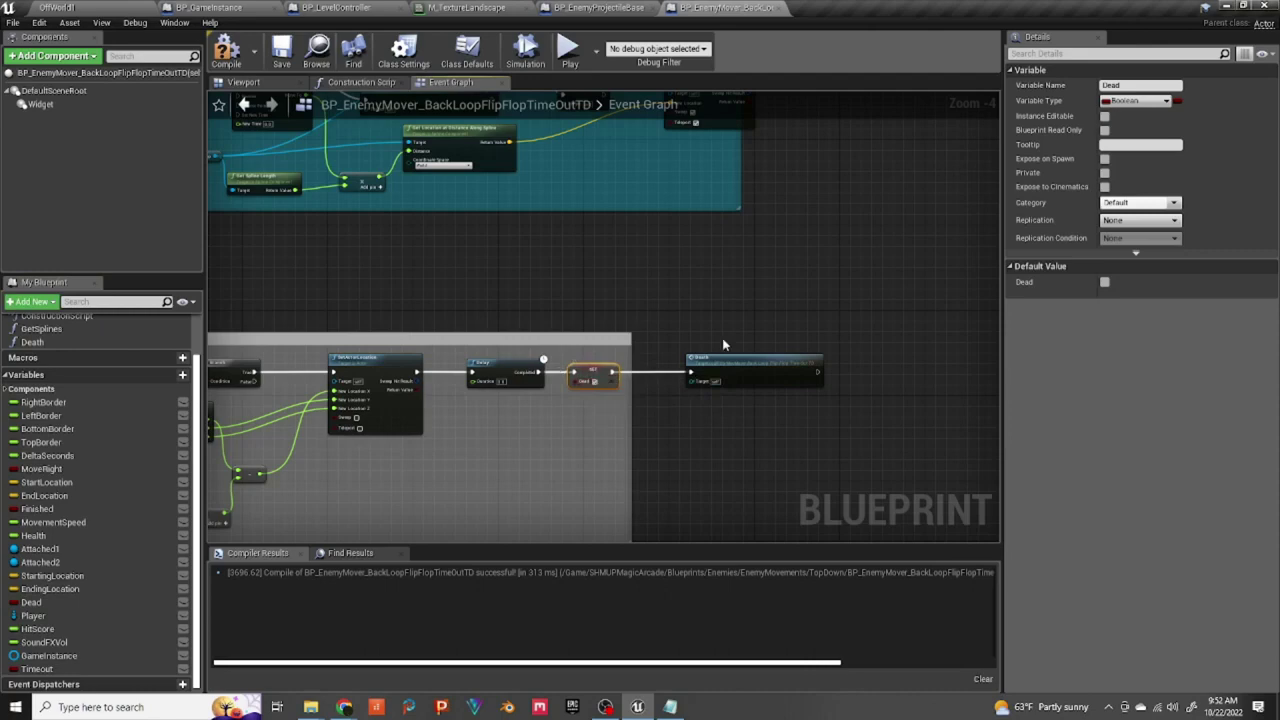
pyautogui.click(227, 50)
# Step: Playtest the OffWorld1 level with the Set Dead and Death calls running after the Delay
pyautogui.click(570, 50)
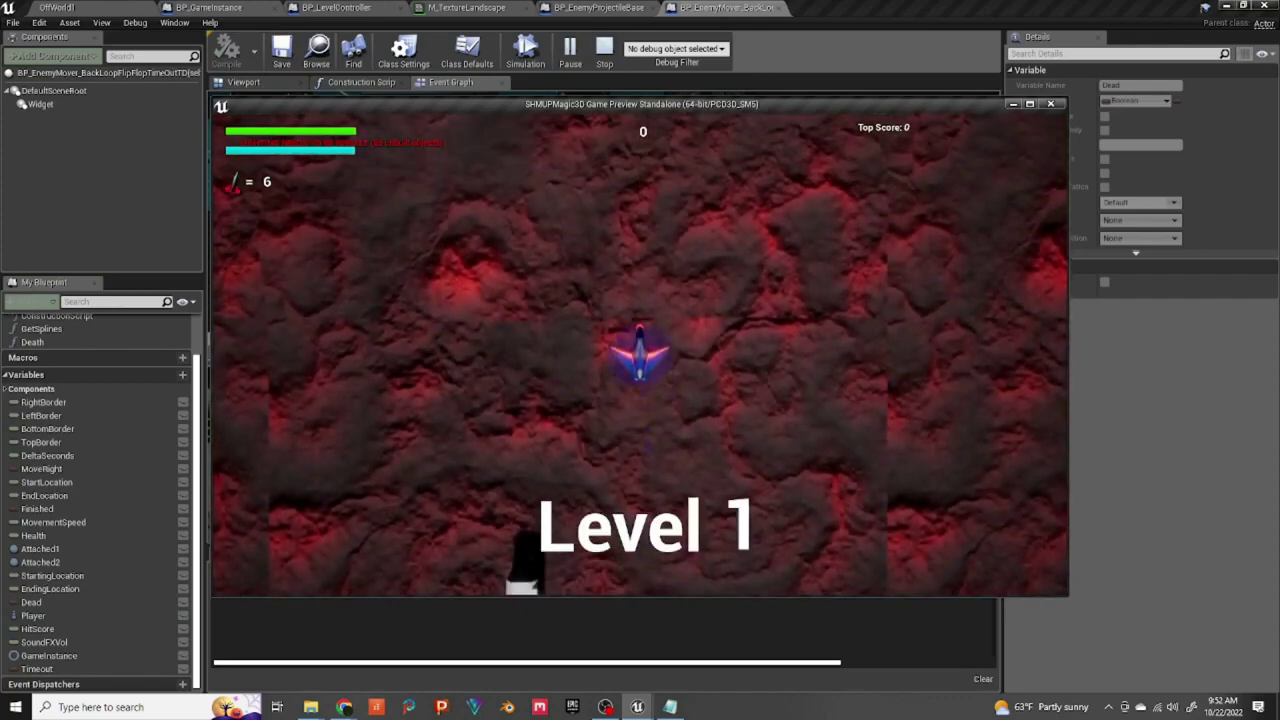
pyautogui.press('Escape')
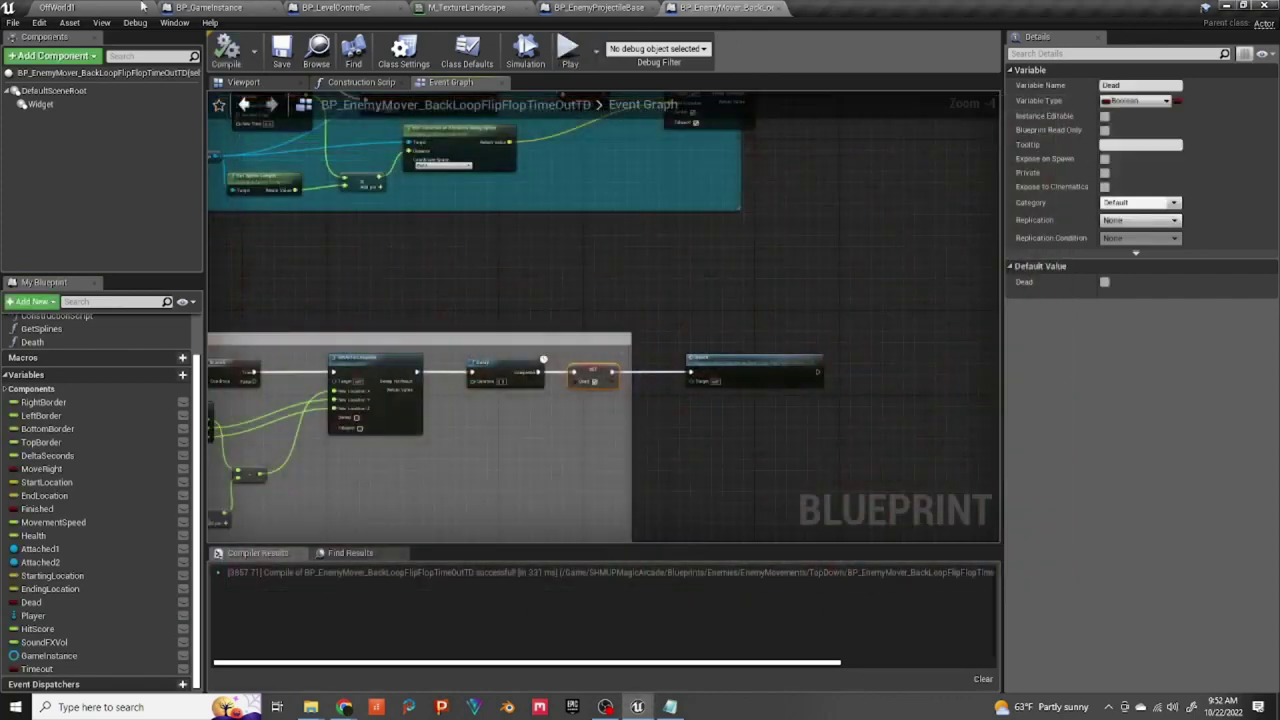
pyautogui.click(128, 7)
pyautogui.click(683, 50)
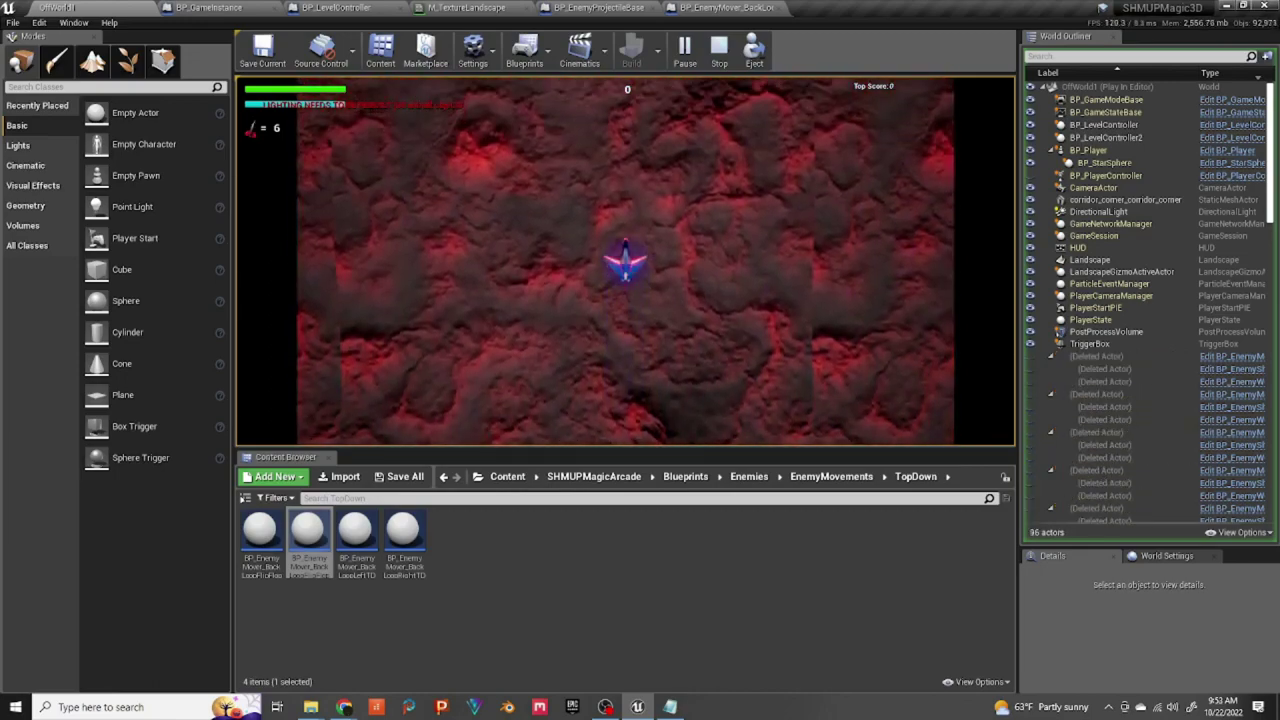
pyautogui.press('Escape')
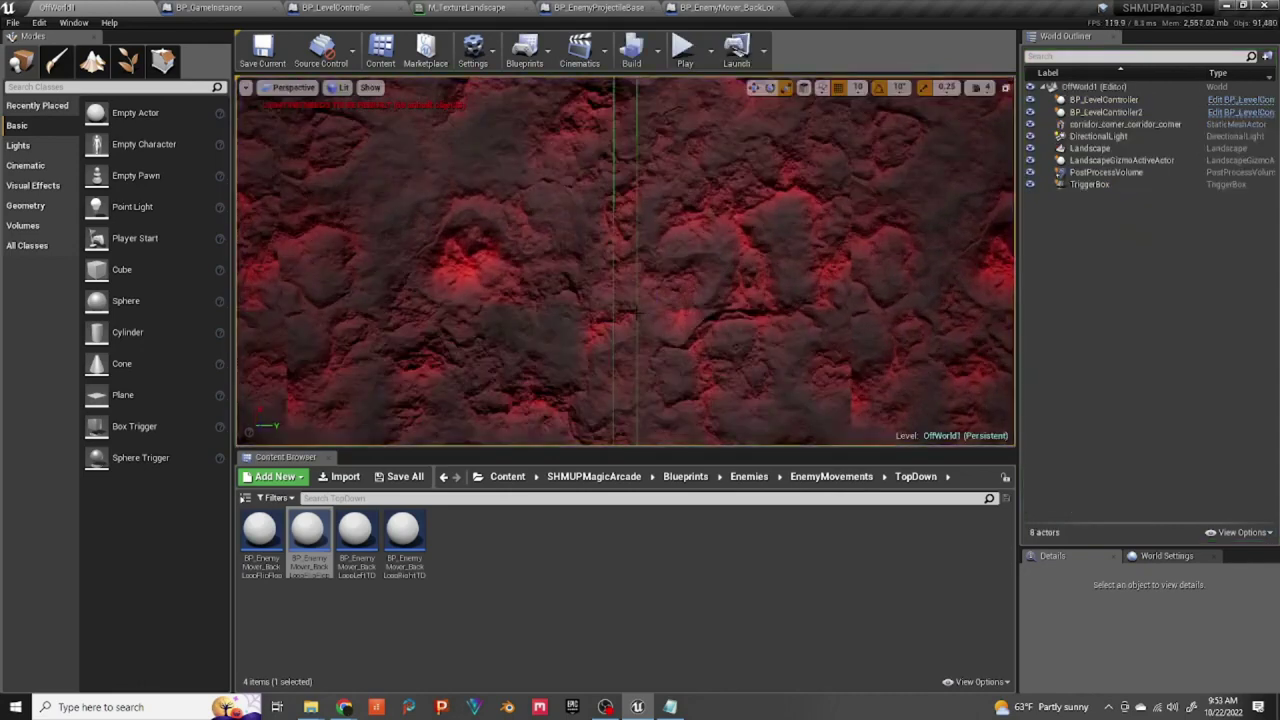
# Step: Bring the landscape beside the trigger box into view and open the SHMUPMagicArcade/Meshes/Kenney content folder
pyautogui.click(637, 312)
pyautogui.moveTo(990, 318); pyautogui.dragTo(560, 270, button='right')
pyautogui.moveTo(970, 265); pyautogui.dragTo(962, 265, button='right')
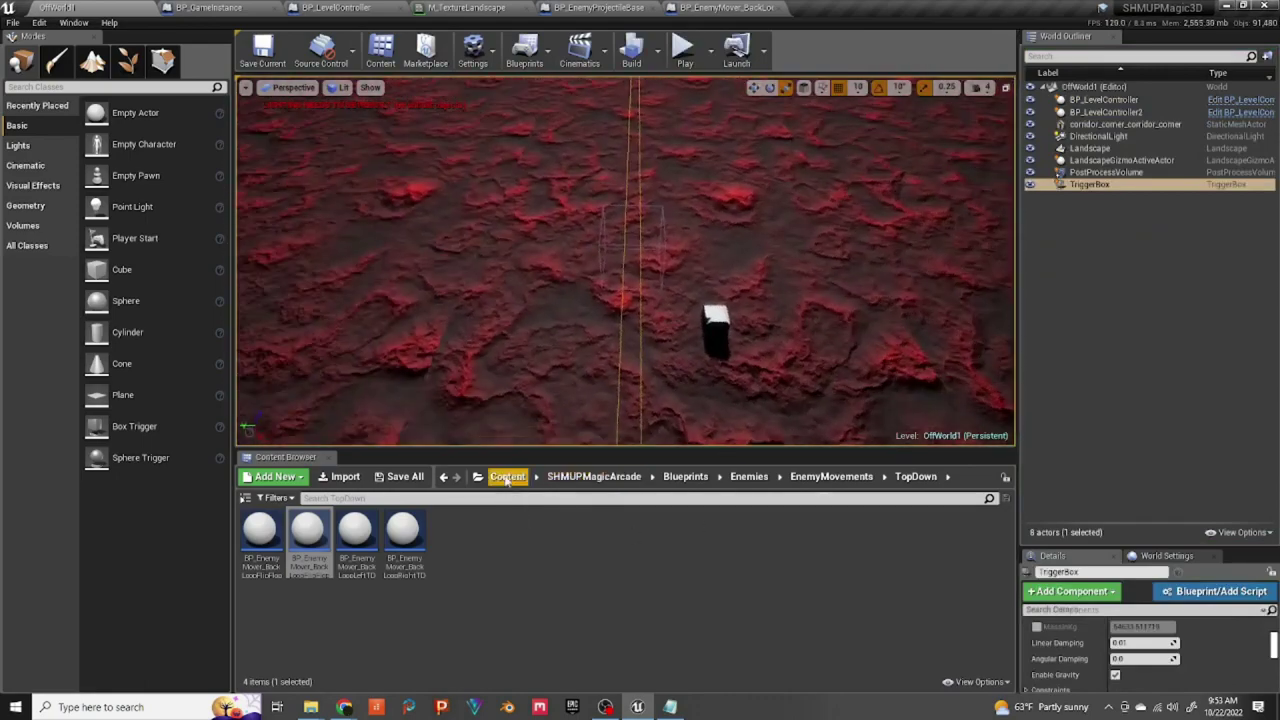
pyautogui.moveTo(679, 339); pyautogui.dragTo(740, 420, button='right')
pyautogui.press('w')
pyautogui.moveTo(715, 325); pyautogui.dragTo(758, 299, button='right')
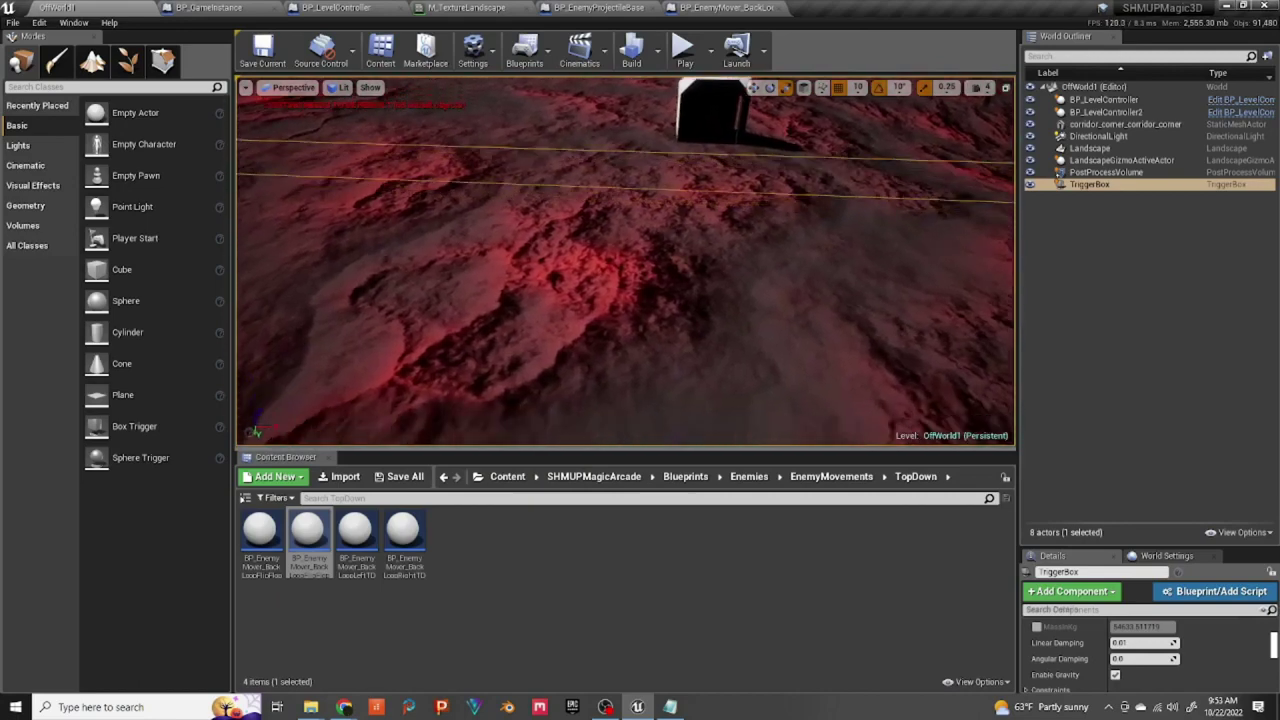
pyautogui.click(507, 476)
pyautogui.doubleClick(262, 530)
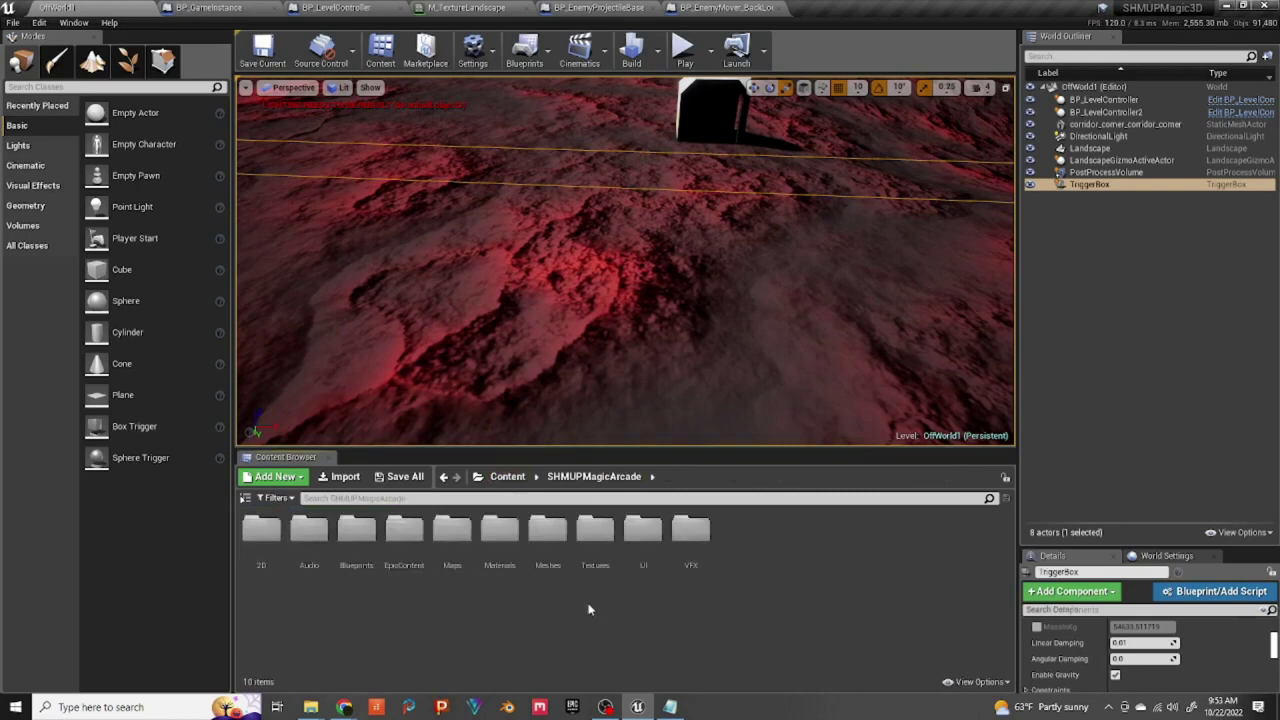
pyautogui.doubleClick(548, 530)
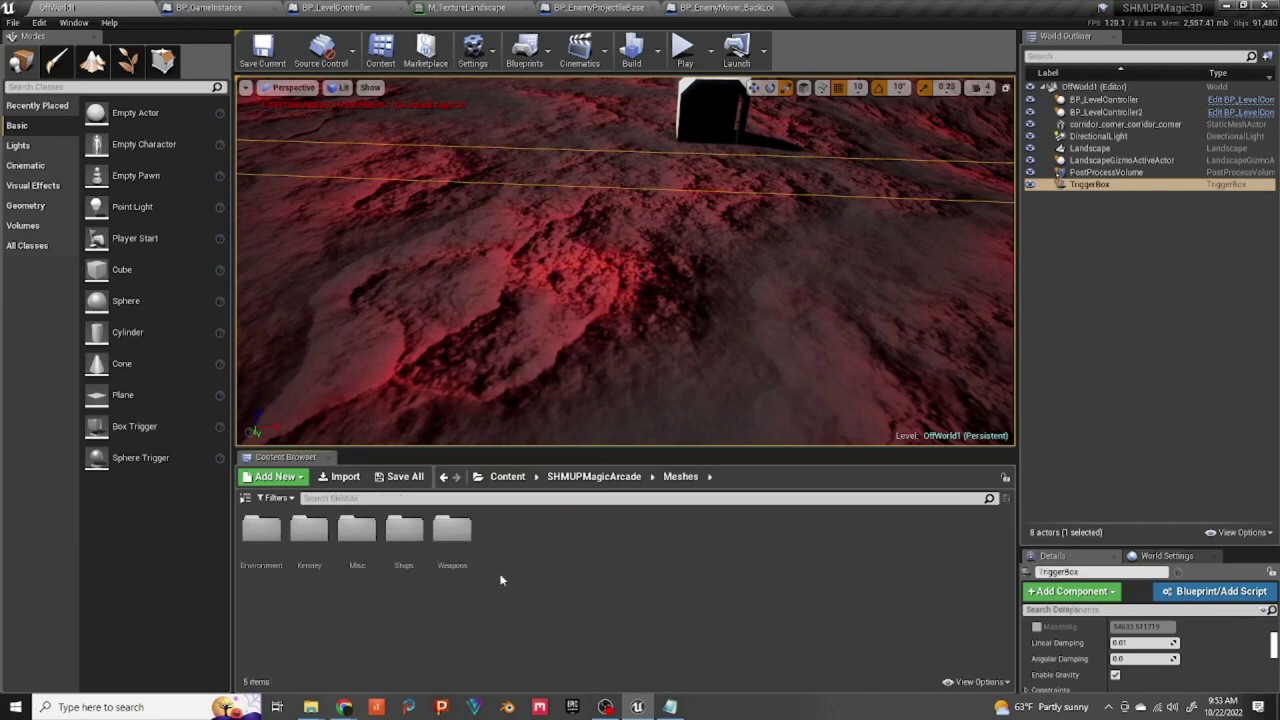
pyautogui.doubleClick(309, 530)
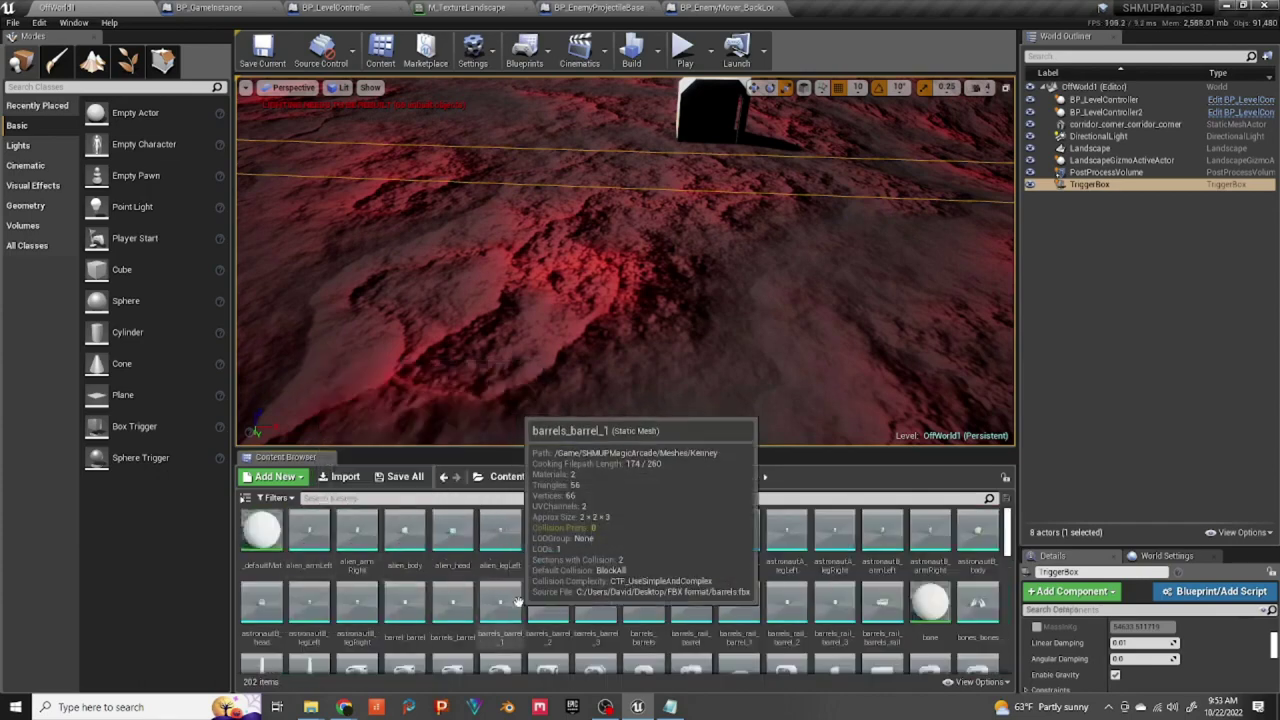
# Step: Place the craft_speederA_craft_speederA static mesh on the landscape near the trigger box
pyautogui.scroll(-5, 517, 601)
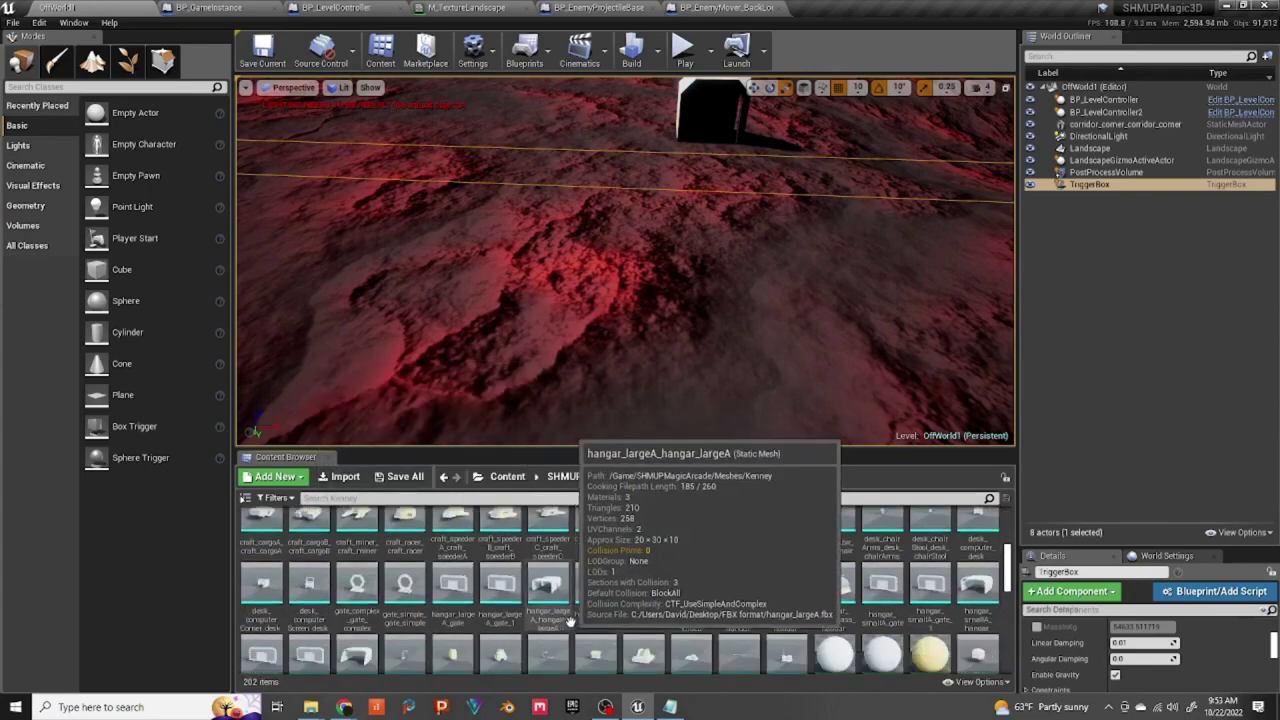
pyautogui.scroll(1, 568, 622)
pyautogui.click(452, 578)
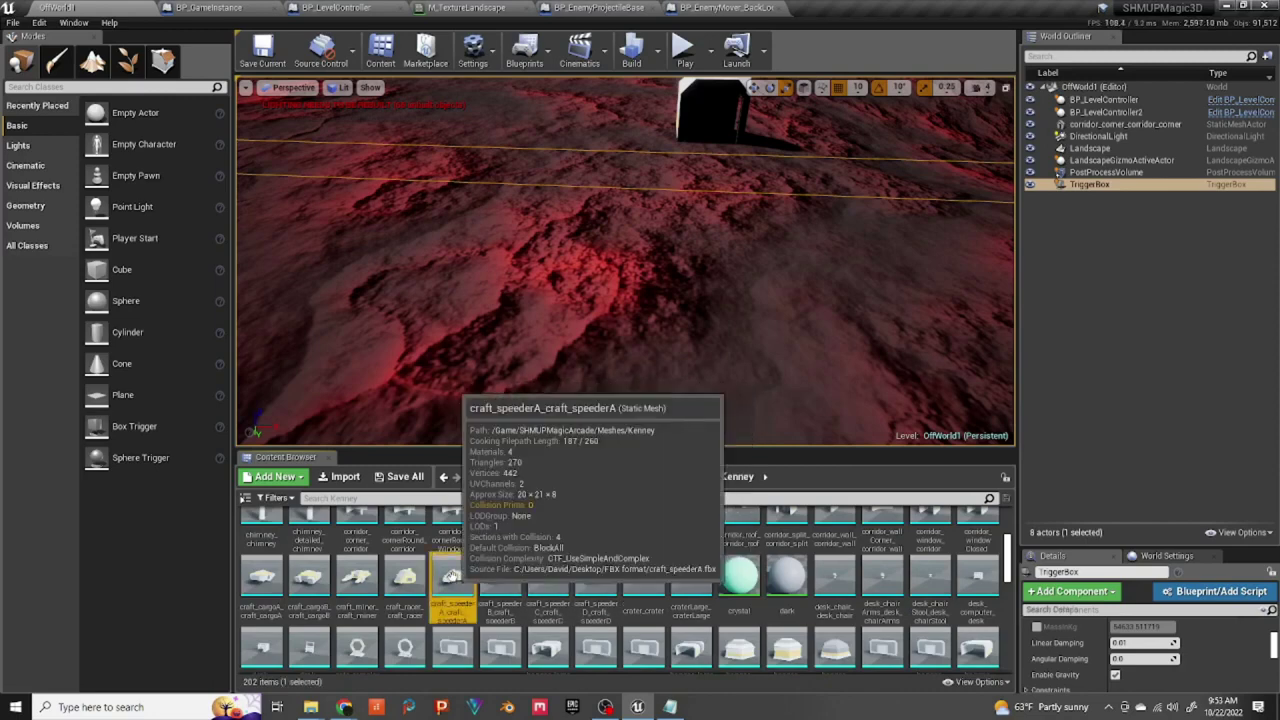
pyautogui.moveTo(452, 578); pyautogui.dragTo(823, 226)
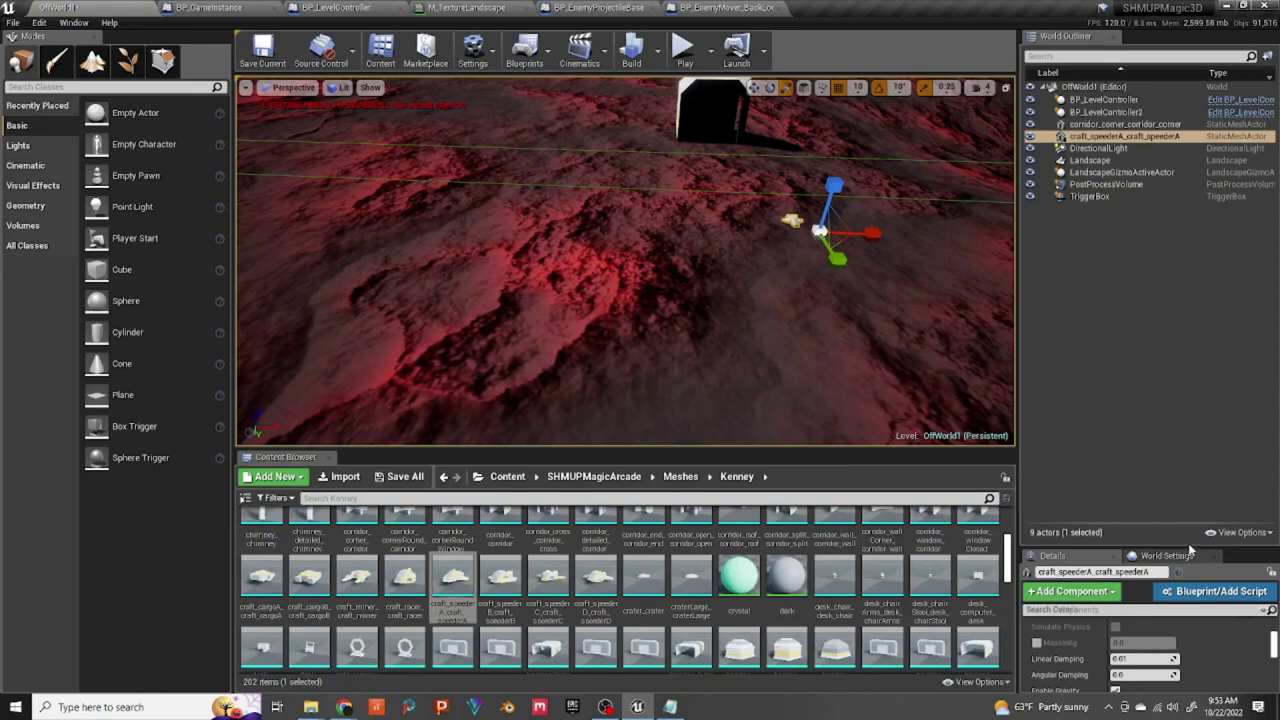
# Step: Examine the speeder's transform values, compare them with the corridor corner mesh's scale, and reselect the speeder
pyautogui.moveTo(1190, 545); pyautogui.dragTo(1190, 250)
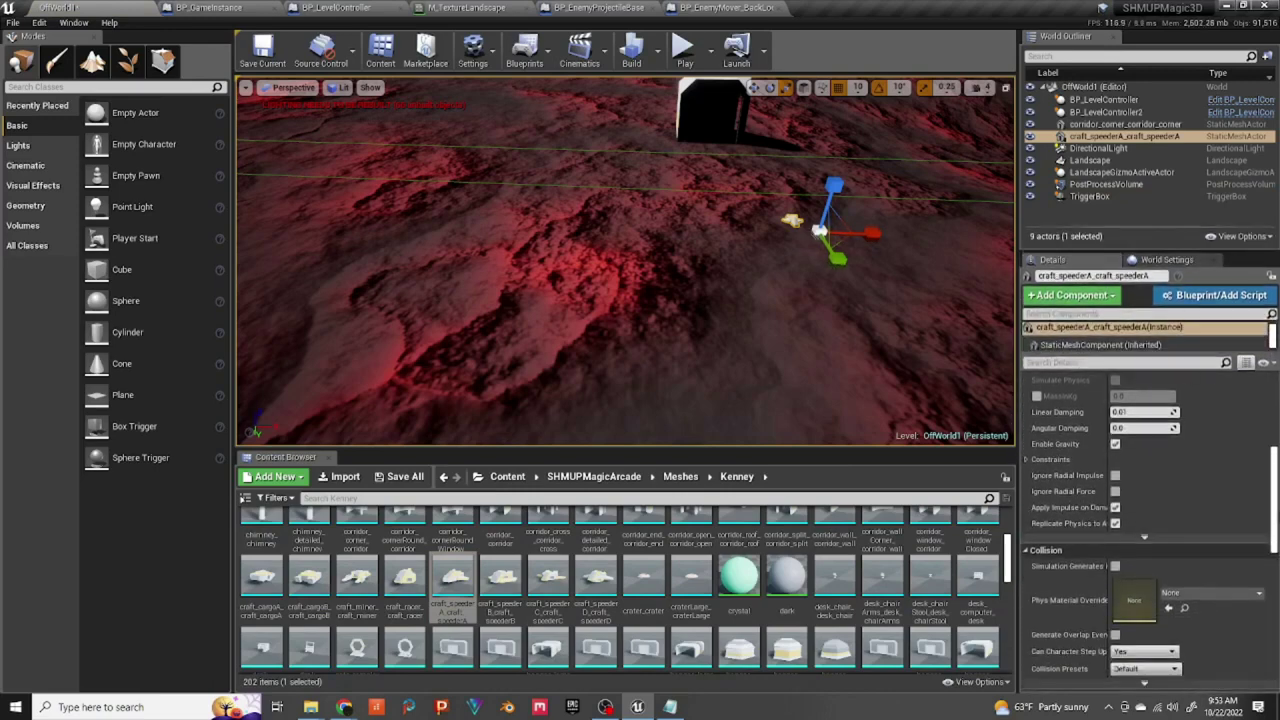
pyautogui.scroll(10, 1199, 497)
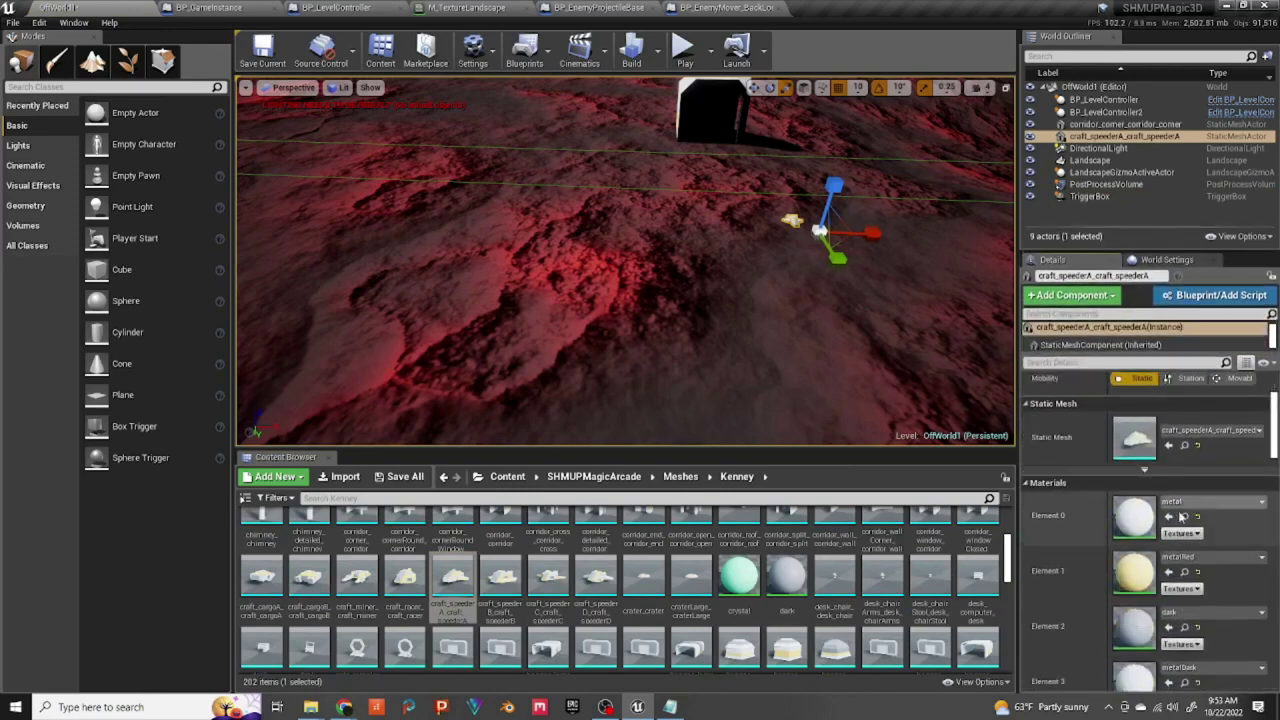
pyautogui.scroll(2, 1229, 532)
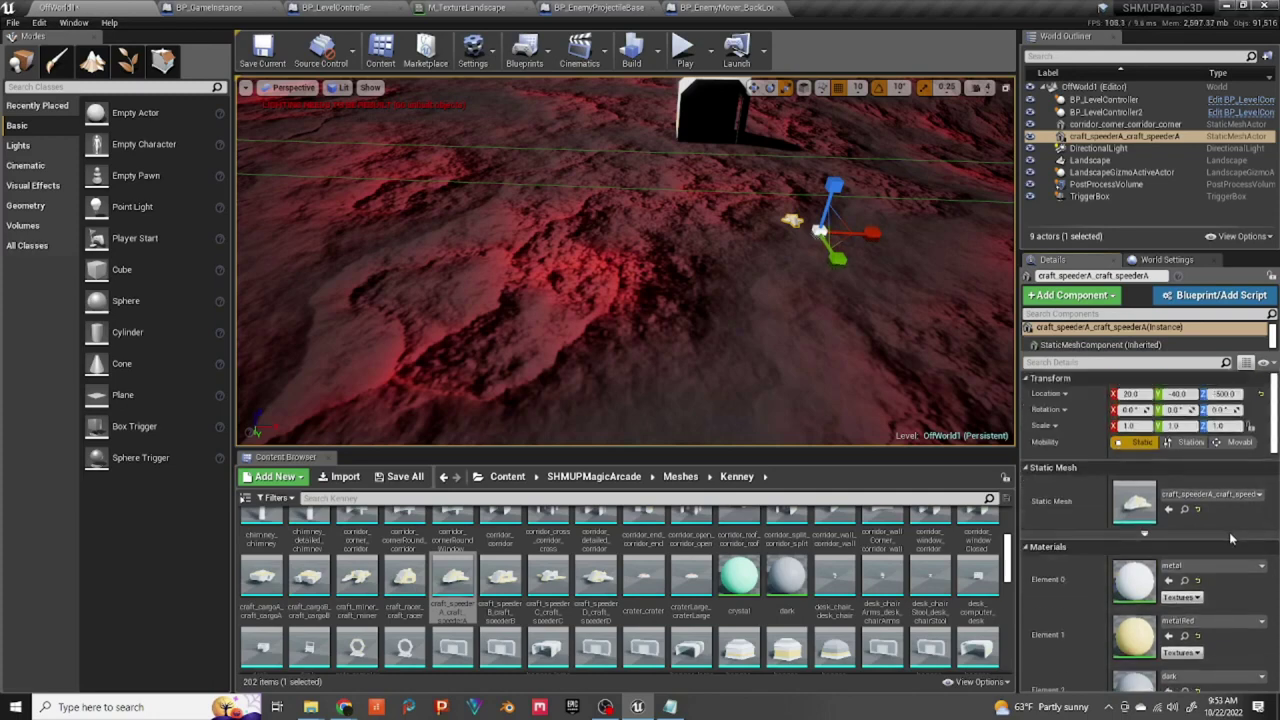
pyautogui.click(1141, 426)
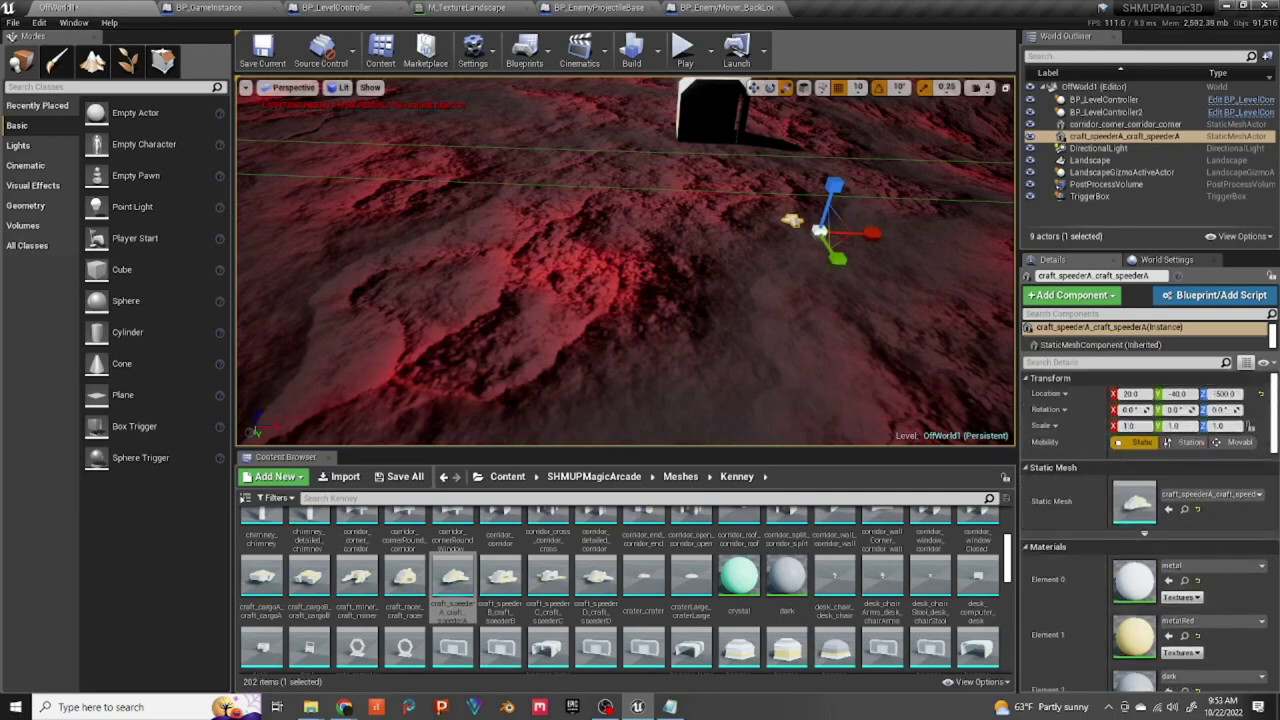
pyautogui.click(1125, 124)
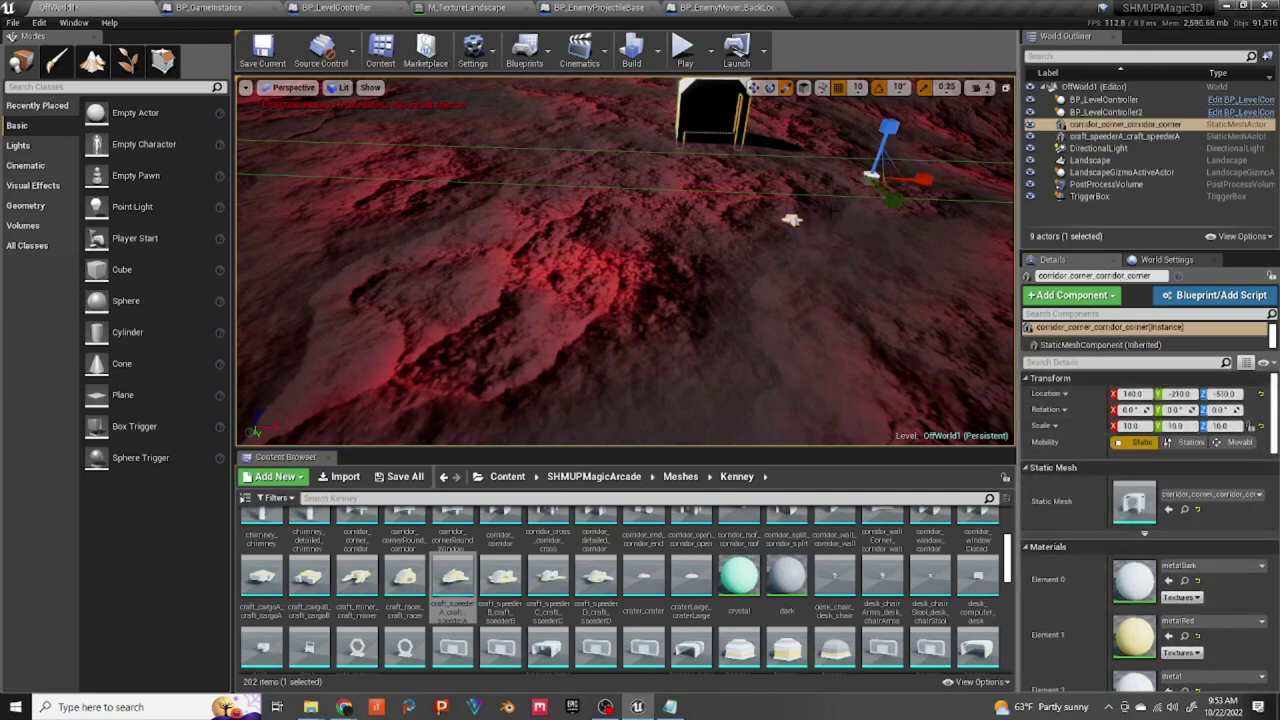
pyautogui.click(796, 222)
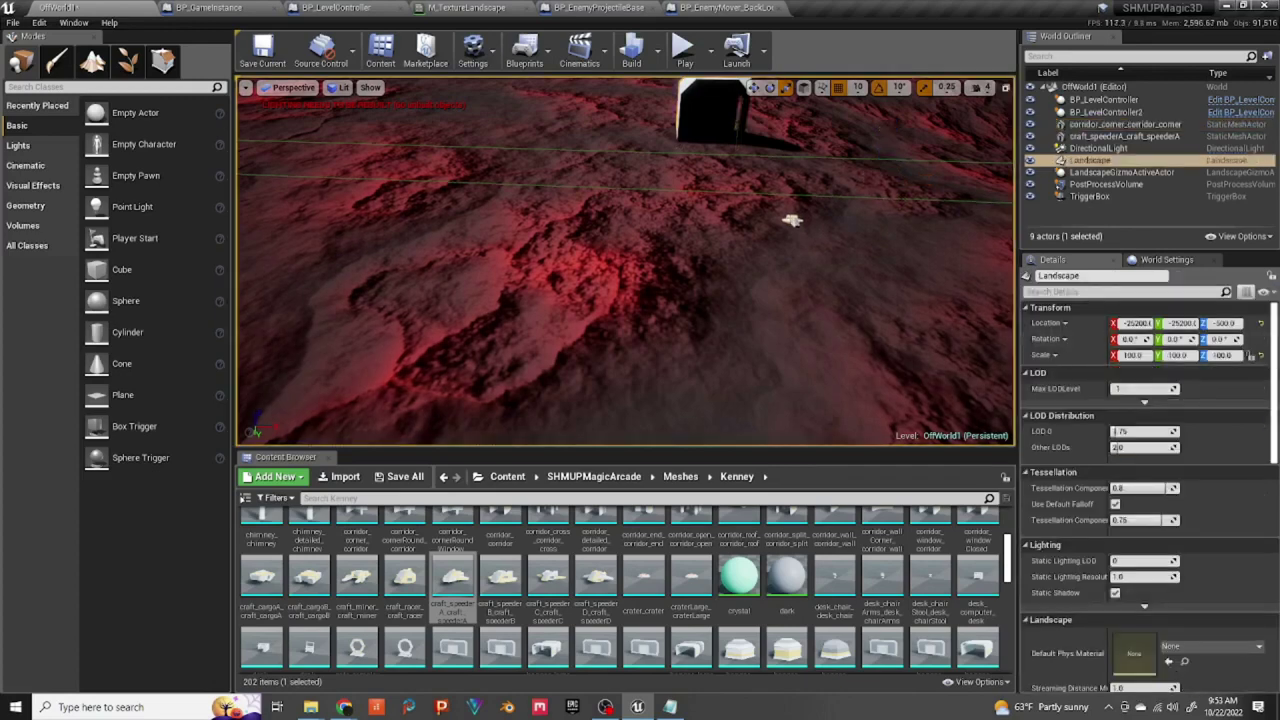
pyautogui.click(791, 219)
# Step: Set the speeder's location to 10 on X, Y and Z
pyautogui.click(1130, 394)
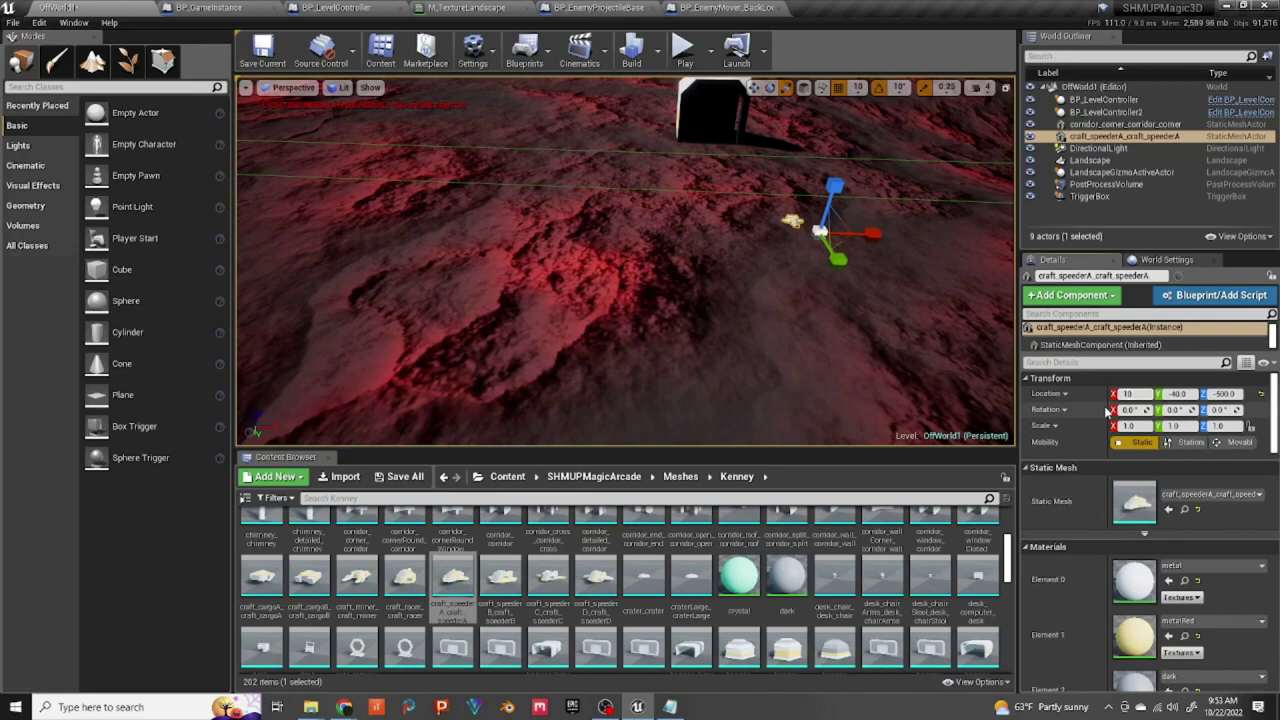
pyautogui.press('Tab')
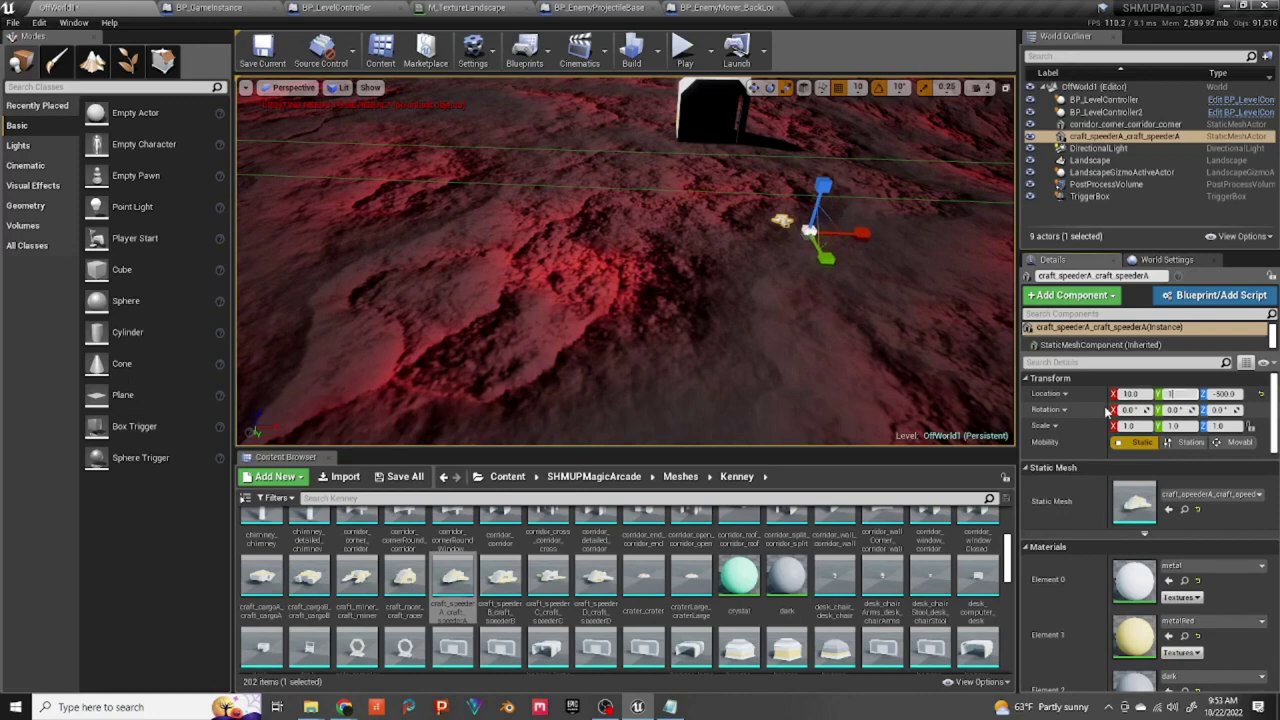
pyautogui.press('Tab')
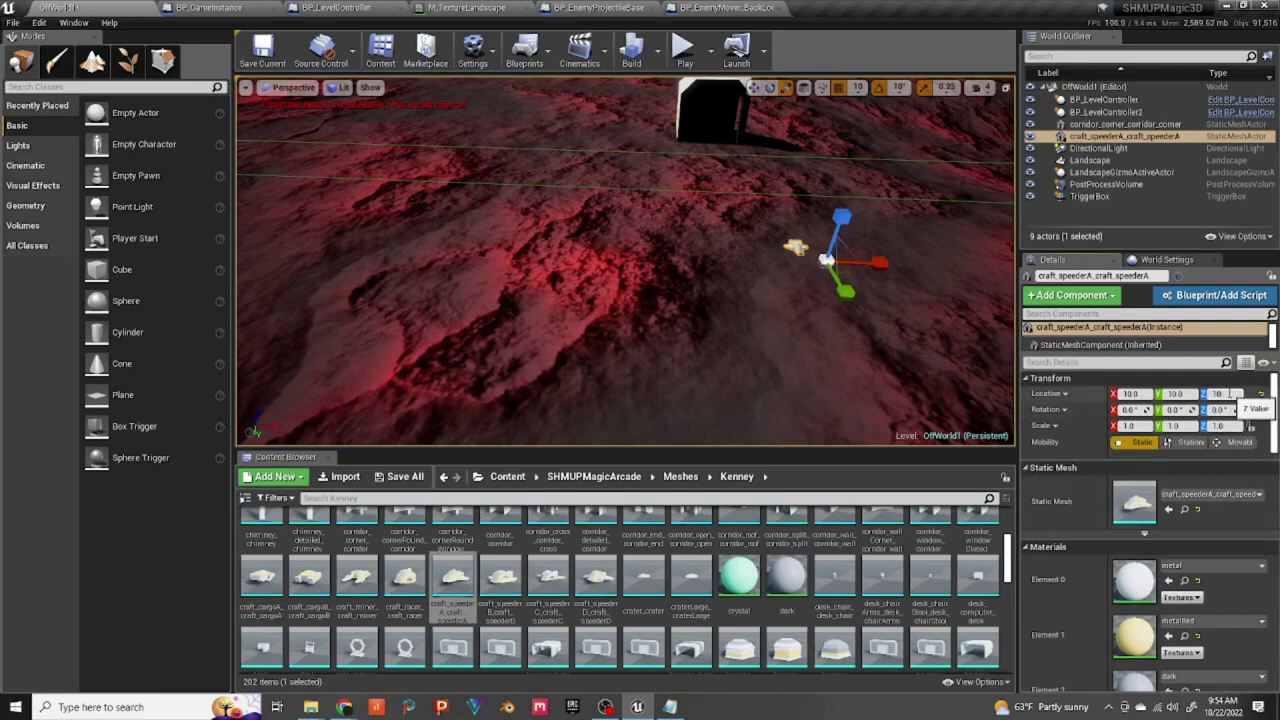
# Step: Set the speeder's location to 0, 0, 0 and its scale to 10 on all three axes
pyautogui.click(1140, 393)
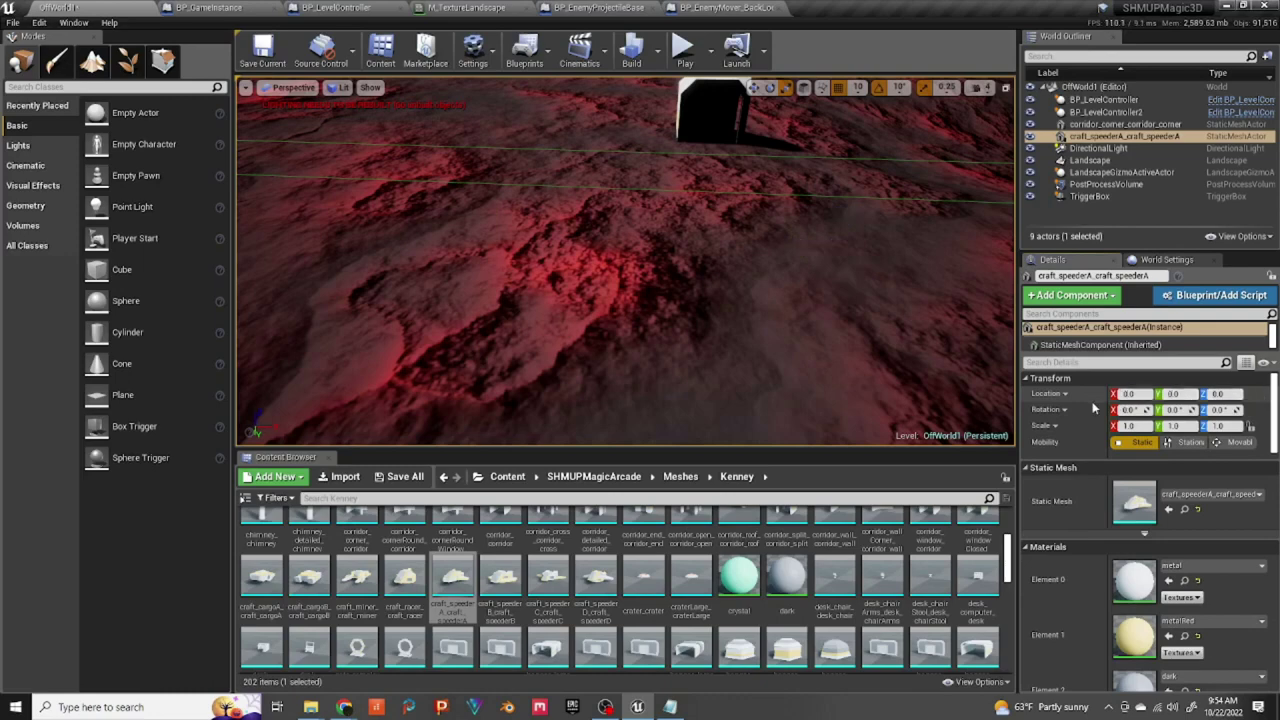
pyautogui.click(1130, 426)
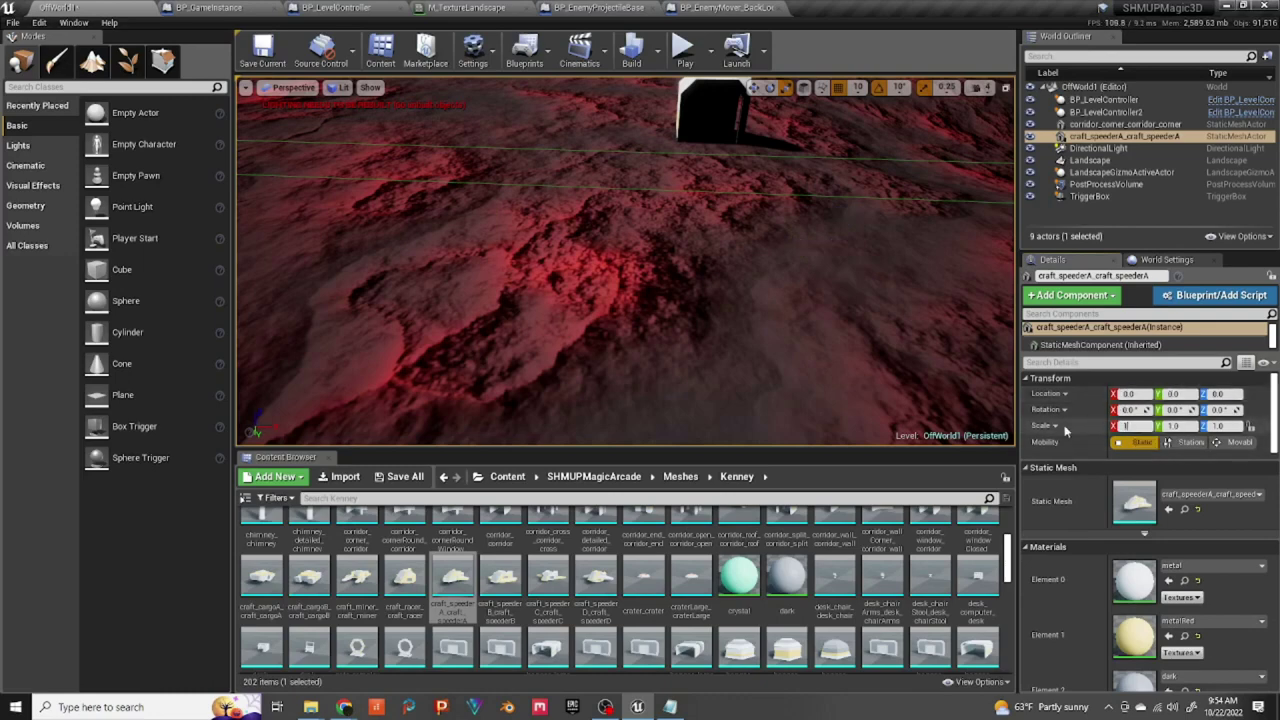
pyautogui.press('Tab')
pyautogui.write('10')
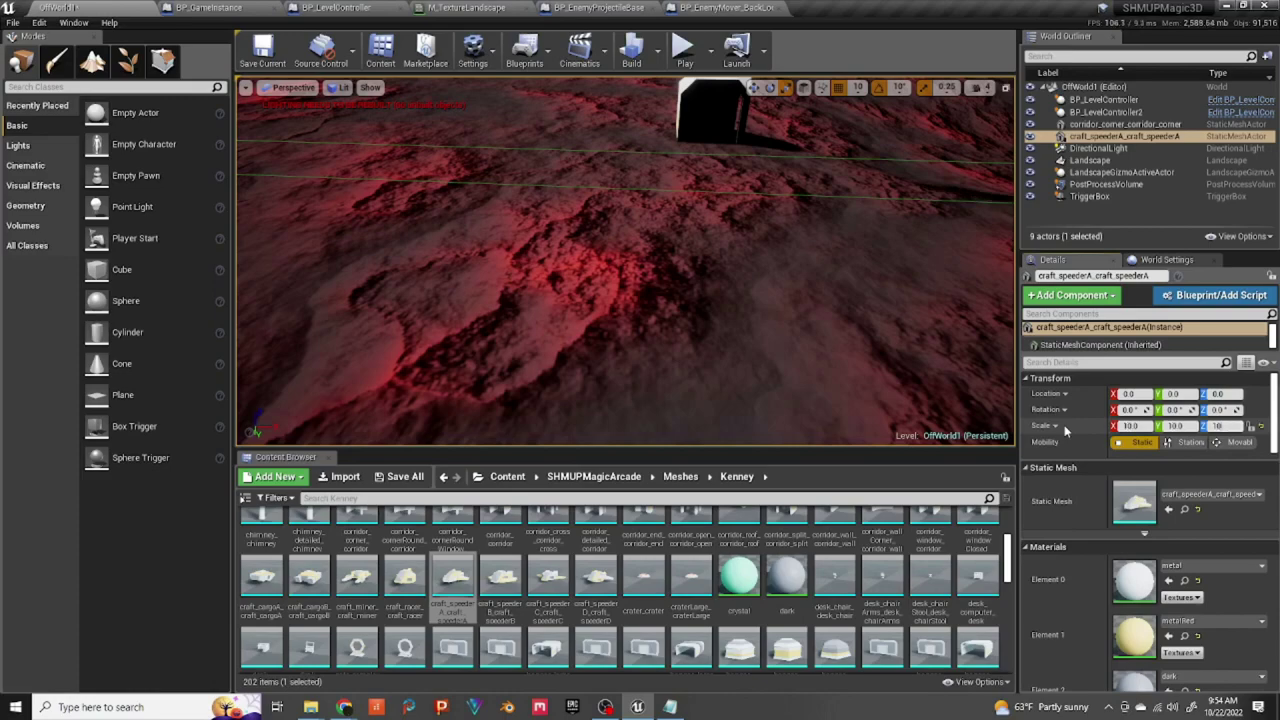
# Step: Lower the speeder vertically onto the landscape beside the corridor corner, to a Z location of about -520
pyautogui.scroll(-6, 762, 298)
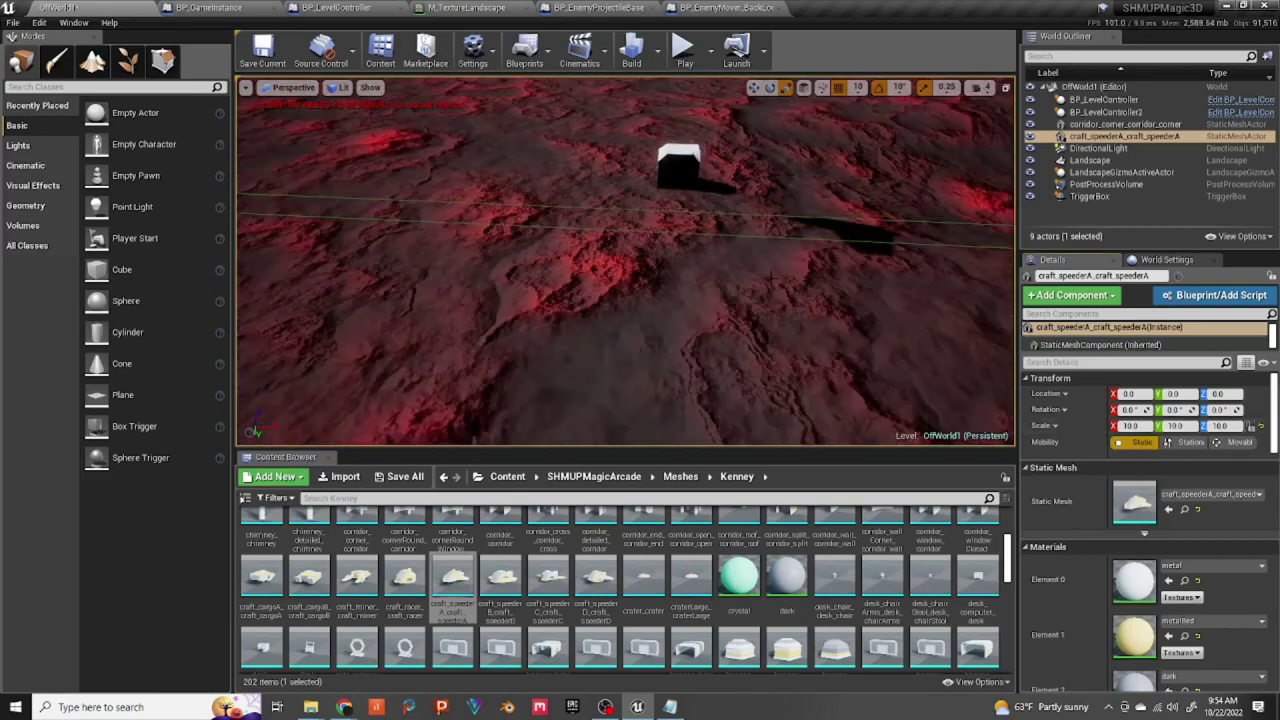
pyautogui.scroll(-3, 758, 297)
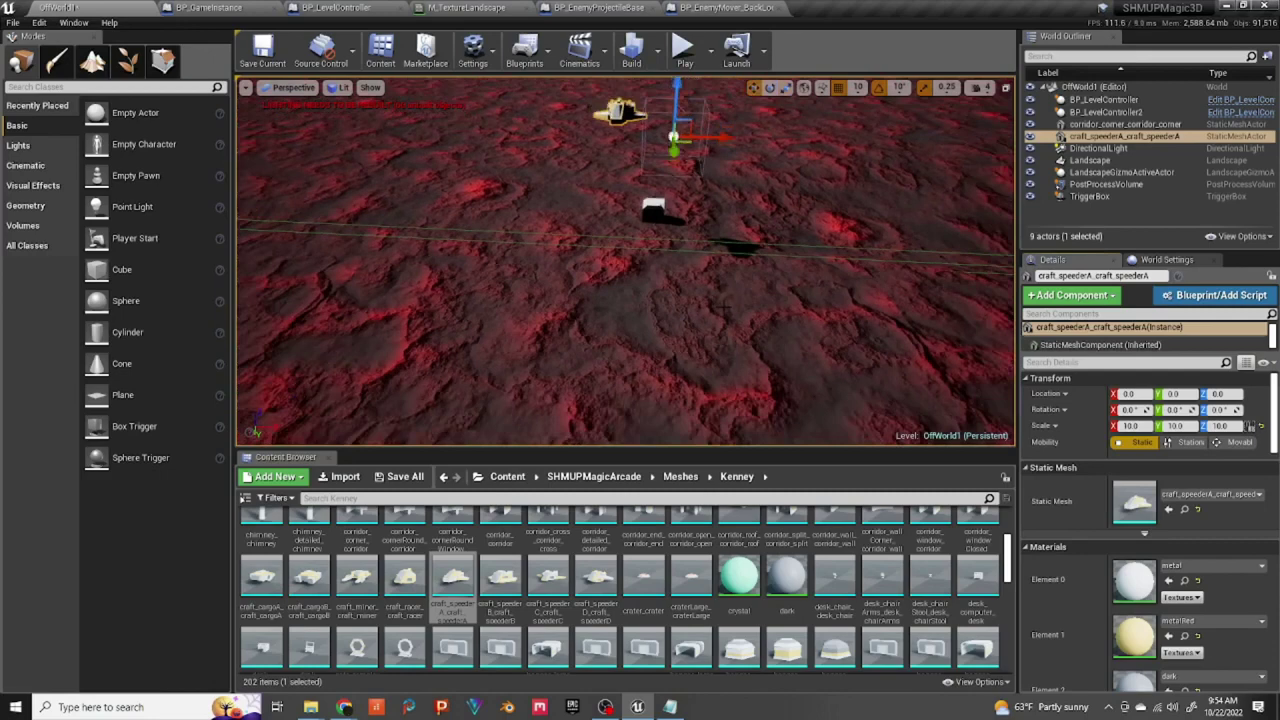
pyautogui.moveTo(678, 92); pyautogui.dragTo(678, 229)
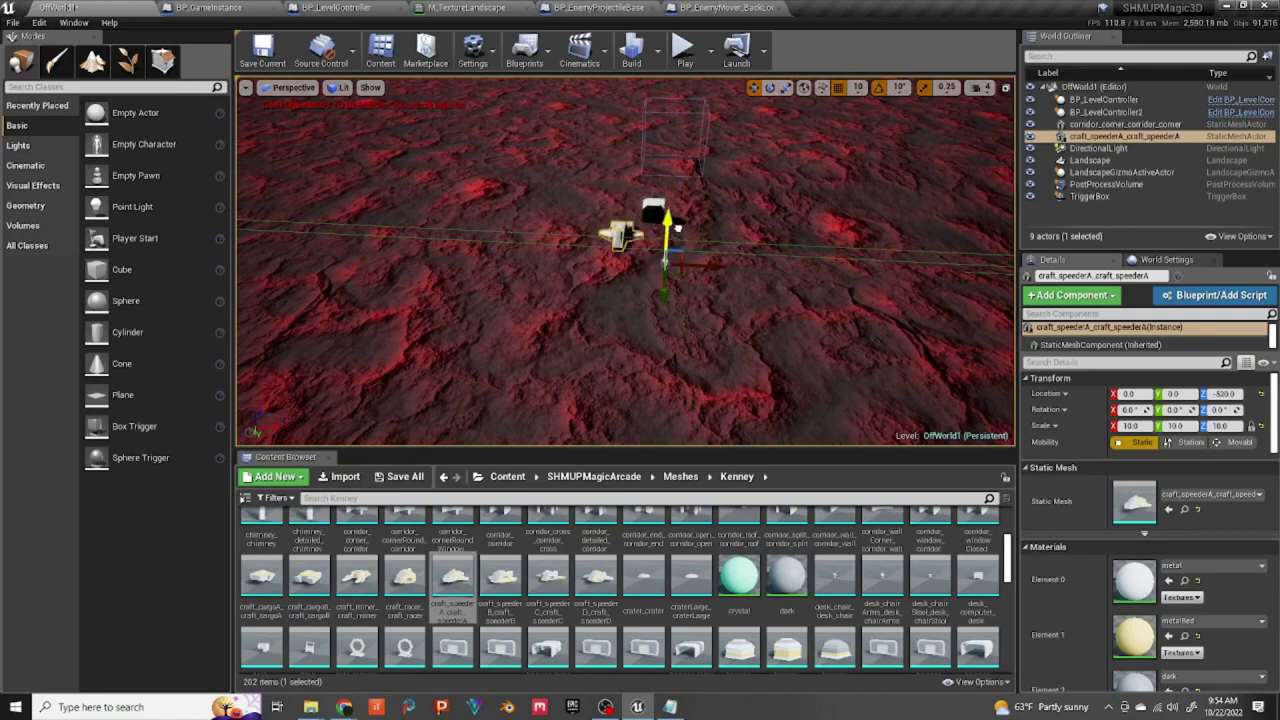
# Step: Set the position grid snap to 1 and raise the speeder slightly to a Z location of about -510
pyautogui.scroll(4, 601, 239)
pyautogui.moveTo(616, 257); pyautogui.dragTo(966, 257, button='right')
pyautogui.press('a')
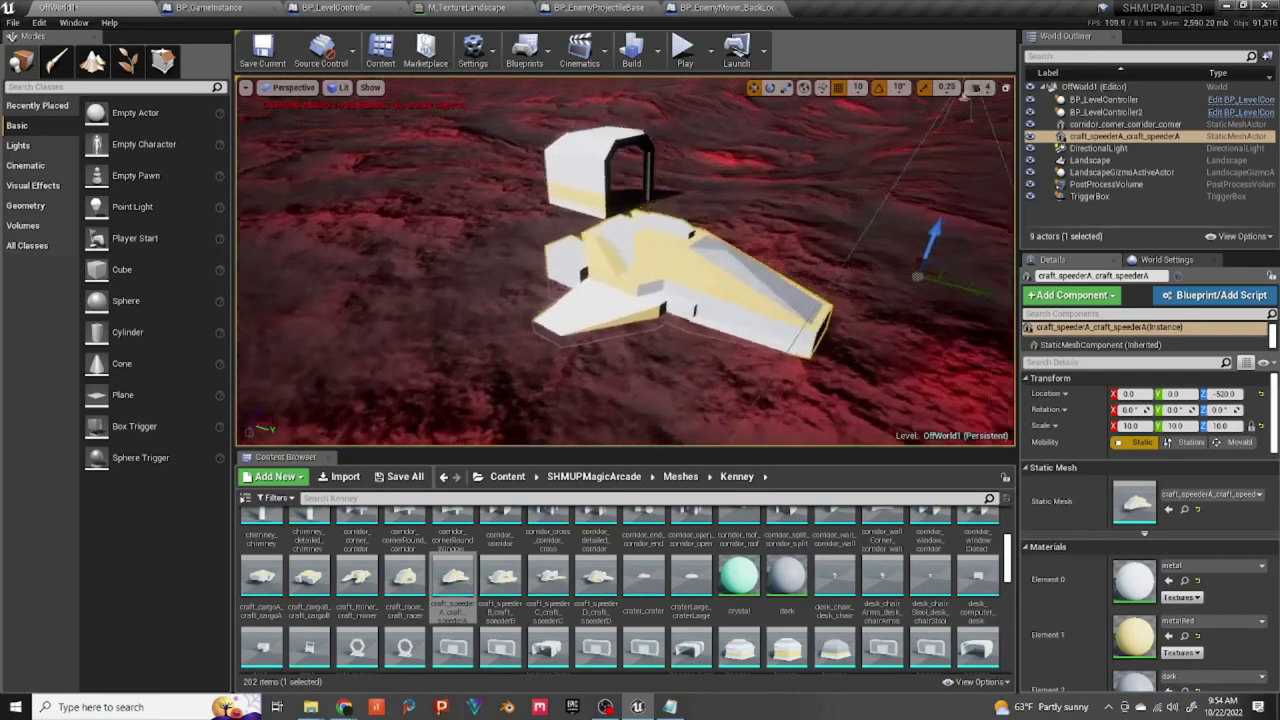
pyautogui.moveTo(625, 214); pyautogui.dragTo(708, 160, button='right')
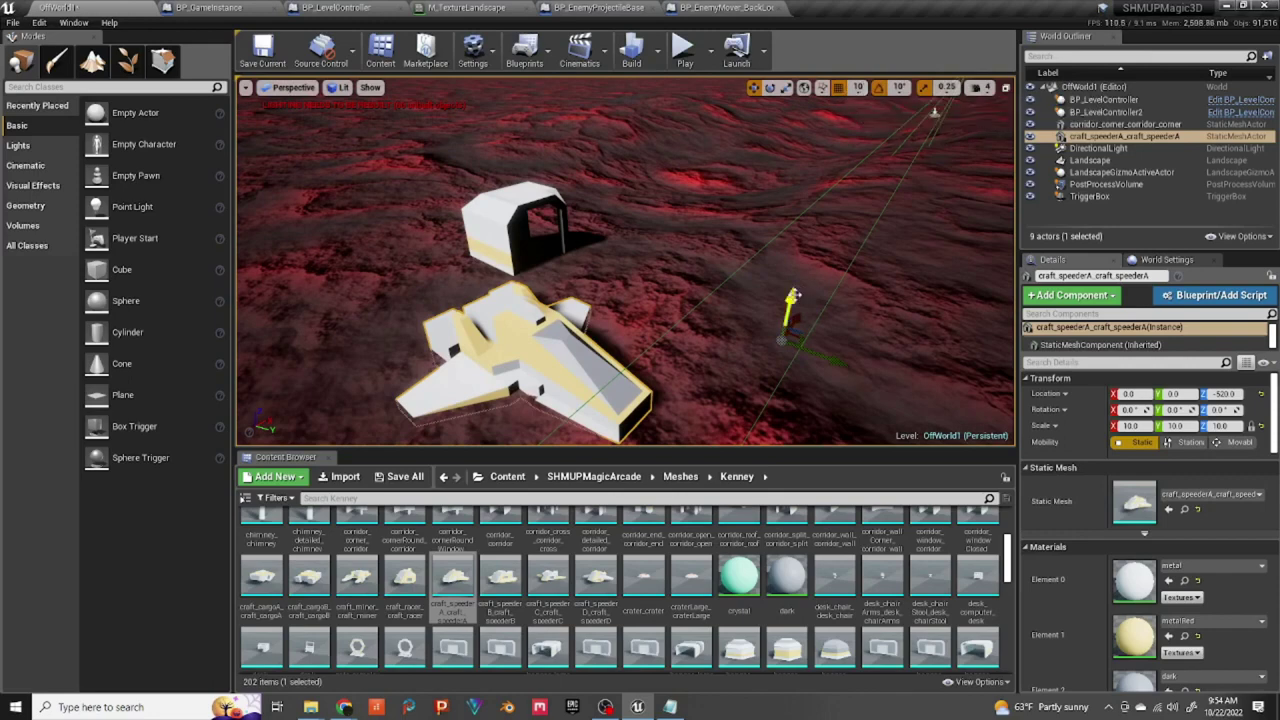
pyautogui.click(858, 87)
pyautogui.click(847, 170)
pyautogui.moveTo(789, 306); pyautogui.dragTo(791, 290)
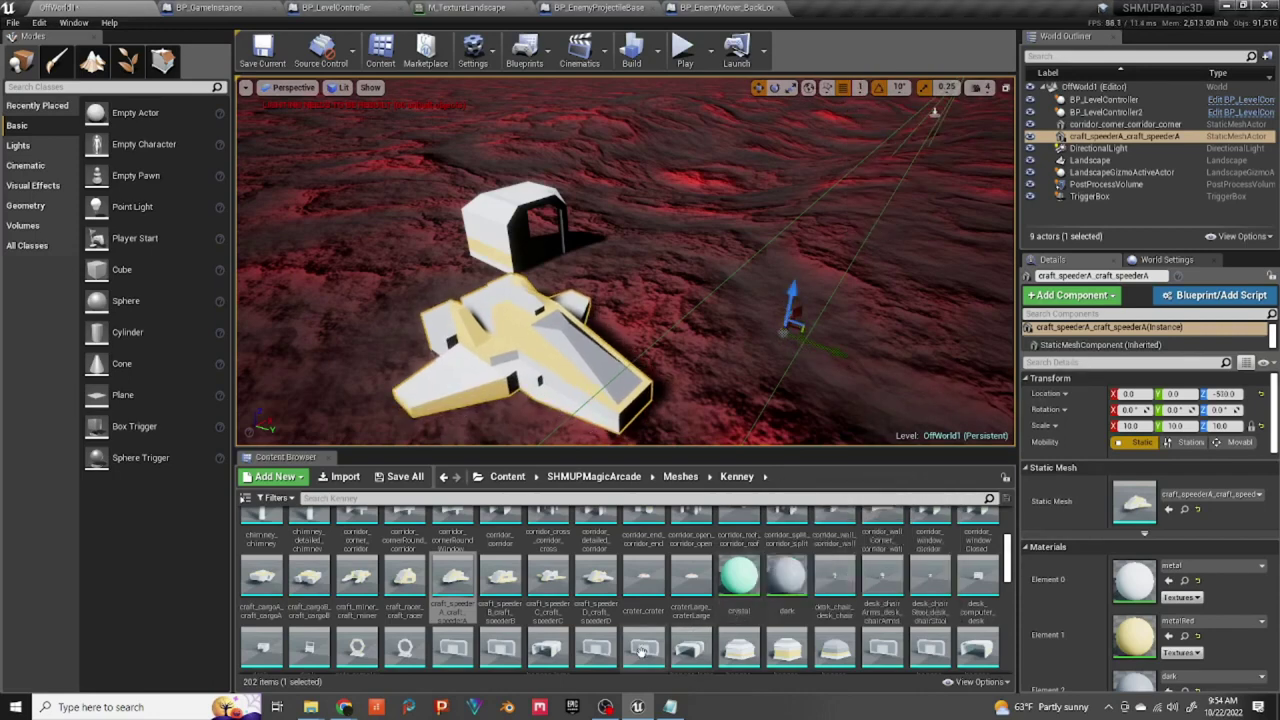
# Step: Find the platform_large_platform_large static mesh in the Kenney folder and place it on the landscape near the speeder
pyautogui.scroll(-1, 740, 580)
pyautogui.scroll(2, 606, 626)
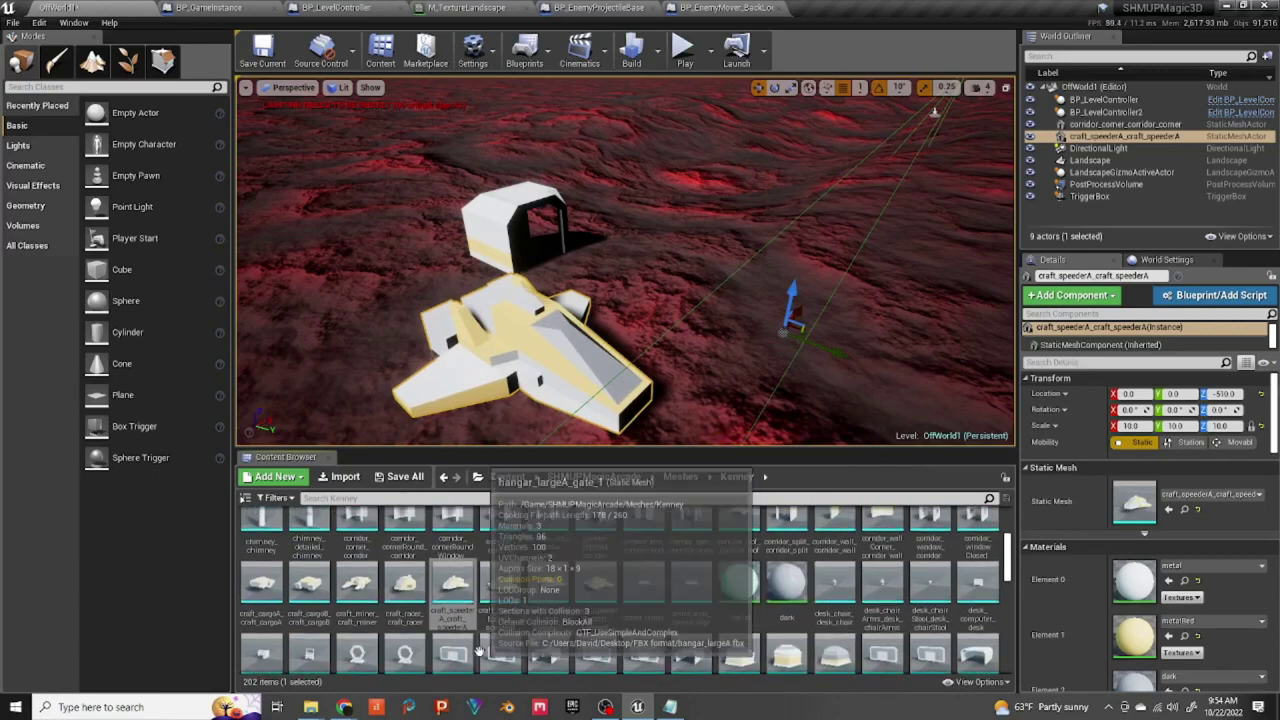
pyautogui.scroll(-2, 574, 626)
pyautogui.scroll(-2, 586, 628)
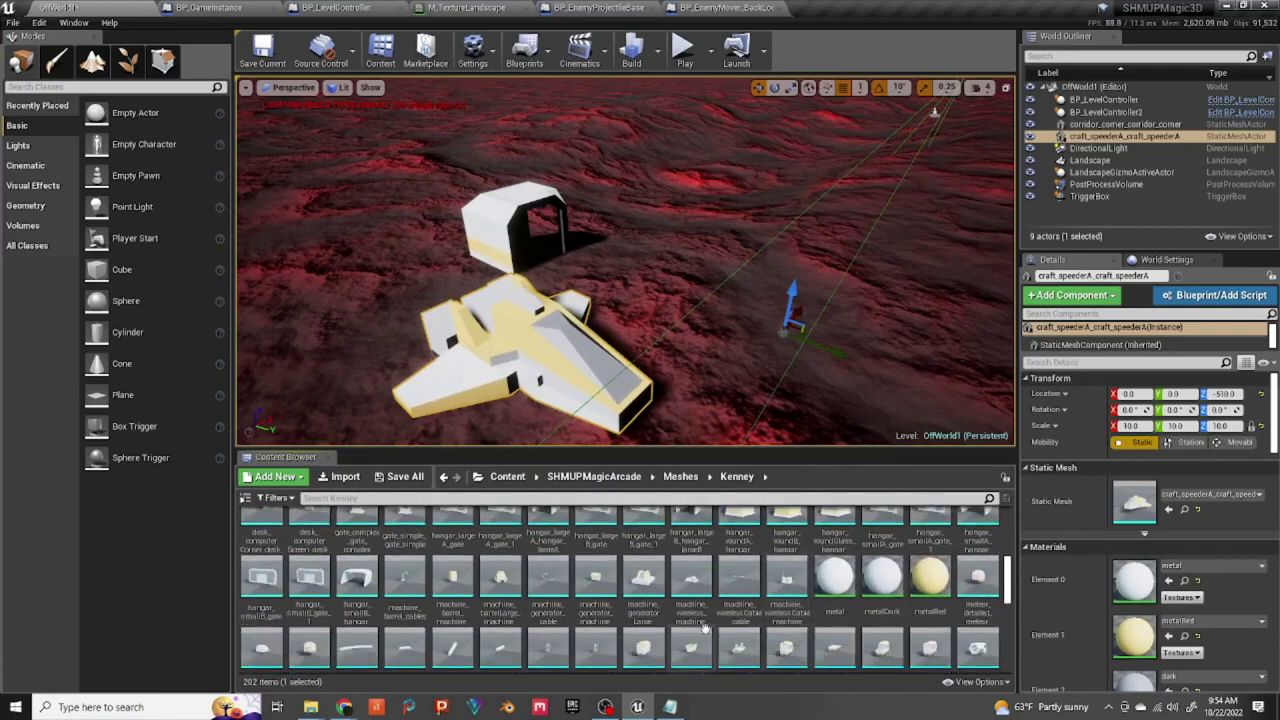
pyautogui.scroll(-2, 580, 635)
pyautogui.scroll(-3, 579, 638)
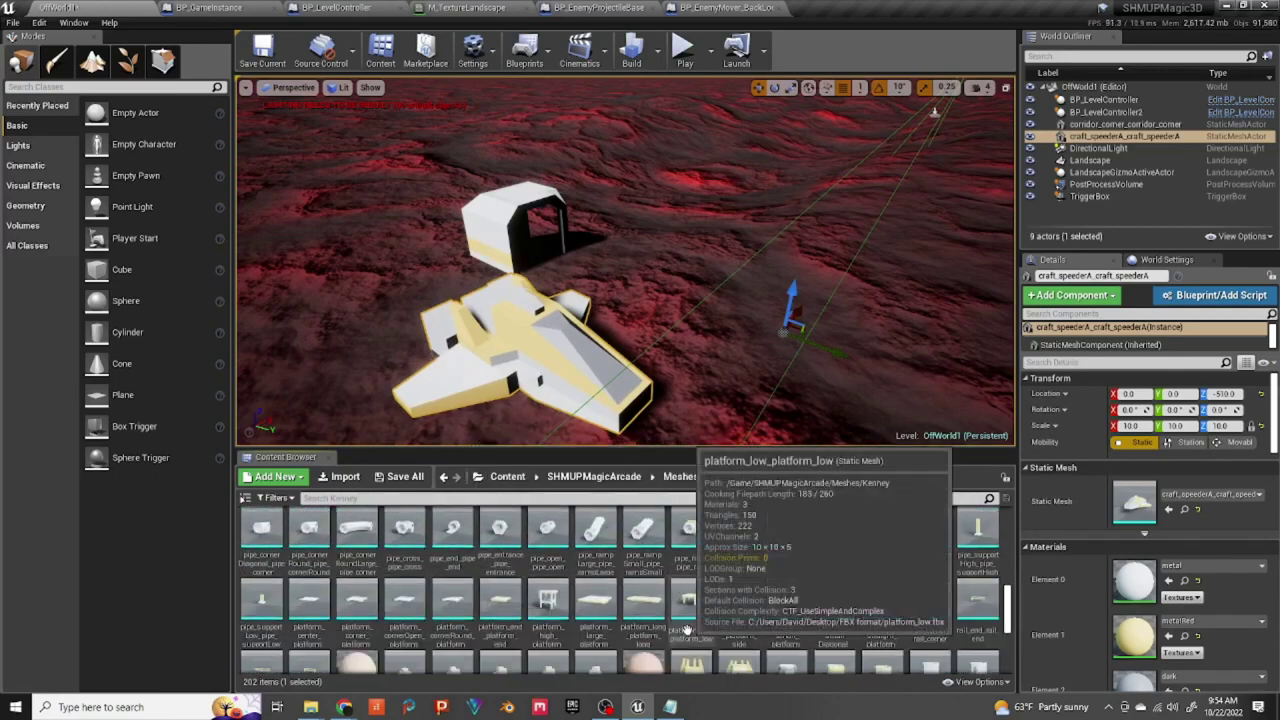
pyautogui.moveTo(588, 600); pyautogui.dragTo(814, 239)
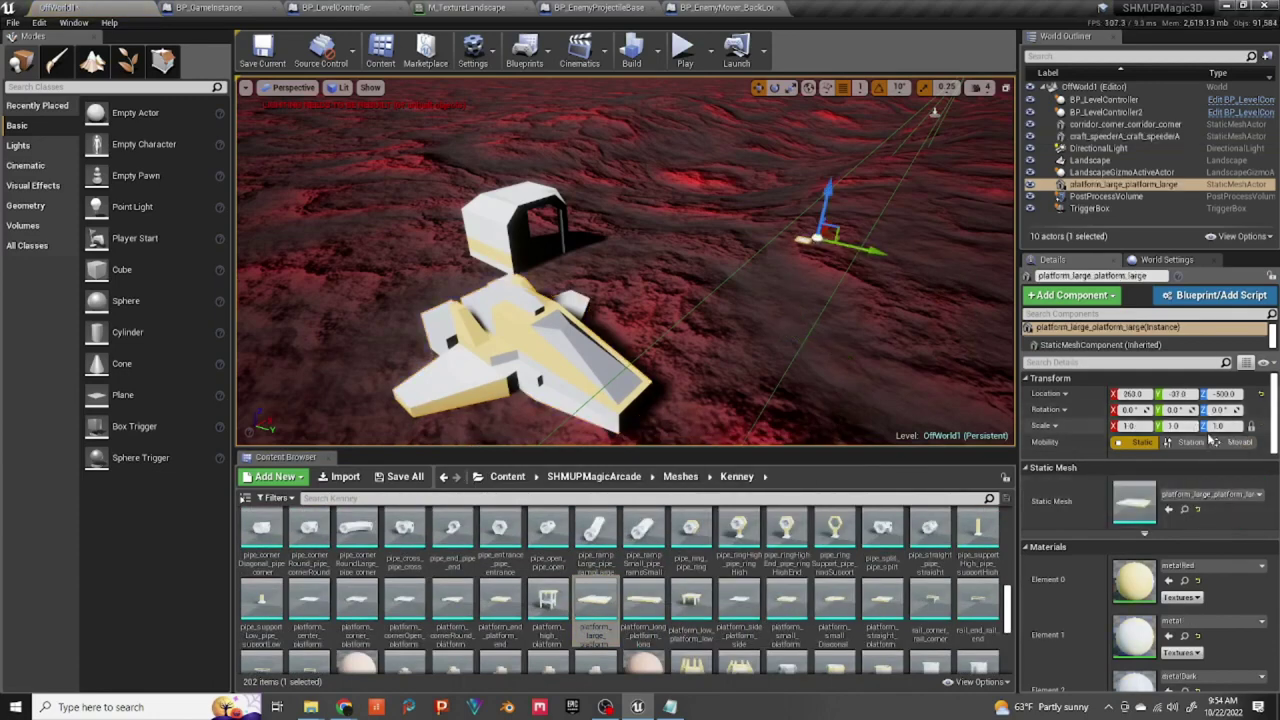
# Step: Set the large platform's scale to 10 on the X, Y and Z axes
pyautogui.click(1128, 426)
pyautogui.write('10')
pyautogui.press('Tab')
pyautogui.write('10')
pyautogui.press('Tab')
pyautogui.write('10')
pyautogui.press('Return')
# Step: Duplicate the large platform and, with the position snap at 100, move the copy along X to 463 beside the original
pyautogui.moveTo(903, 267); pyautogui.dragTo(856, 310, button='right')
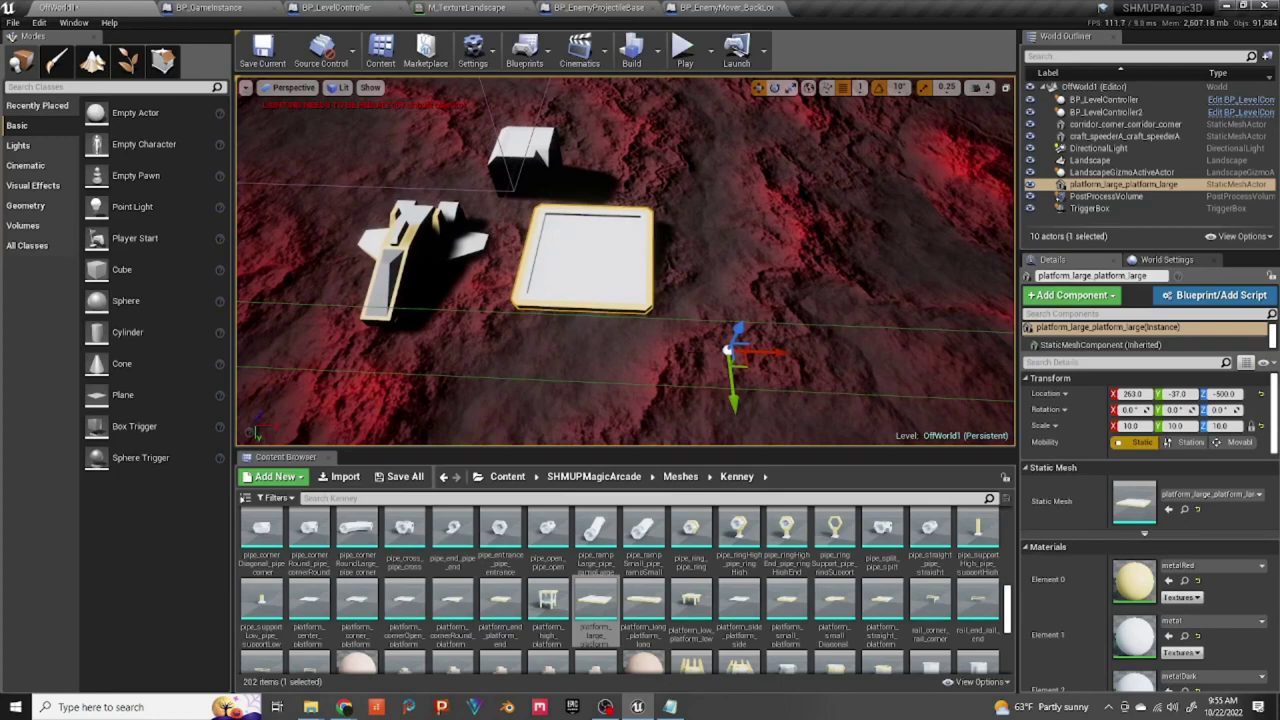
pyautogui.press('f')
pyautogui.keyDown('alt'); pyautogui.moveTo(626, 314); pyautogui.dragTo(584, 304); pyautogui.keyUp('alt')
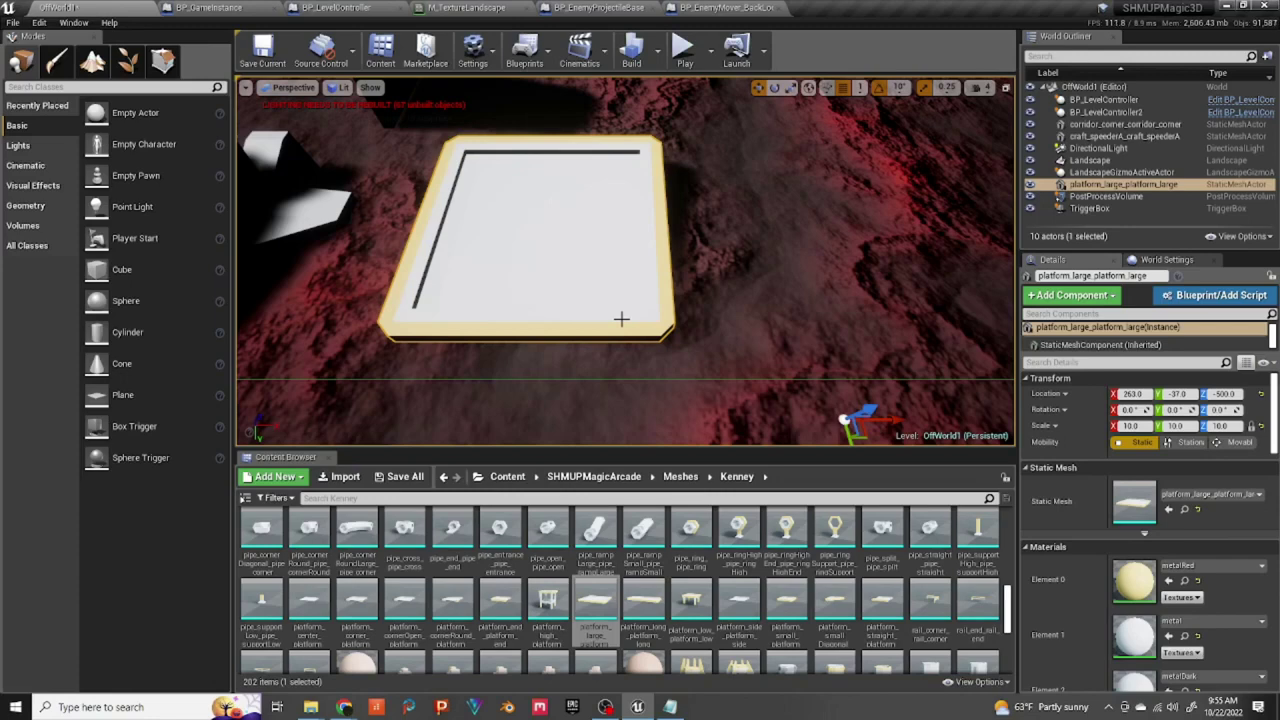
pyautogui.hotkey('ctrl', 'w')
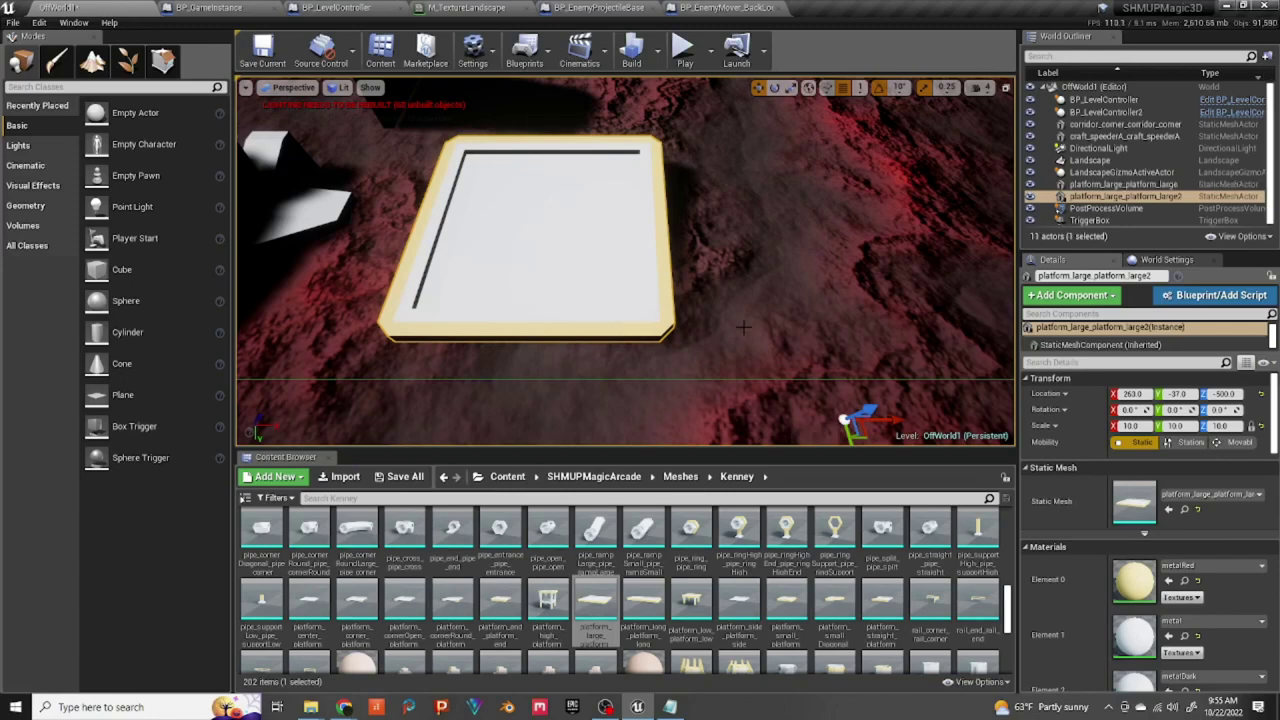
pyautogui.scroll(-5, 743, 327)
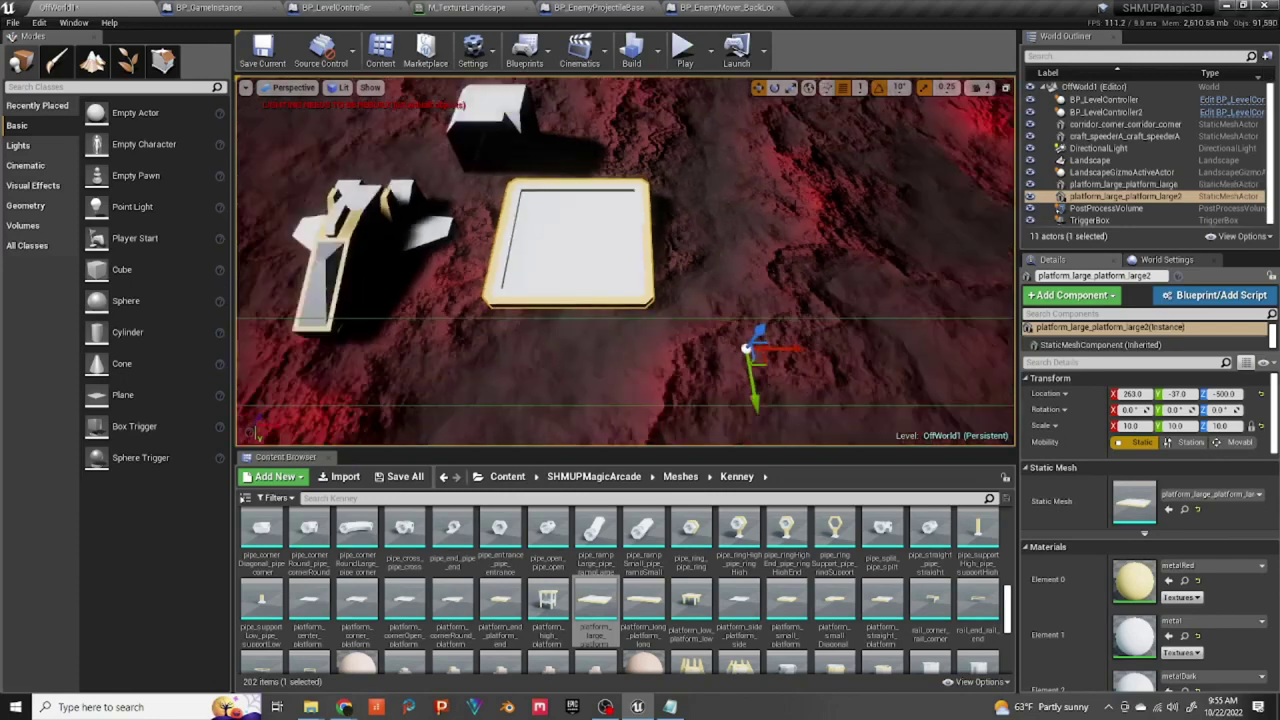
pyautogui.click(860, 87)
pyautogui.click(870, 173)
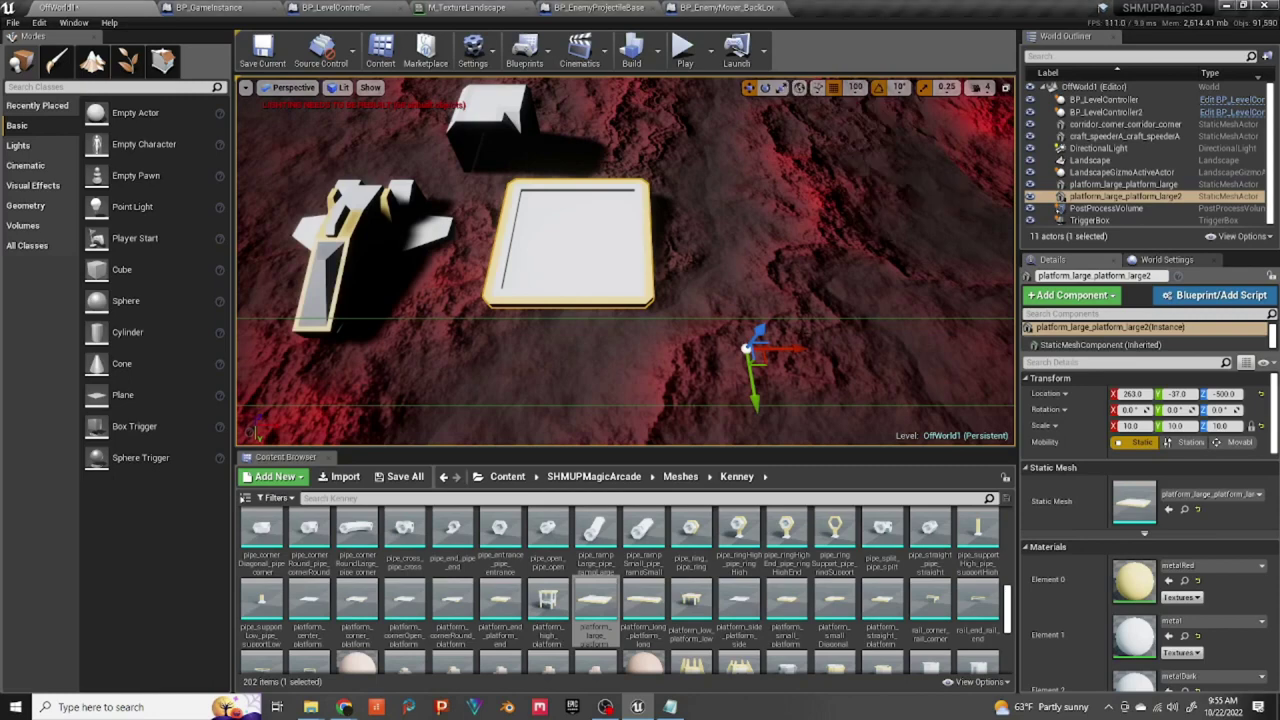
pyautogui.moveTo(800, 349); pyautogui.dragTo(1006, 349)
pyautogui.scroll(5, 703, 260)
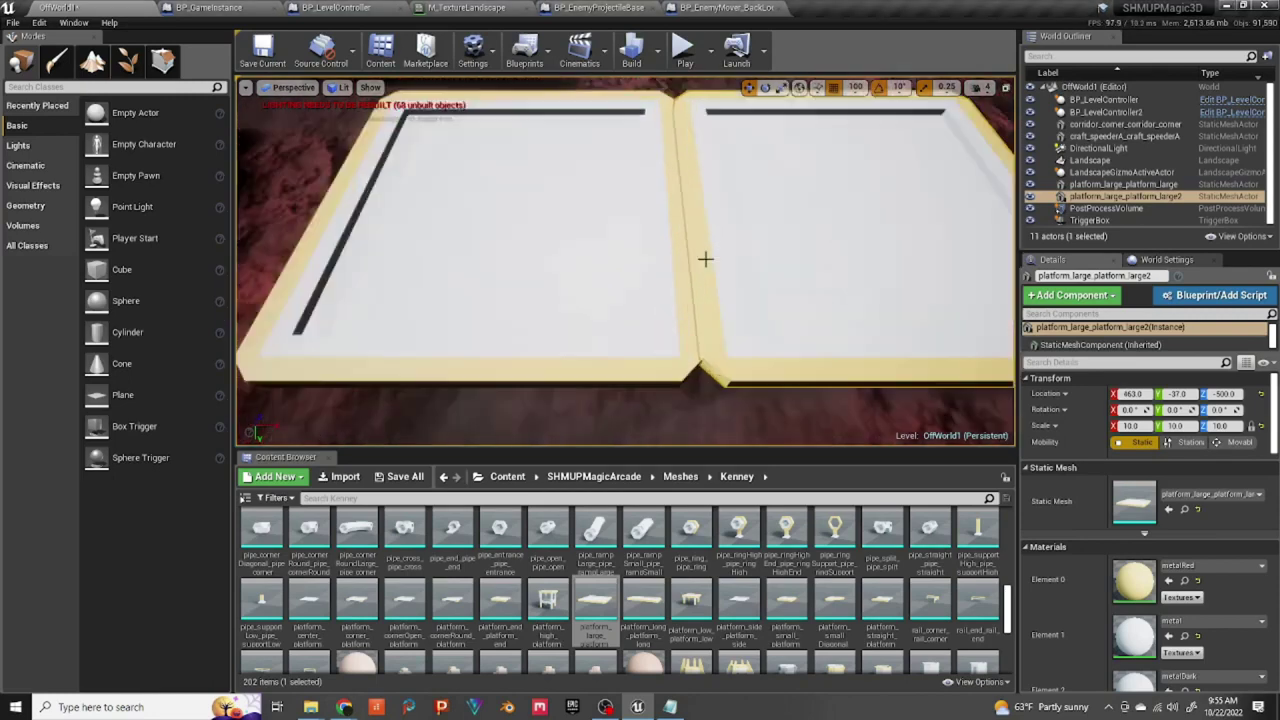
# Step: Extend the row with two more platform copies, placing them along X at 663 and 863
pyautogui.scroll(-5, 724, 262)
pyautogui.moveTo(720, 283); pyautogui.dragTo(950, 280, button='right')
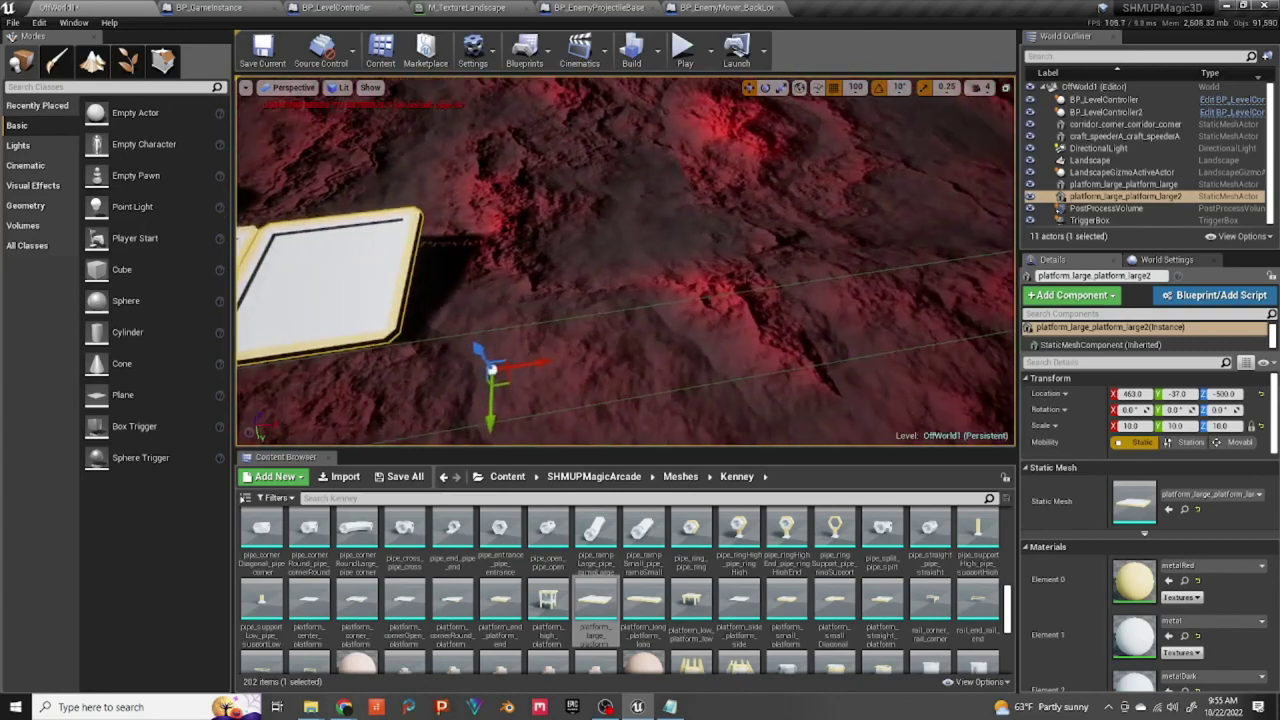
pyautogui.hotkey('ctrl', 'w')
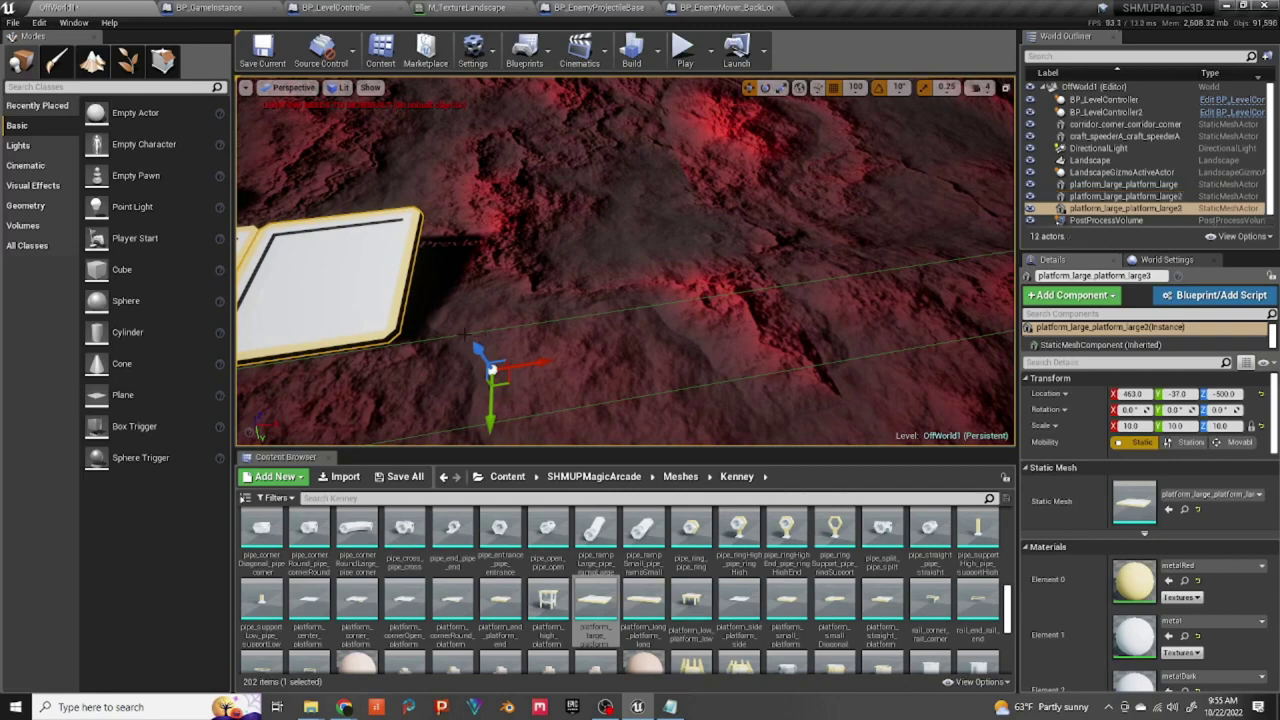
pyautogui.moveTo(528, 363); pyautogui.dragTo(672, 370)
pyautogui.hotkey('ctrl', 'w')
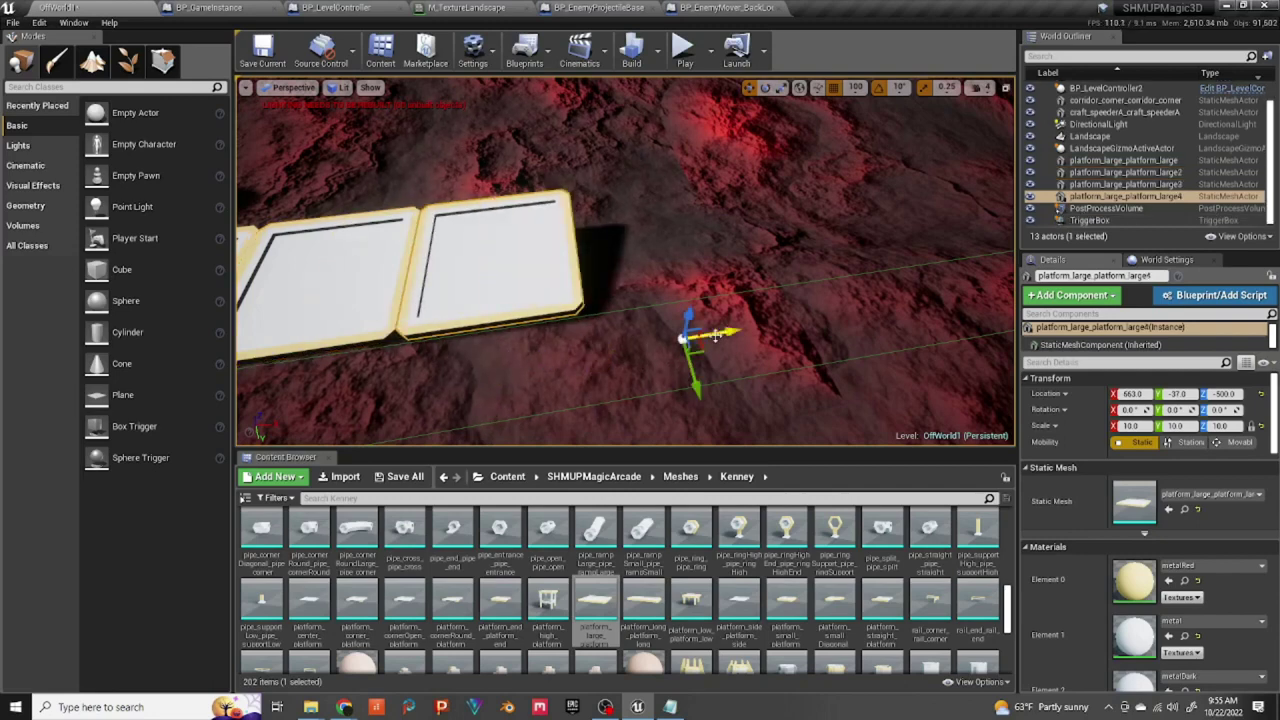
pyautogui.moveTo(683, 338); pyautogui.dragTo(855, 311)
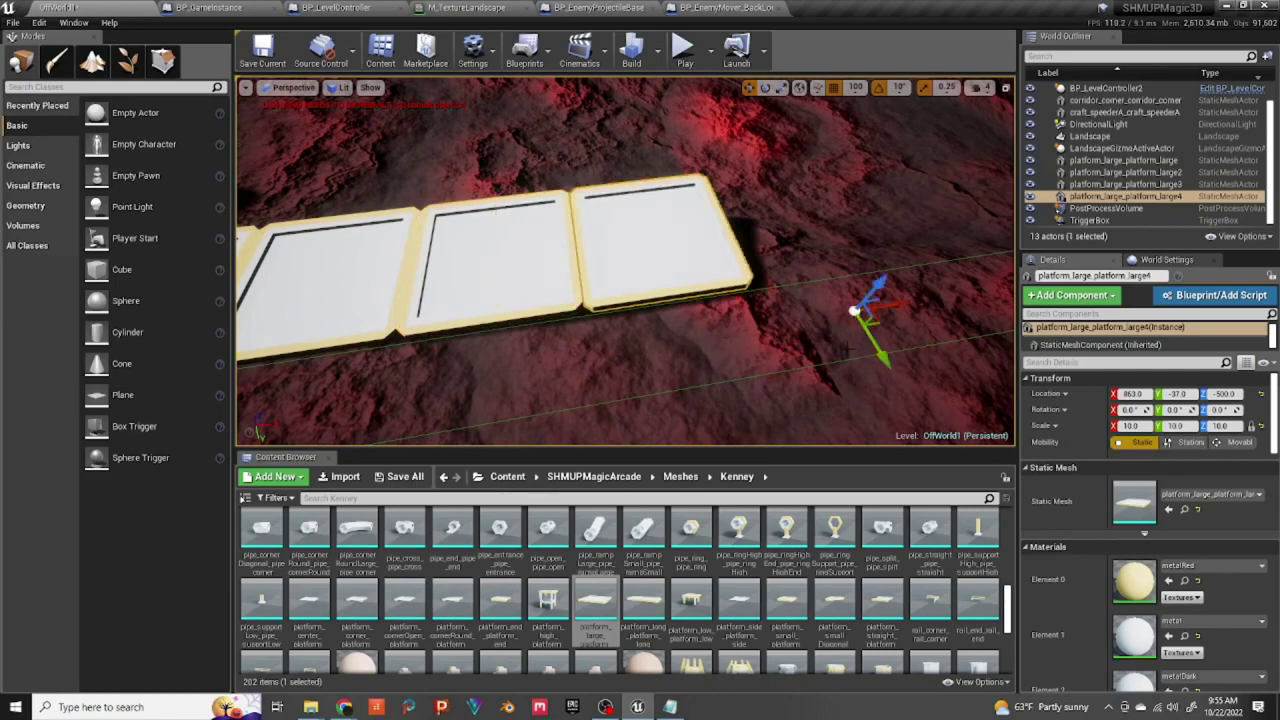
# Step: Duplicate the row of four large platforms twice along Y, placing the copied rows at 163 and 363
pyautogui.moveTo(725, 288); pyautogui.dragTo(406, 178, button='right')
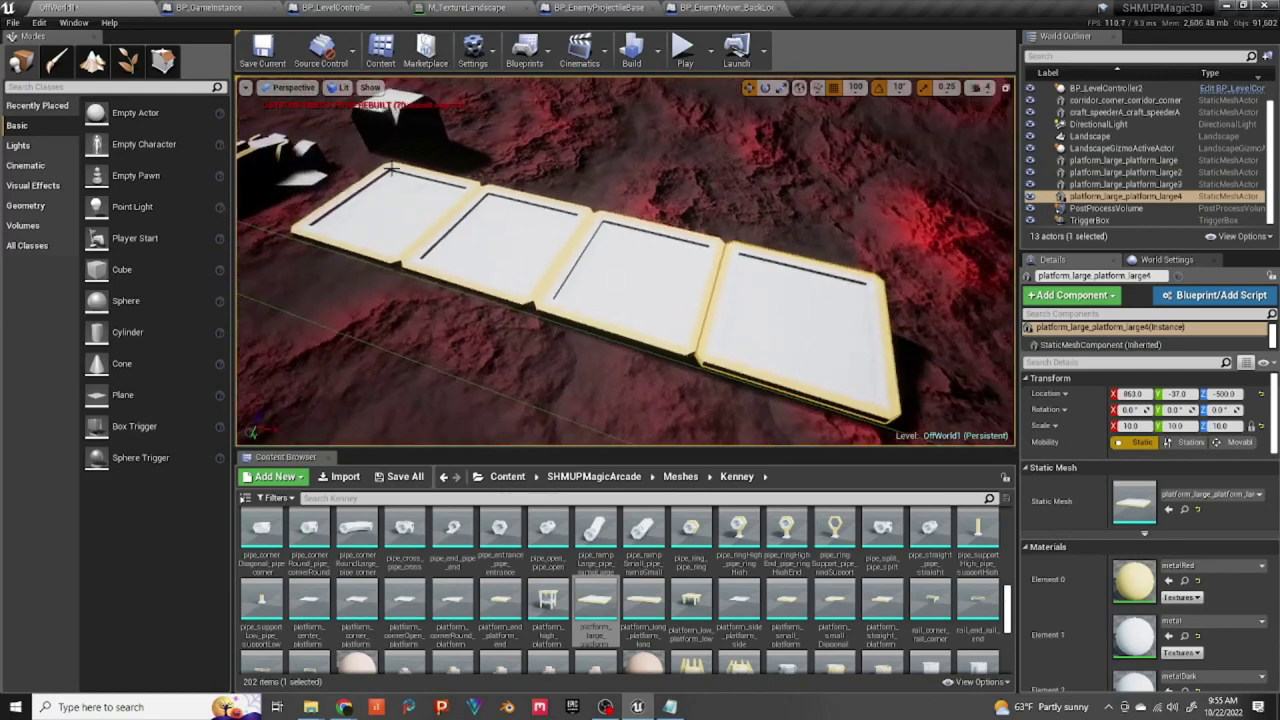
pyautogui.keyDown('ctrl'); pyautogui.click(602, 264); pyautogui.keyUp('ctrl')
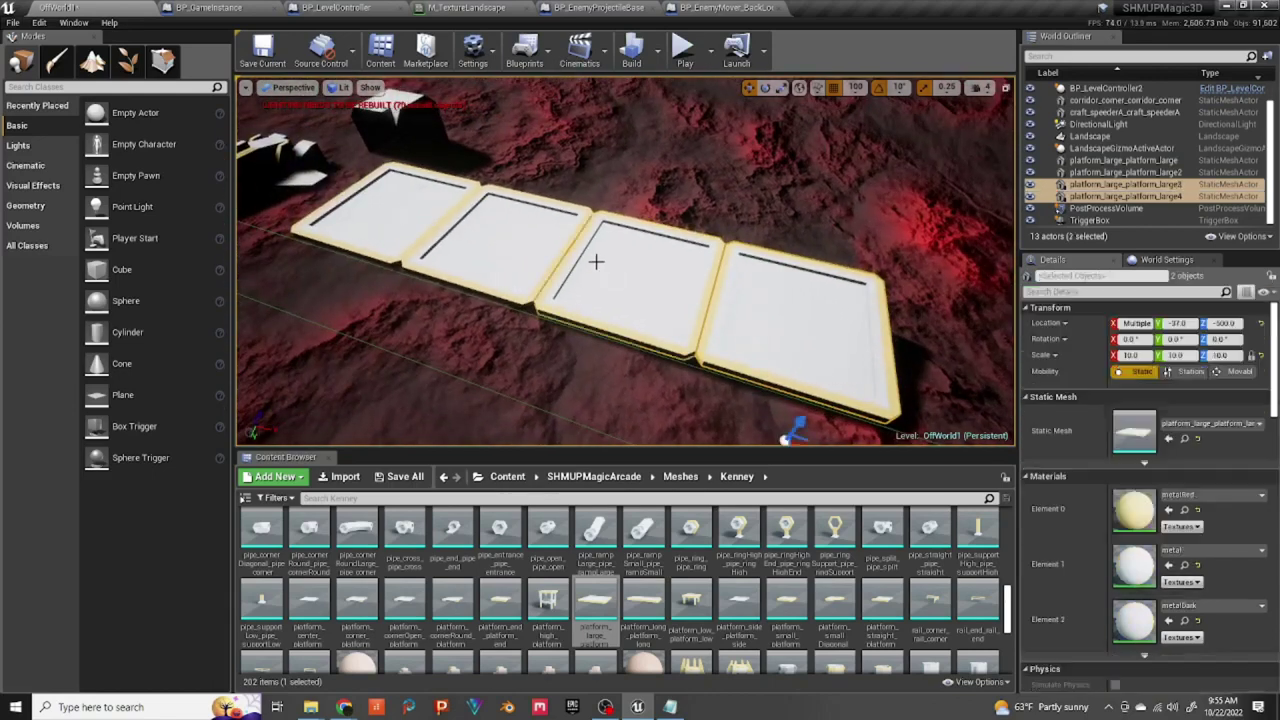
pyautogui.keyDown('ctrl'); pyautogui.click(514, 229); pyautogui.keyUp('ctrl')
pyautogui.keyDown('ctrl'); pyautogui.click(422, 211); pyautogui.keyUp('ctrl')
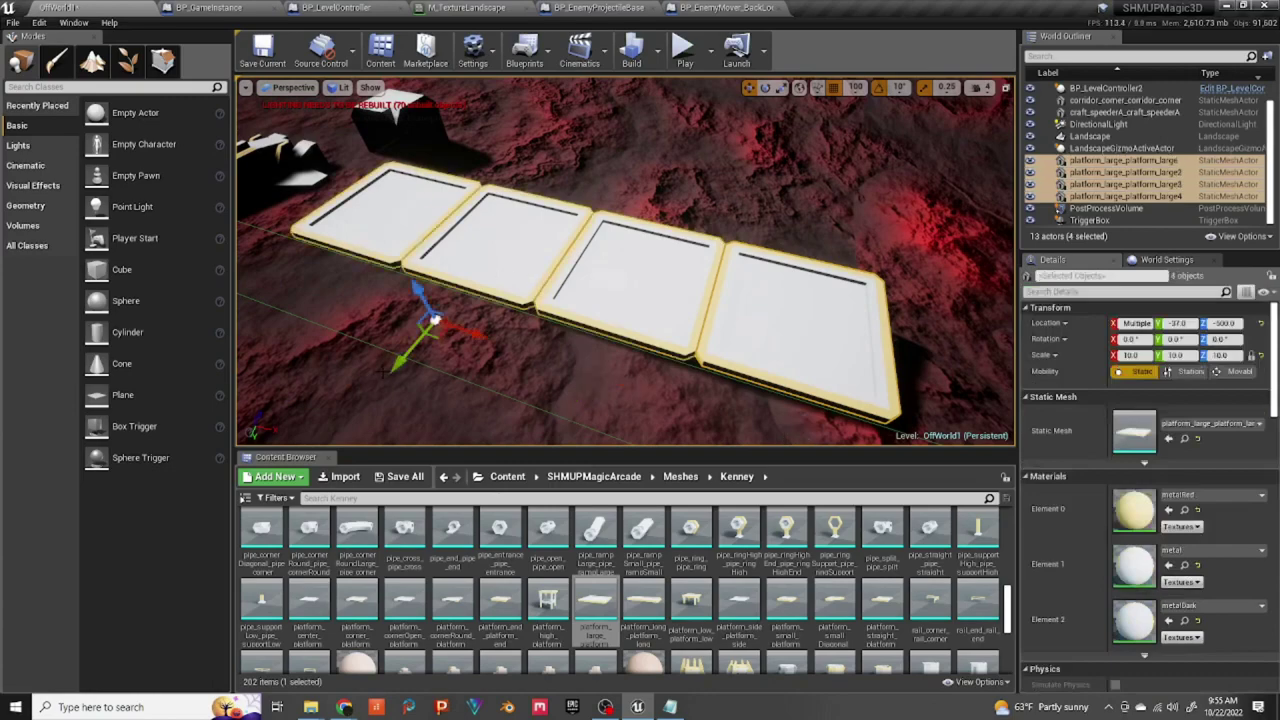
pyautogui.hotkey('ctrl', 'w')
pyautogui.moveTo(548, 334); pyautogui.dragTo(708, 336, button='right')
pyautogui.moveTo(727, 255); pyautogui.dragTo(878, 357)
pyautogui.moveTo(878, 357); pyautogui.dragTo(757, 327, button='right')
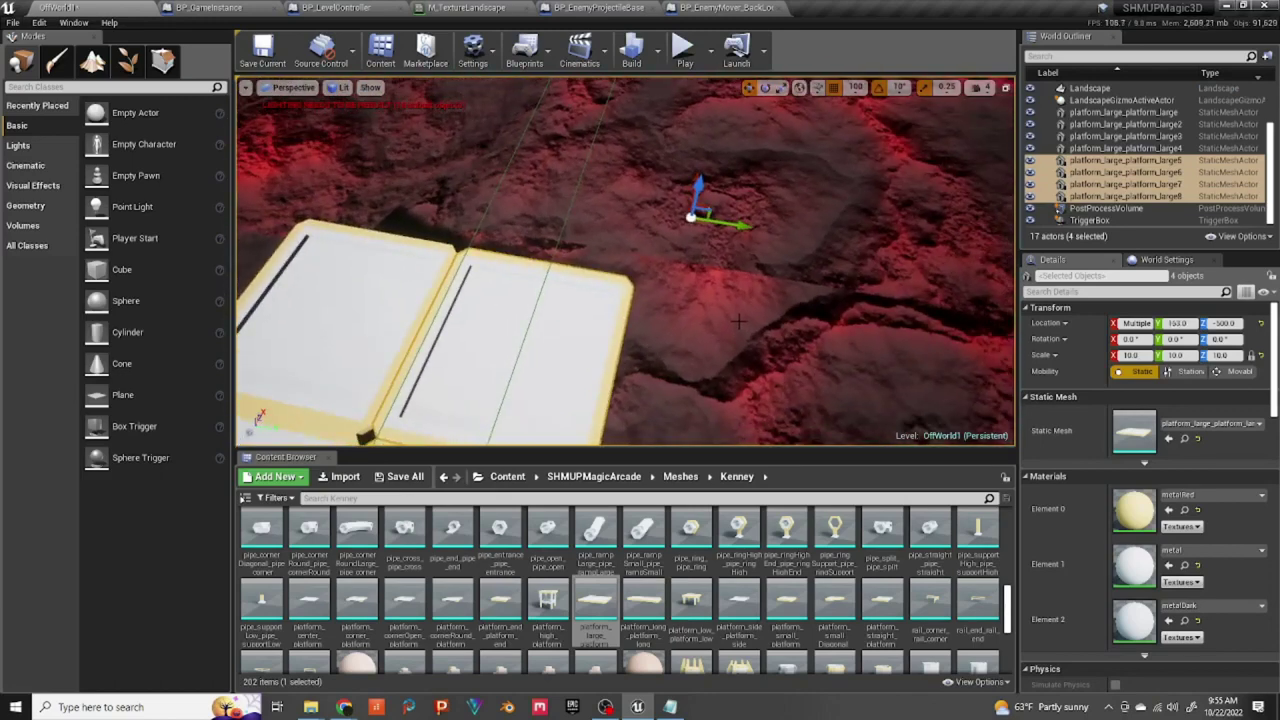
pyautogui.keyDown('alt'); pyautogui.moveTo(740, 225); pyautogui.dragTo(905, 252); pyautogui.keyUp('alt')
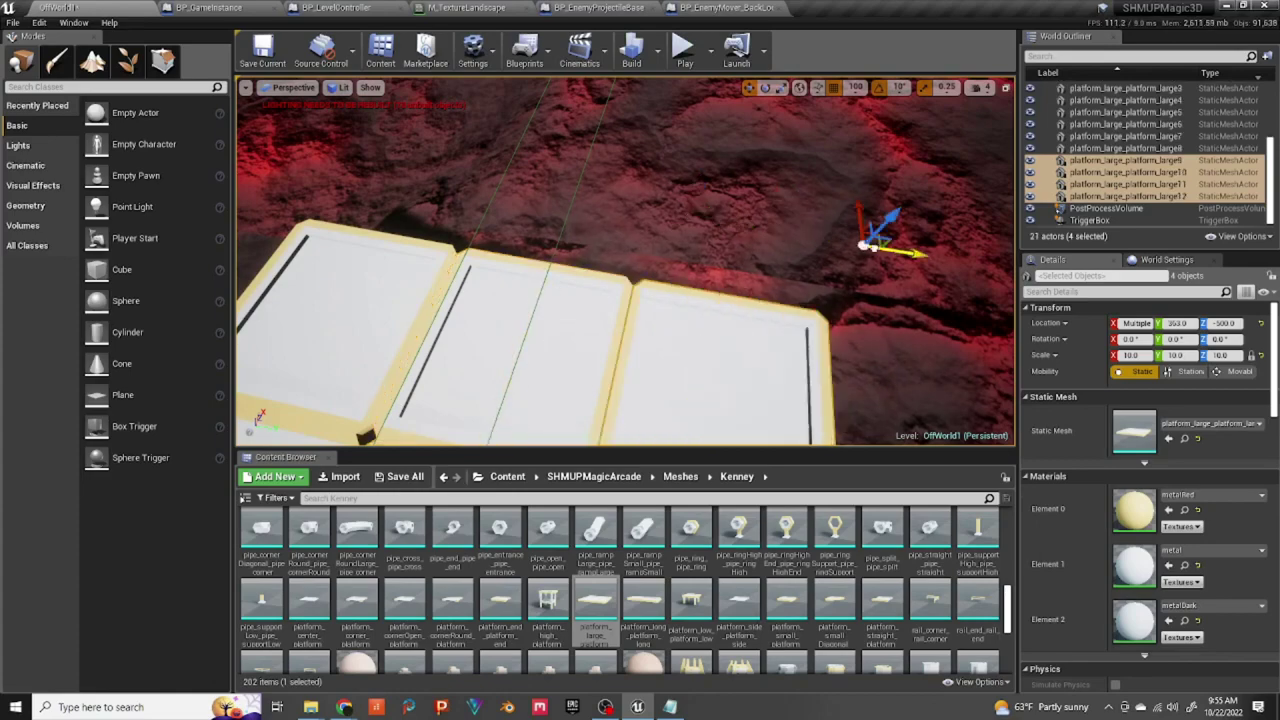
# Step: Move the speeder onto the platform base at X 400, Y 100 and rotate it about its Z axis
pyautogui.moveTo(777, 266); pyautogui.dragTo(610, 215, button='right')
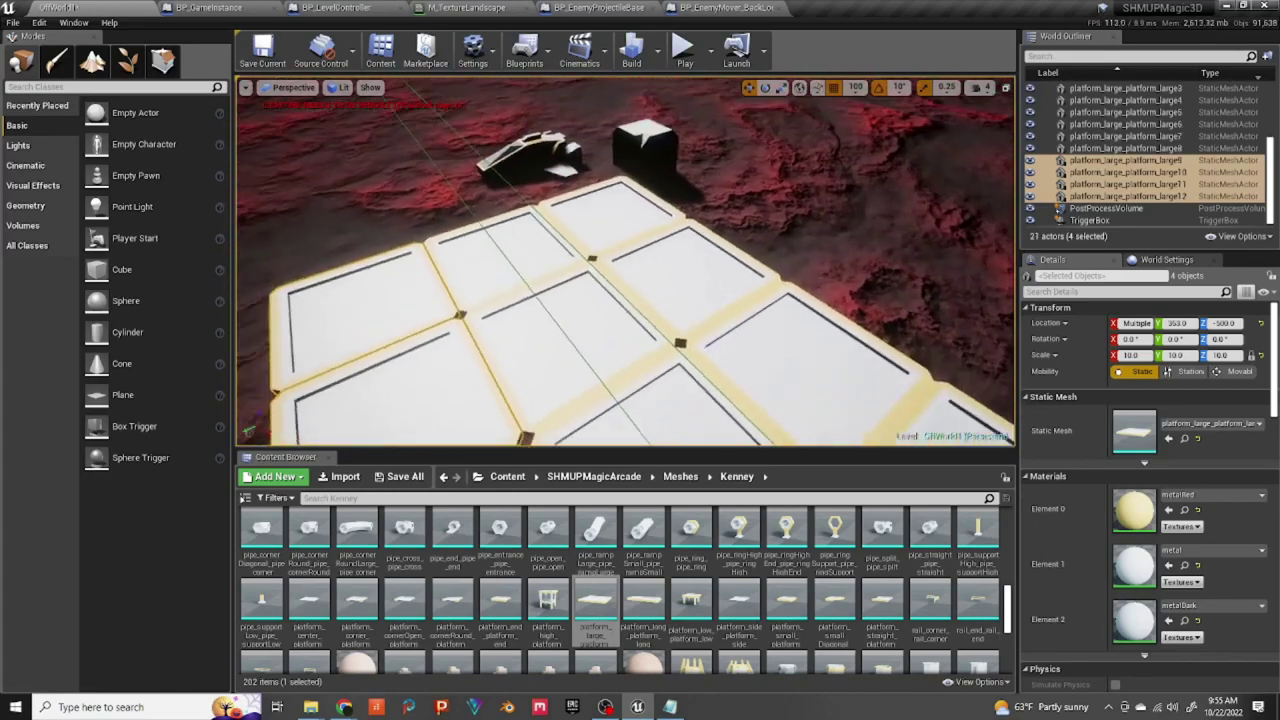
pyautogui.click(560, 166)
pyautogui.moveTo(518, 262); pyautogui.dragTo(674, 413)
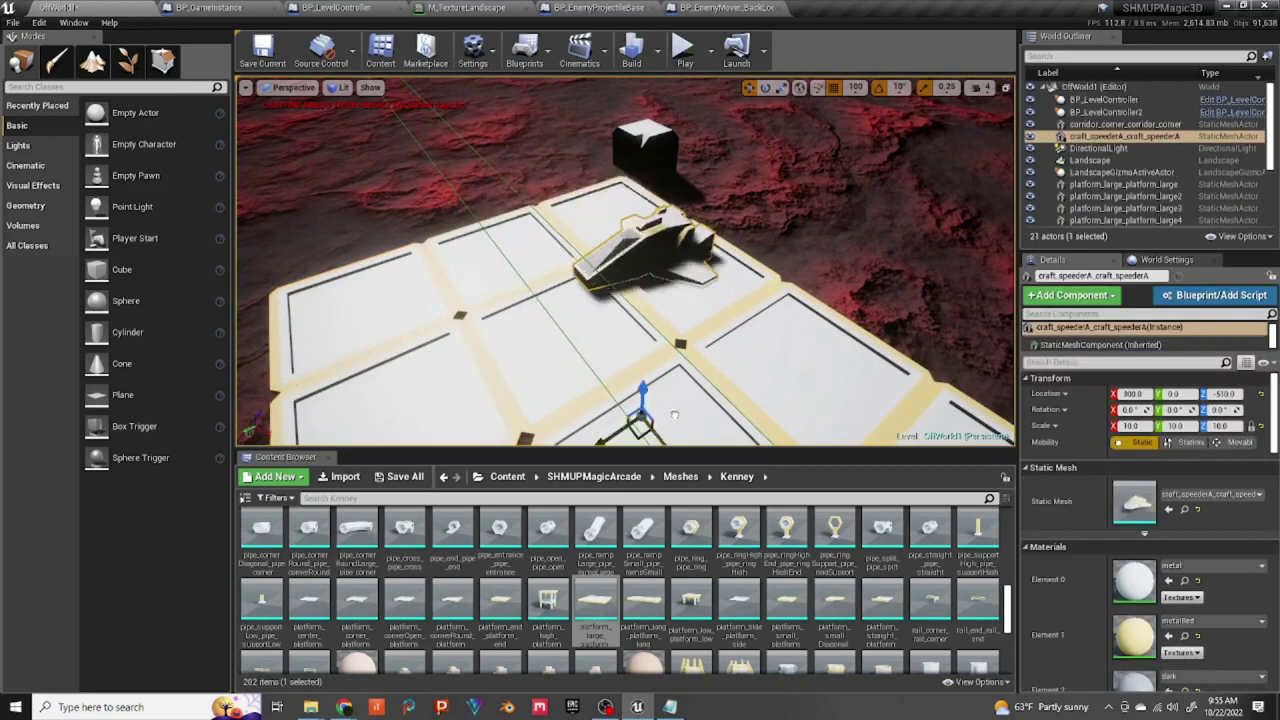
pyautogui.press('e')
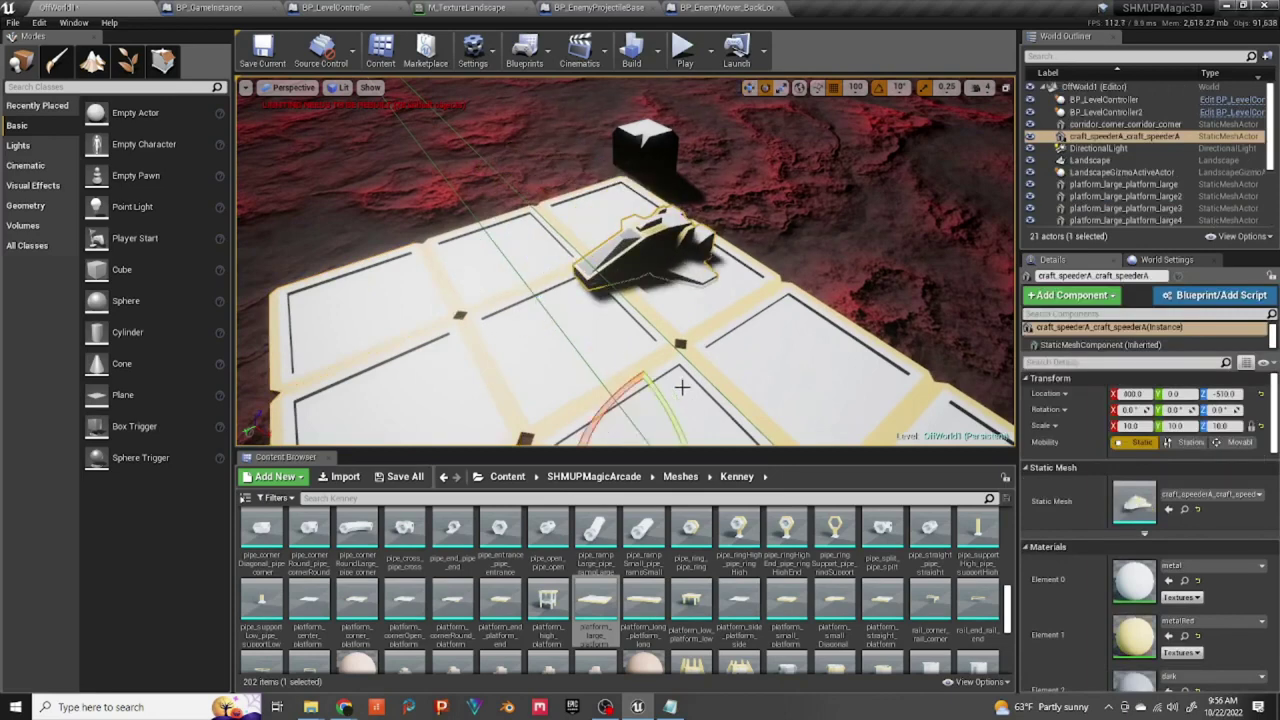
pyautogui.scroll(4, 681, 387)
pyautogui.moveTo(684, 387); pyautogui.dragTo(652, 425)
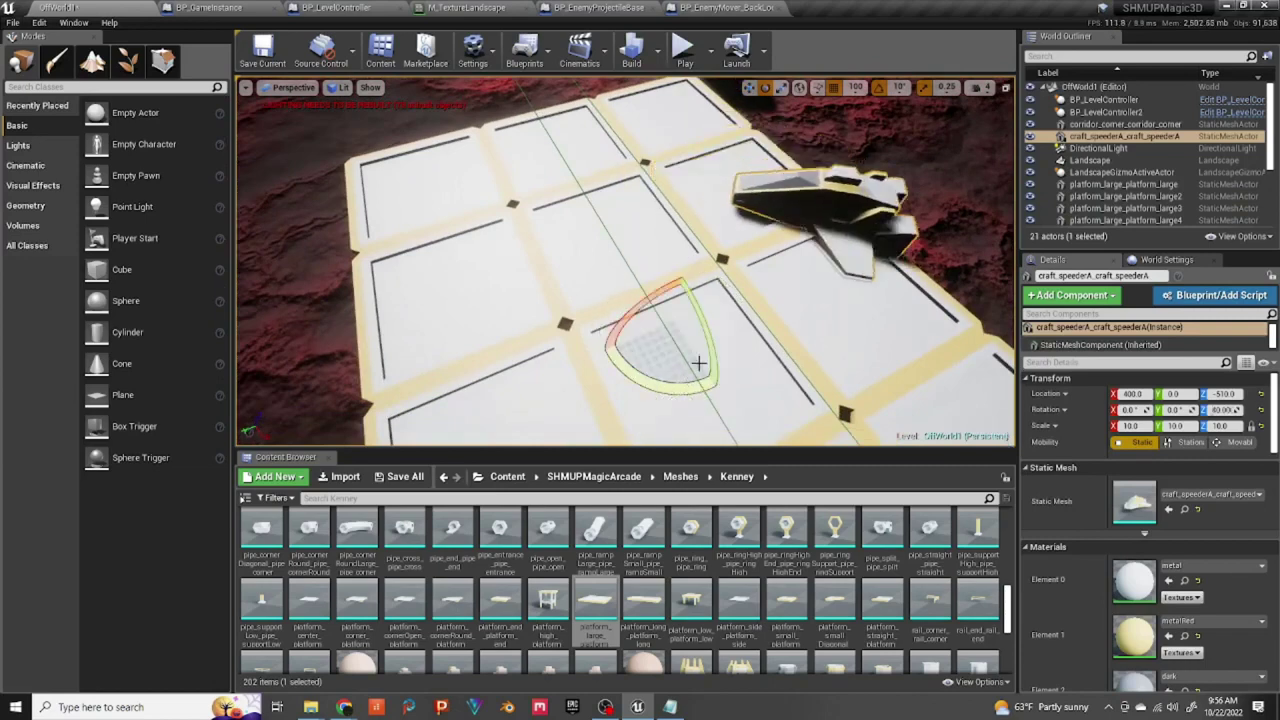
pyautogui.press('w')
pyautogui.moveTo(623, 337); pyautogui.dragTo(577, 348)
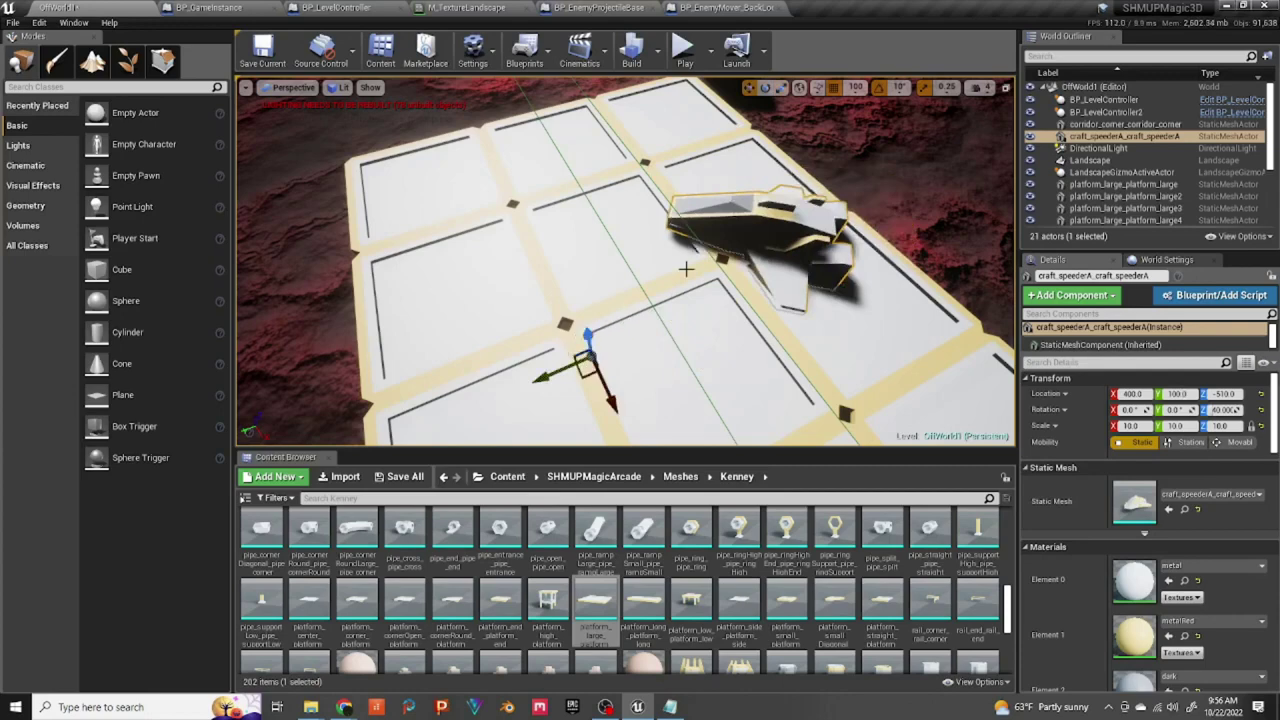
# Step: Set the position snap to 1 and raise the speeder to Z -495 so it sits on the platform surface
pyautogui.click(855, 88)
pyautogui.click(858, 116)
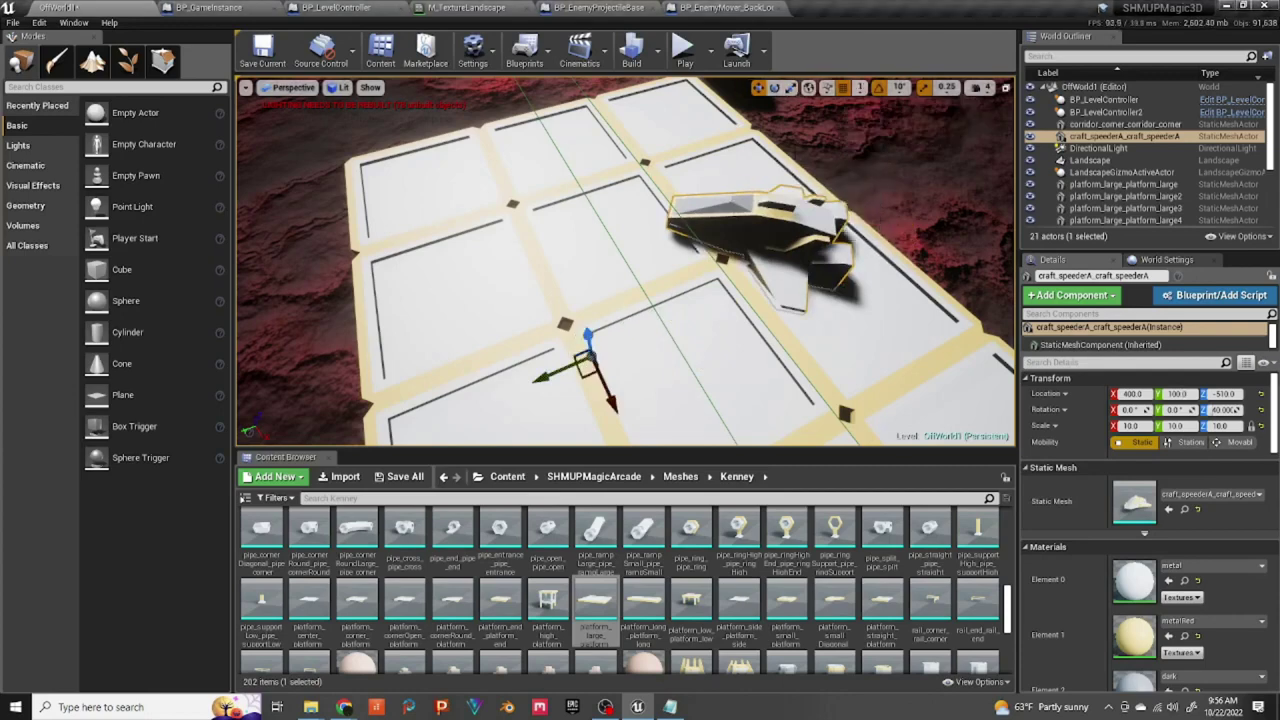
pyautogui.moveTo(586, 343); pyautogui.dragTo(587, 333)
# Step: Duplicate the speeder twice along X, placing one copy on each side of it at 602 and 183
pyautogui.moveTo(613, 309); pyautogui.dragTo(630, 296, button='right')
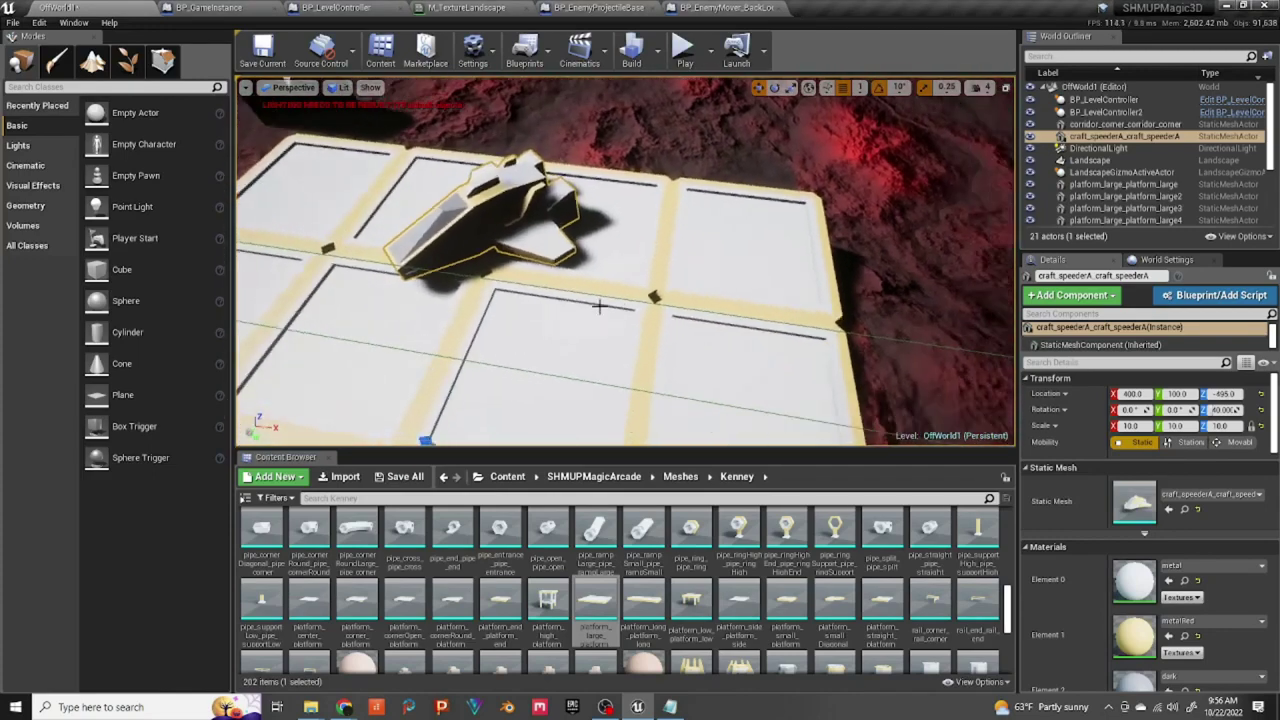
pyautogui.hotkey('ctrl', 'w')
pyautogui.moveTo(557, 334); pyautogui.dragTo(557, 438, button='right')
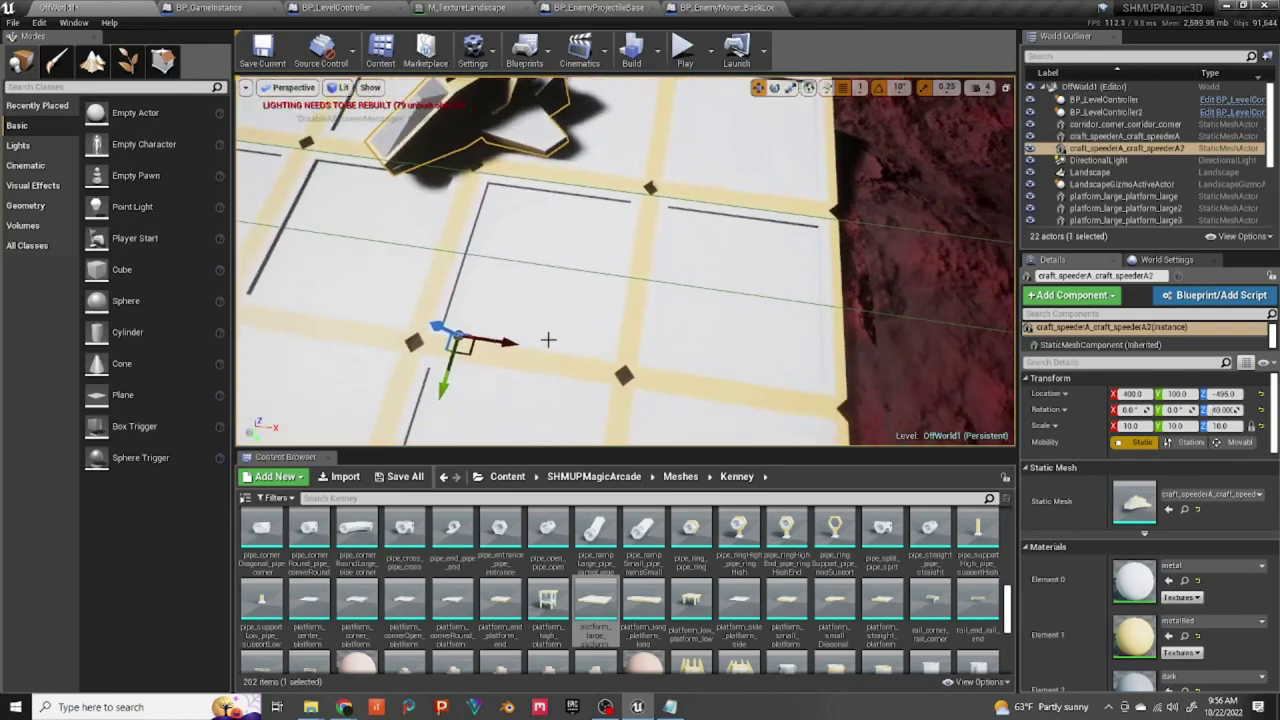
pyautogui.moveTo(497, 340); pyautogui.dragTo(706, 366)
pyautogui.scroll(-2, 592, 312)
pyautogui.scroll(-4, 591, 312)
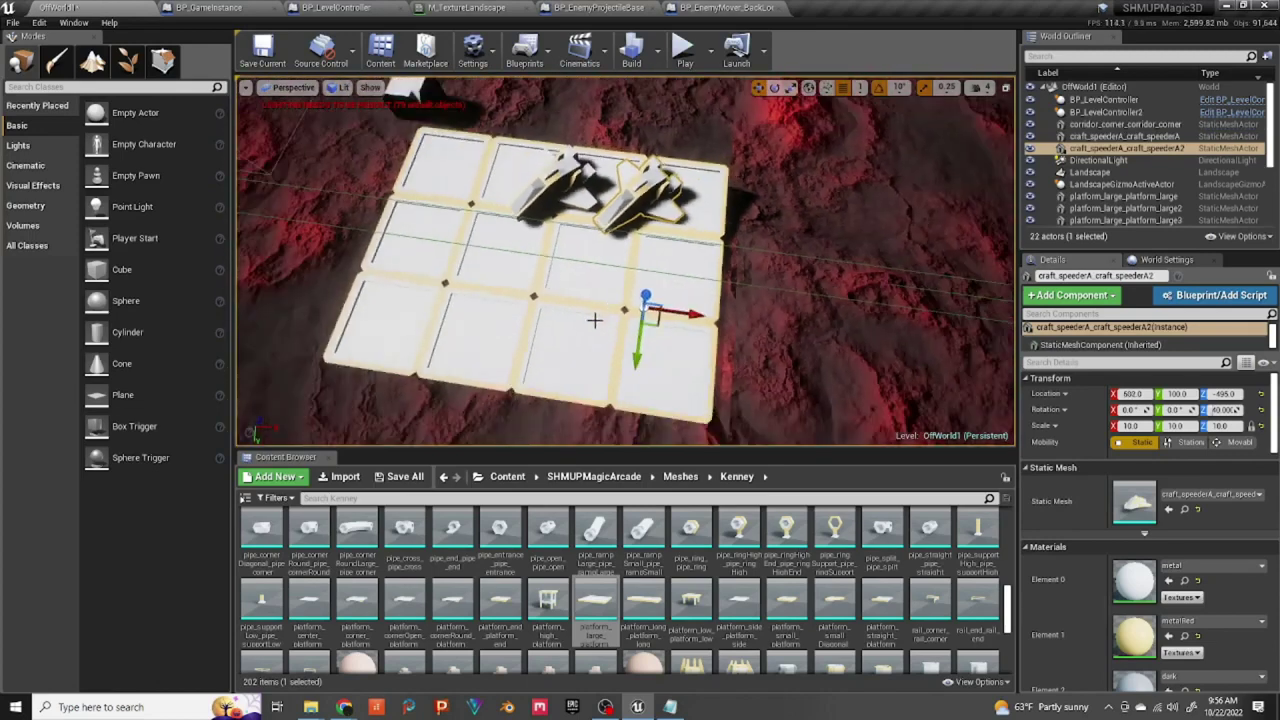
pyautogui.hotkey('ctrl', 'w')
pyautogui.moveTo(690, 315); pyautogui.dragTo(502, 285)
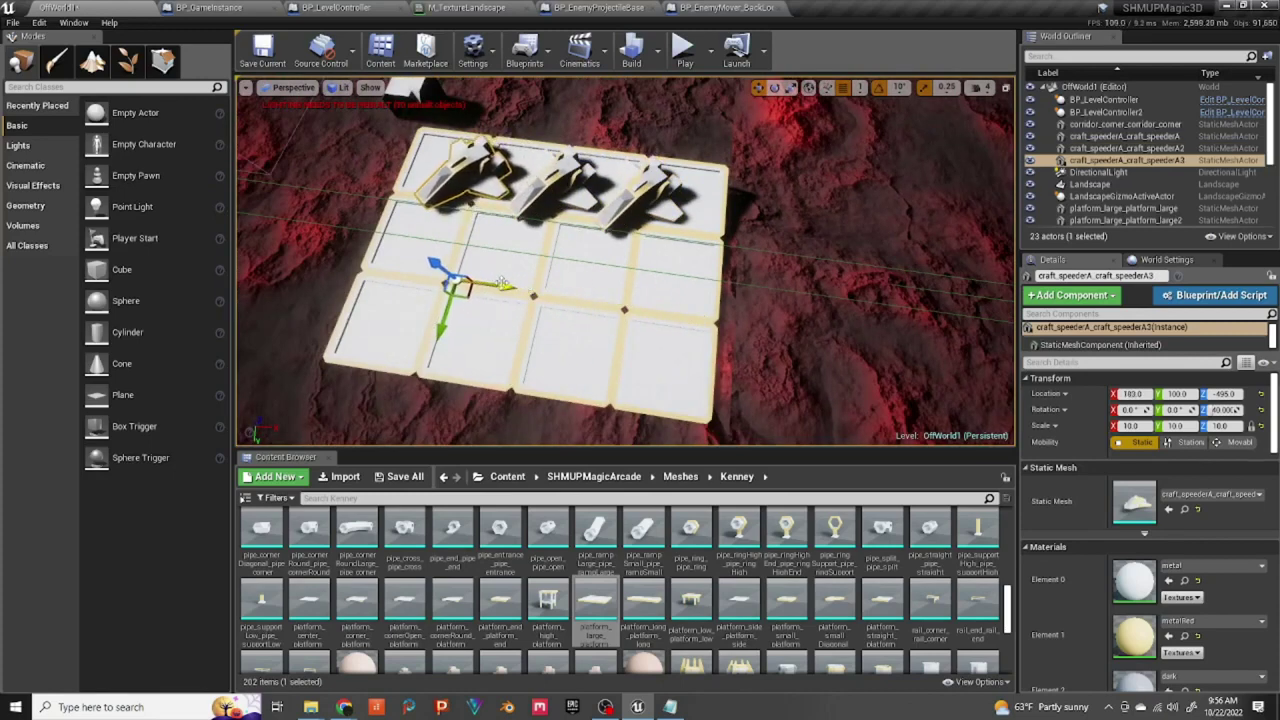
# Step: Add a second row of three speeder copies at Y 377 on the platform base, the last one at X 622
pyautogui.hotkey('ctrl', 'w')
pyautogui.moveTo(445, 325); pyautogui.dragTo(564, 436)
pyautogui.hotkey('ctrl', 'w')
pyautogui.hotkey('ctrl', 'v')
pyautogui.hotkey('ctrl', 'w')
pyautogui.moveTo(440, 418); pyautogui.dragTo(685, 413)
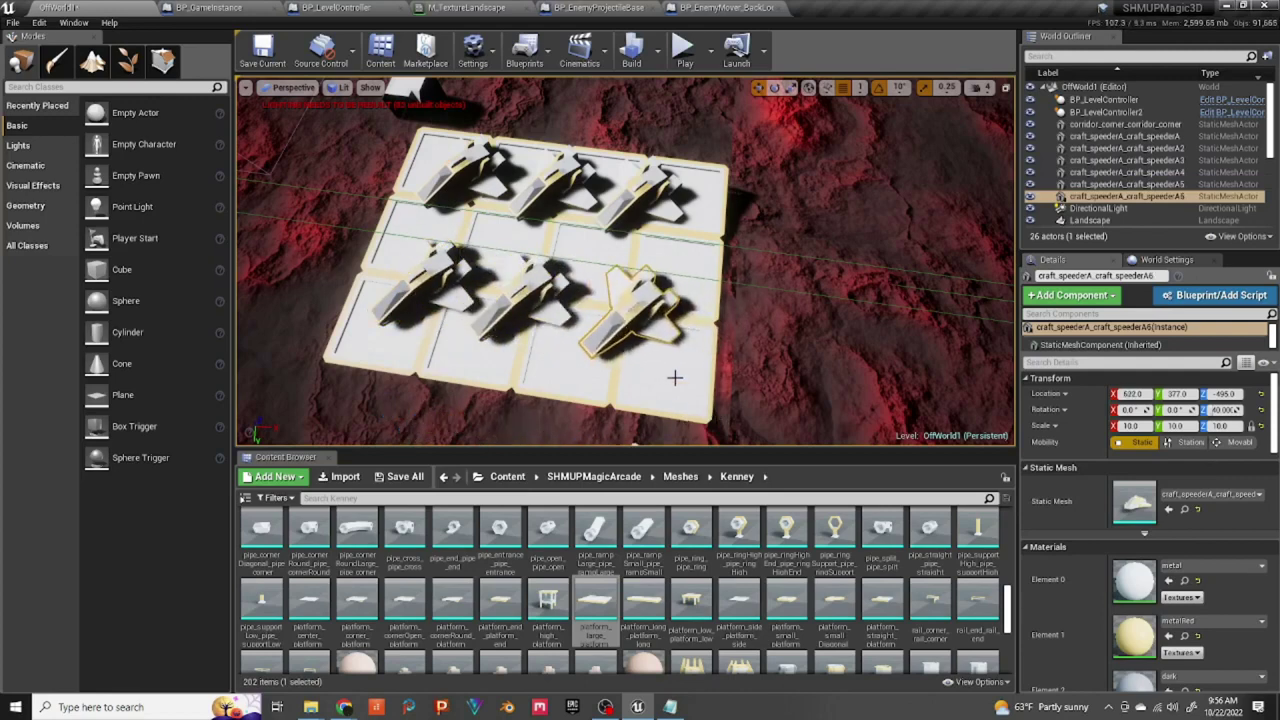
# Step: Playtest the level to check the platform base and parked speeders from the game camera
pyautogui.click(683, 47)
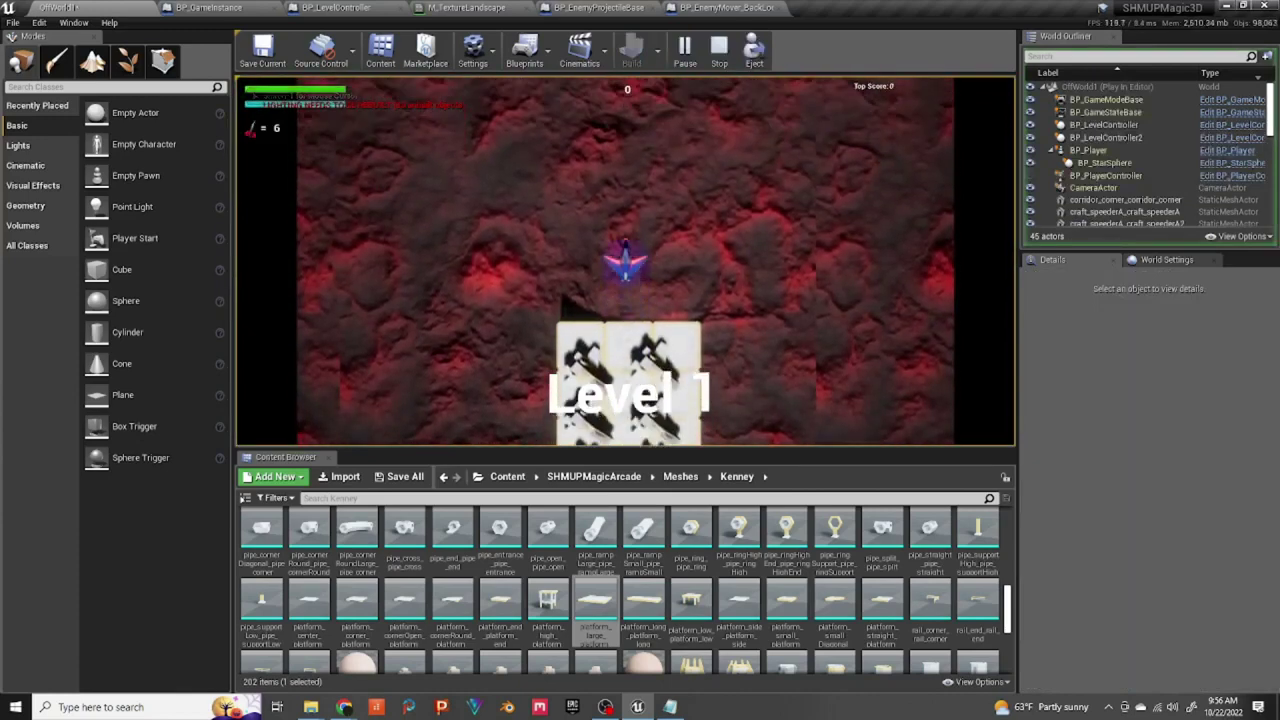
pyautogui.press('Escape')
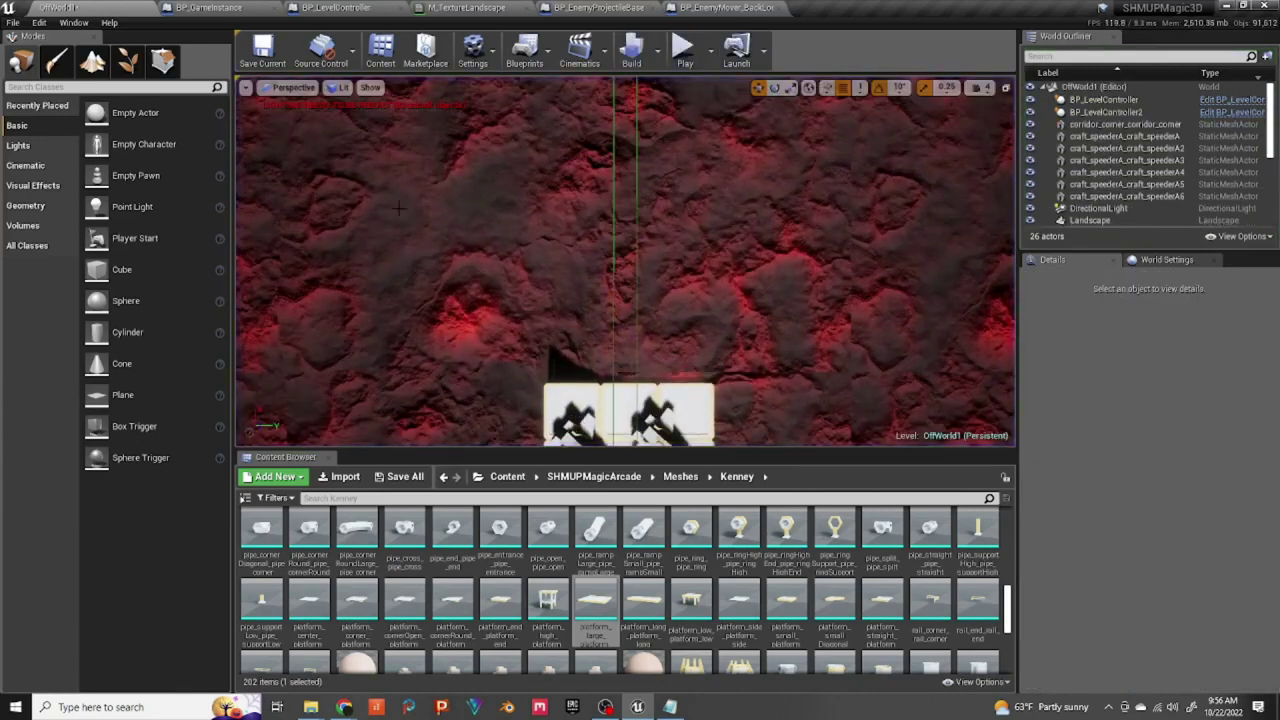
# Step: Sculpt a raised mound in the landscape beyond the platform base and playtest the level to check it
pyautogui.click(93, 61)
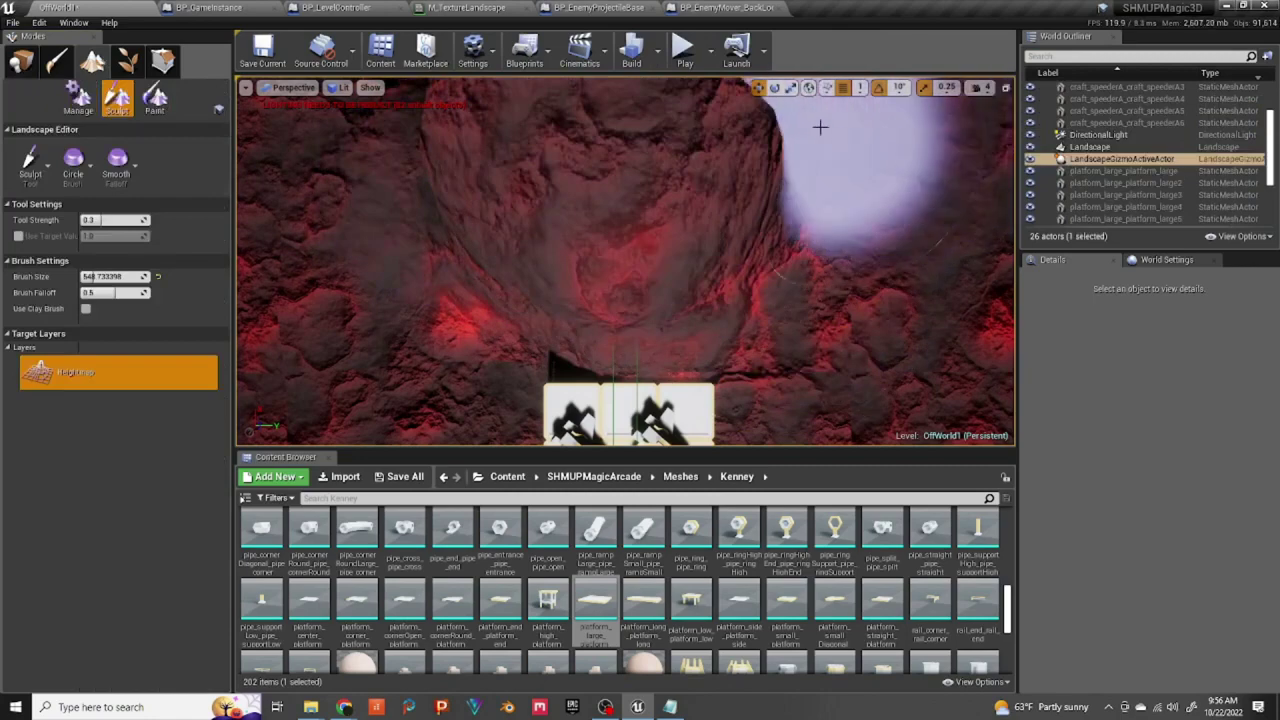
pyautogui.click(684, 50)
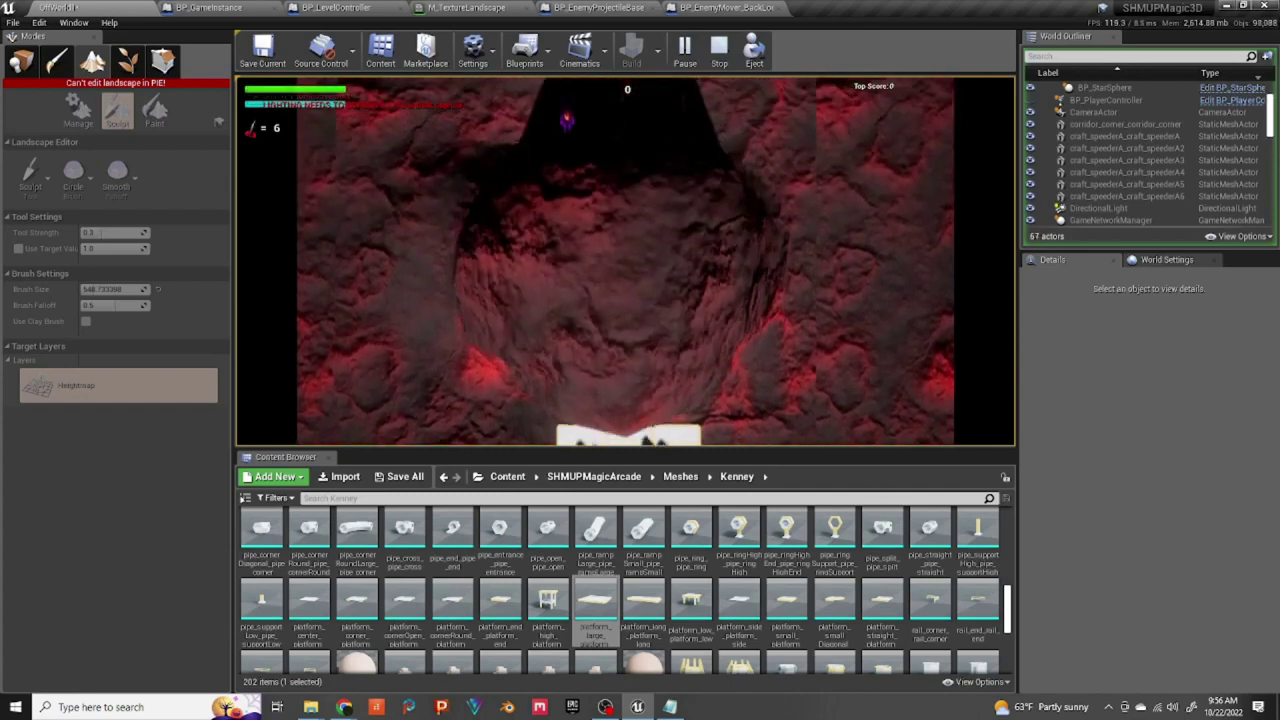
pyautogui.press('Escape')
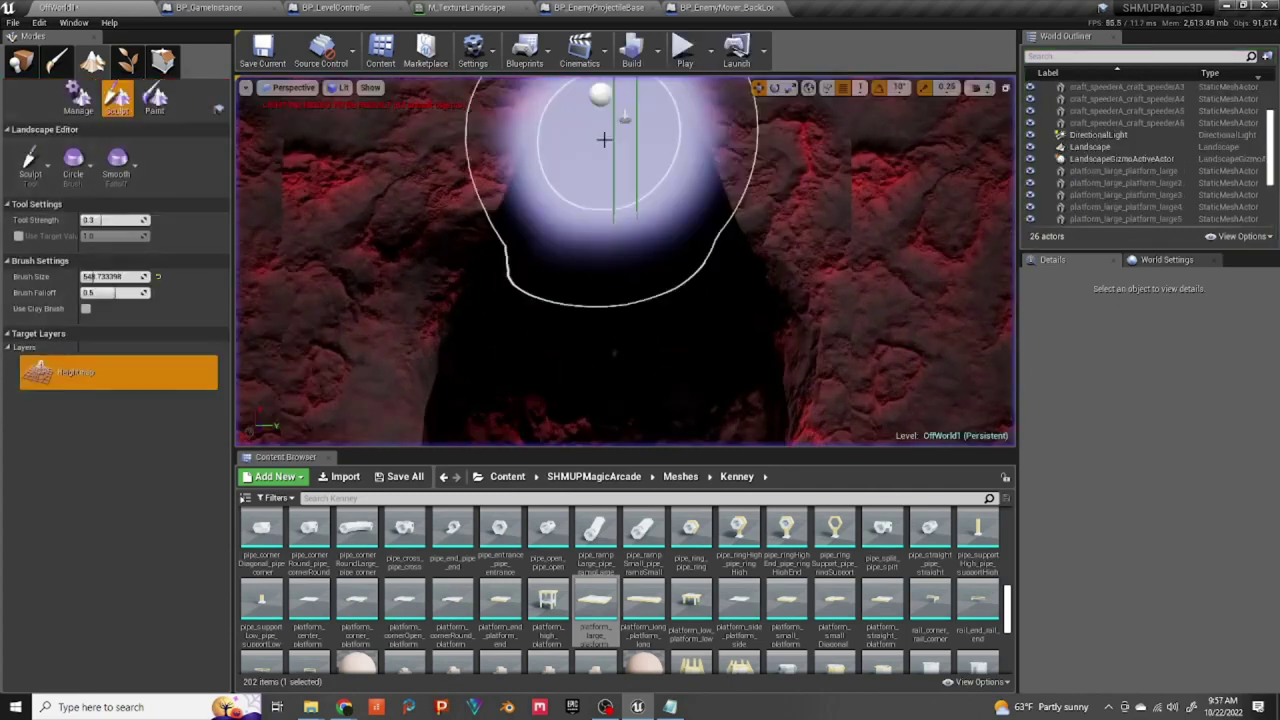
pyautogui.moveTo(700, 208); pyautogui.dragTo(634, 196, button='right')
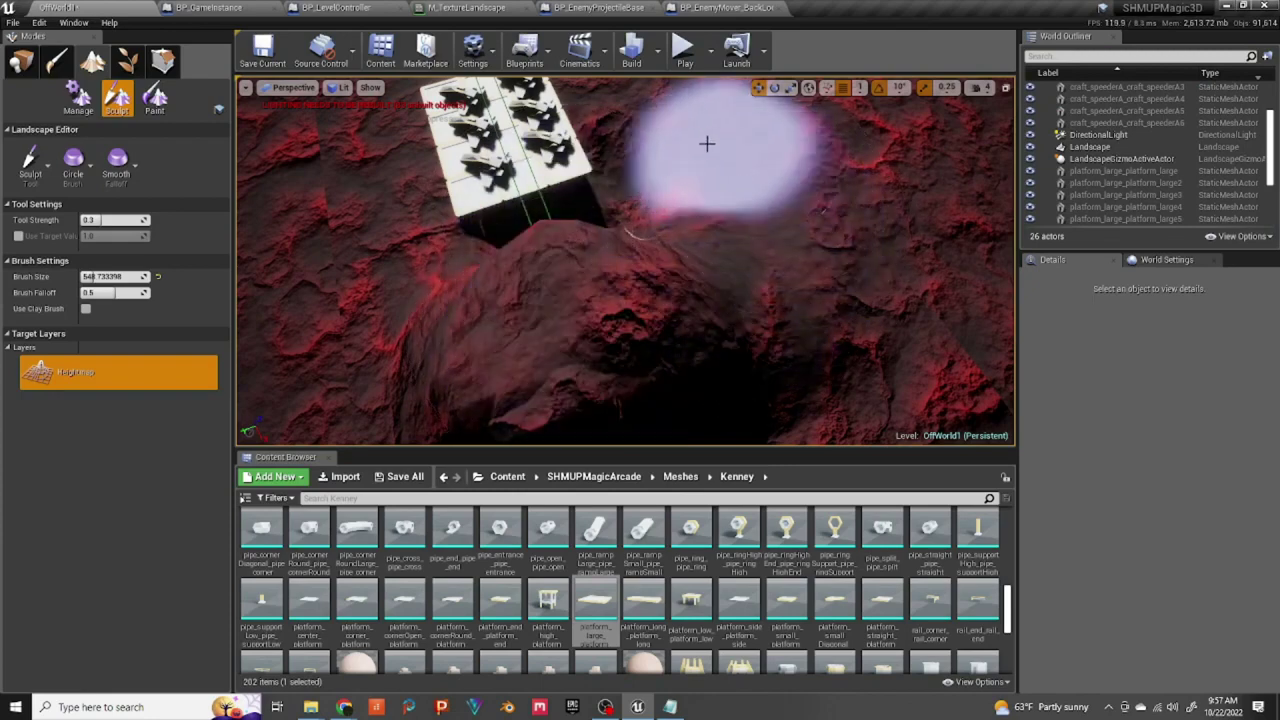
pyautogui.click(684, 50)
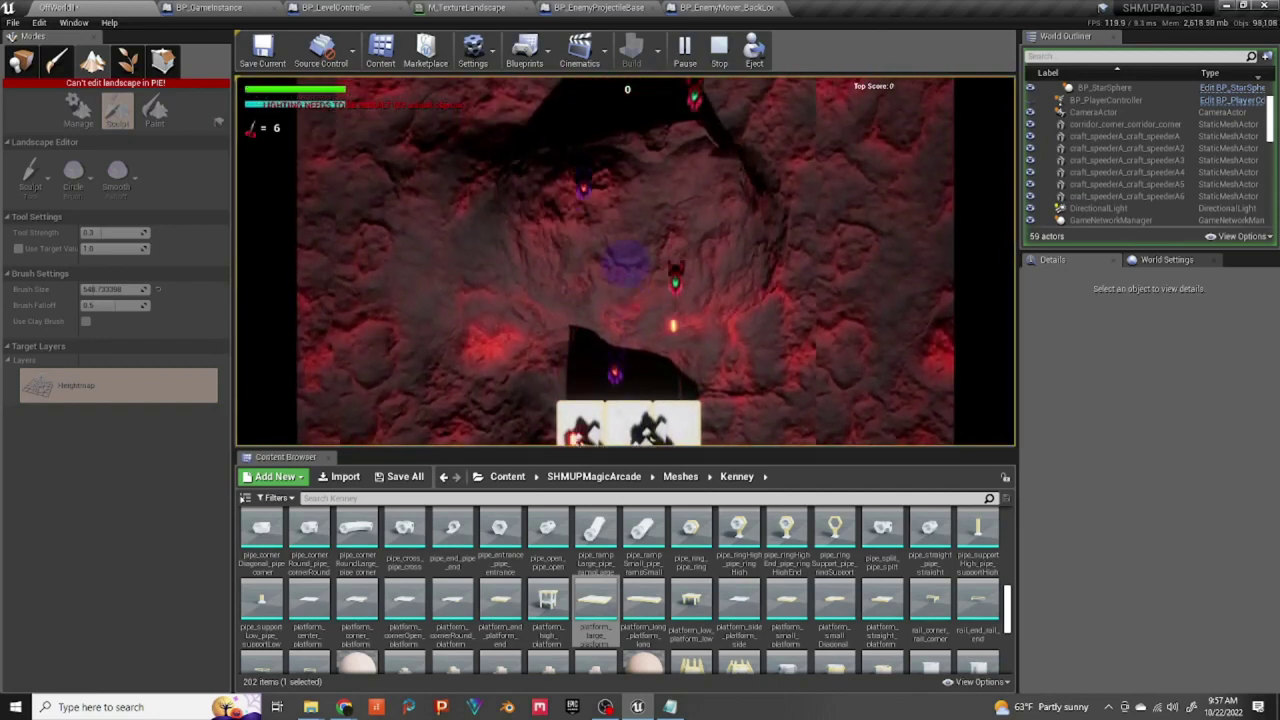
pyautogui.press('Escape')
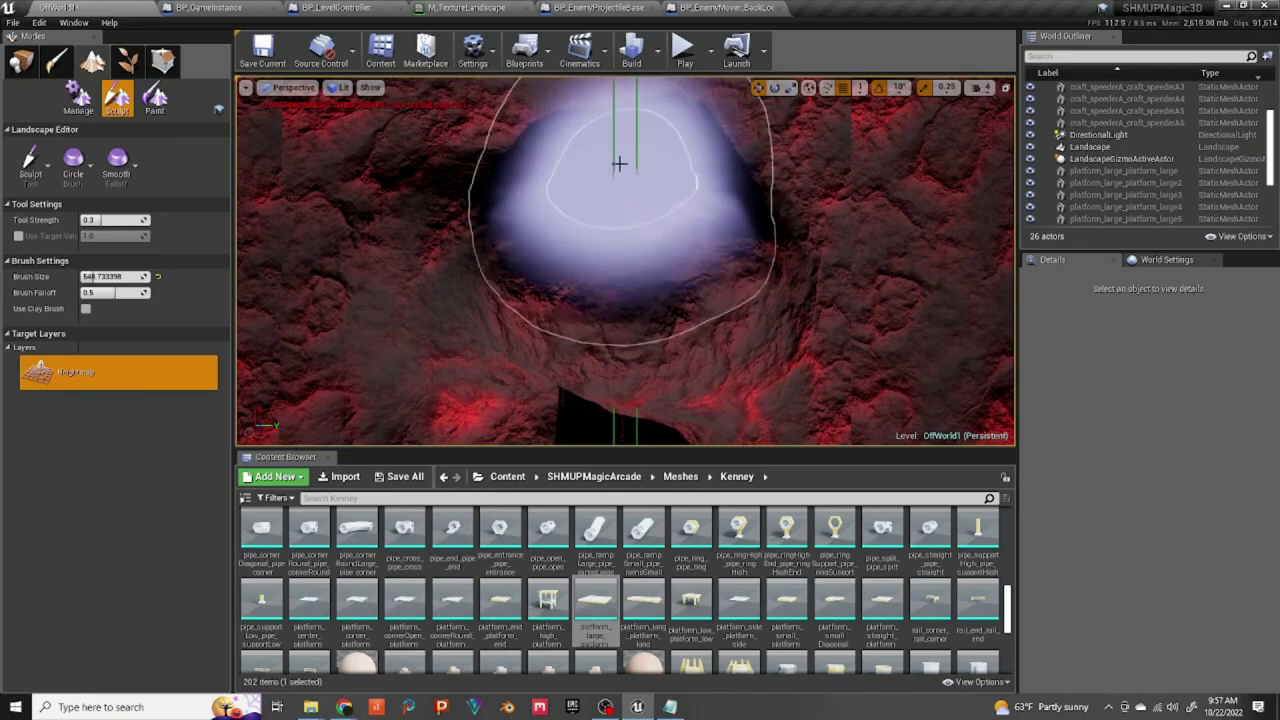
# Step: Place a Plane on the landscape near the platform base and scale it to 135.25 on X and 7.75 on Y
pyautogui.moveTo(691, 160)
pyautogui.mouseDown(button='right')
pyautogui.moveTo(664, 185)
pyautogui.moveTo(620, 165)
pyautogui.moveTo(655, 150)
pyautogui.moveTo(625, 165)
pyautogui.moveTo(600, 110)
pyautogui.mouseUp(button='right')
pyautogui.scroll(-8, 657, 151)
pyautogui.moveTo(700, 209); pyautogui.dragTo(706, 277, button='right')
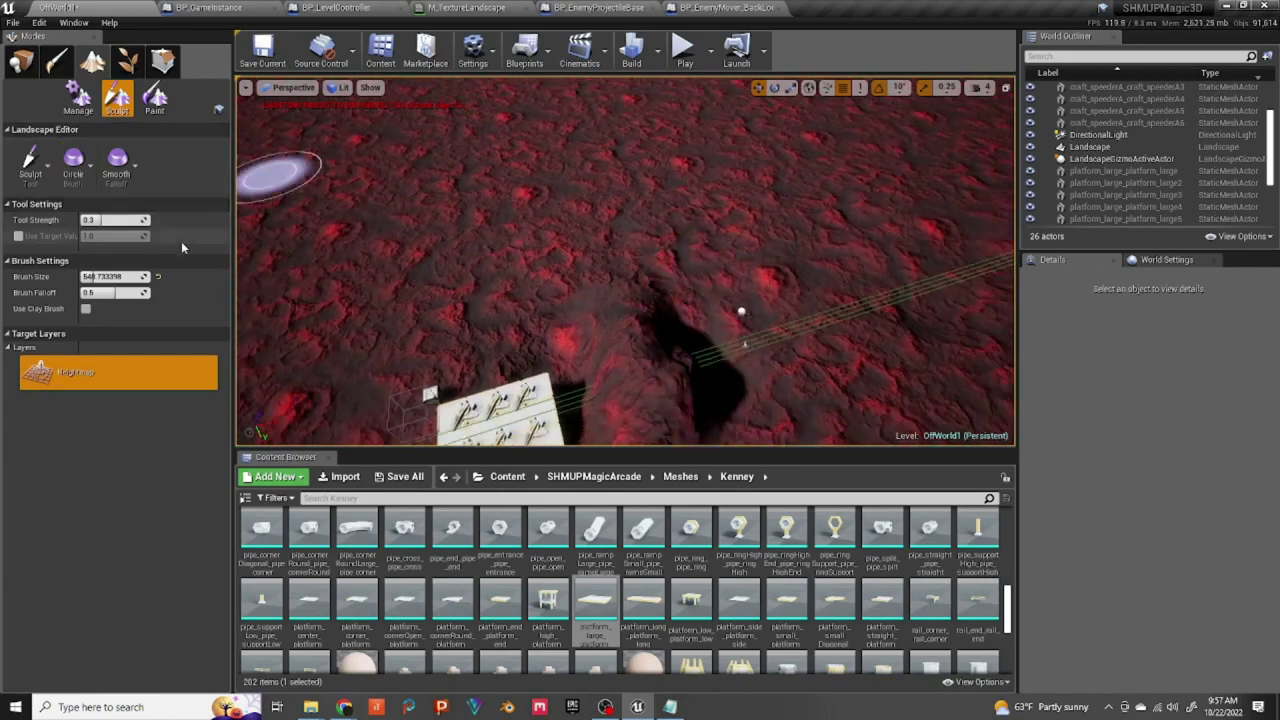
pyautogui.click(20, 62)
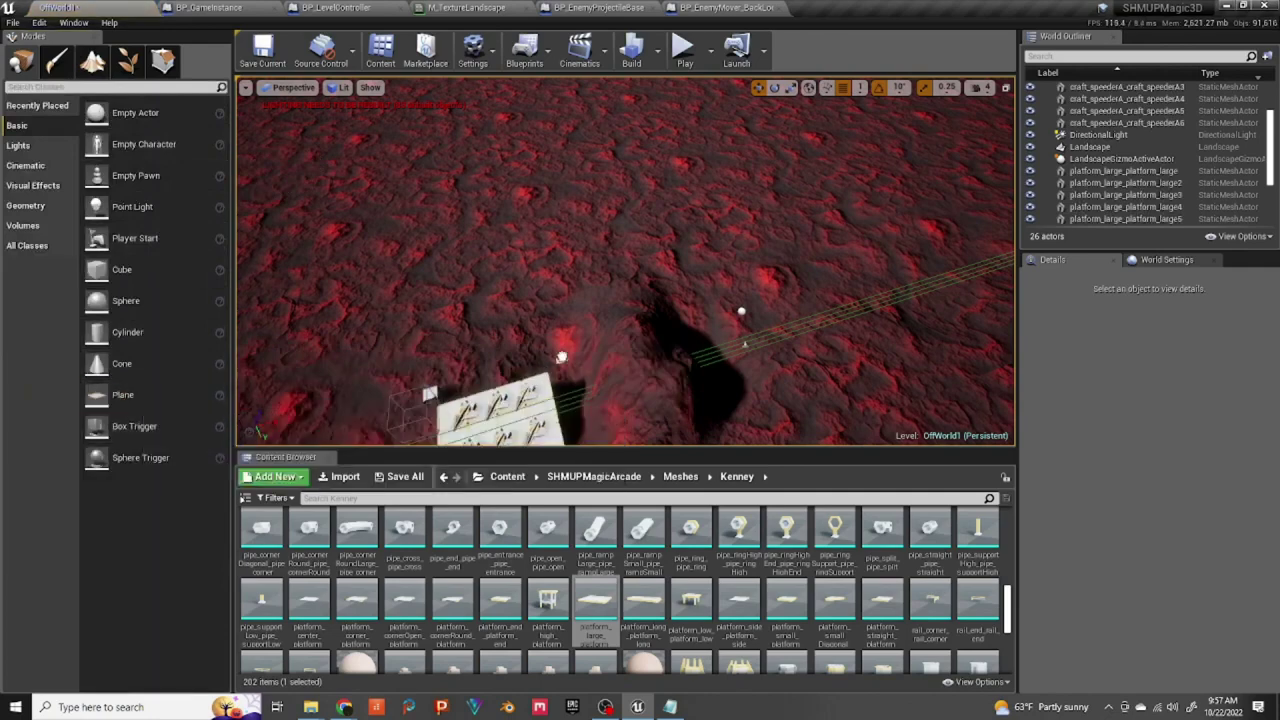
pyautogui.moveTo(561, 356); pyautogui.dragTo(561, 356)
pyautogui.press('e')
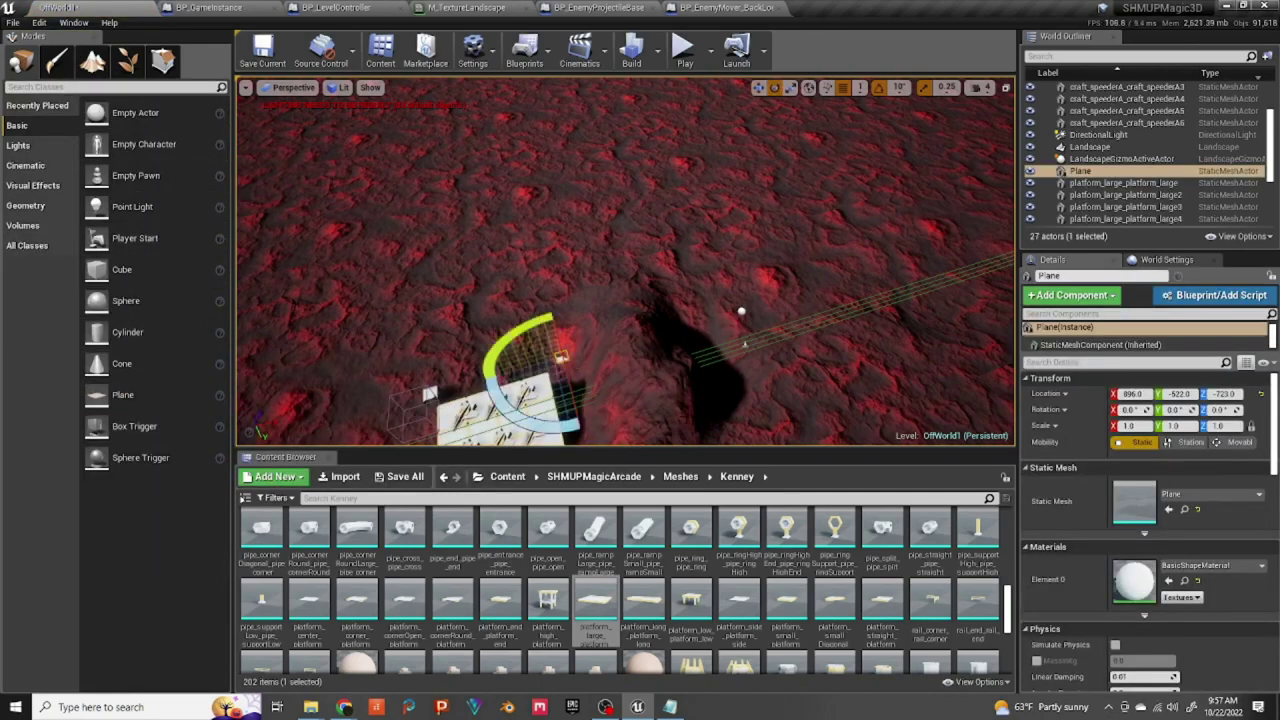
pyautogui.press('r')
pyautogui.moveTo(609, 343); pyautogui.dragTo(1012, 221)
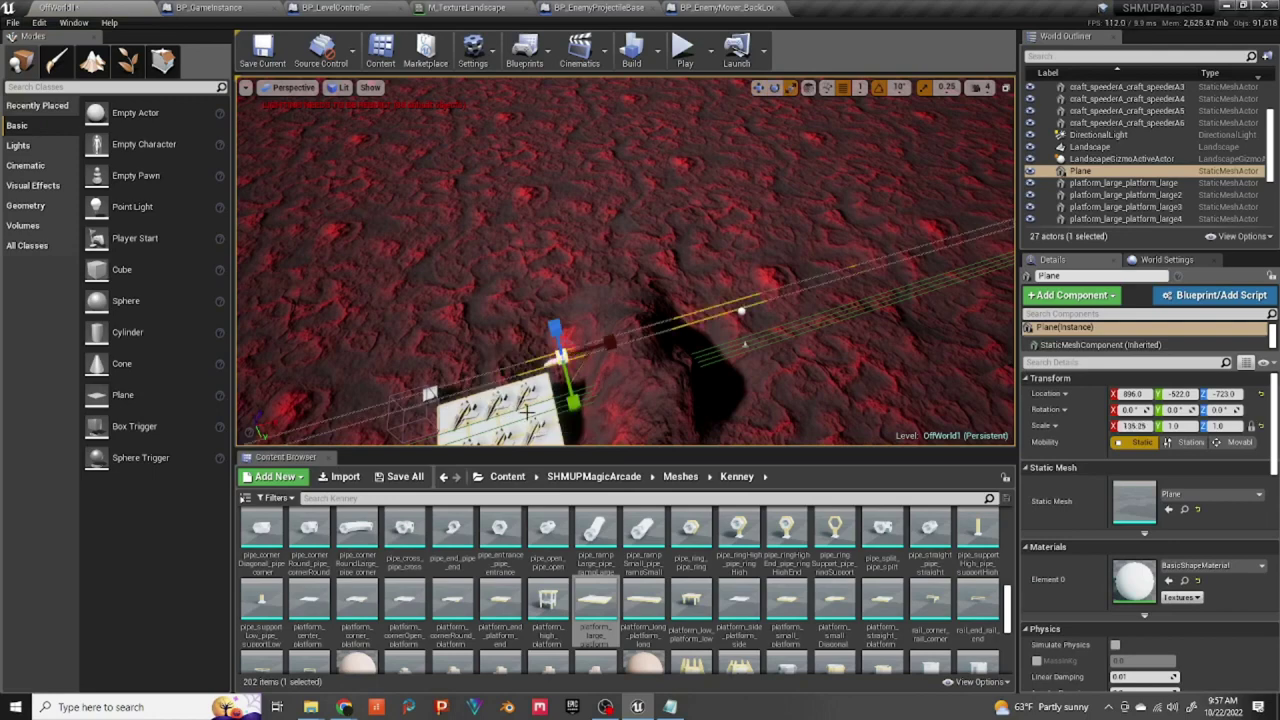
pyautogui.moveTo(569, 403); pyautogui.dragTo(575, 426)
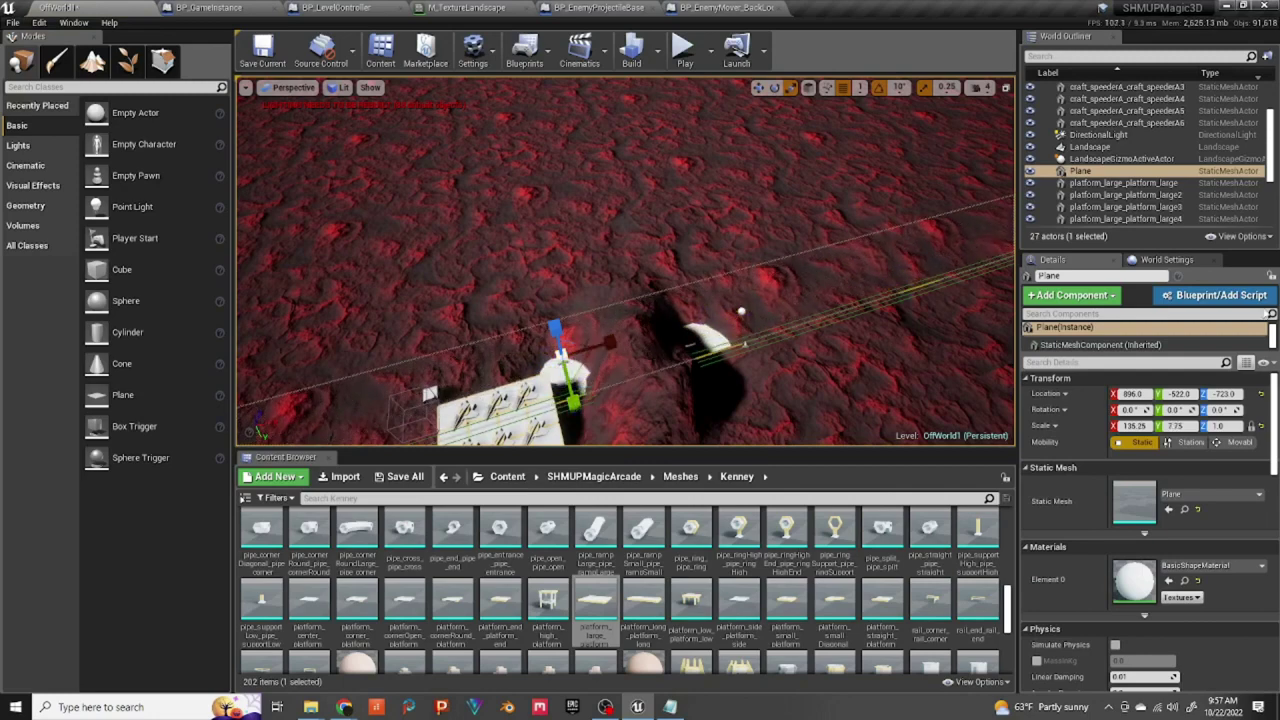
# Step: Set the plane's location to 0 on the X, Y and Z axes
pyautogui.click(1136, 394)
pyautogui.write('0')
pyautogui.press('Tab')
pyautogui.write('0')
pyautogui.press('Tab')
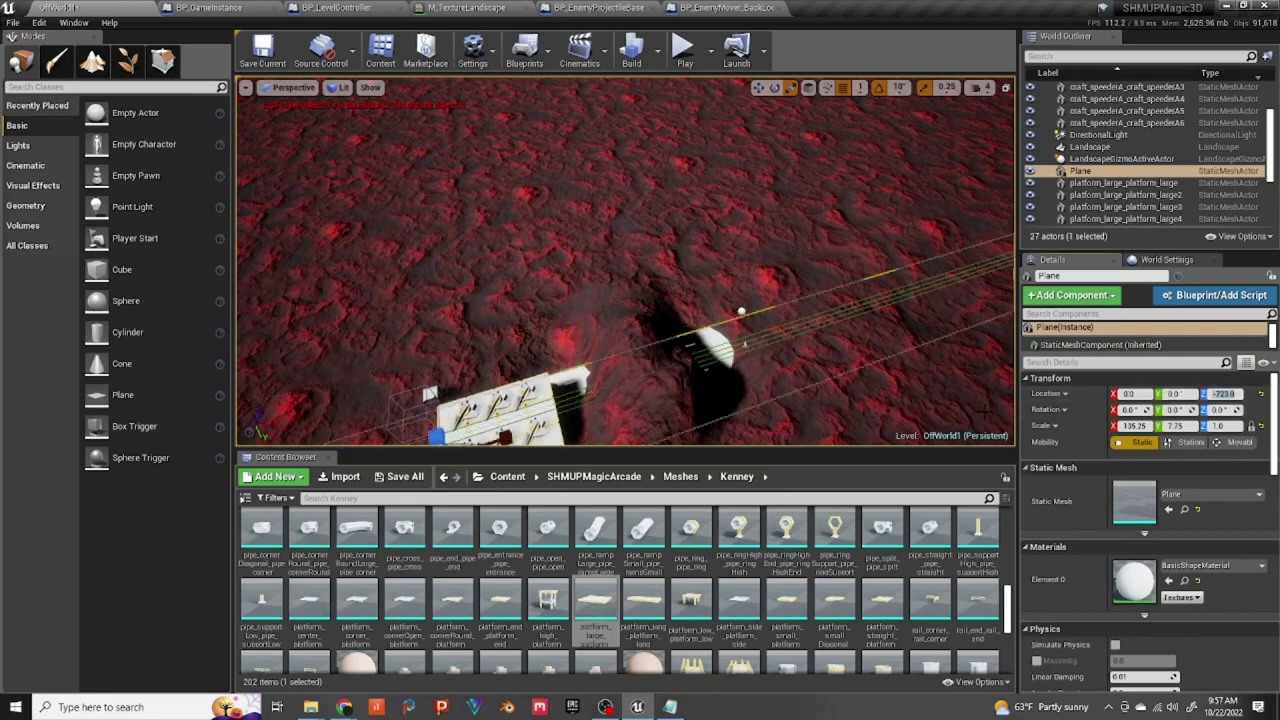
pyautogui.write('0')
pyautogui.press('Return')
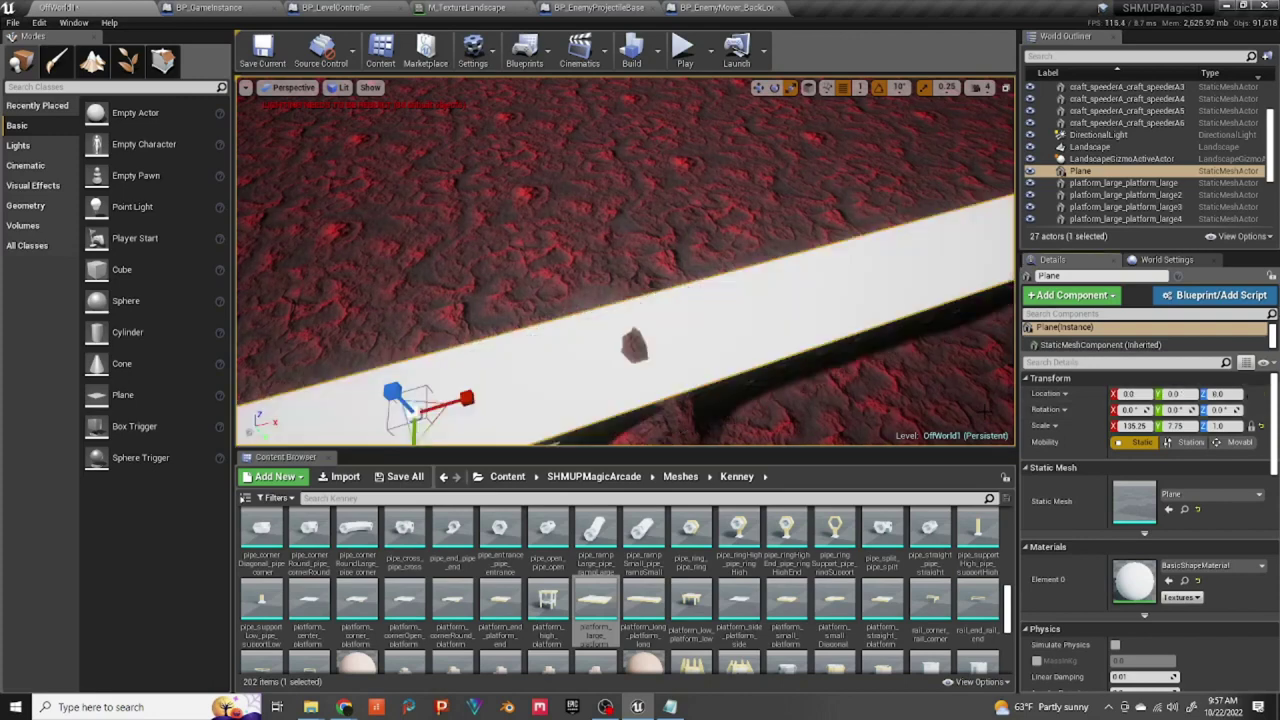
# Step: Return to sculpting the landscape and set the Sculpt tool's brush size to about 317
pyautogui.moveTo(624, 350); pyautogui.dragTo(628, 430, button='middle')
pyautogui.moveTo(806, 208); pyautogui.dragTo(672, 174, button='right')
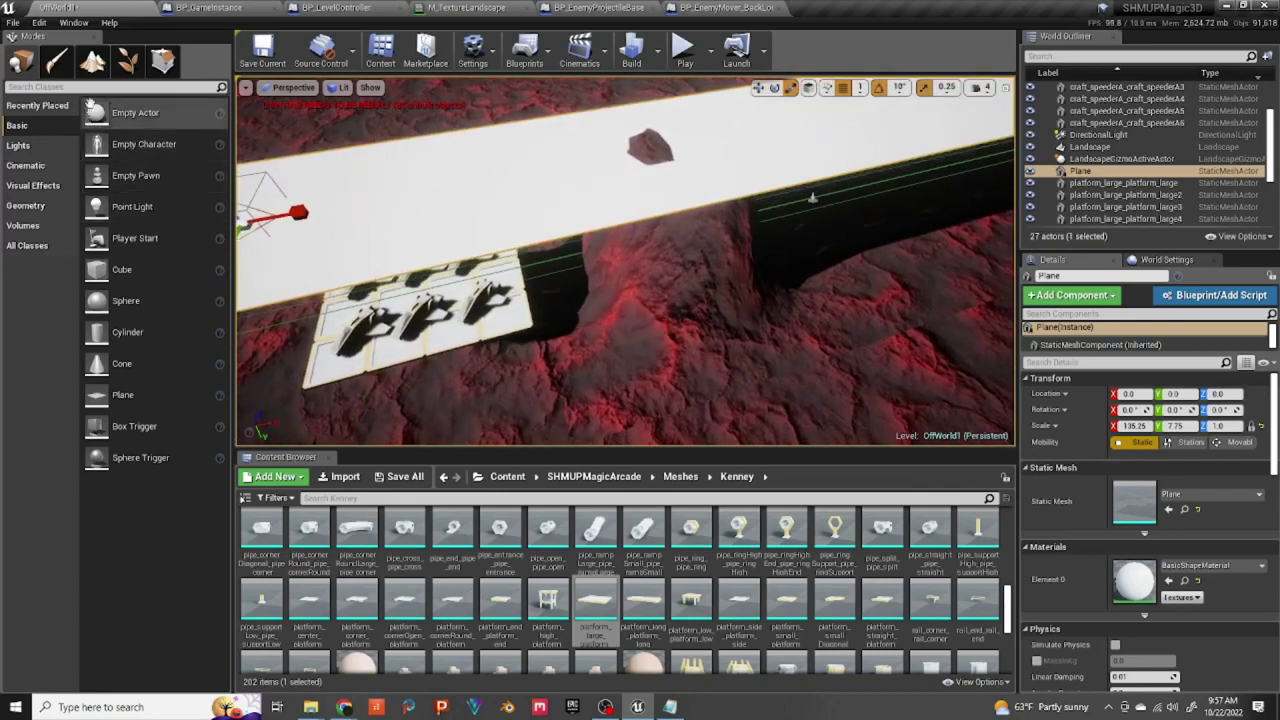
pyautogui.click(92, 61)
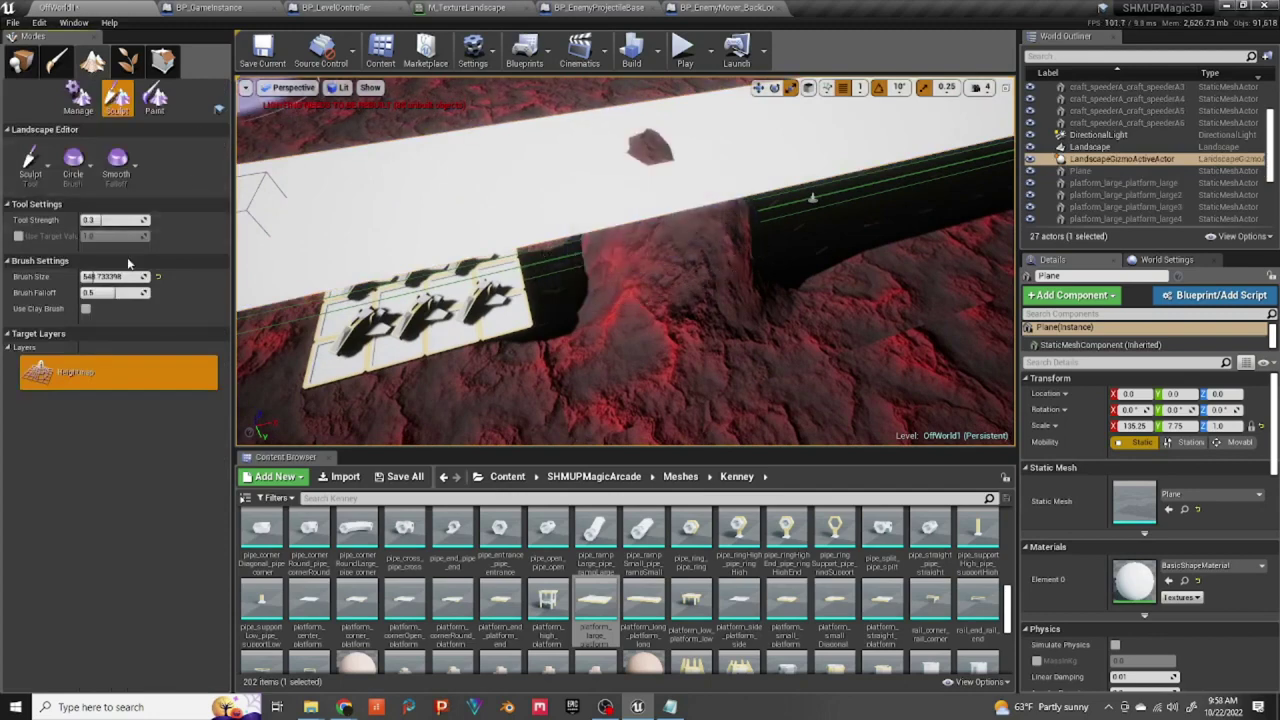
pyautogui.moveTo(112, 276); pyautogui.dragTo(104, 276)
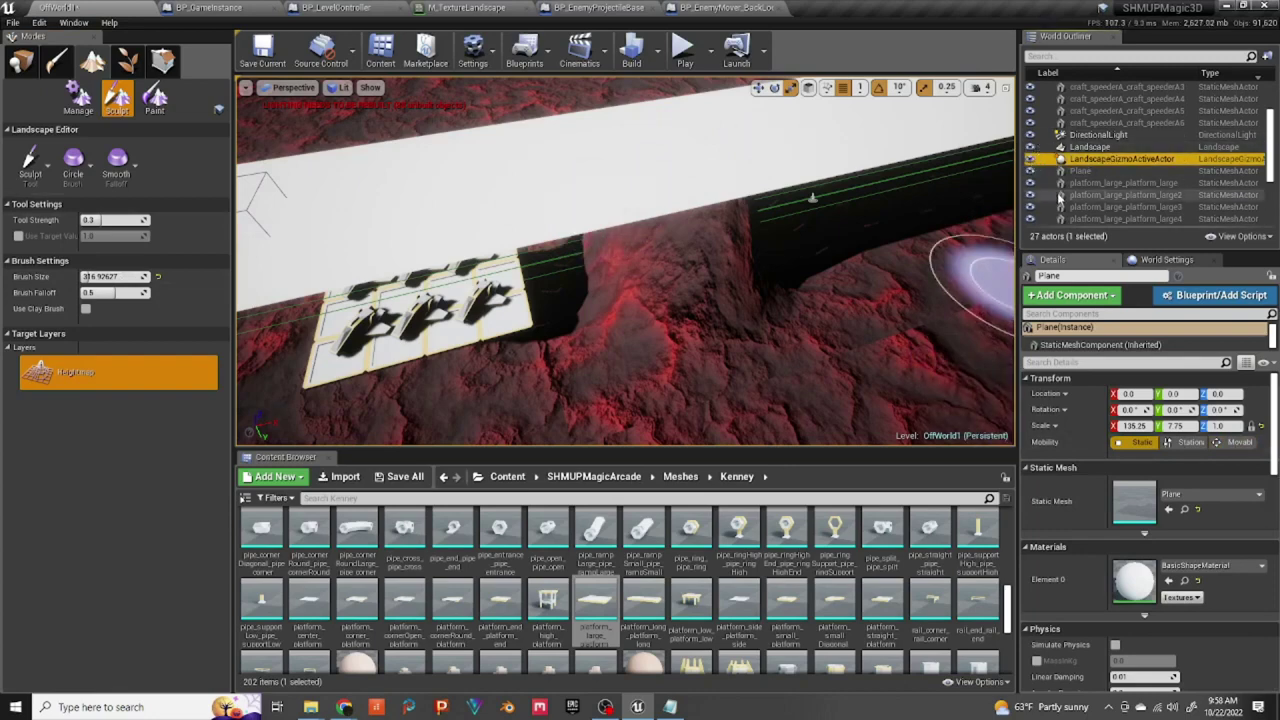
pyautogui.scroll(-2, 1075, 217)
pyautogui.scroll(-2, 1075, 217)
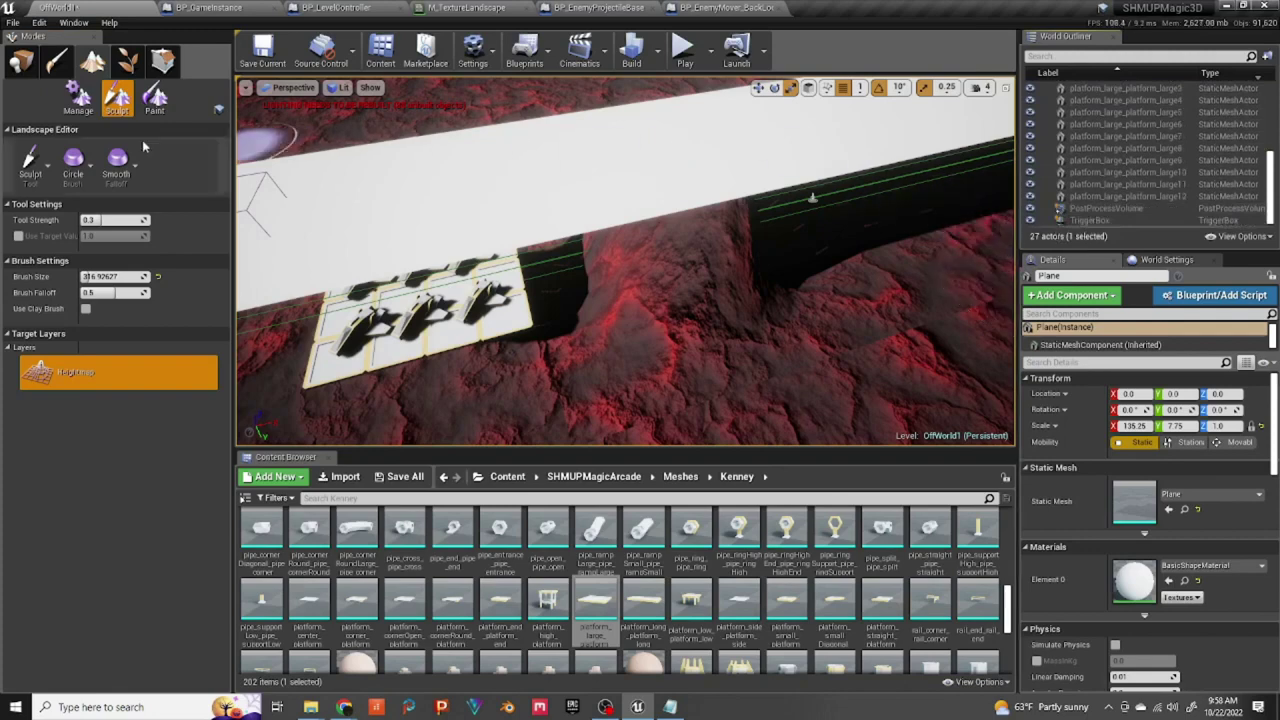
# Step: Leave landscape sculpting for actor placement mode and toggle the Plane's visibility in the editor off and back on
pyautogui.click(20, 61)
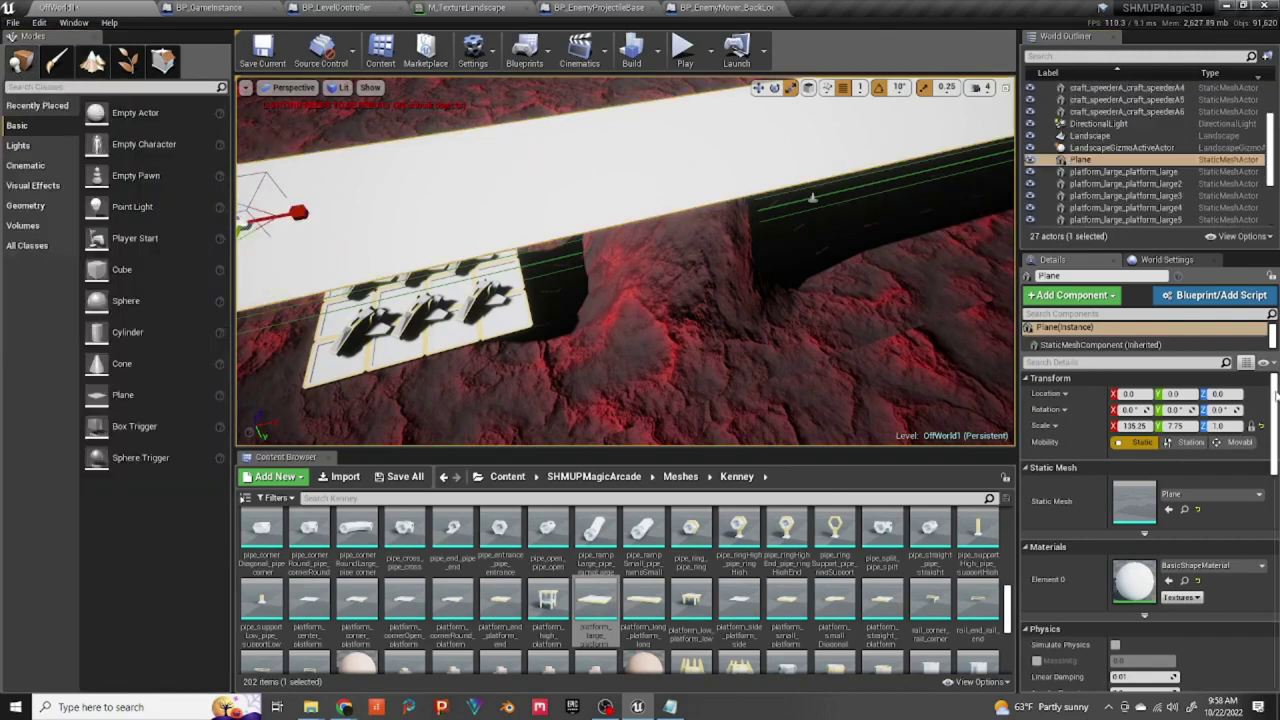
pyautogui.click(1031, 160)
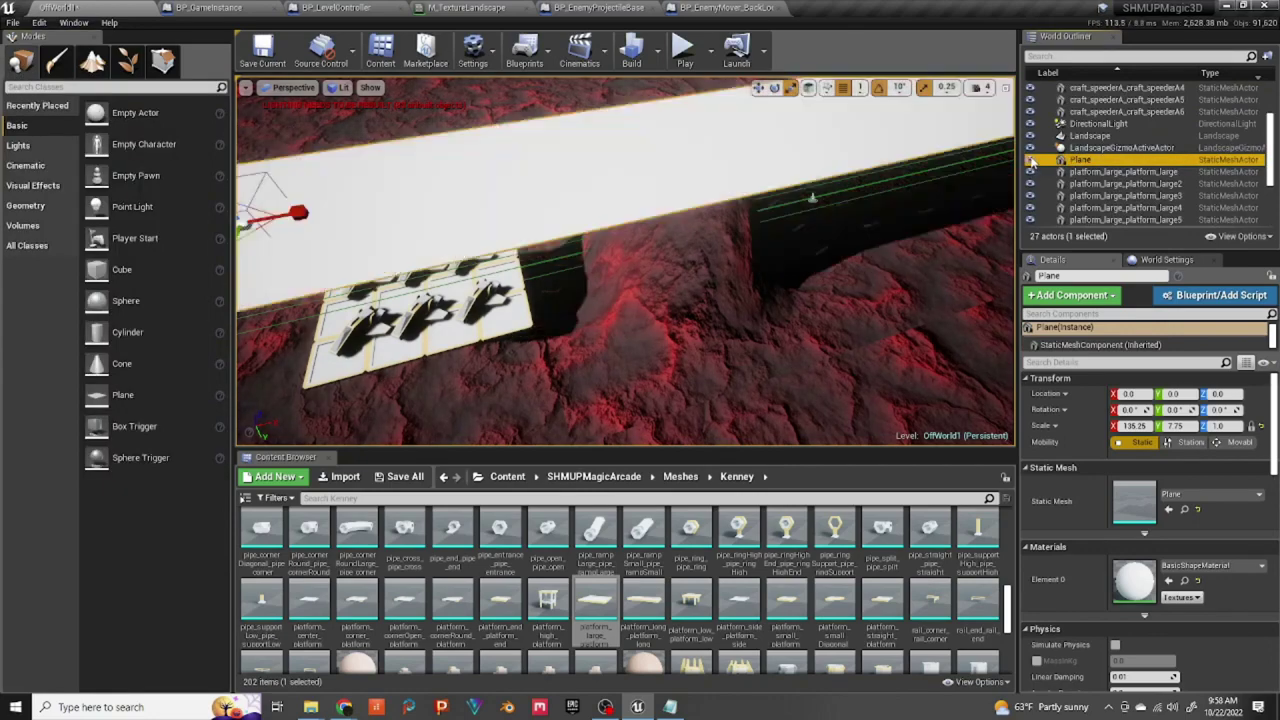
pyautogui.click(1031, 160)
pyautogui.click(1031, 160)
pyautogui.click(1031, 160)
pyautogui.click(1031, 160)
pyautogui.click(1031, 160)
# Step: Enable Actor Hidden In Game in the Plane's rendering settings so it only shows in the editor
pyautogui.scroll(-2, 1150, 480)
pyautogui.scroll(-6, 1150, 530)
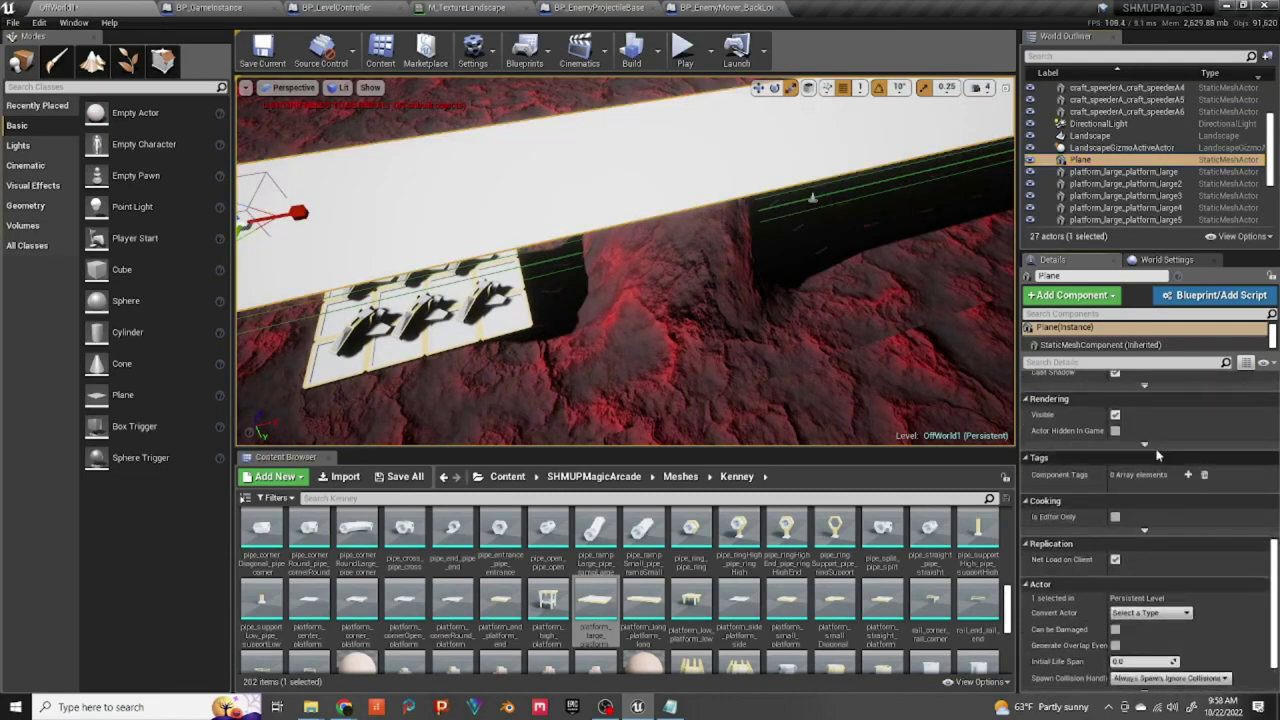
pyautogui.click(1115, 430)
pyautogui.click(1115, 430)
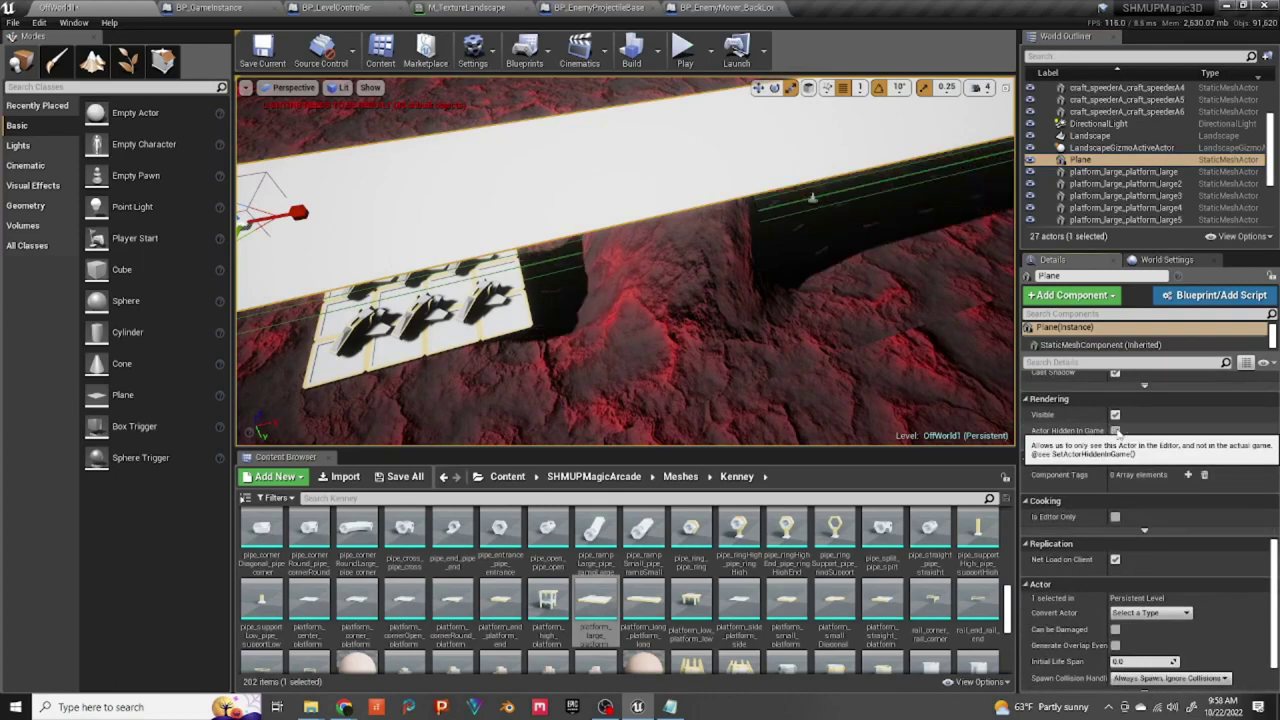
pyautogui.click(1115, 430)
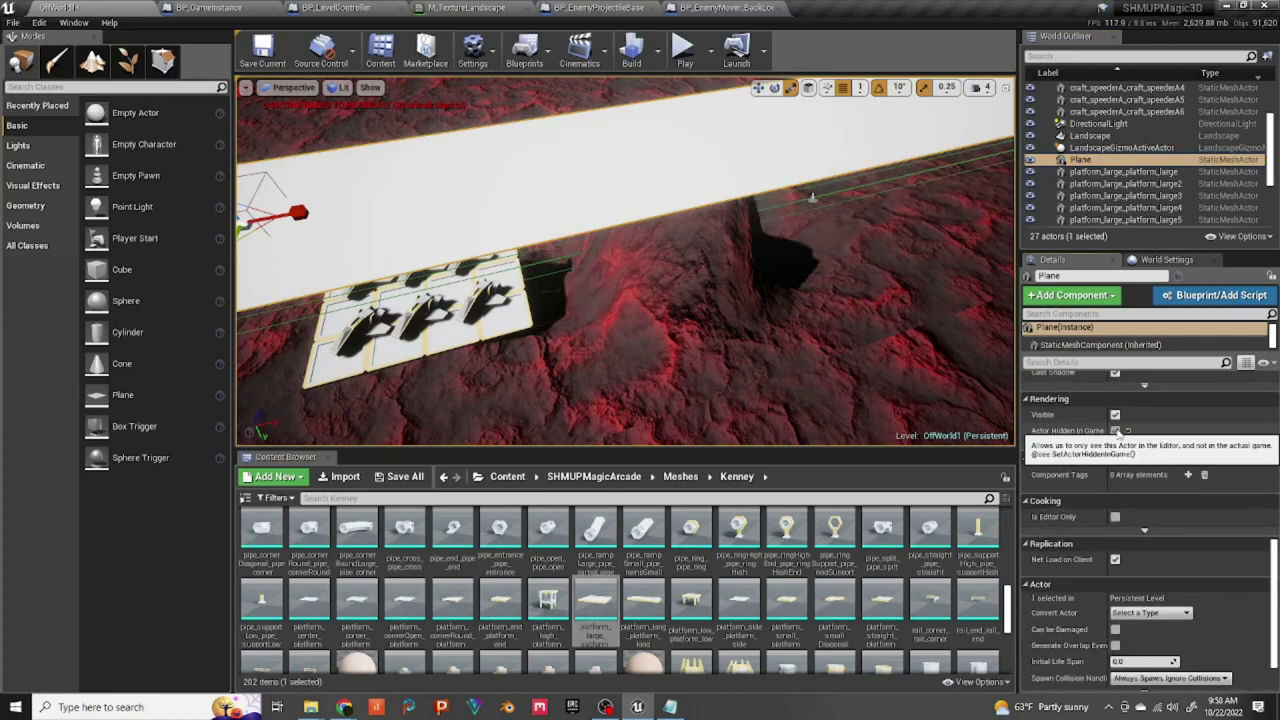
# Step: Playtest the level, flying the ship over the platform base and sculpted terrain, and end the play session
pyautogui.moveTo(812, 197); pyautogui.dragTo(780, 110, button='right')
pyautogui.click(683, 50)
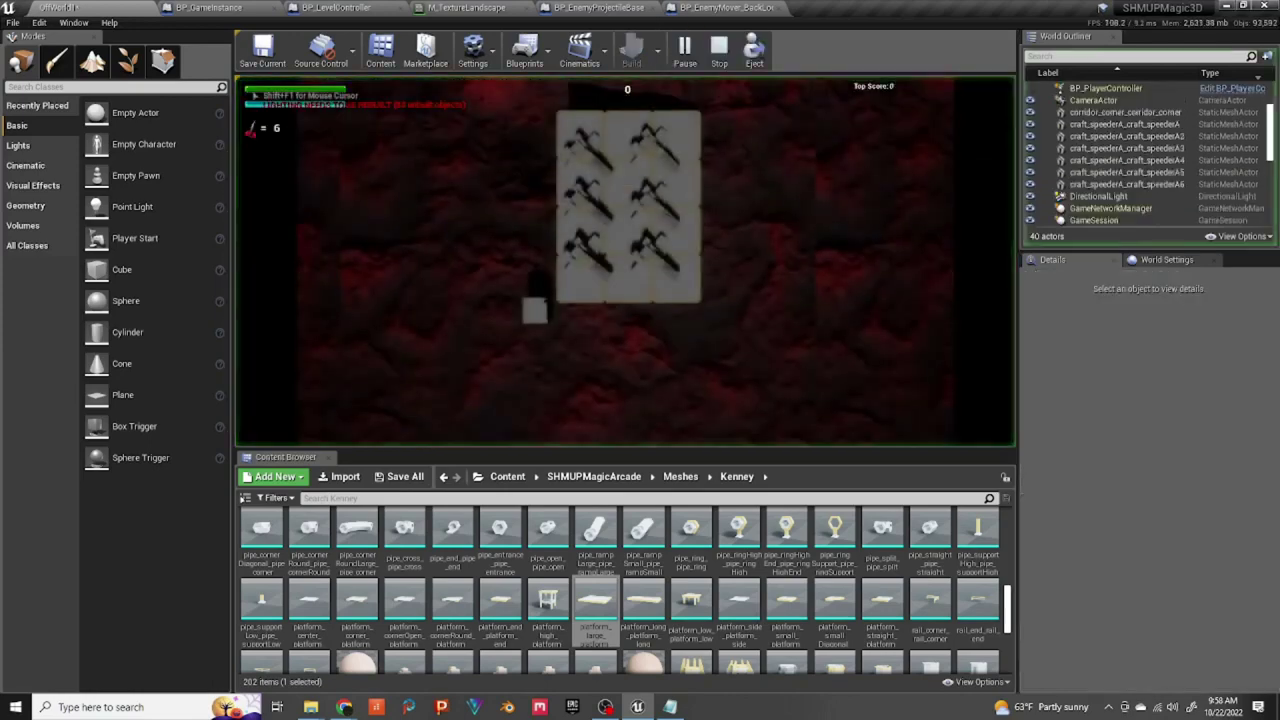
pyautogui.press('w')
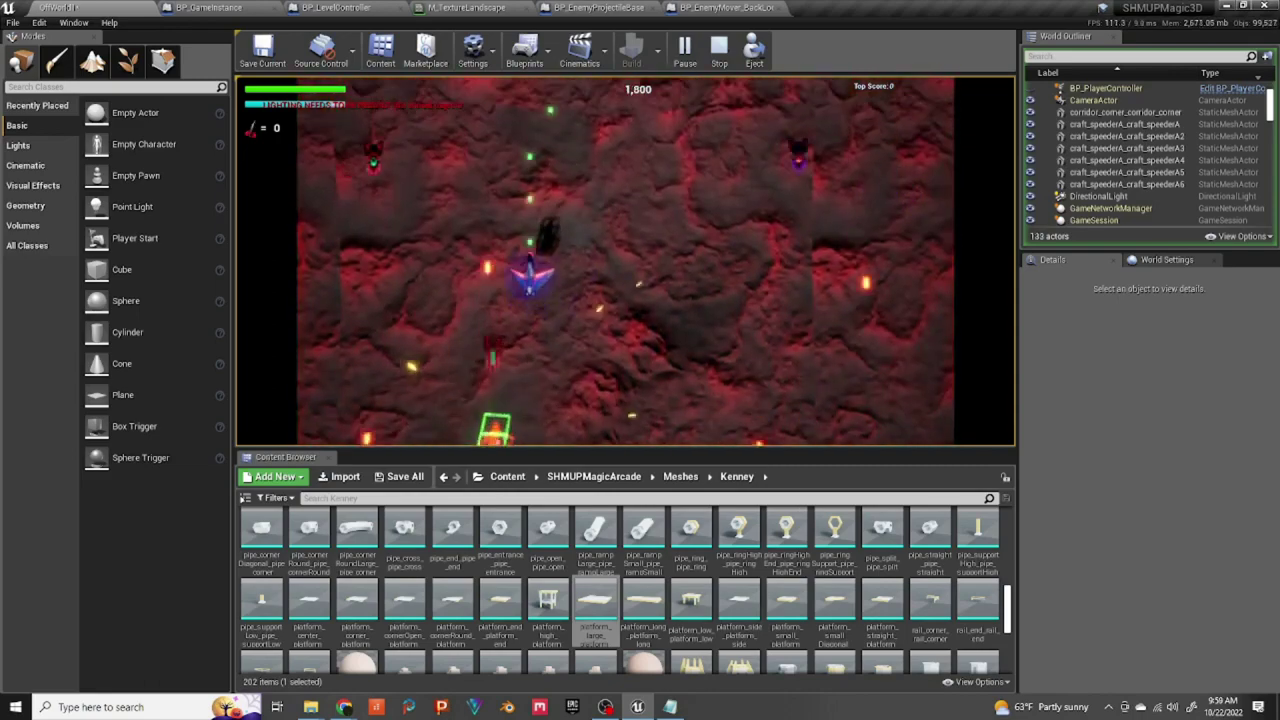
pyautogui.press('w')
pyautogui.press('a')
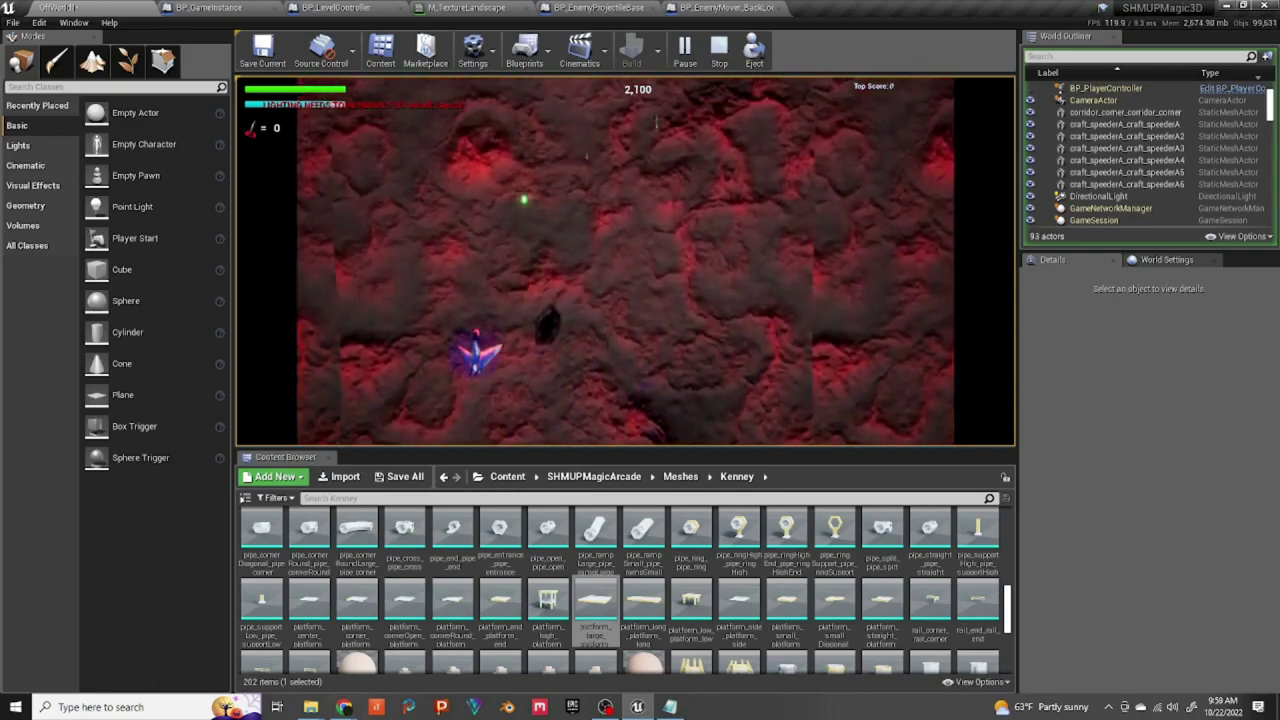
pyautogui.press('Escape')
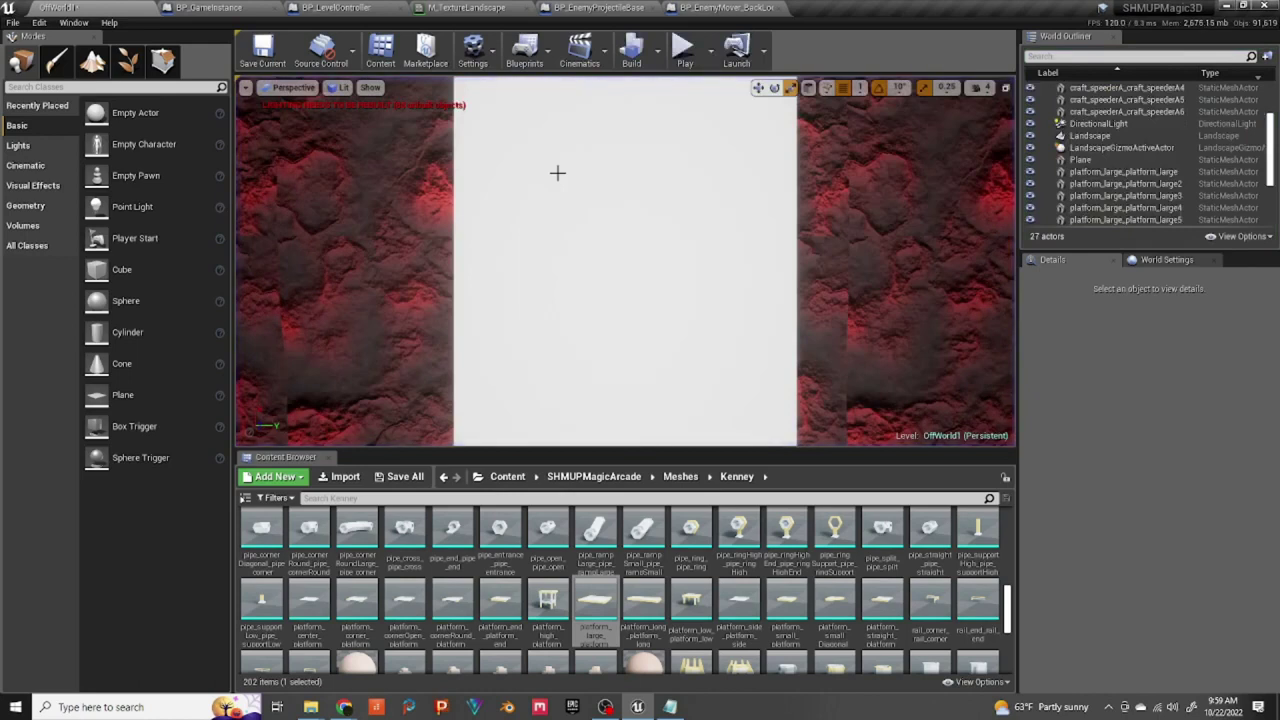